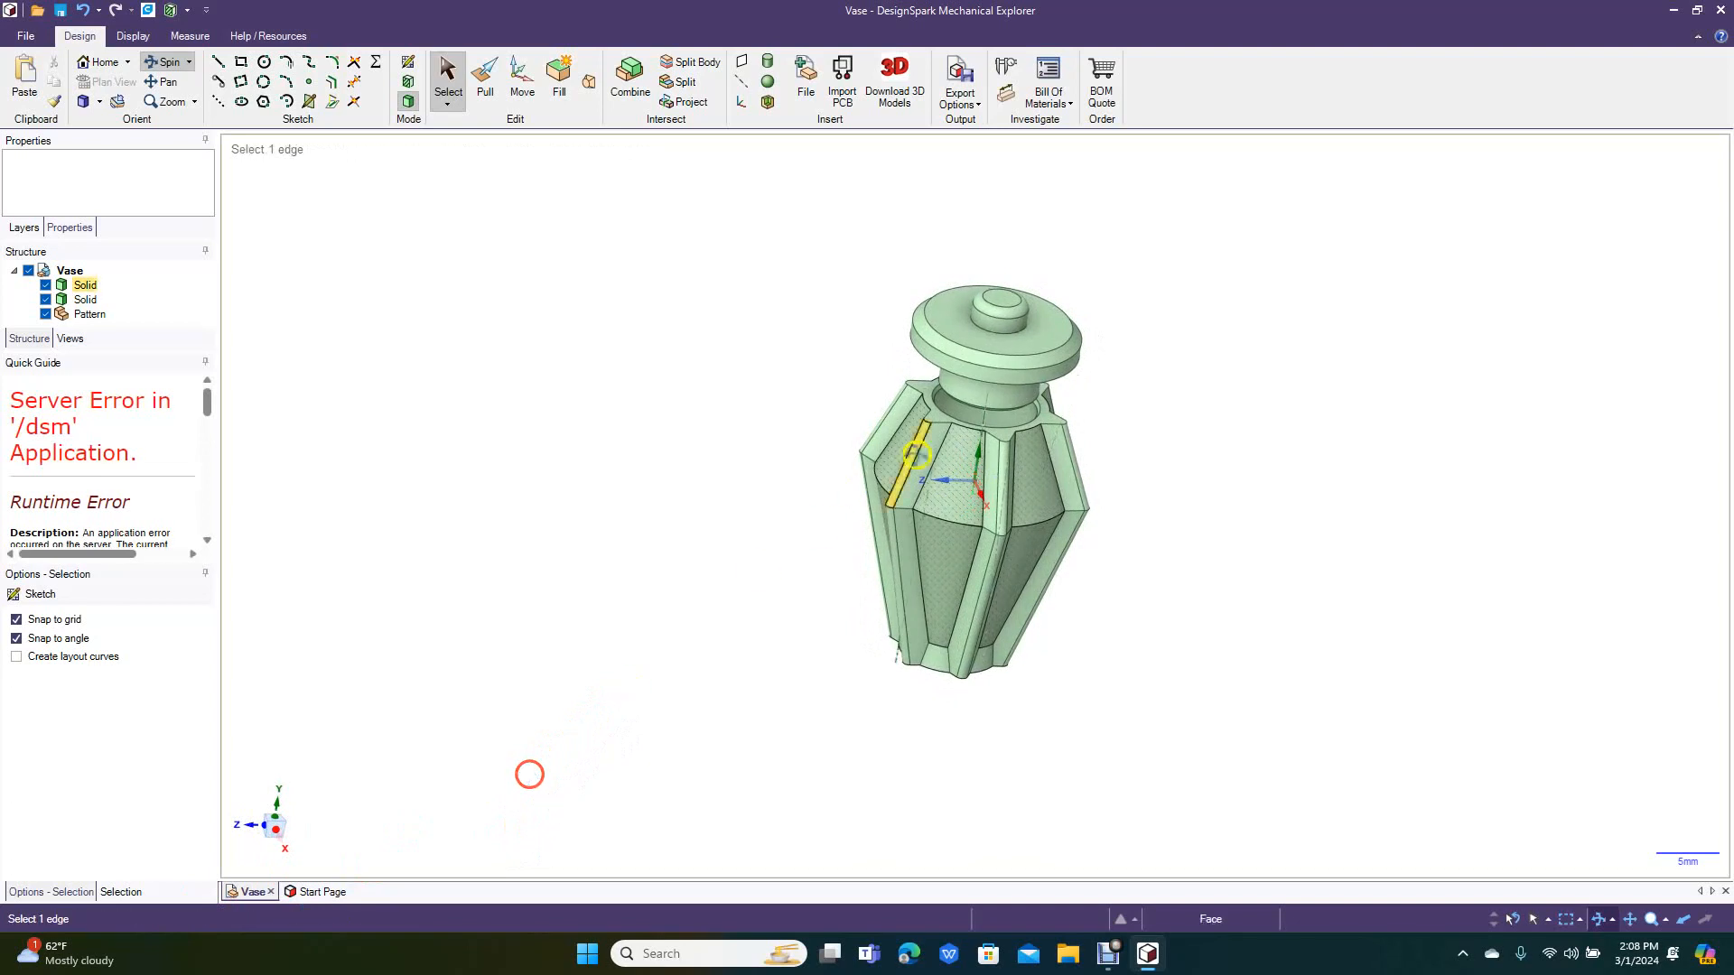
Step: Create a new empty design and orient its sketch grid to a plan view
middle_drag(723, 532, 651, 465)
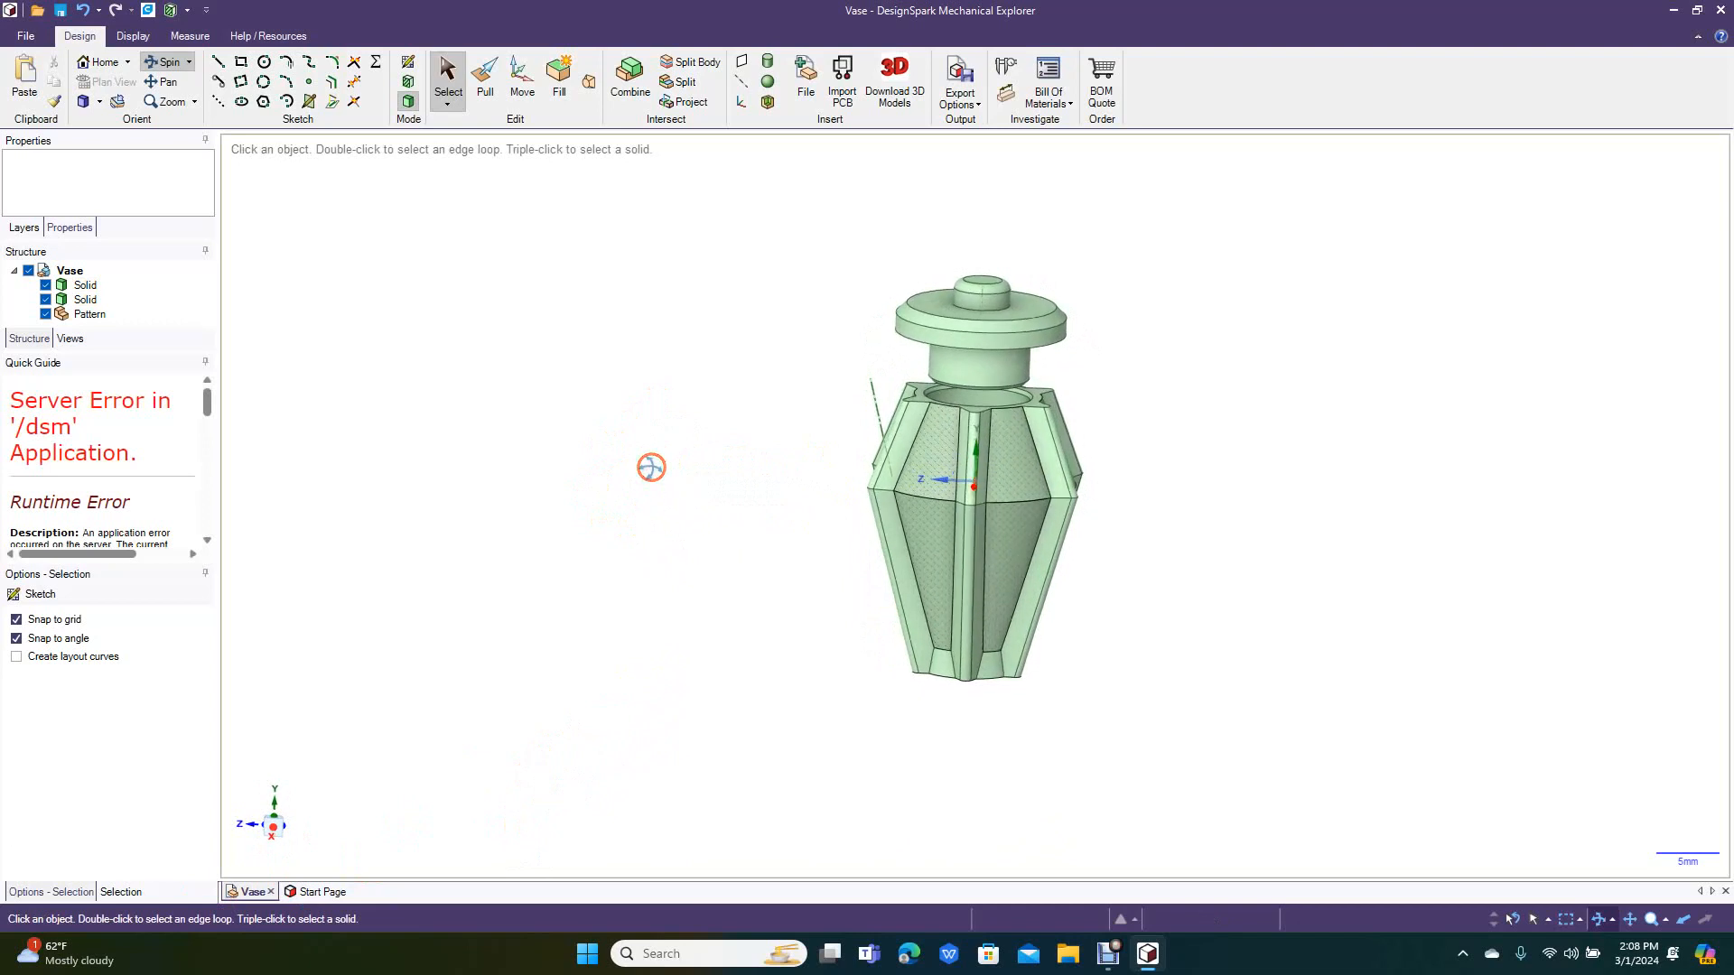
click(26, 37)
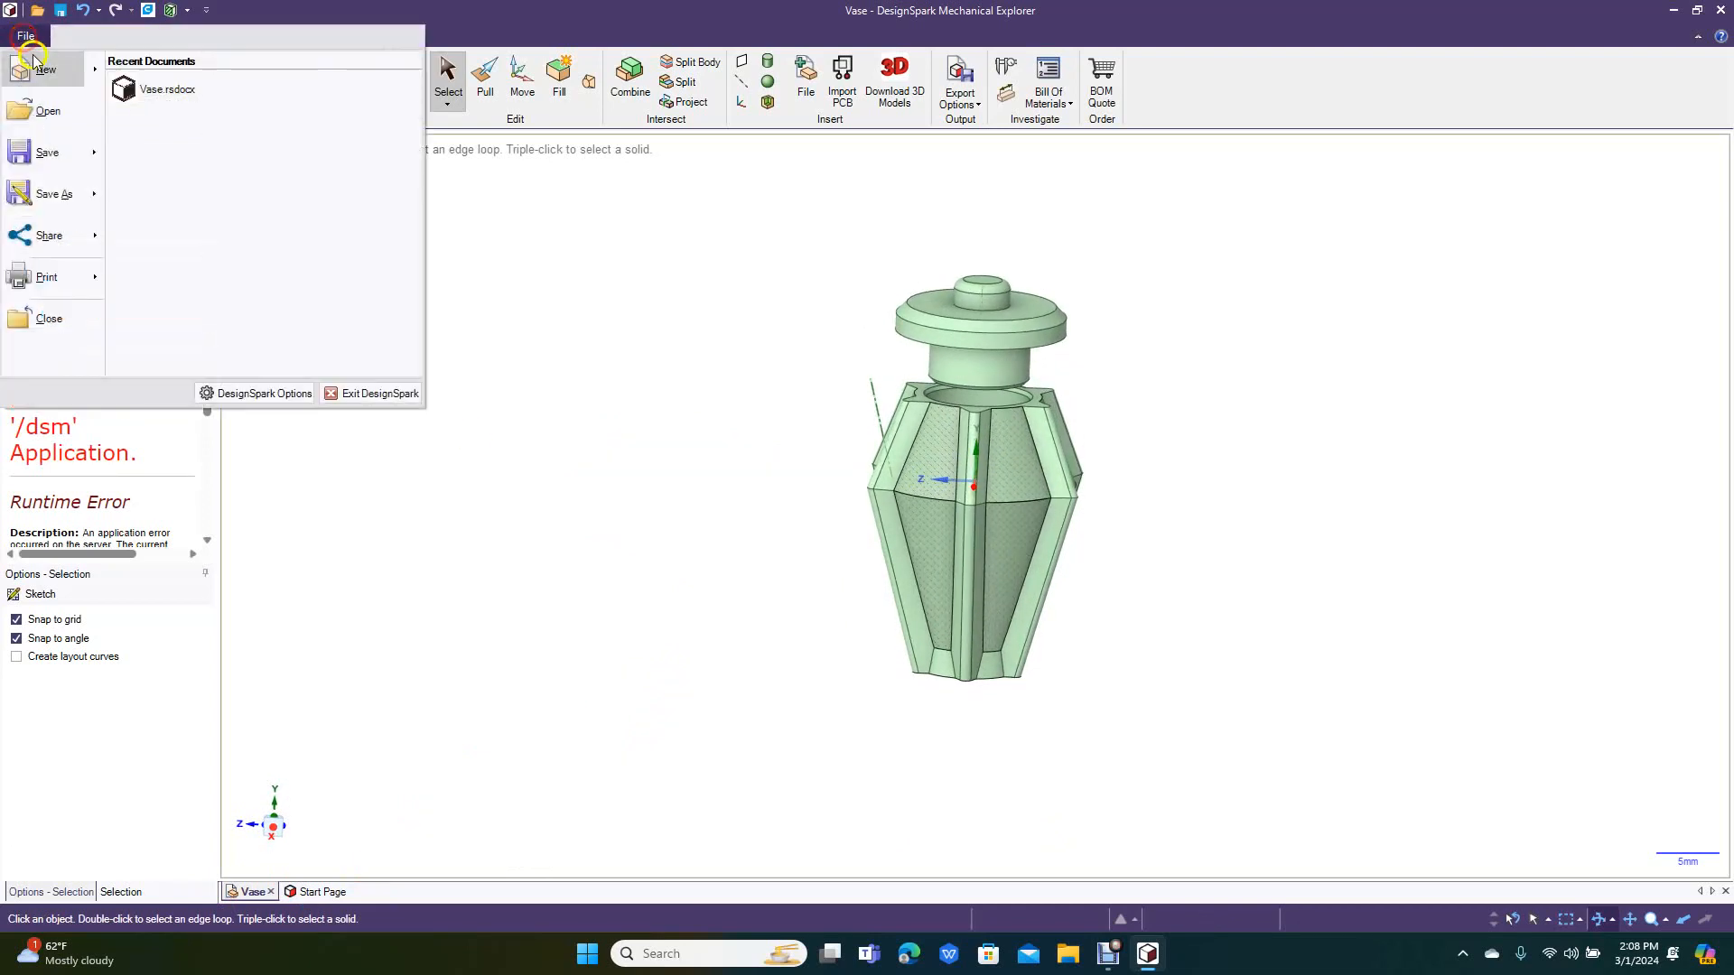
mouse_move(41, 74)
click(137, 94)
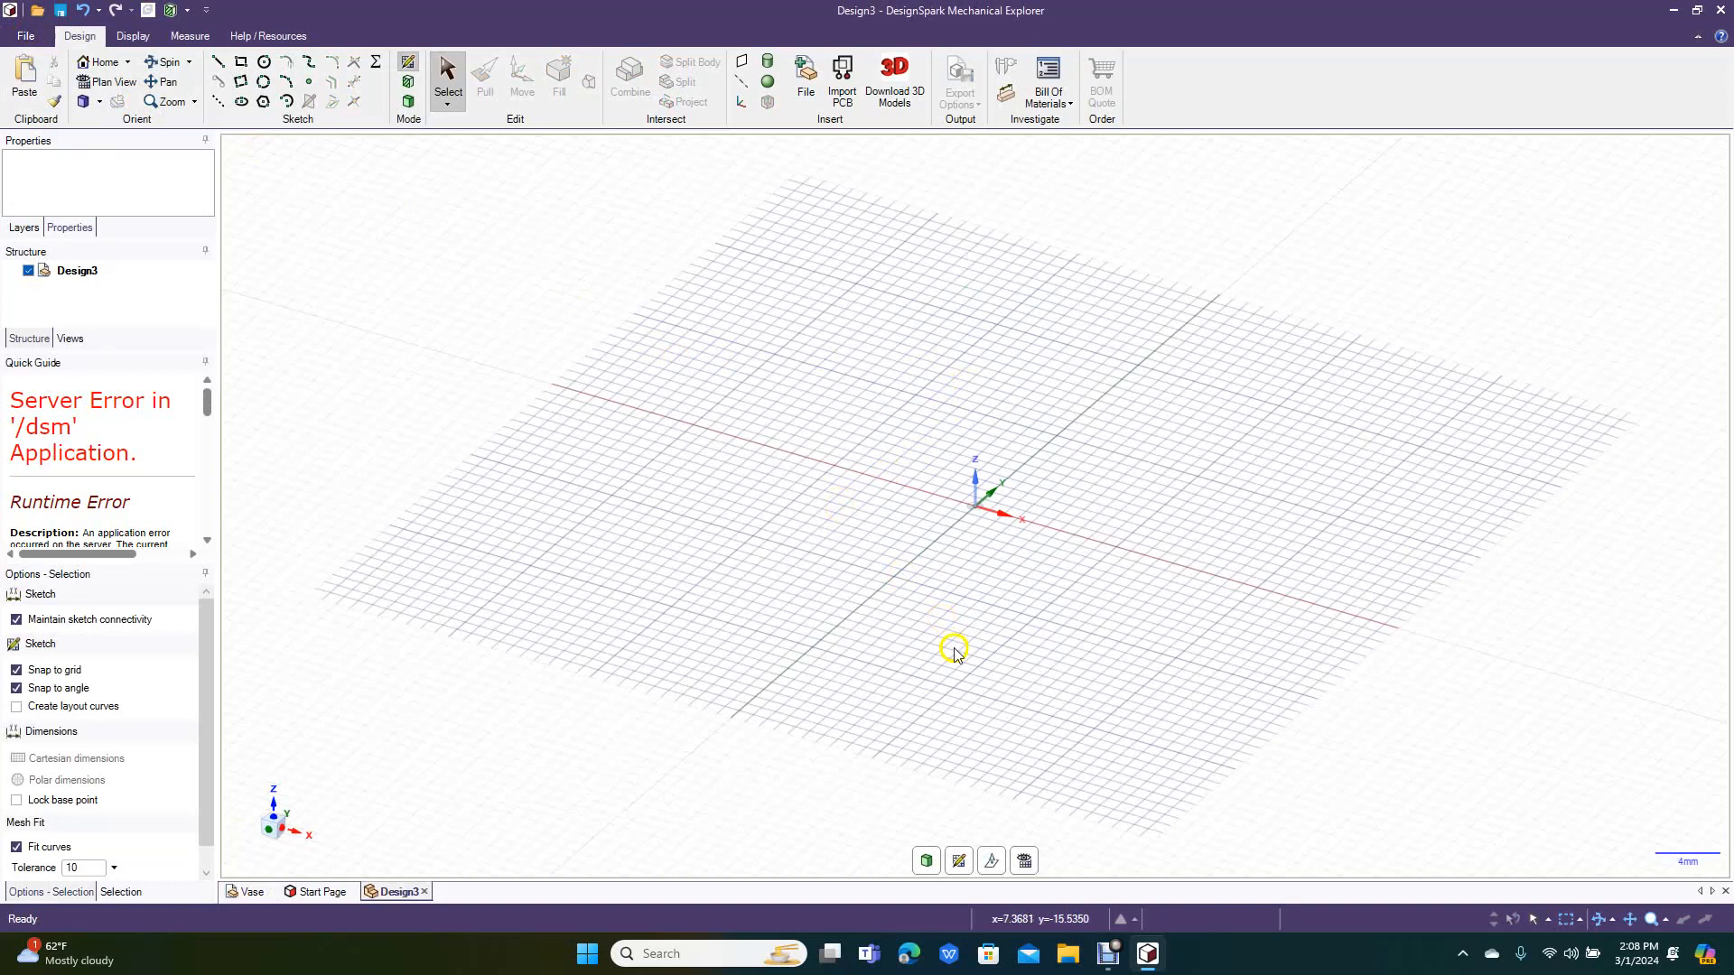
click(1024, 861)
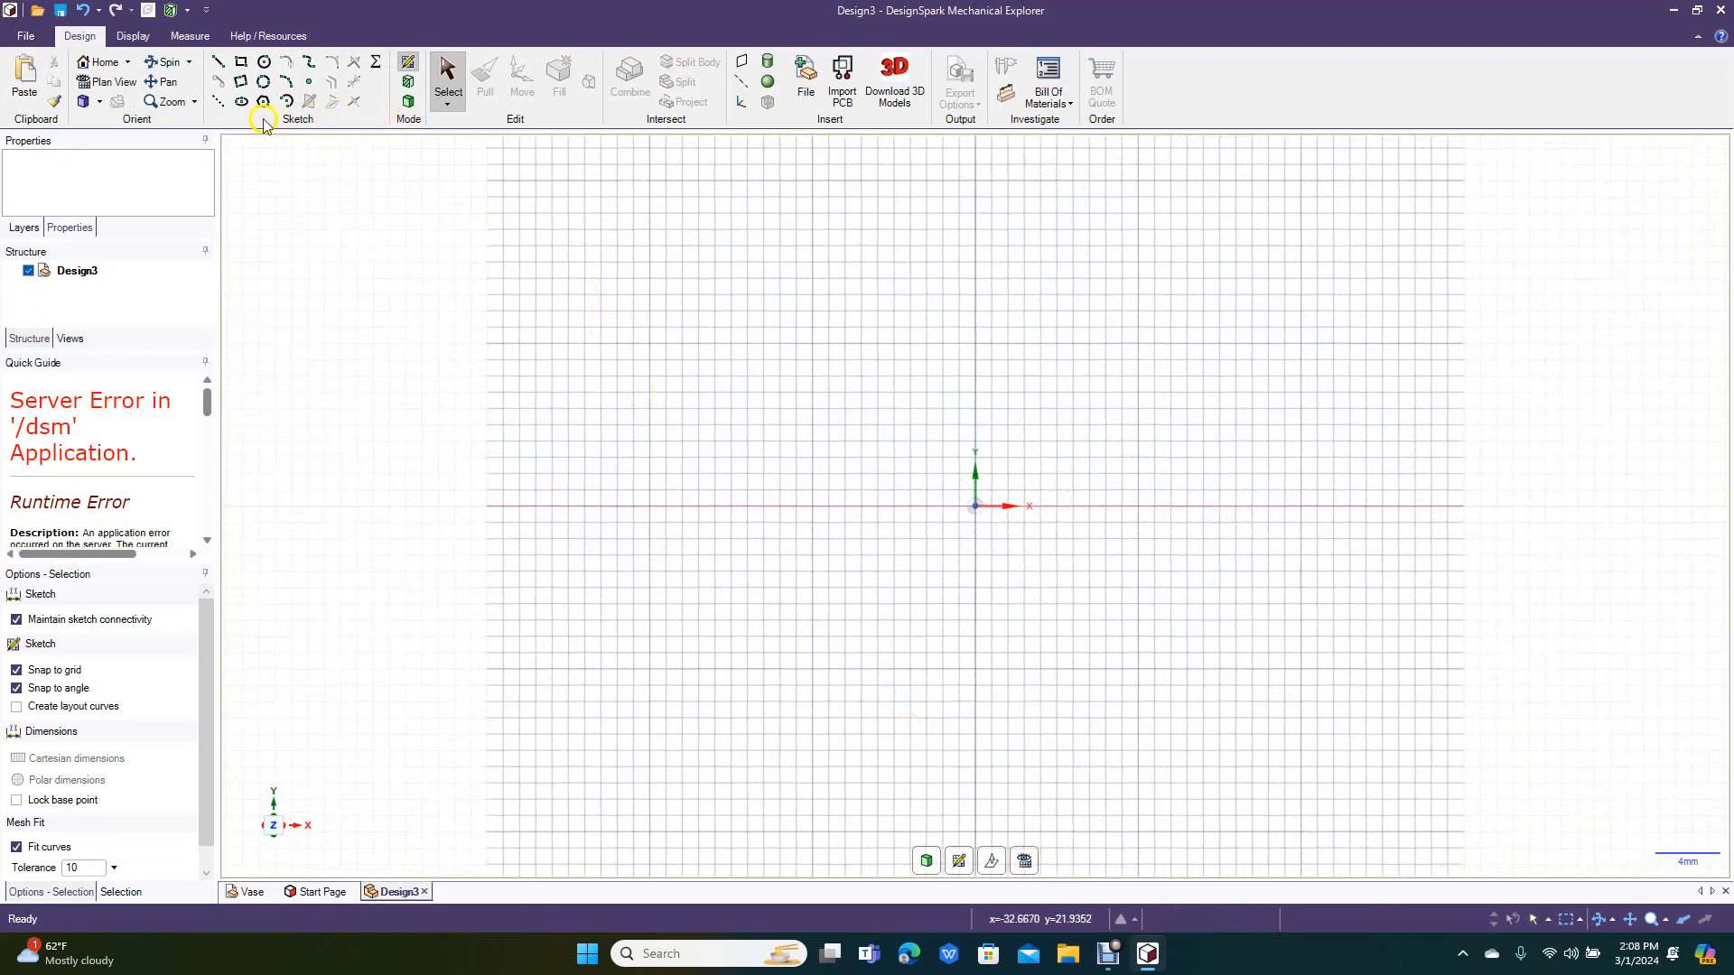
Step: Sketch a vertical line about 37 mm long through the origin and set it as the mirror line
click(214, 63)
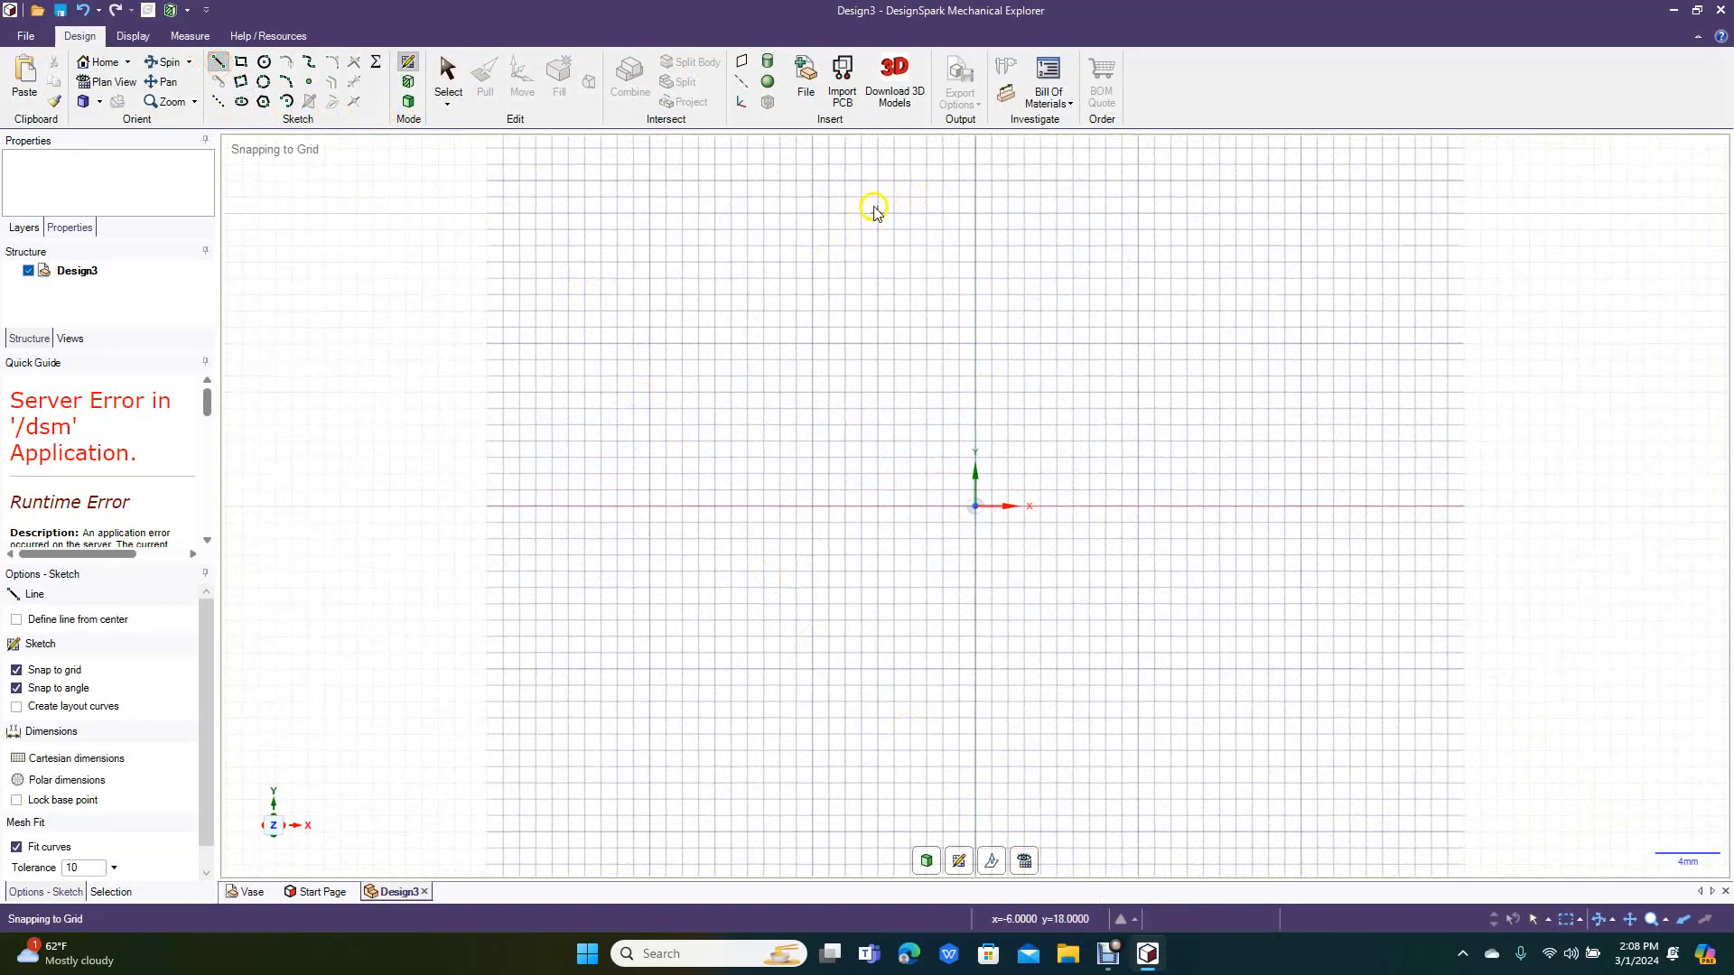
click(967, 220)
click(976, 817)
click(448, 86)
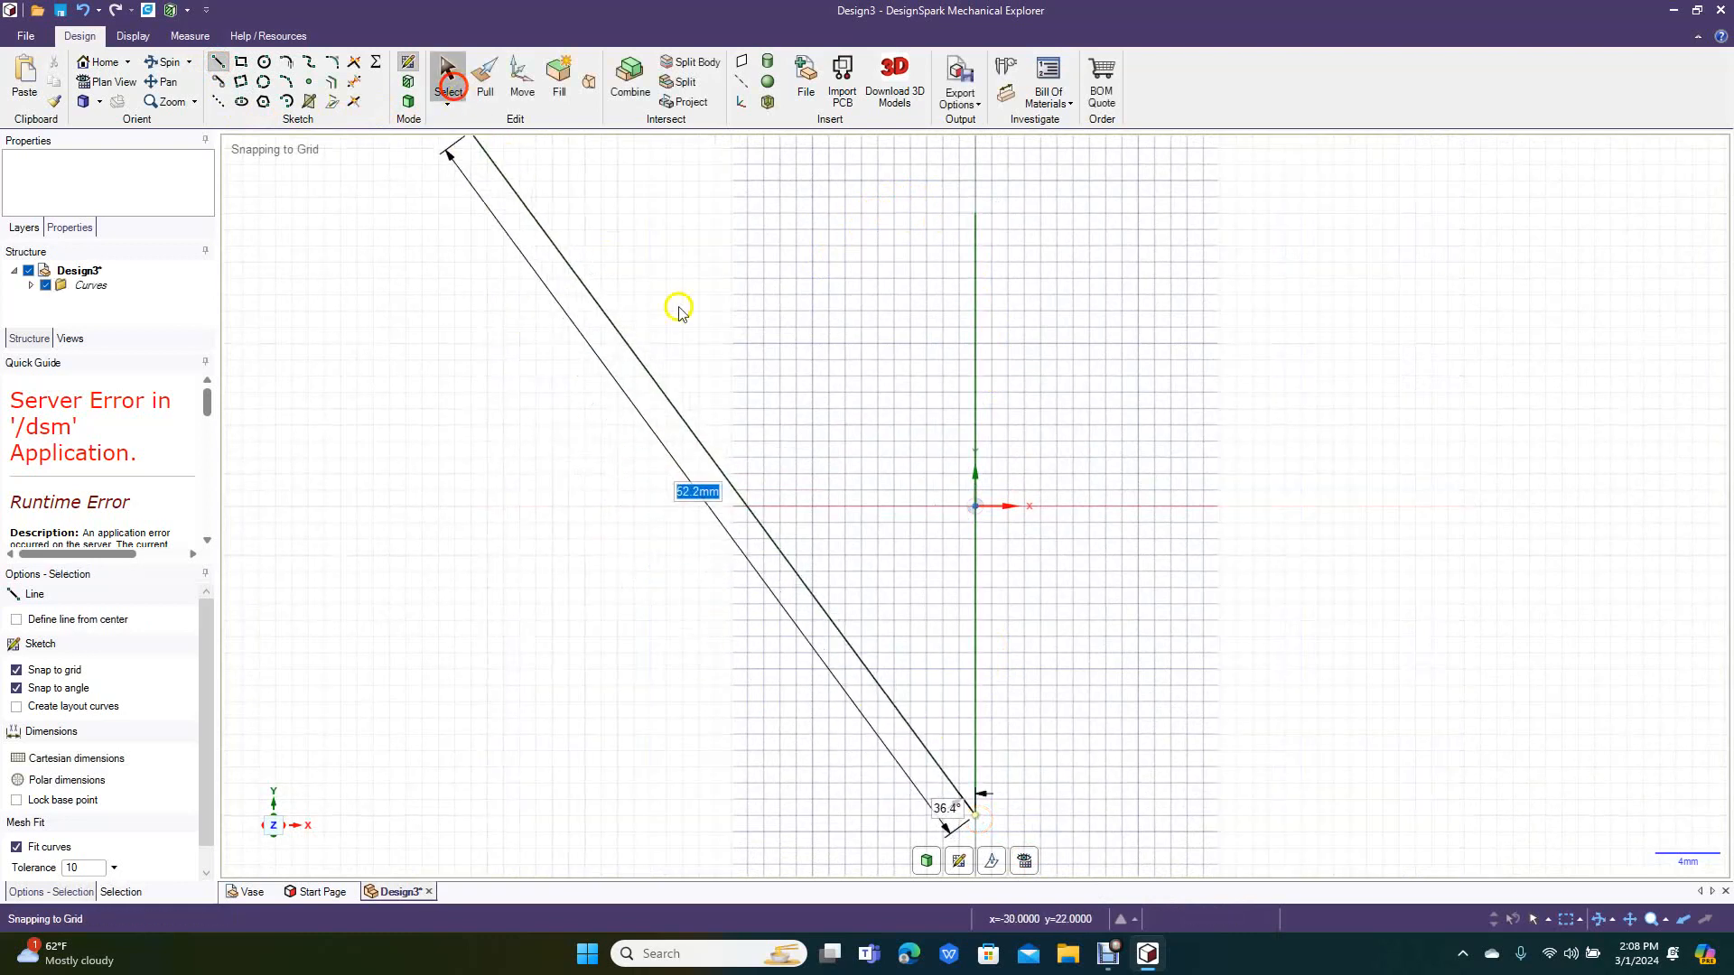
right_click(977, 412)
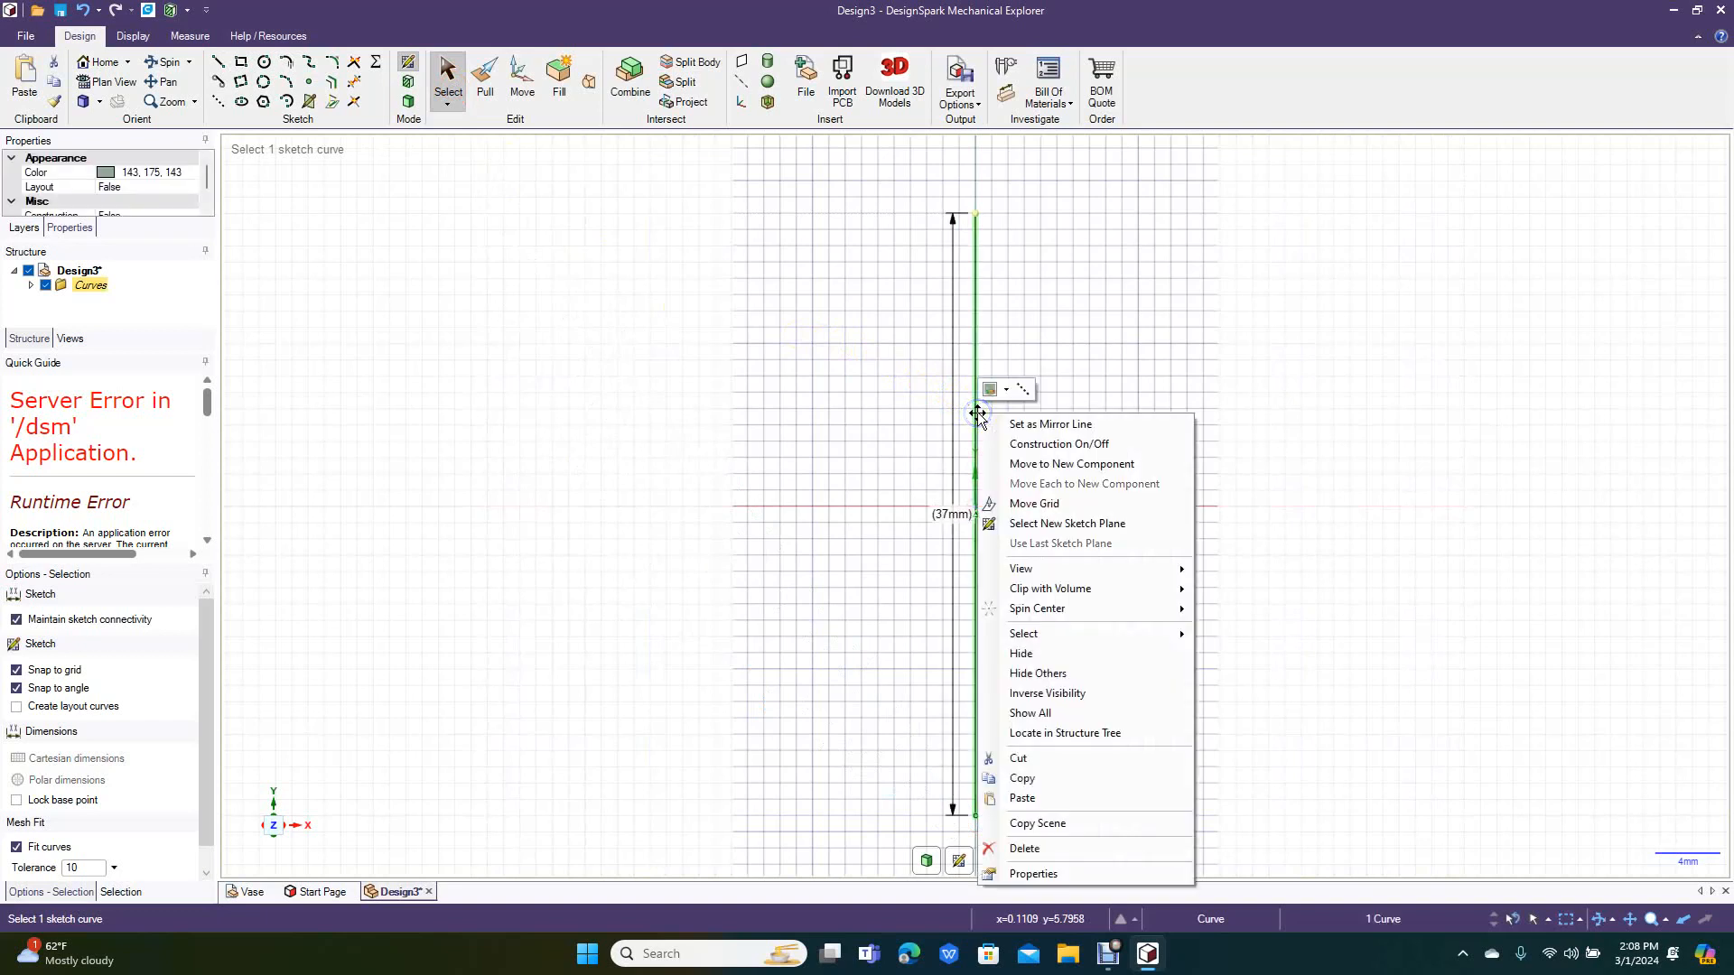
click(1015, 427)
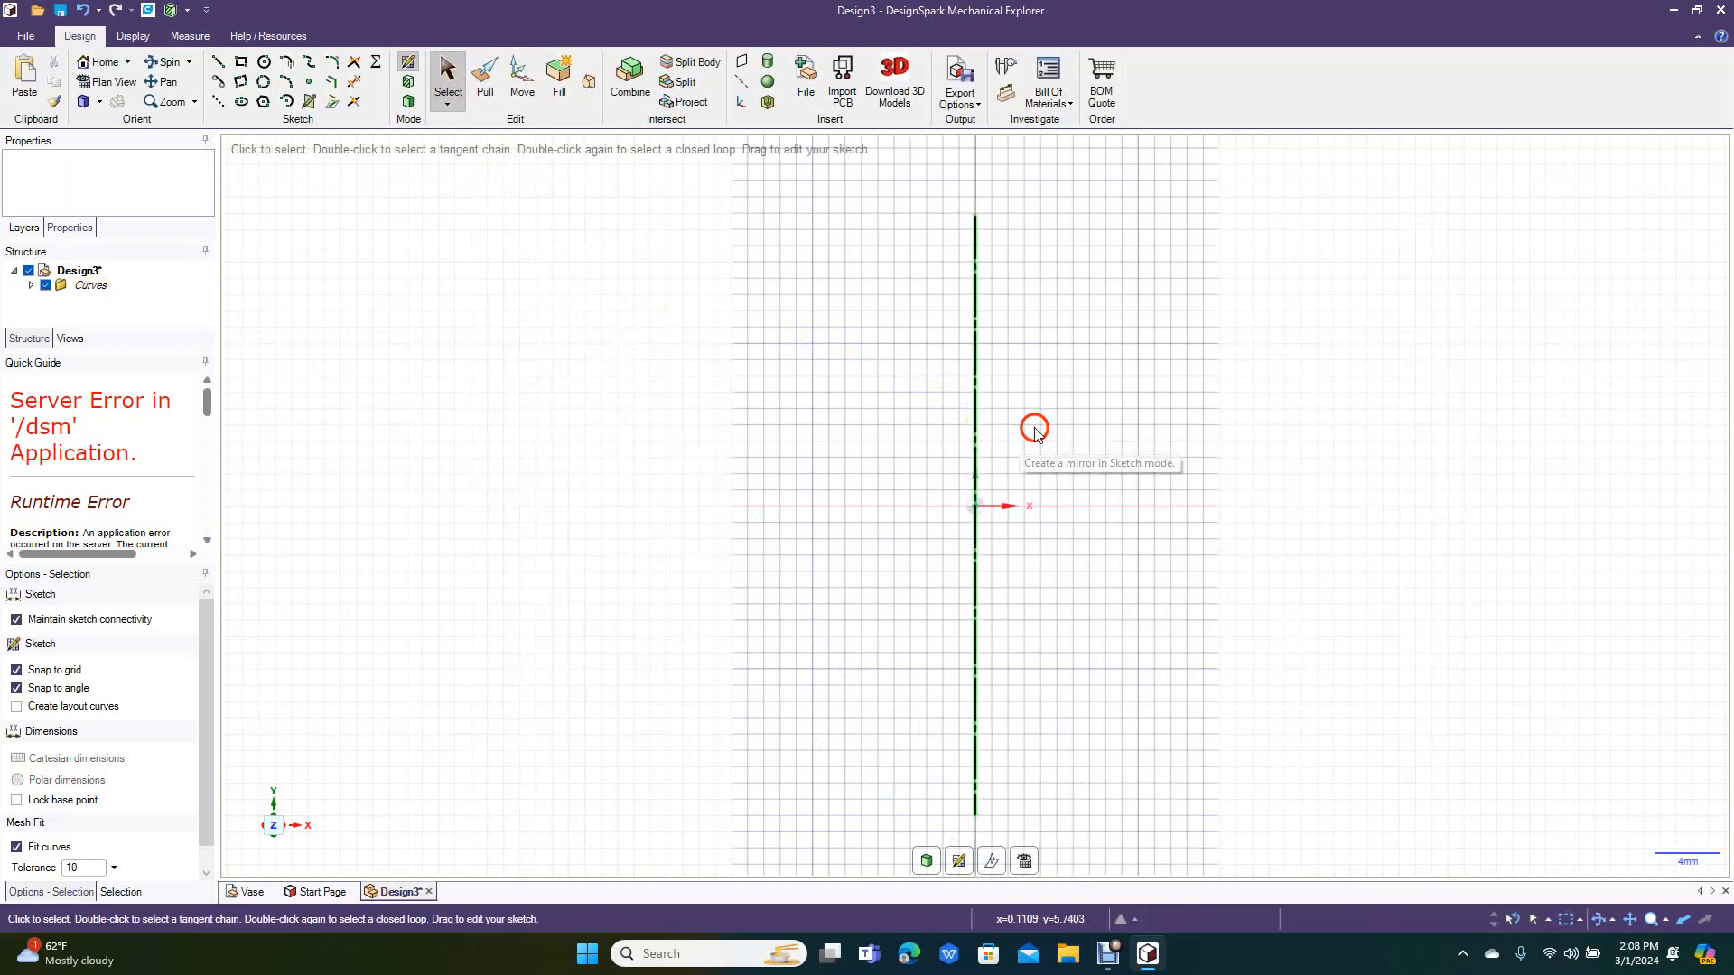
Step: Sketch a mirrored two-line profile beside the mirror line, 5 mm away at both ends and about 14 mm away at origin level
click(218, 62)
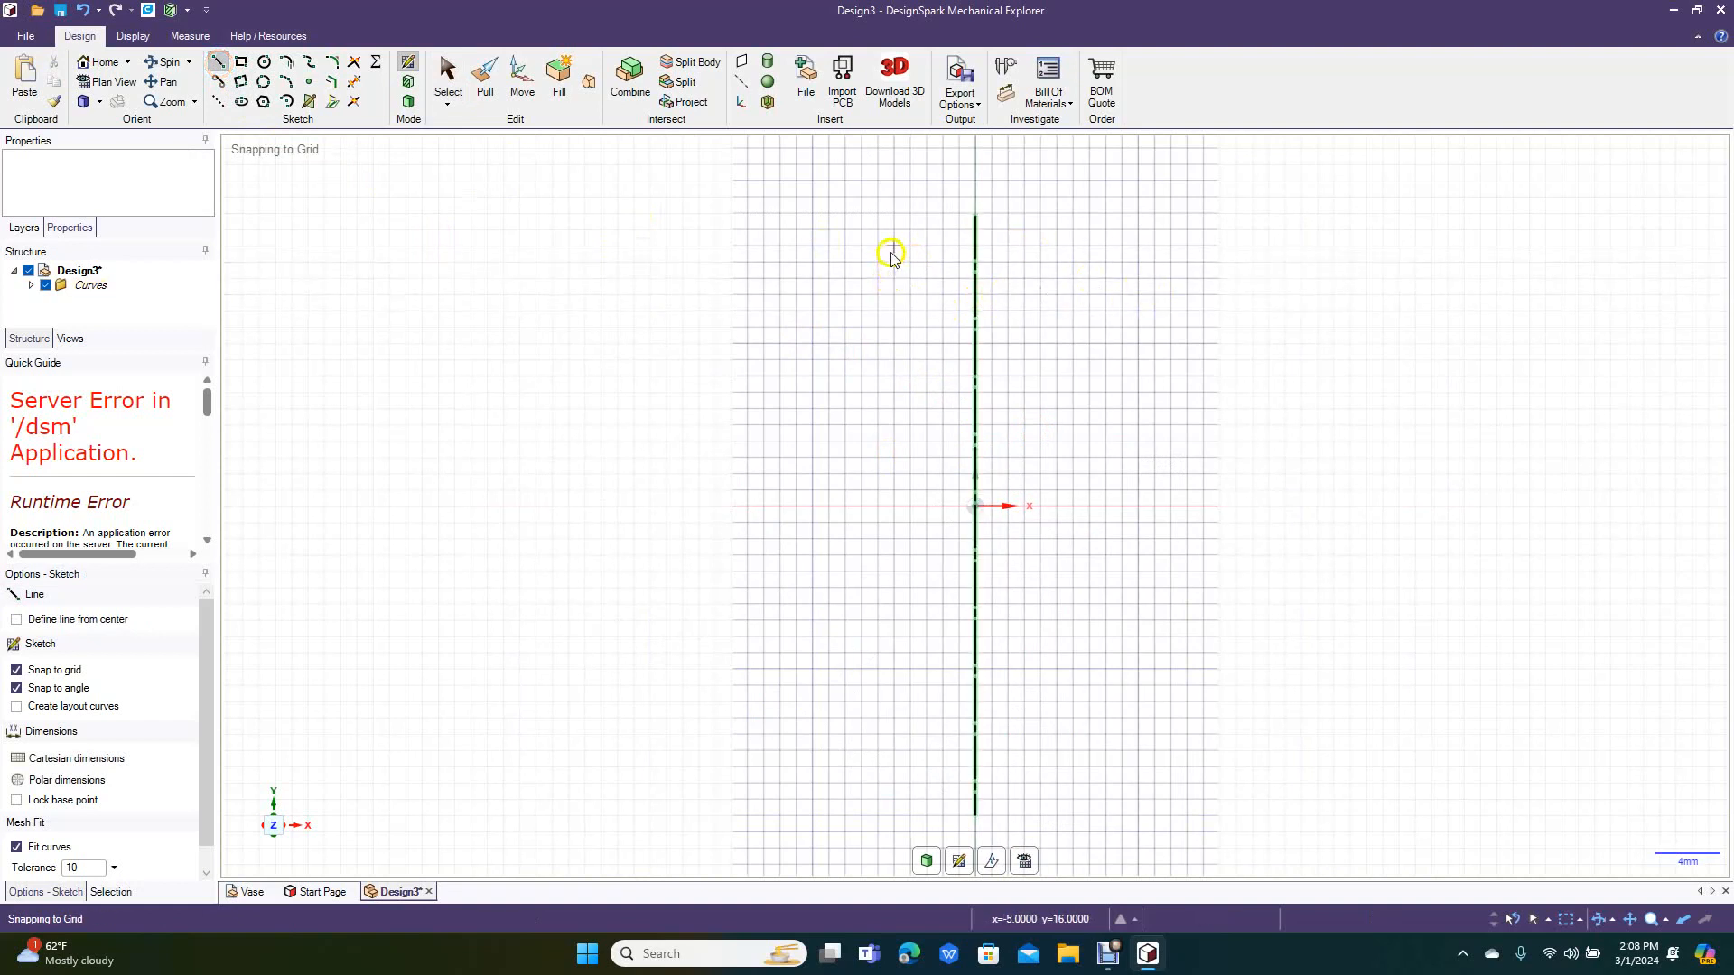
click(891, 214)
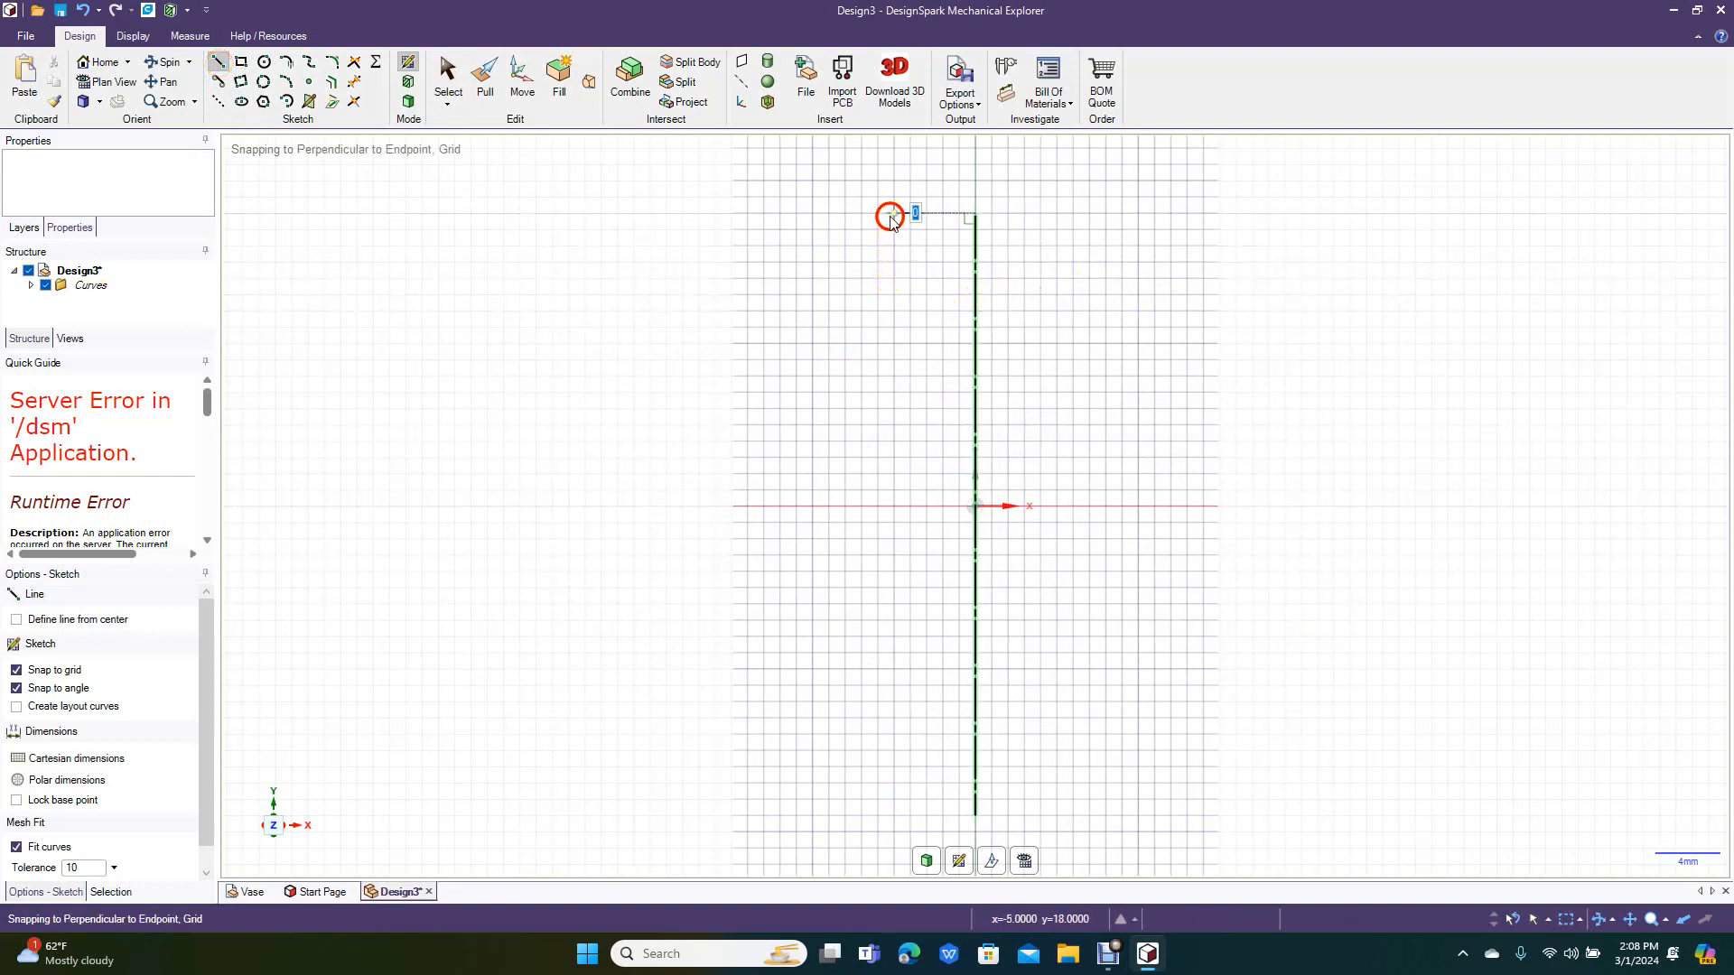
click(743, 507)
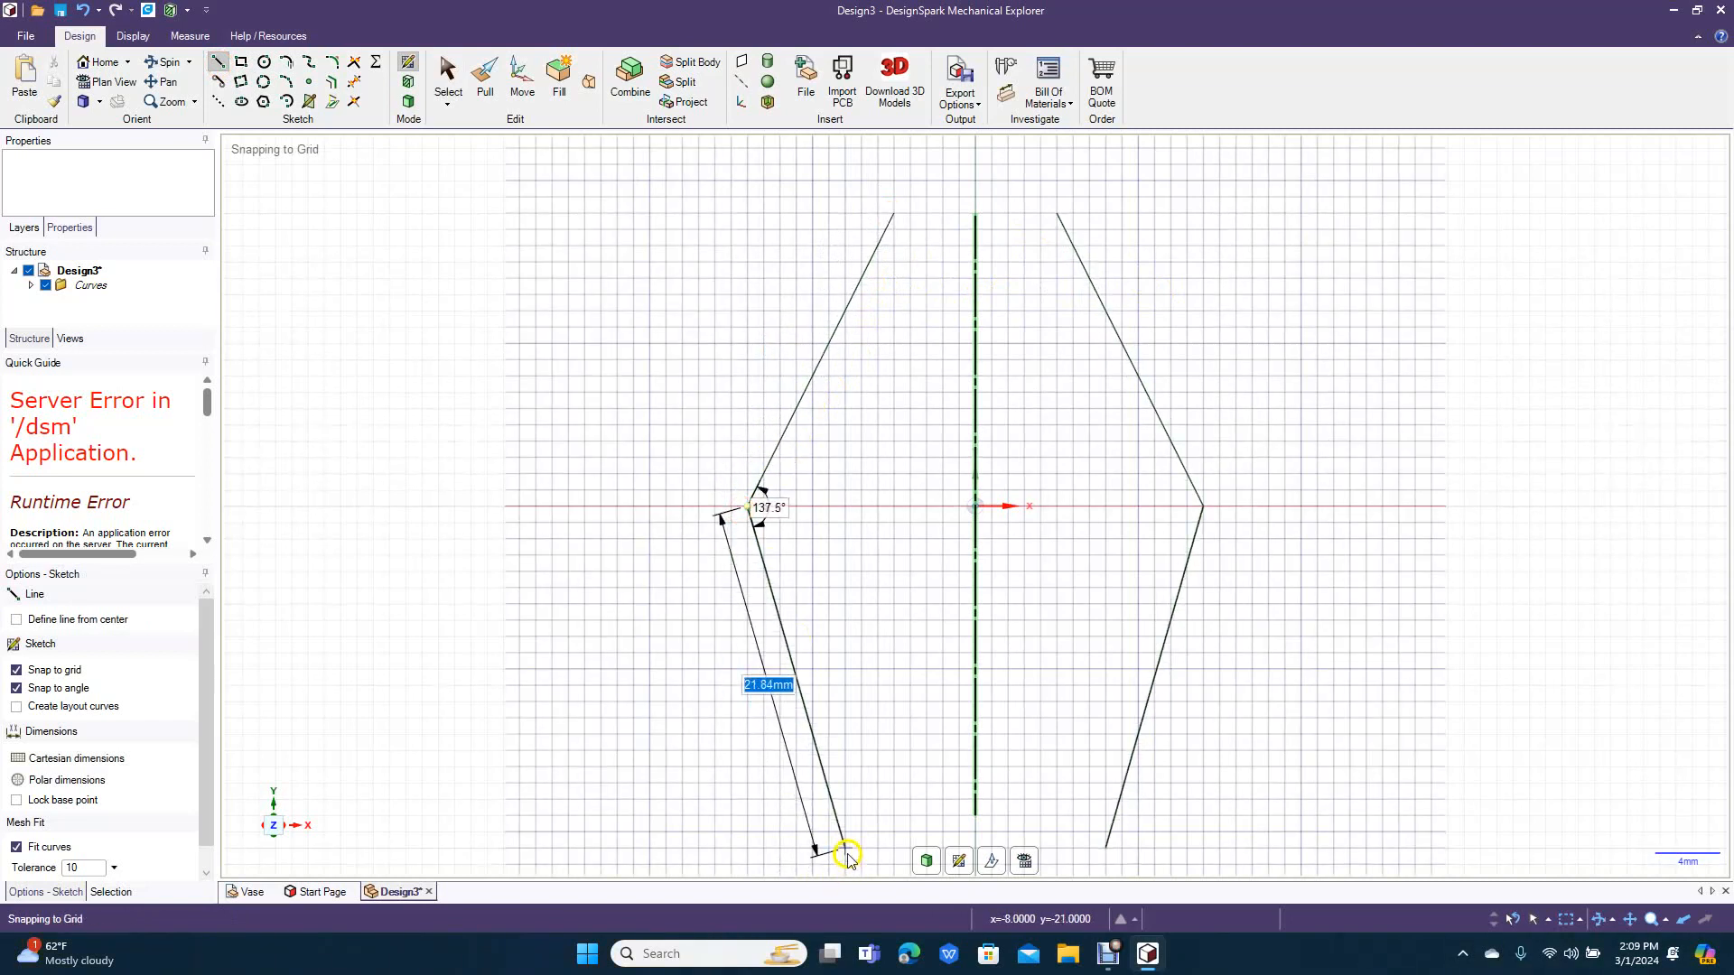
click(901, 825)
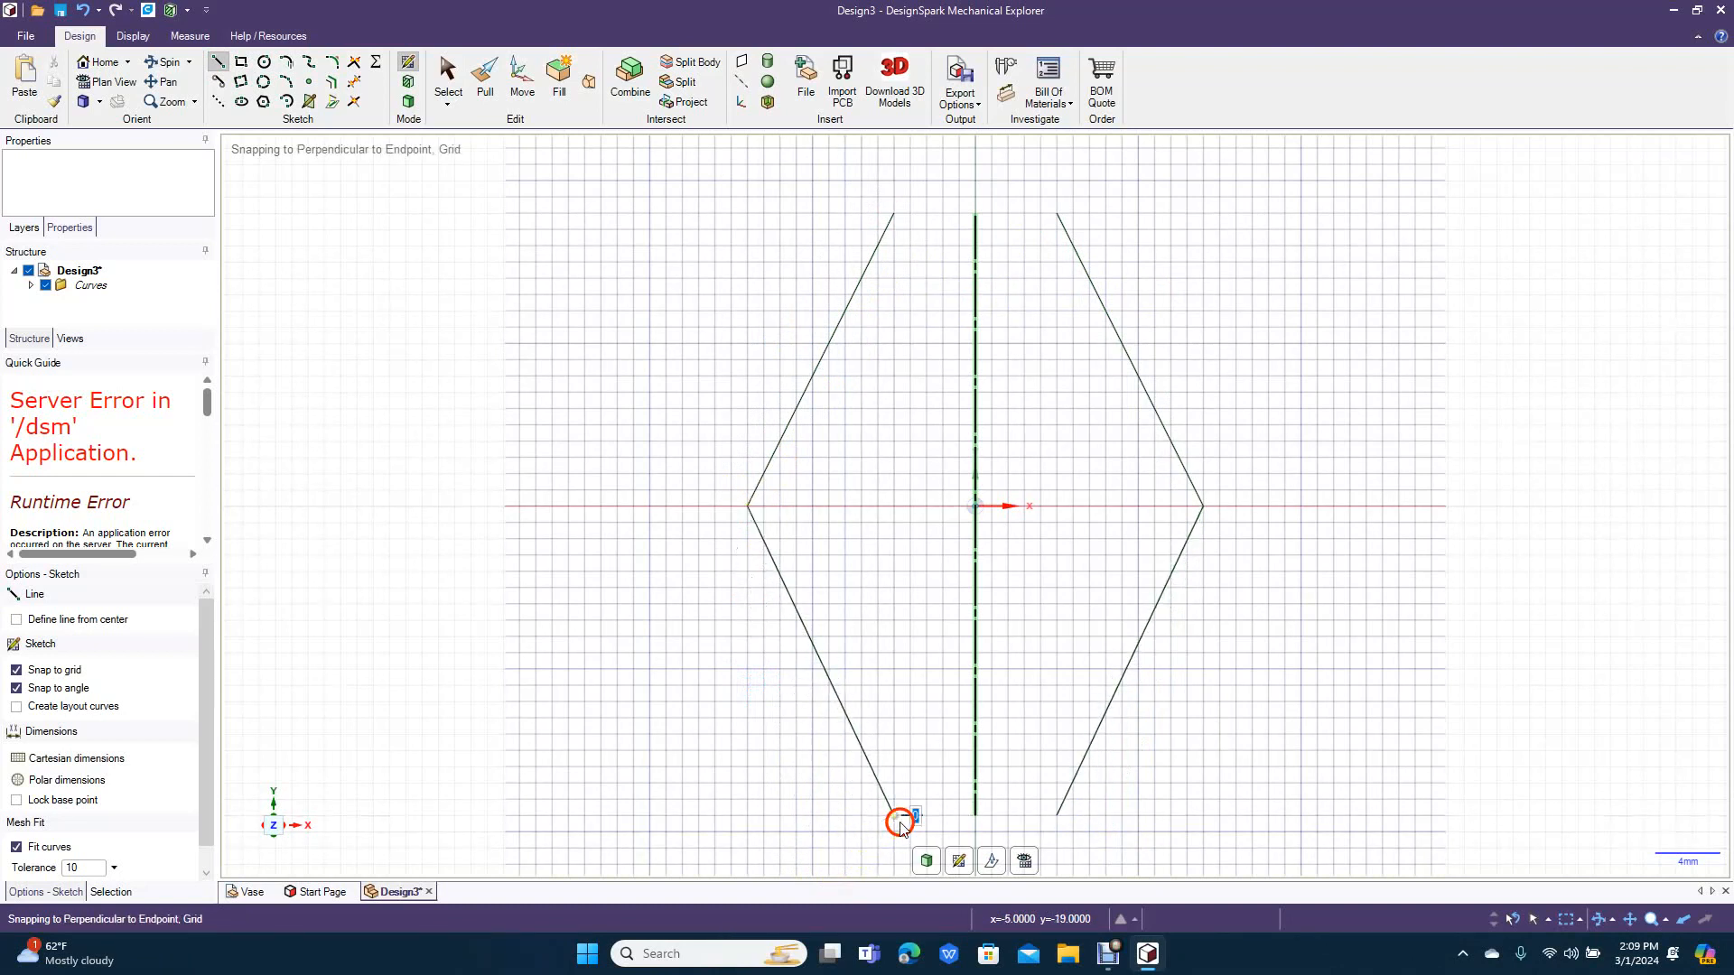
click(450, 68)
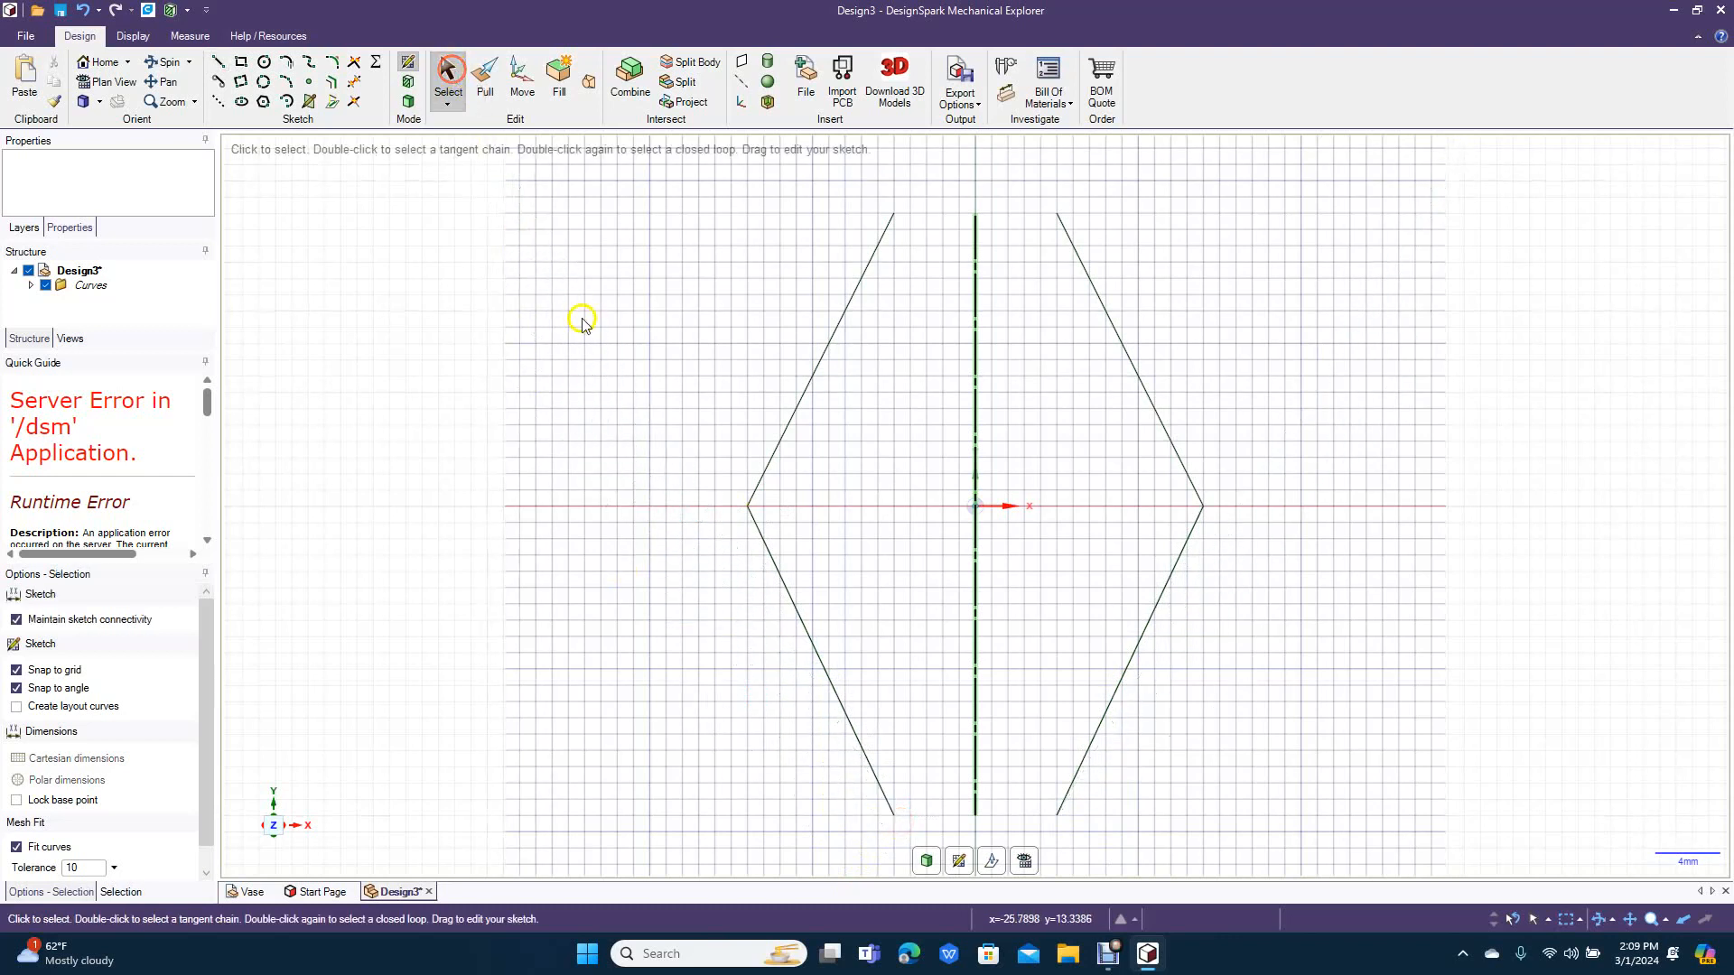
click(860, 271)
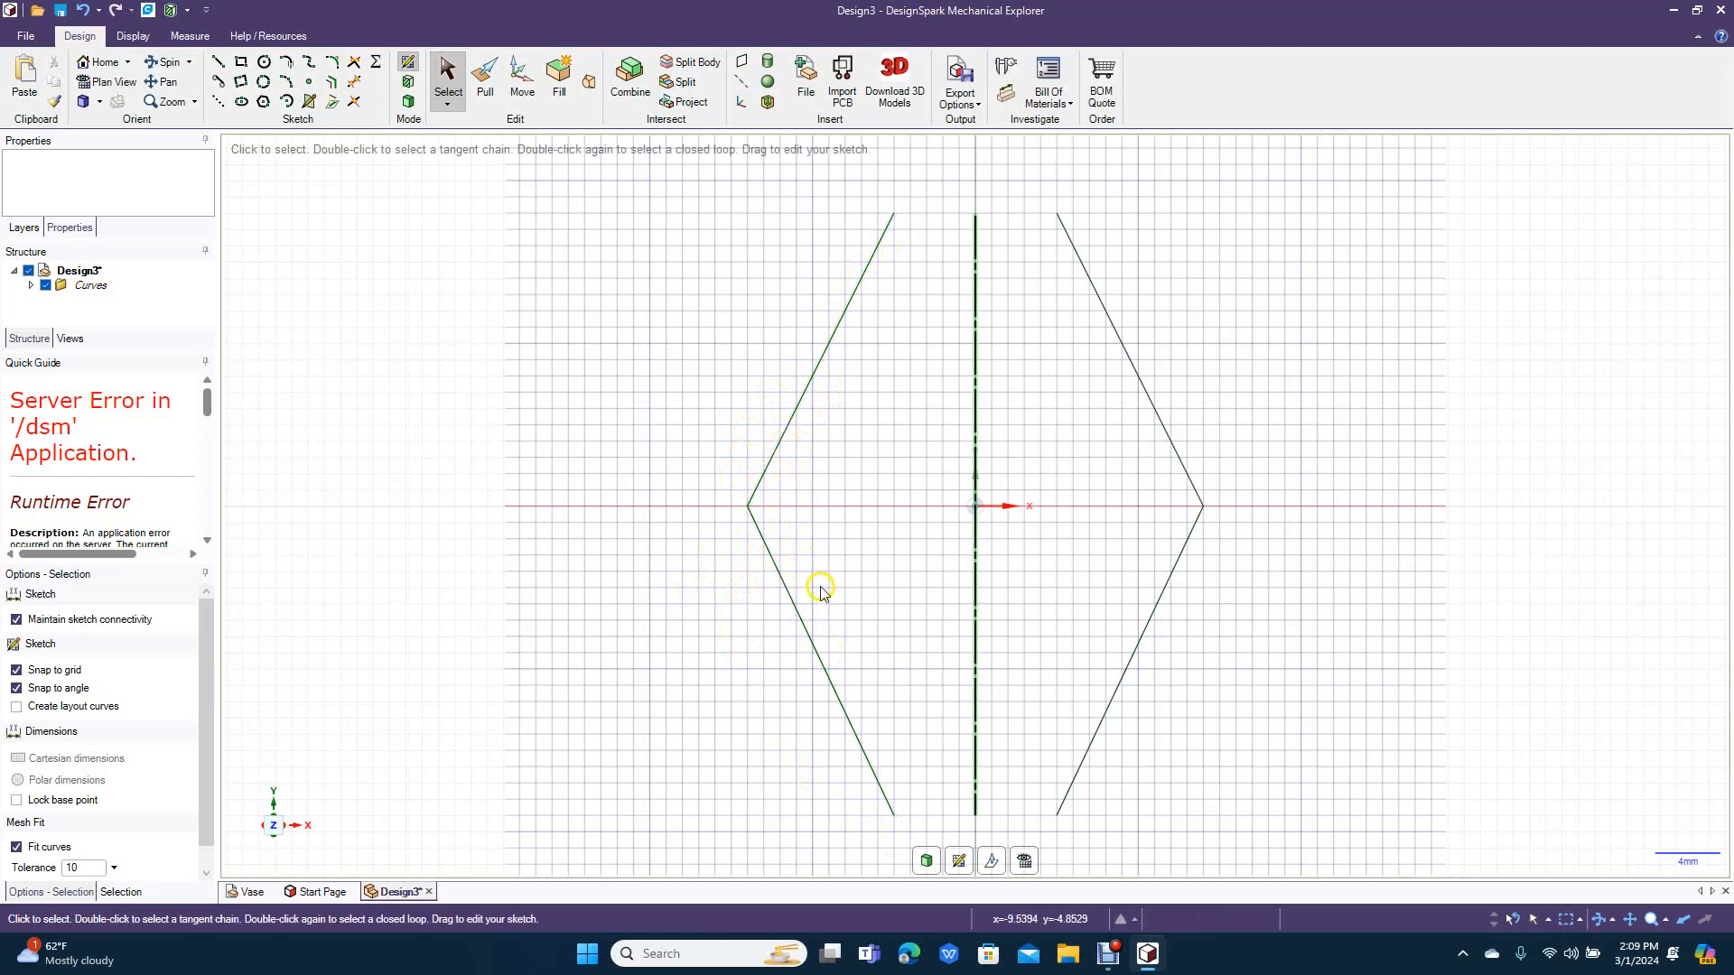
click(1165, 440)
Step: Sketch a three-sided polygon, 2 mm in diameter at 0°, centred on the left profile's upper endpoint, on a plane across that line
click(411, 104)
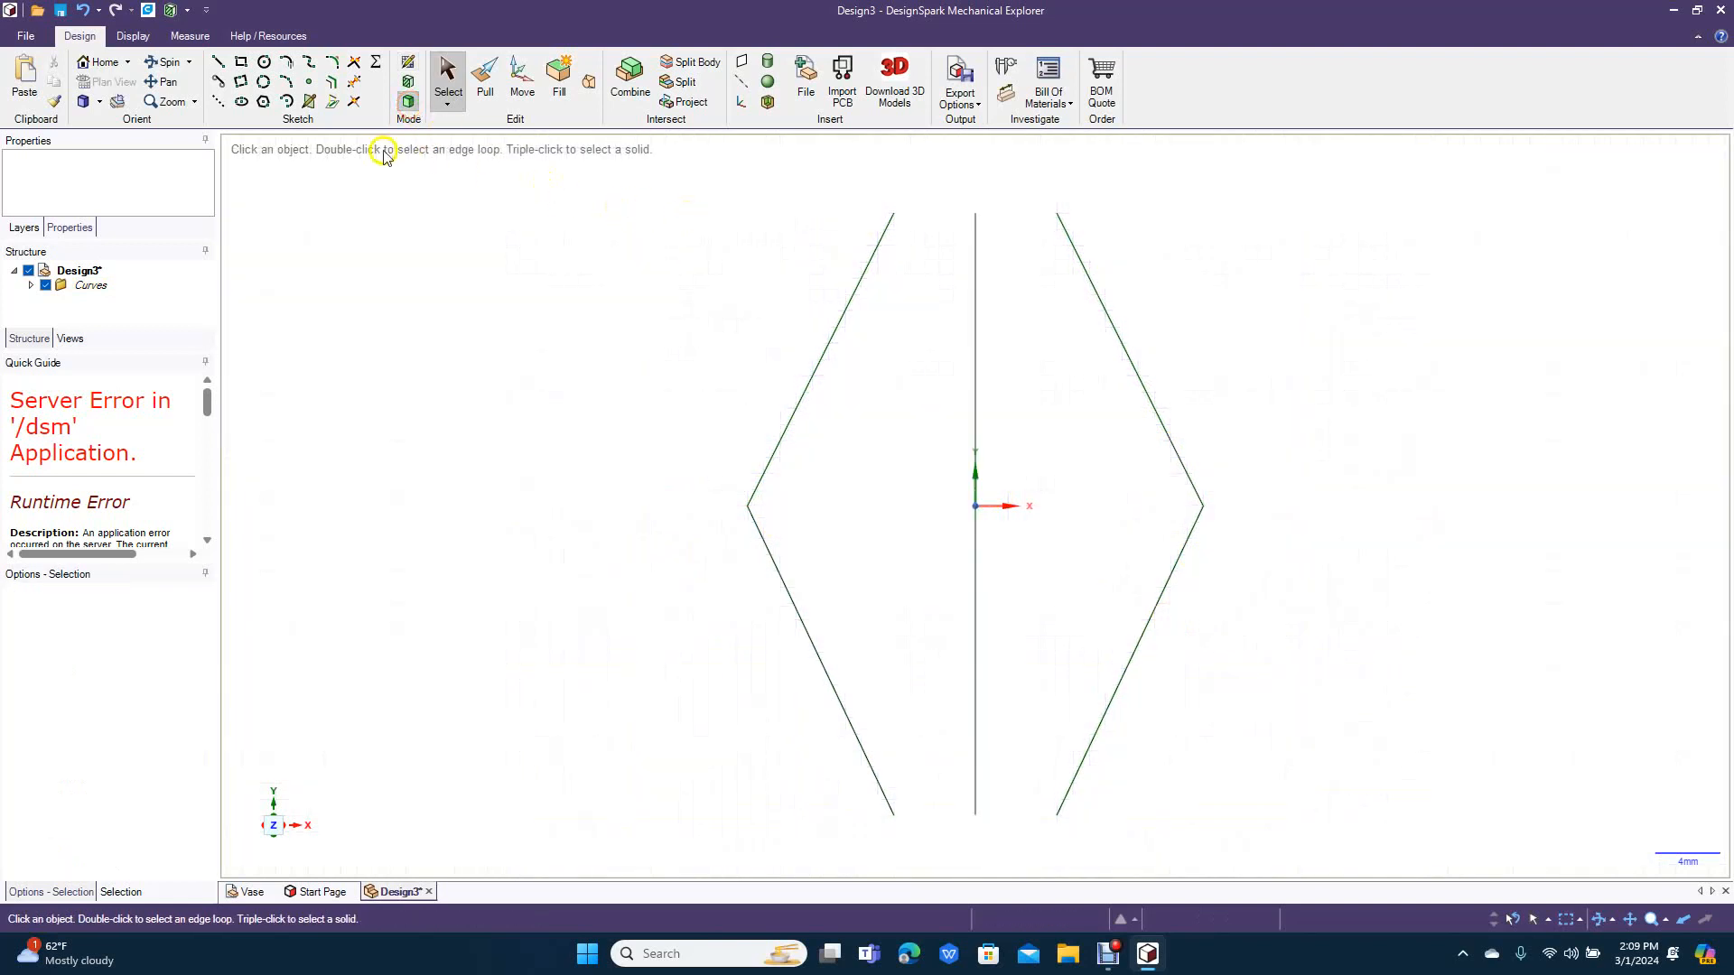
click(144, 65)
drag(530, 346, 512, 432)
click(458, 78)
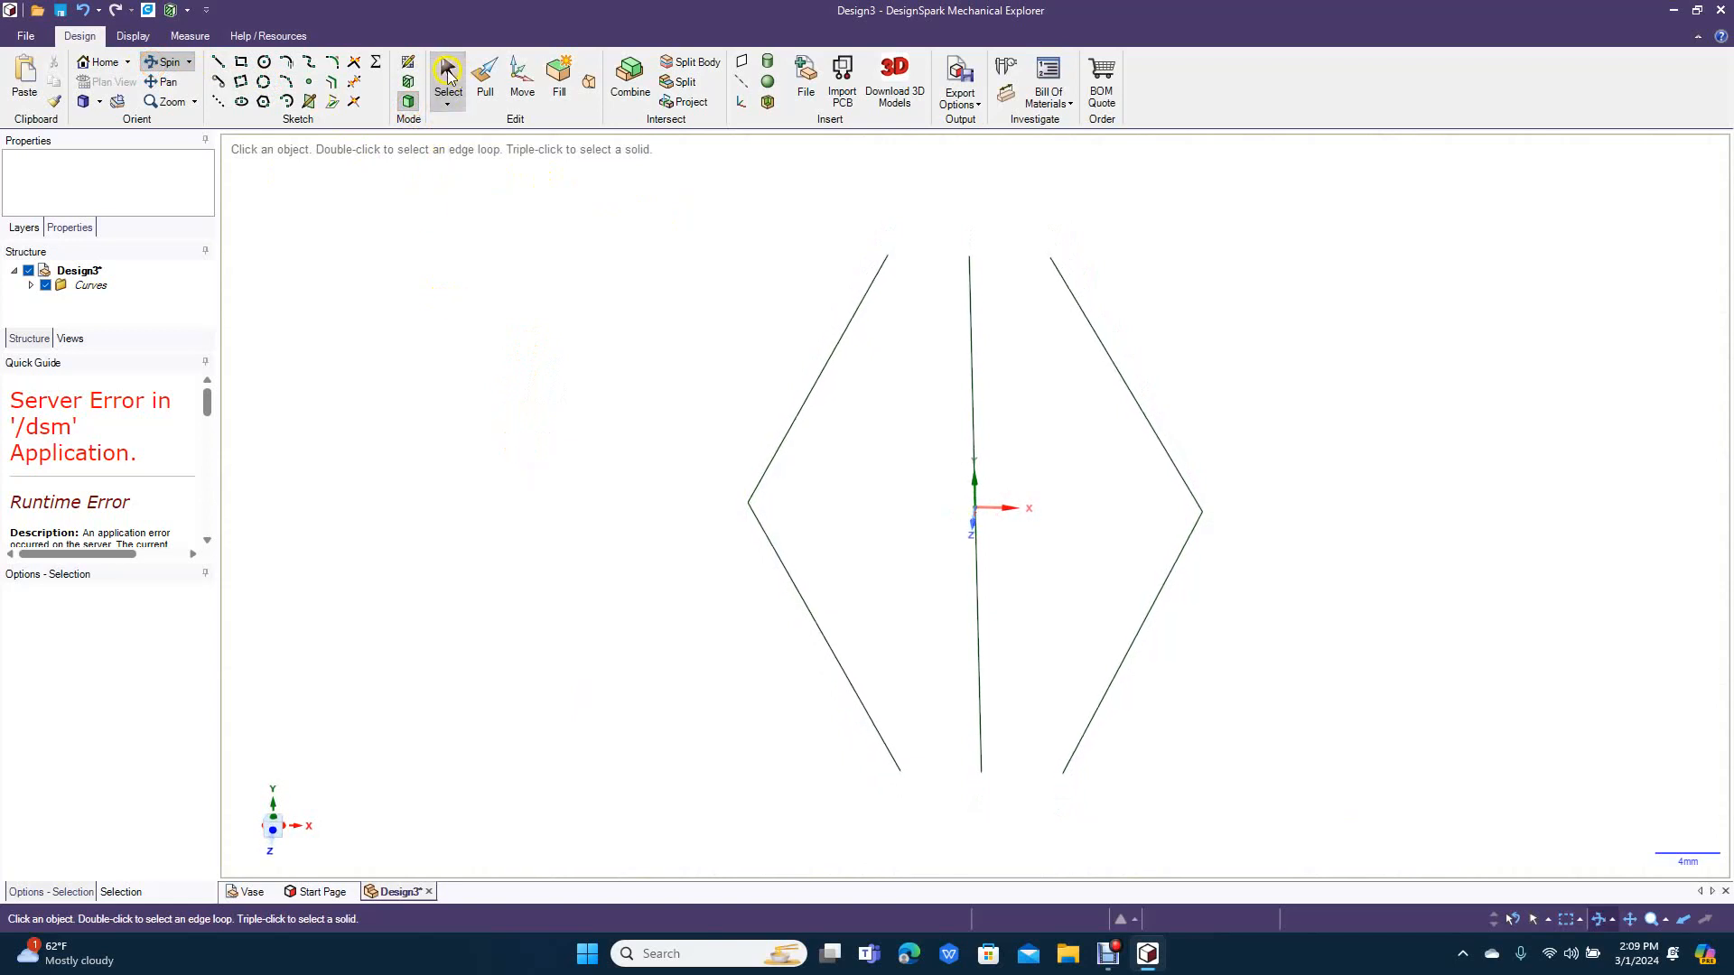
click(871, 242)
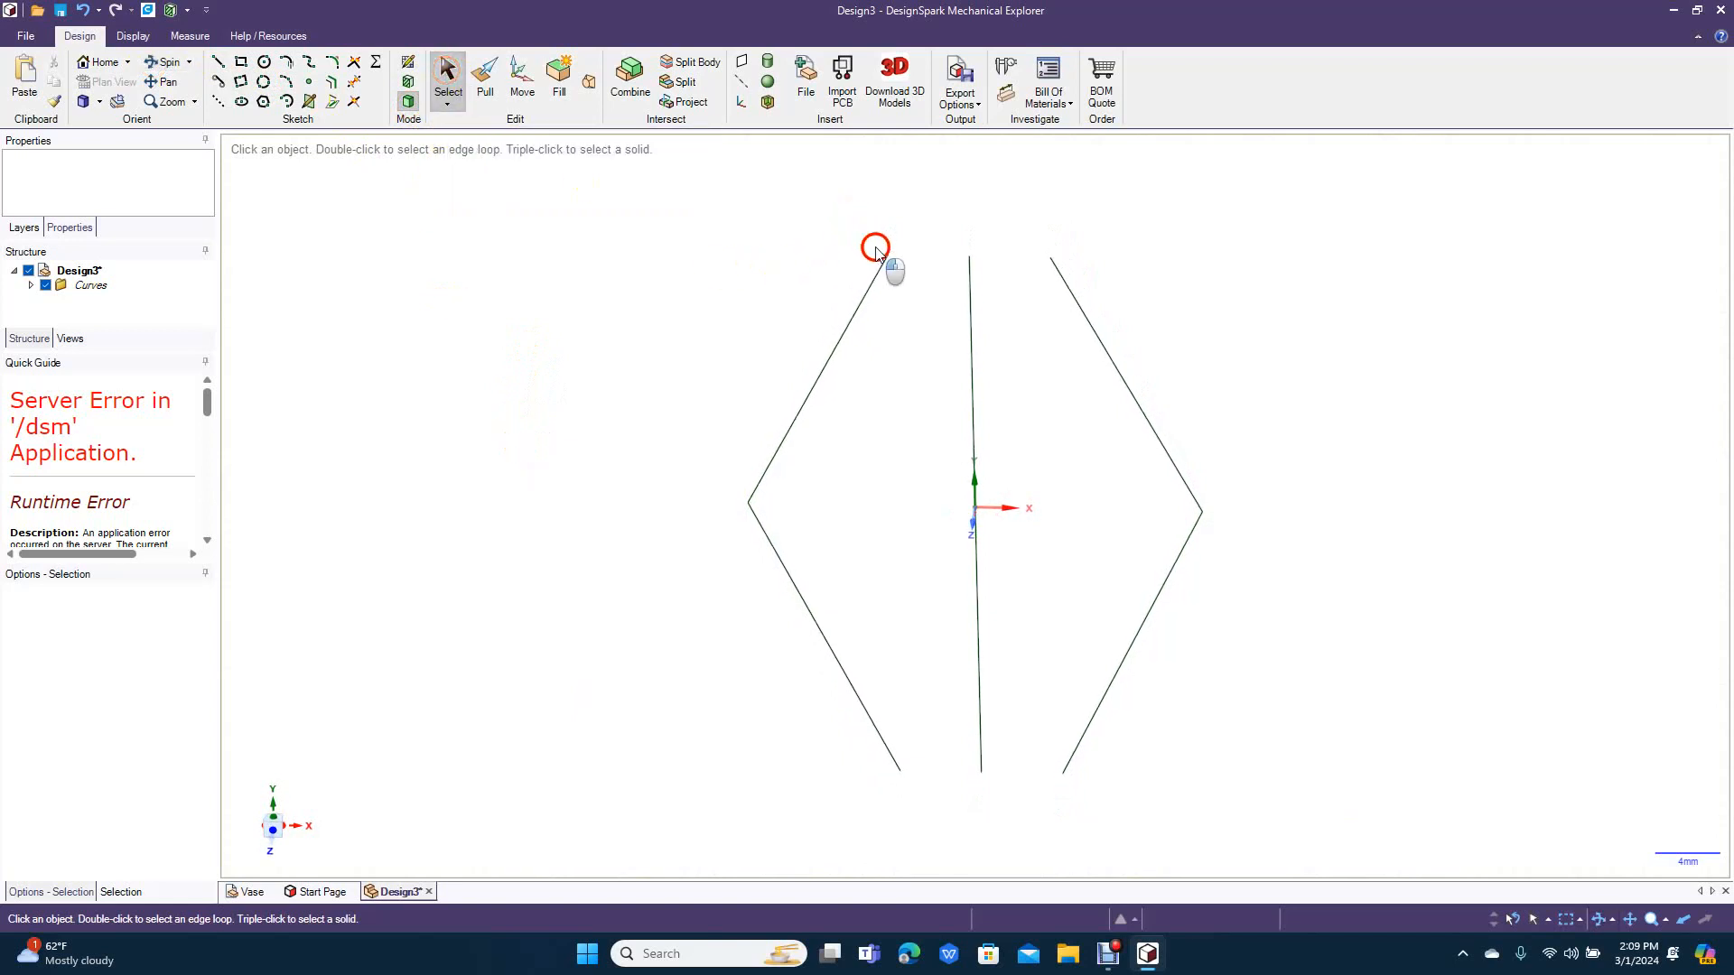
drag(900, 270, 906, 275)
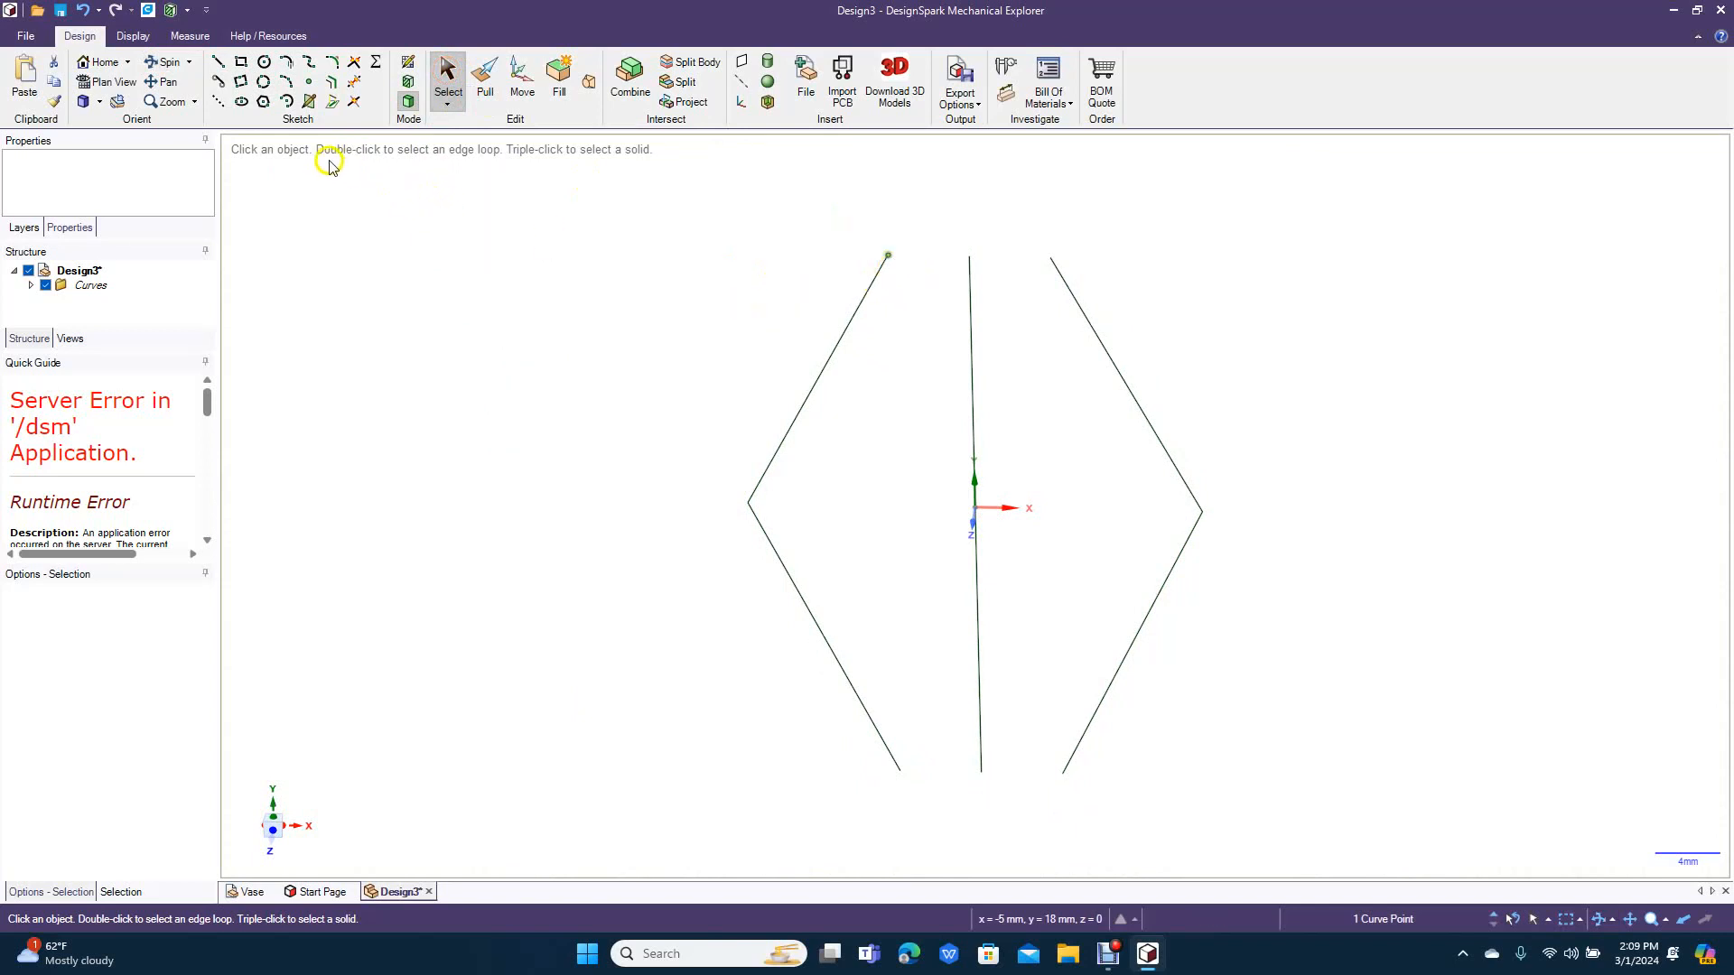
click(263, 102)
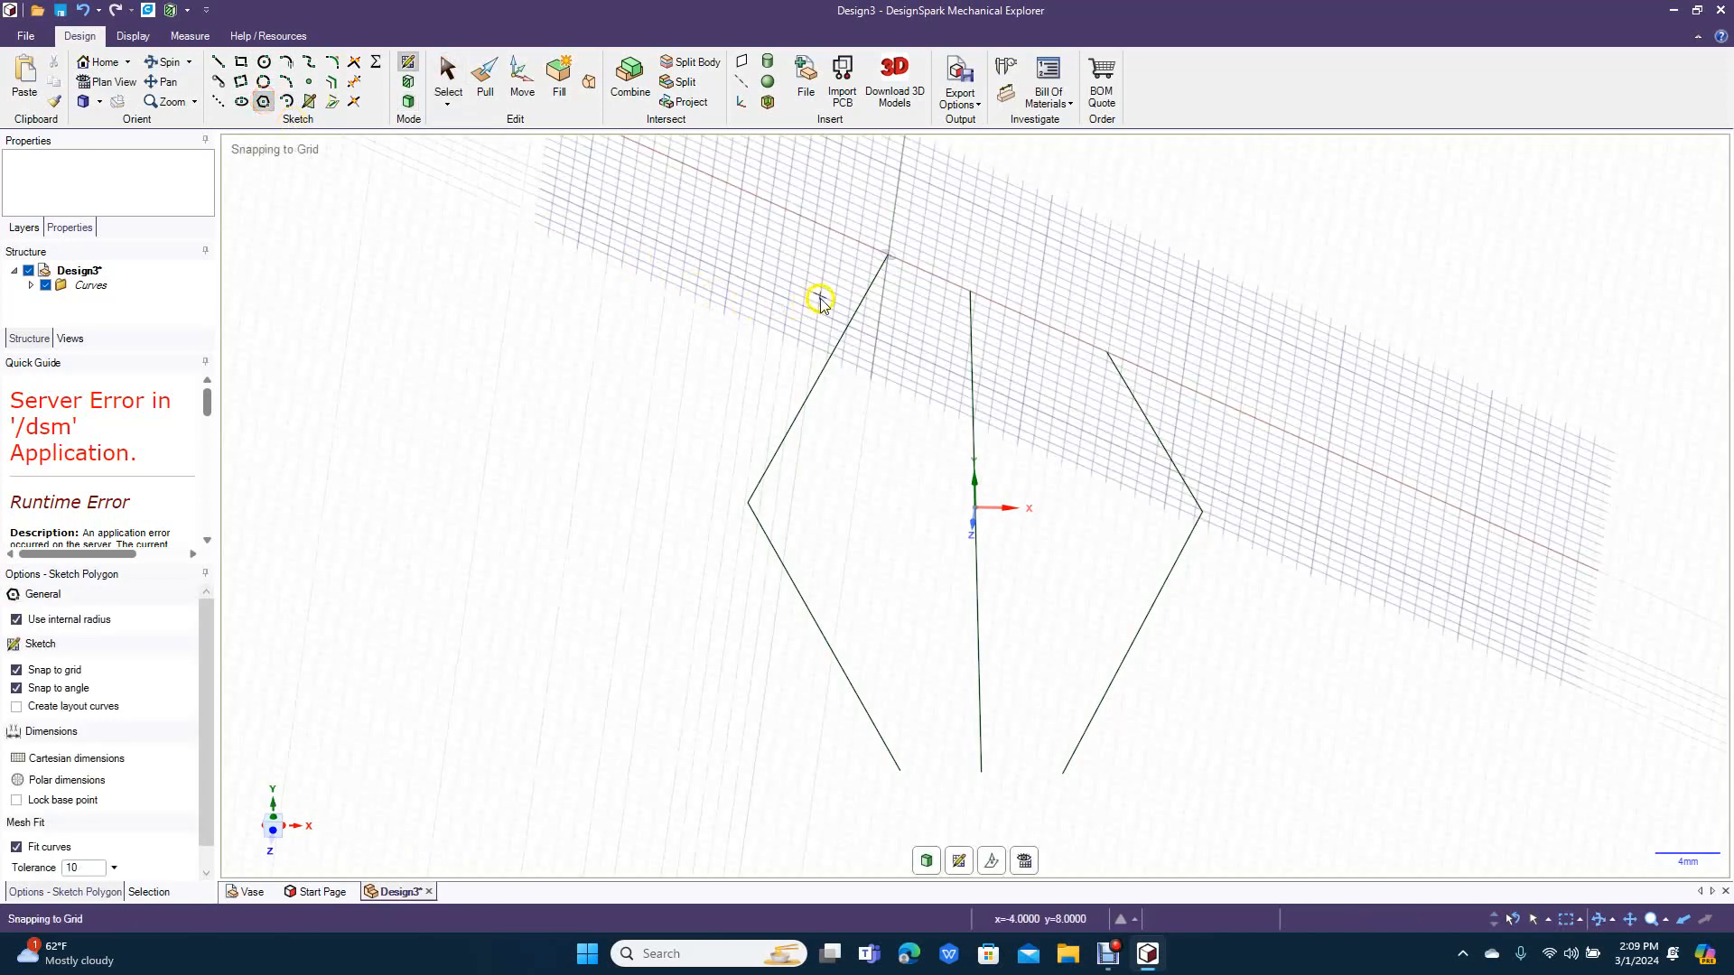
click(890, 258)
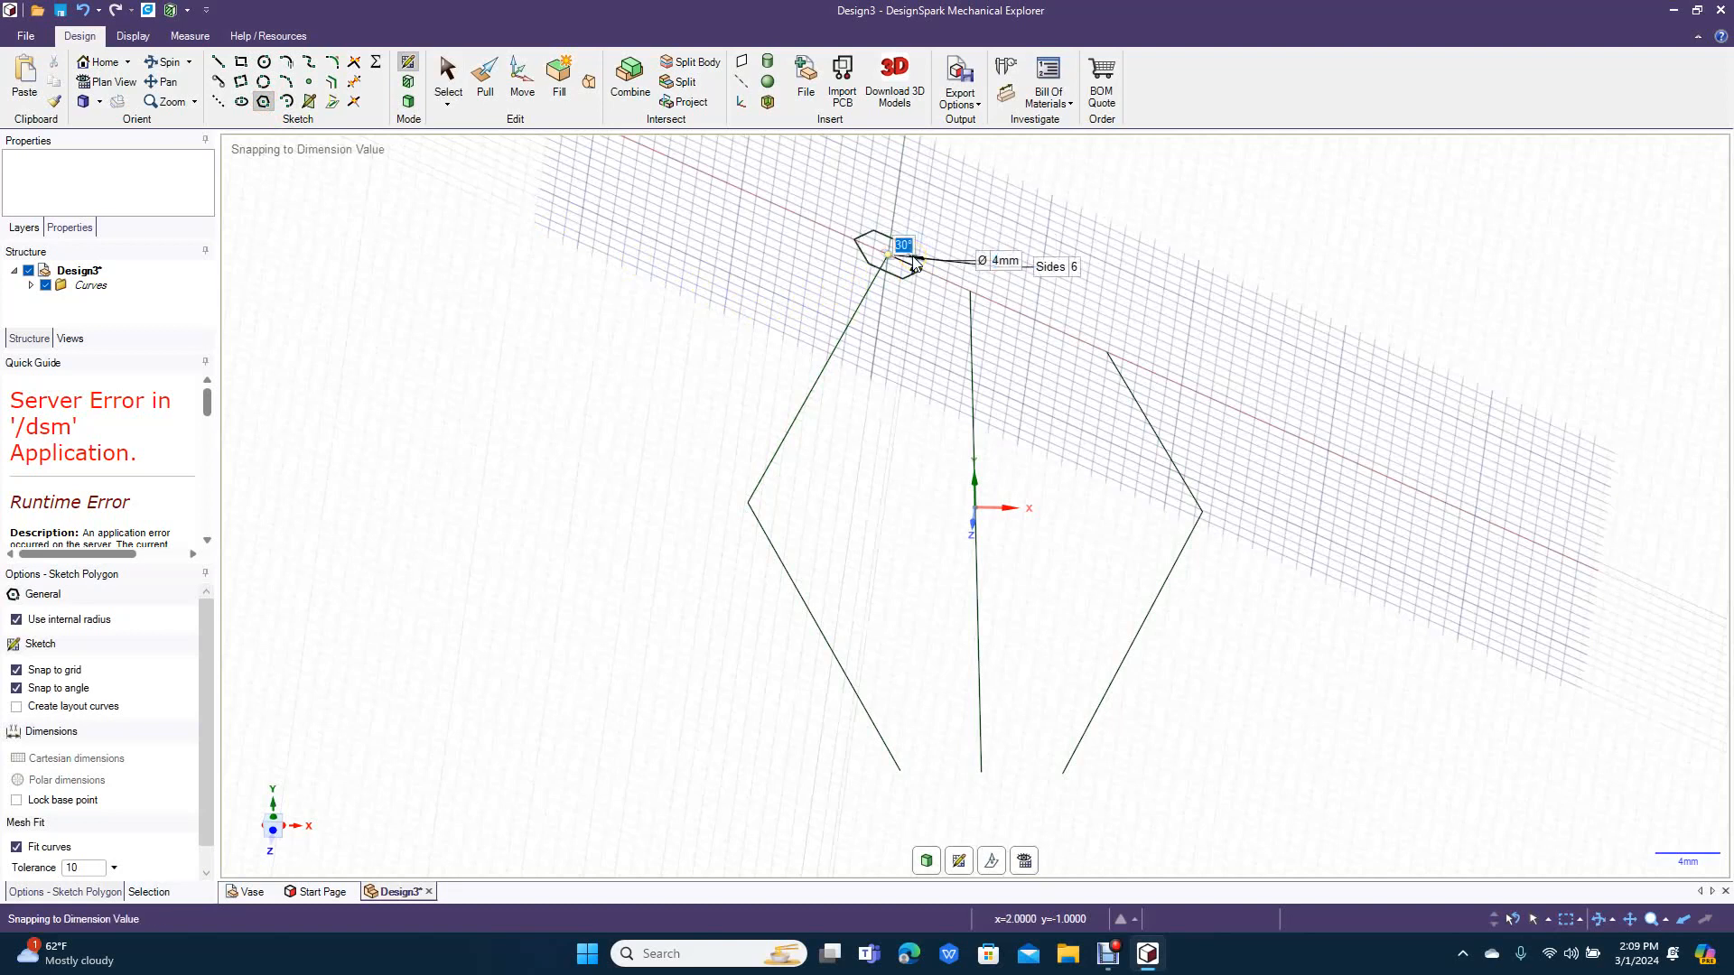
text(3)
key(Return)
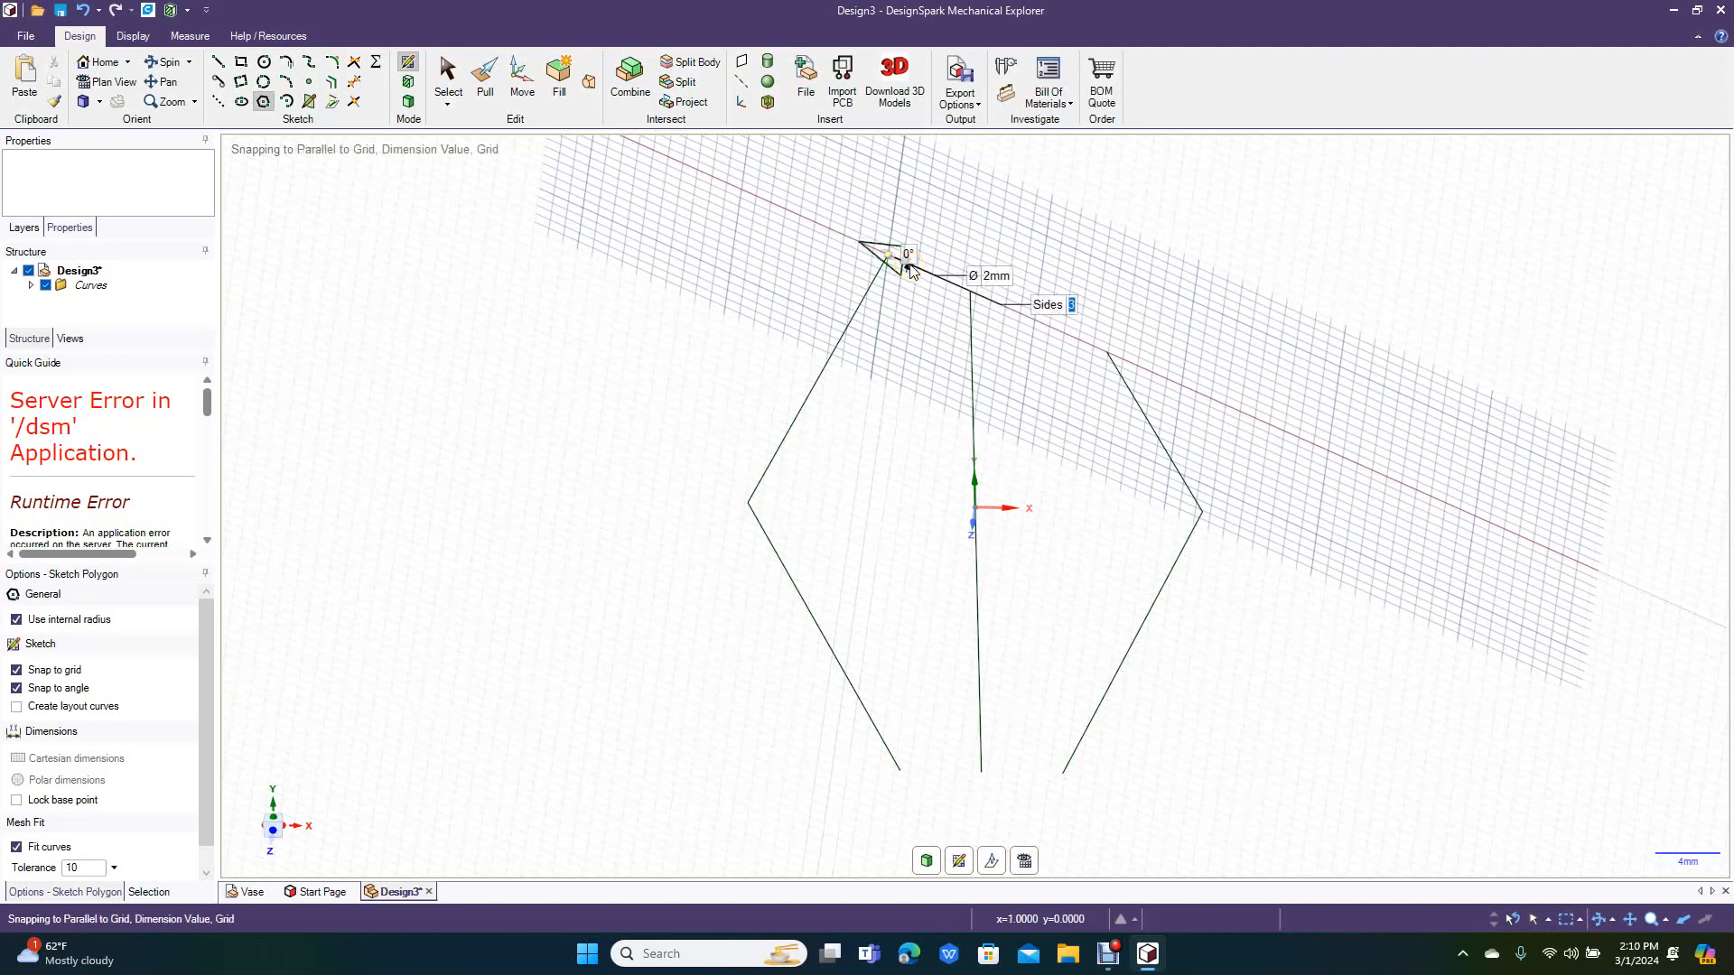
click(911, 271)
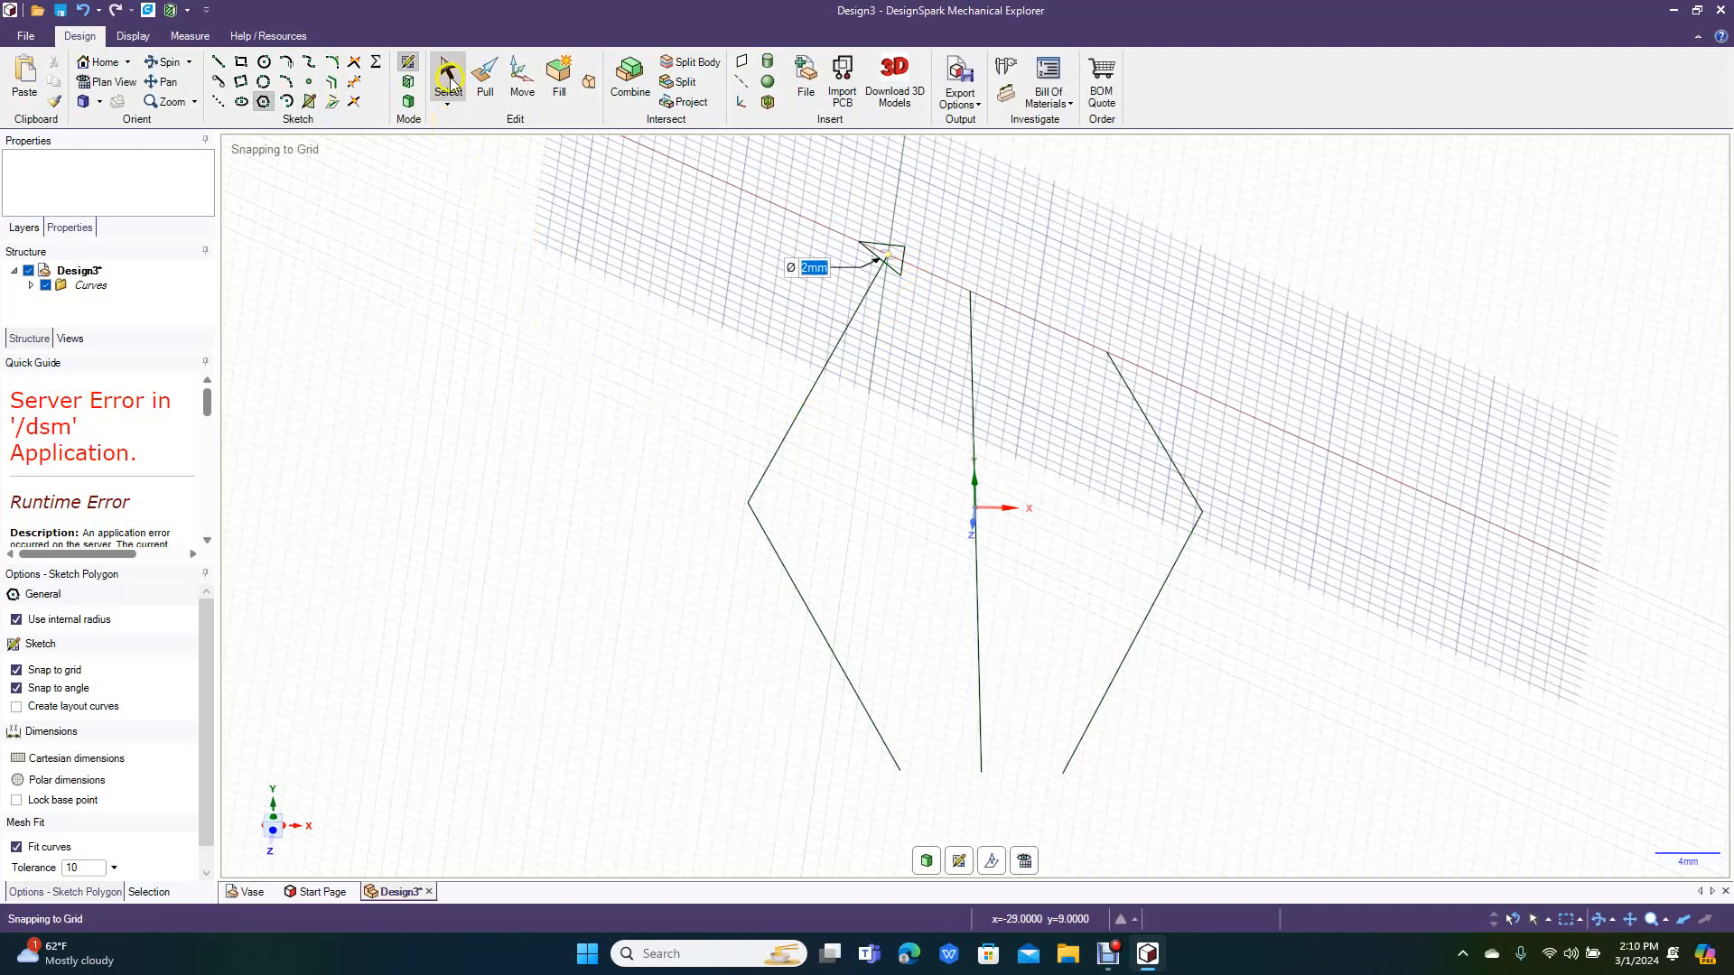
Step: Sweep the triangular face along both lines of the left profile, to the end of the path, as a solid
click(408, 103)
click(882, 262)
click(899, 267)
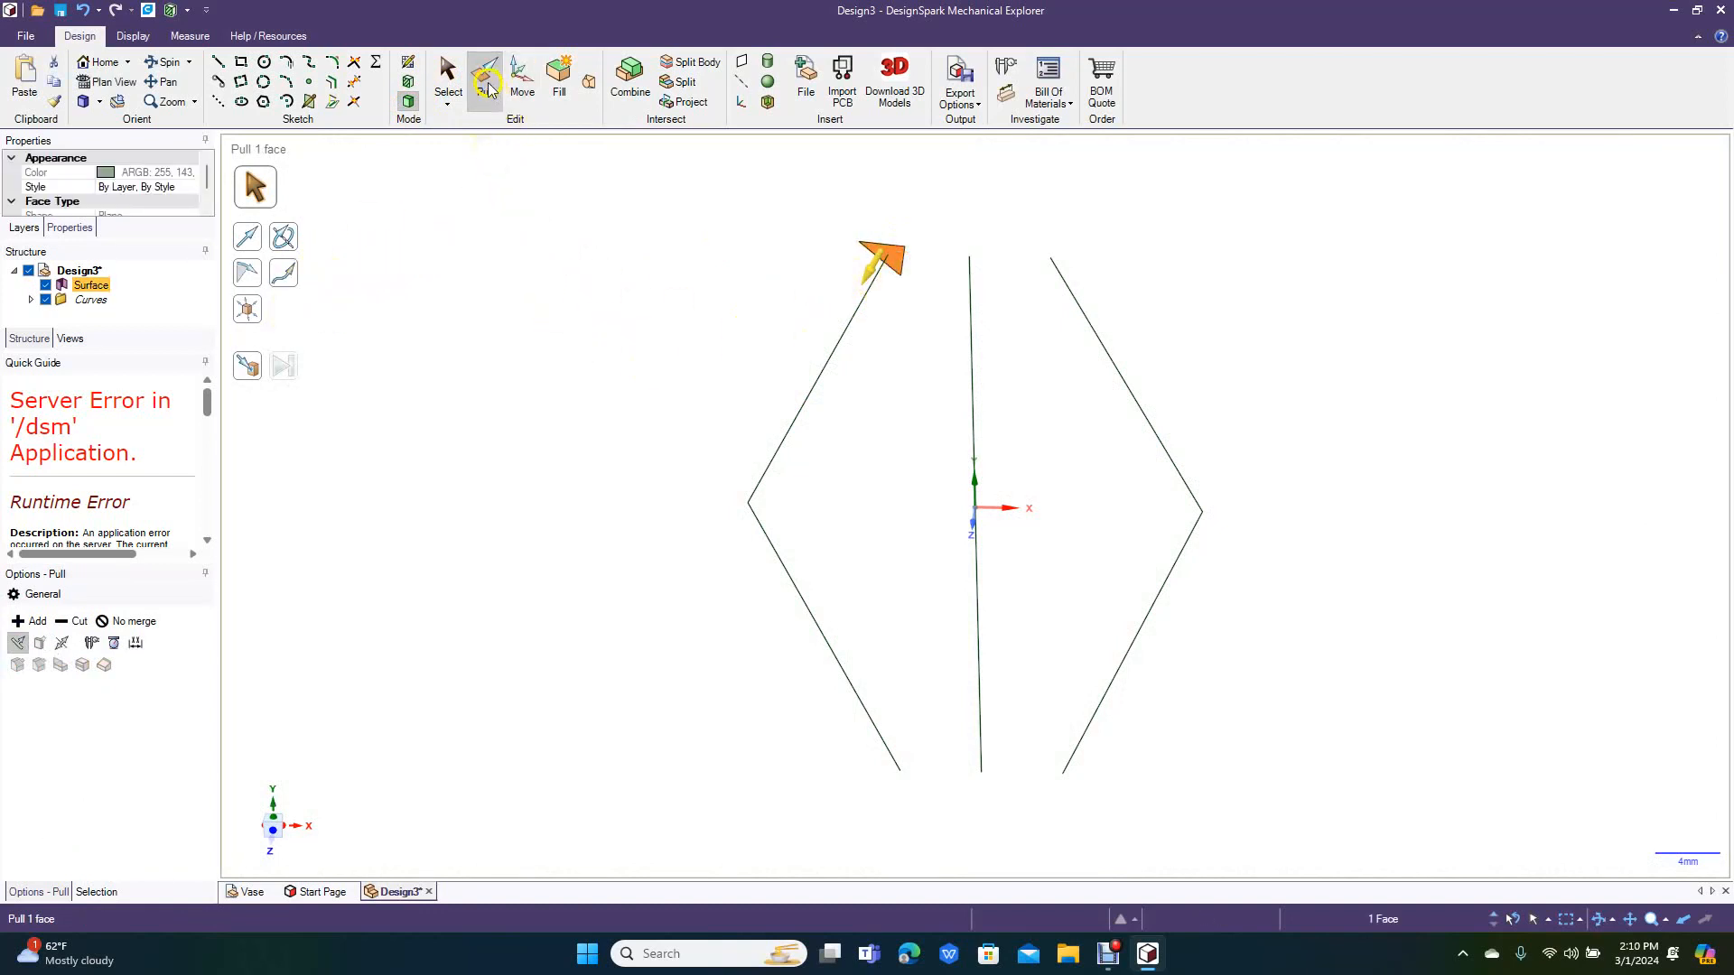
click(289, 280)
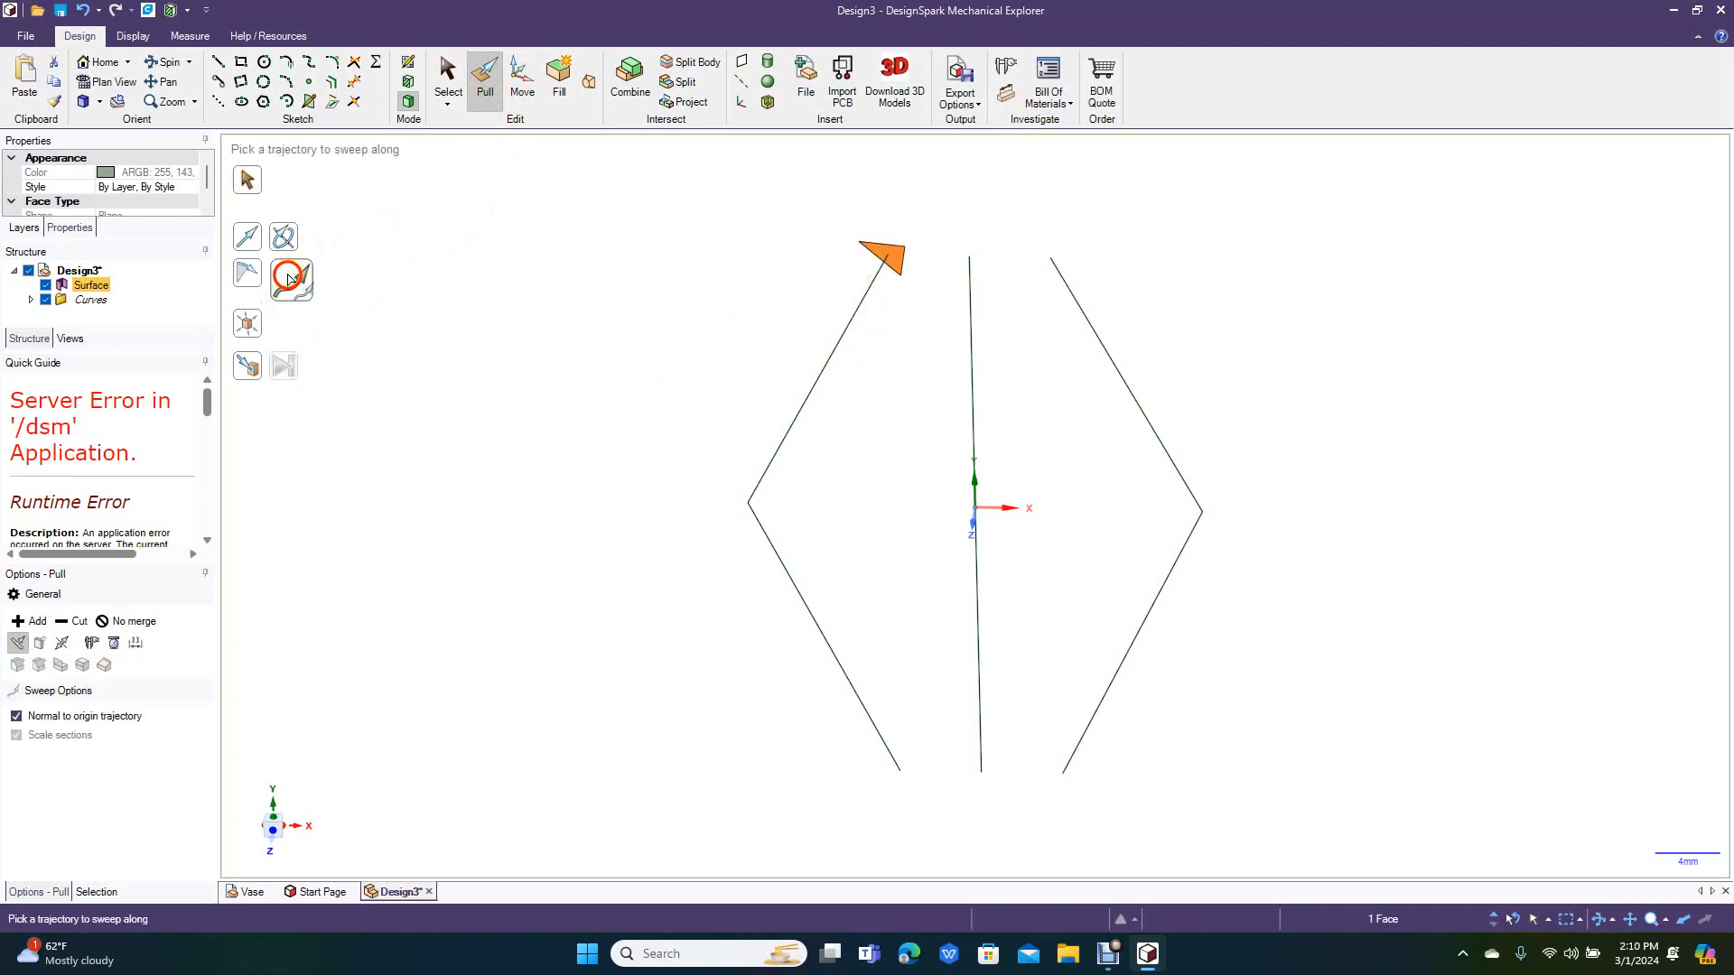
click(810, 401)
click(788, 578)
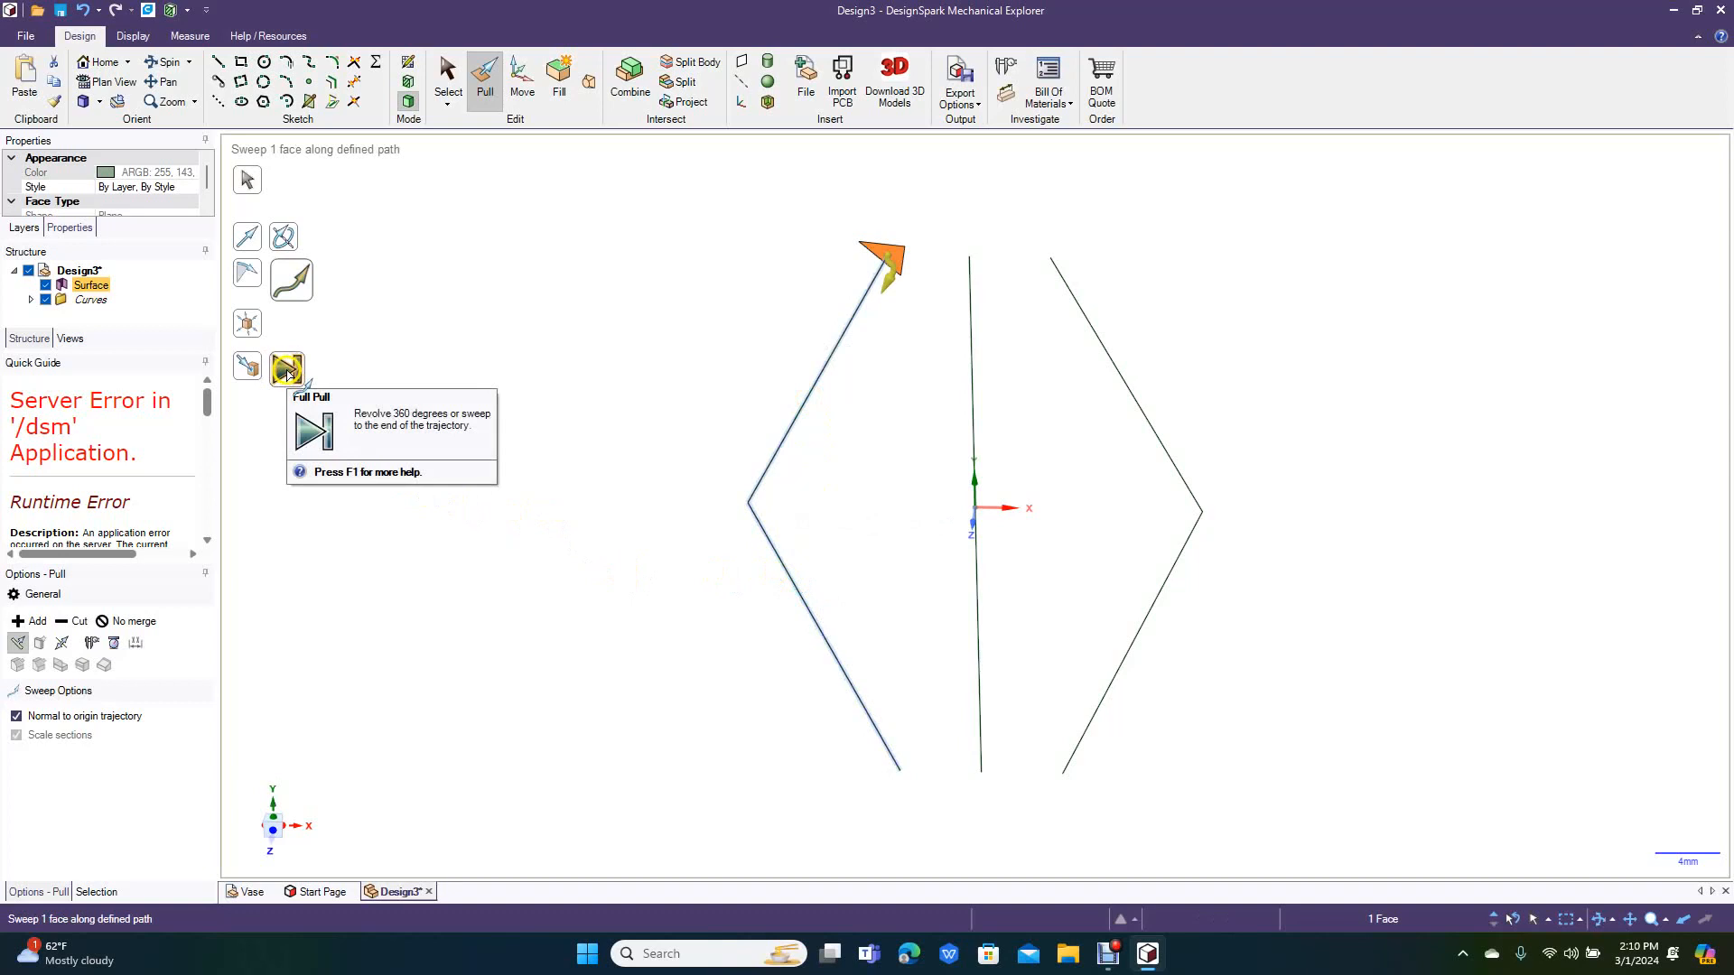
click(287, 370)
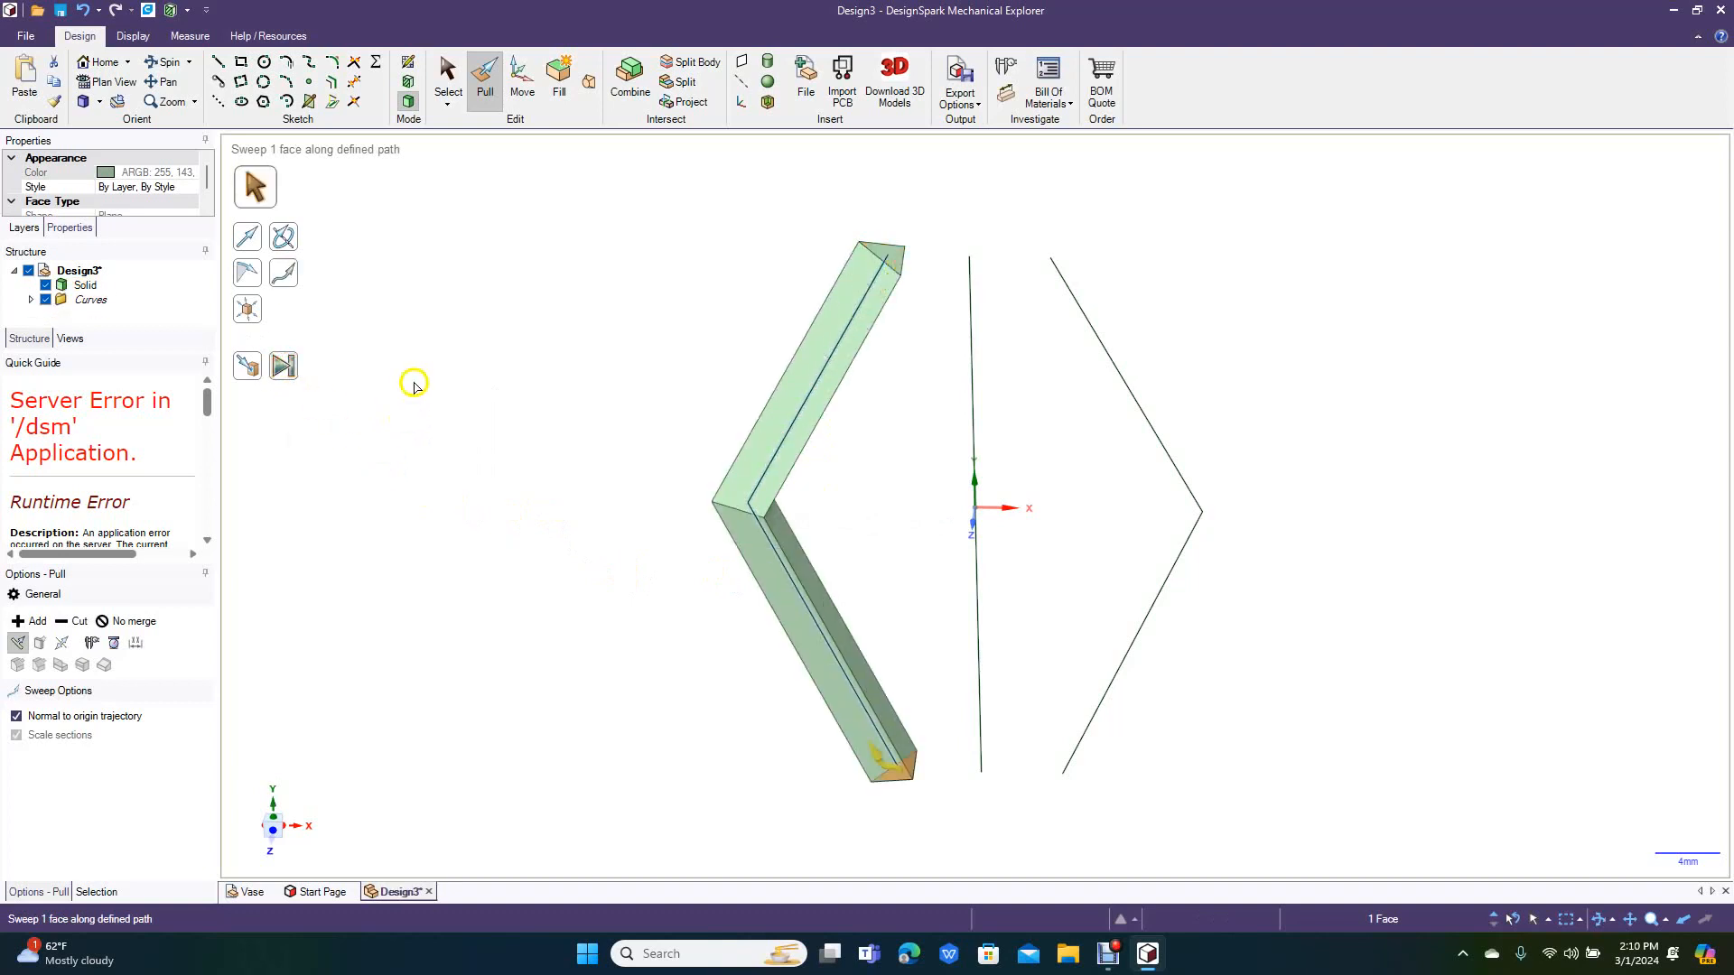
click(447, 90)
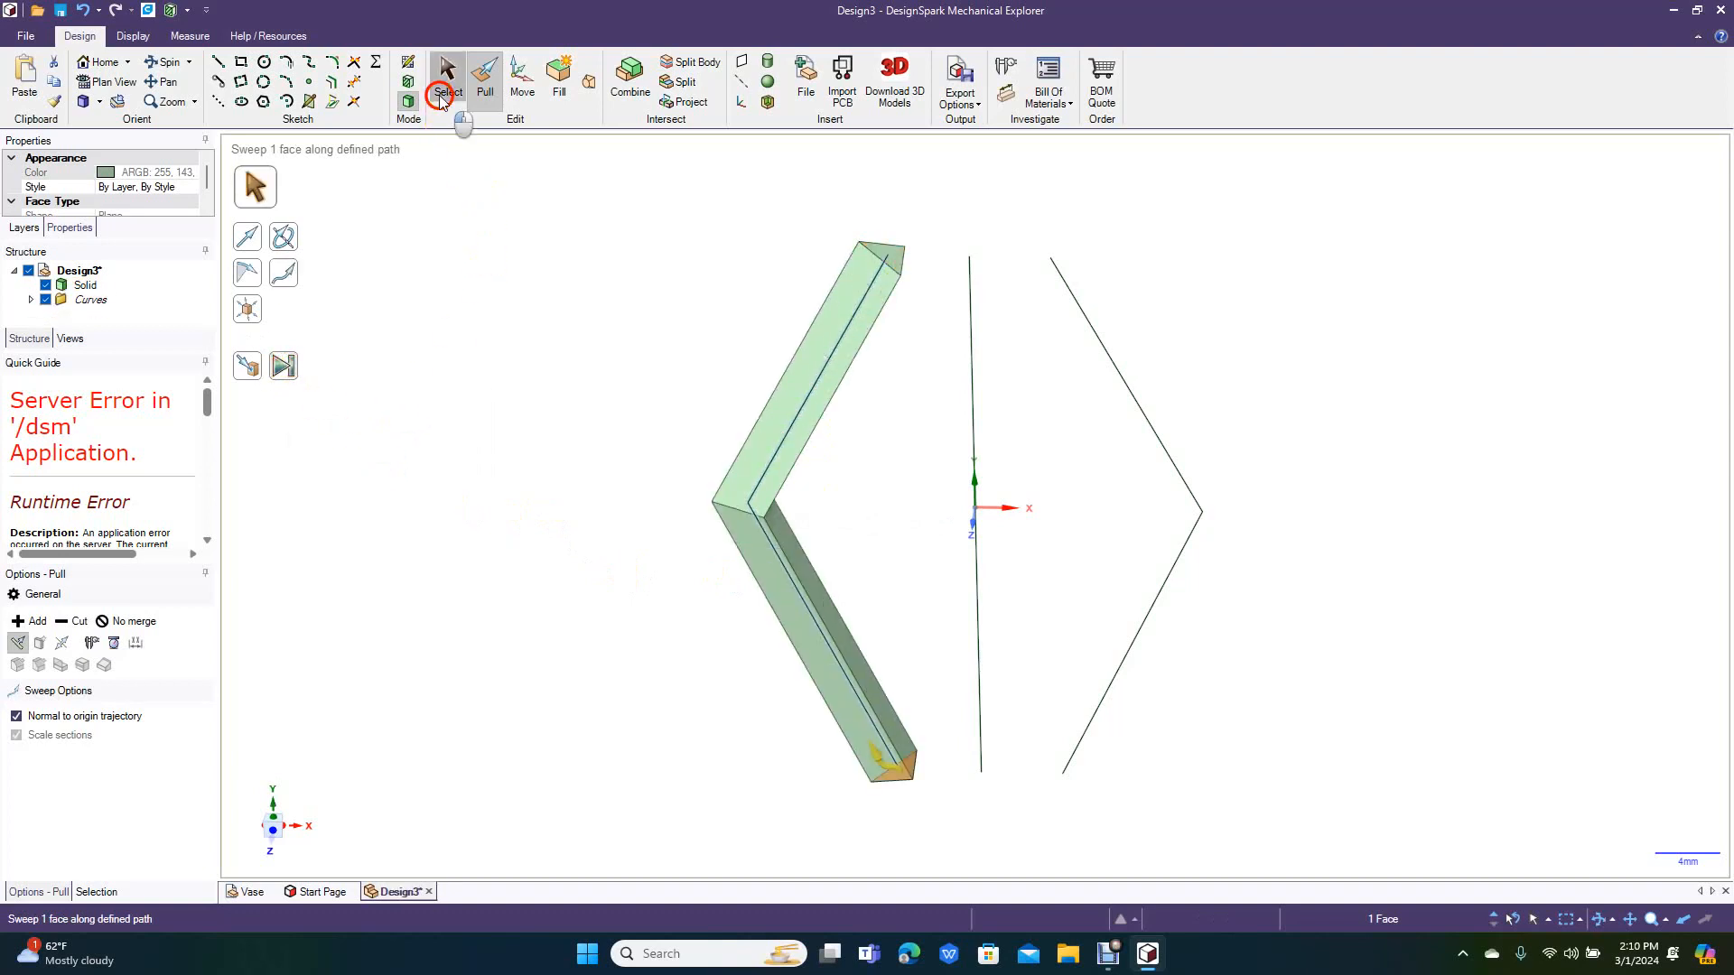
click(836, 352)
ctrl+click(786, 576)
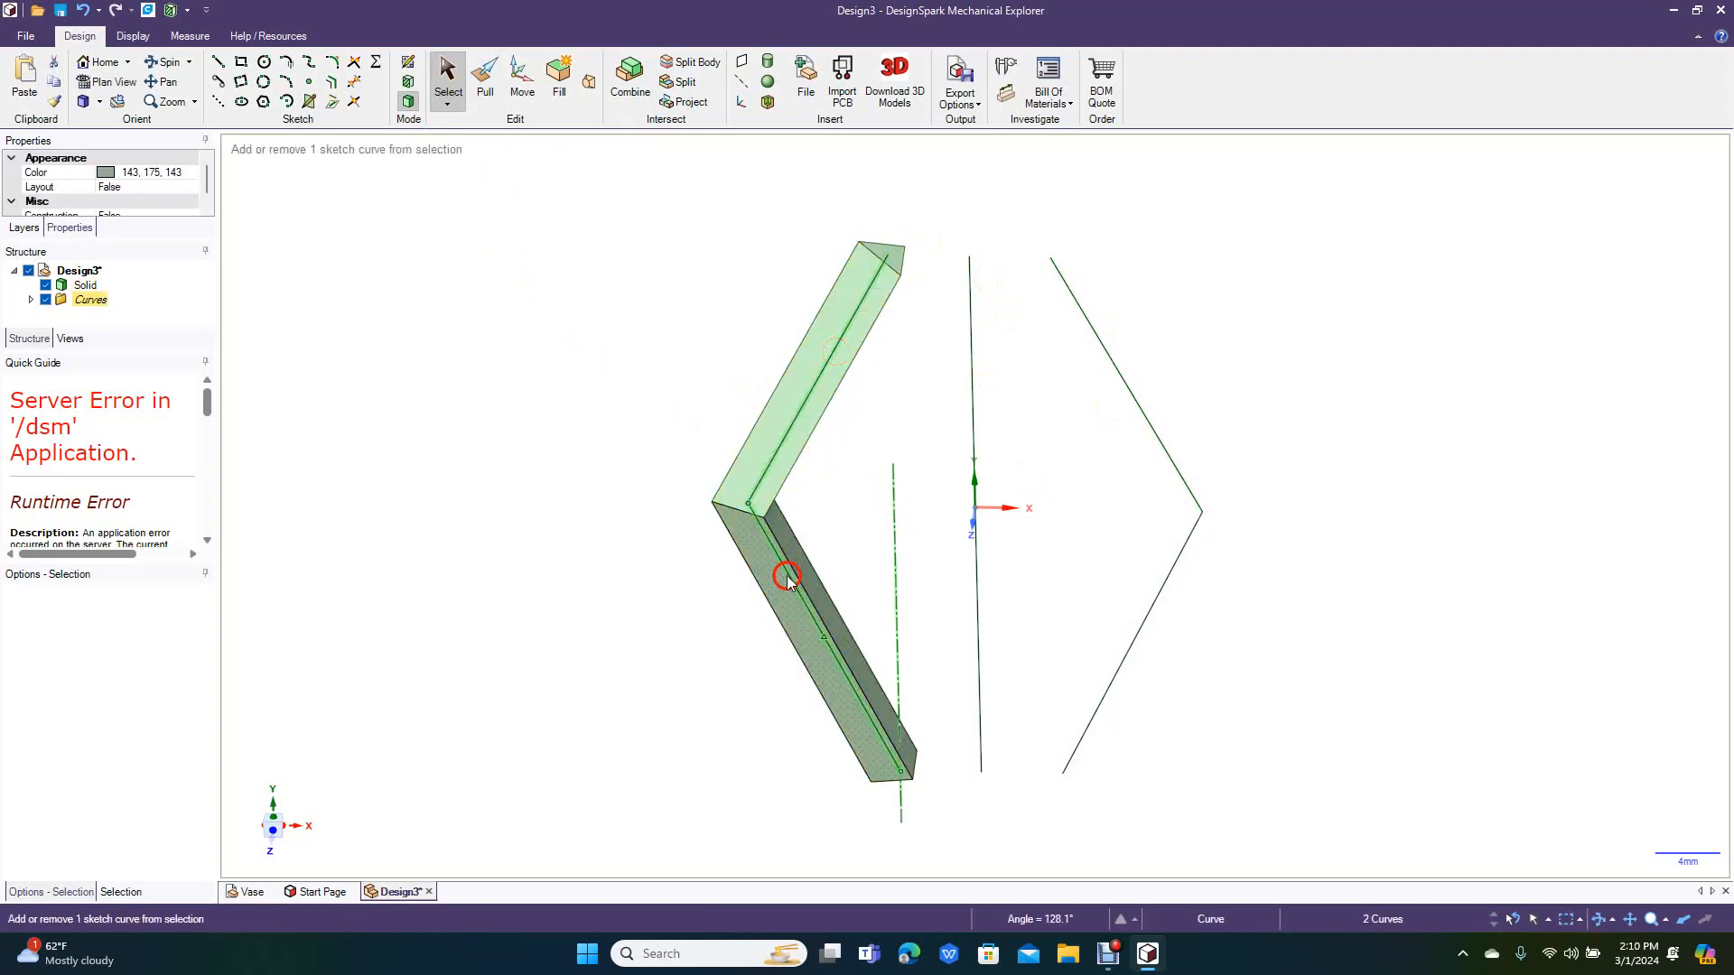
key(Escape)
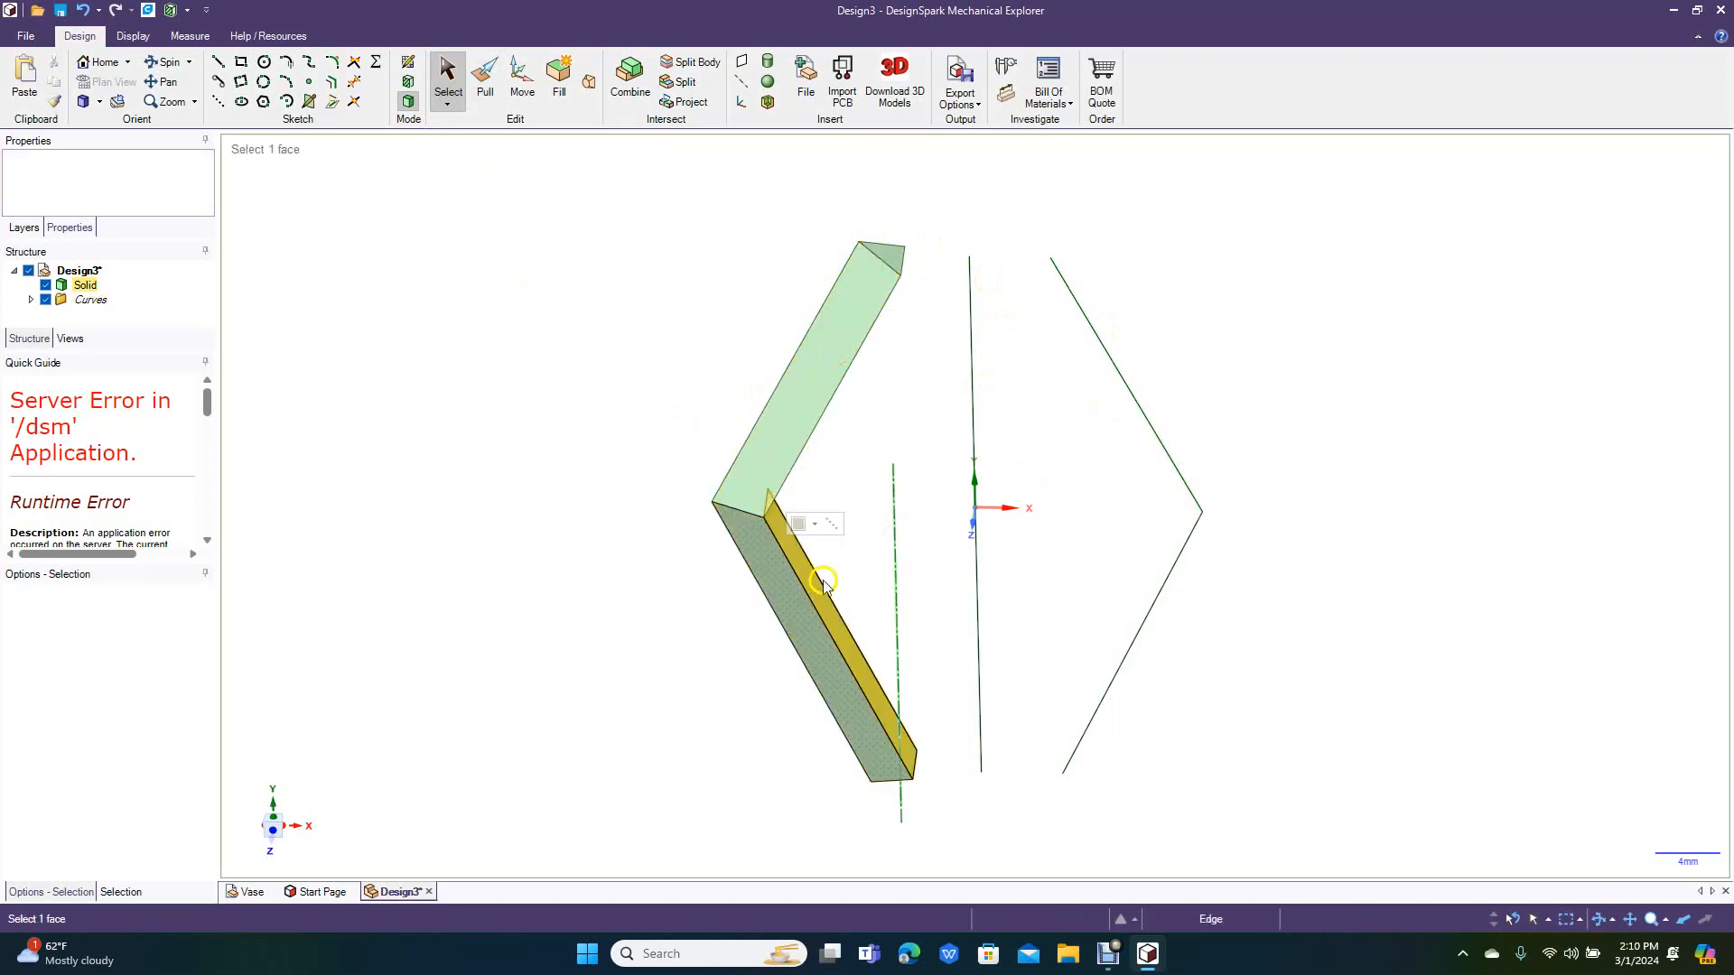
Step: Create a circular pattern of six copies of the swept rib at 60° spacing around the vertical axis through the origin
click(169, 61)
mouse_move(461, 329)
mouse_down()
mouse_move(419, 387)
mouse_move(437, 495)
mouse_move(469, 515)
mouse_move(500, 346)
mouse_move(430, 321)
mouse_move(476, 352)
mouse_up()
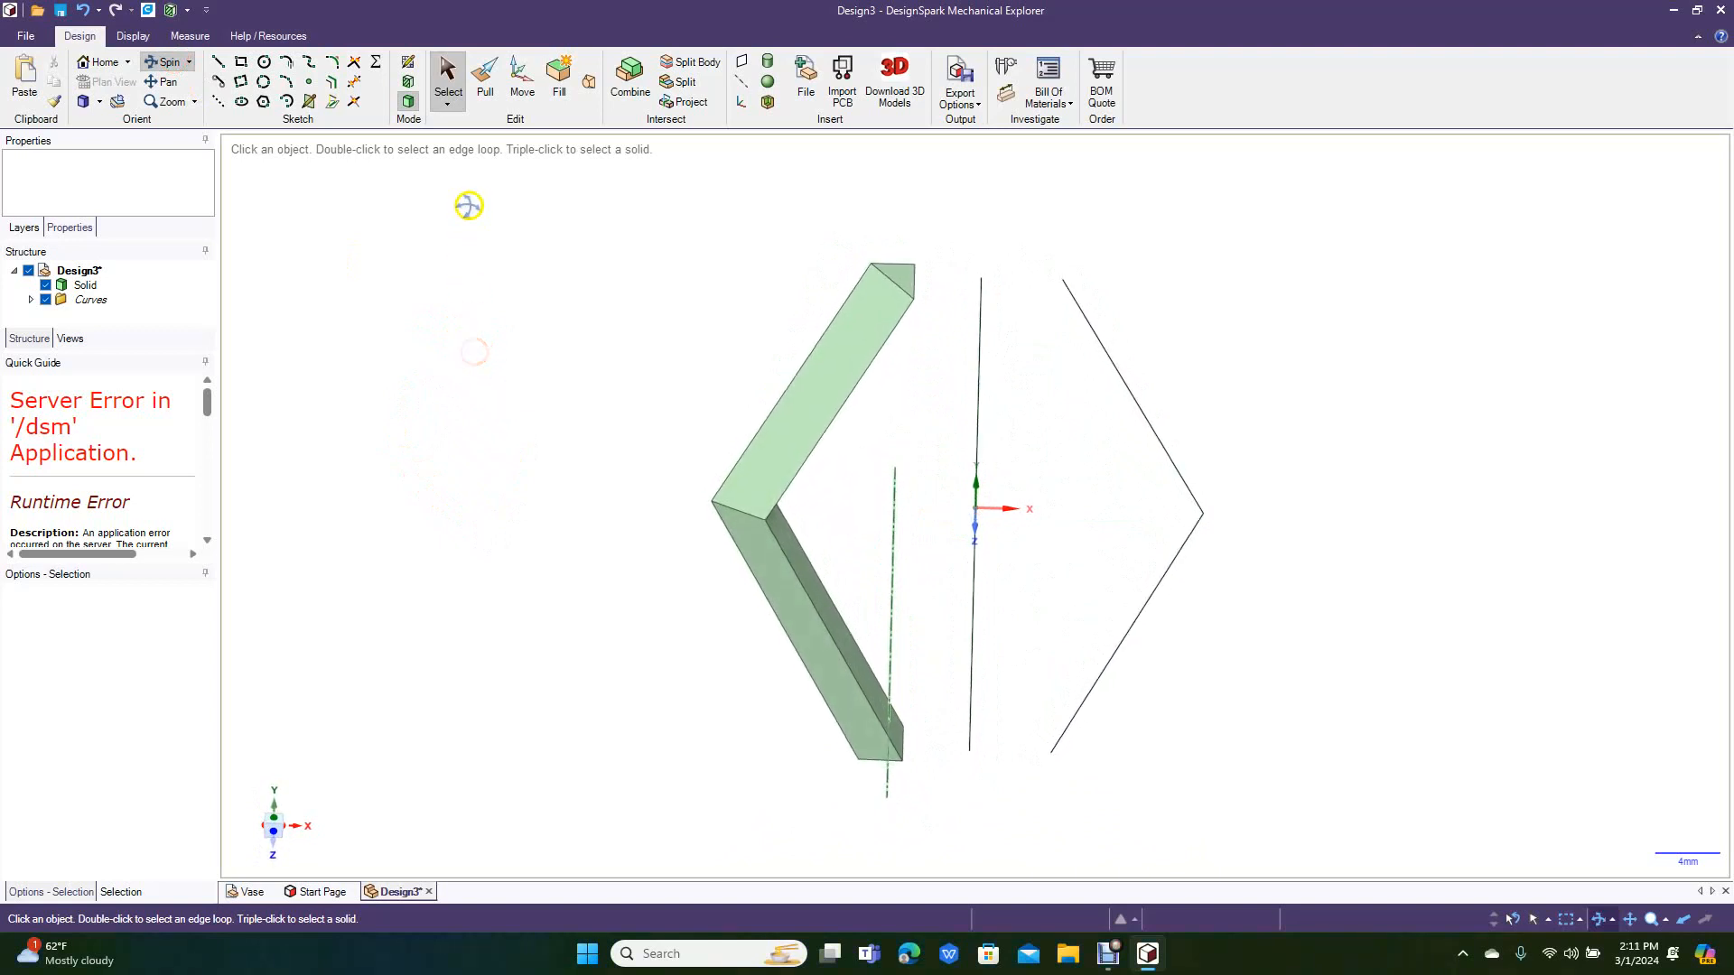
click(446, 83)
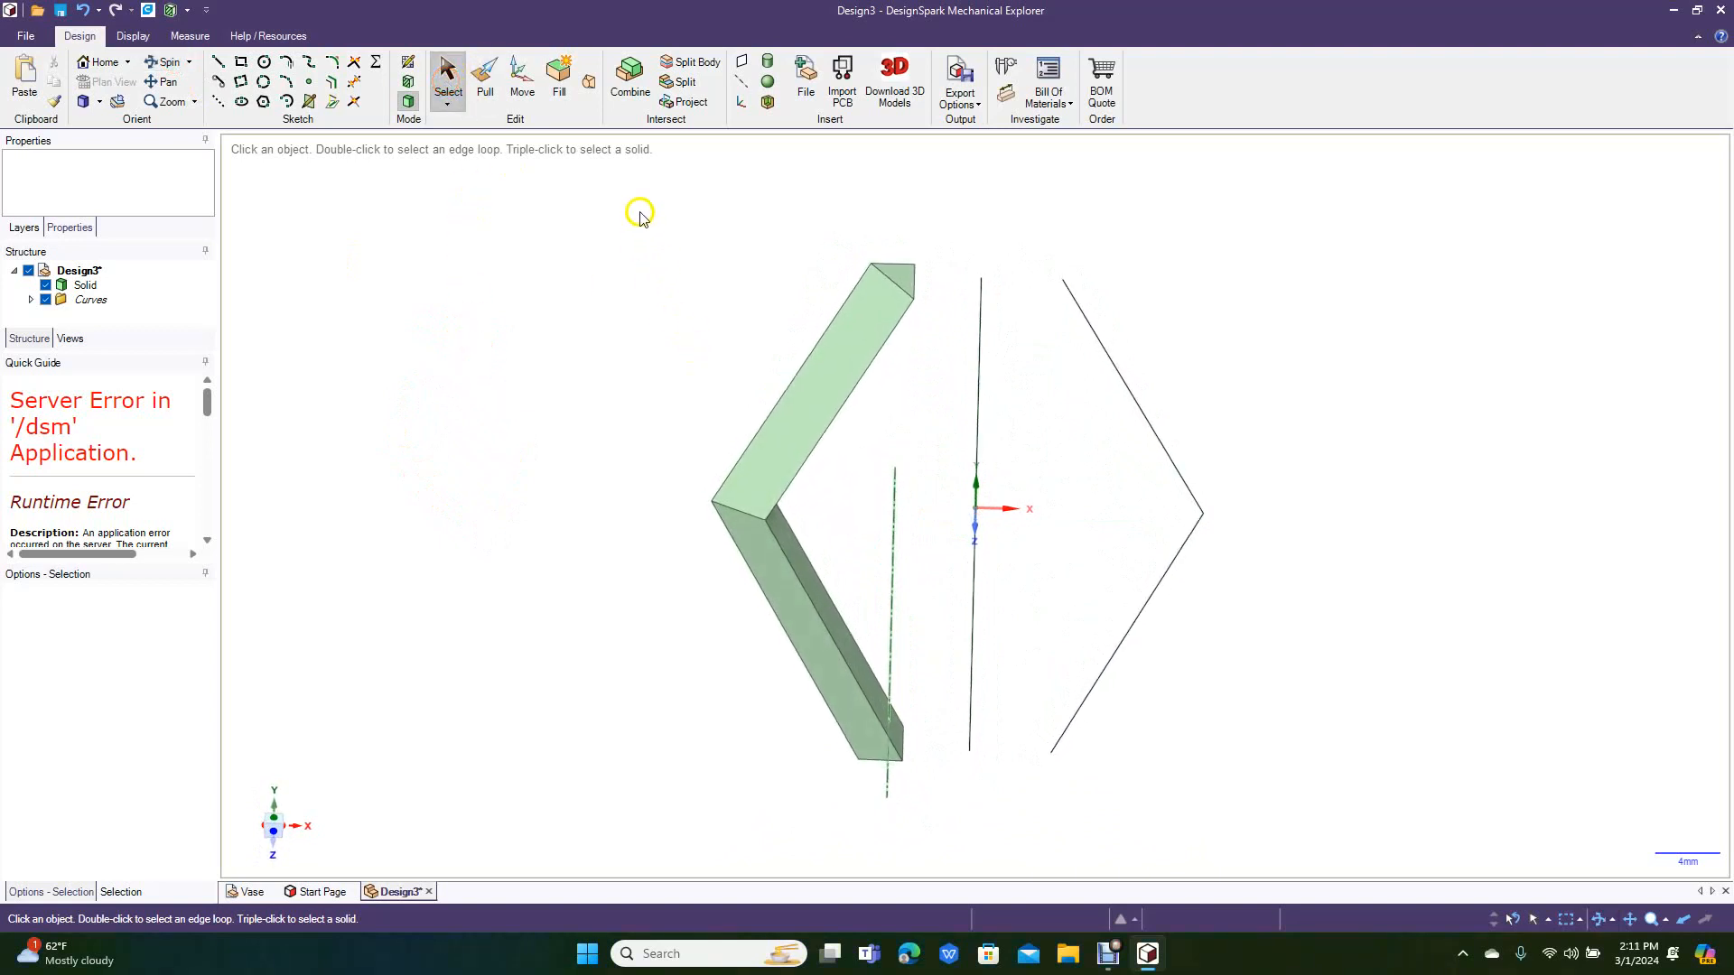
click(96, 289)
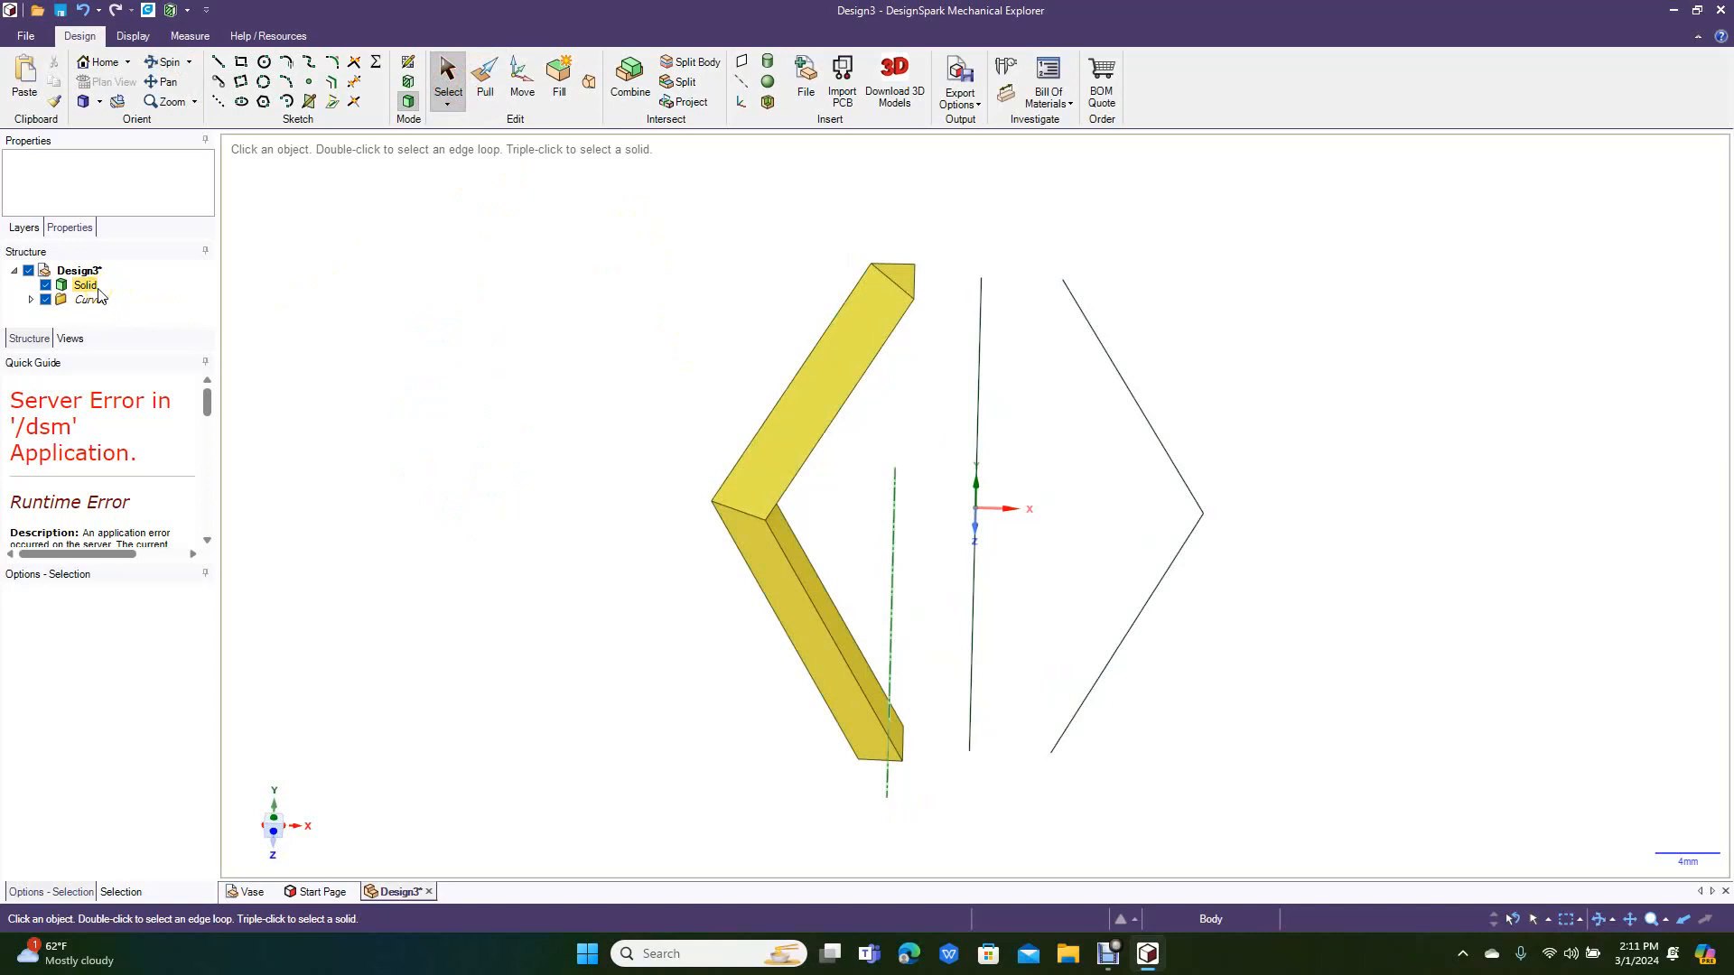
click(88, 288)
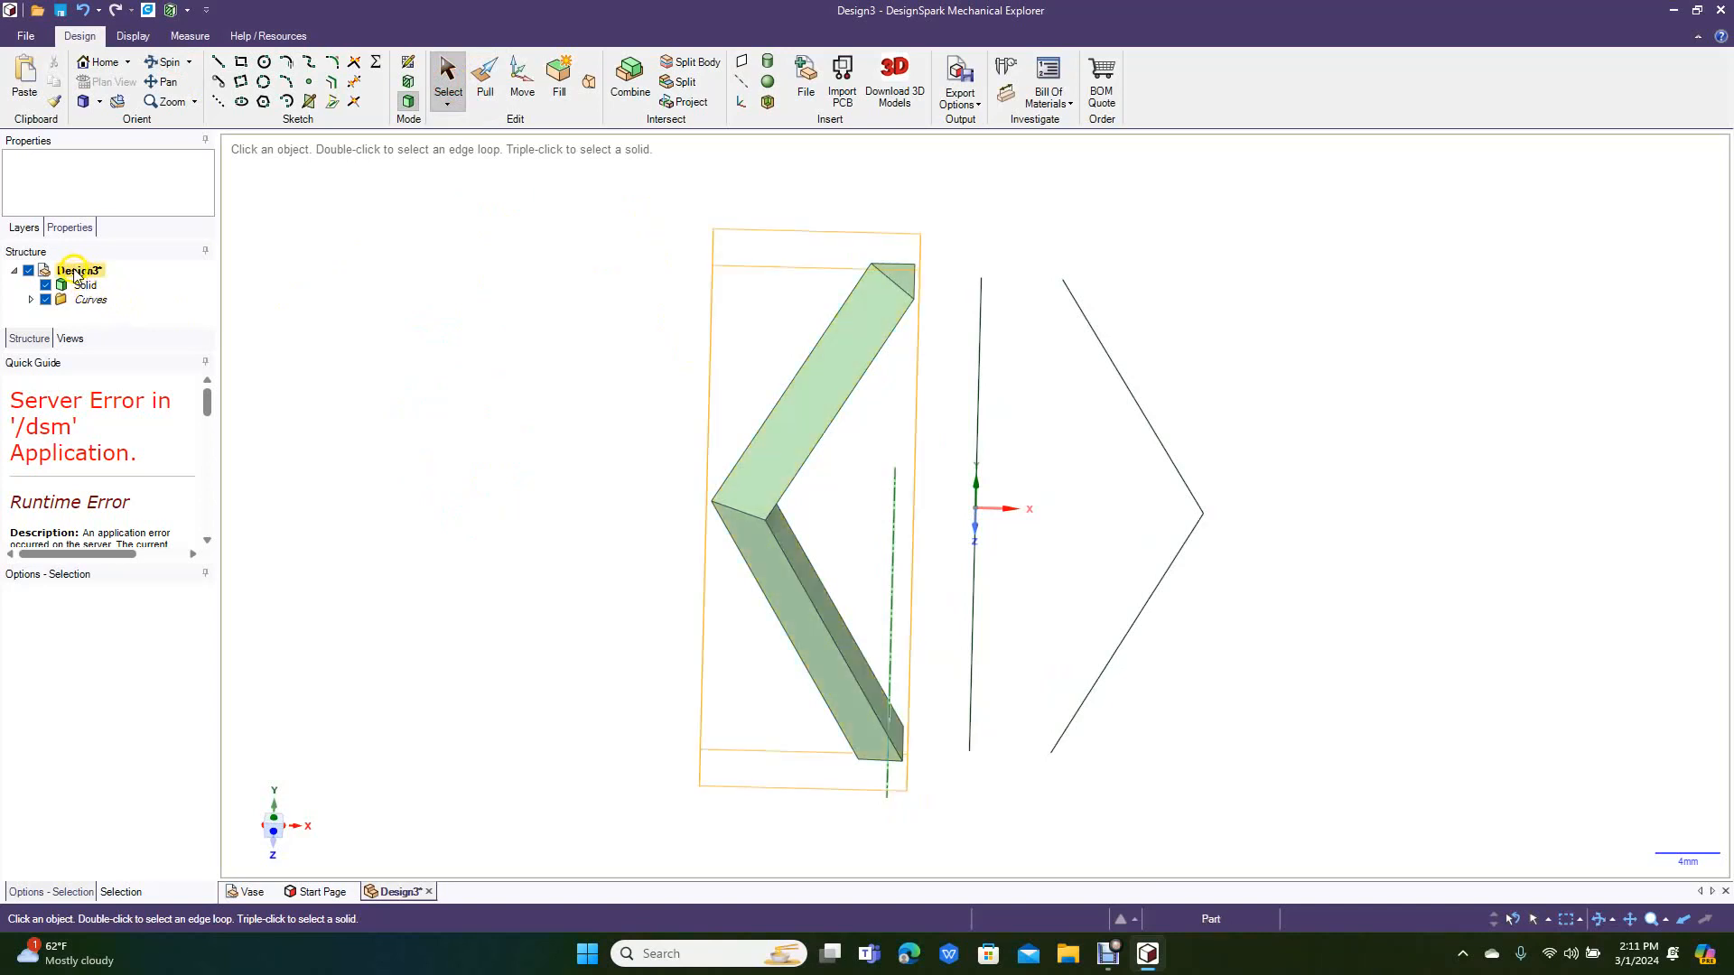
click(93, 286)
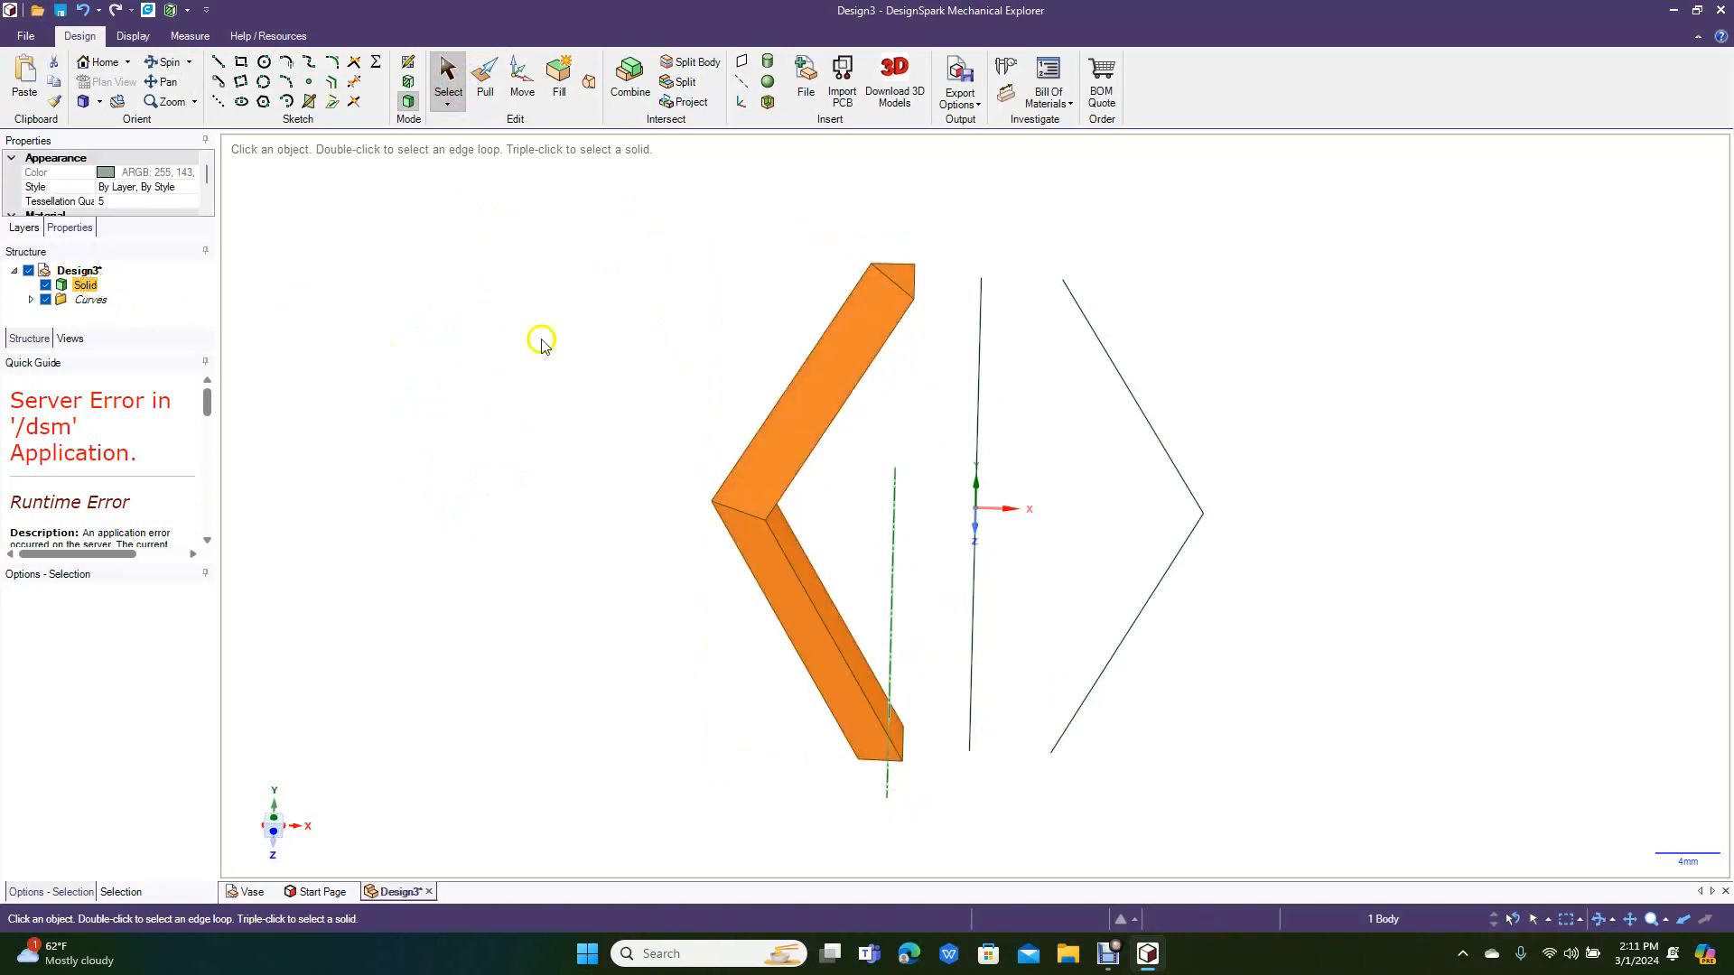
click(518, 94)
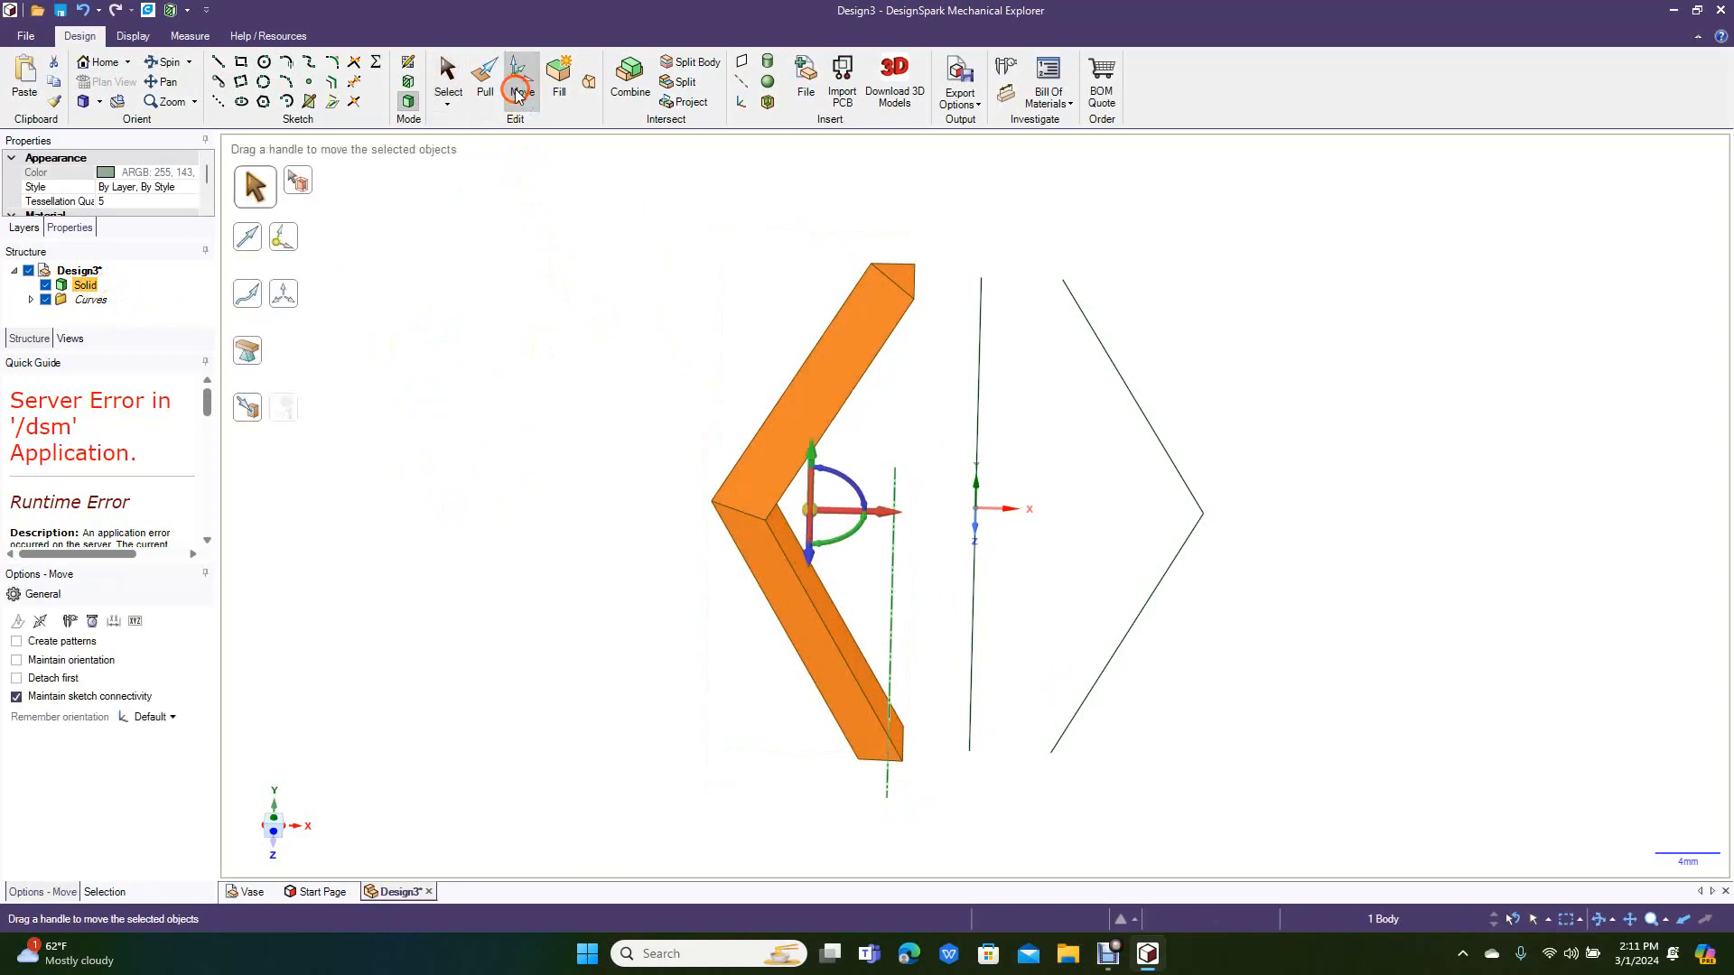
click(36, 645)
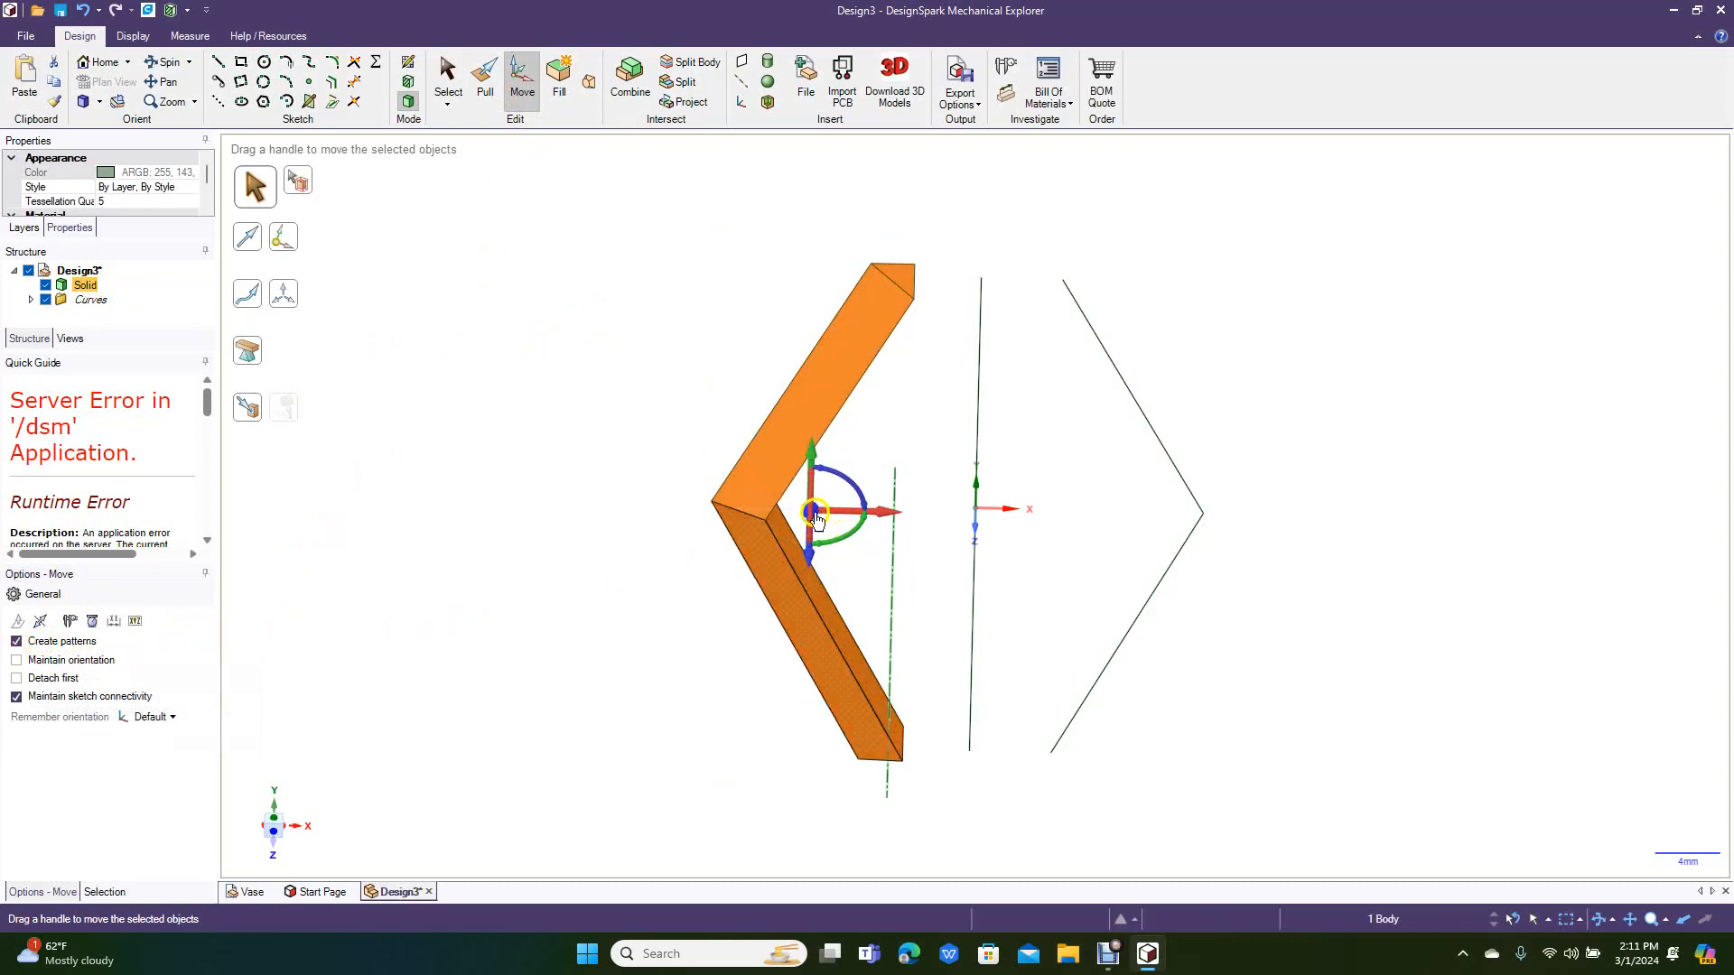
mouse_move(814, 519)
mouse_down()
mouse_move(929, 503)
mouse_move(1014, 541)
mouse_move(1032, 516)
mouse_up()
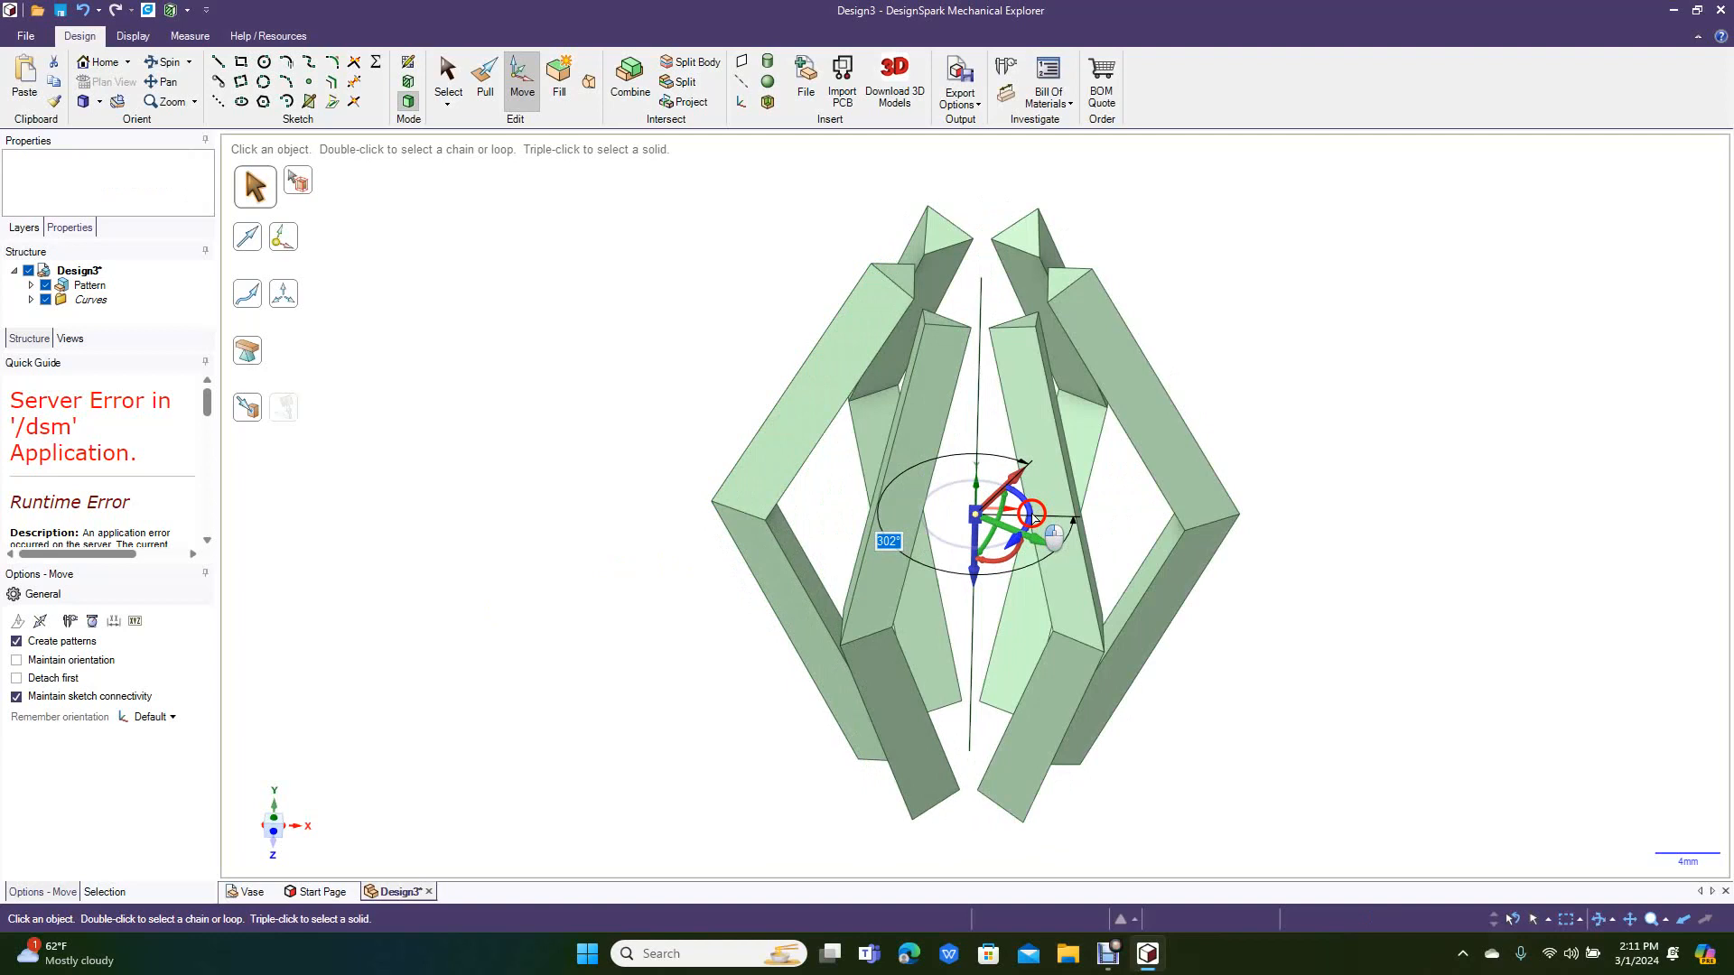
drag(1033, 516, 1032, 517)
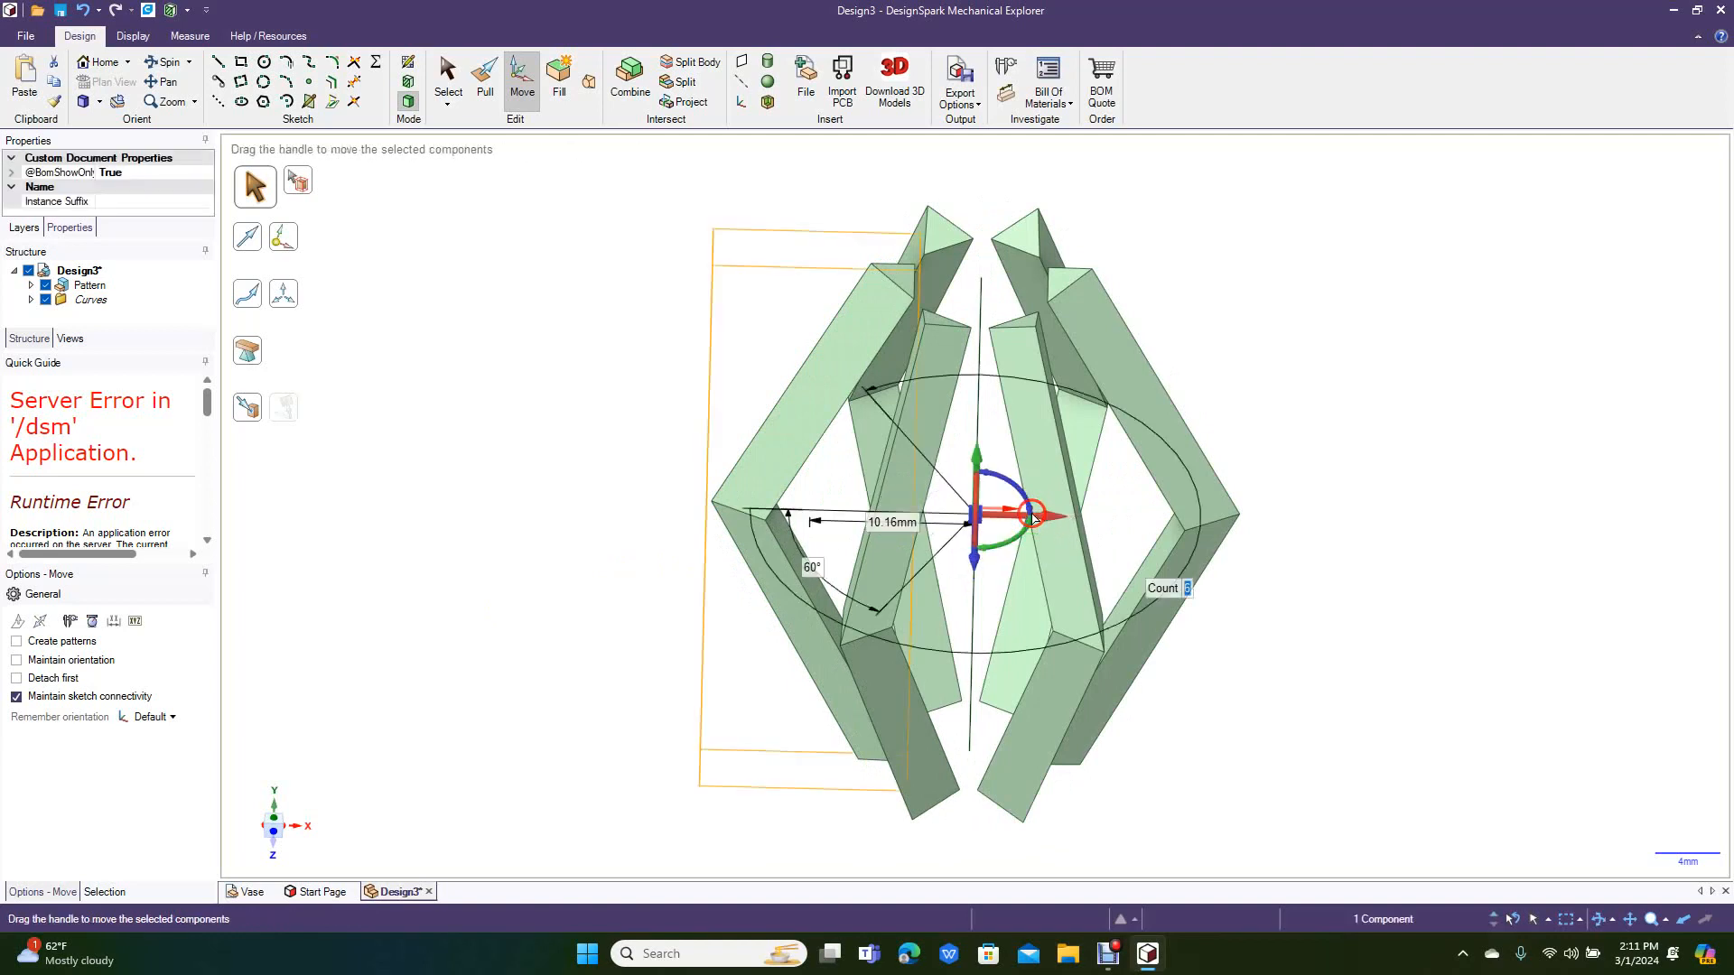
click(558, 469)
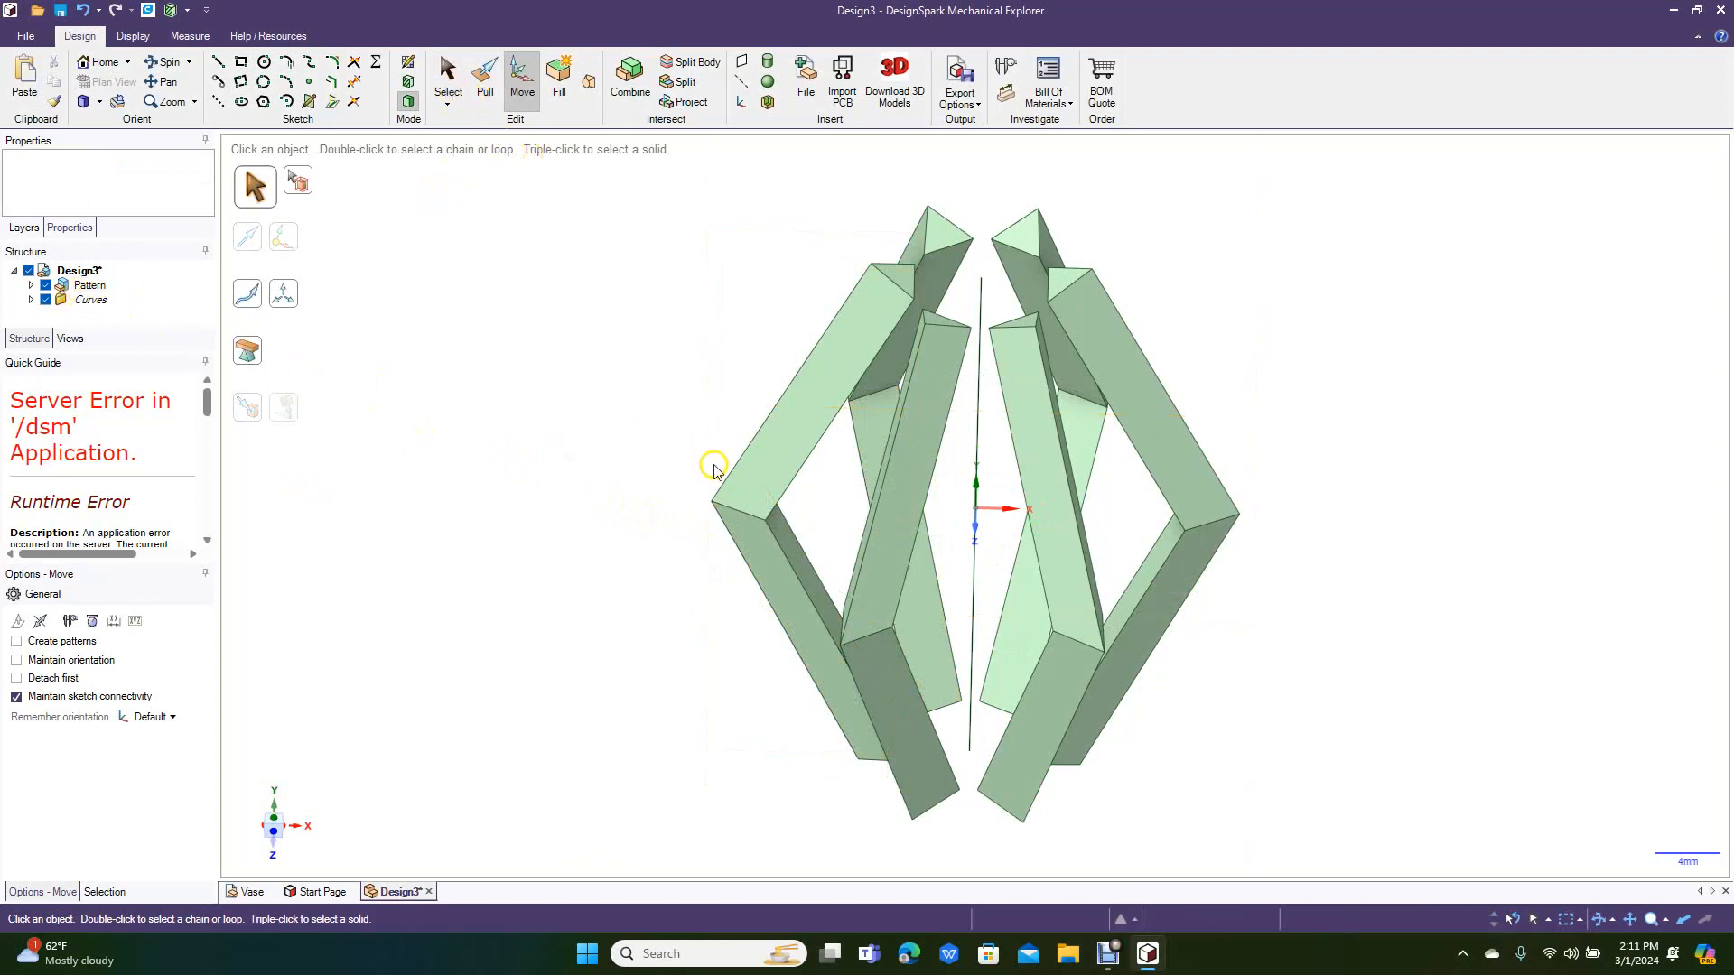
Step: Move all six patterned ribs 40 mm along the positive X axis, away from the sketch lines
click(448, 80)
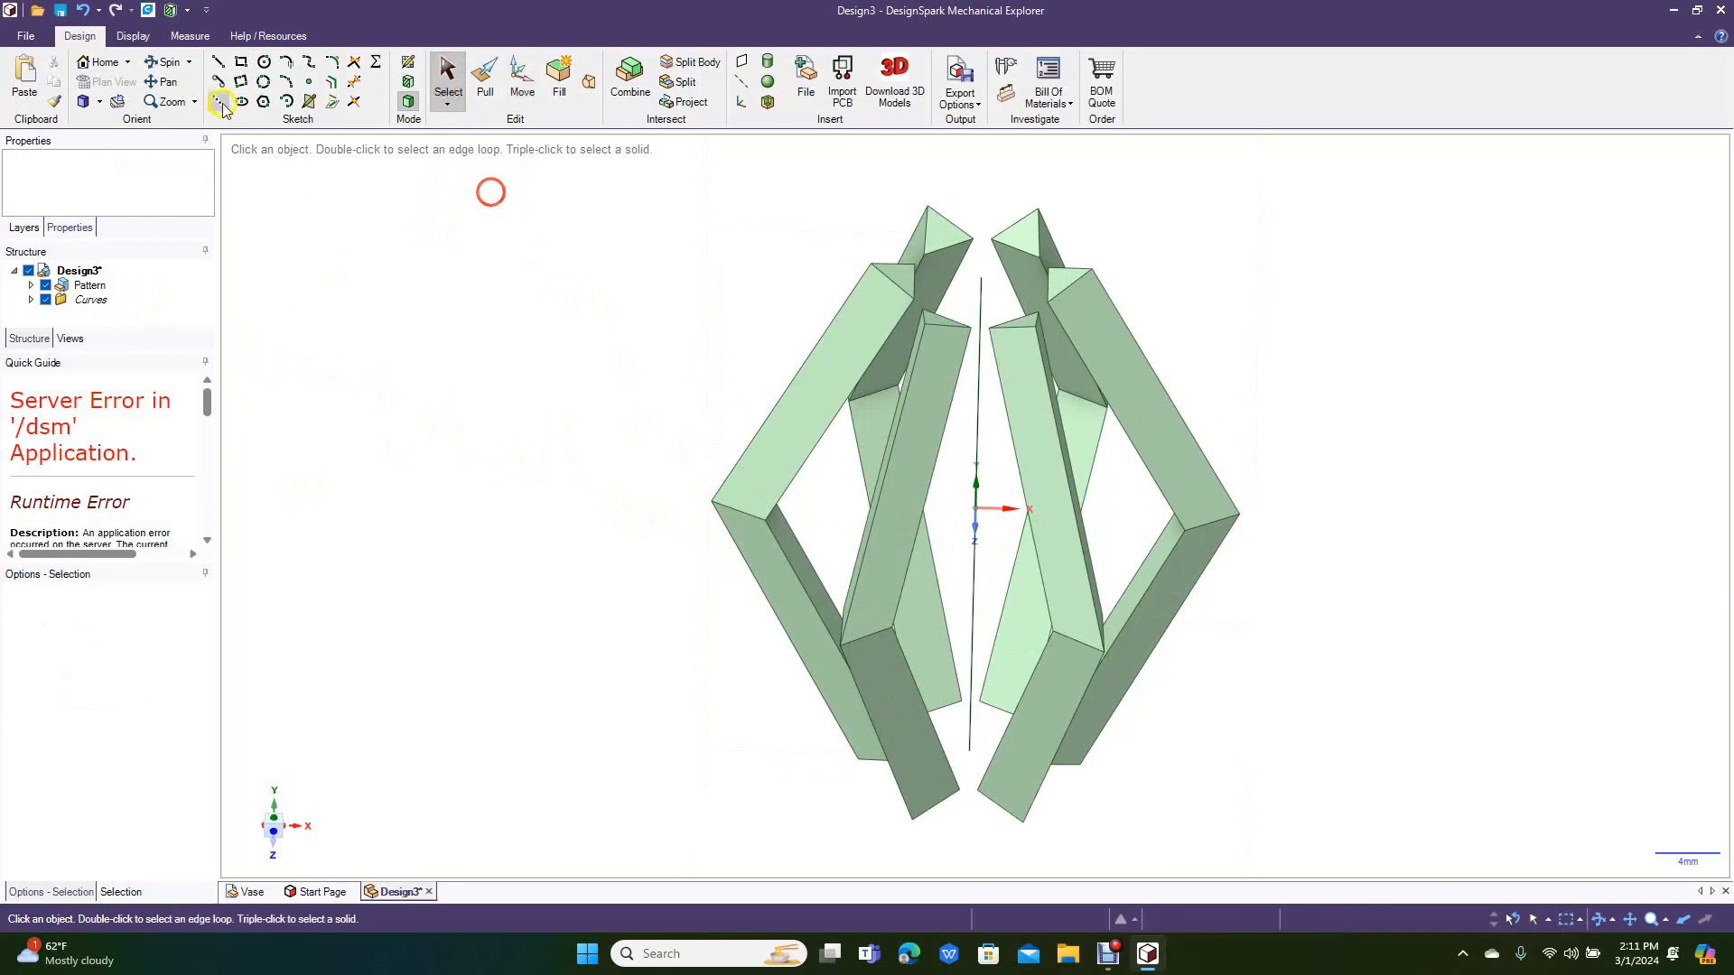
click(99, 104)
click(122, 192)
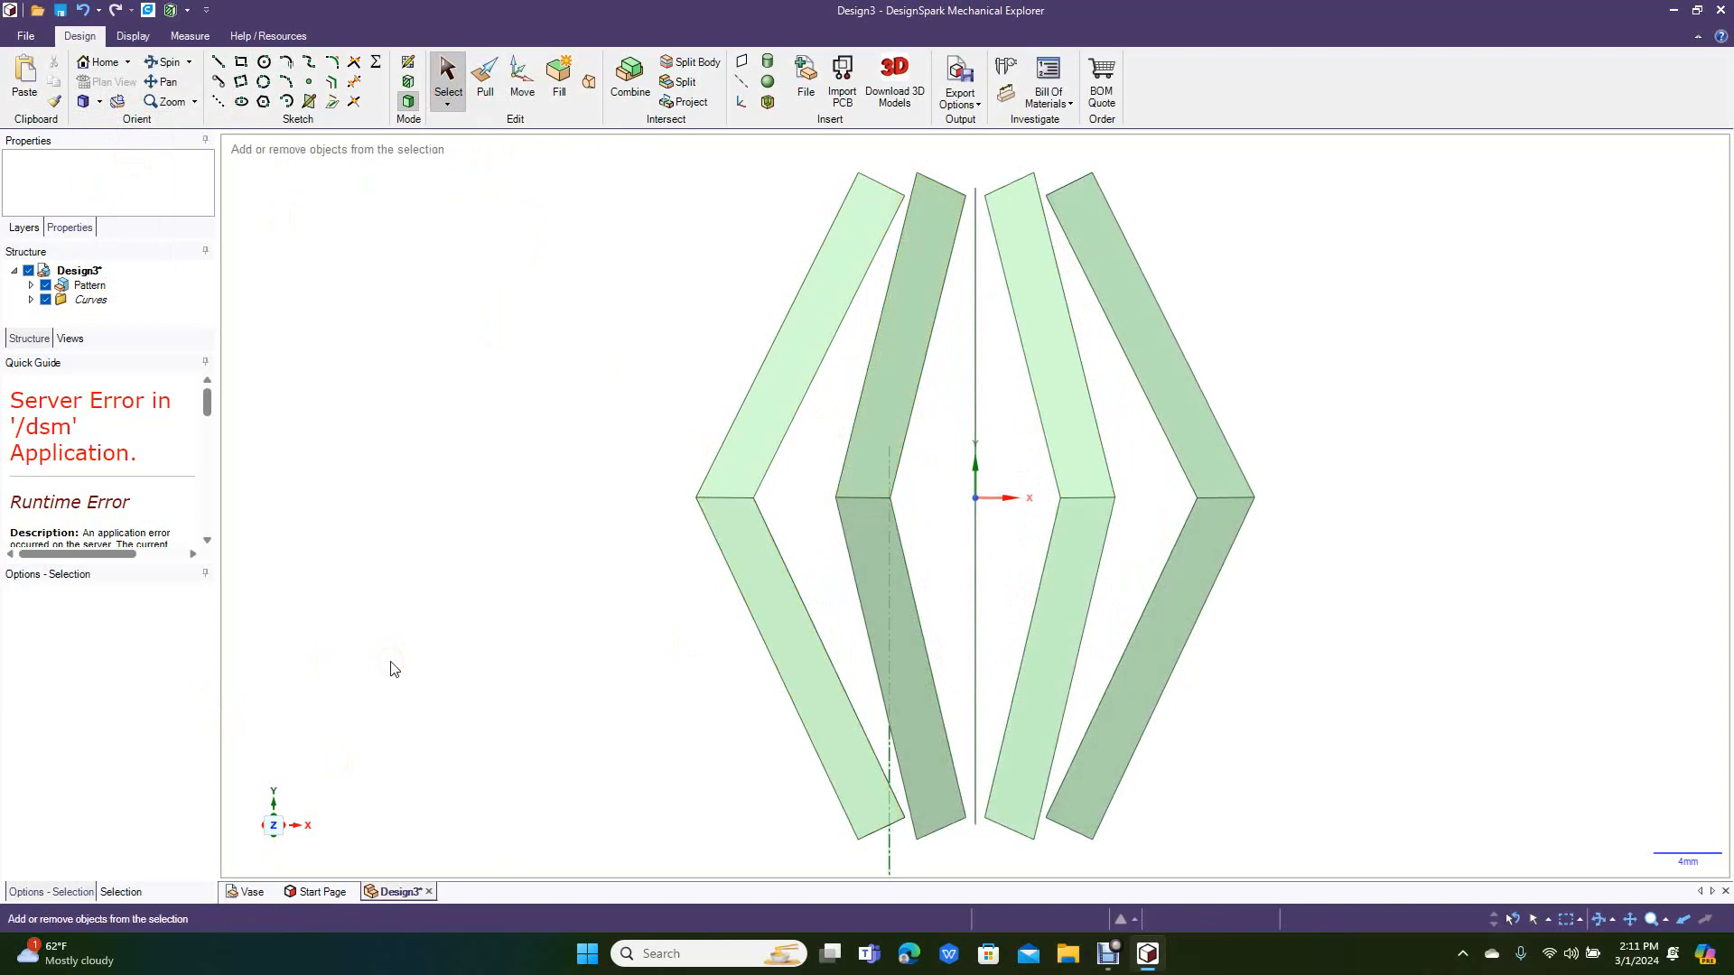
scroll(390, 669, down, 4)
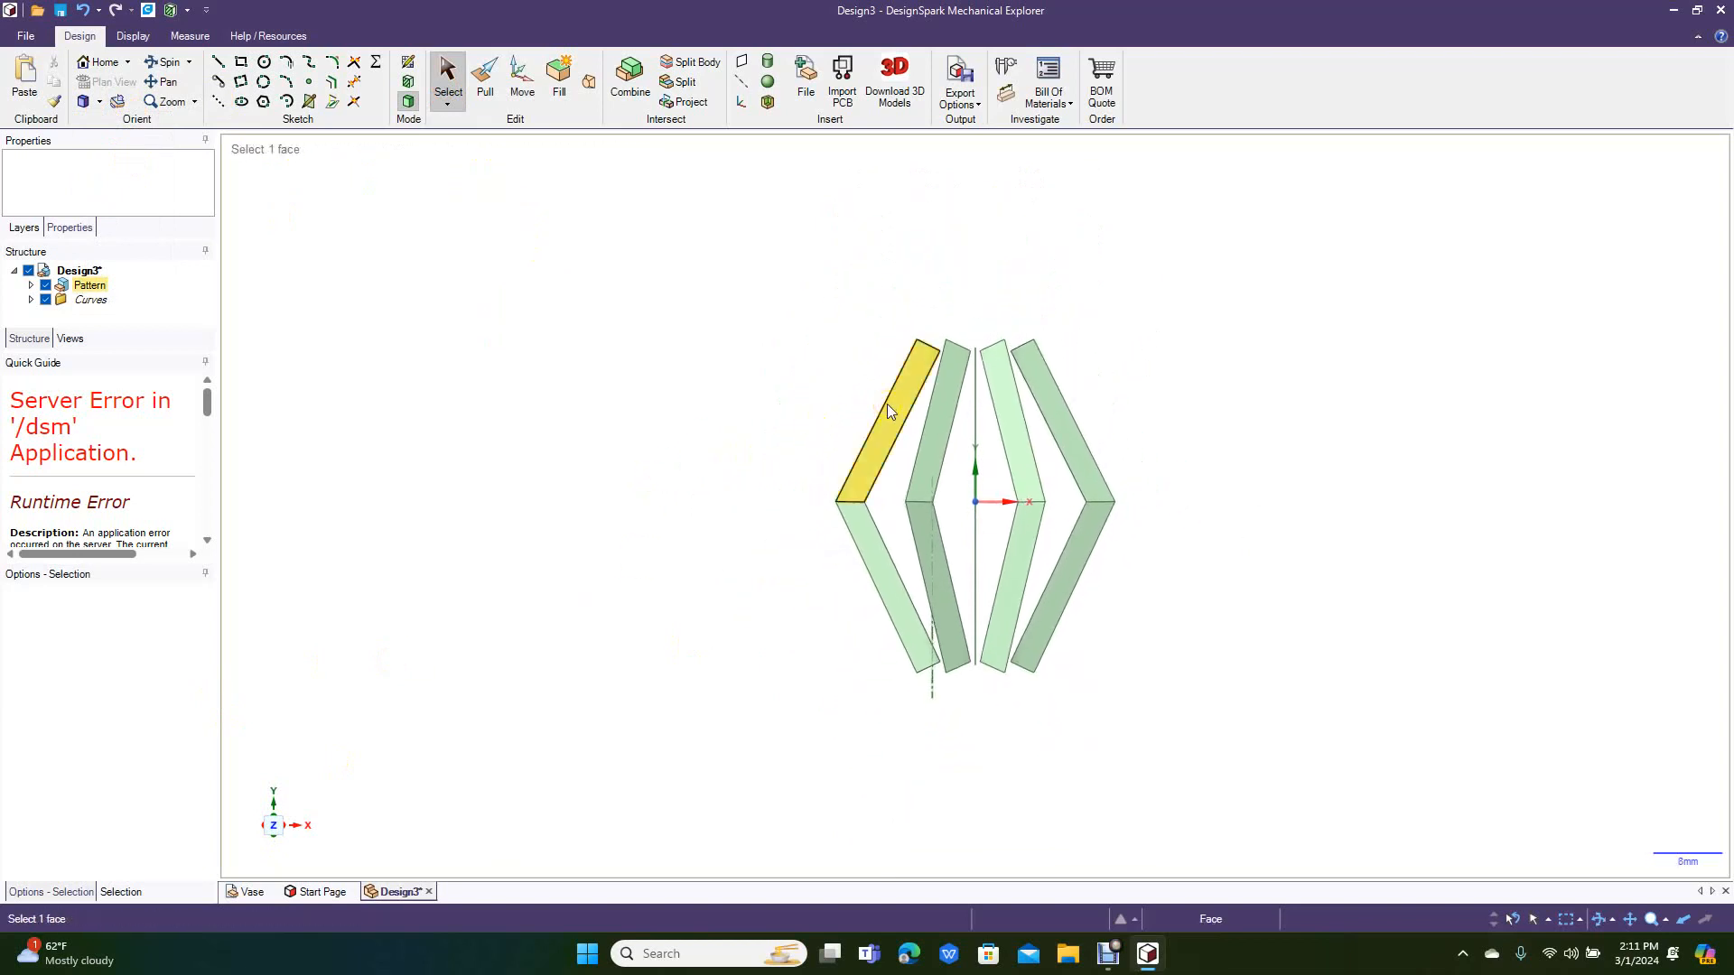
click(804, 356)
drag(753, 346, 1172, 718)
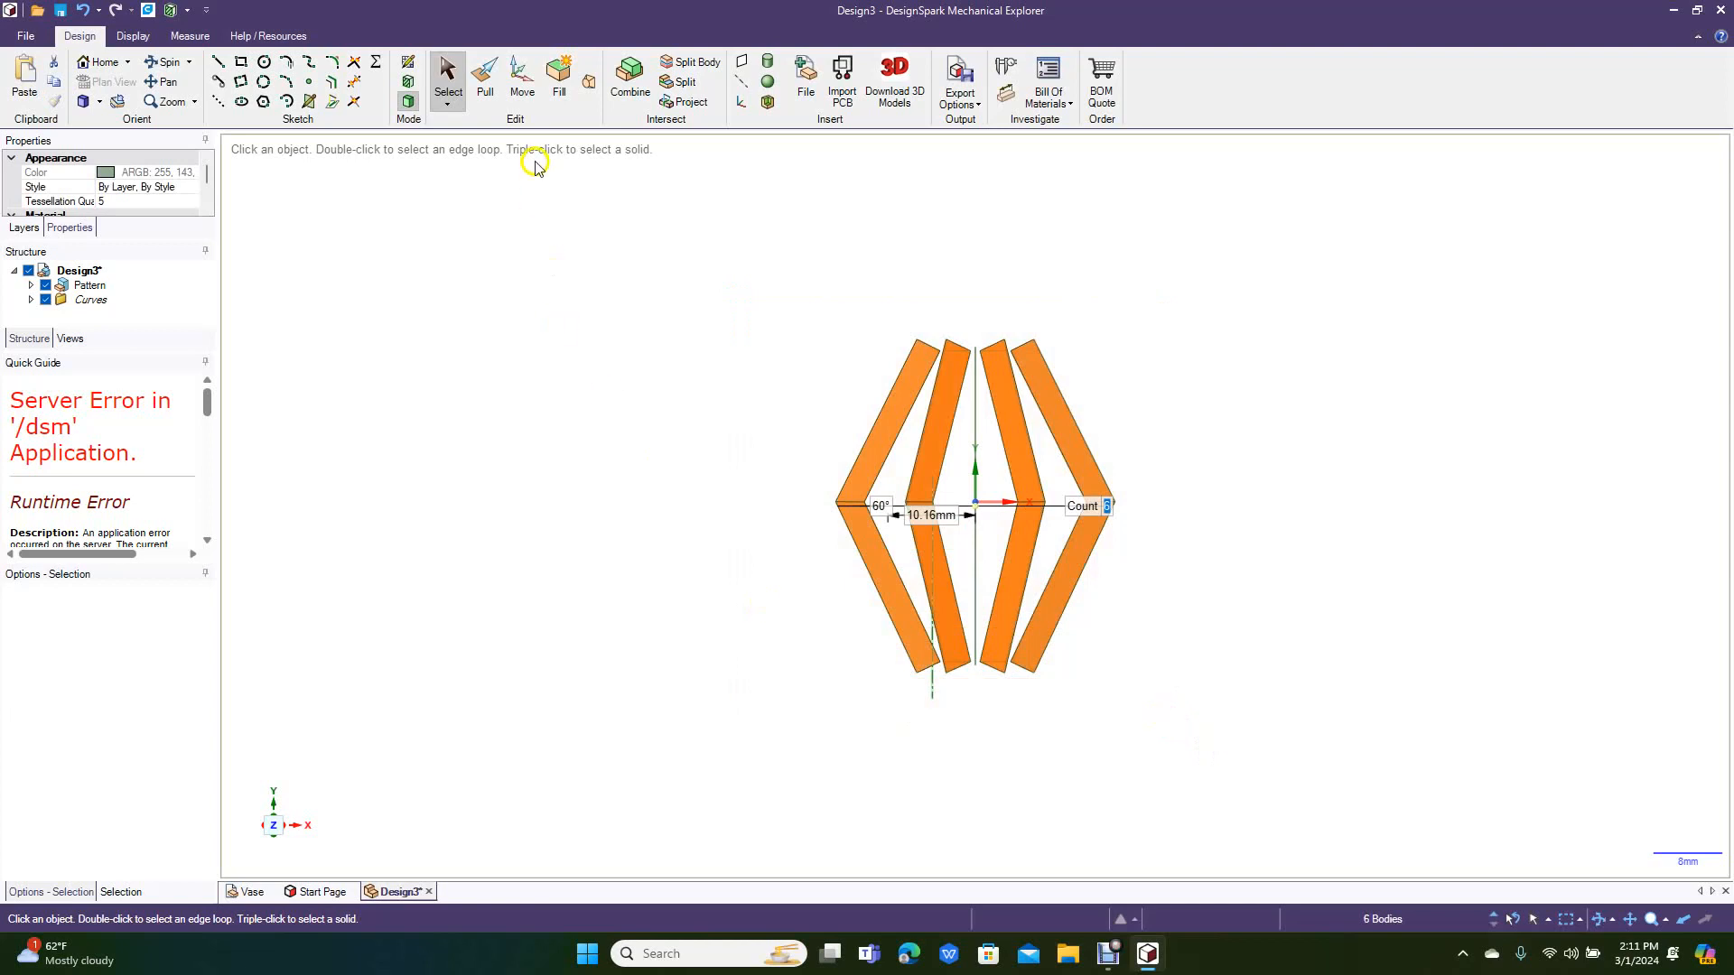
click(538, 98)
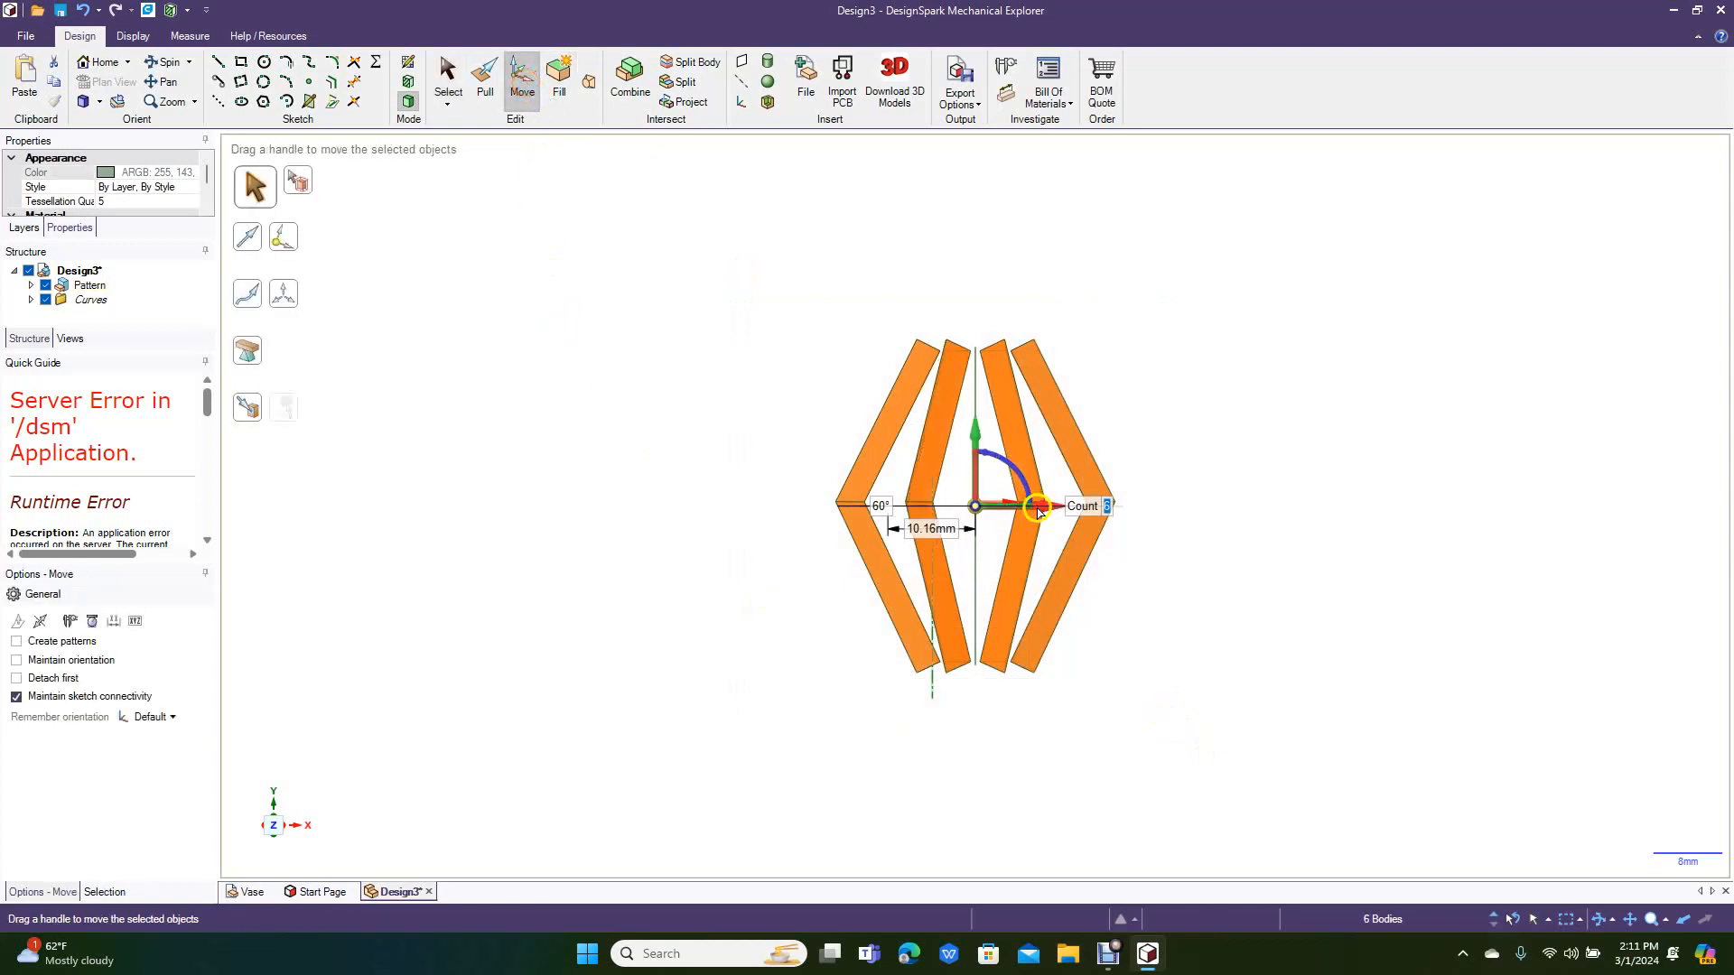
drag(1043, 511, 1381, 514)
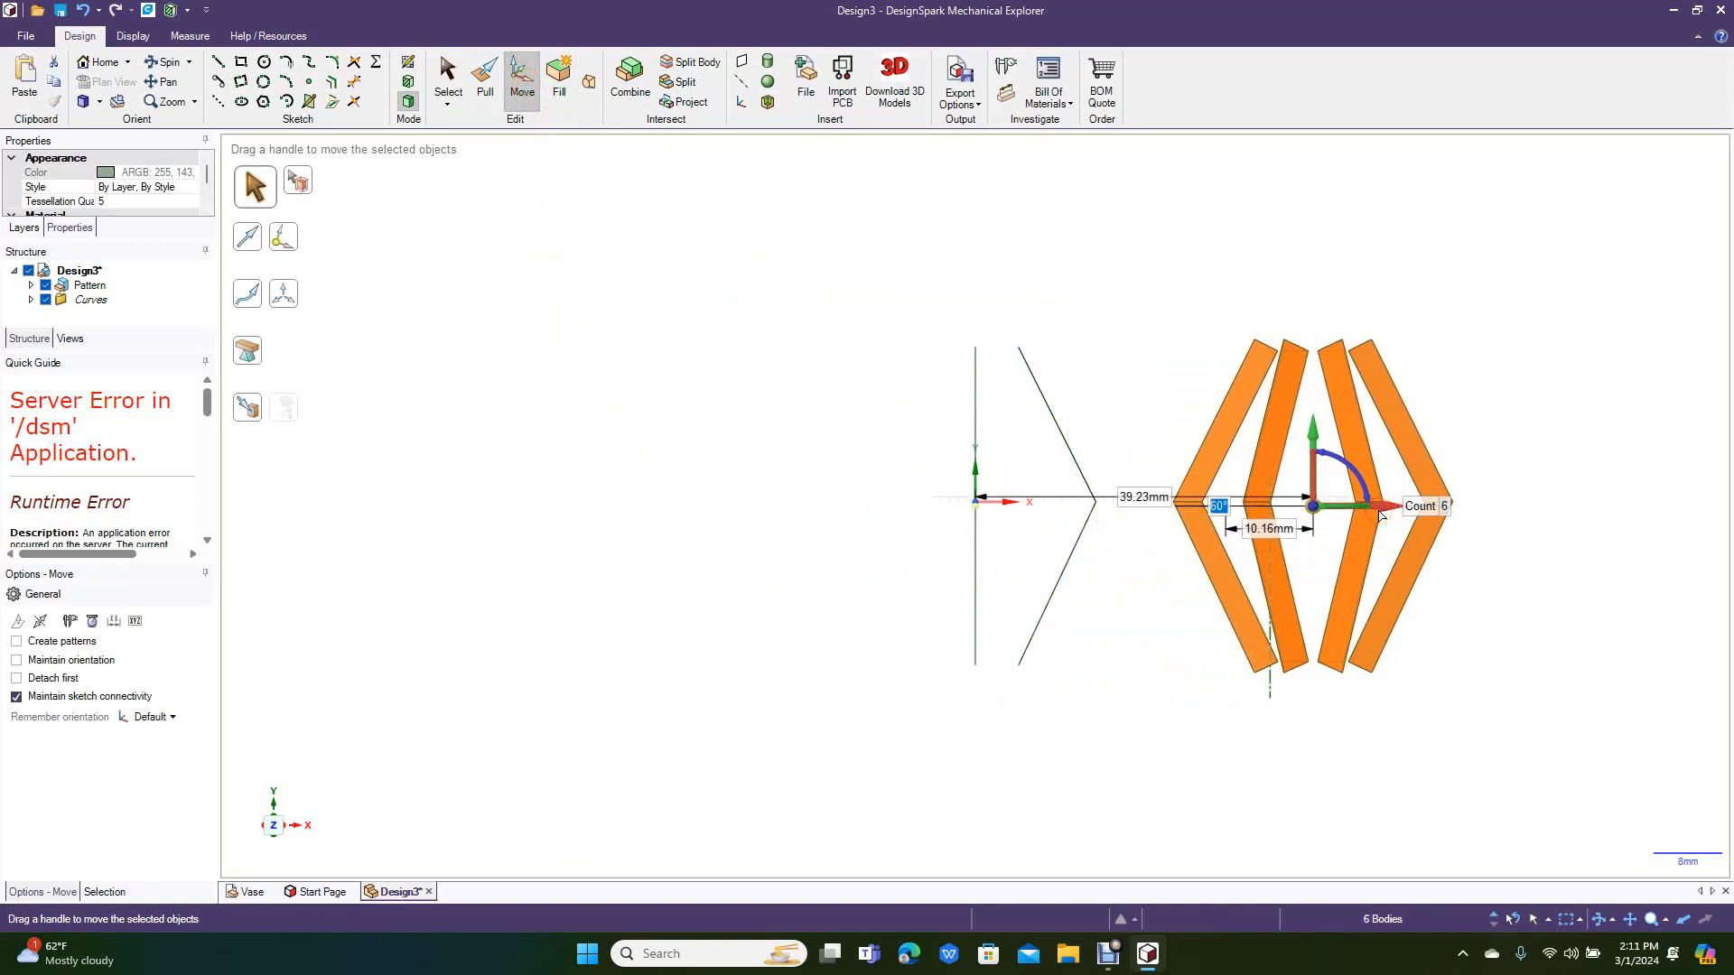
key(Tab)
text(4)
key(Tab)
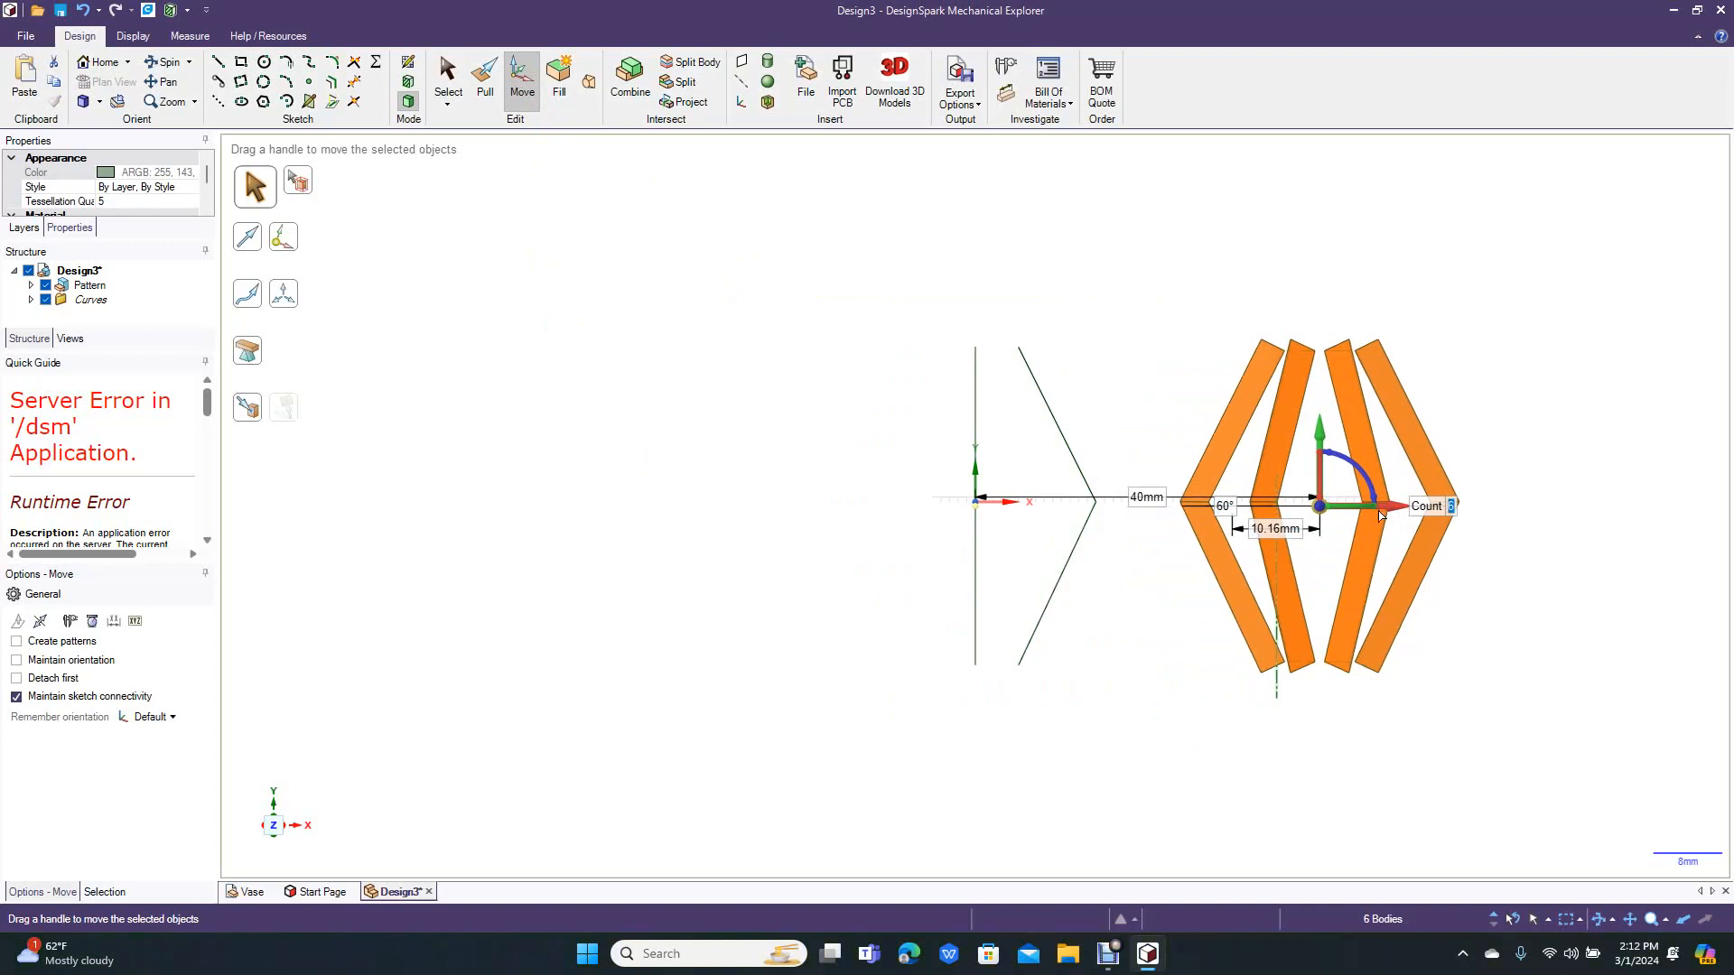
click(716, 449)
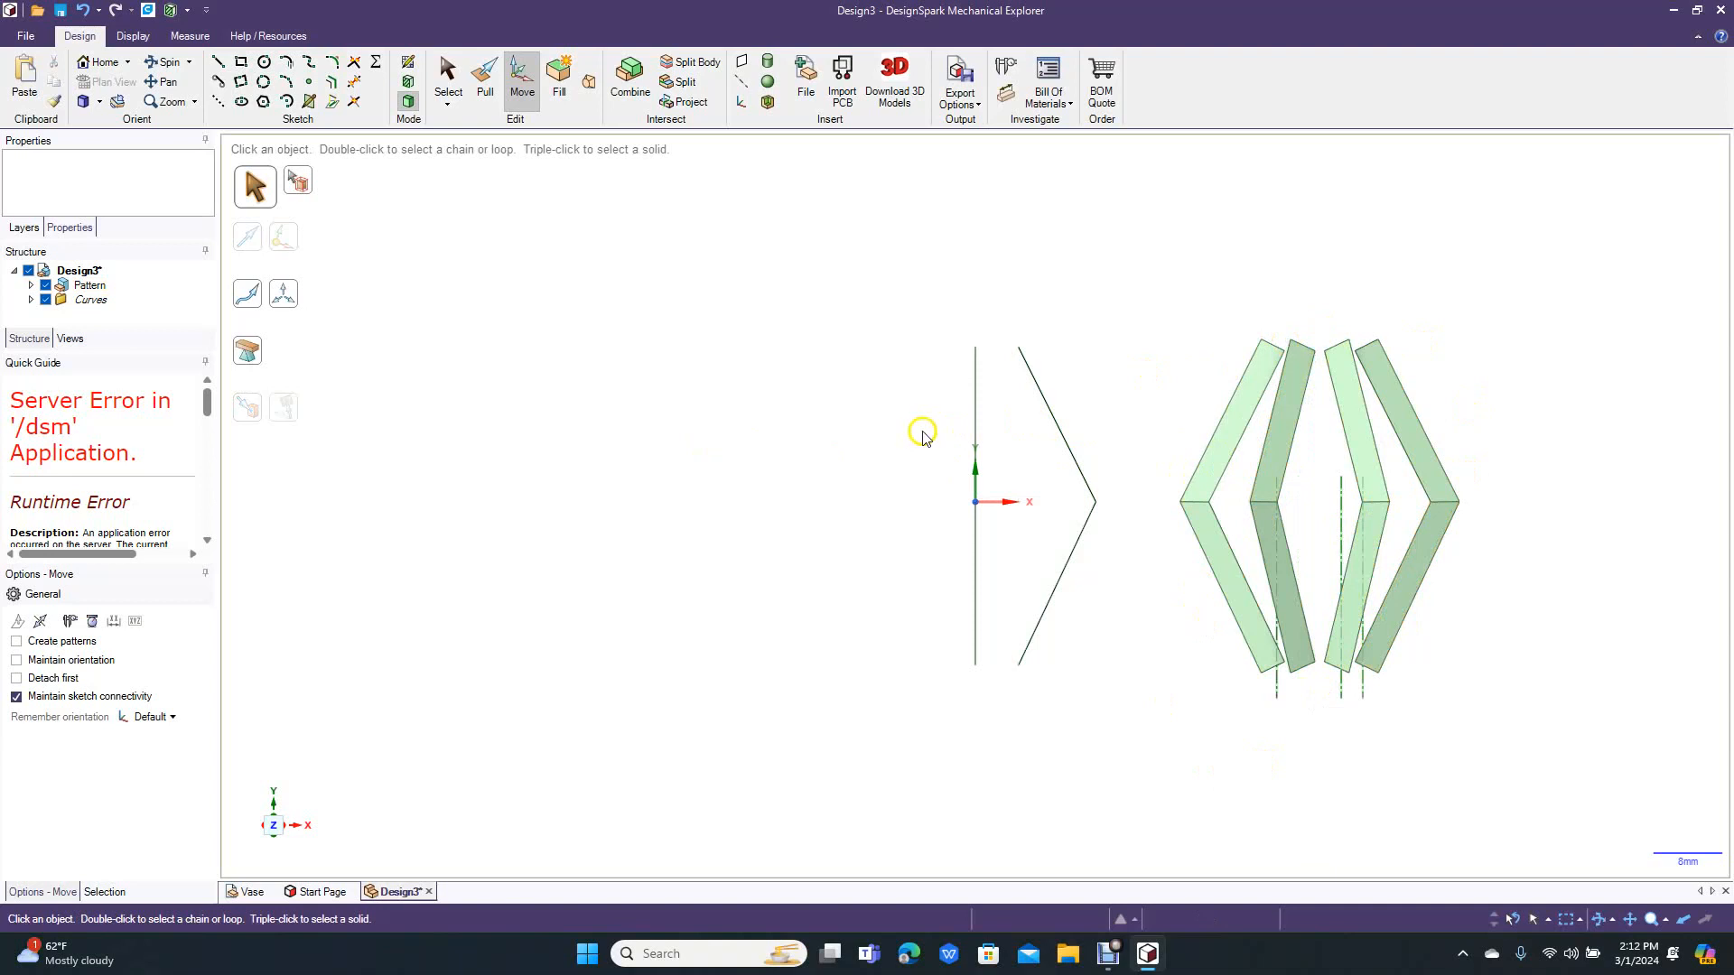
Step: Revolve both lines of the remaining angular profile a full turn around the vertical centre line to form a surface
click(1055, 424)
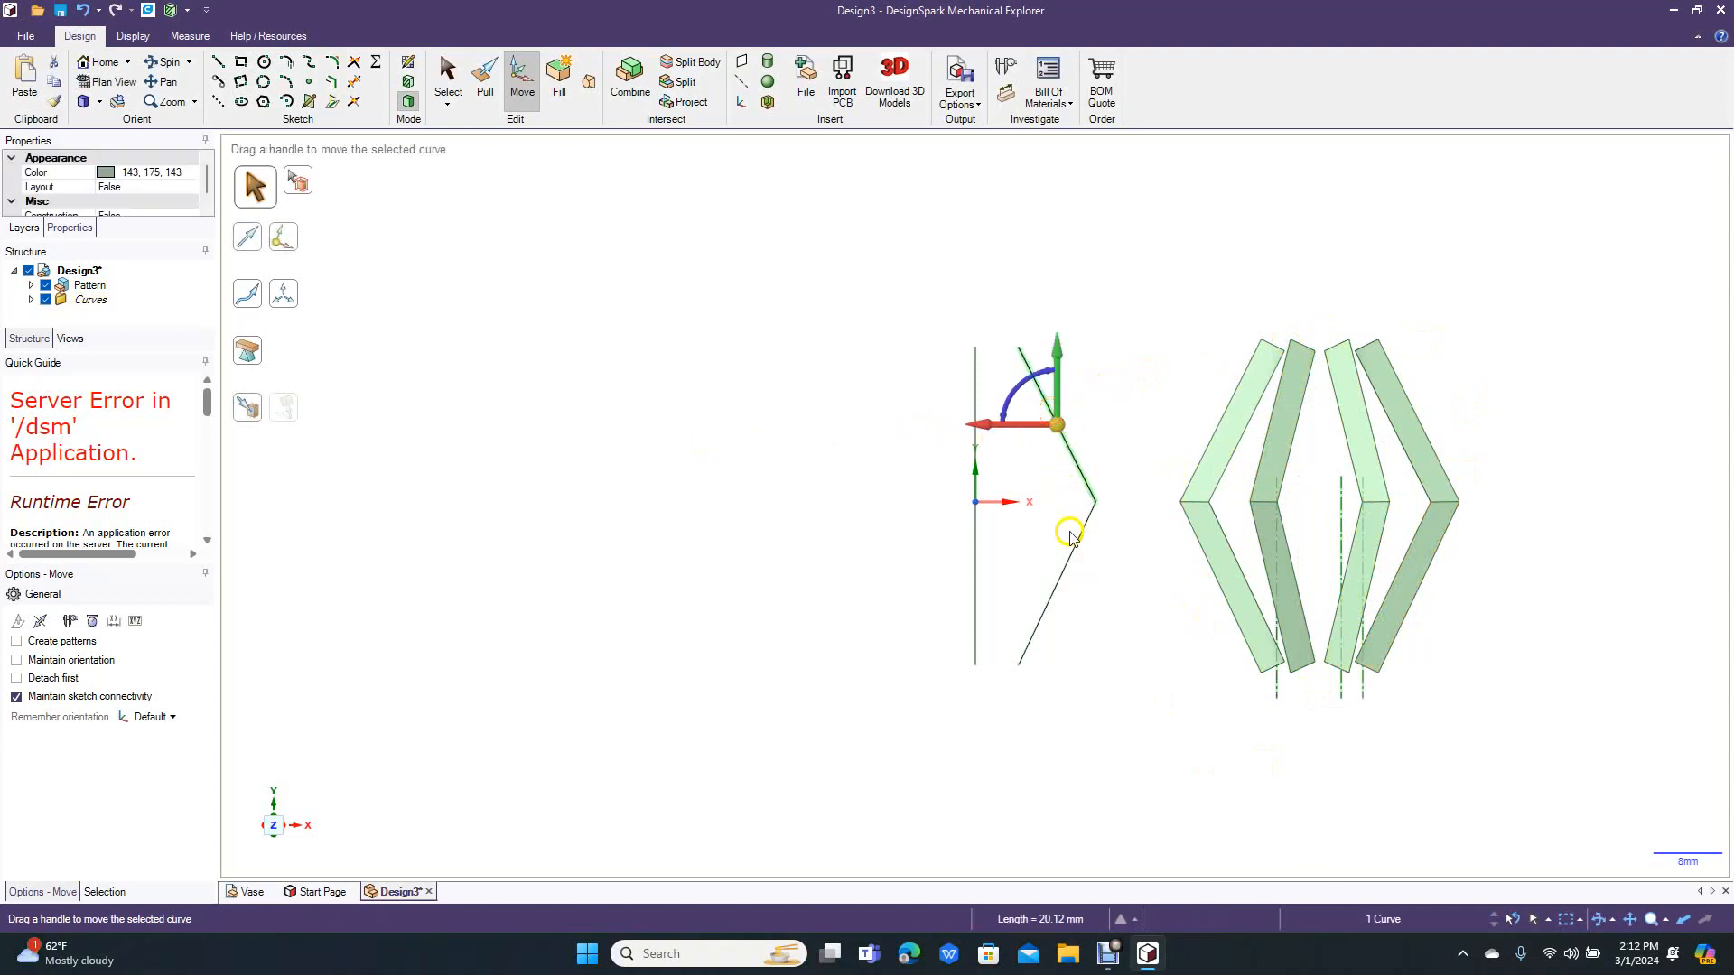
ctrl+click(1059, 568)
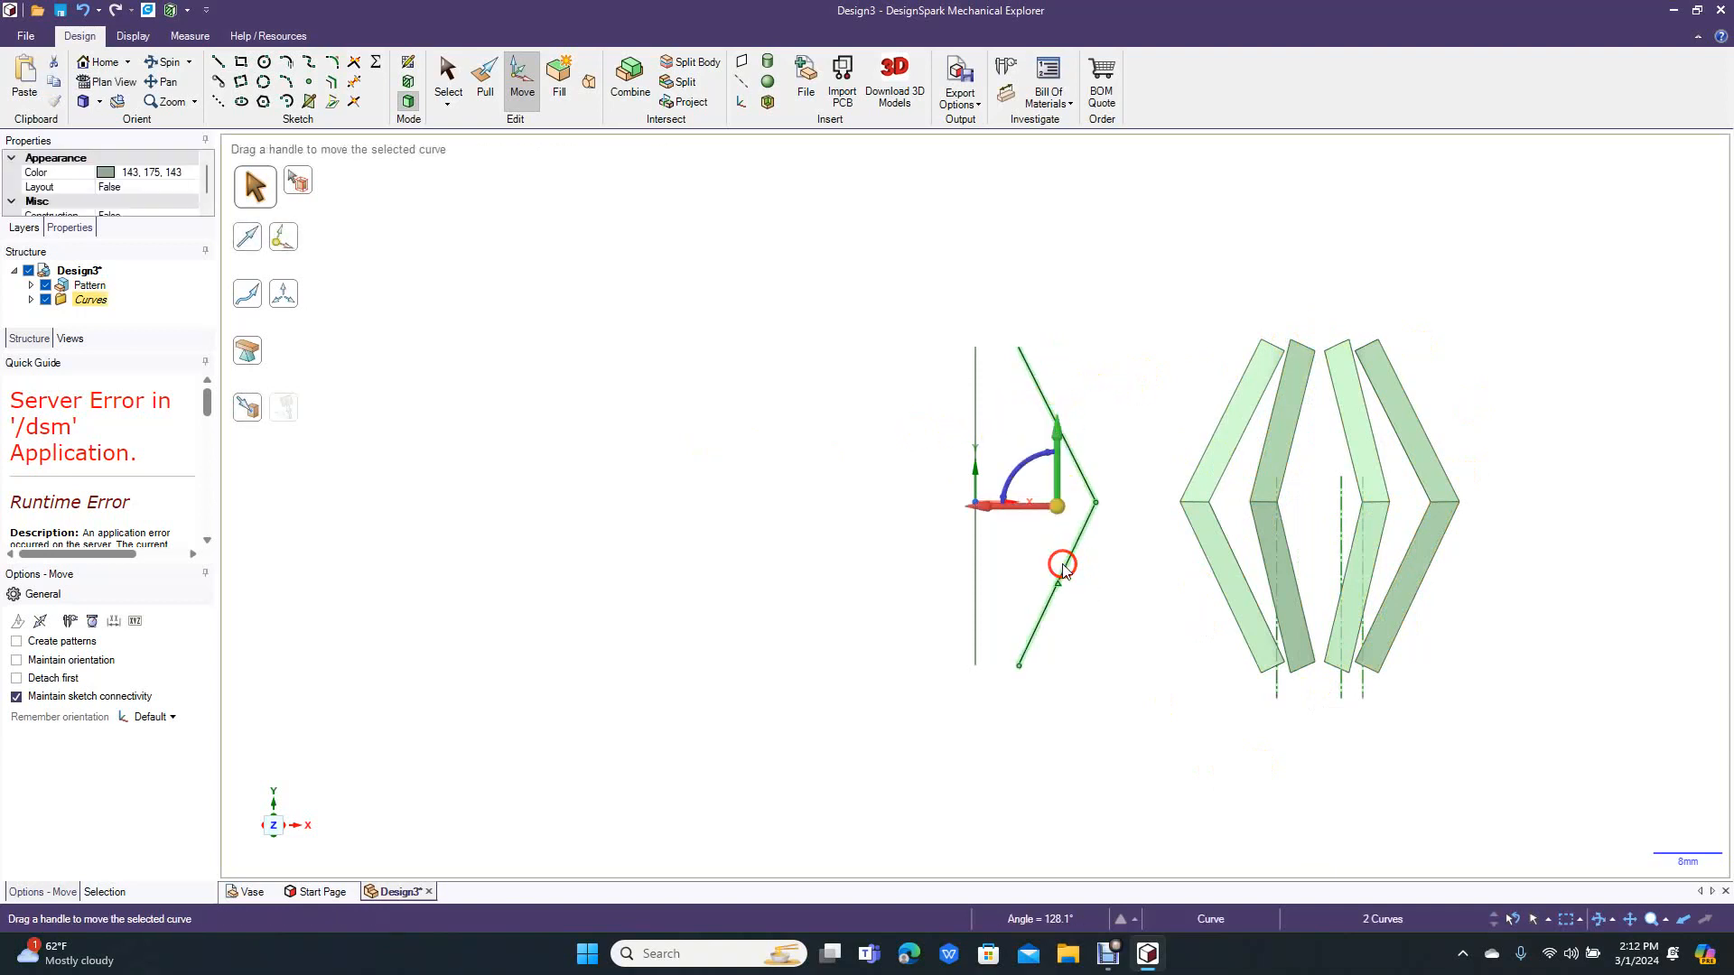
click(485, 84)
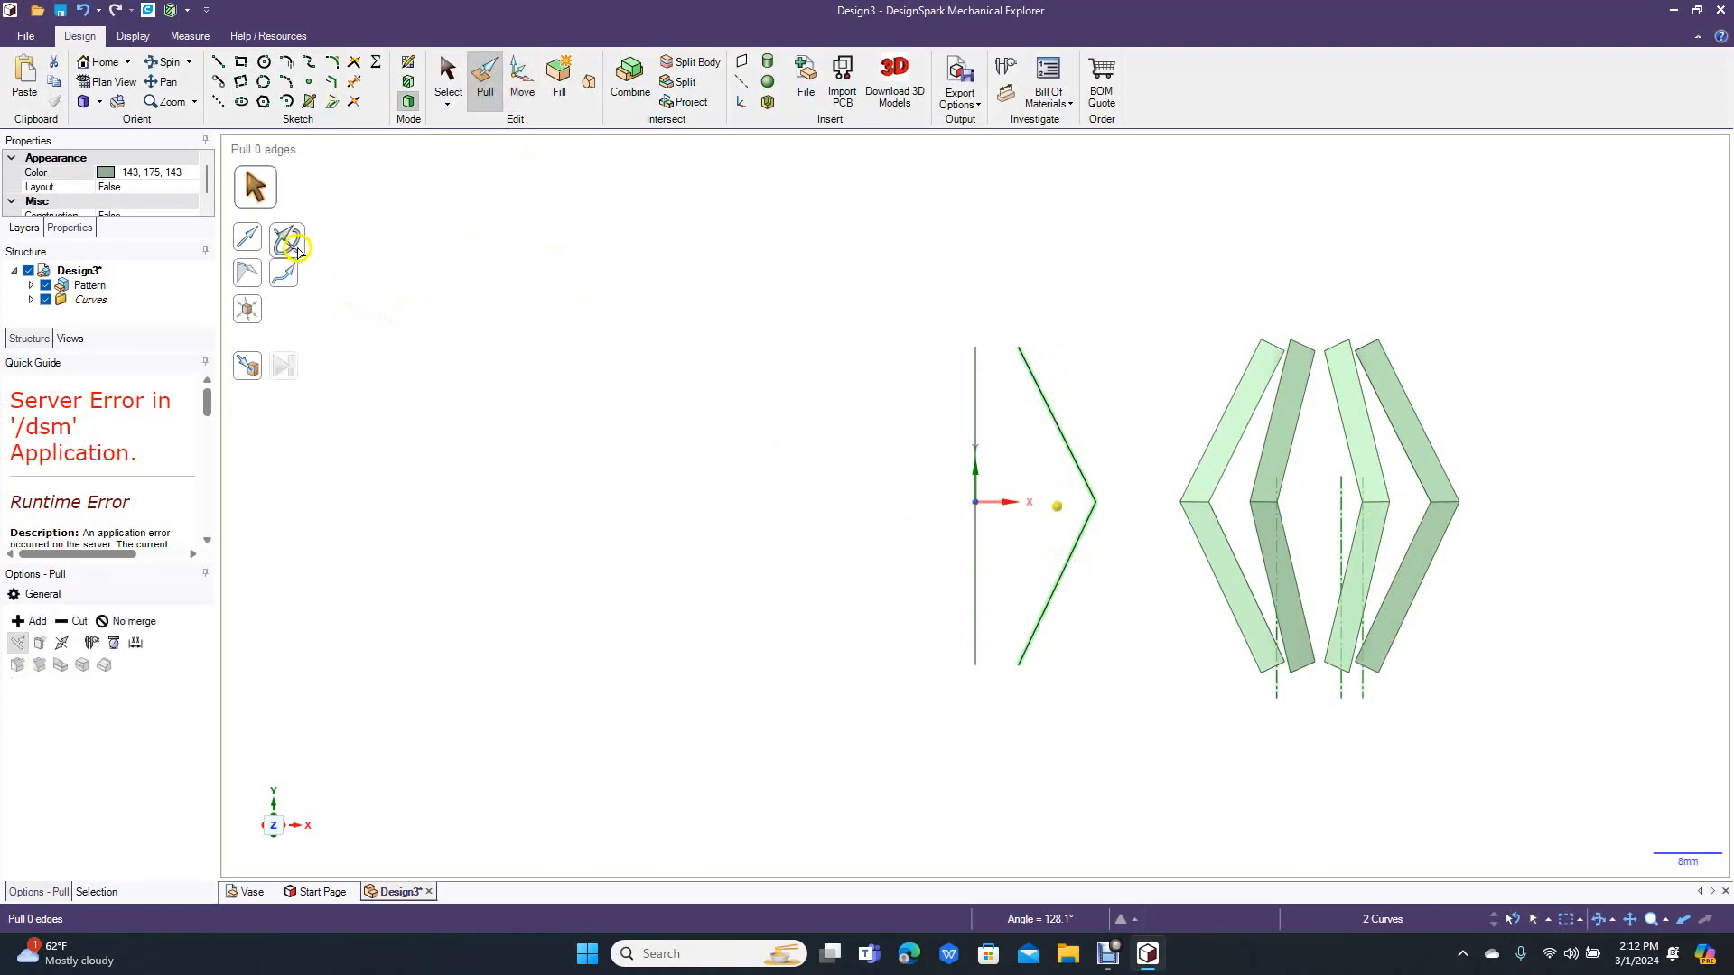
click(287, 241)
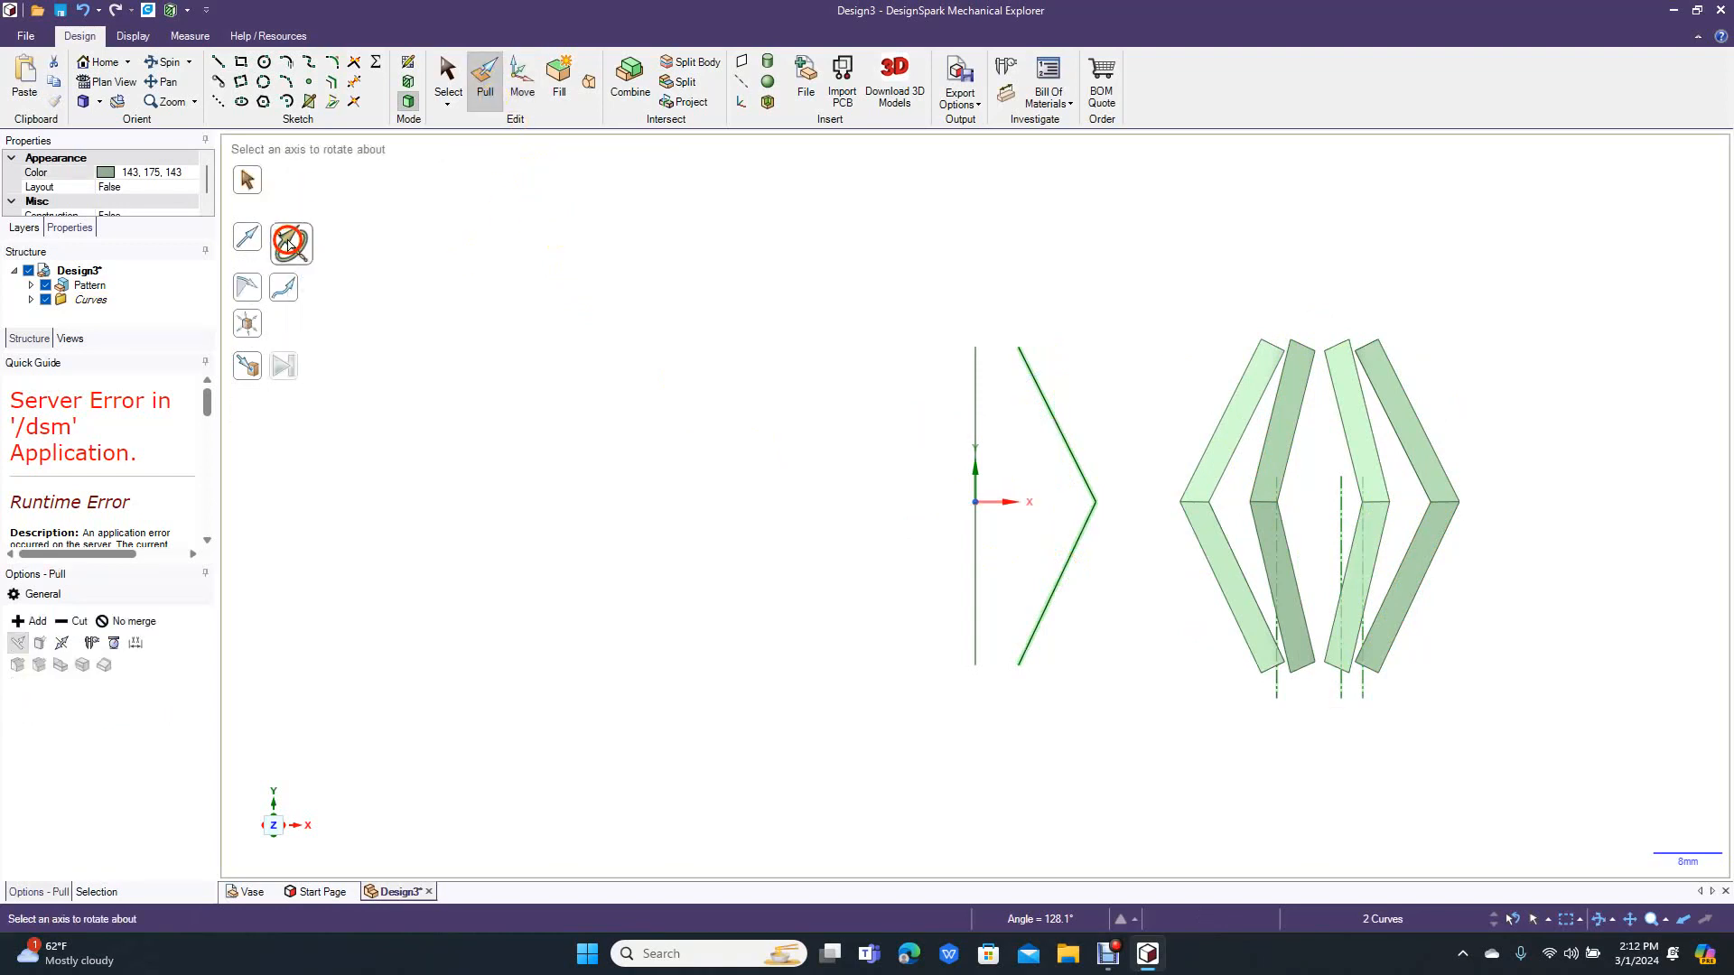
click(974, 433)
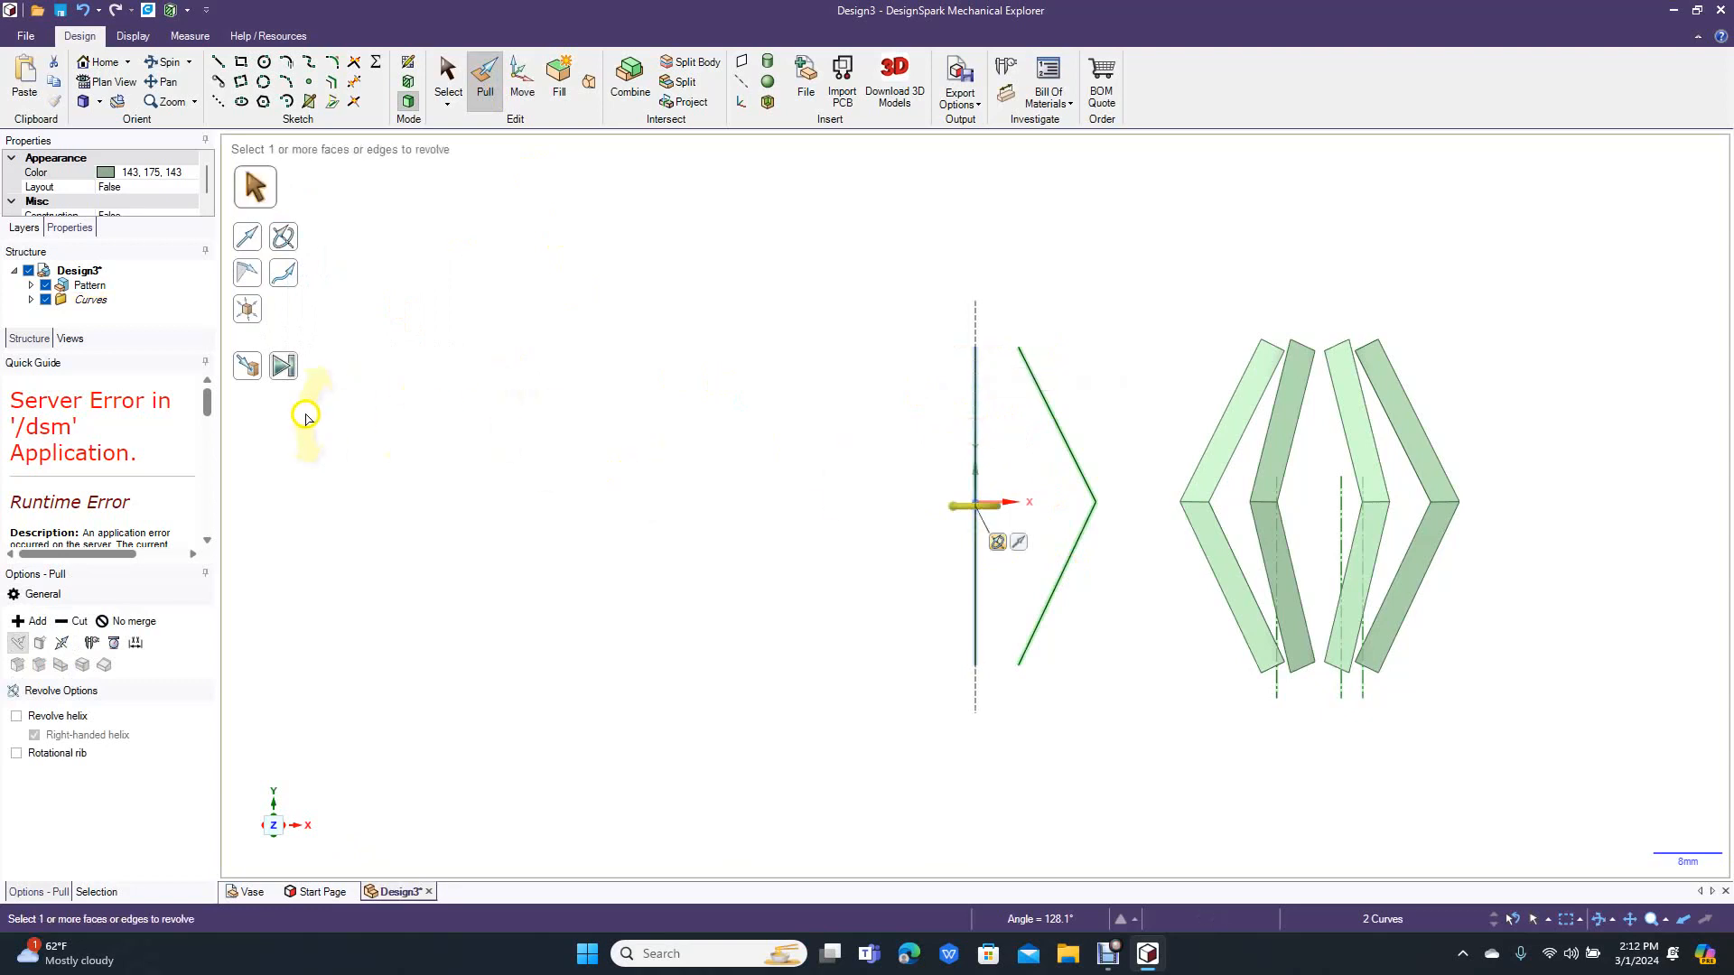
click(288, 370)
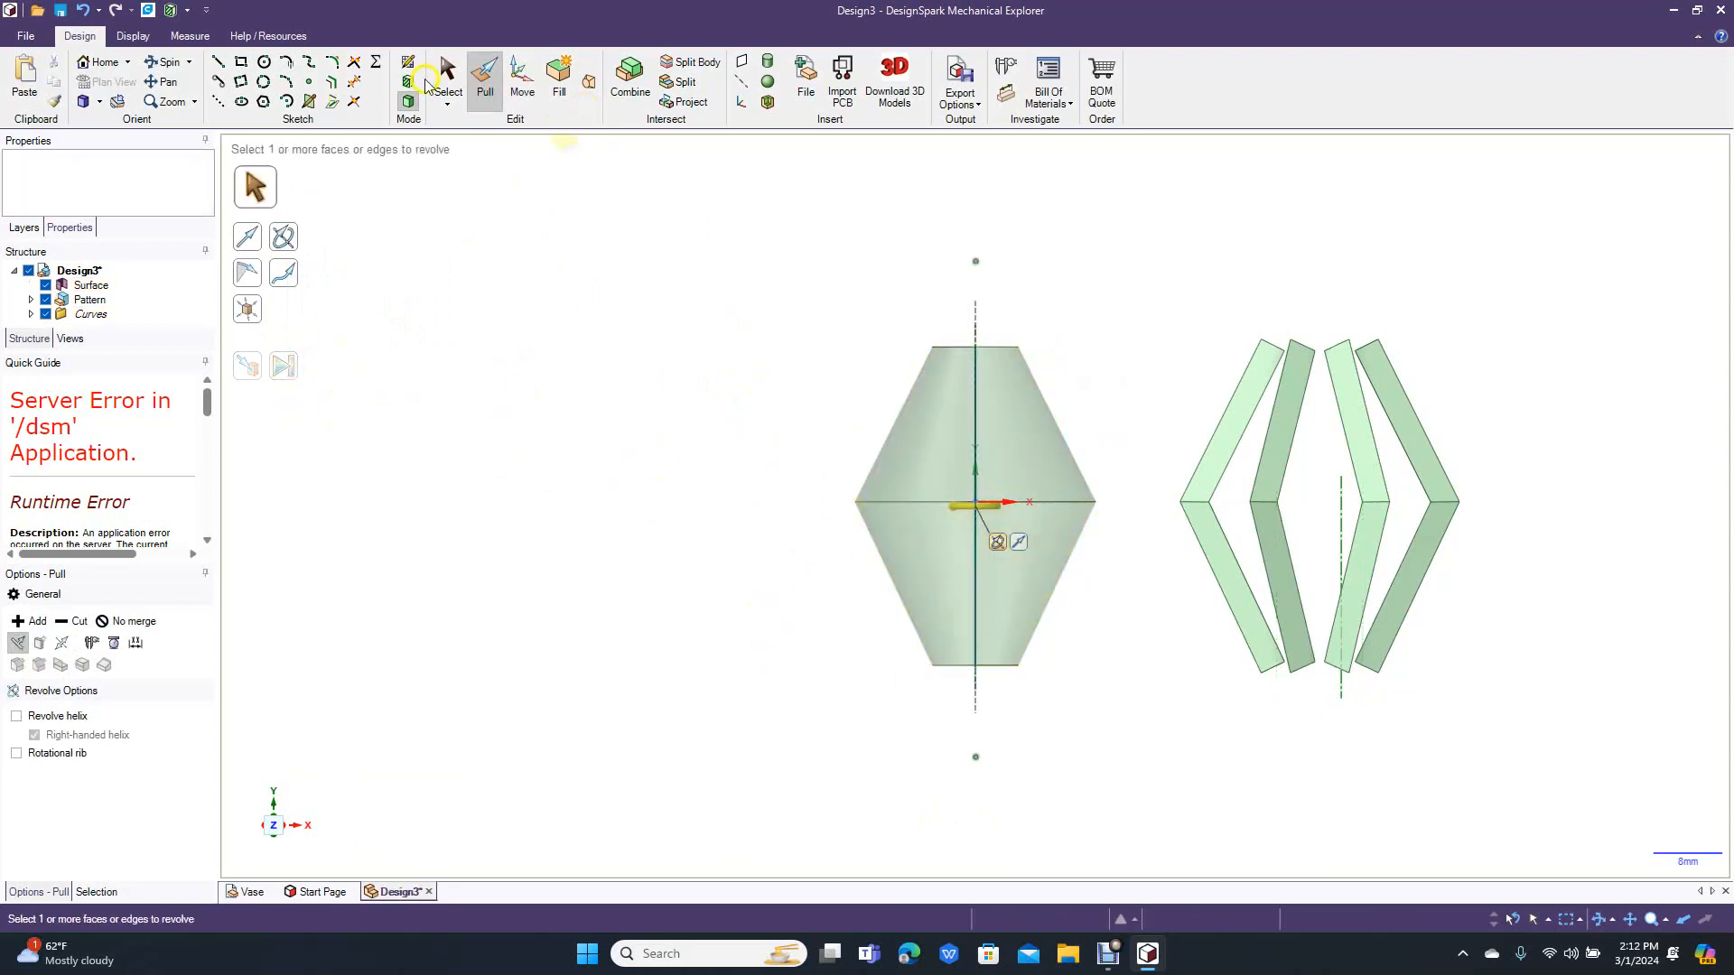
click(447, 78)
click(169, 66)
drag(488, 302, 462, 373)
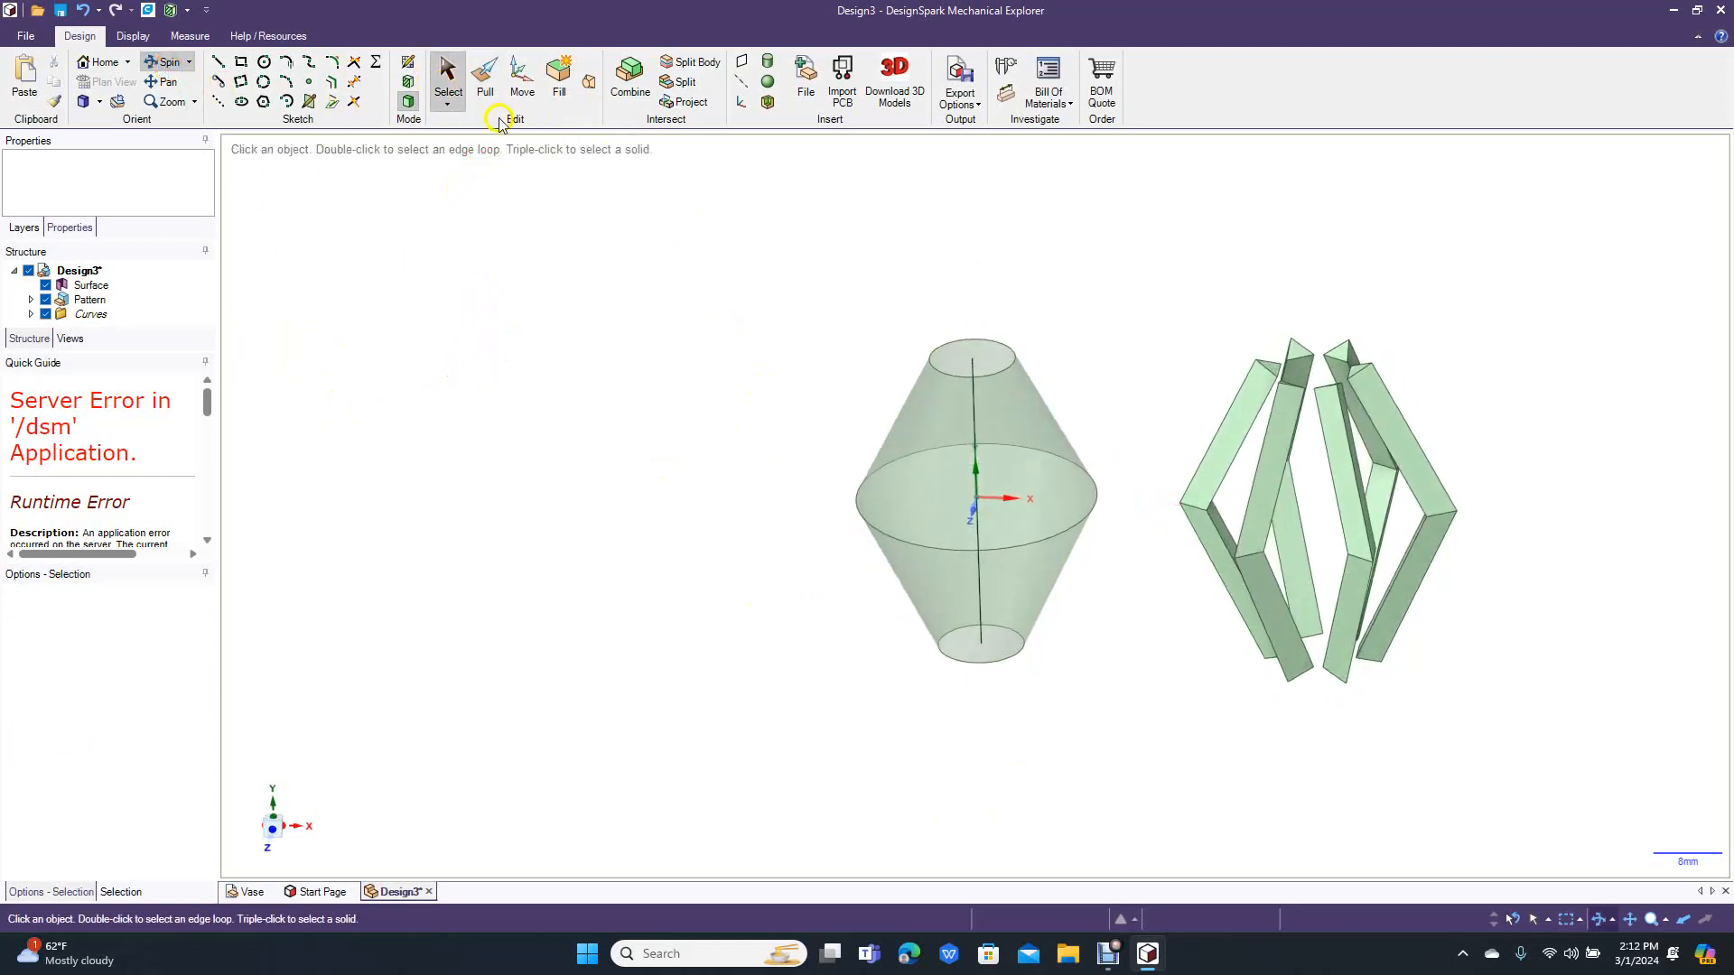
click(447, 78)
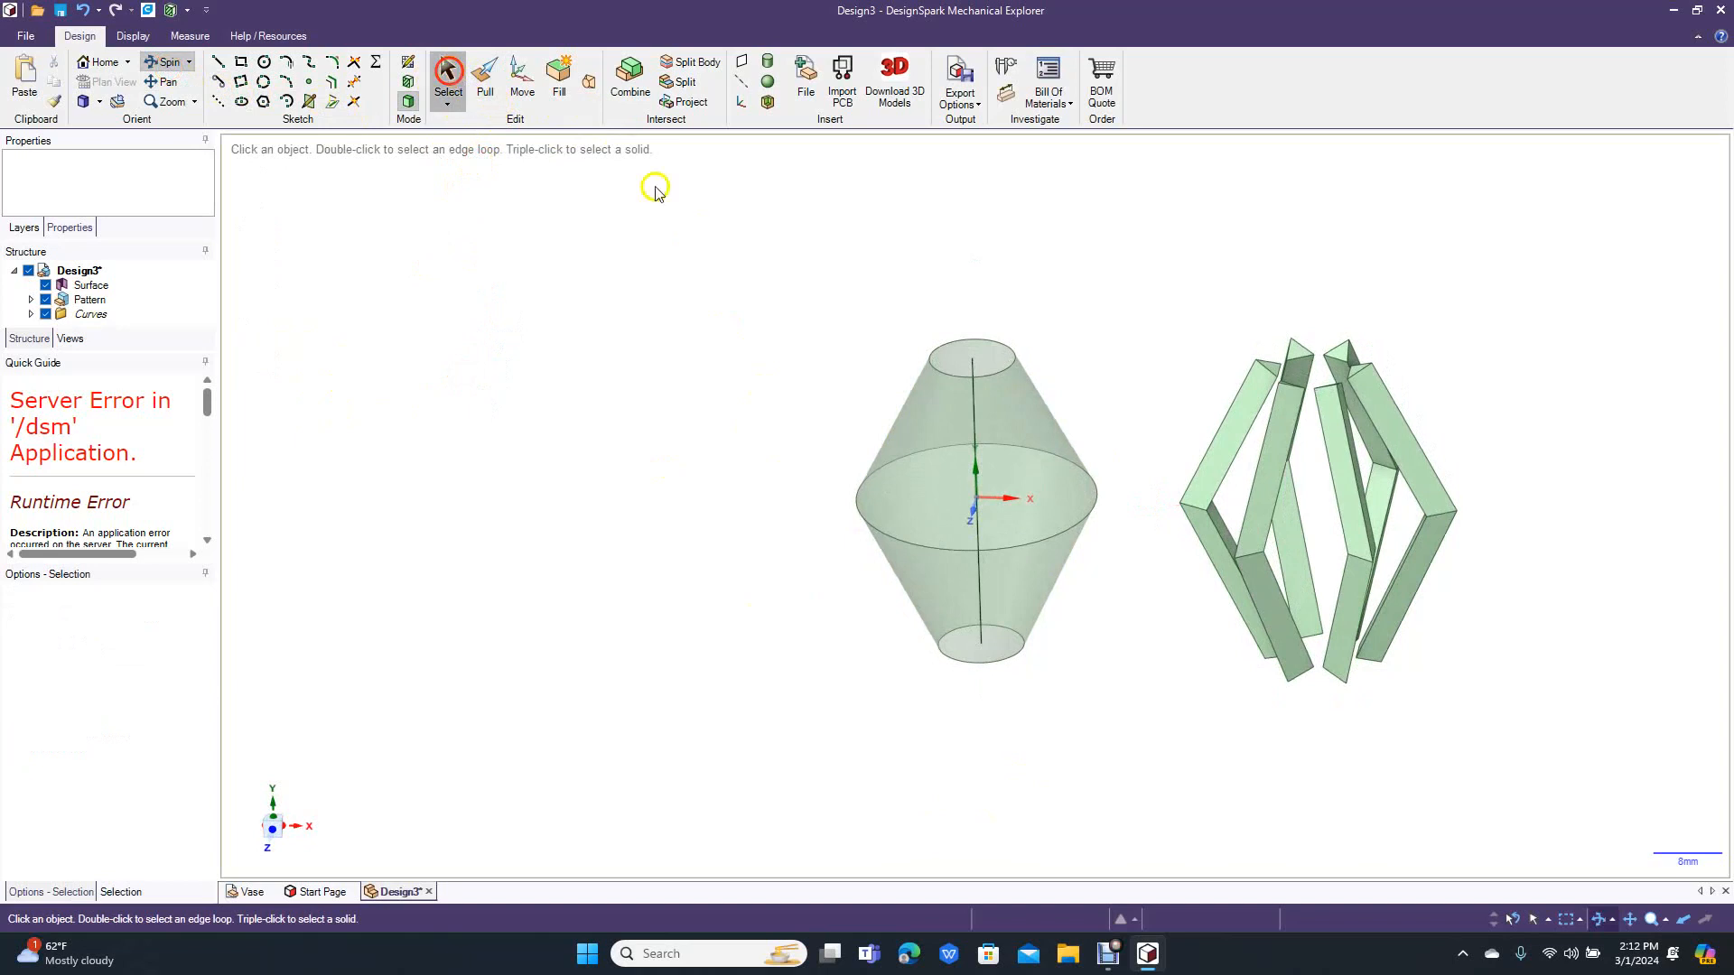
click(969, 358)
click(921, 677)
click(994, 398)
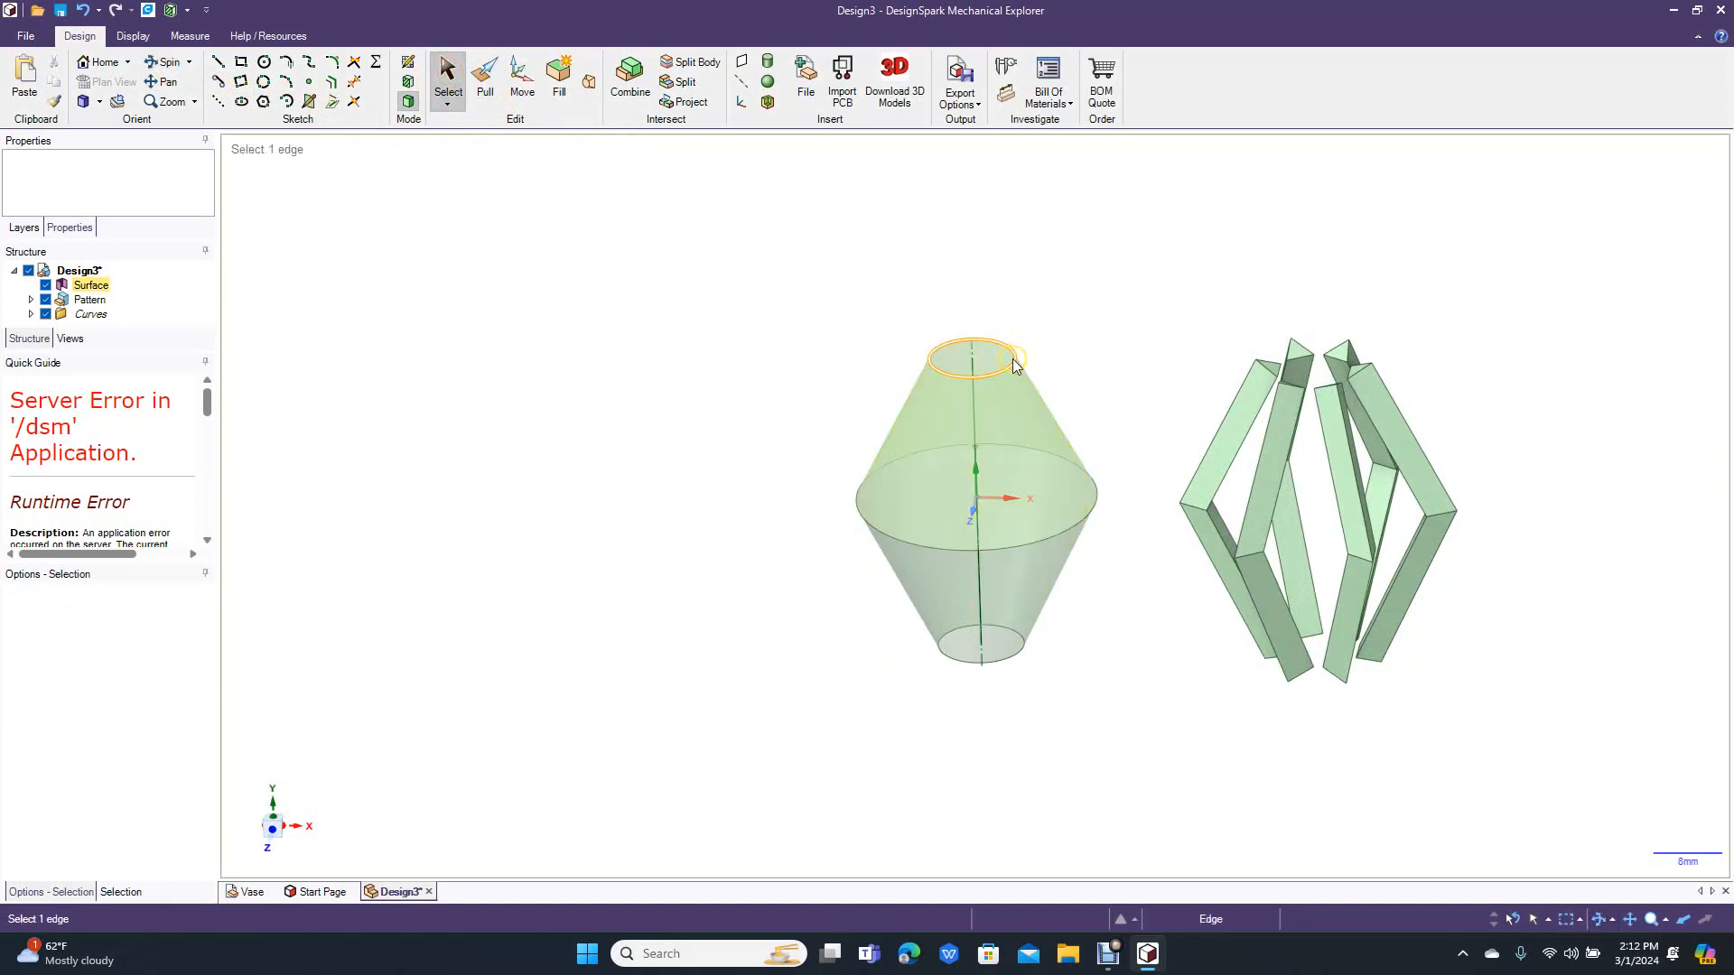
click(879, 348)
Step: Fill the open circular edge at the lower end of the revolved surface
click(168, 63)
drag(580, 437, 568, 266)
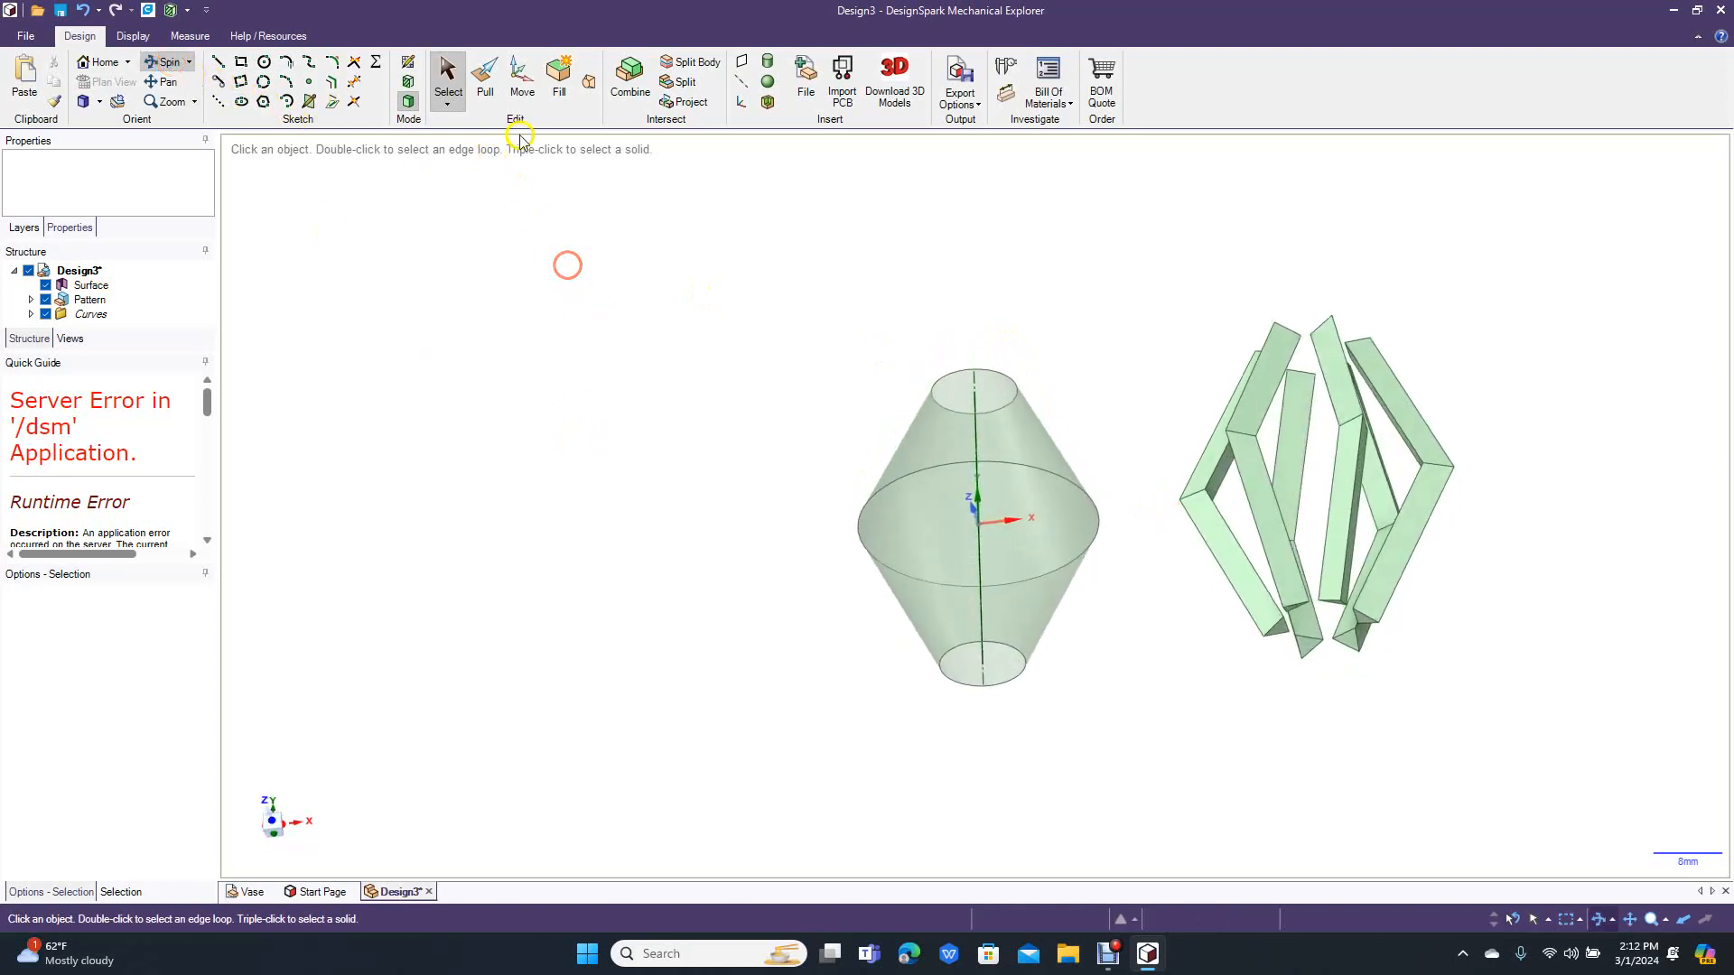
click(447, 77)
click(1001, 654)
click(1001, 652)
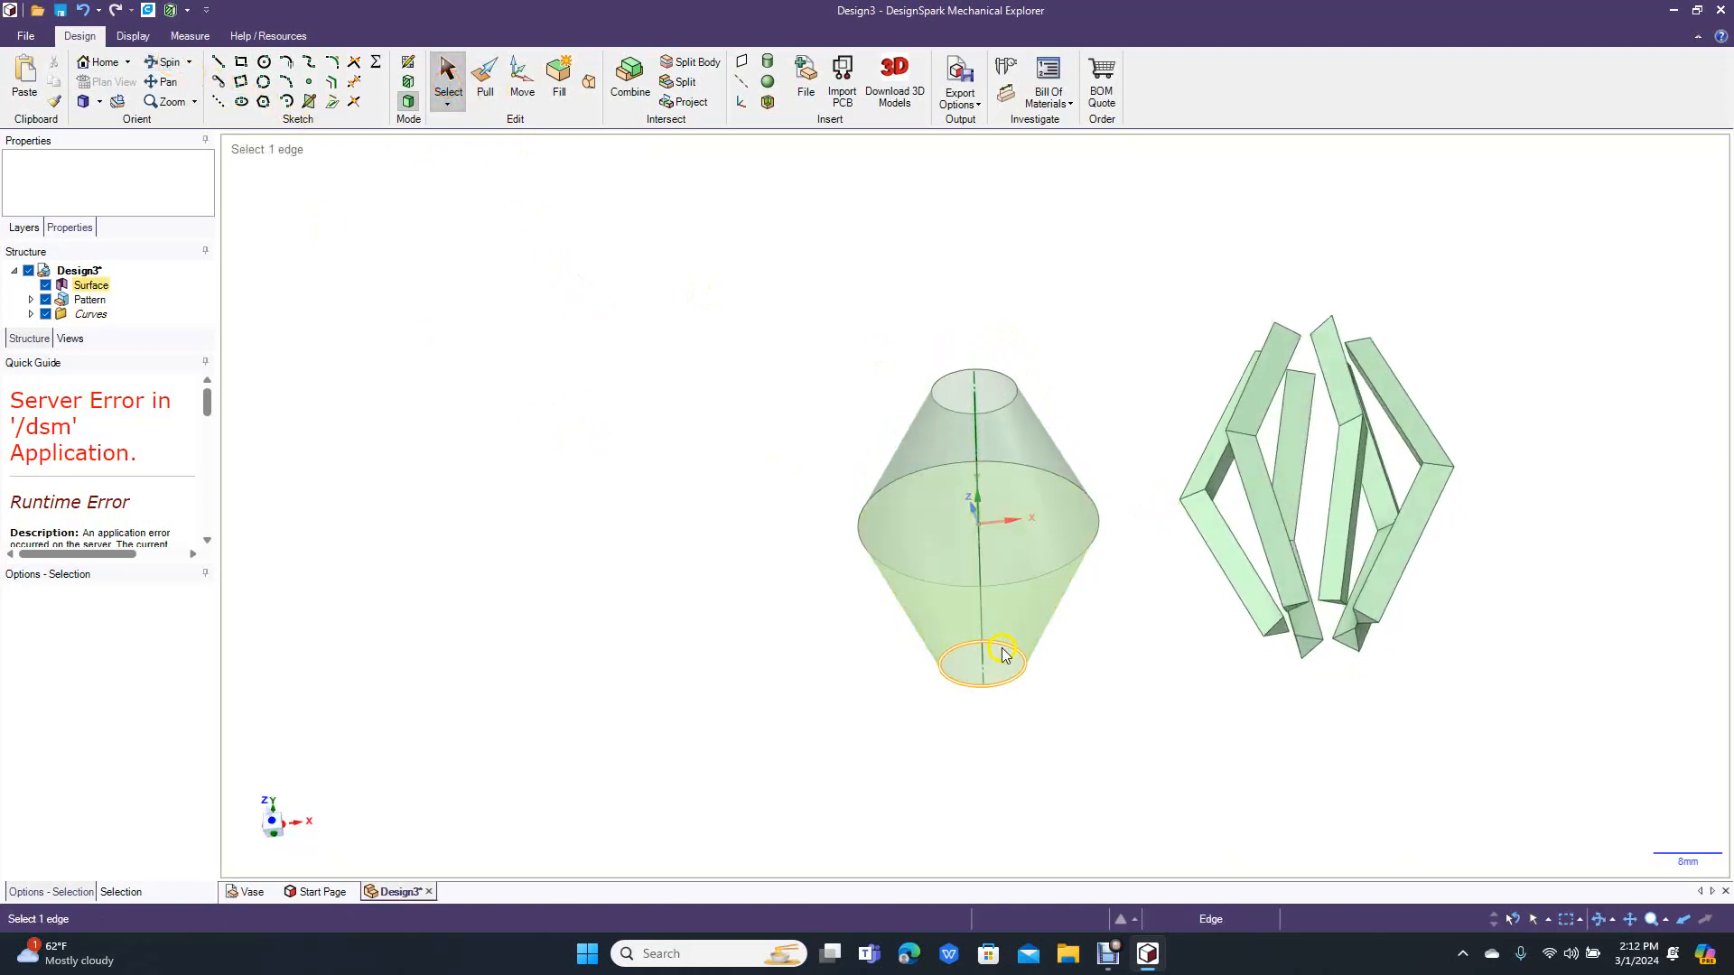
click(556, 77)
click(672, 306)
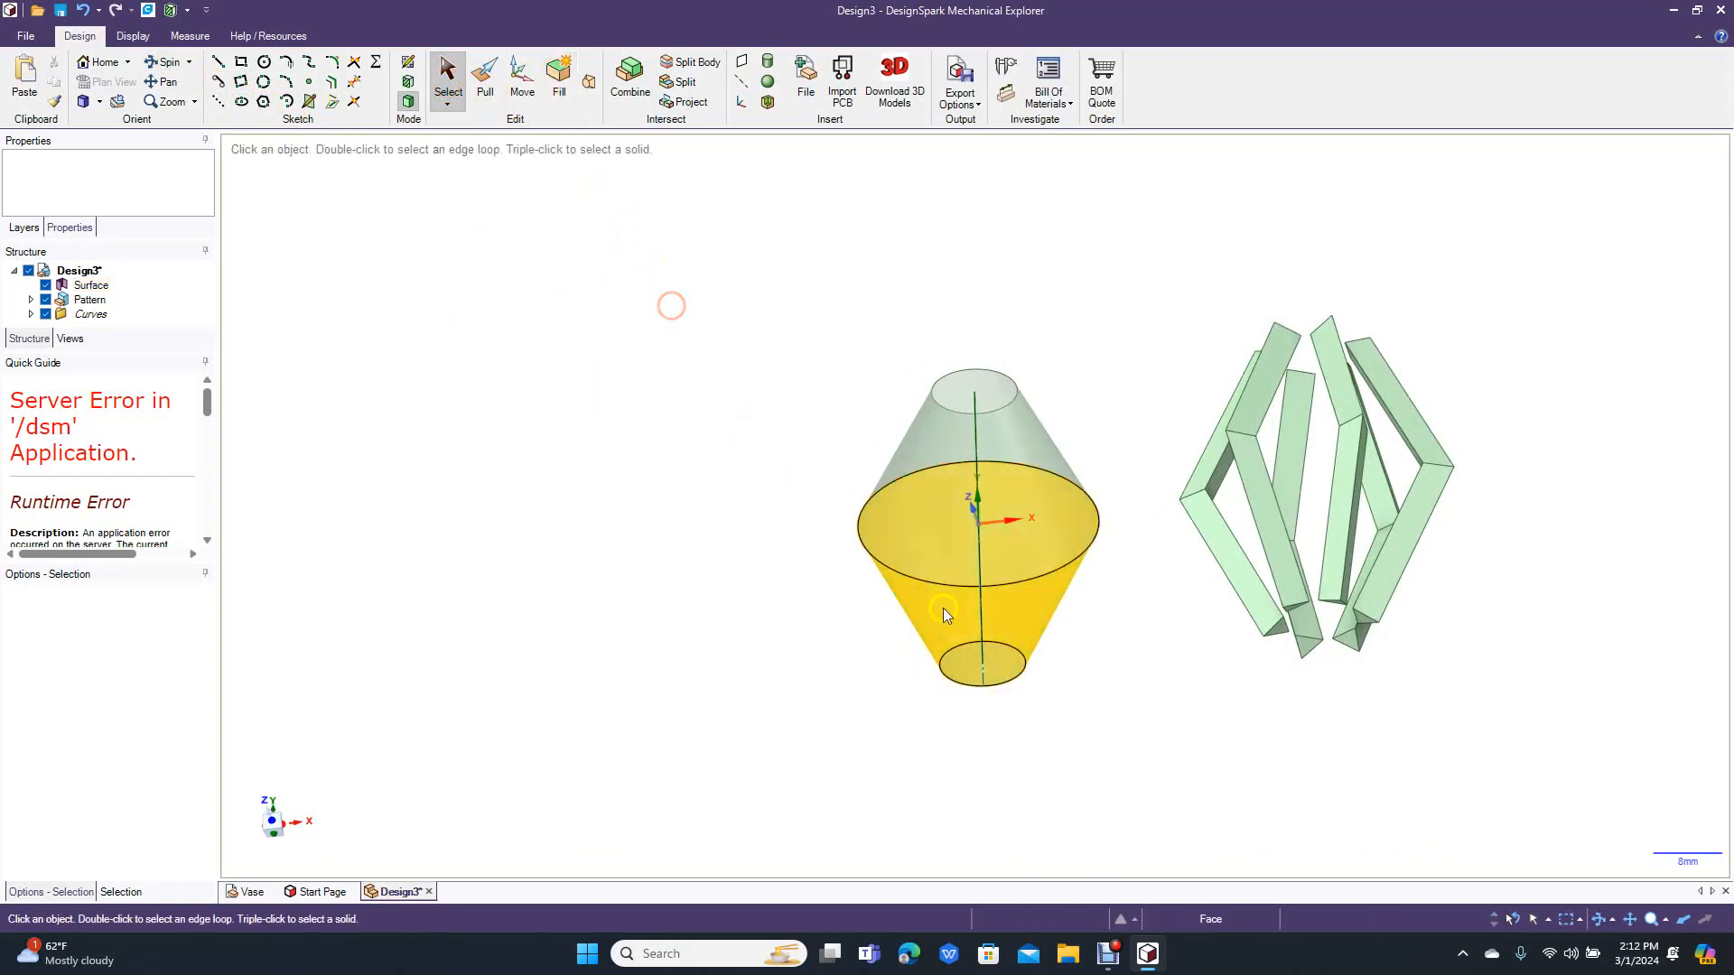
Step: Fill the open circular edge at the upper end so the revolved surface closes into a solid, and show the front view
click(167, 65)
drag(614, 389, 639, 564)
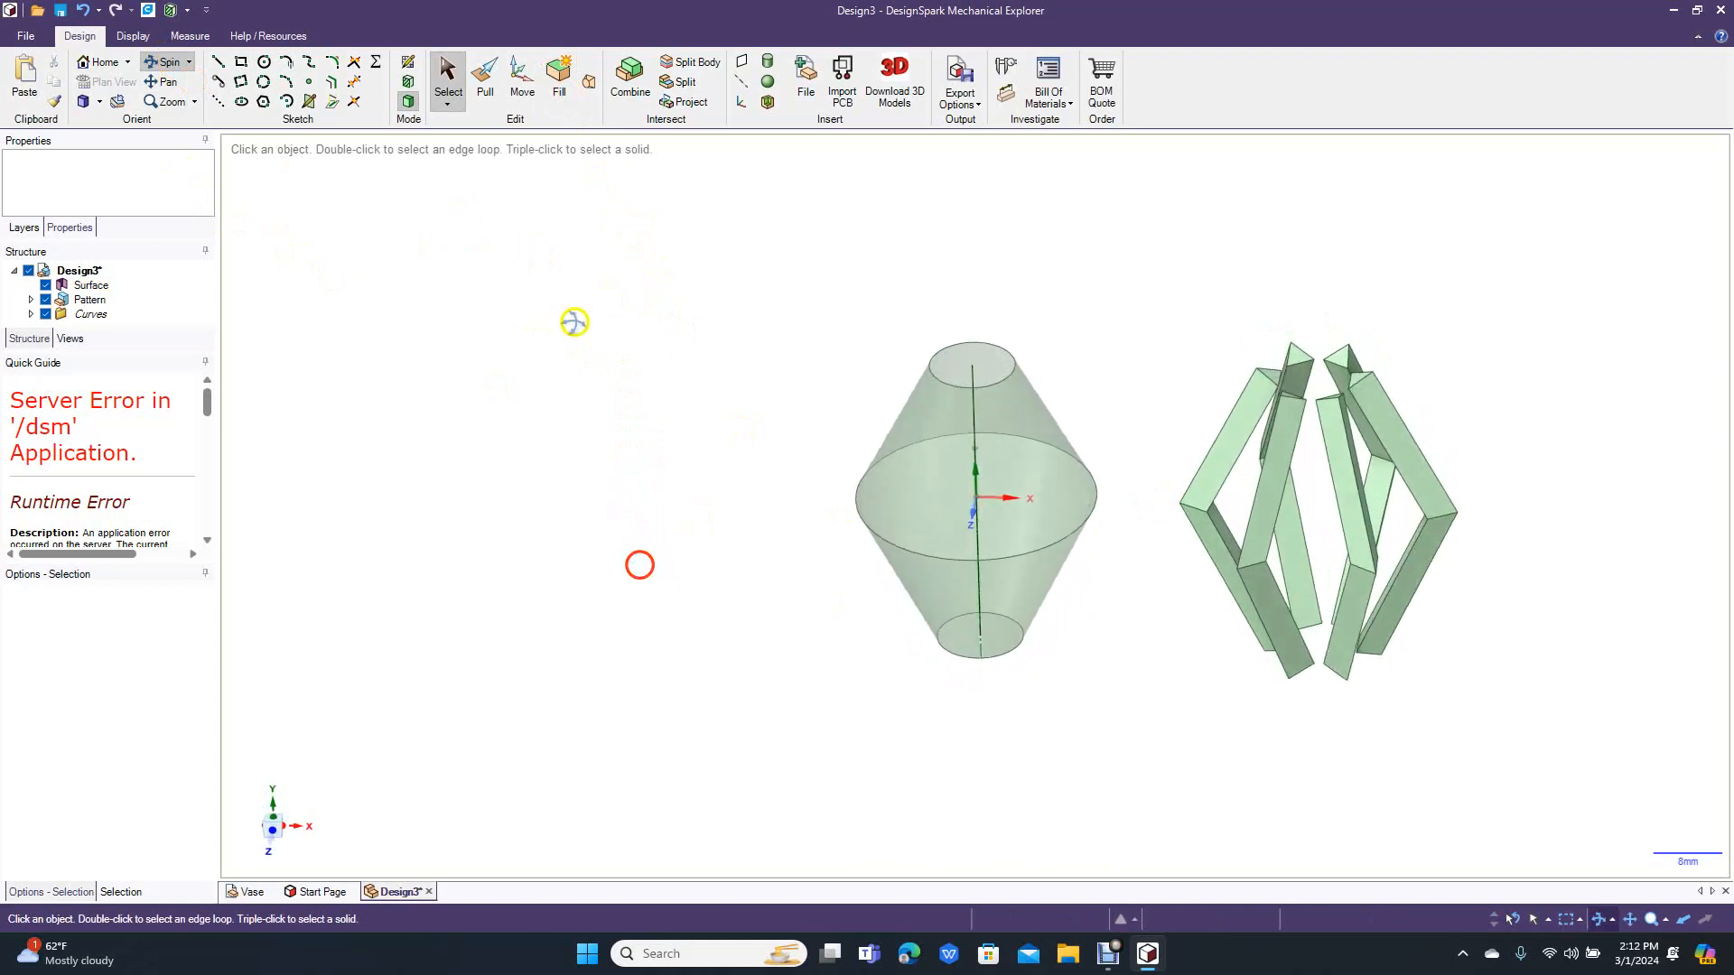
click(448, 79)
click(985, 395)
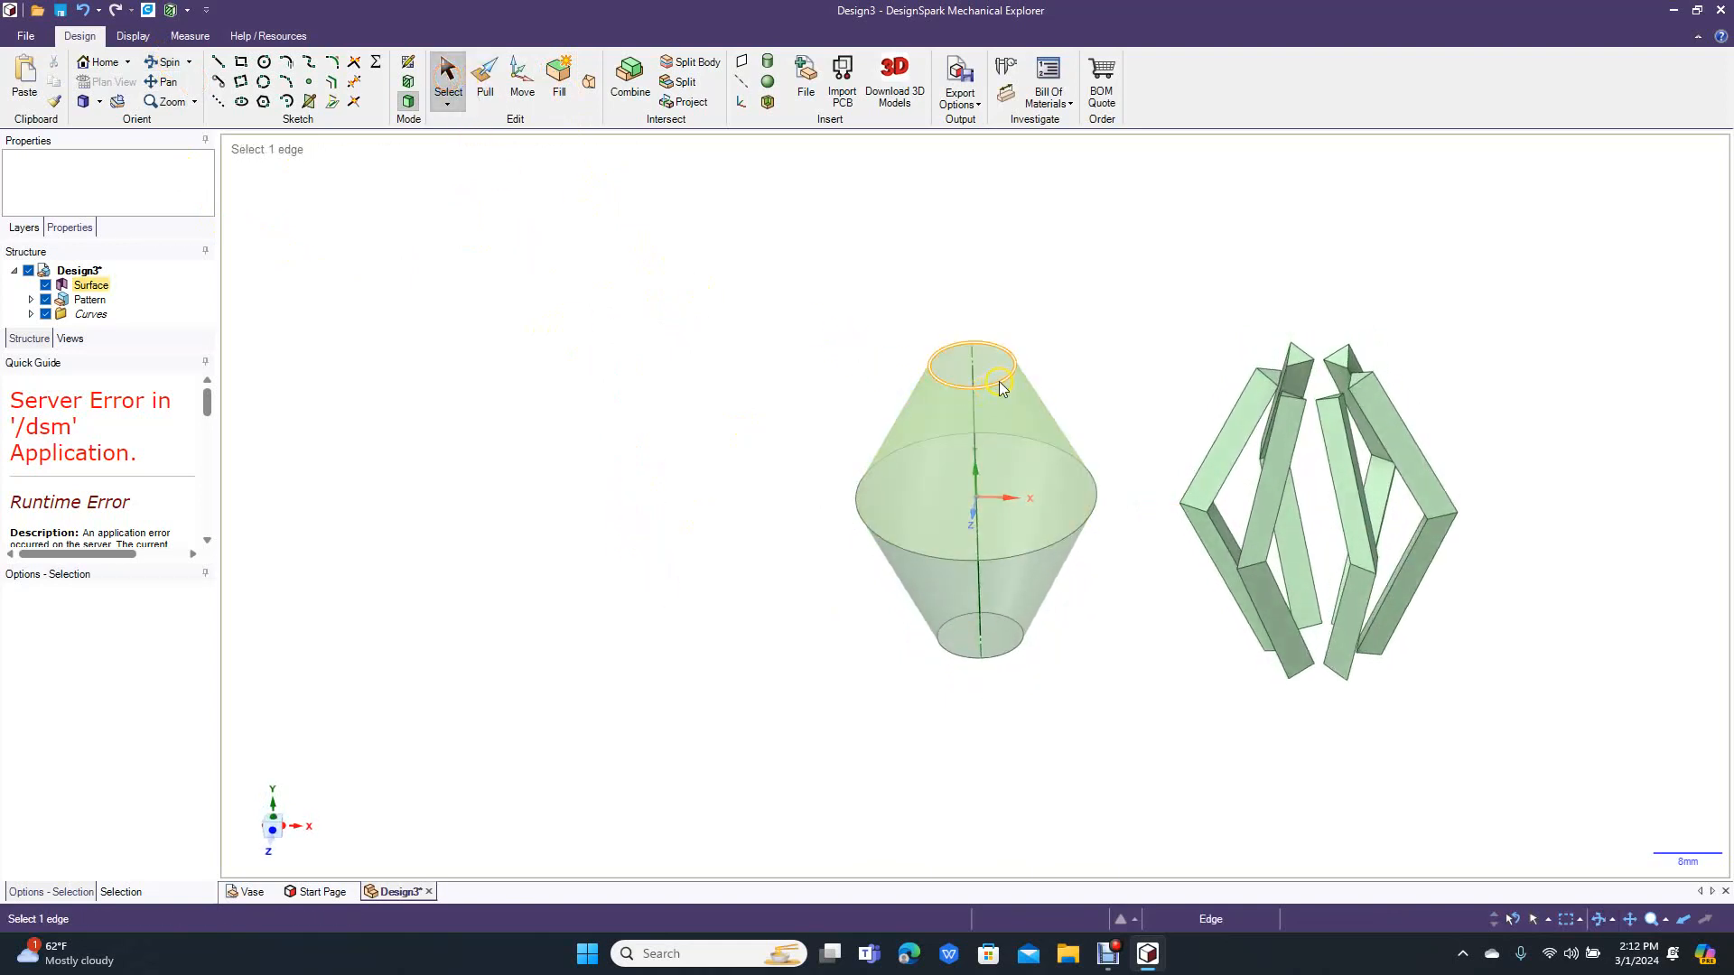
click(558, 83)
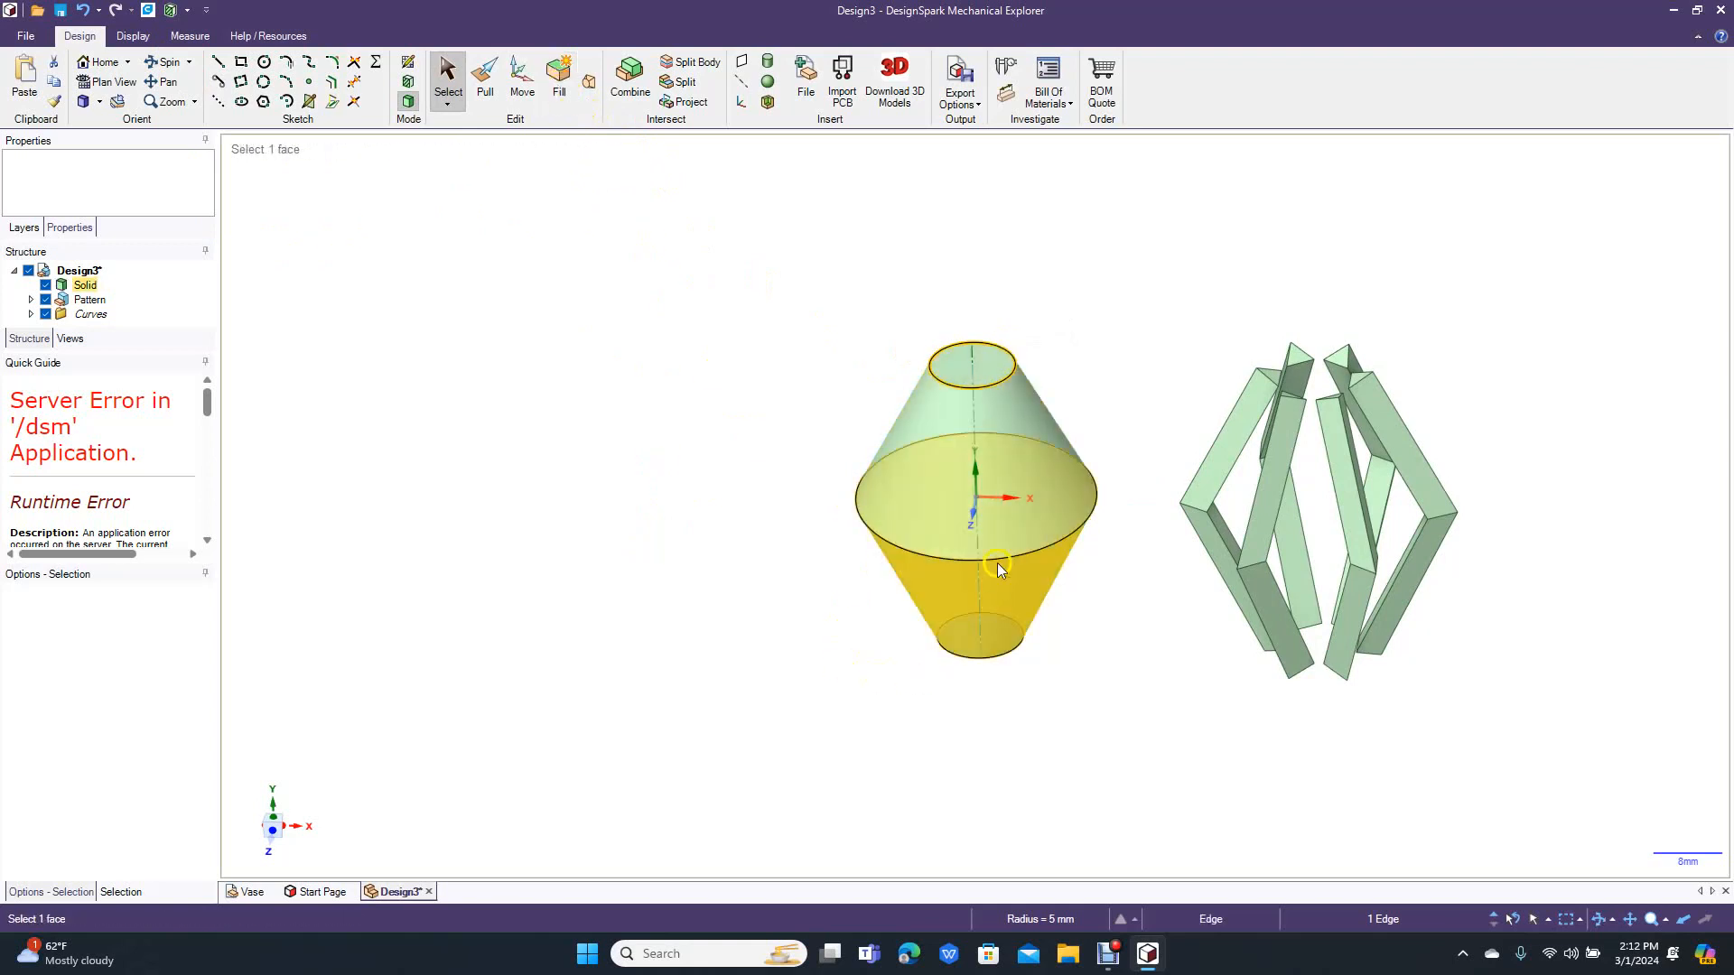
click(701, 366)
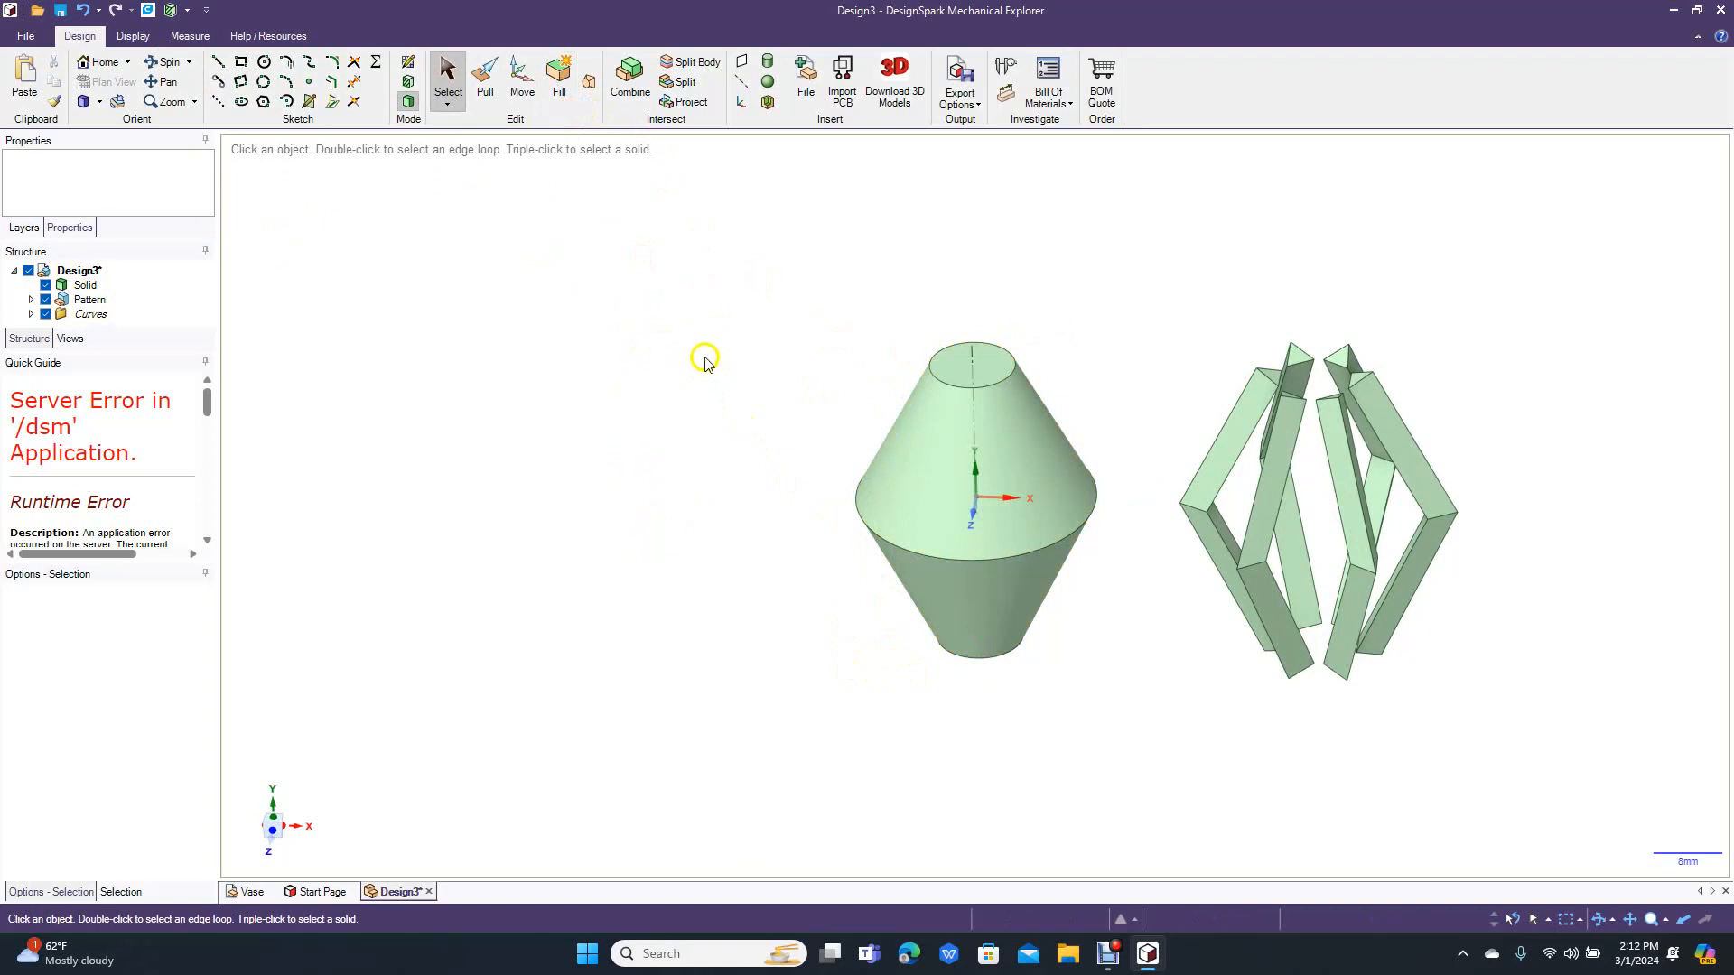
click(101, 104)
click(115, 162)
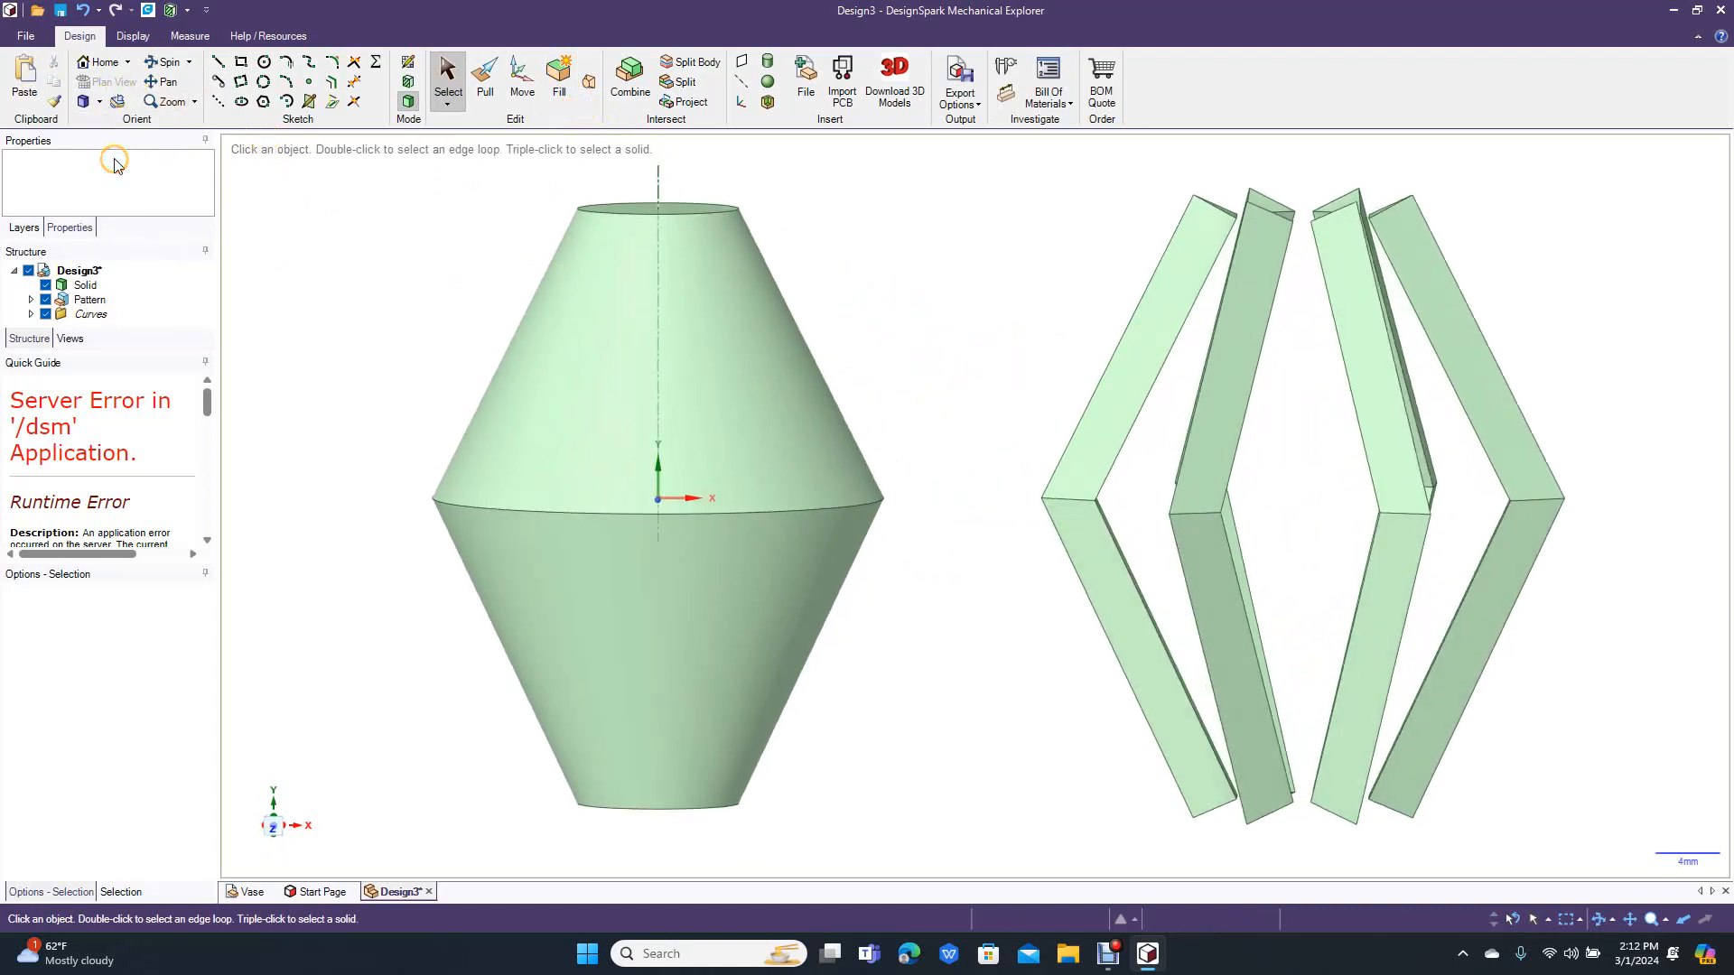
click(611, 394)
key(Escape)
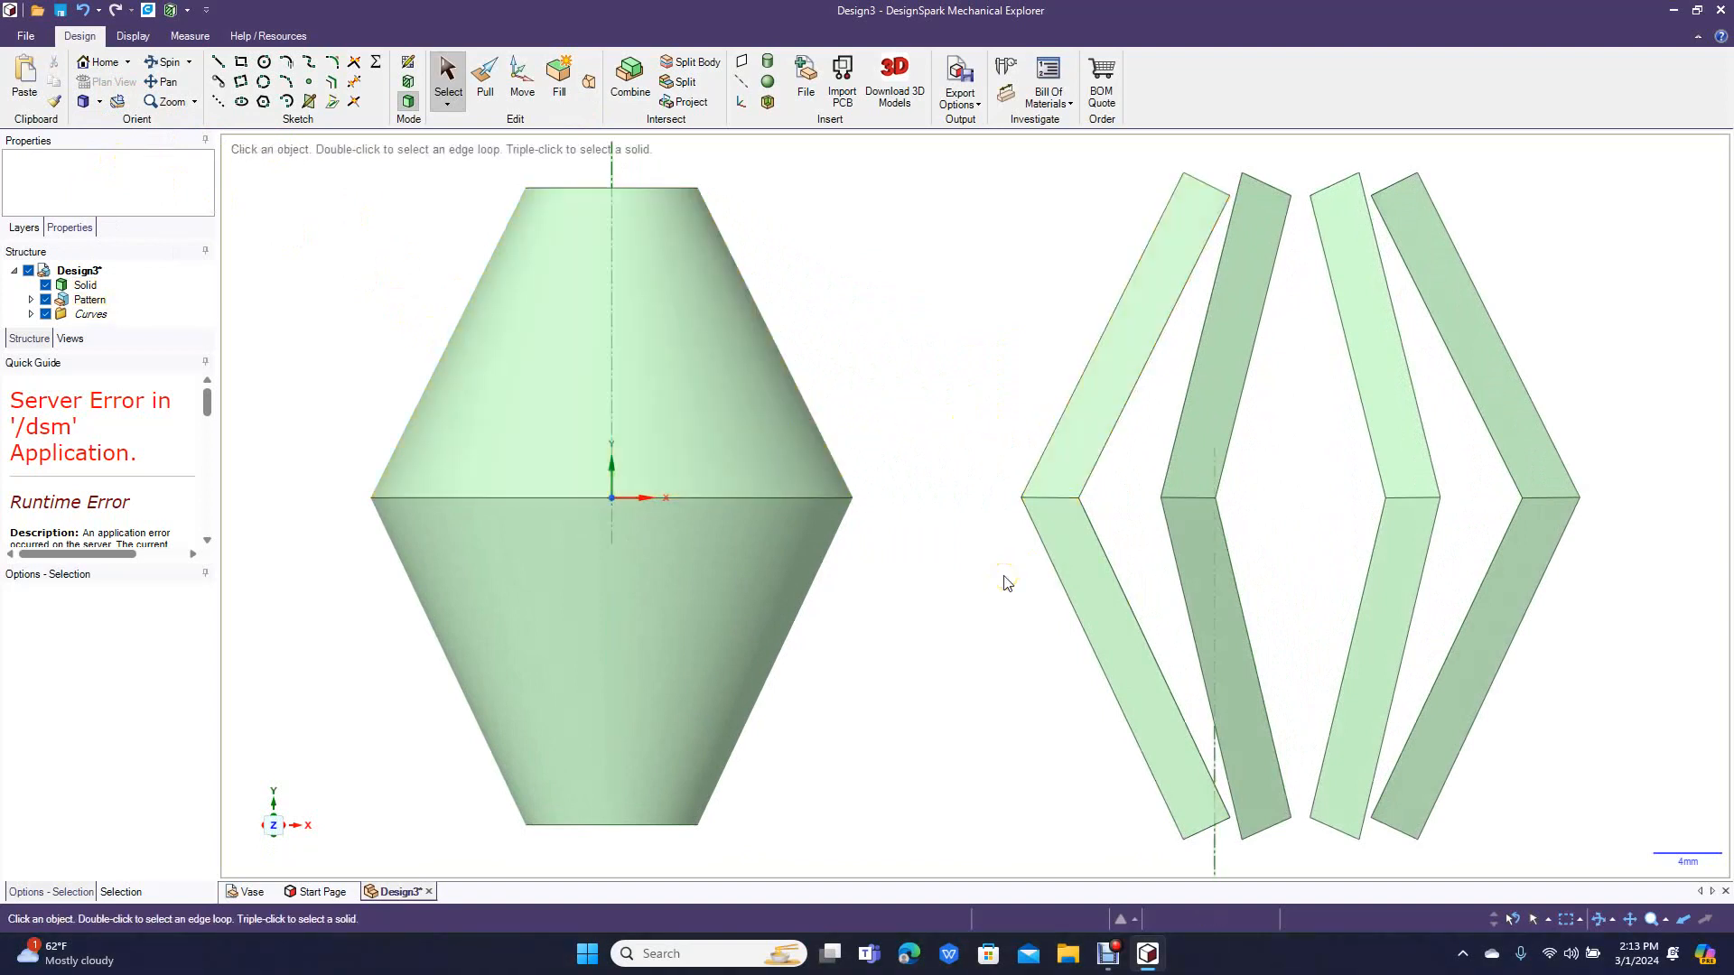
scroll(1008, 582, down, 4)
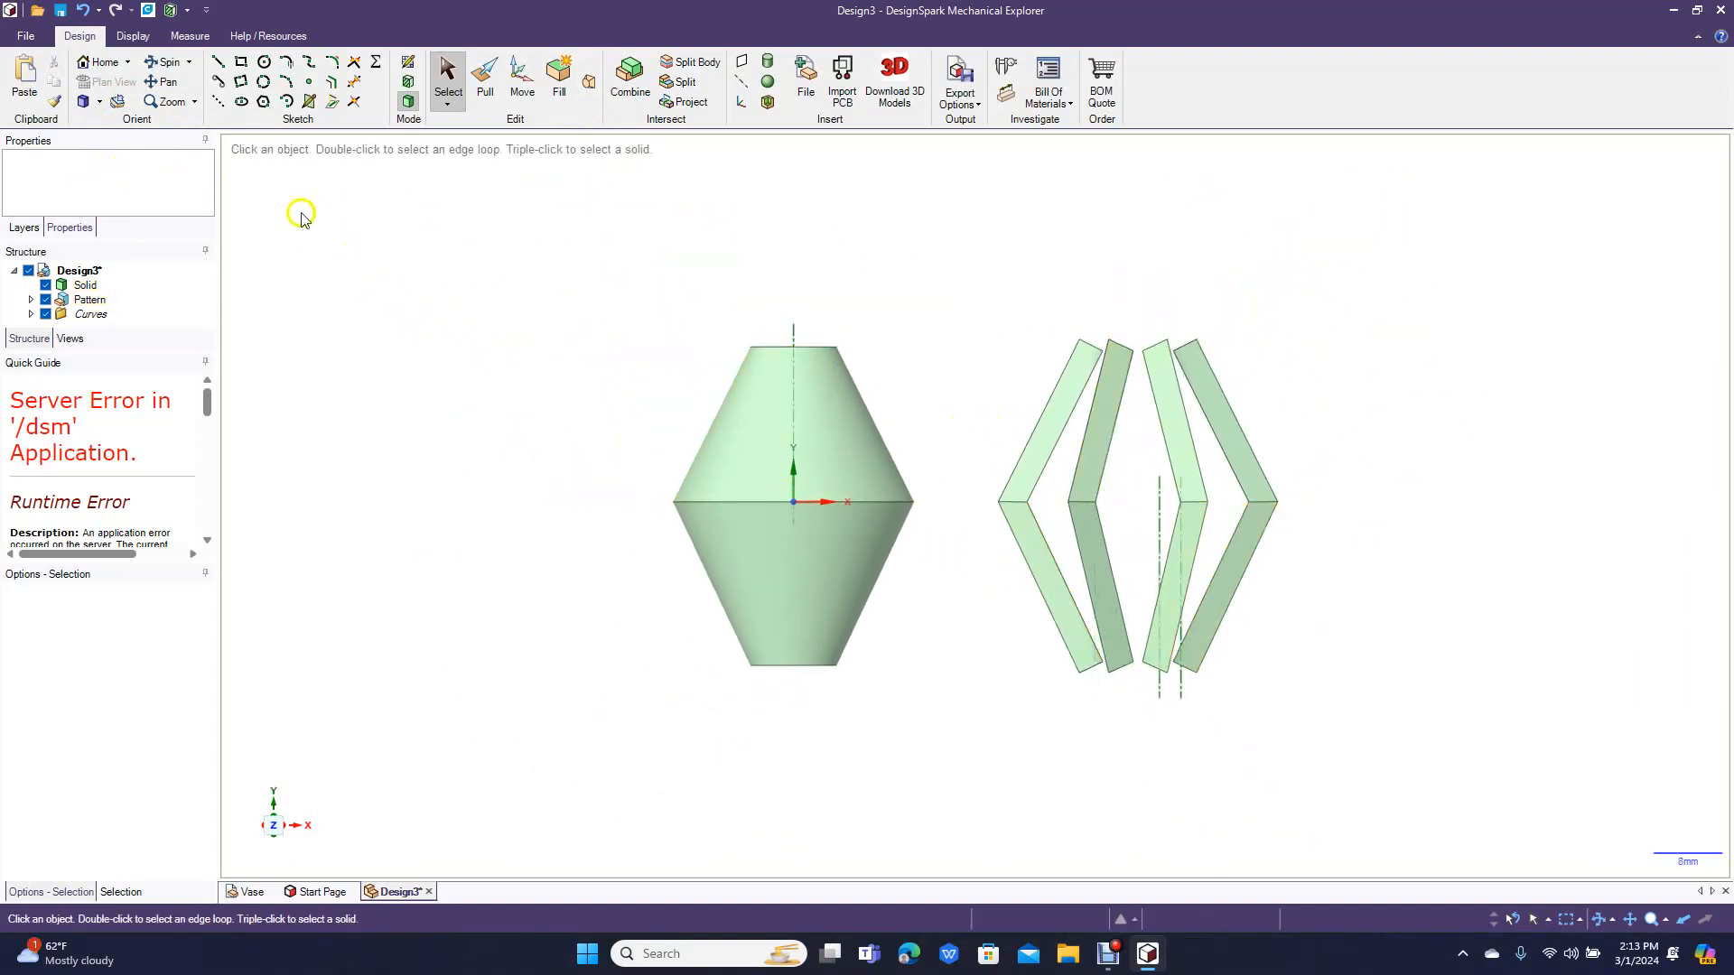
click(165, 61)
drag(360, 186, 365, 310)
click(486, 90)
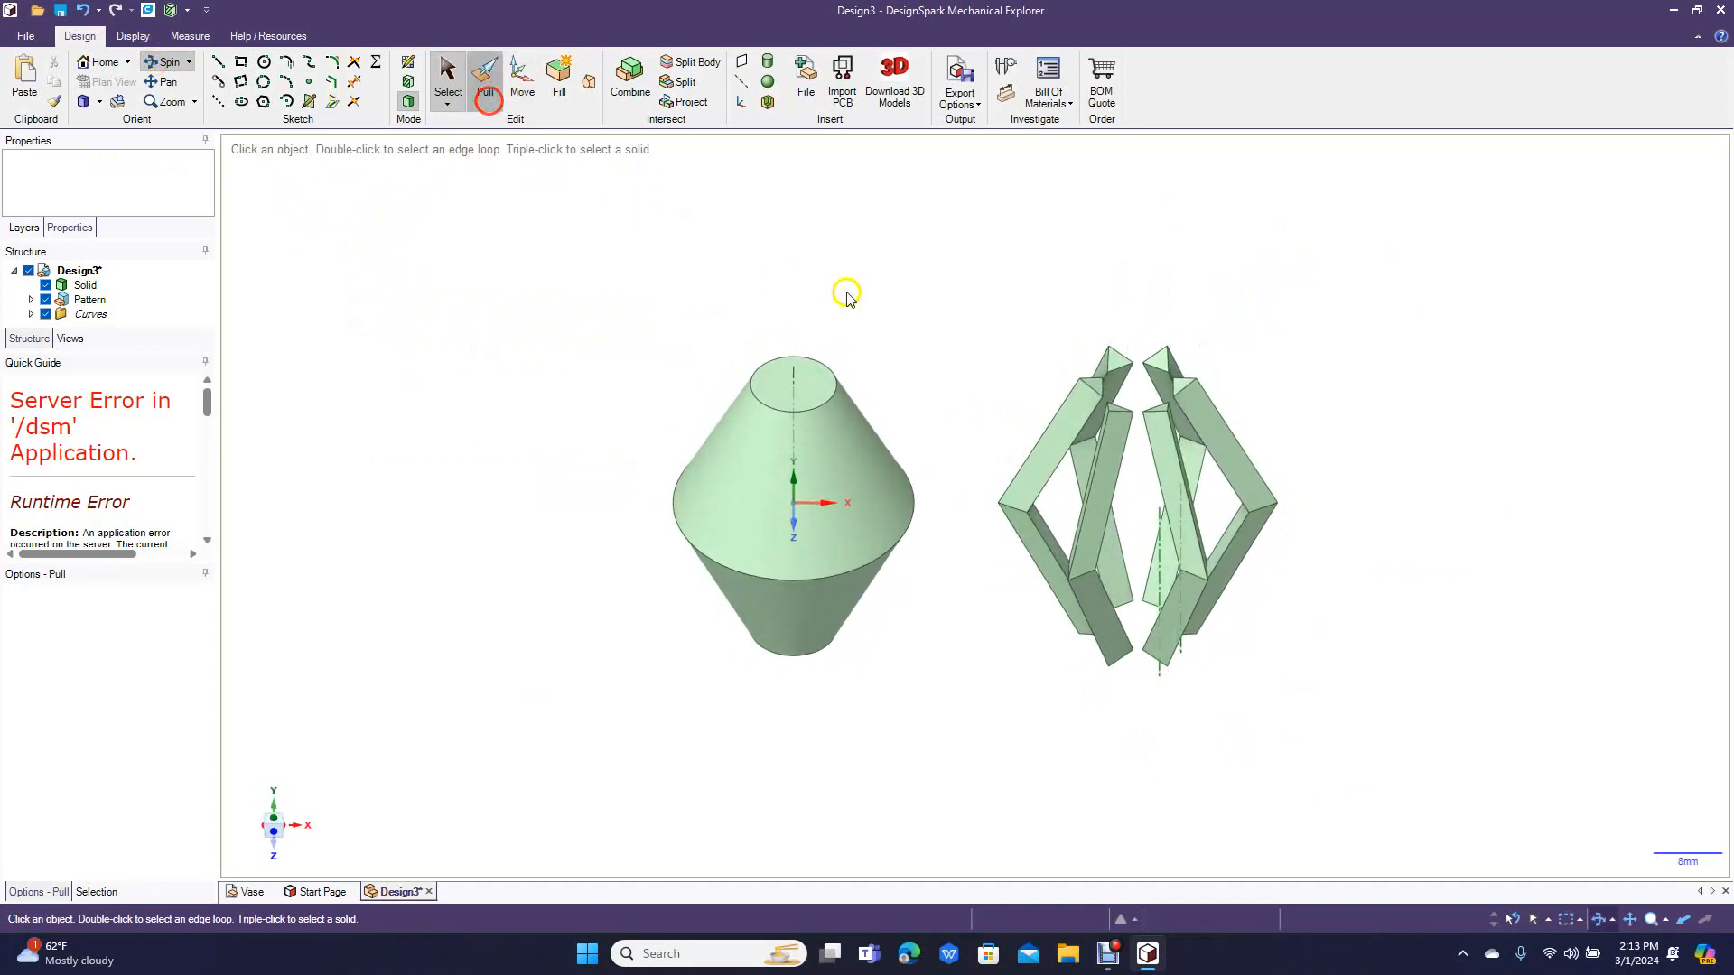
click(822, 379)
drag(818, 380, 820, 392)
key(ctrl+z)
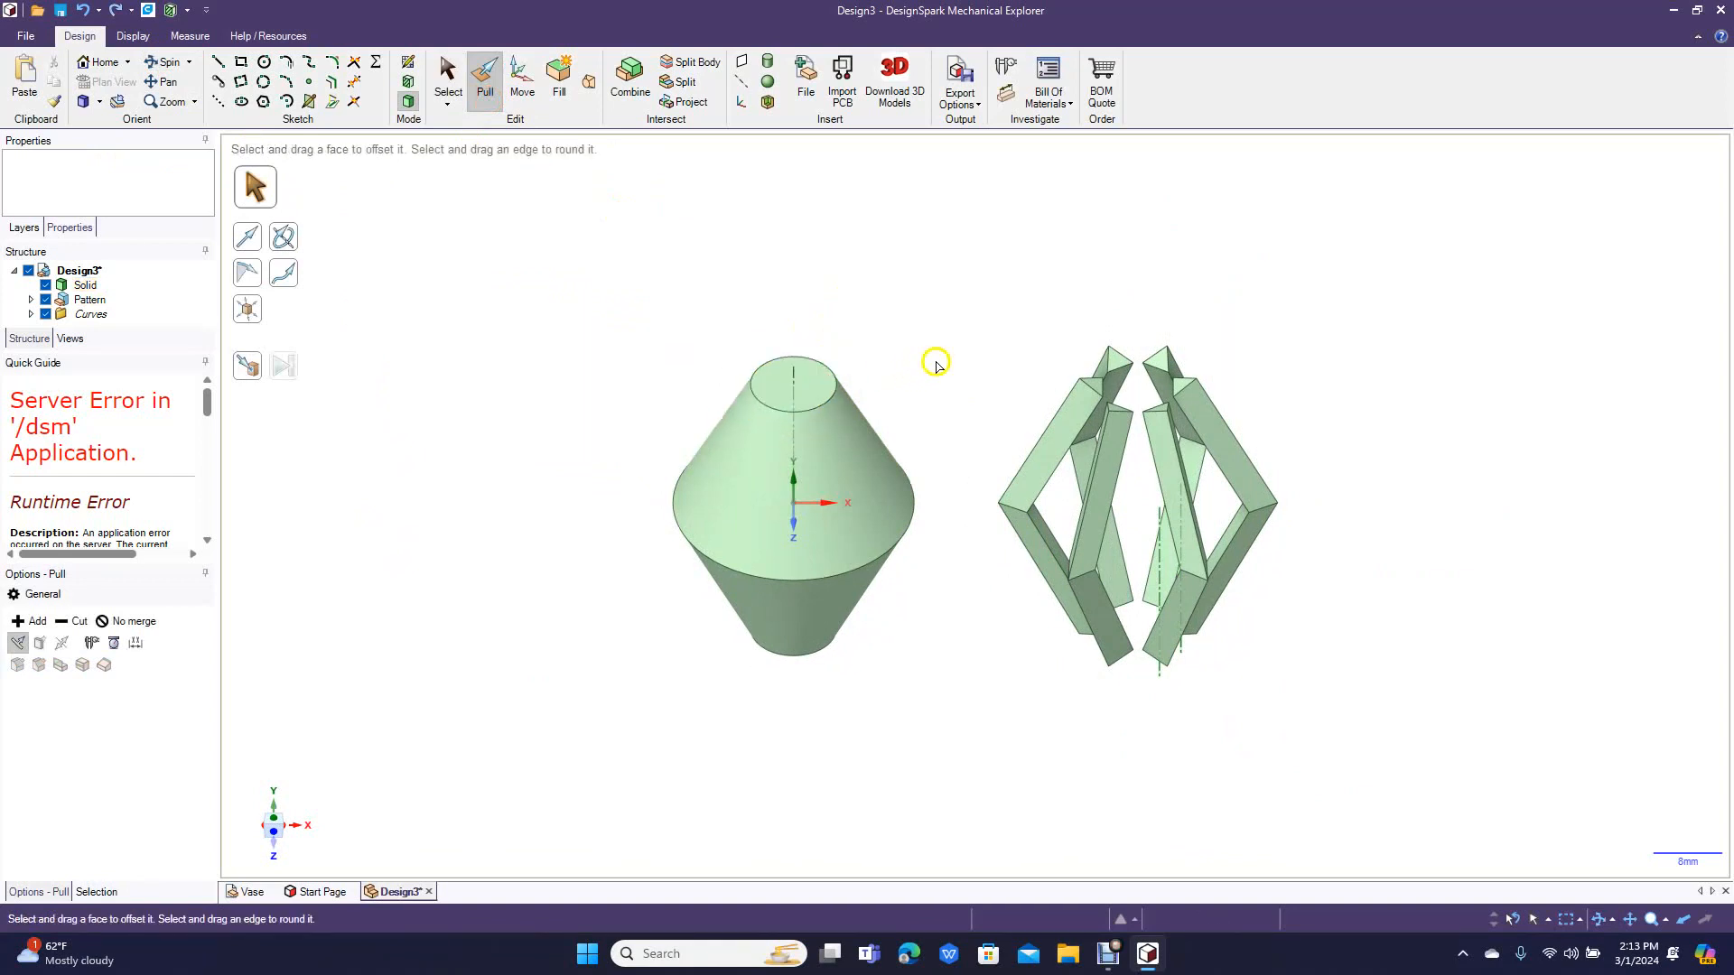
Step: Shell the revolved body to a 0.5 mm wall, opening it at the upper circular face
click(767, 102)
click(785, 408)
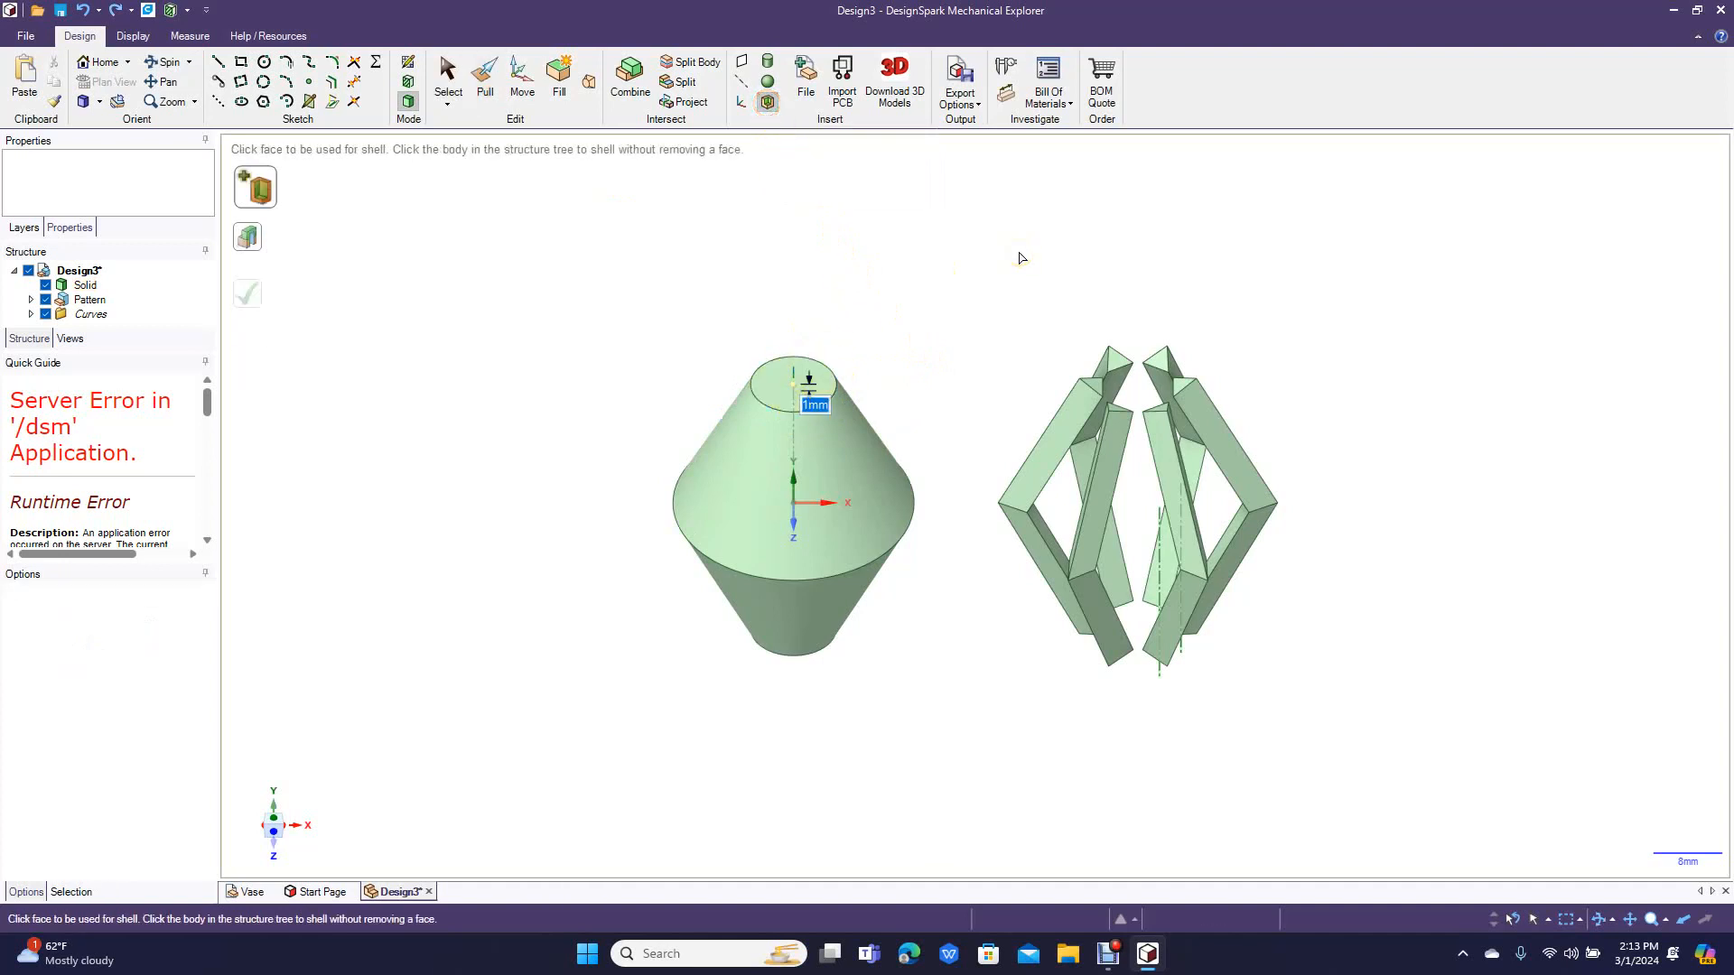
text(.5)
click(1011, 289)
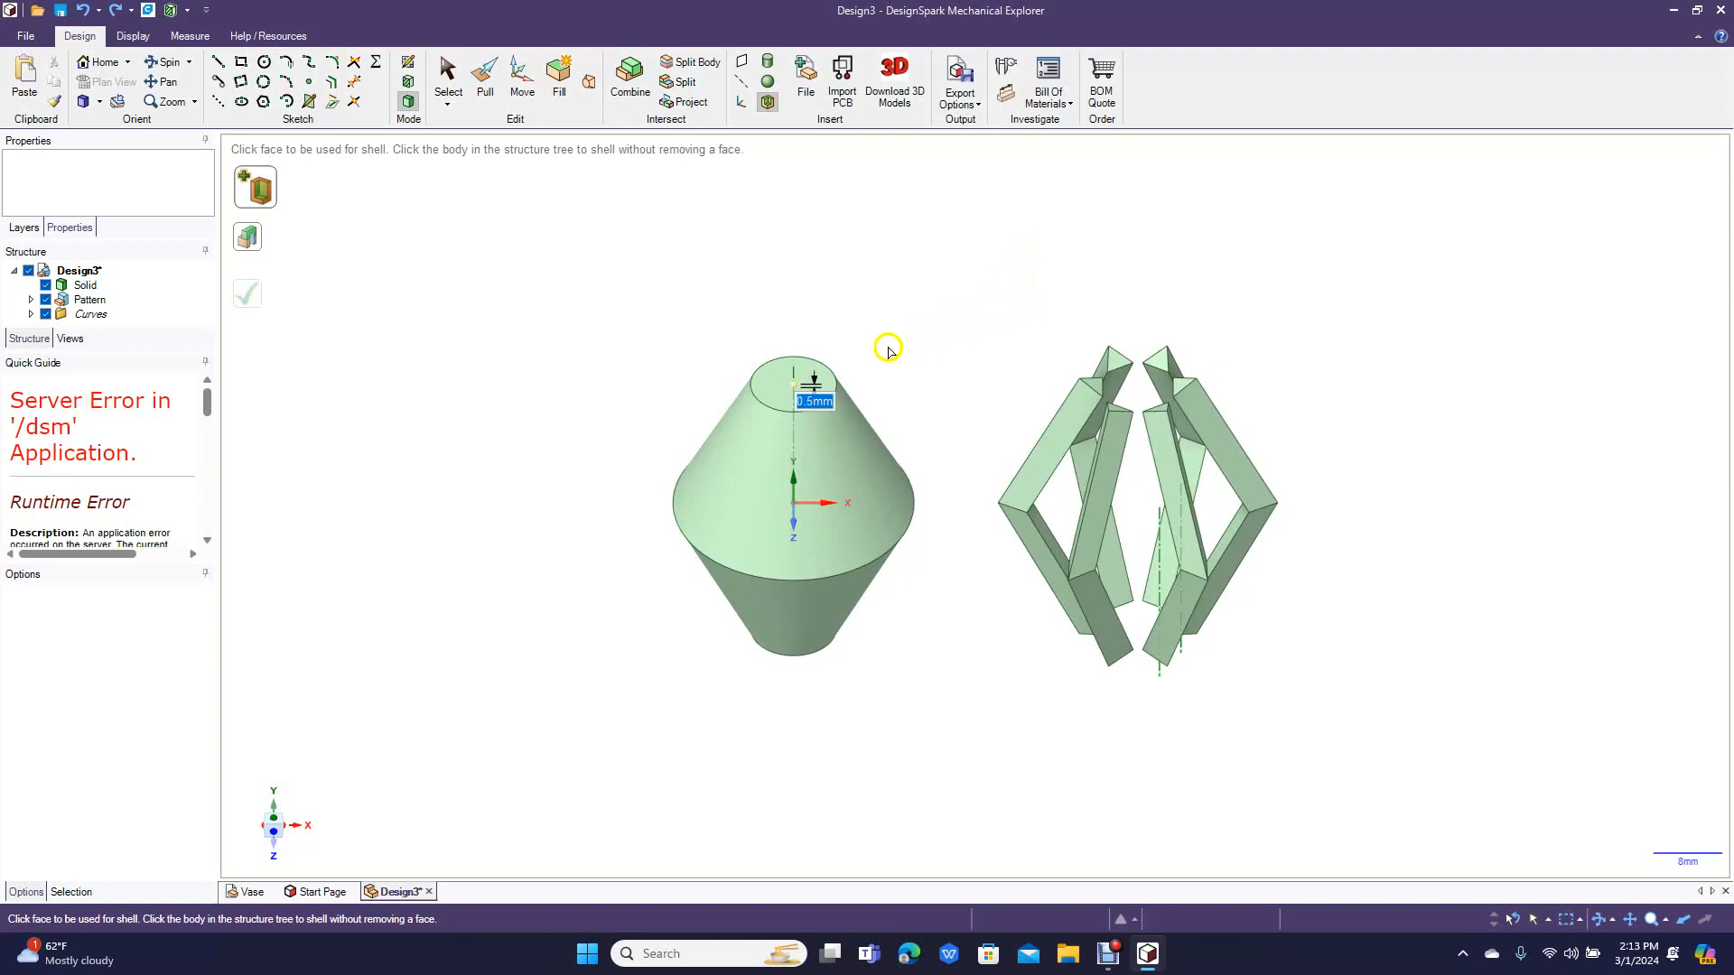
click(781, 386)
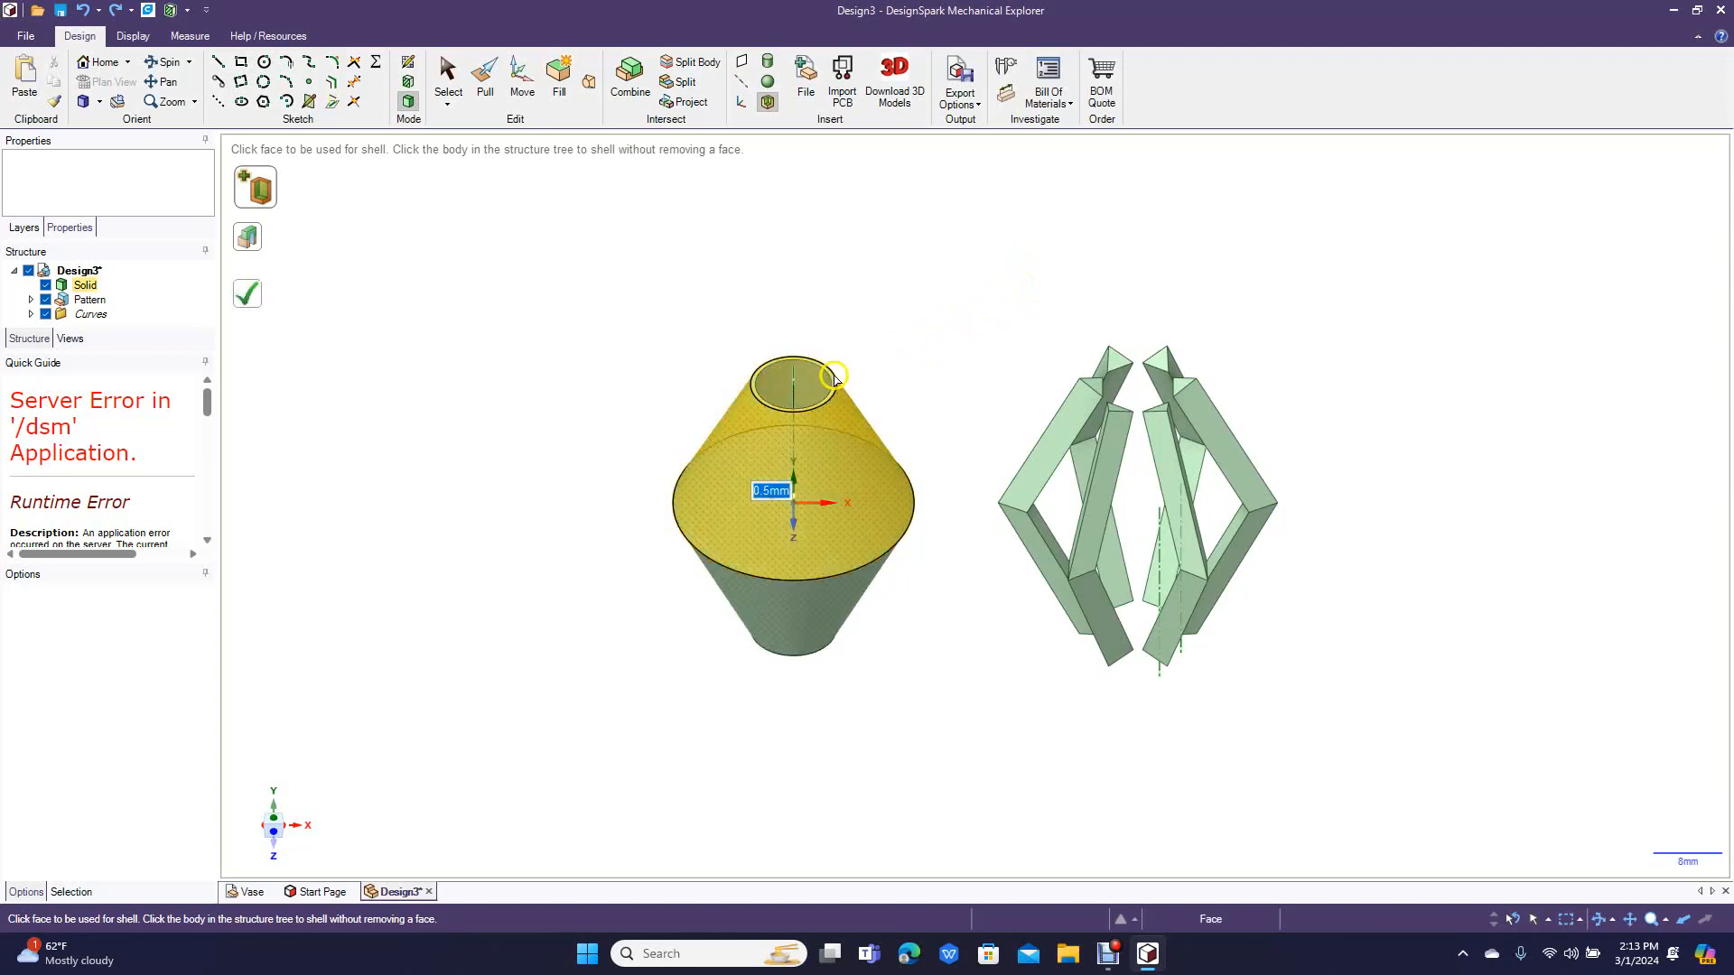
click(161, 66)
drag(507, 310, 518, 224)
drag(479, 57, 513, 336)
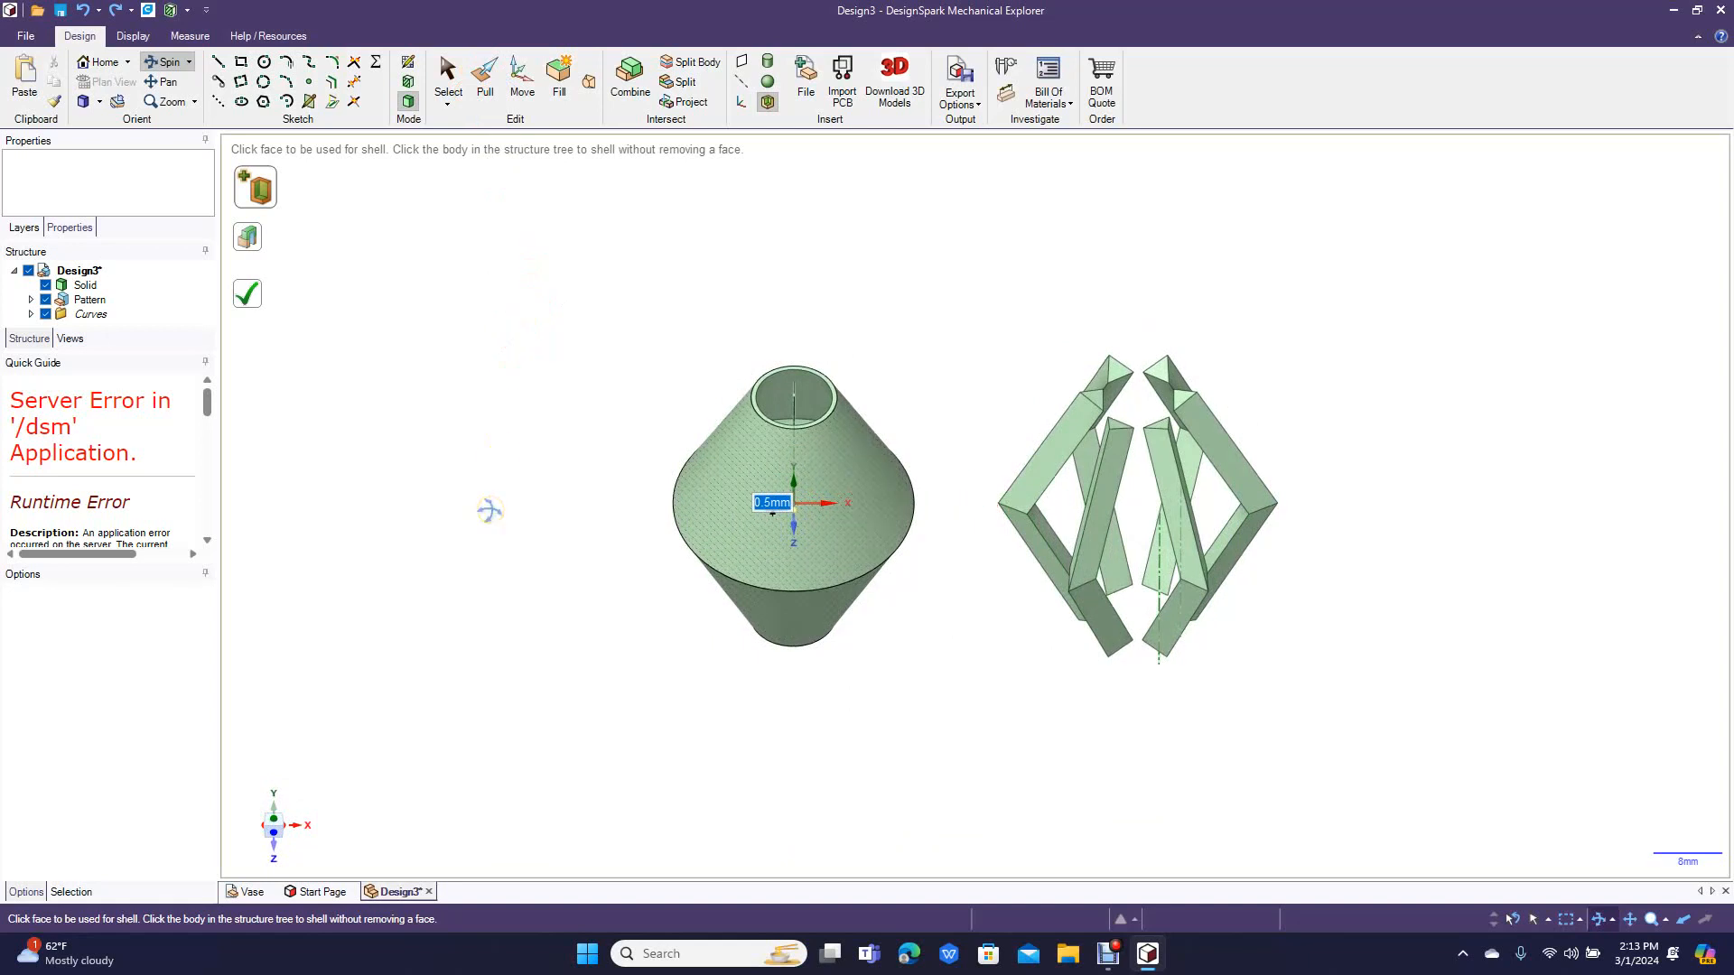
click(804, 524)
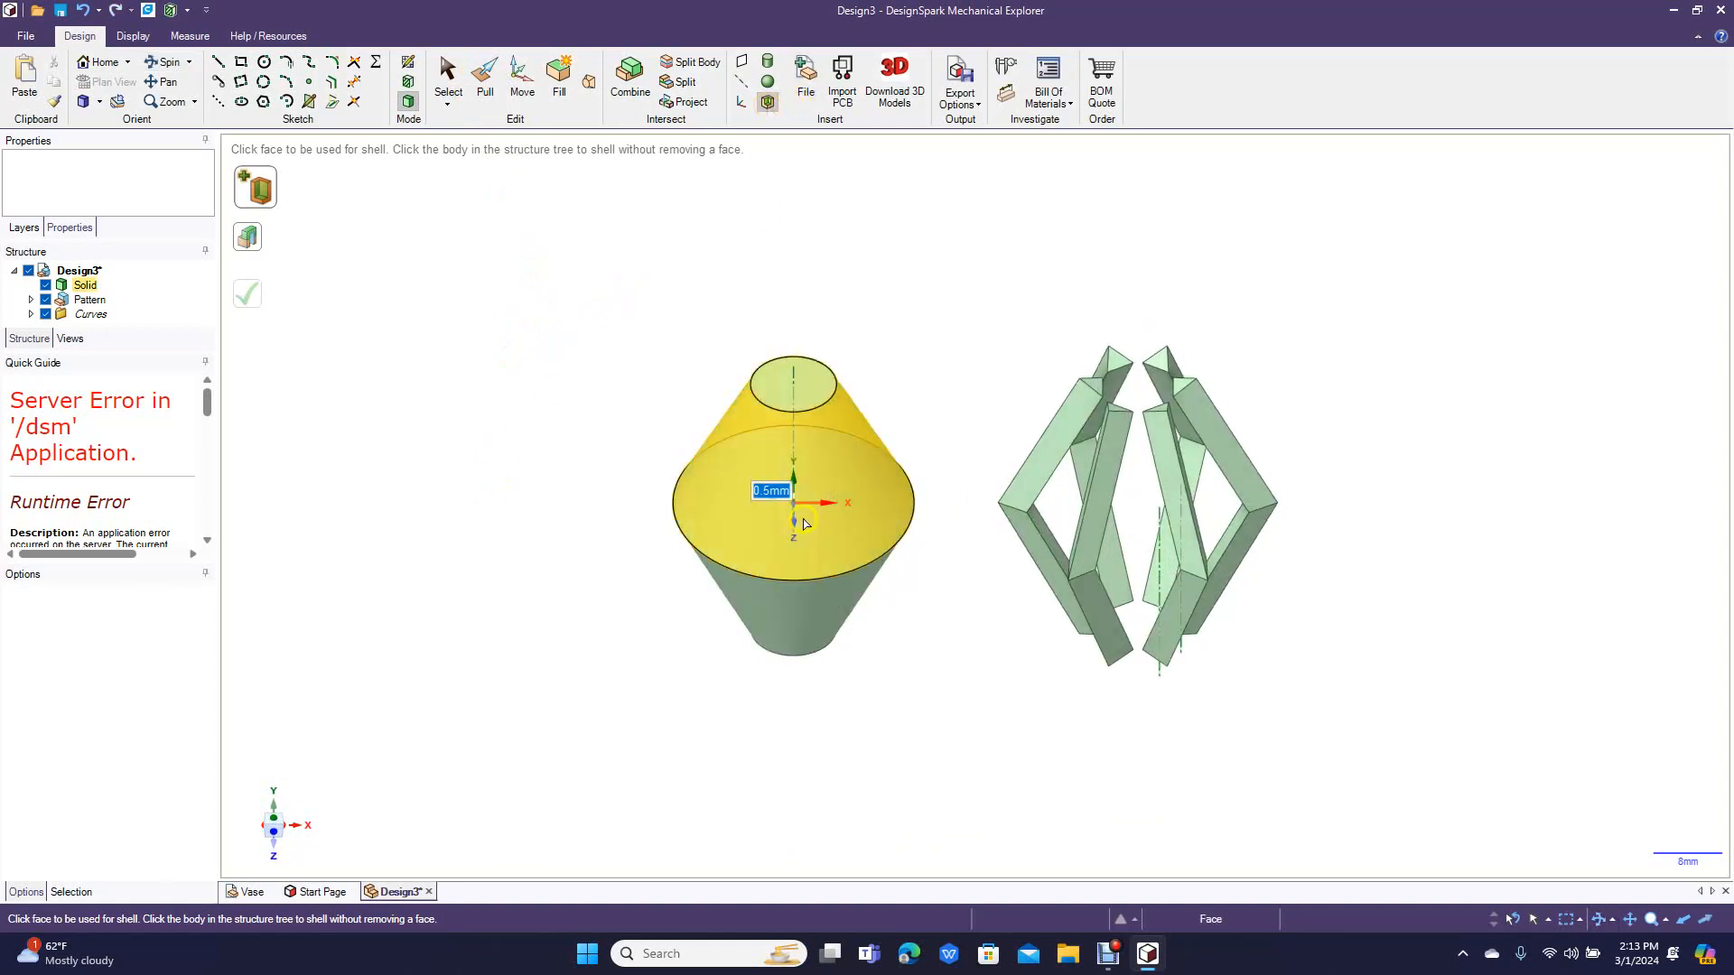
Step: Shell the revolved body to a 1 mm wall, opening it at the upper circular face
click(783, 375)
text(1)
key(Return)
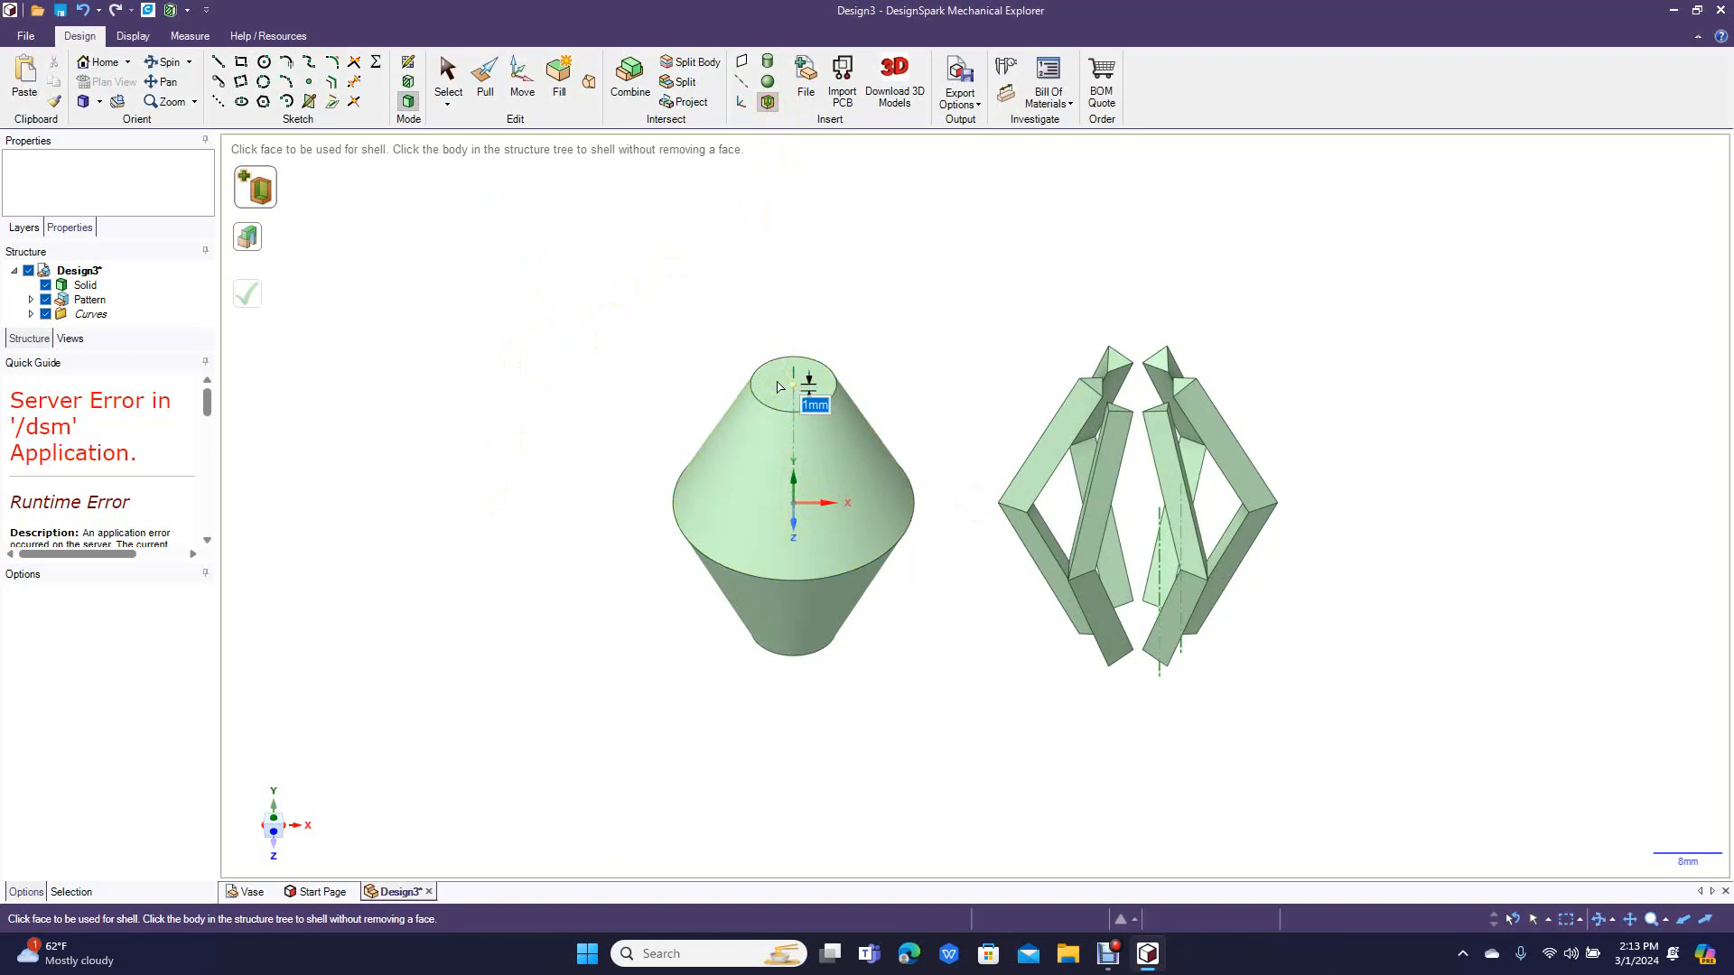
click(778, 386)
click(621, 513)
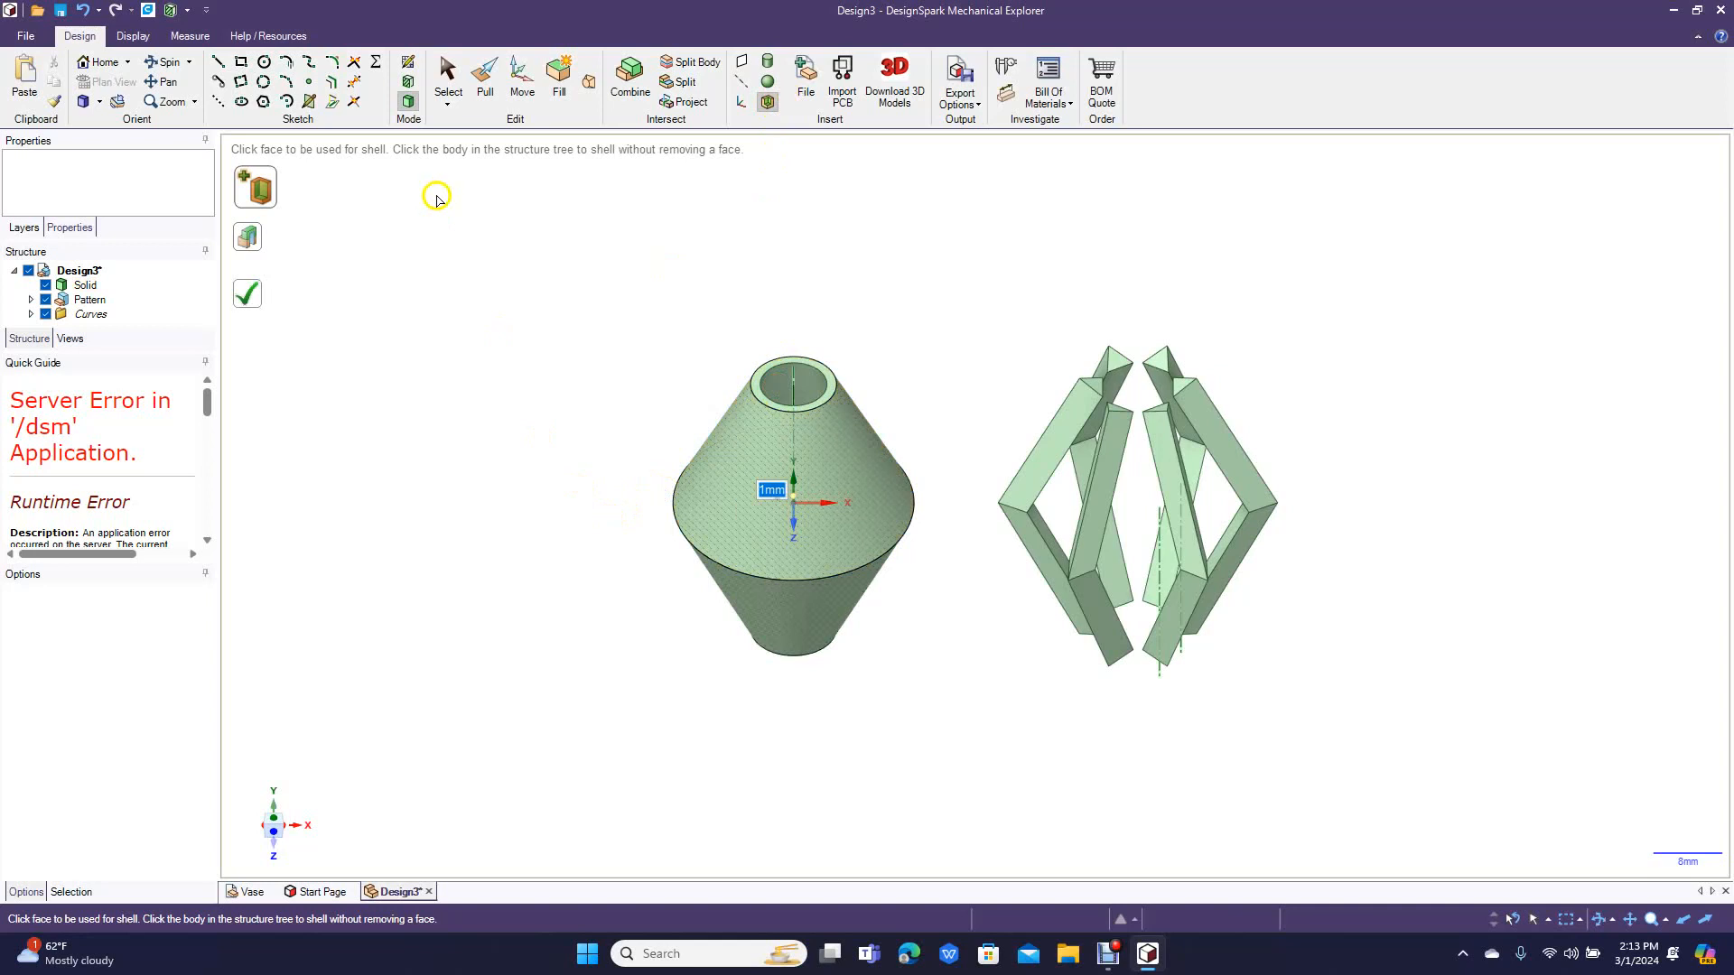
click(446, 73)
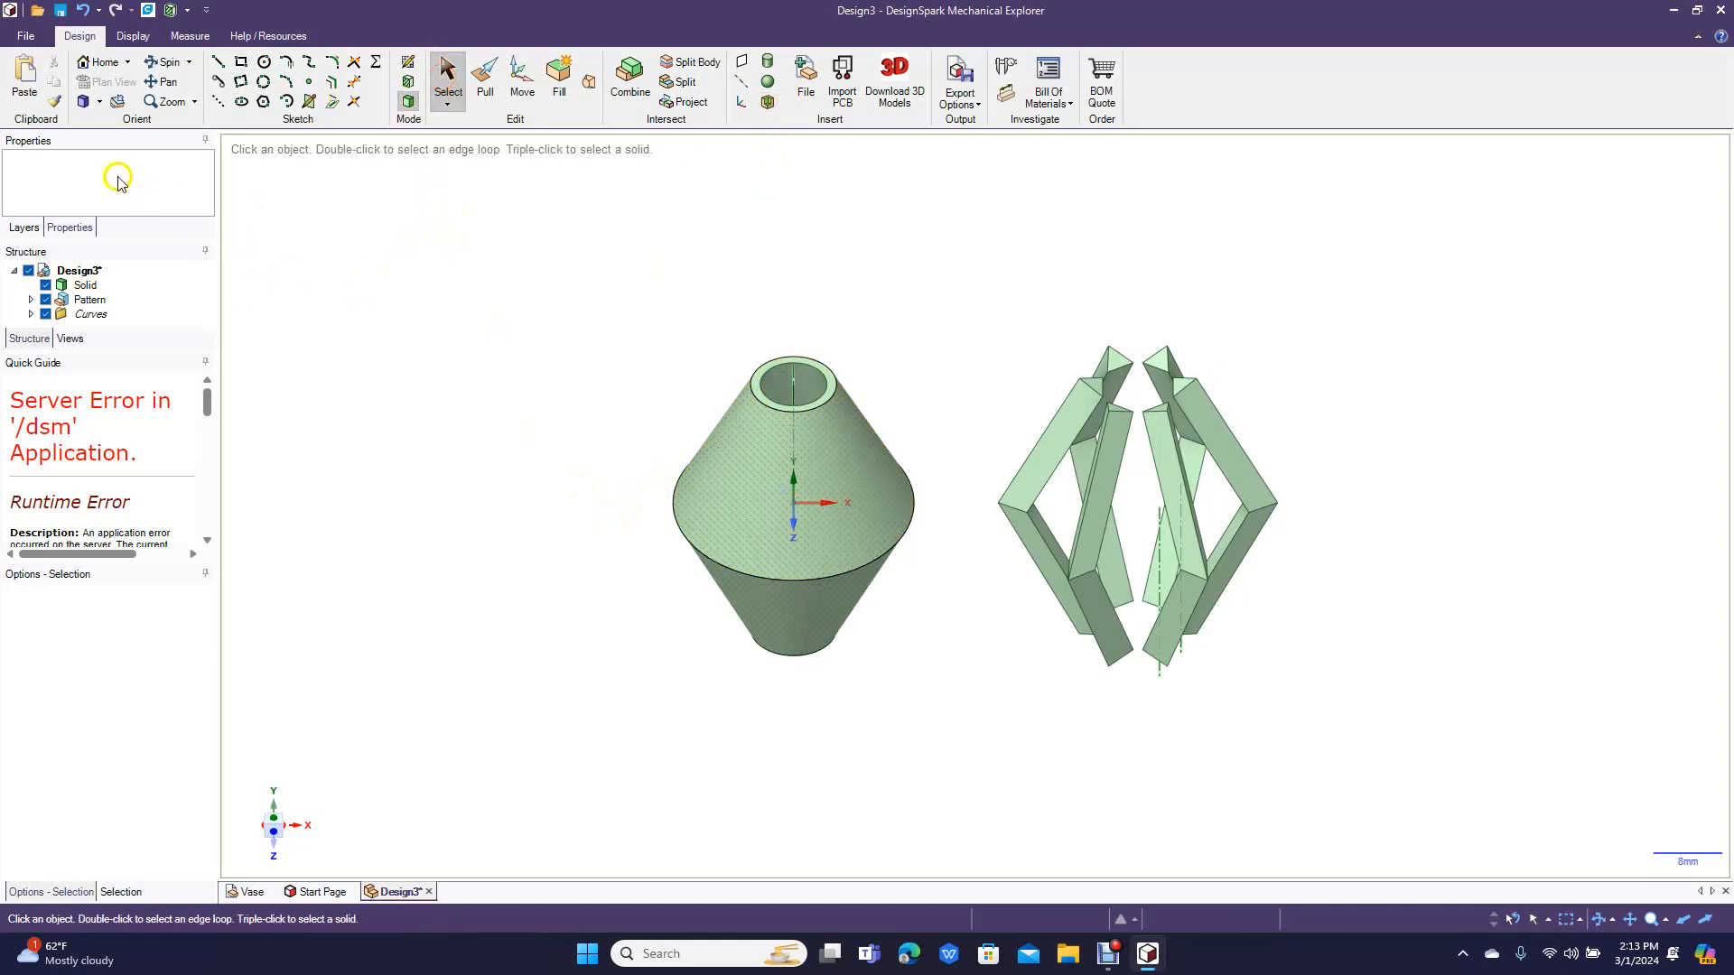
Step: Move all six patterned ribs 40 mm back along the negative X axis onto the shelled body
click(100, 106)
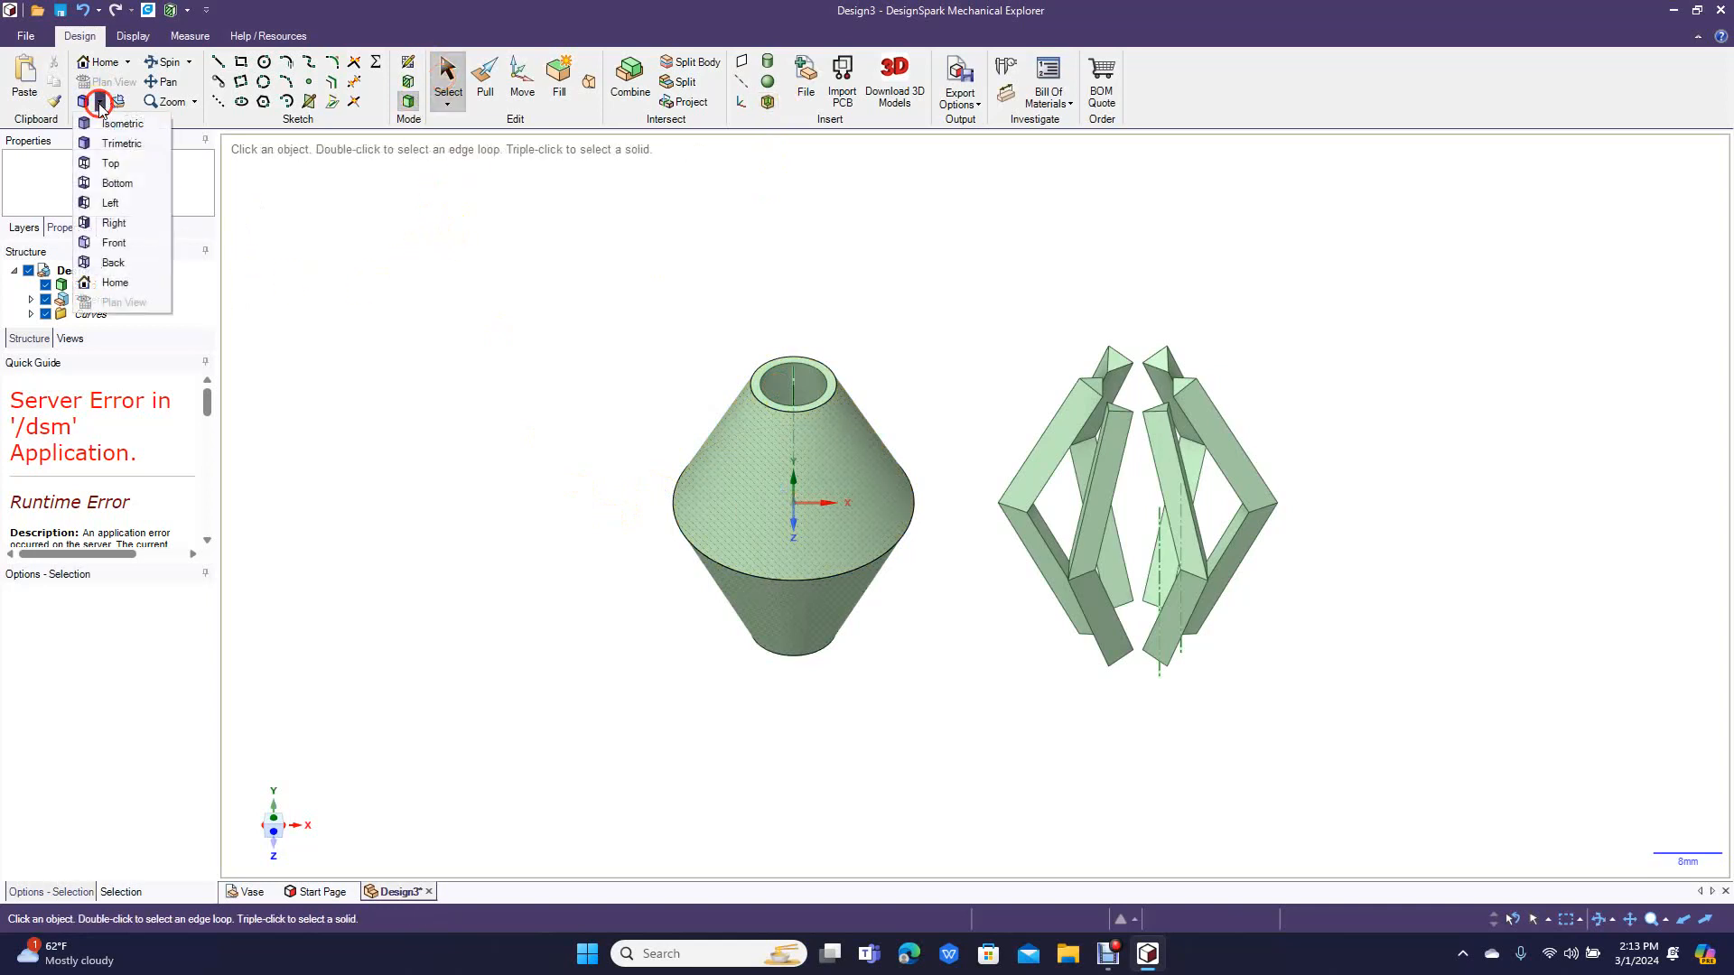
click(115, 145)
click(510, 427)
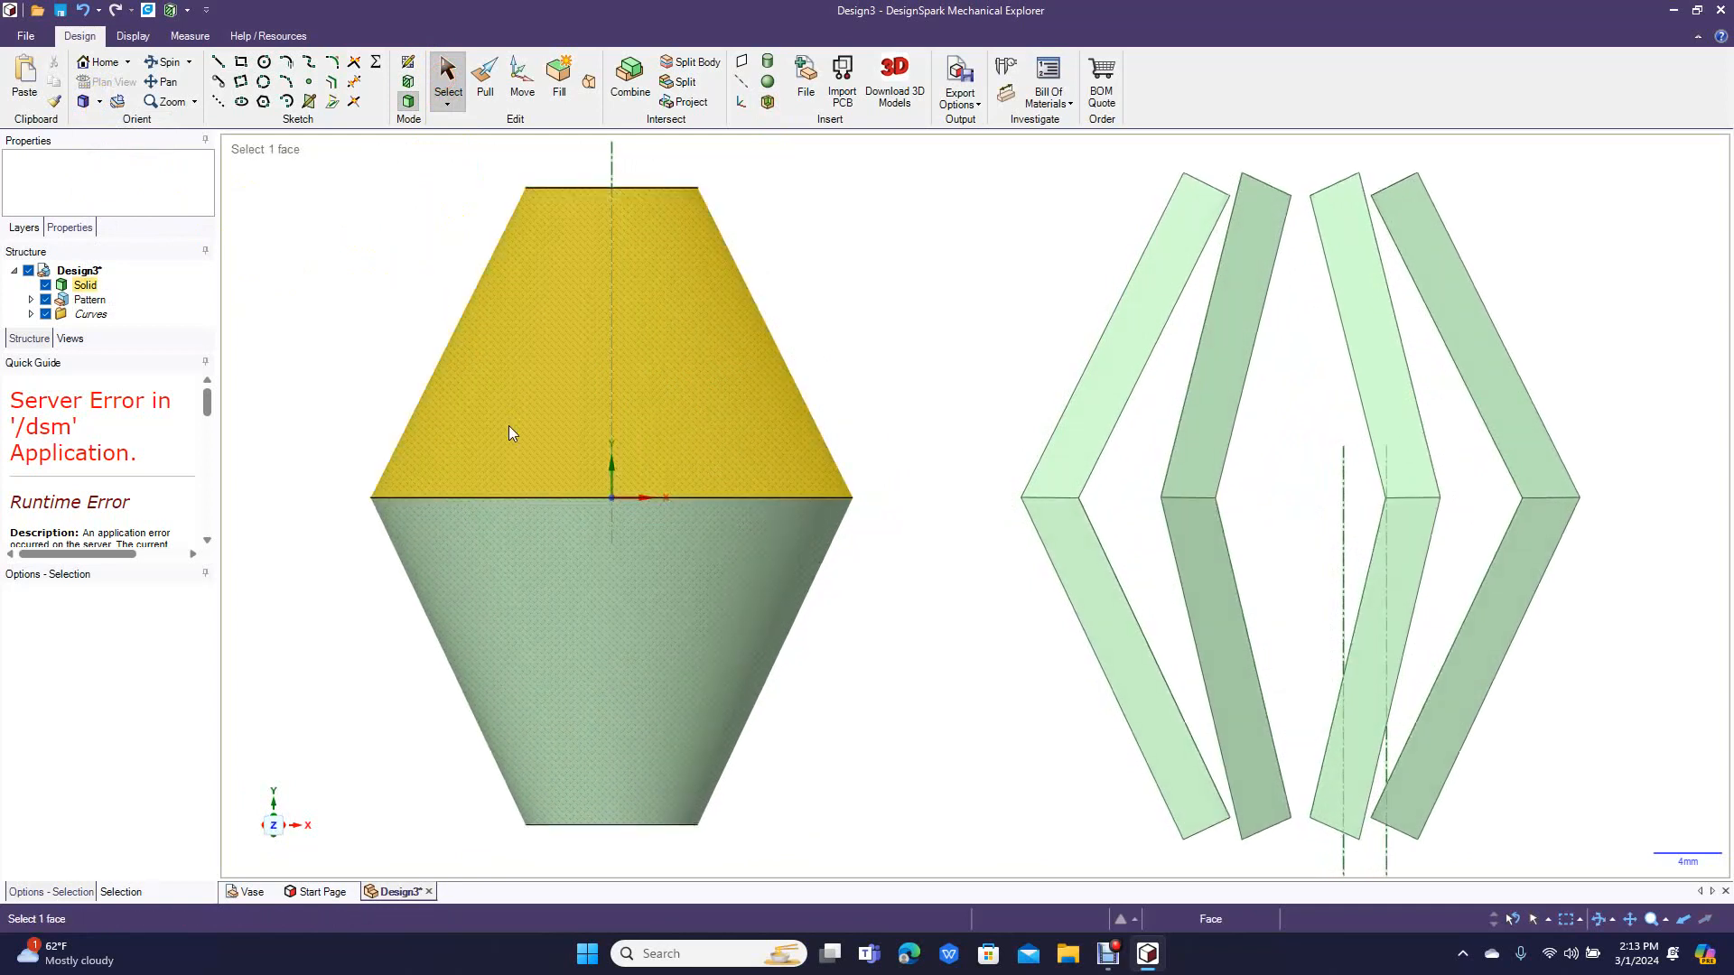
scroll(509, 431, down, 3)
click(637, 446)
drag(940, 296, 1359, 759)
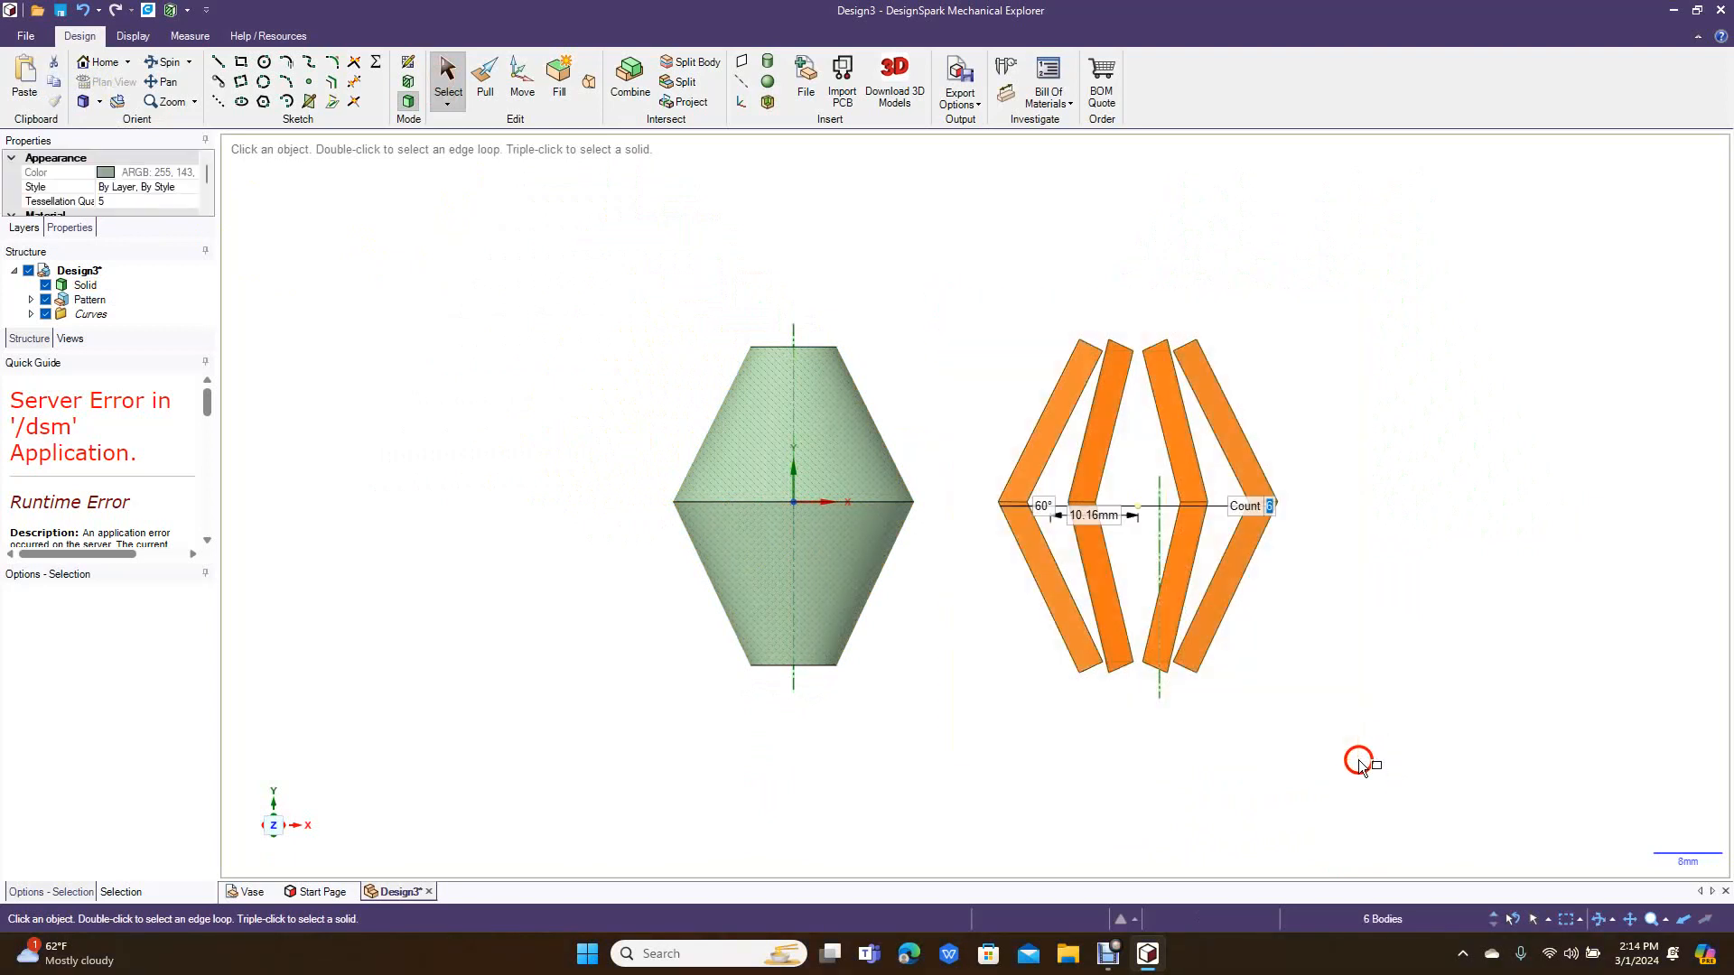
click(520, 81)
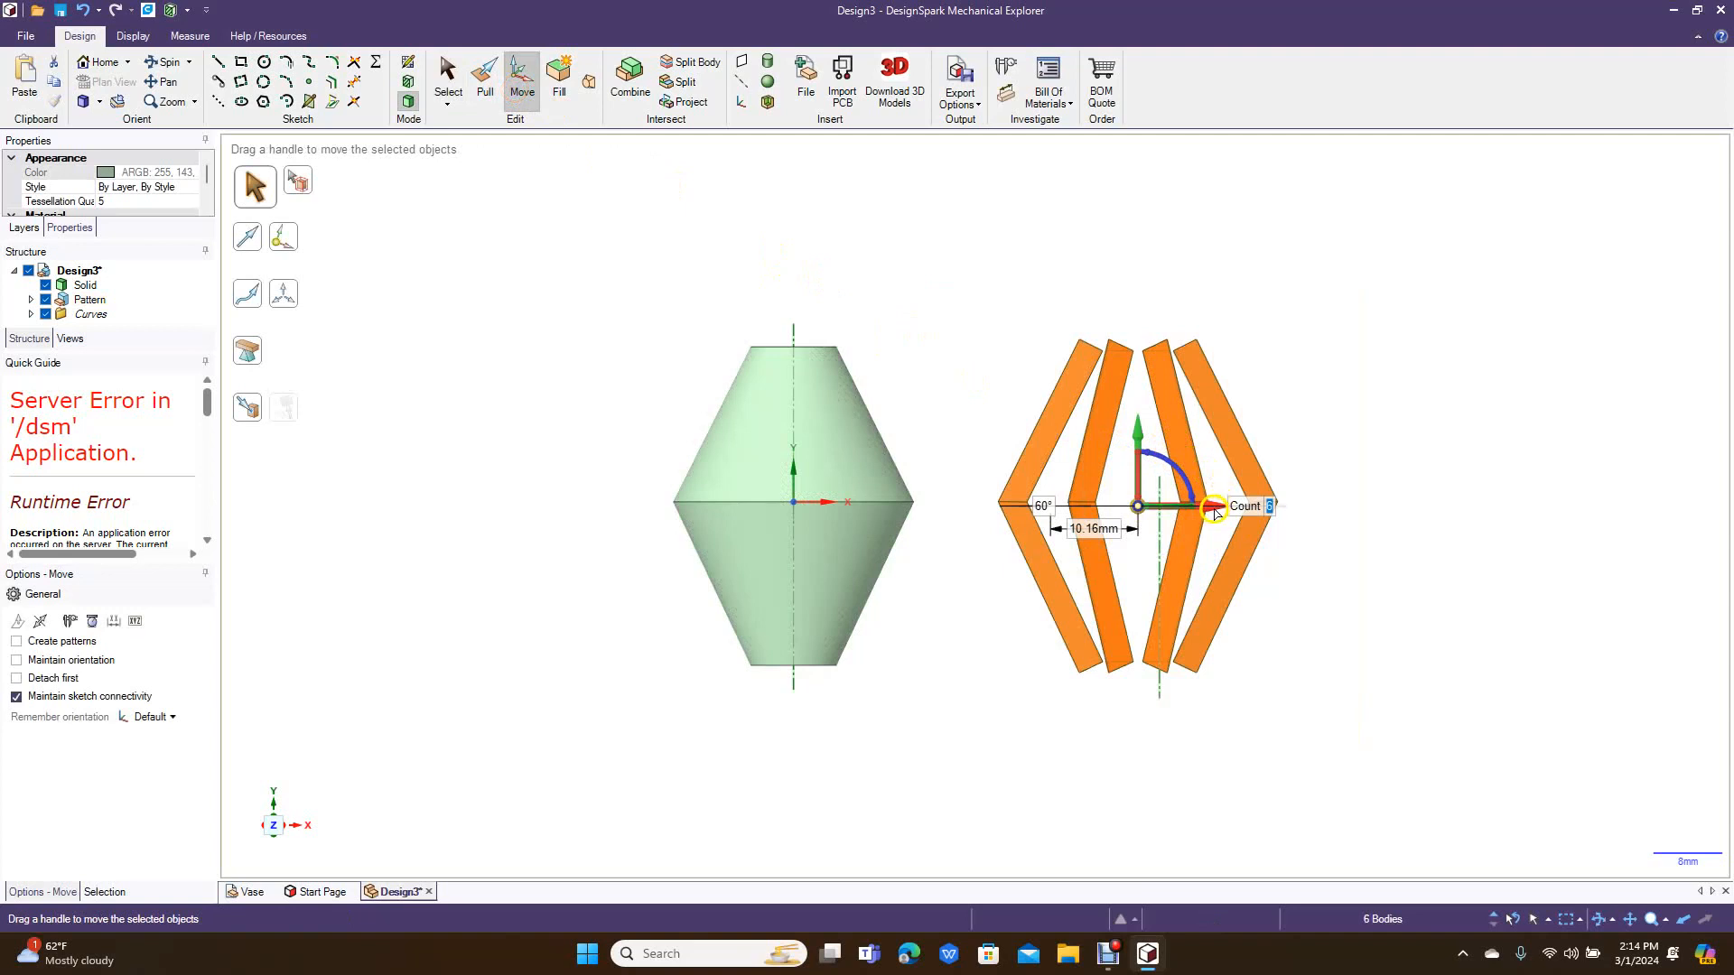
drag(1211, 510, 868, 549)
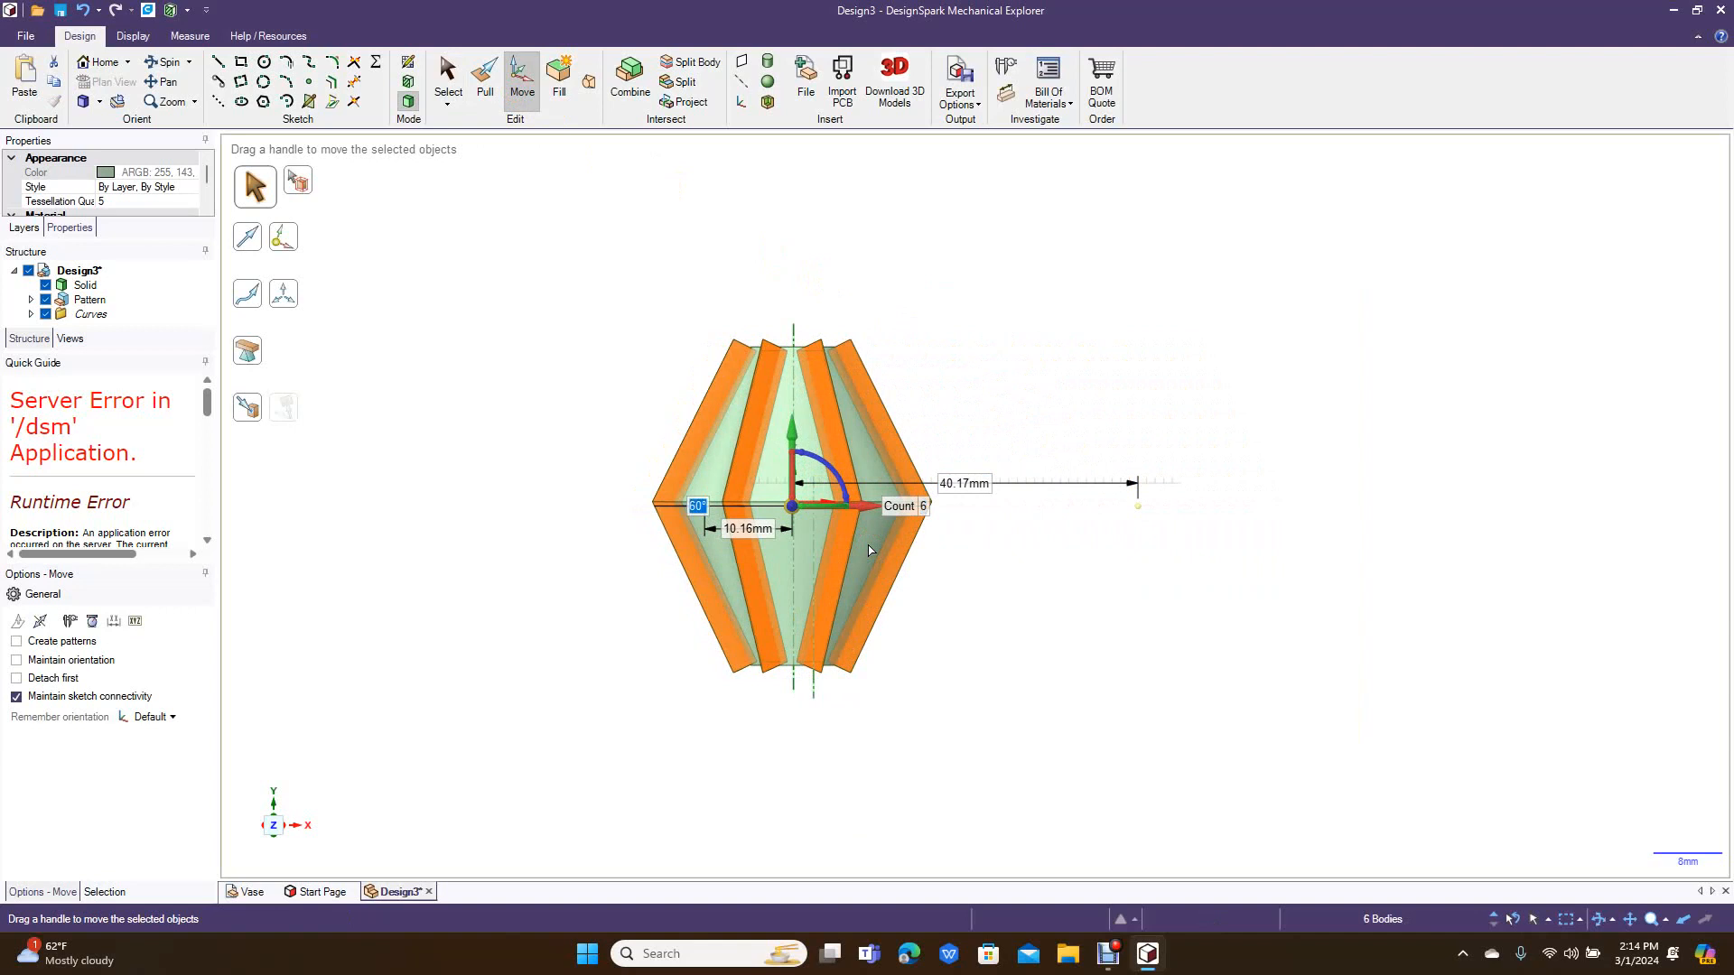
key(Tab)
text(40)
key(Return)
key(Tab)
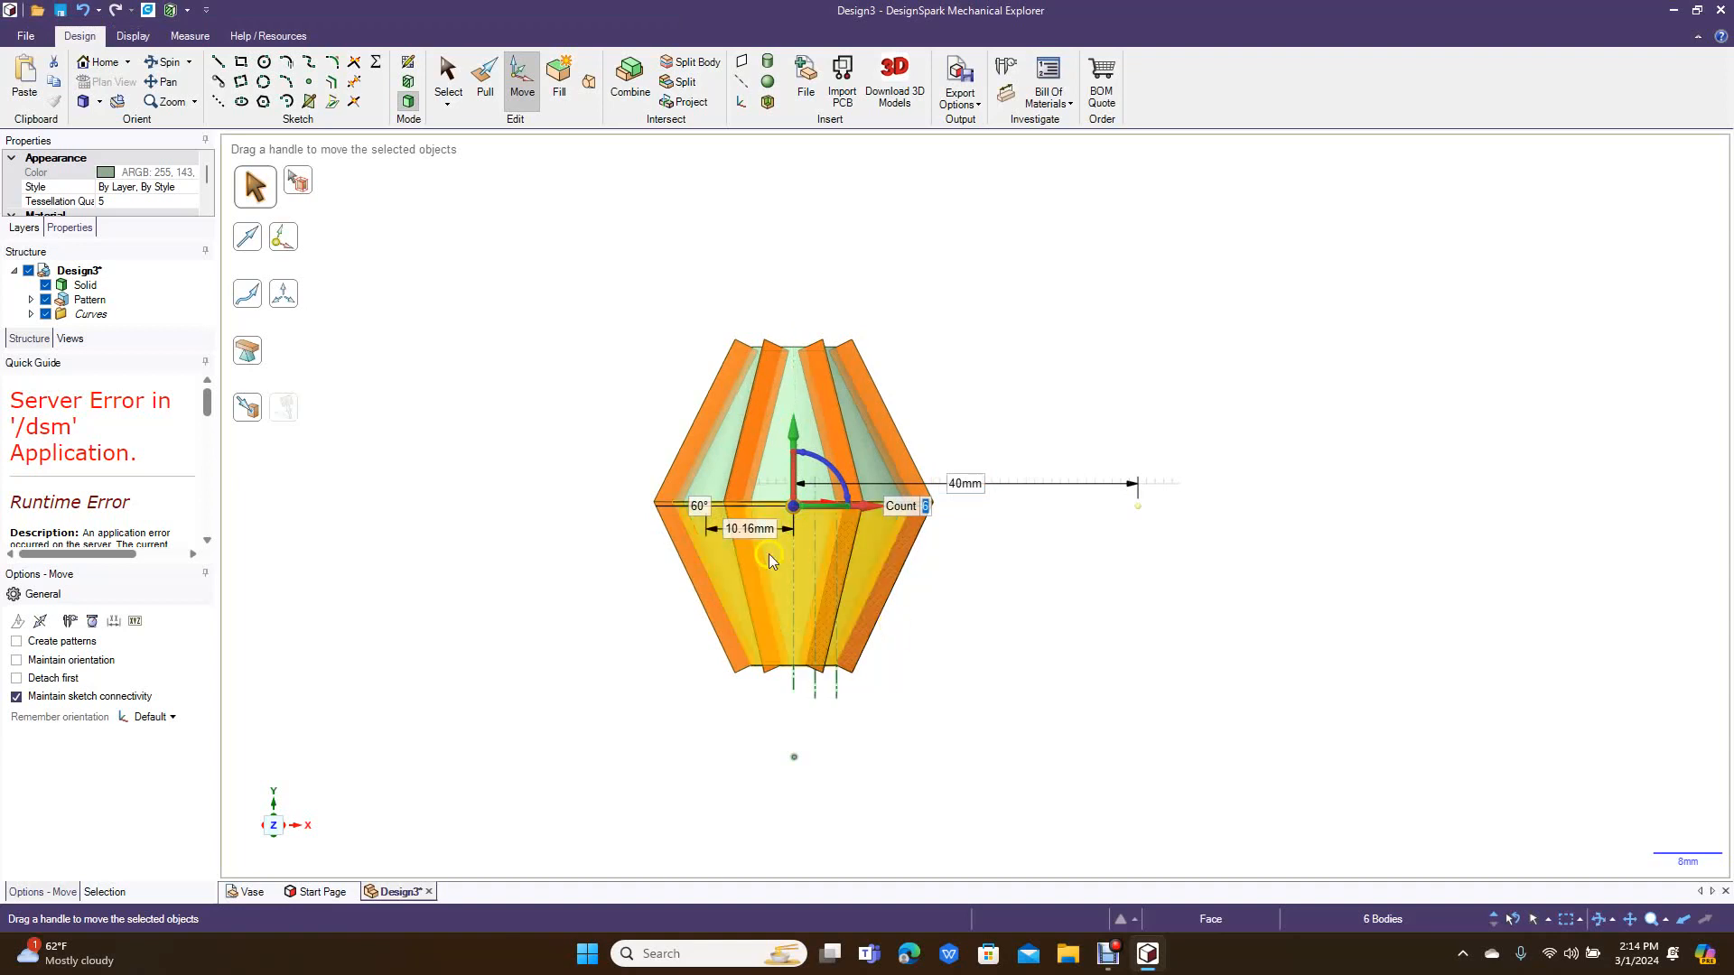
click(633, 436)
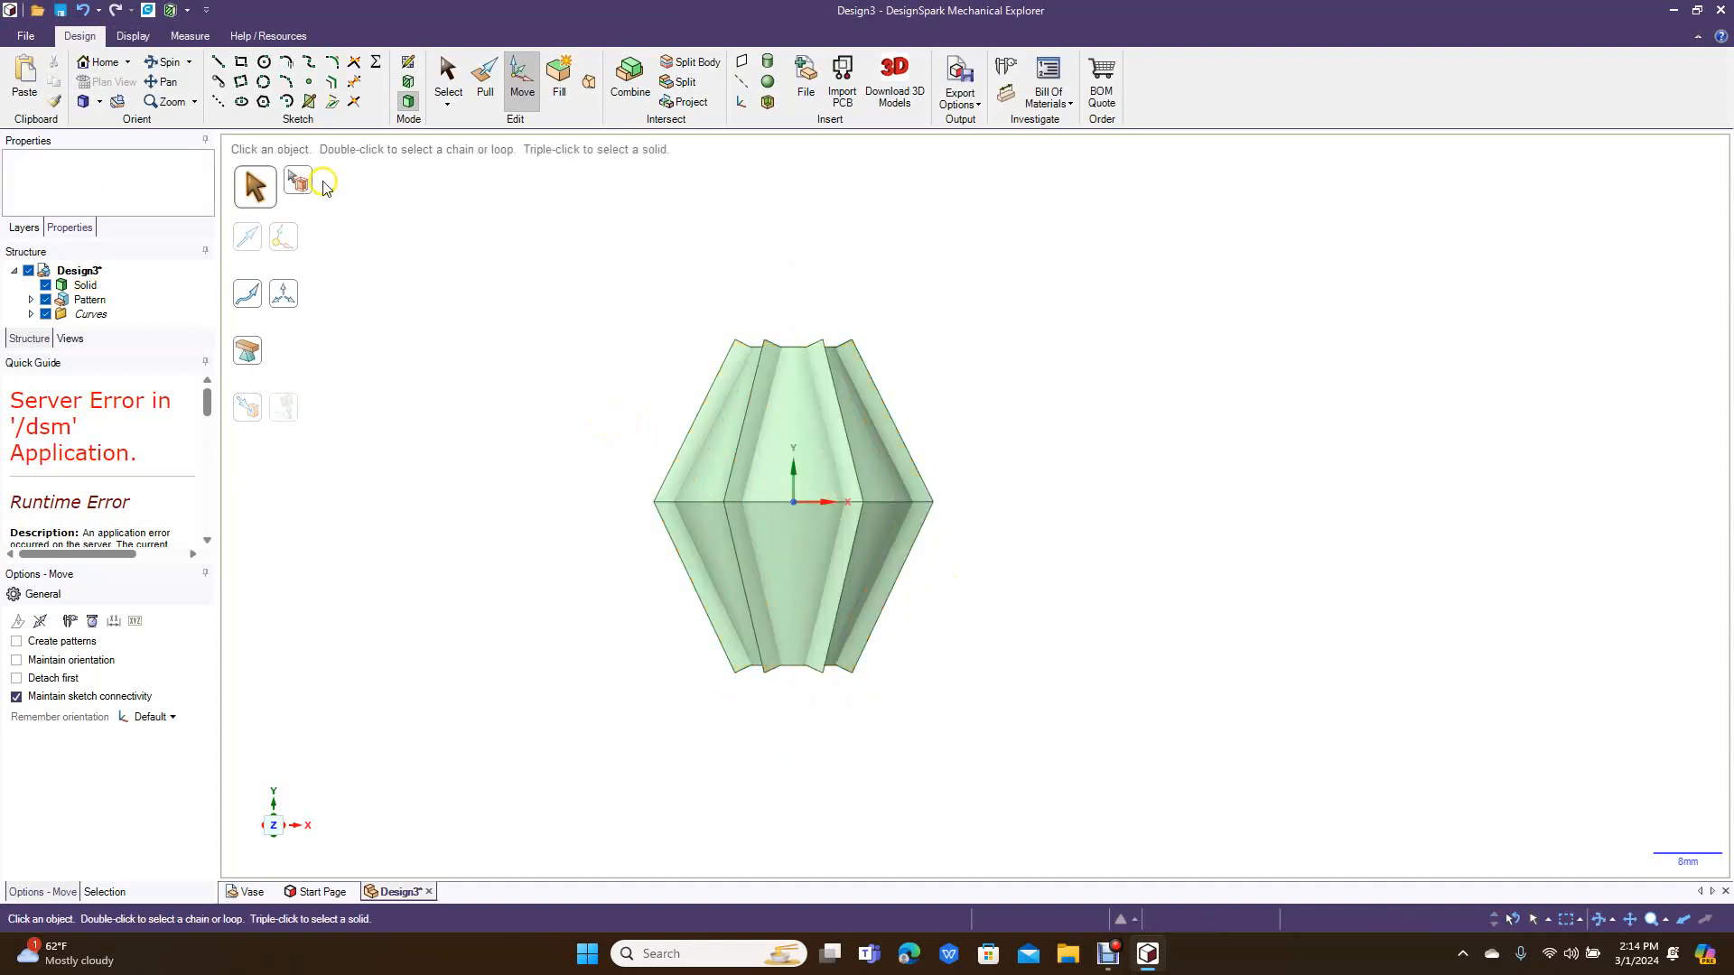
Step: Combine the shelled body and all six ribs, seven bodies in total, into one merged solid
click(169, 65)
drag(491, 283, 547, 369)
click(448, 77)
drag(574, 236, 1058, 763)
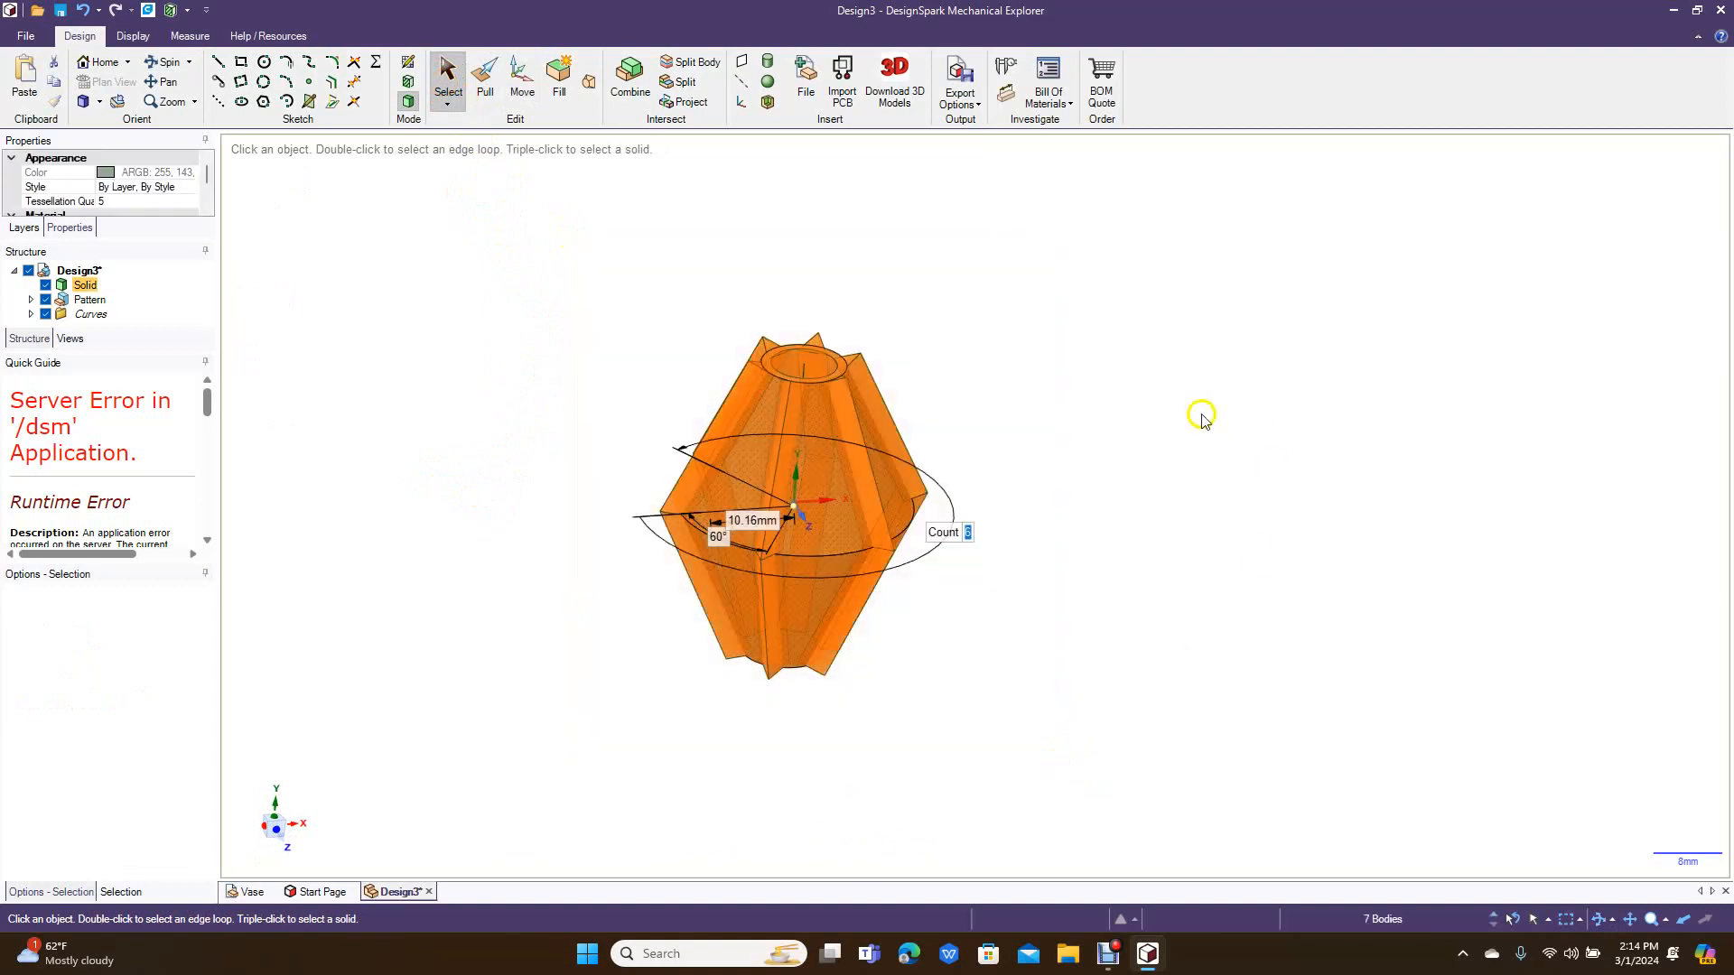
click(630, 83)
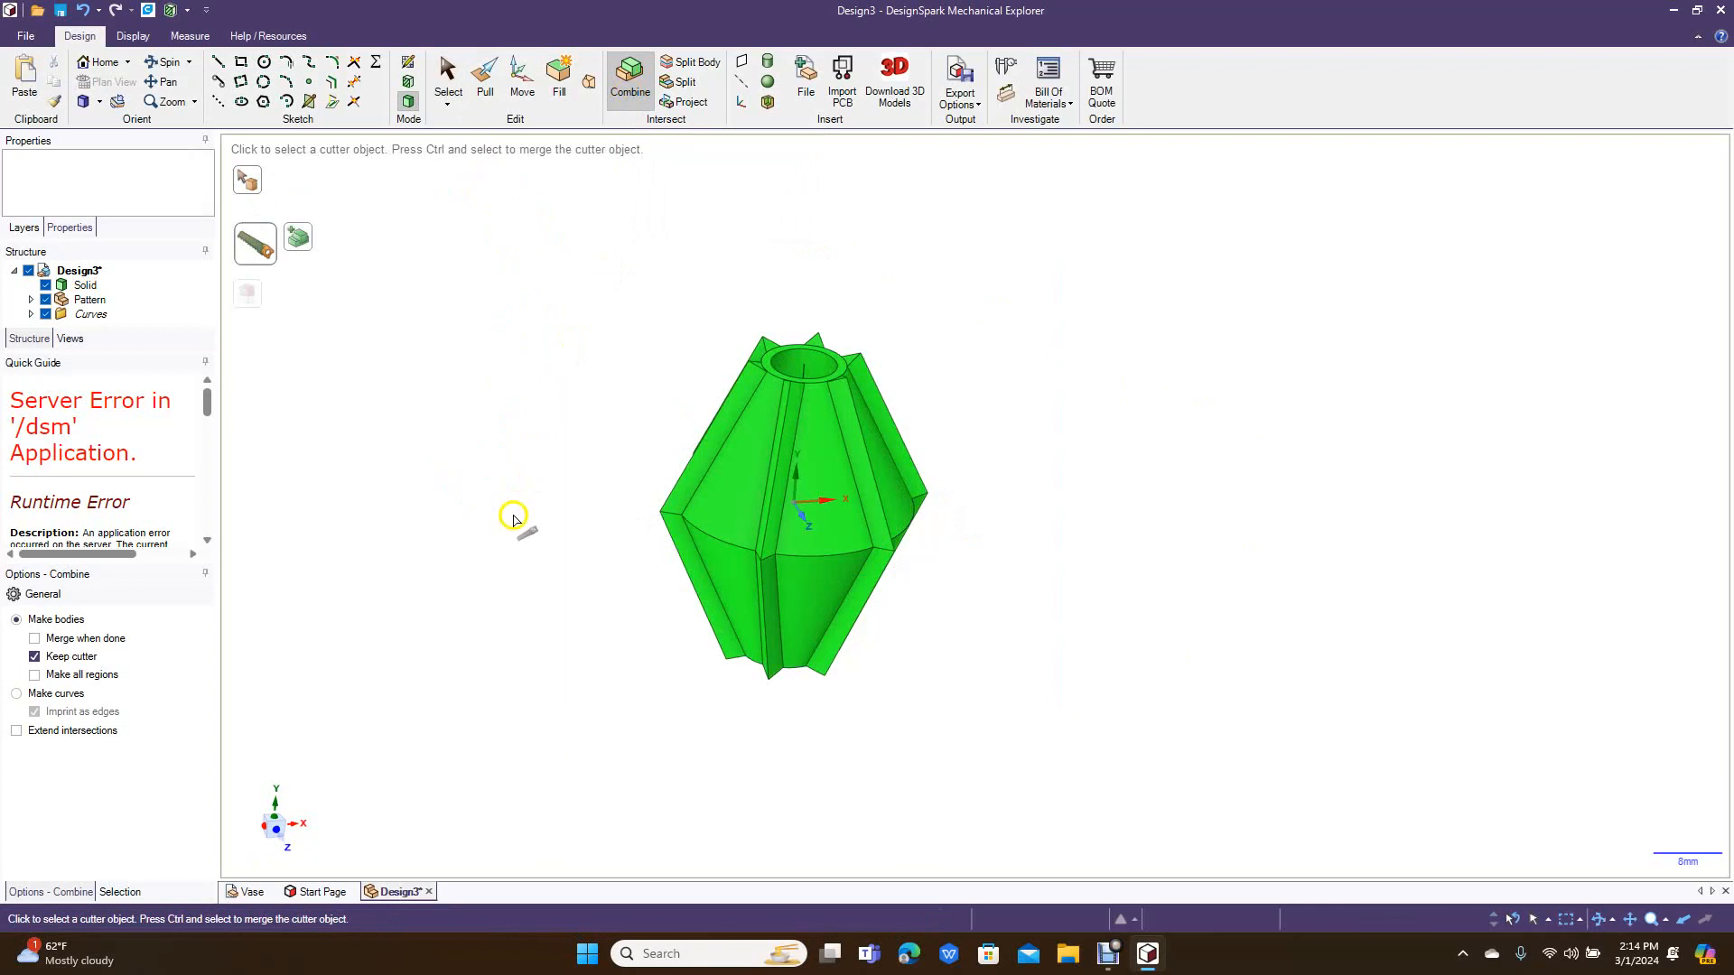
click(512, 519)
Step: Pull the vase's lower circular face slightly outward to lengthen the base beyond the rib ends
click(158, 65)
drag(492, 364, 491, 217)
drag(445, 642, 391, 612)
click(485, 81)
click(758, 643)
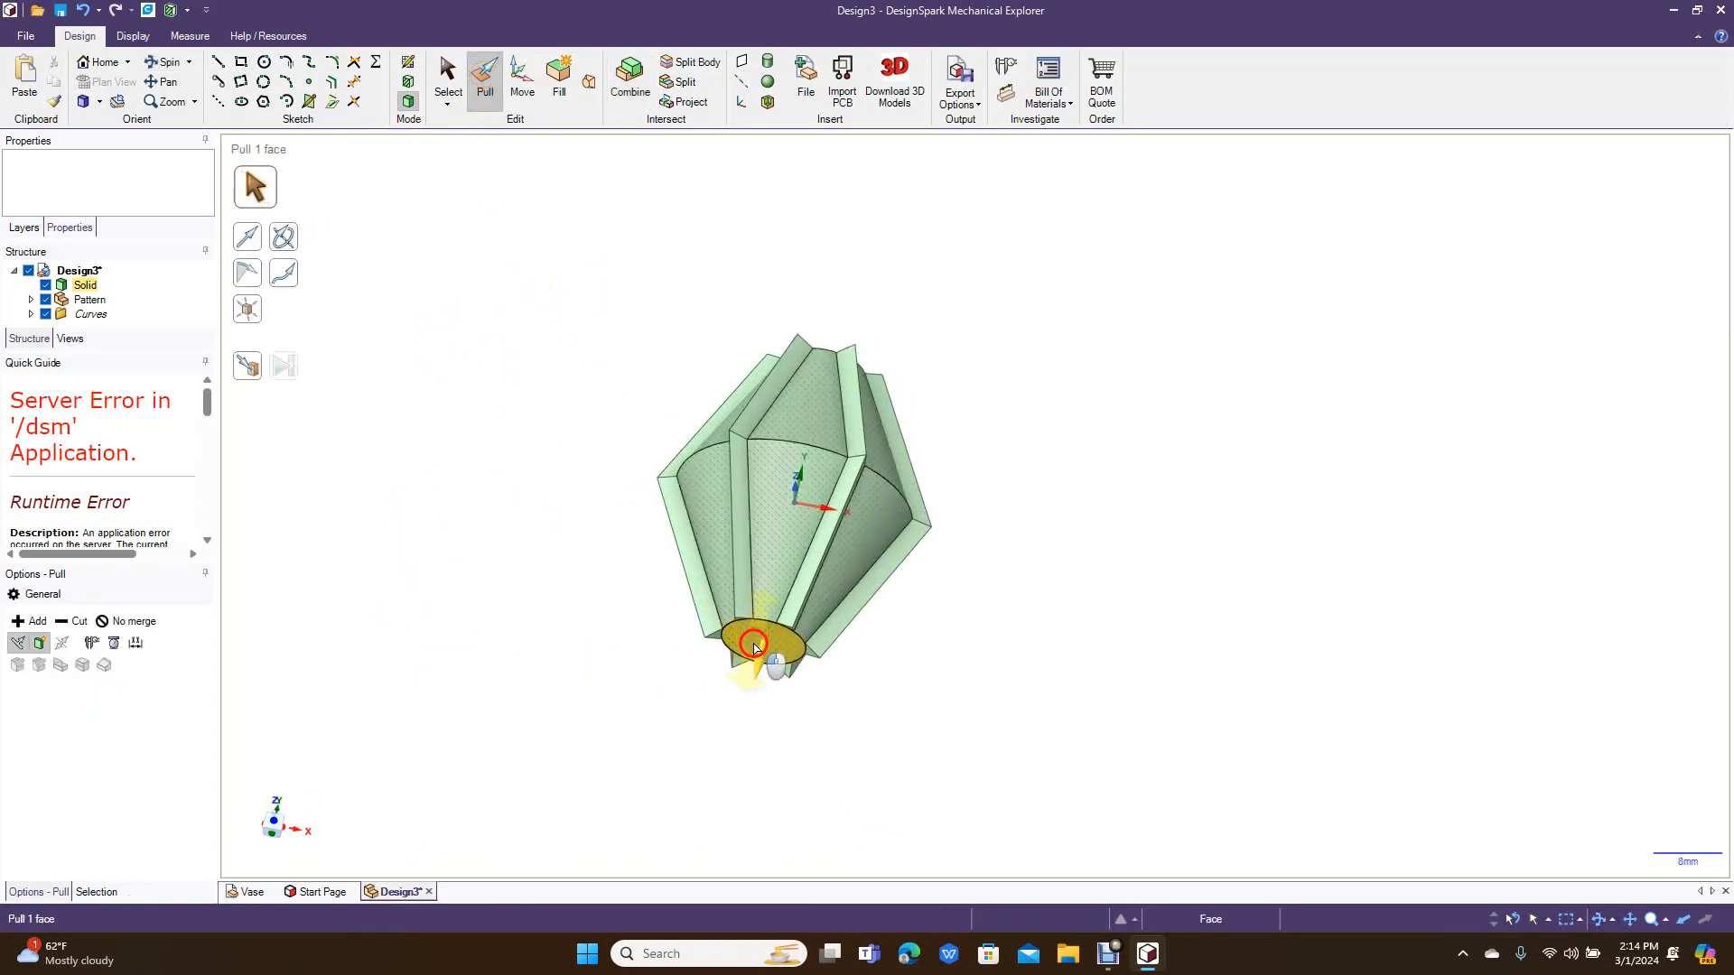
drag(755, 645, 755, 654)
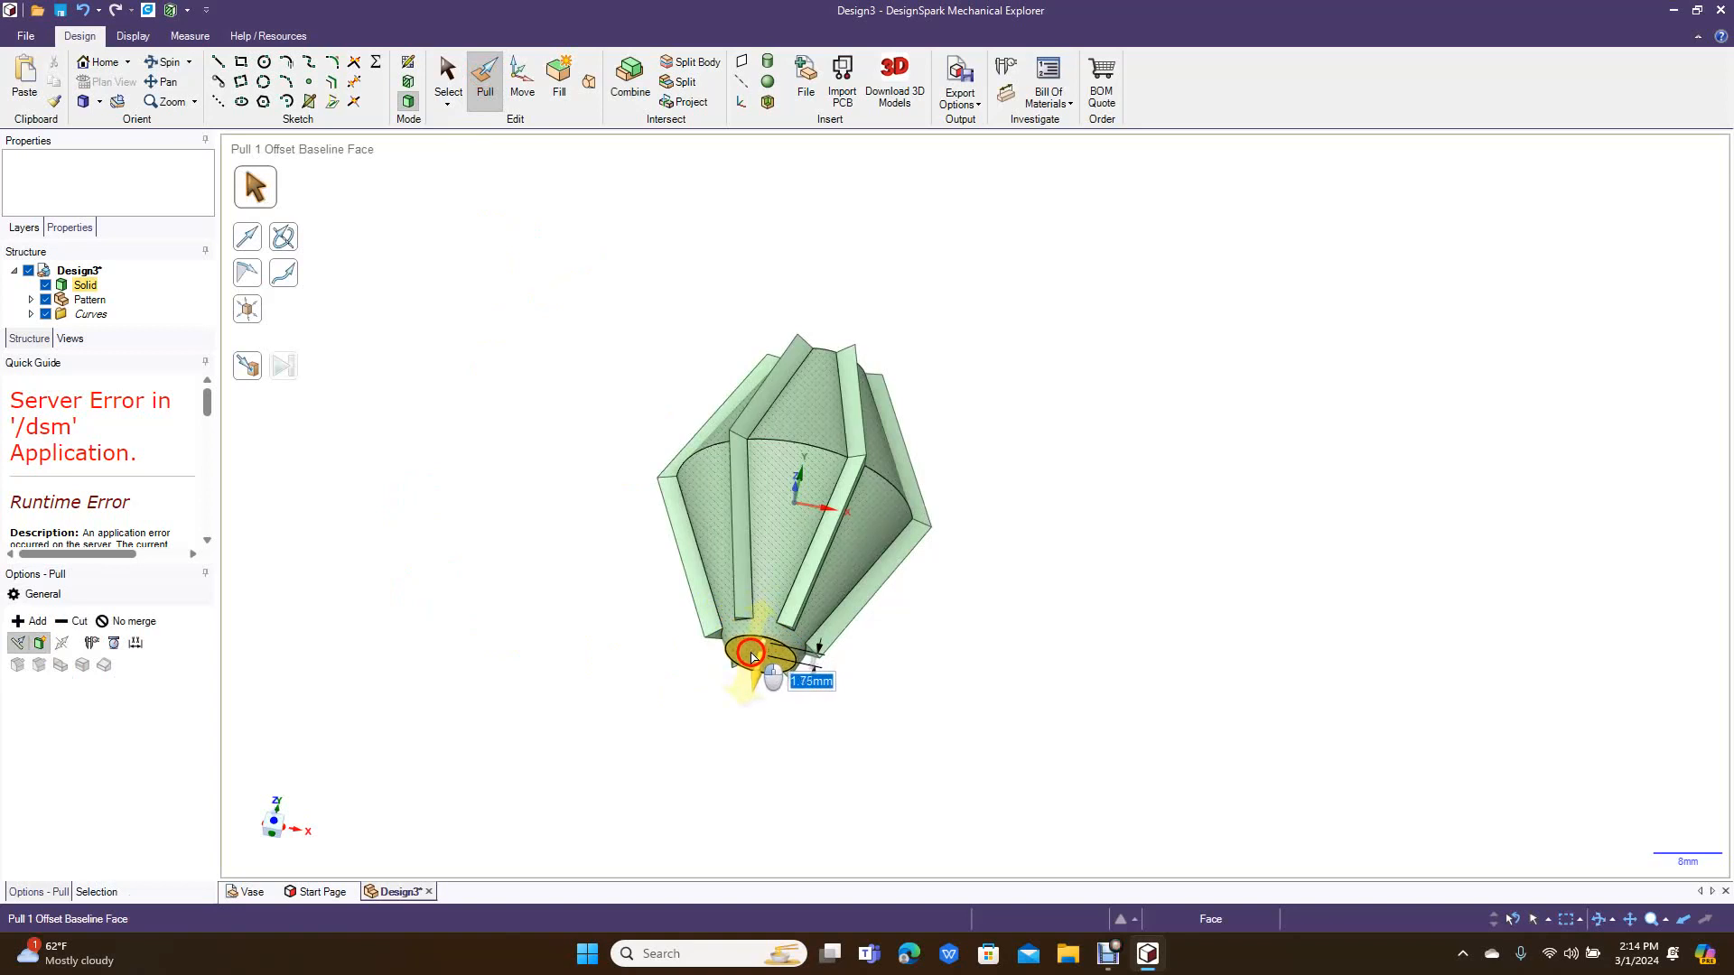
mouse_move(751, 666)
mouse_down()
mouse_move(754, 640)
mouse_move(754, 660)
mouse_up()
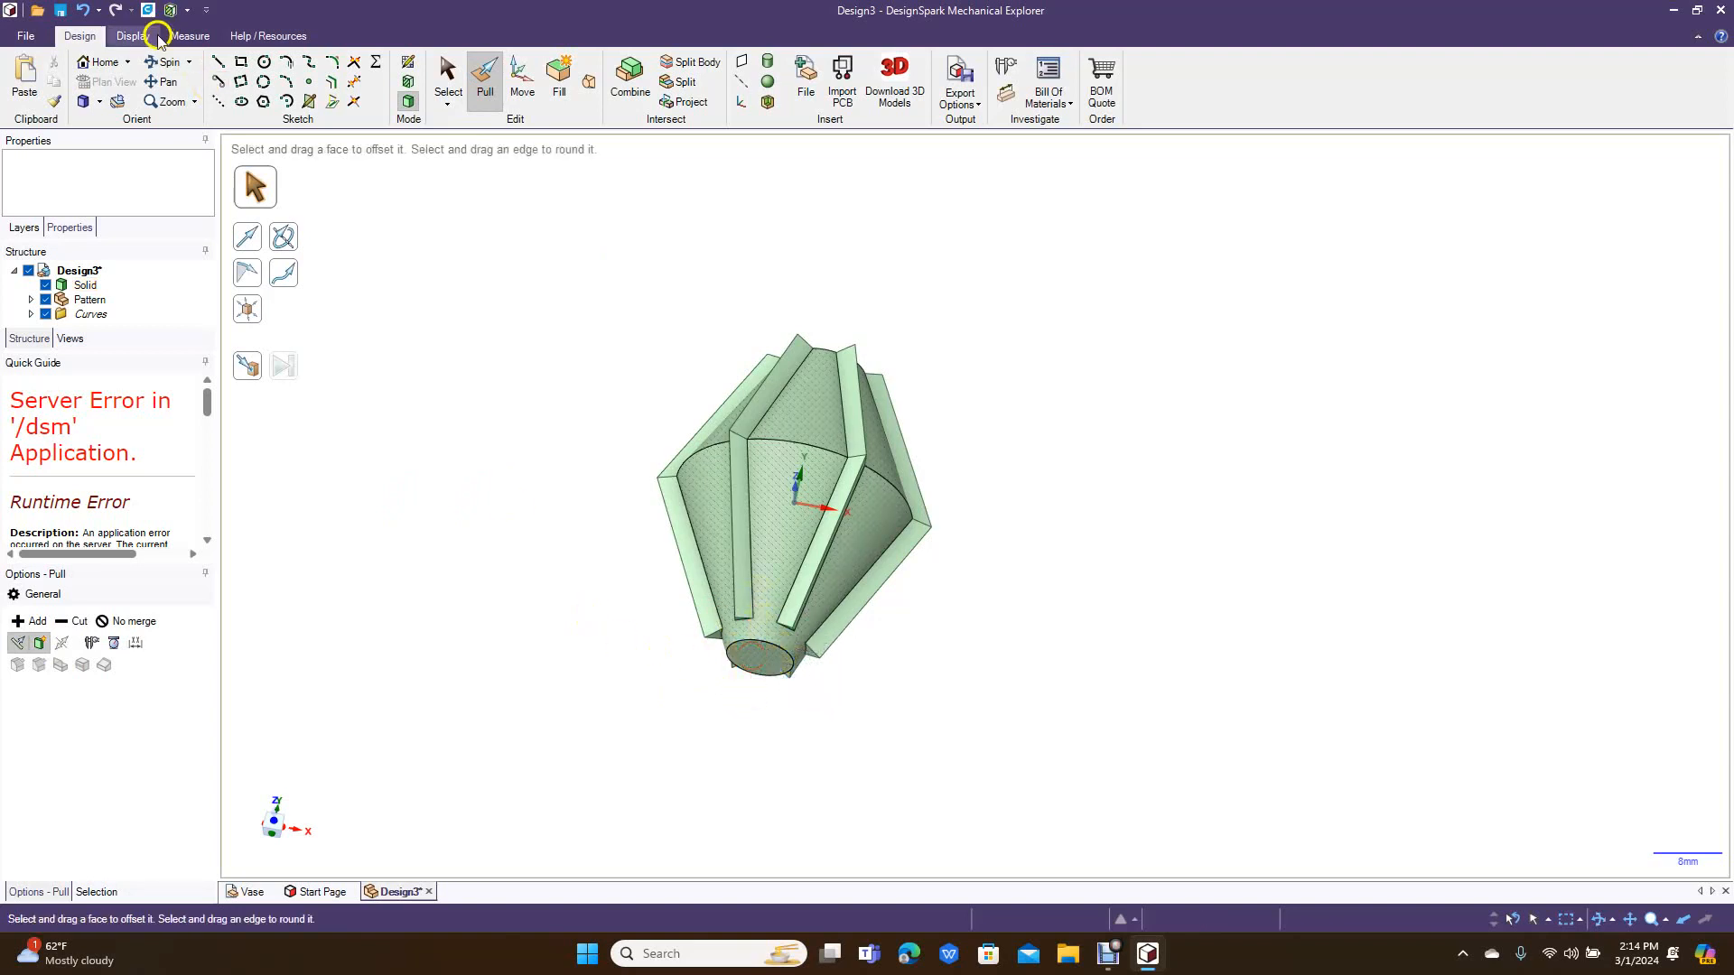
Step: Extend one rib's lower end face up to the plane of the vase's circular base face
click(165, 61)
drag(477, 471, 455, 406)
scroll(454, 406, up, 3)
click(165, 61)
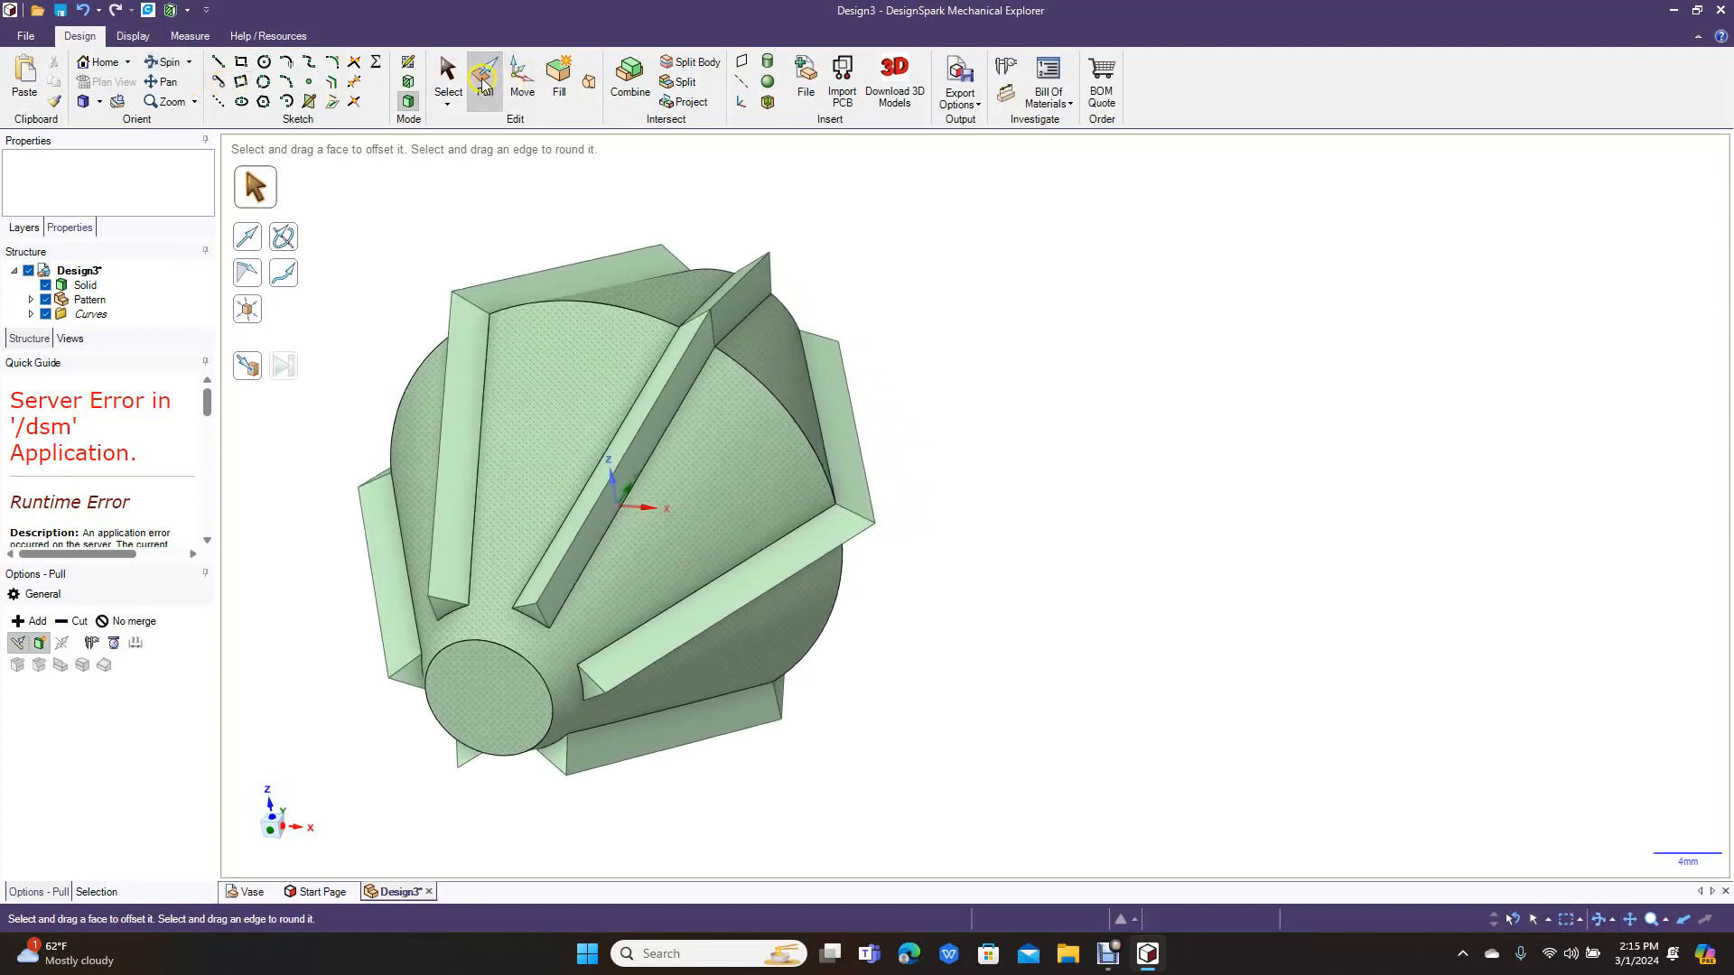
click(443, 606)
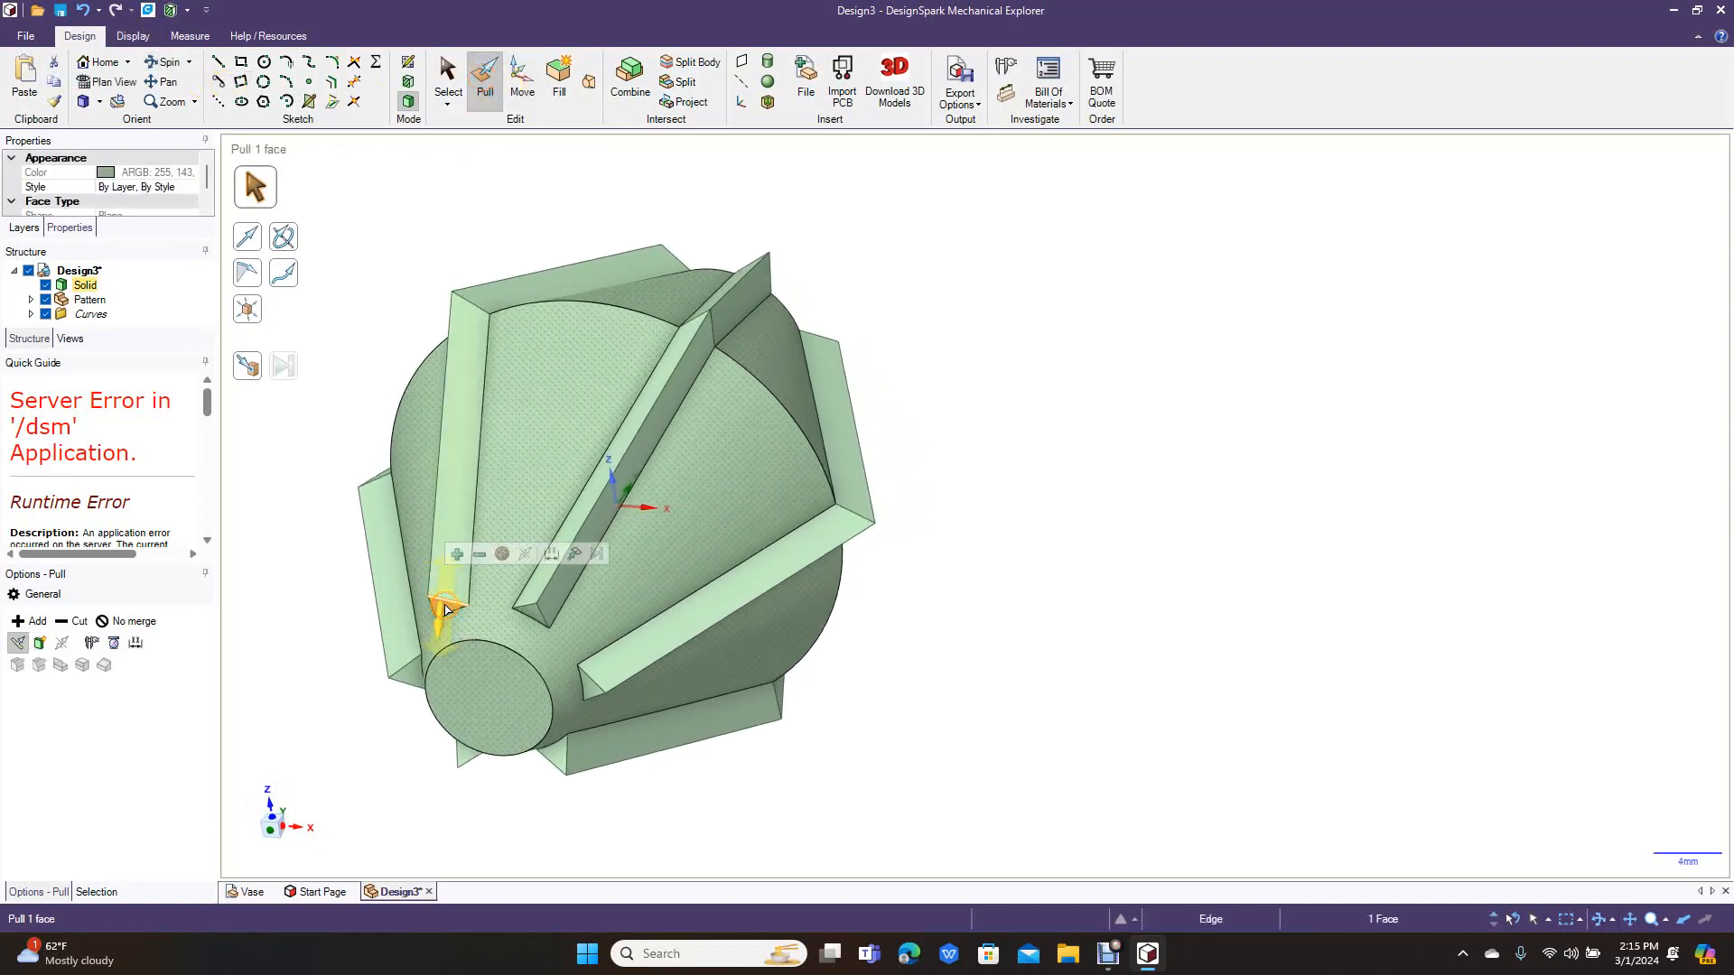
click(251, 375)
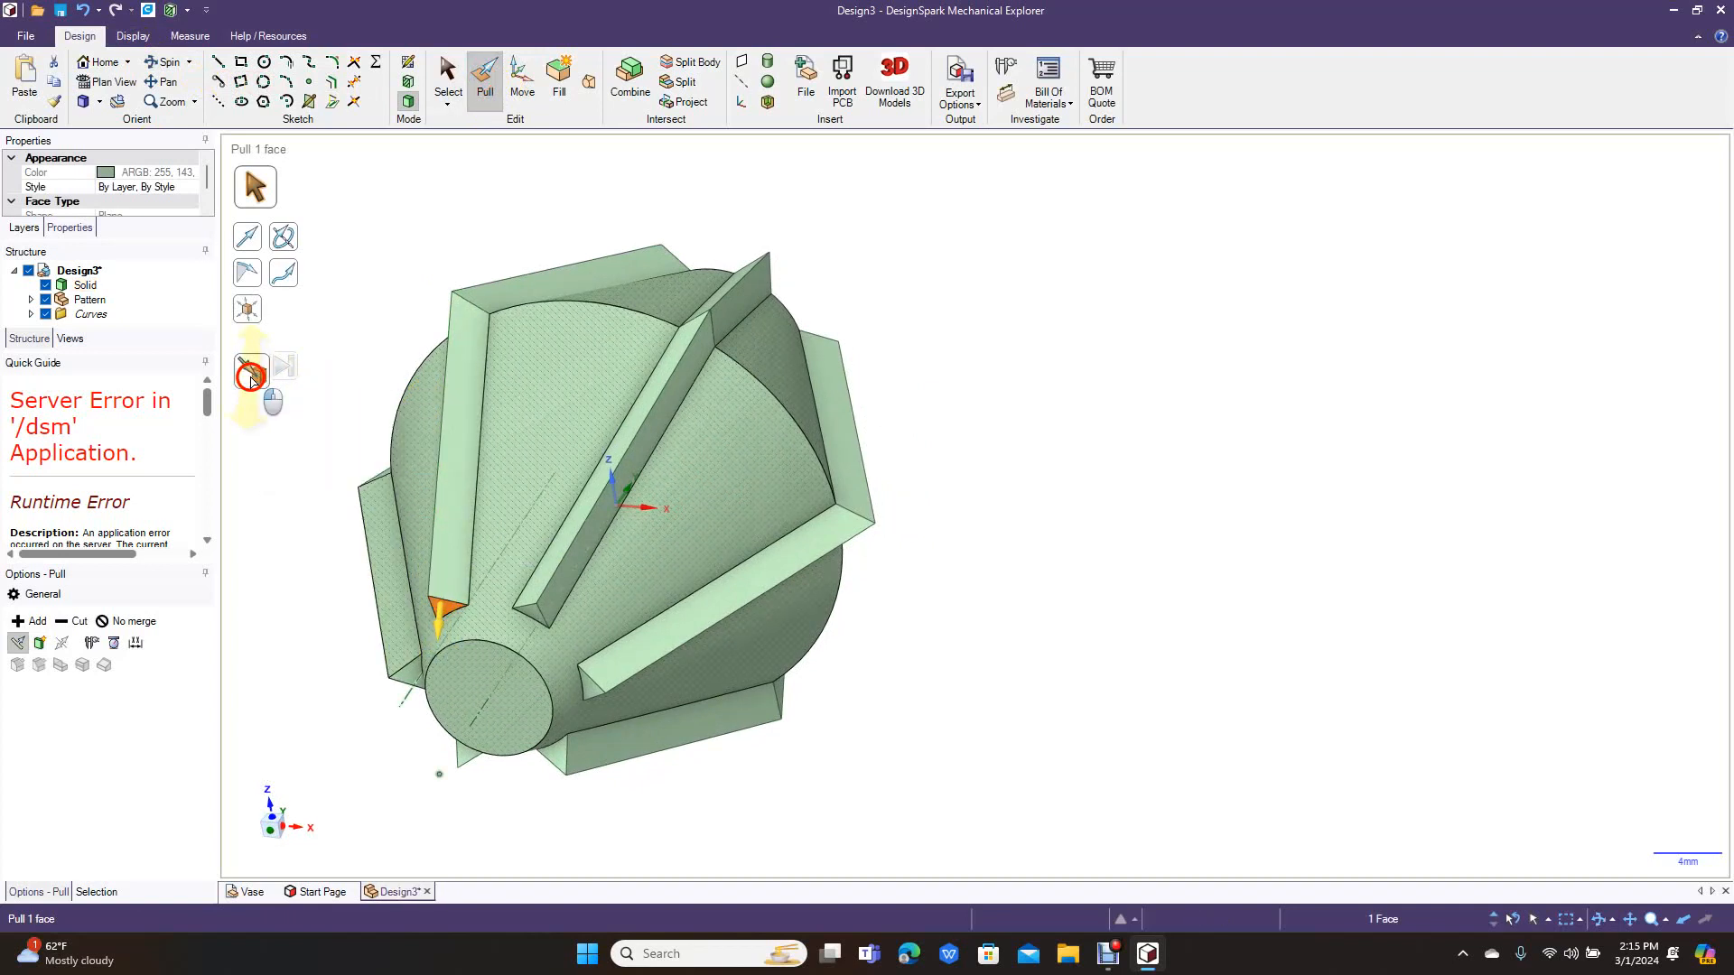
click(462, 654)
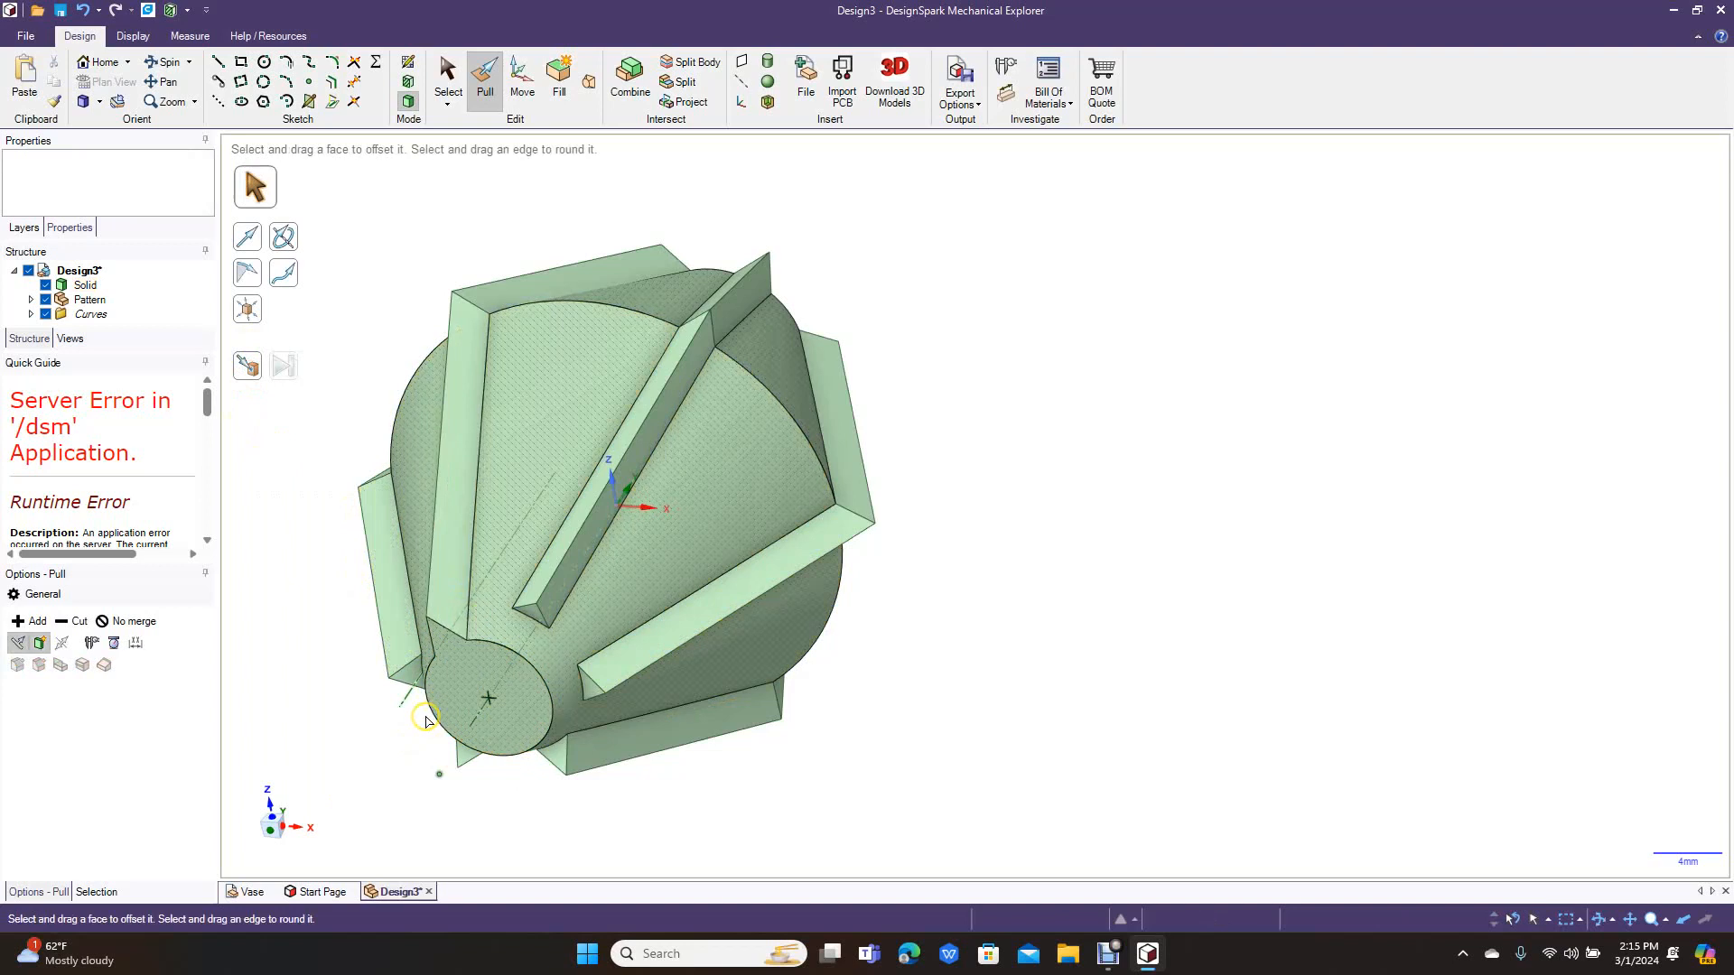
Step: Extend the lower end face of the adjacent second rib up to the circular base face
click(539, 621)
click(535, 616)
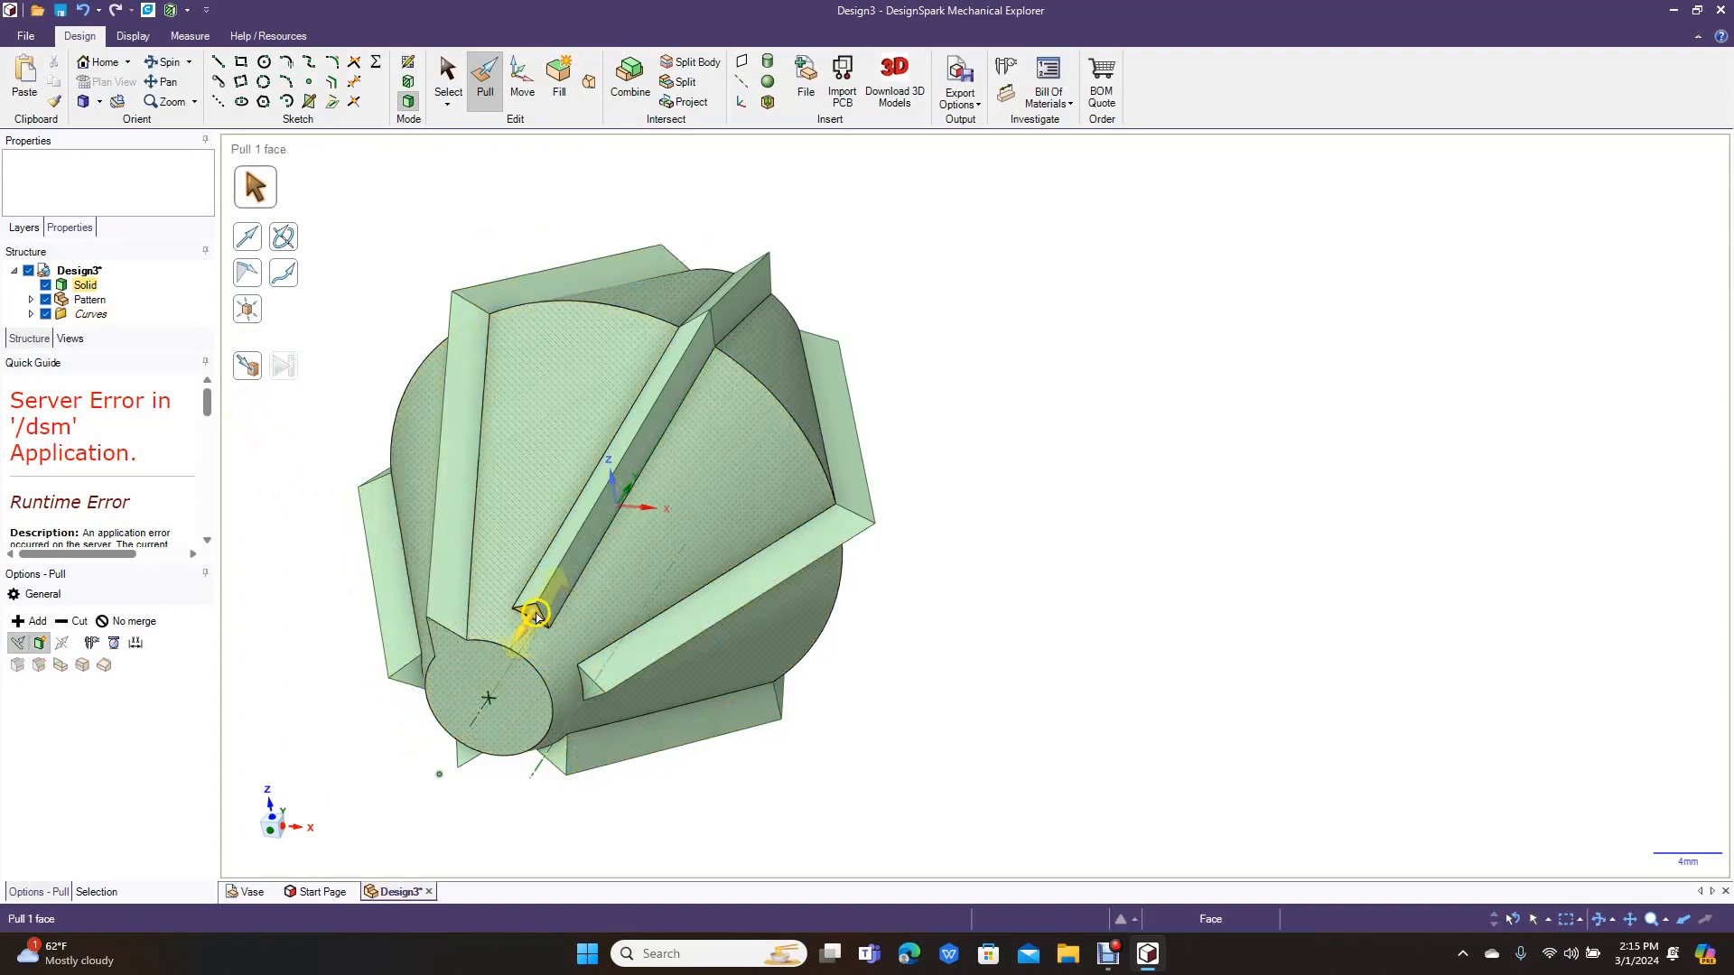
click(254, 372)
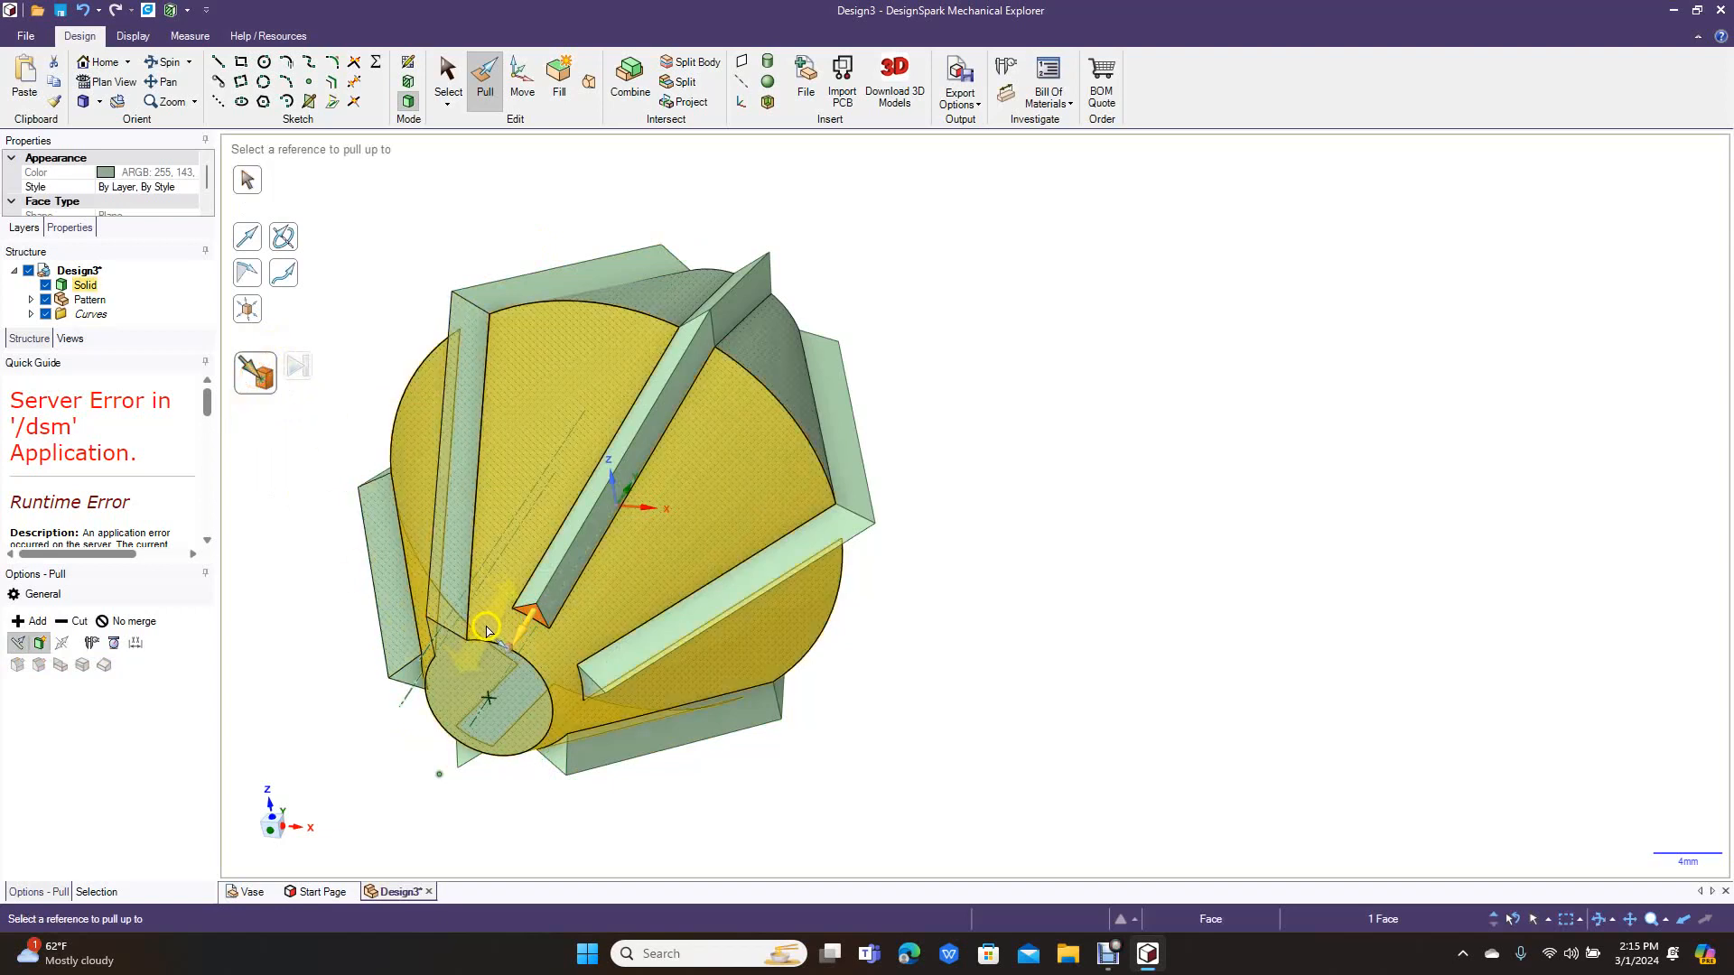
click(498, 648)
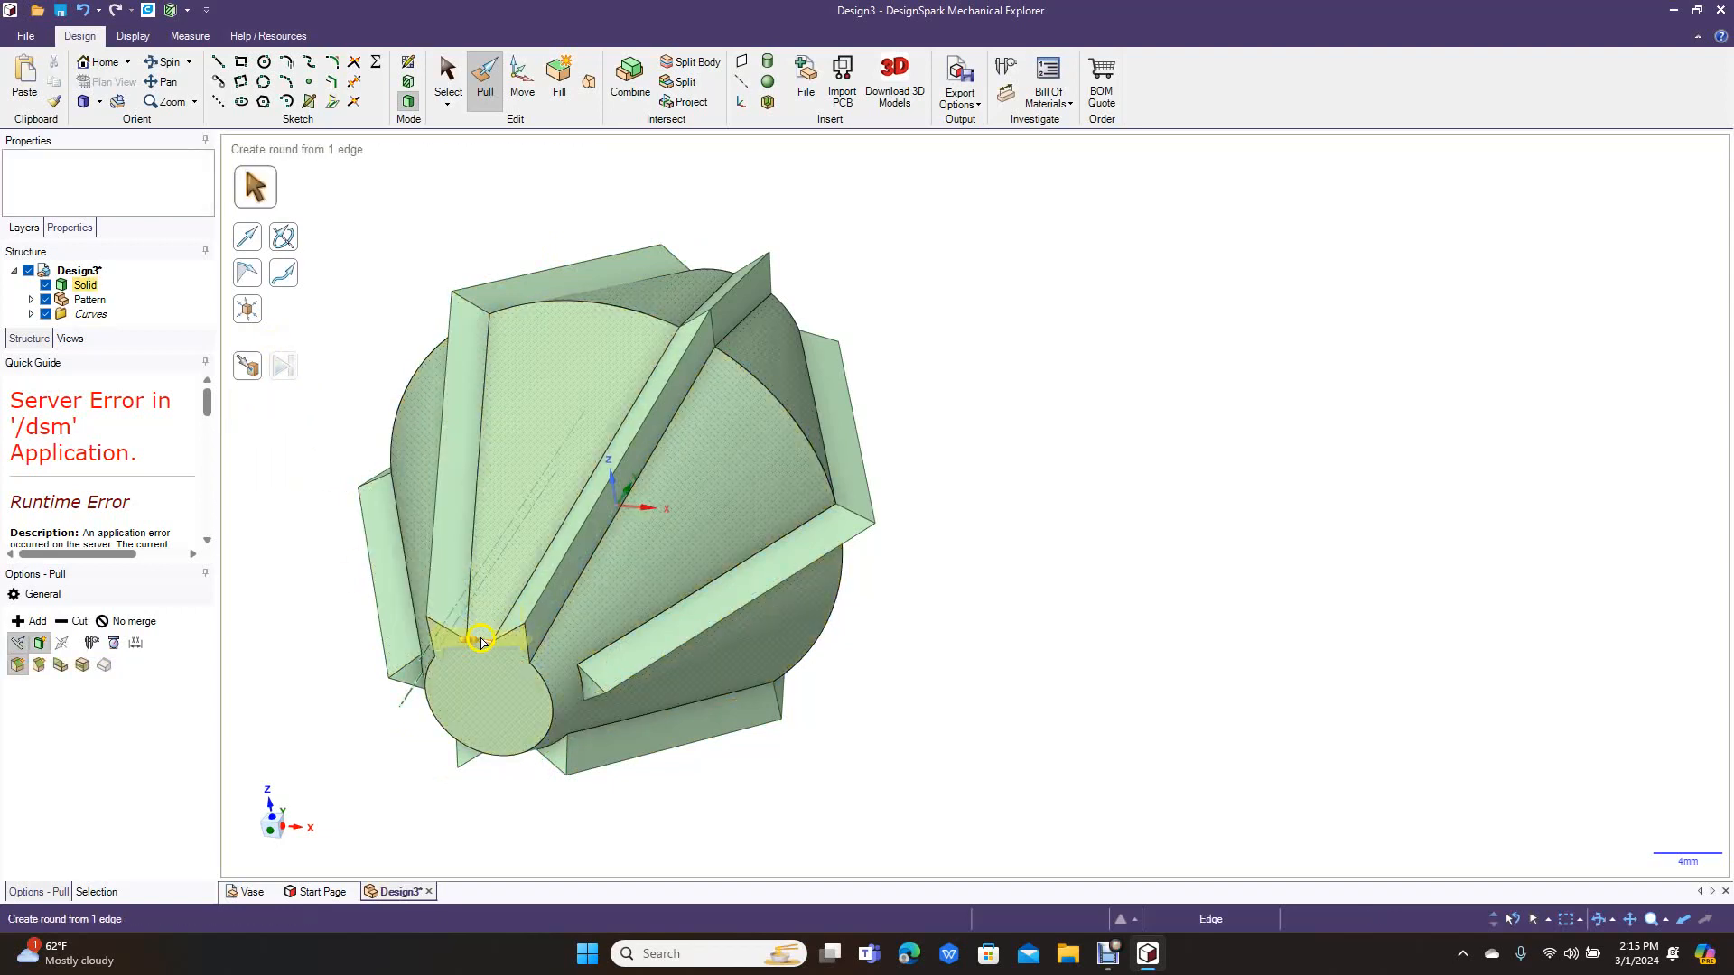
Step: Extend the third rib's lower end face up to the same circular base face
click(554, 679)
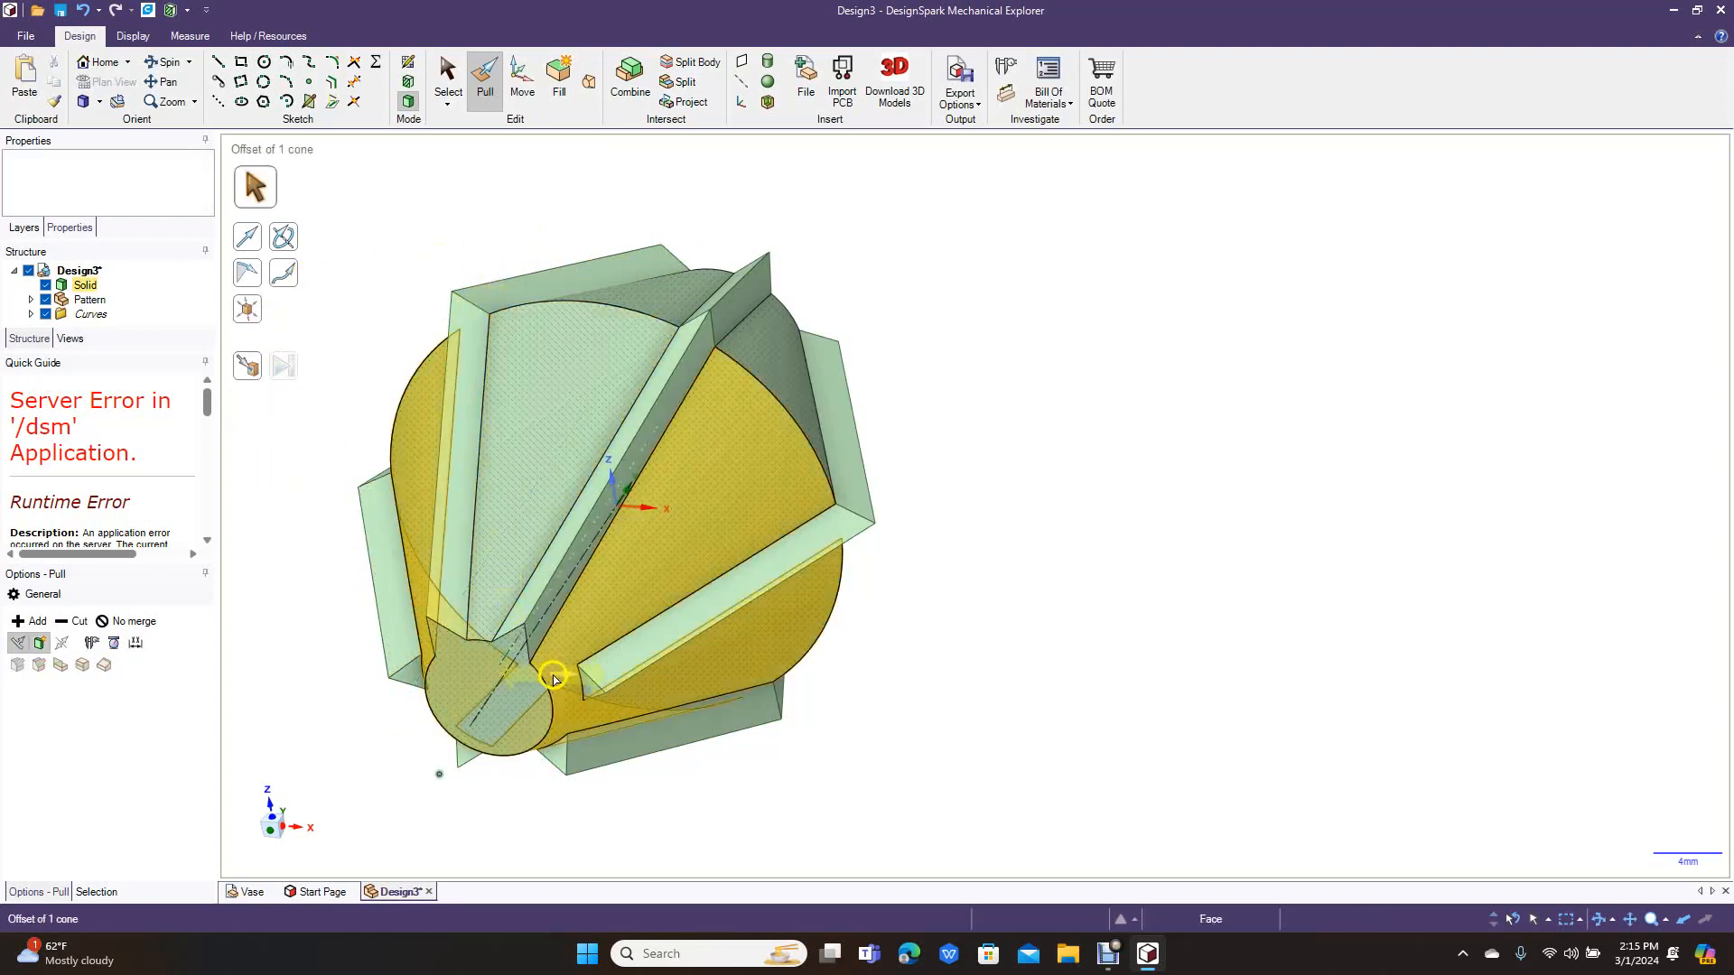
click(580, 689)
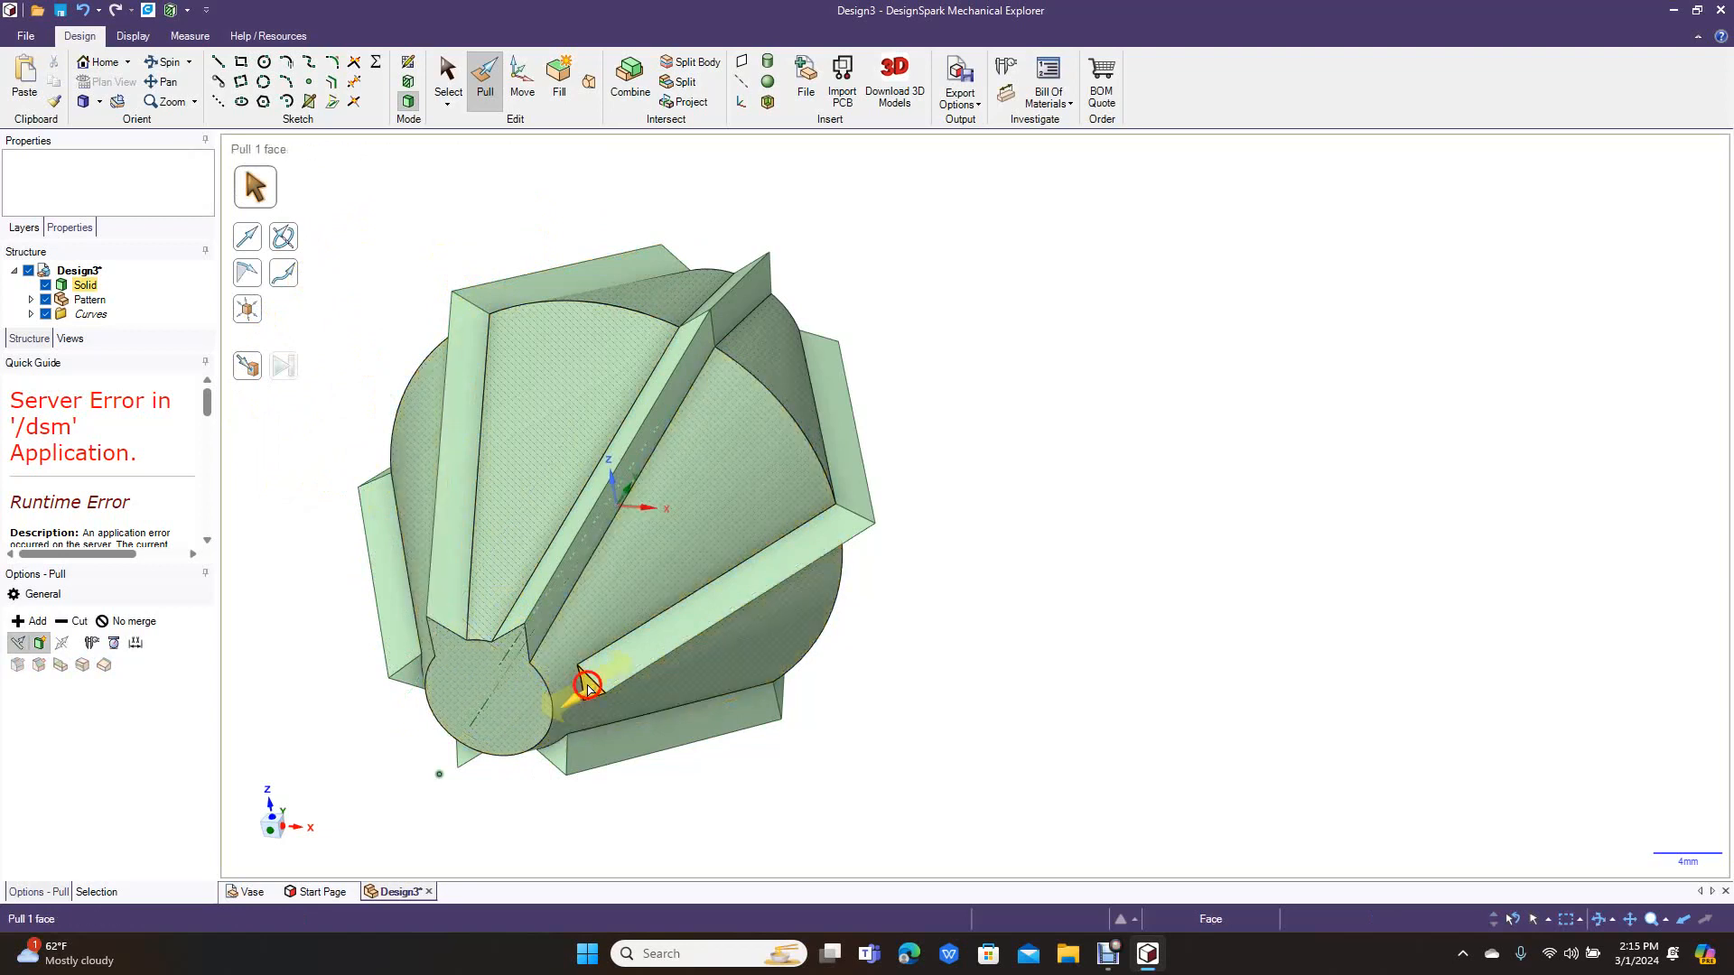
click(252, 369)
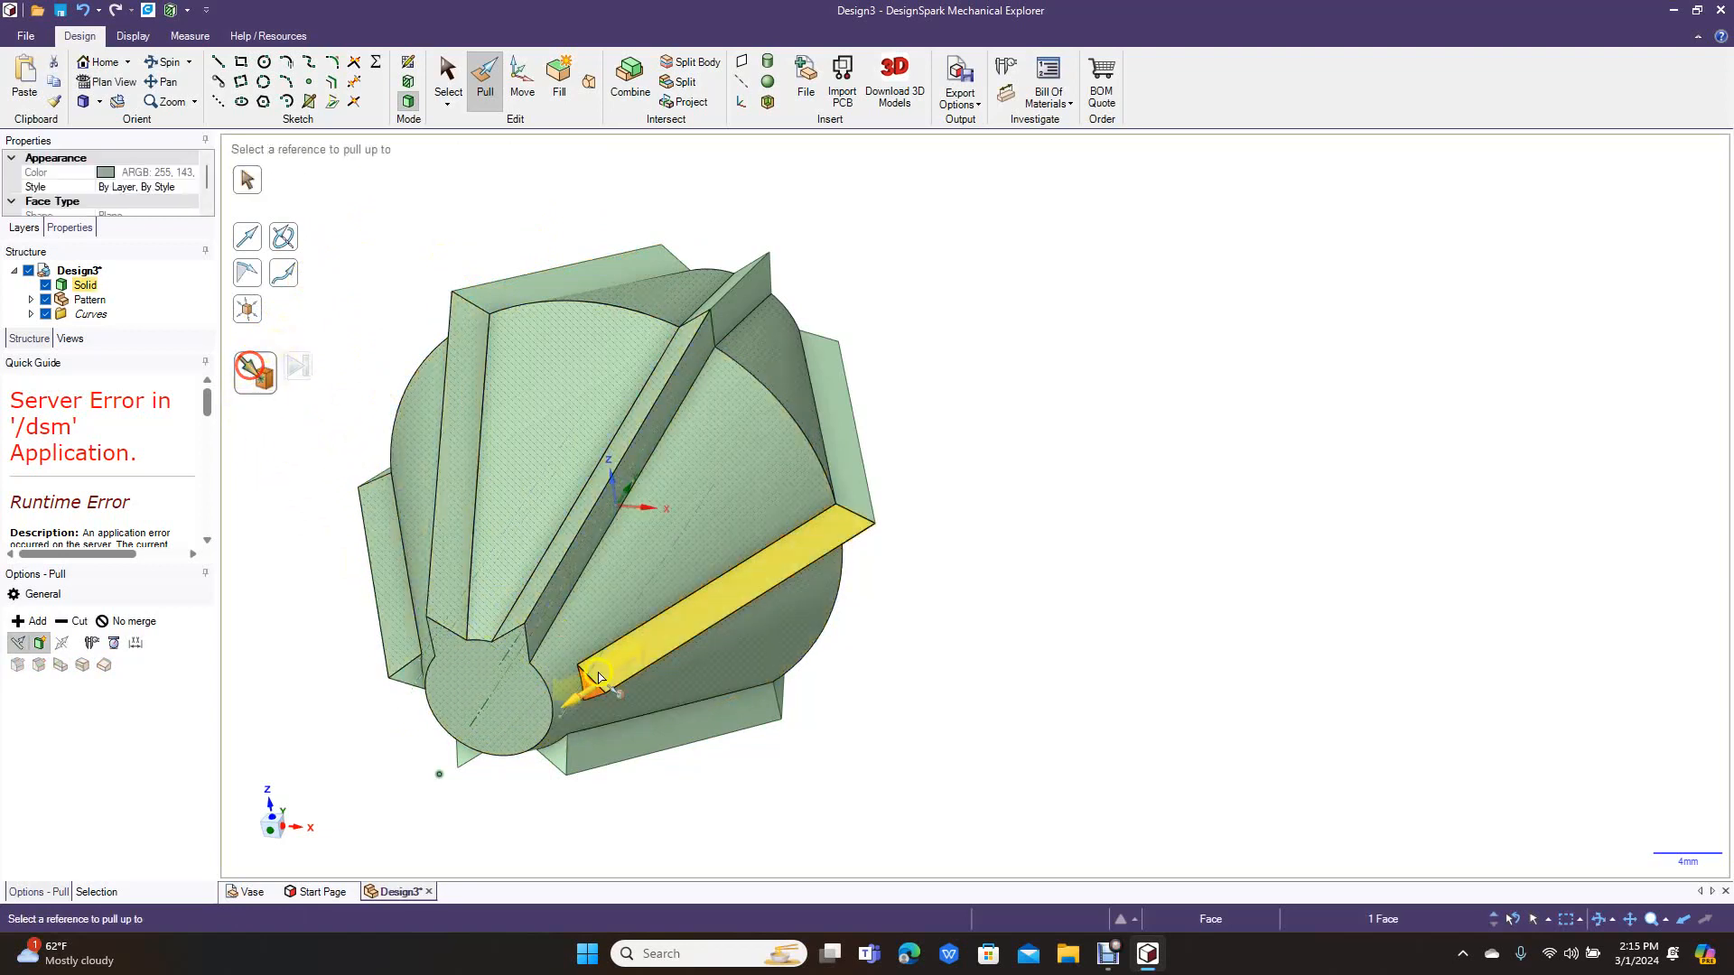
click(553, 697)
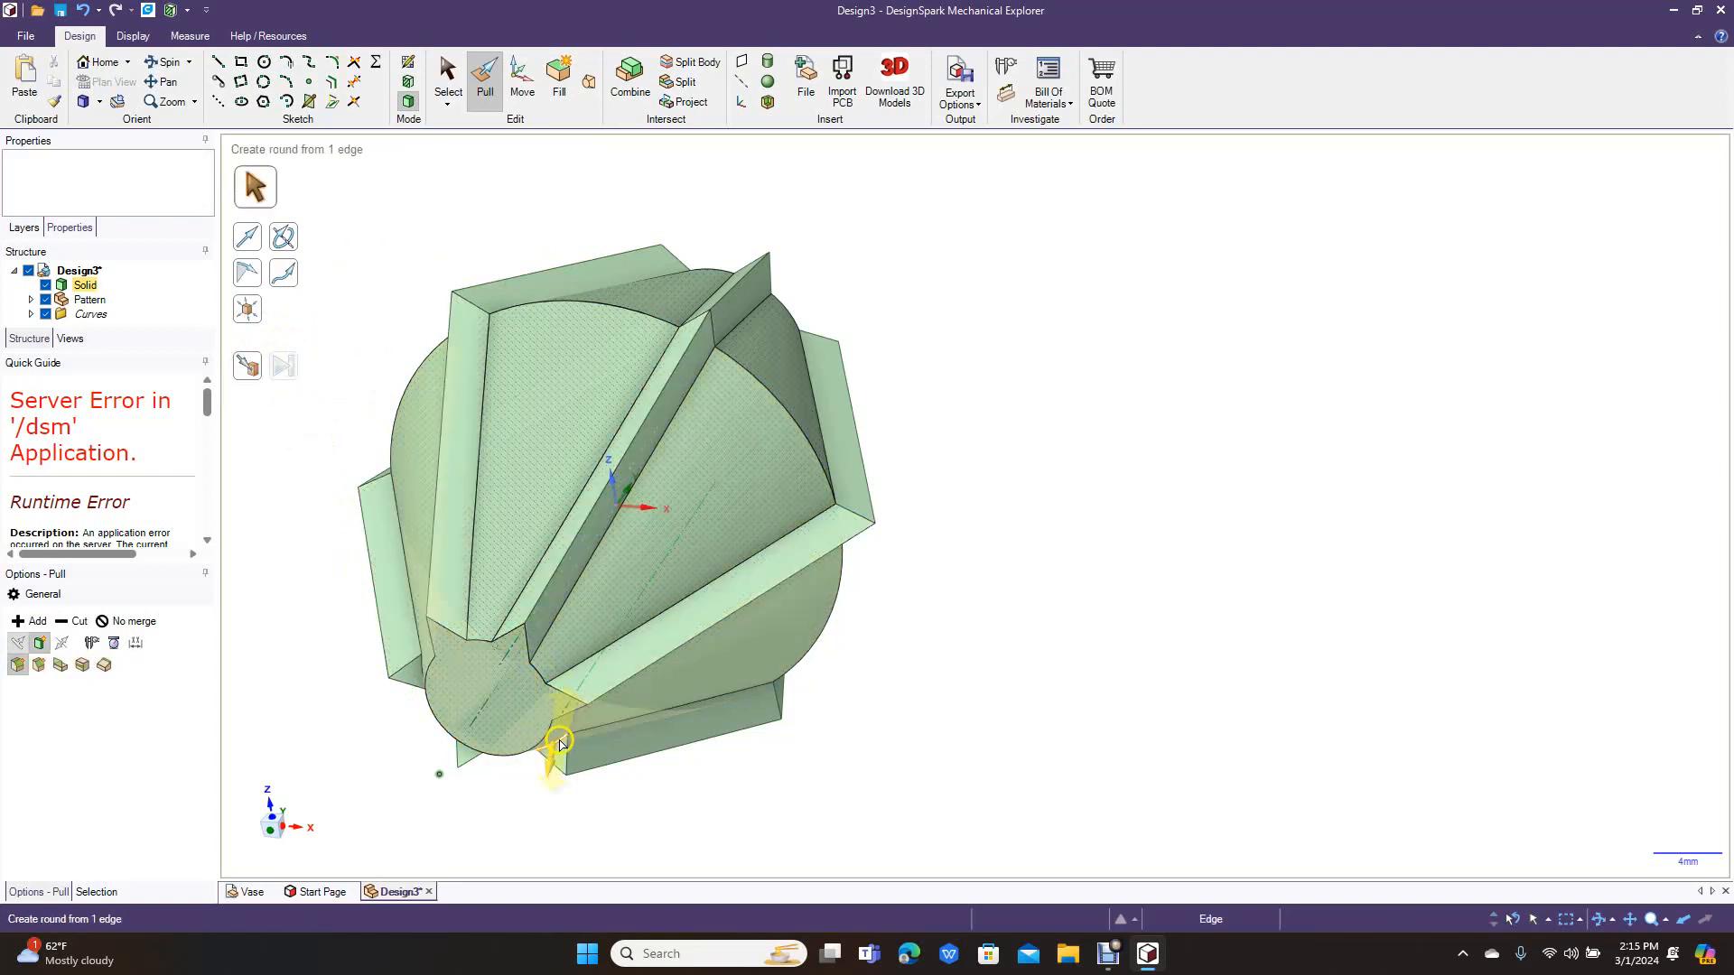
Step: Extend the lower end faces of the remaining three ribs up to the plane of the vase's circular base face
click(559, 752)
click(269, 386)
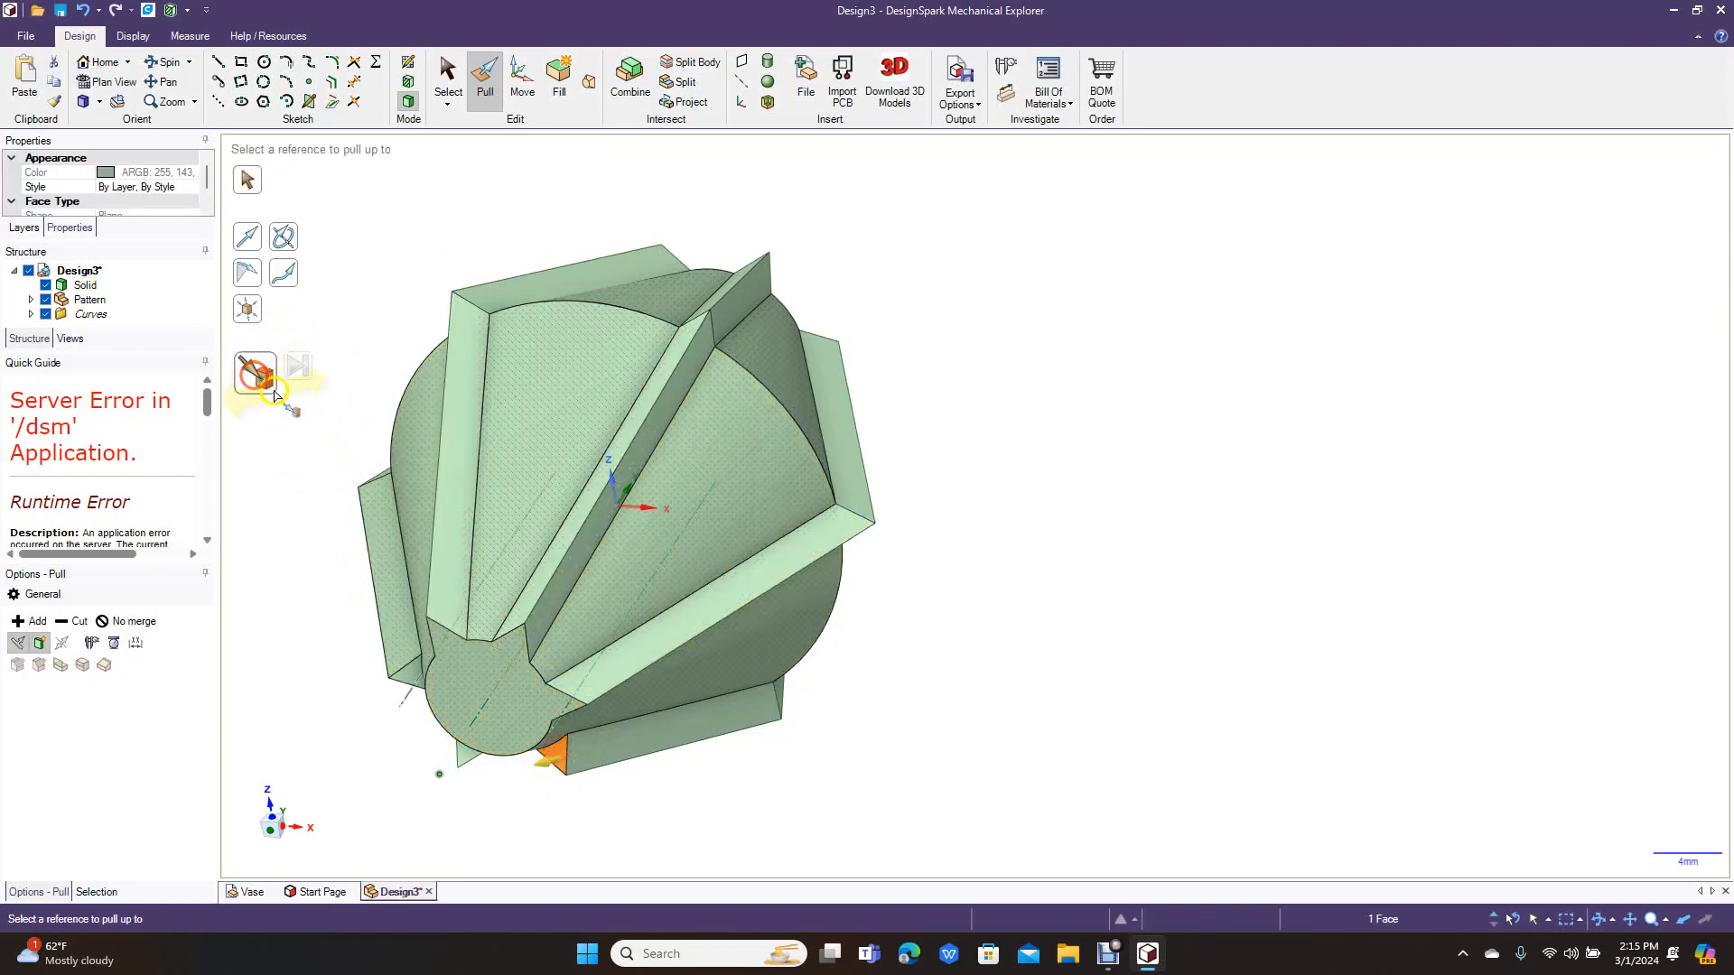
click(537, 752)
click(249, 369)
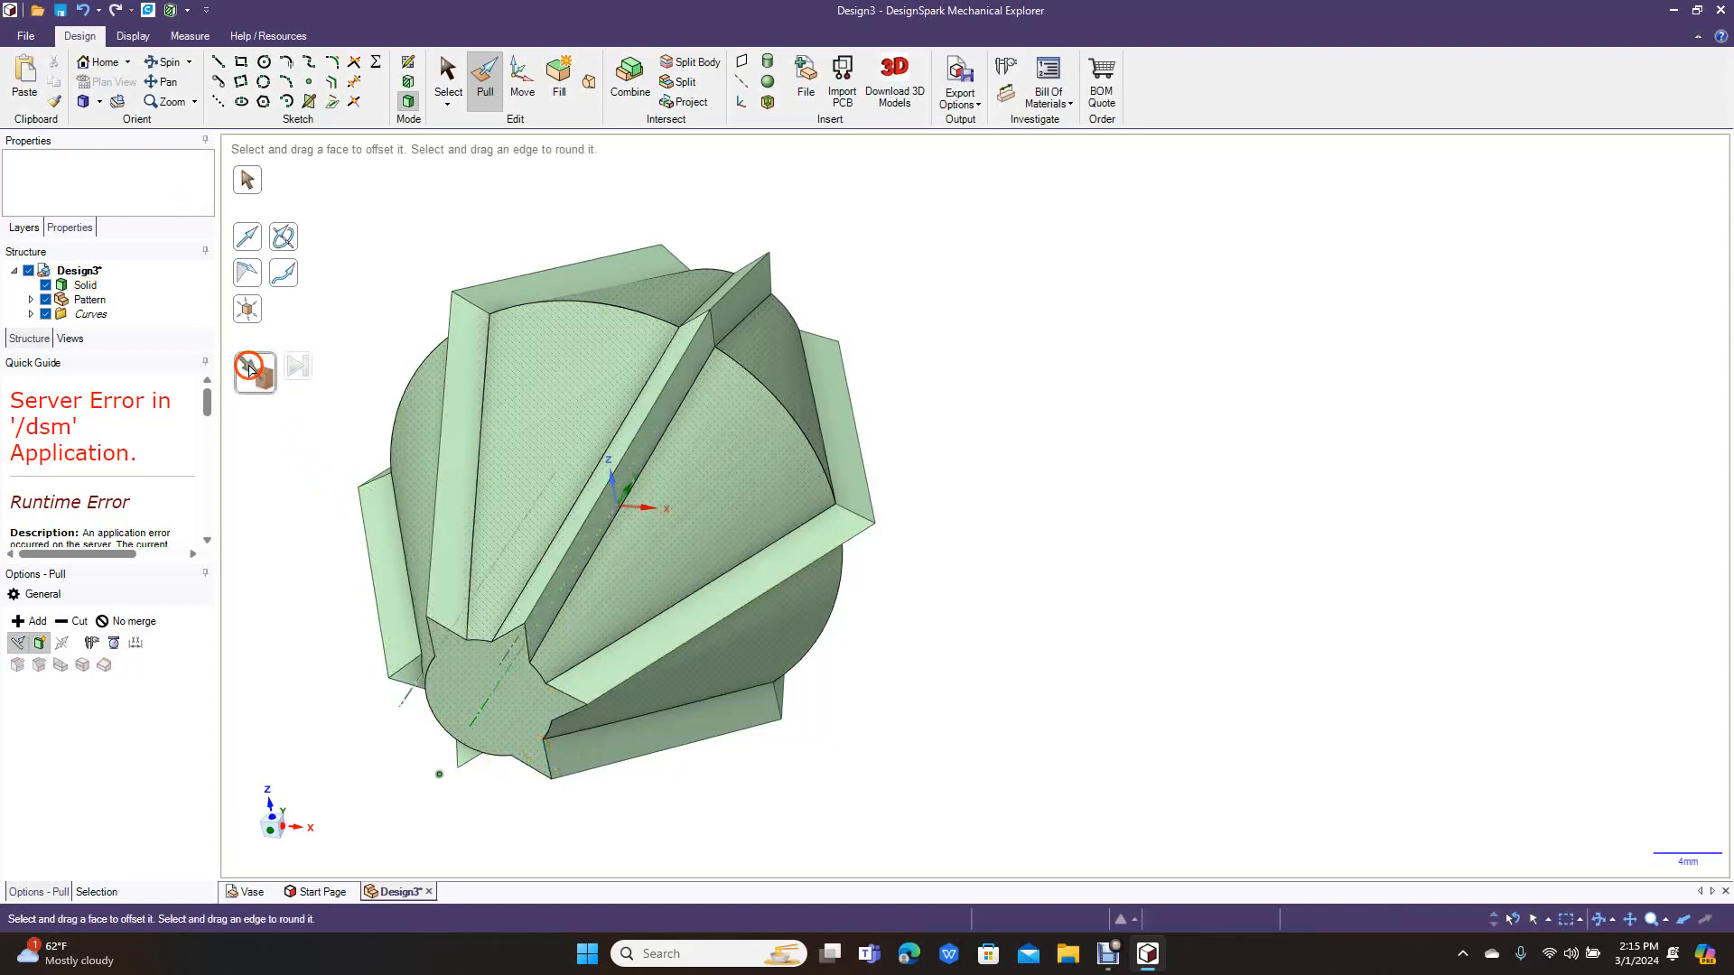
click(458, 764)
click(461, 763)
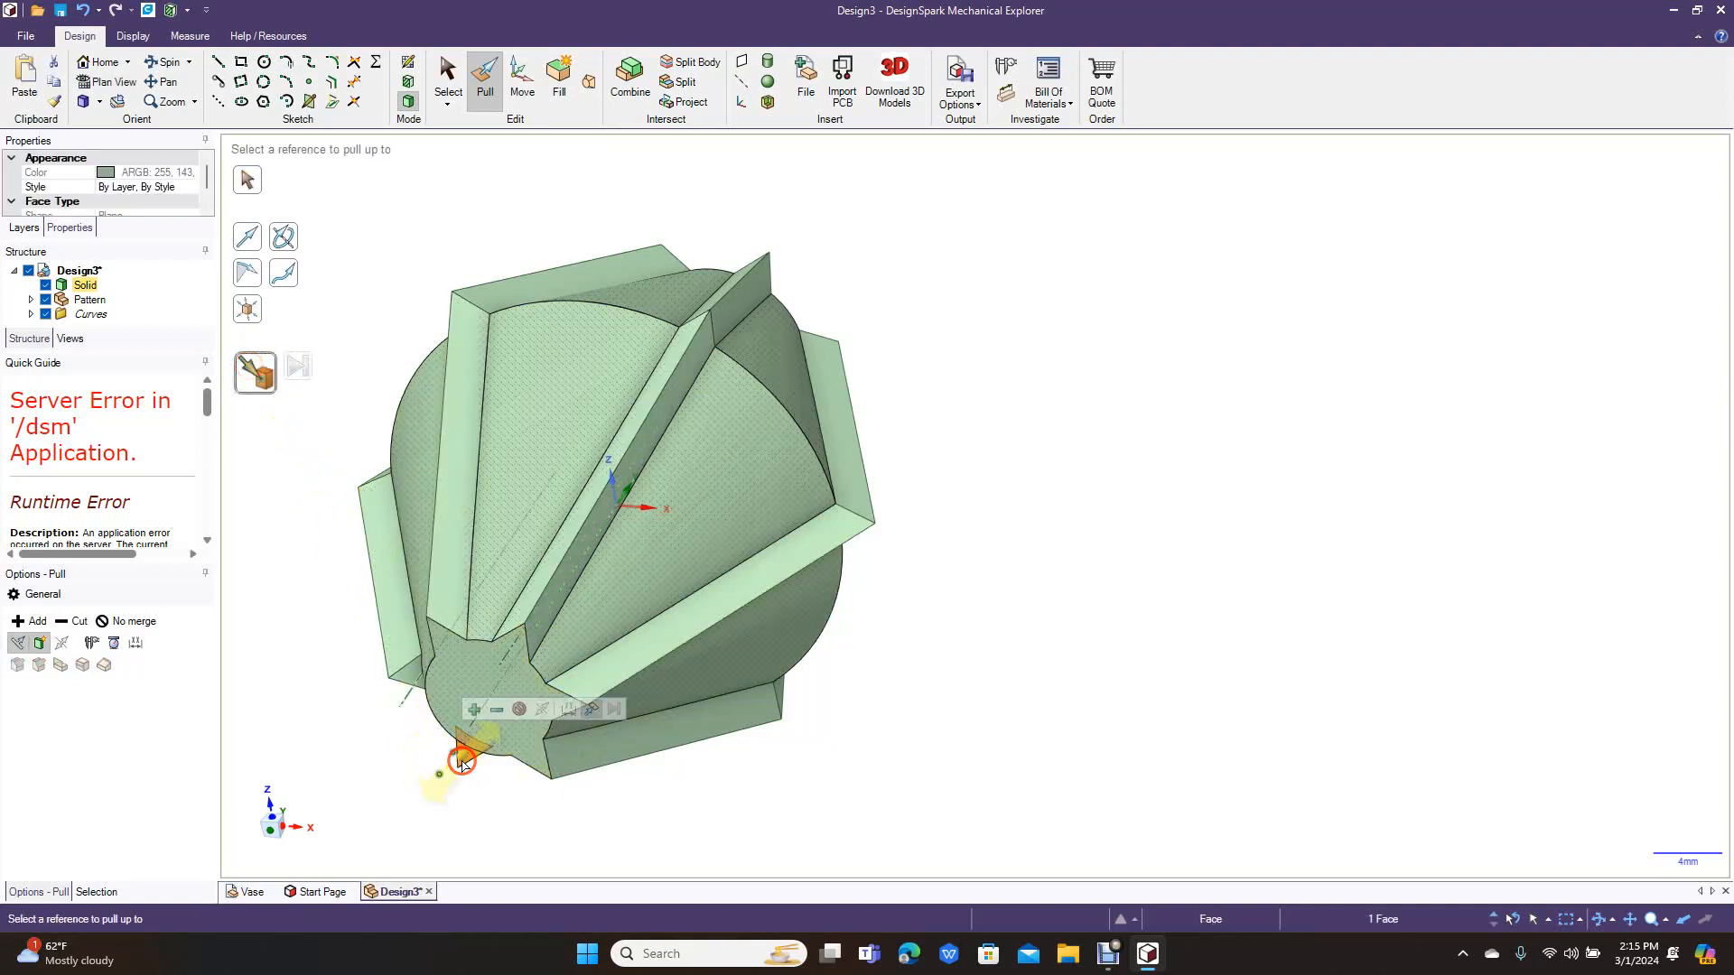
click(485, 757)
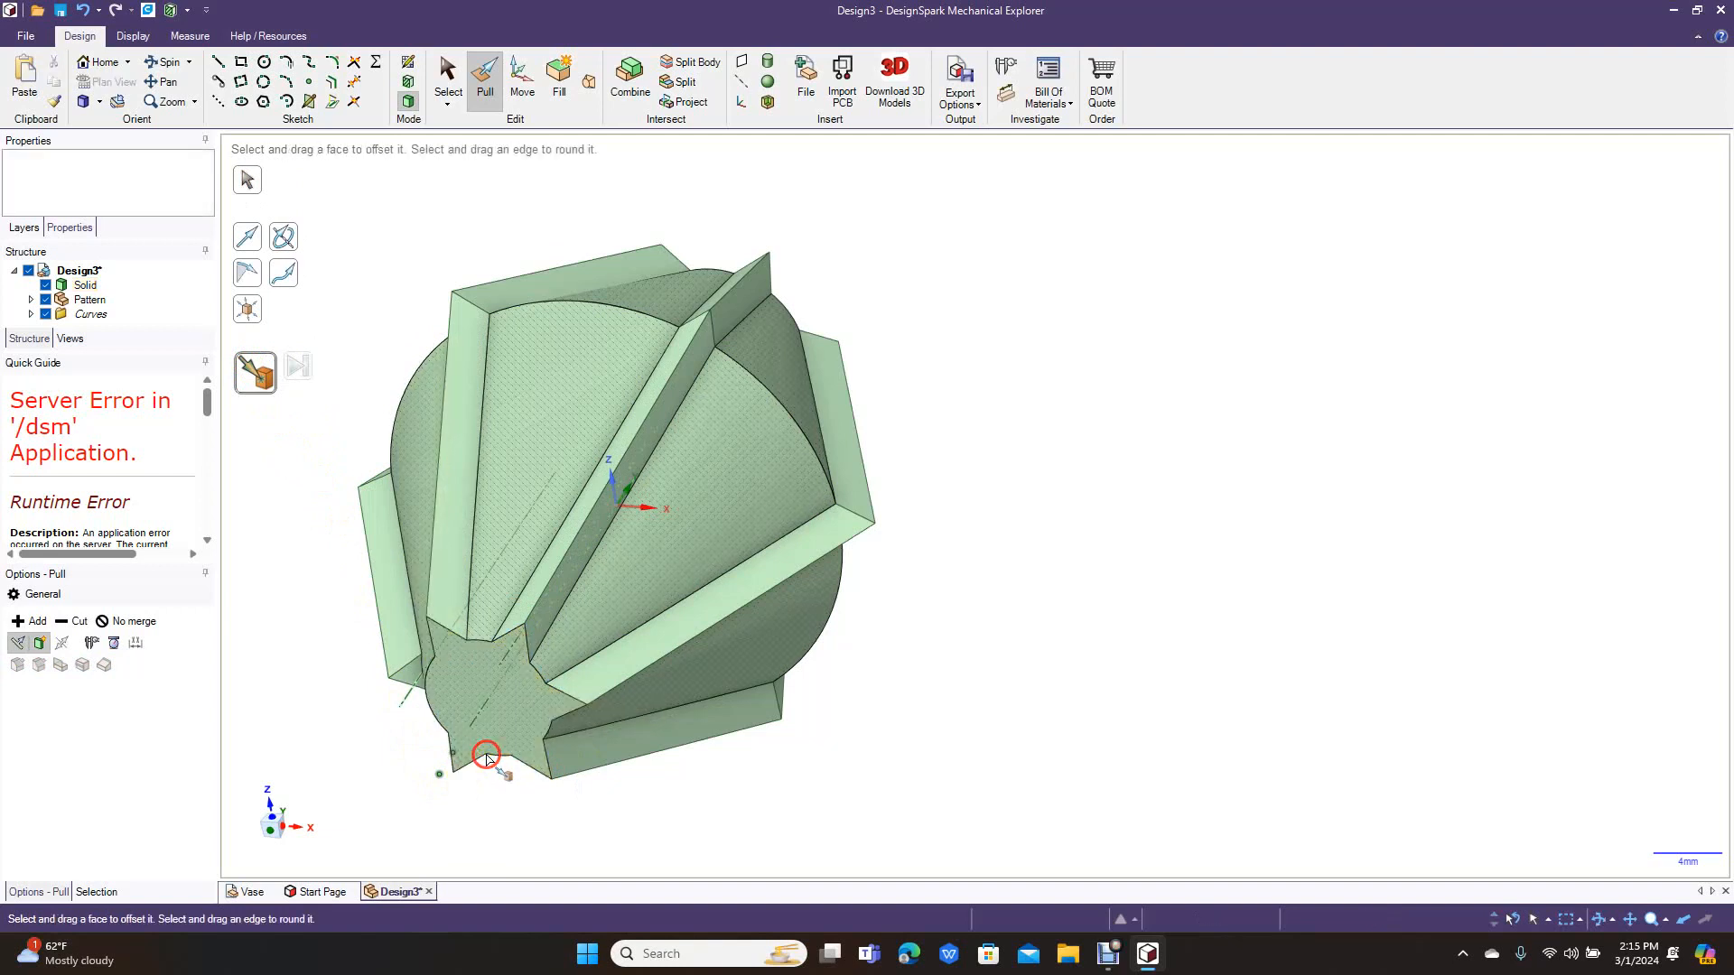
click(409, 684)
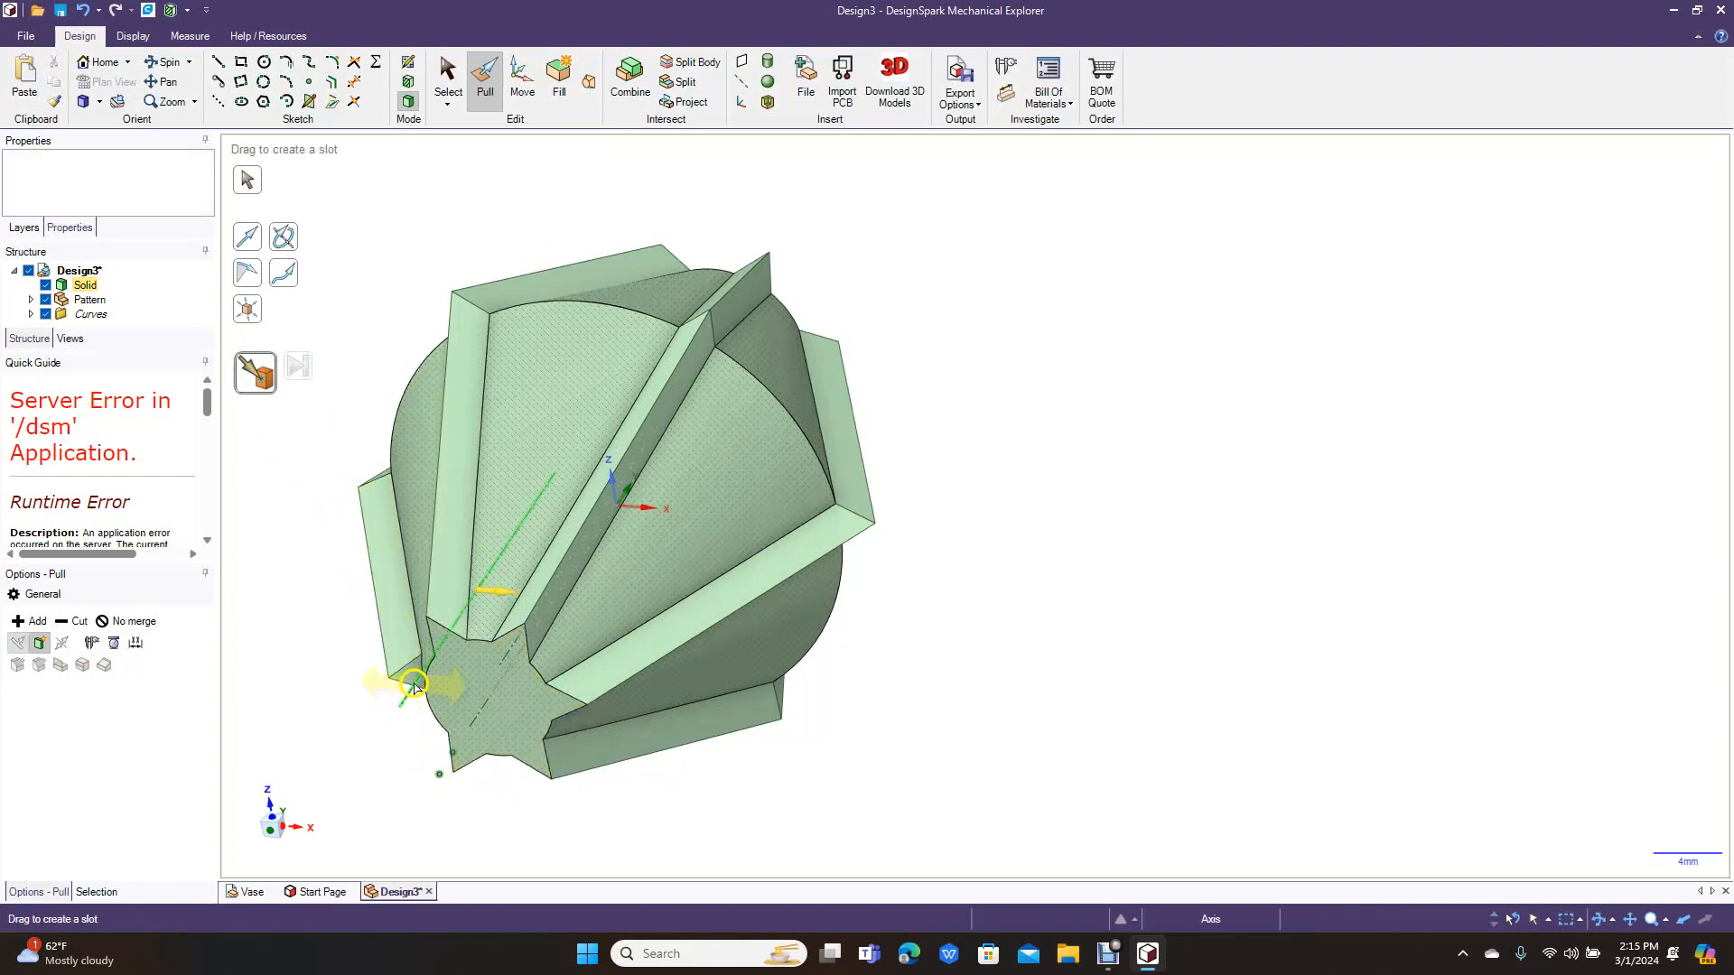
click(408, 684)
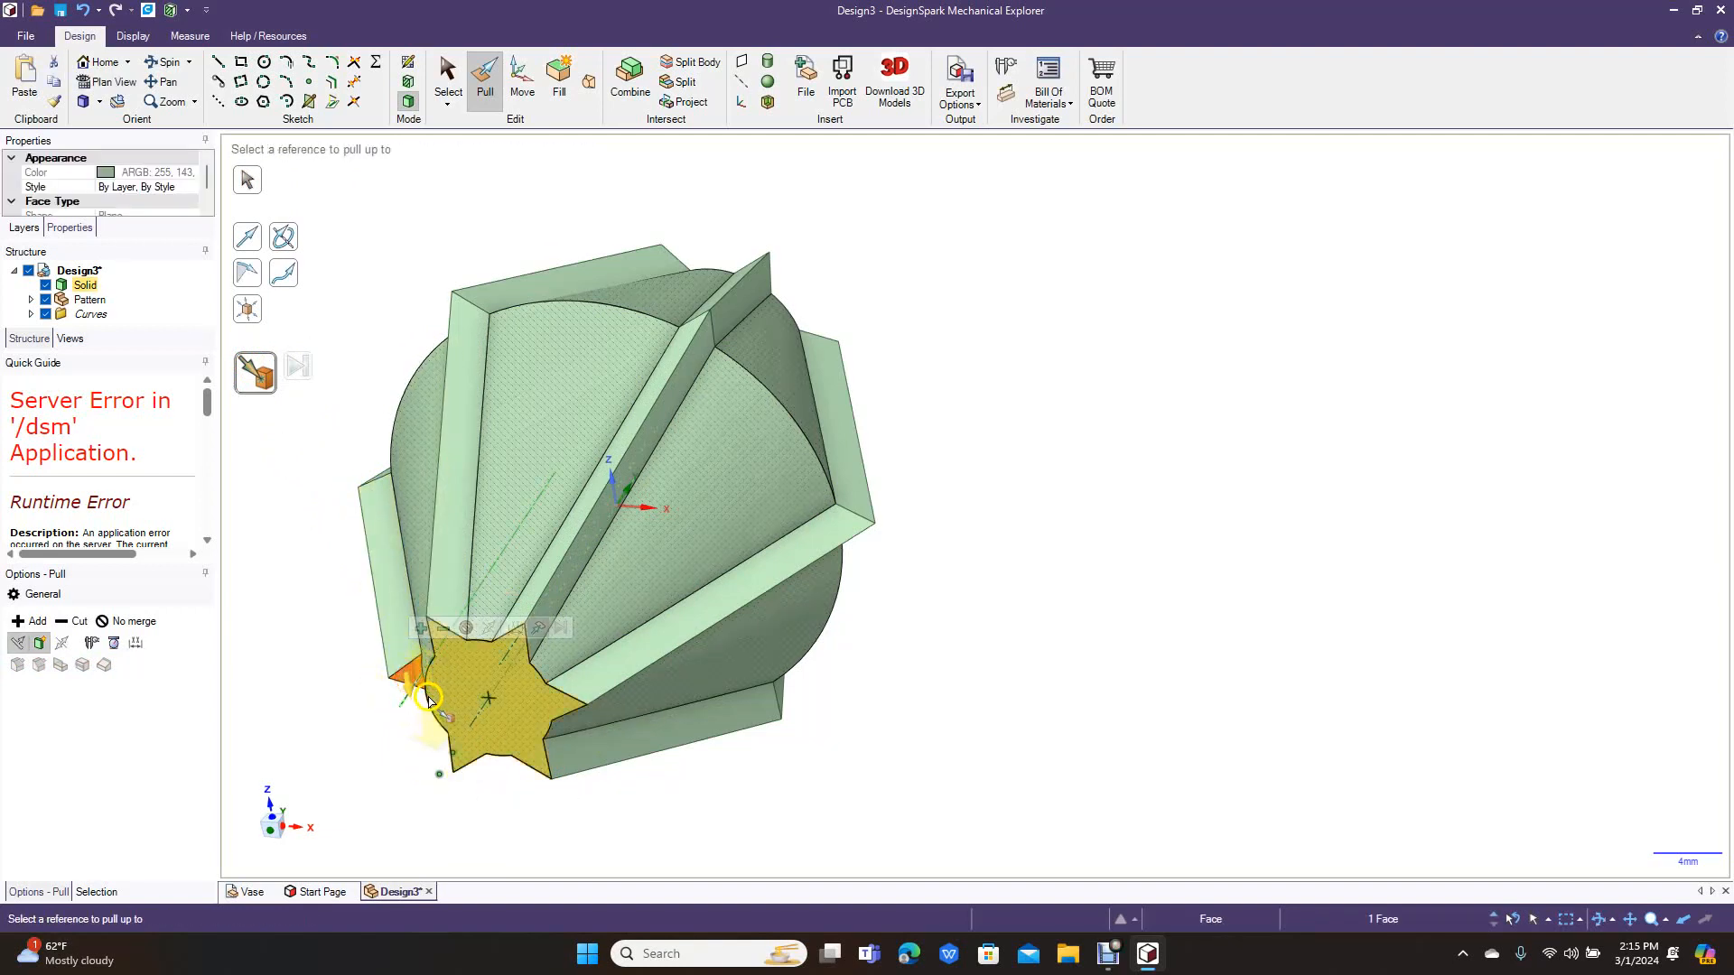
click(430, 701)
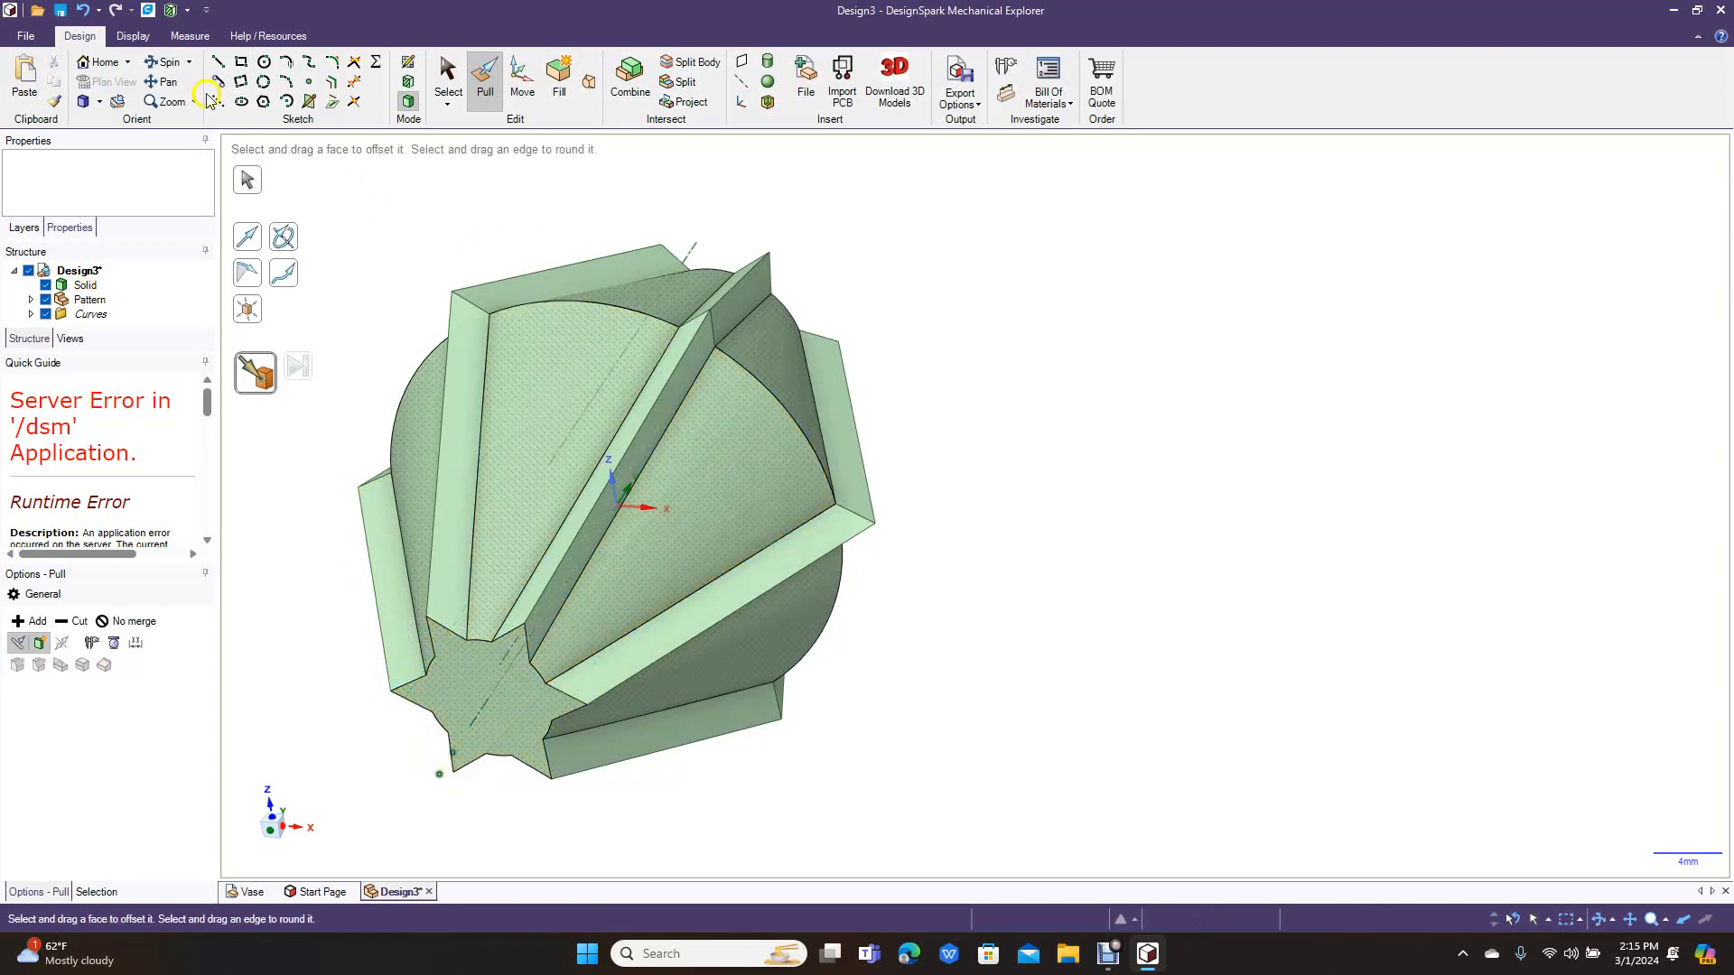
Step: Pull the ring-shaped rim face at the vase's opening upward by 1 mm
click(166, 65)
drag(379, 259, 394, 476)
middle_drag(395, 476, 417, 506)
click(482, 91)
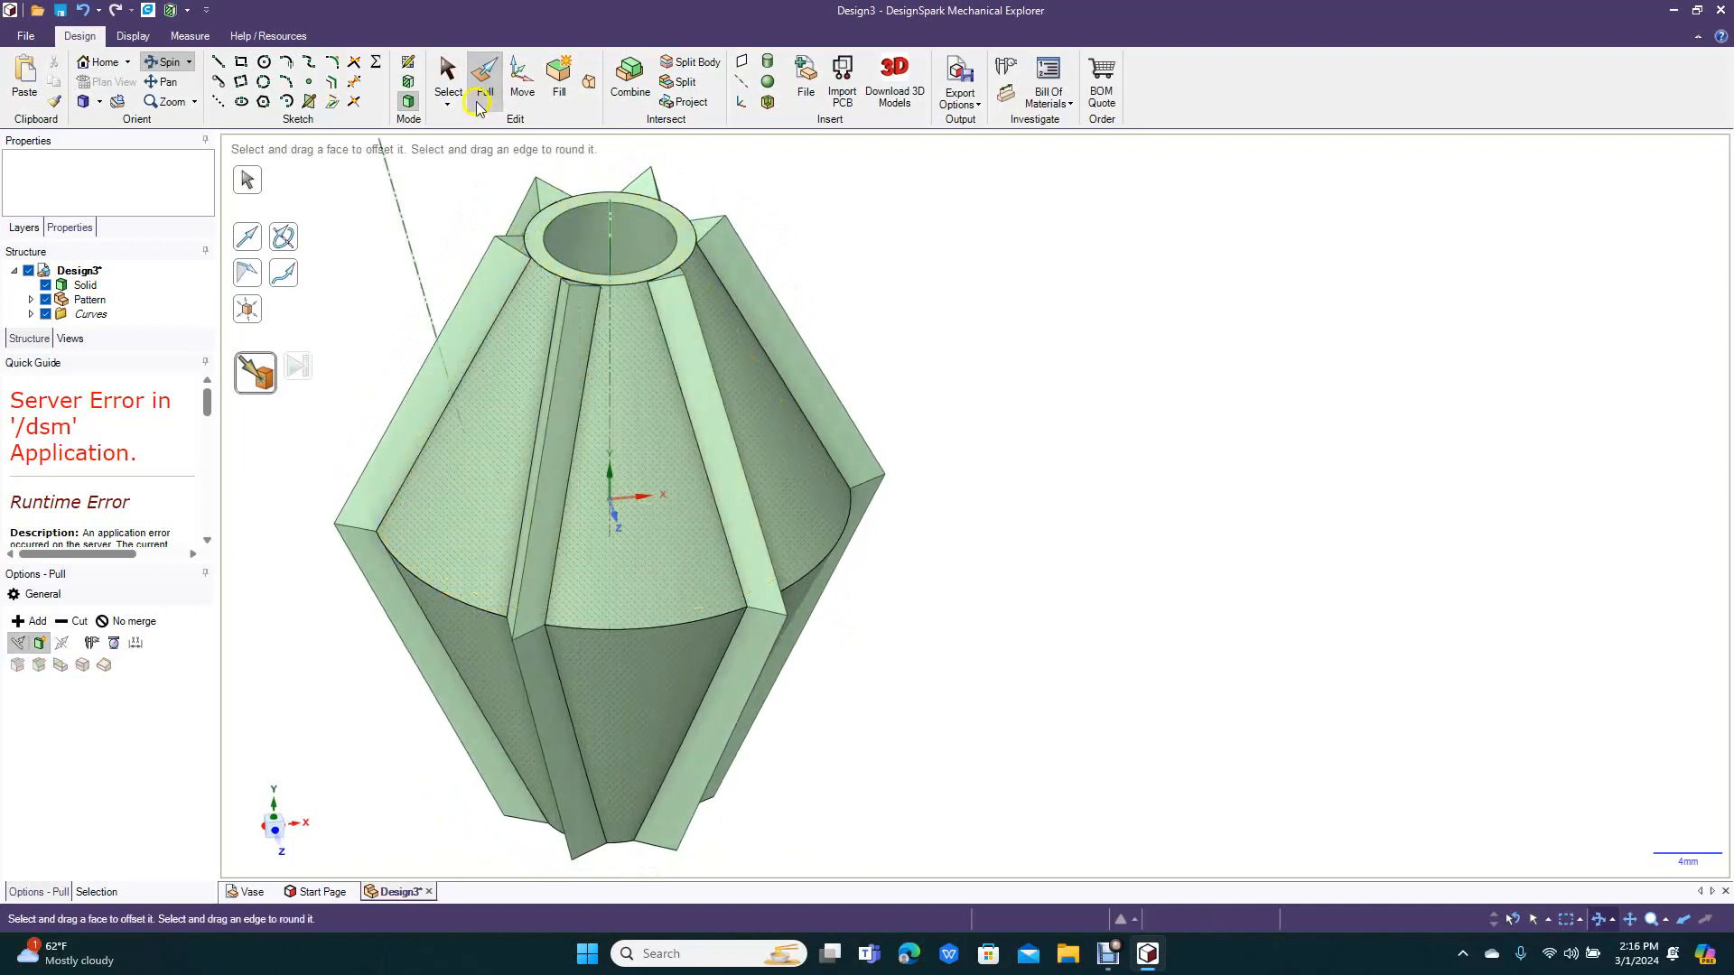
click(535, 245)
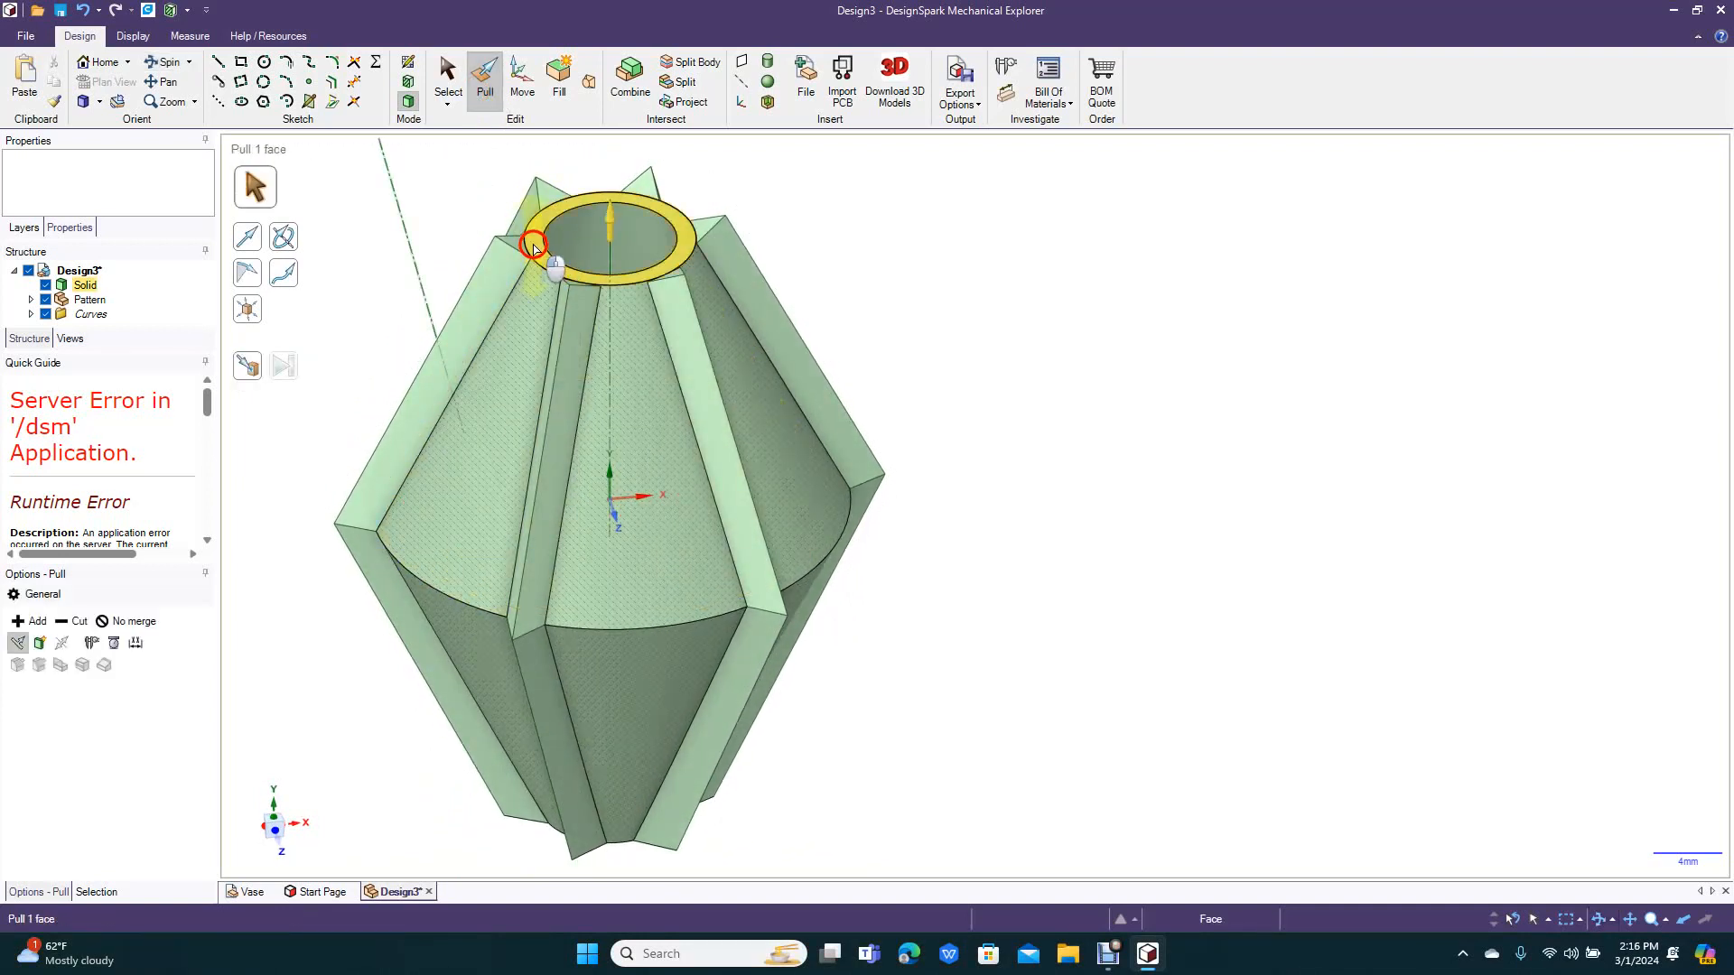
drag(535, 246, 536, 237)
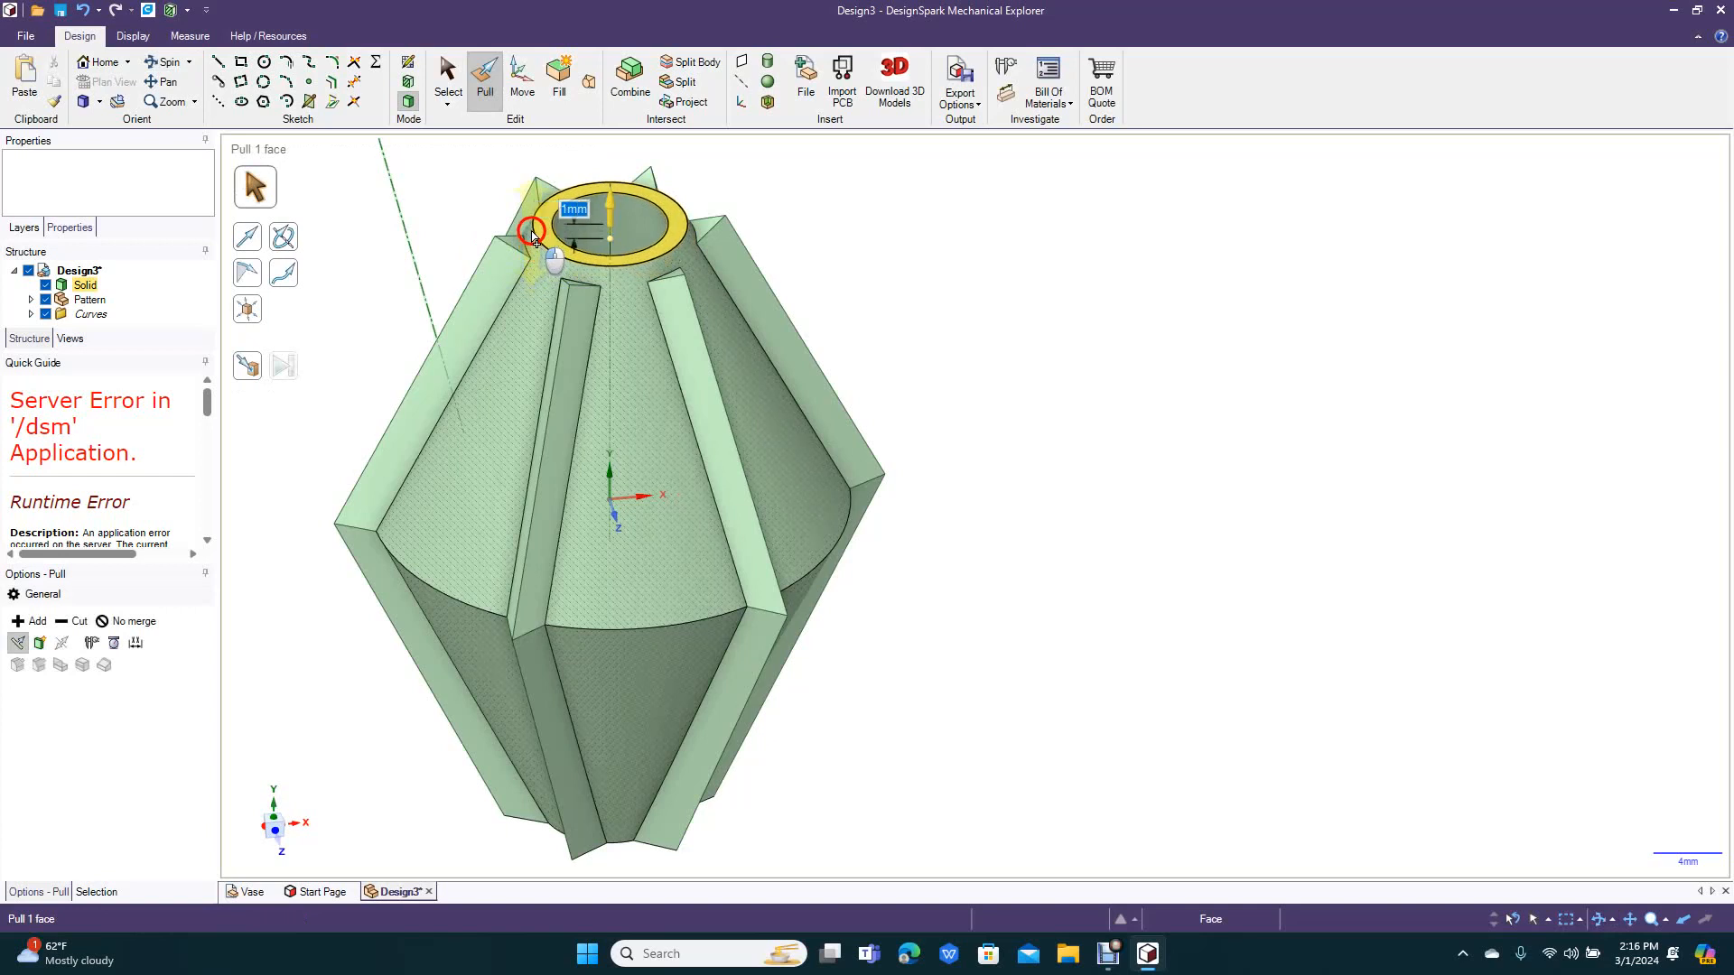
click(531, 232)
click(433, 149)
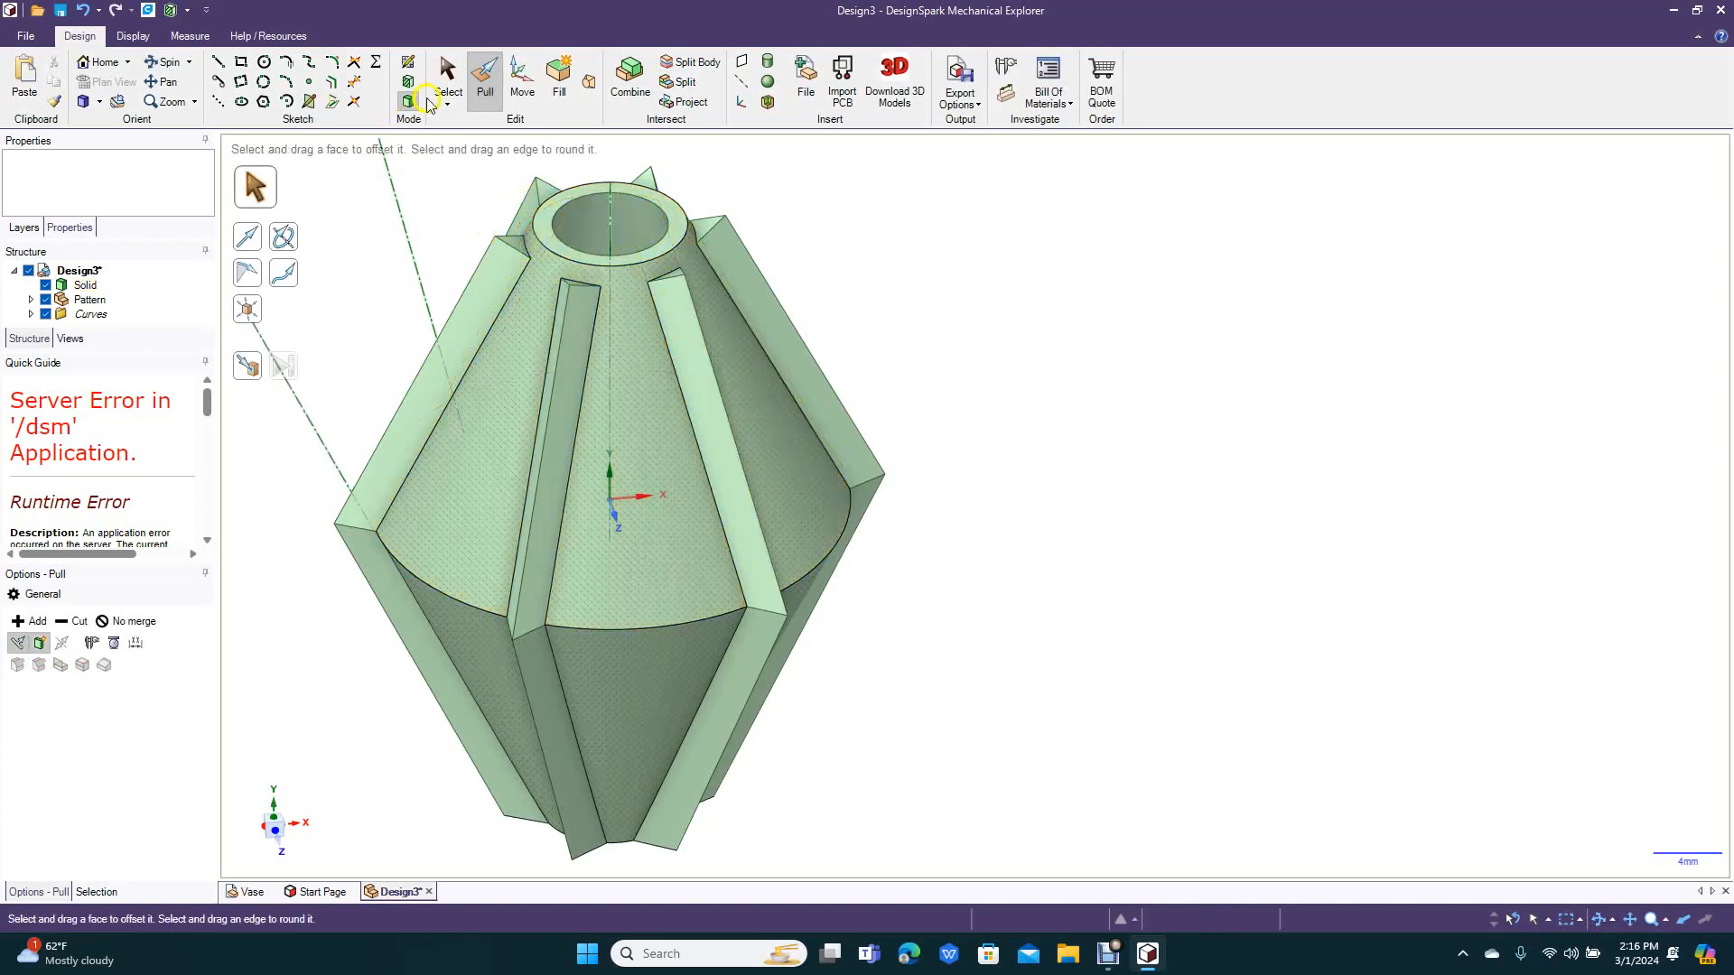
Step: Extend one rib's upper end face up to the plane of the vase's rim face
click(449, 73)
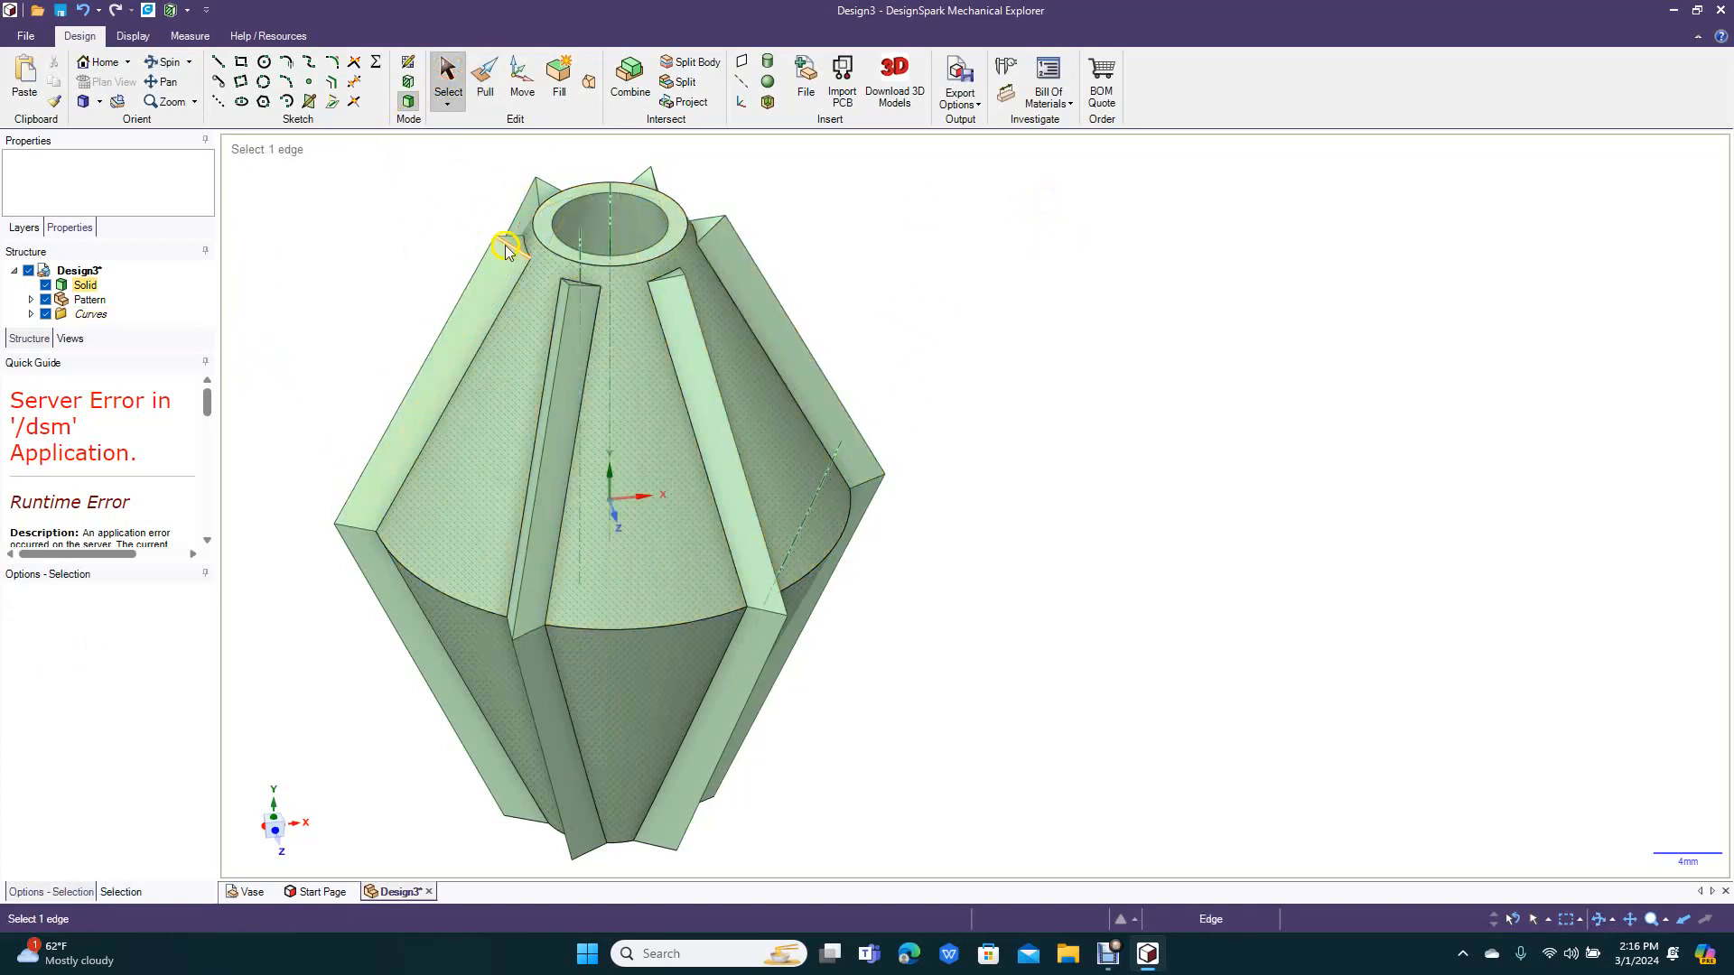
click(485, 77)
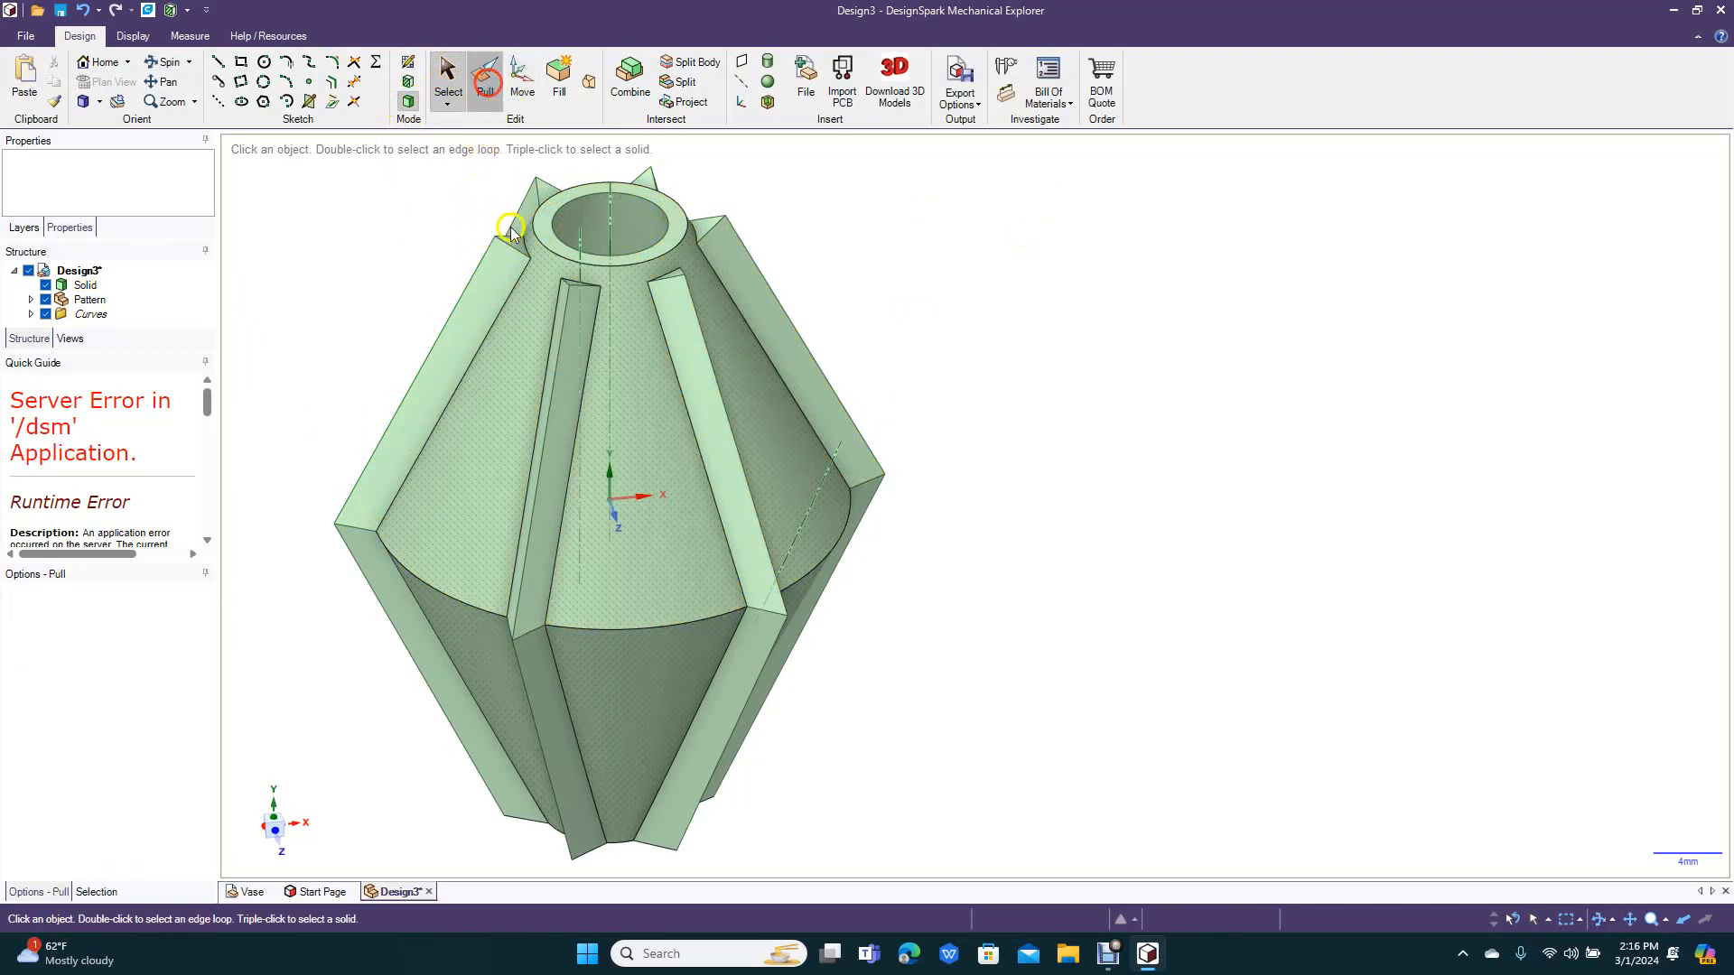
click(518, 246)
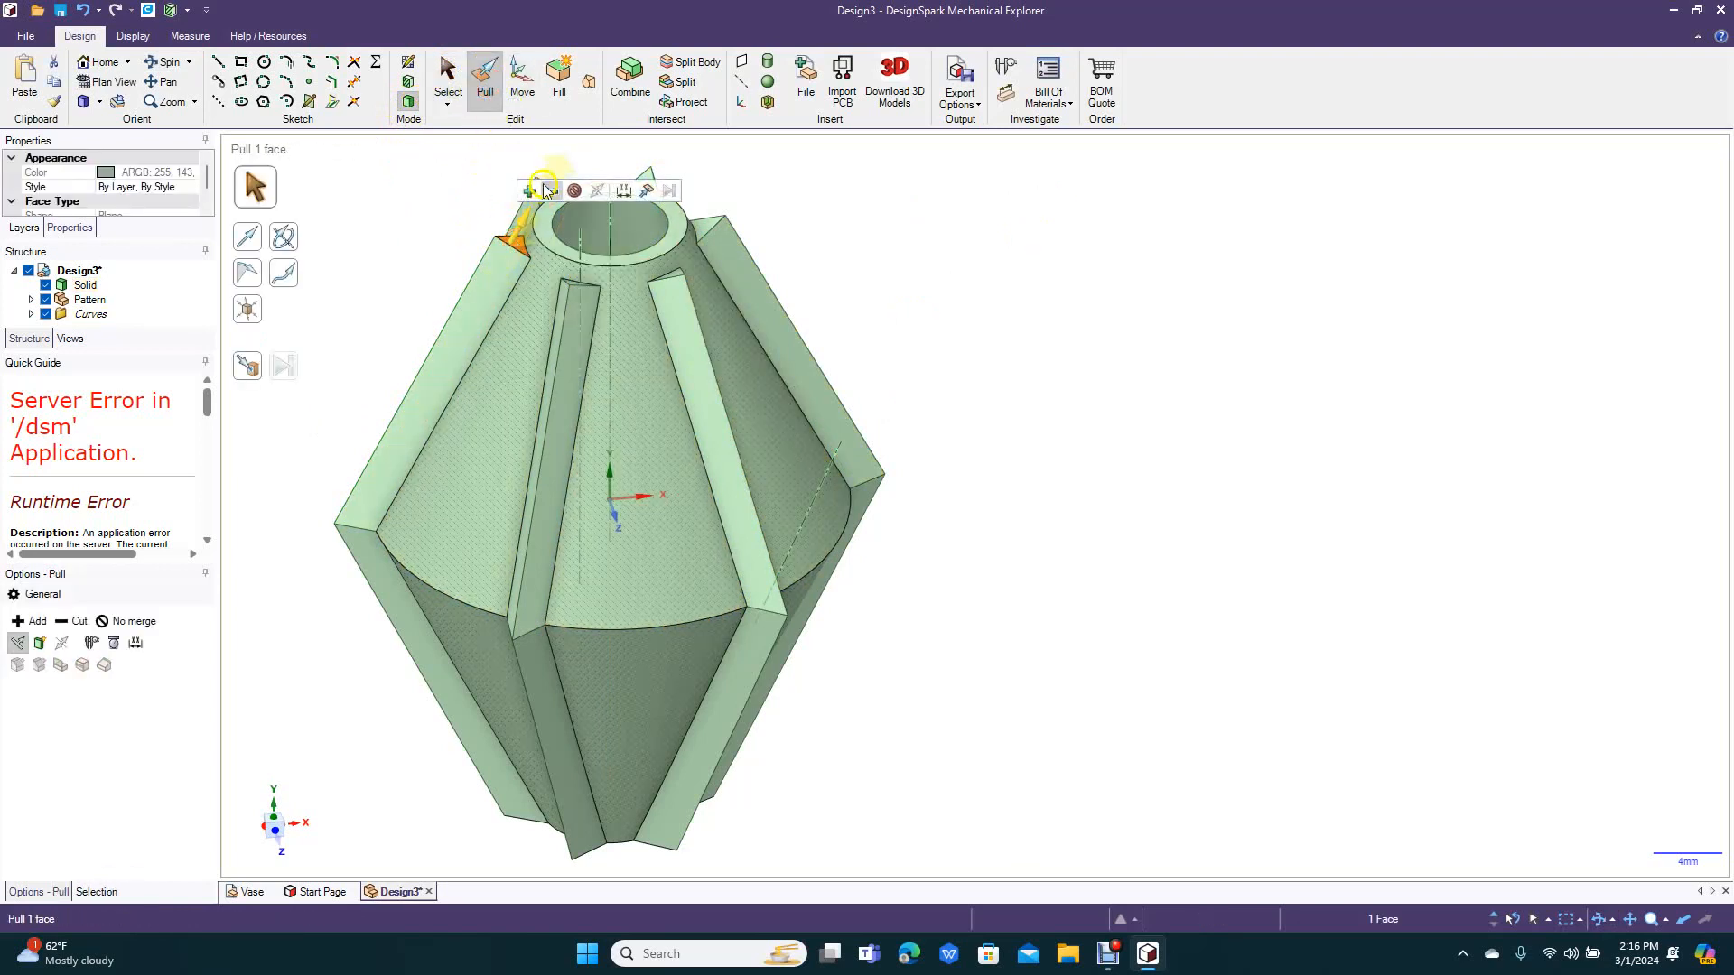
click(254, 369)
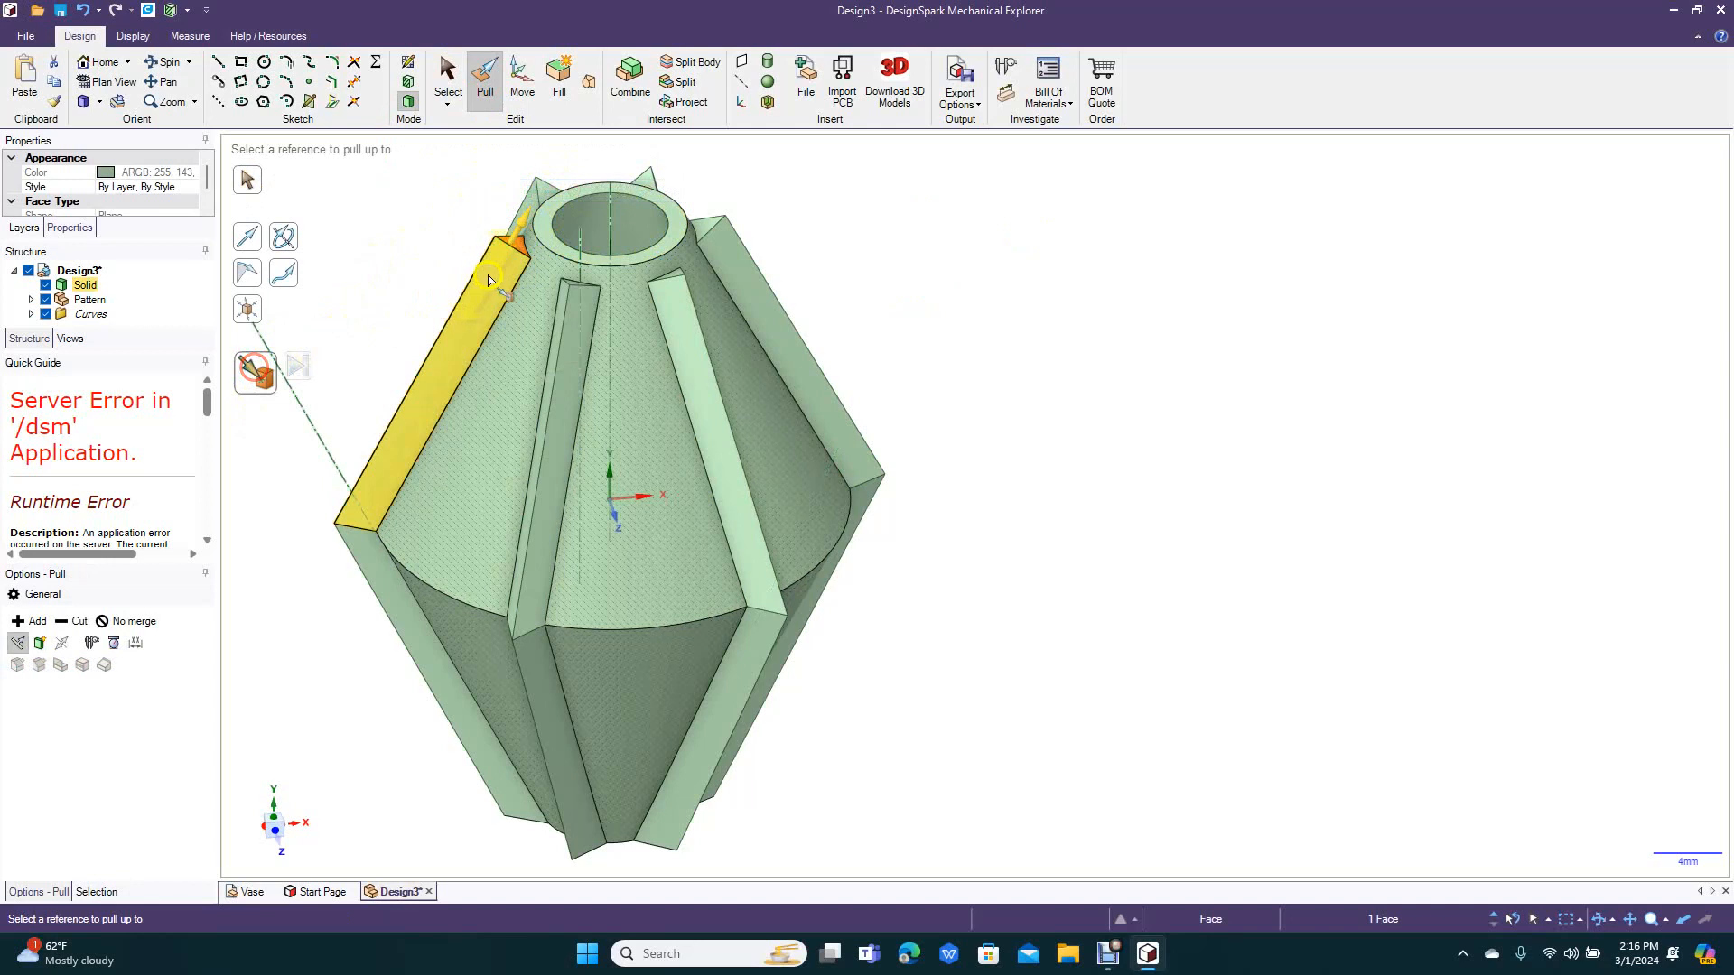
click(549, 247)
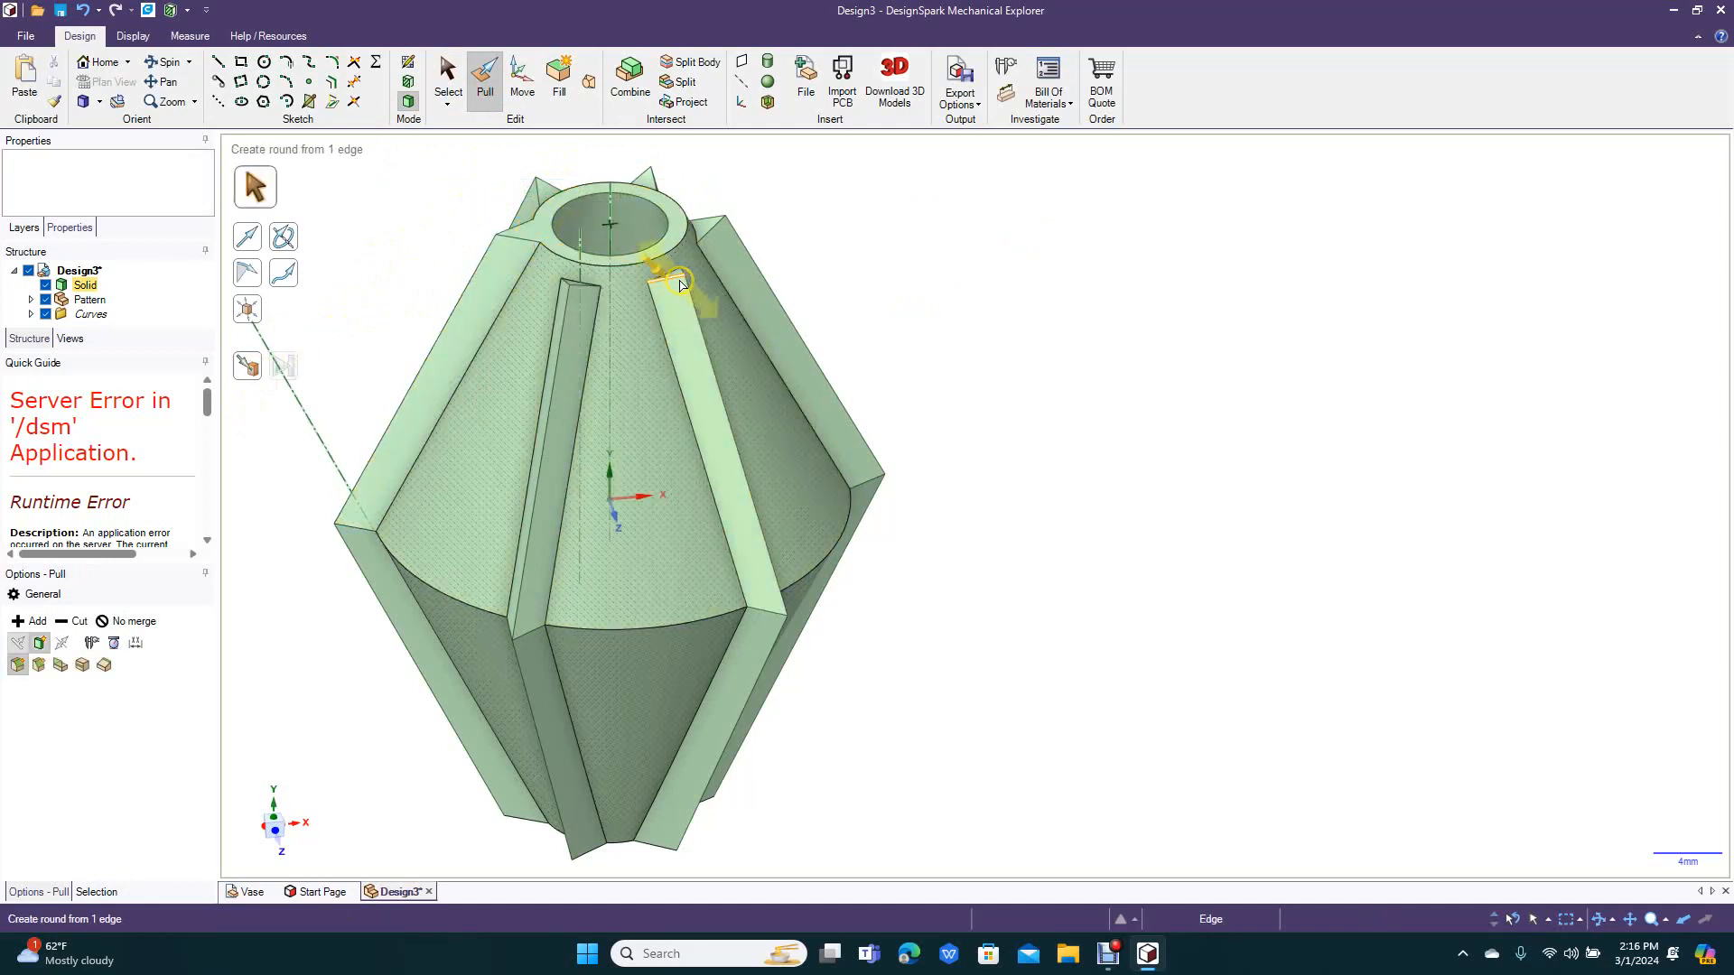
Step: Extend the upper end faces of the other five ribs together up to the plane of the rim face
click(181, 62)
drag(424, 237, 379, 341)
click(483, 92)
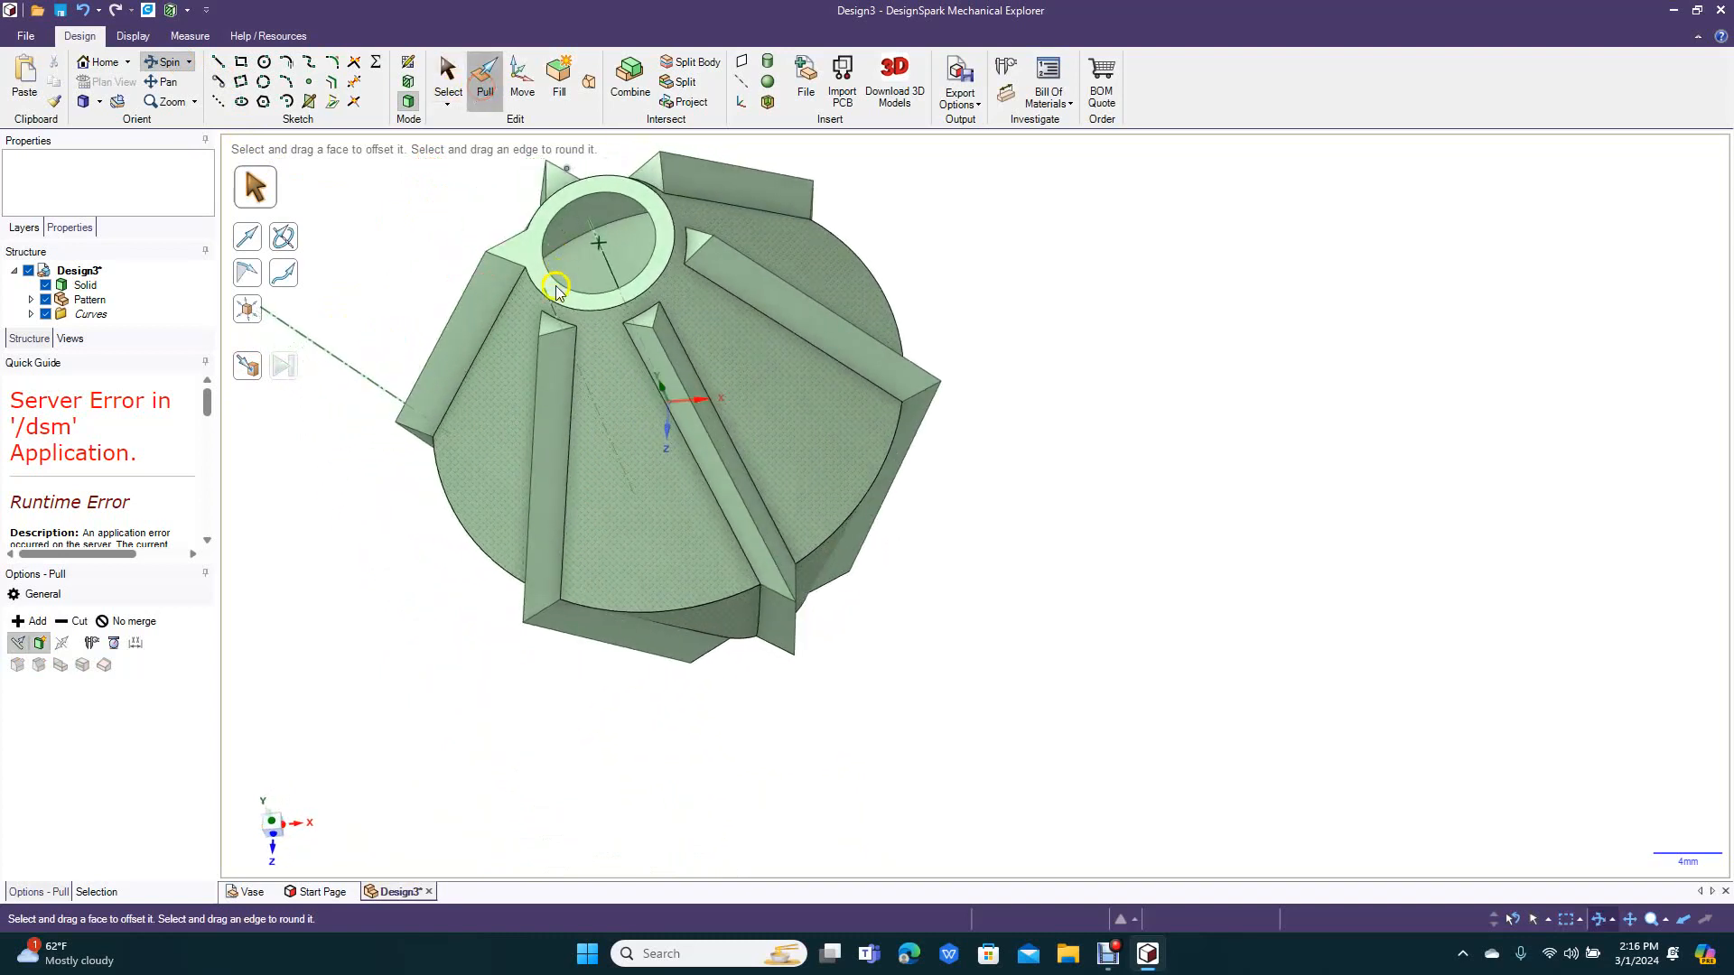
click(554, 322)
ctrl+click(648, 319)
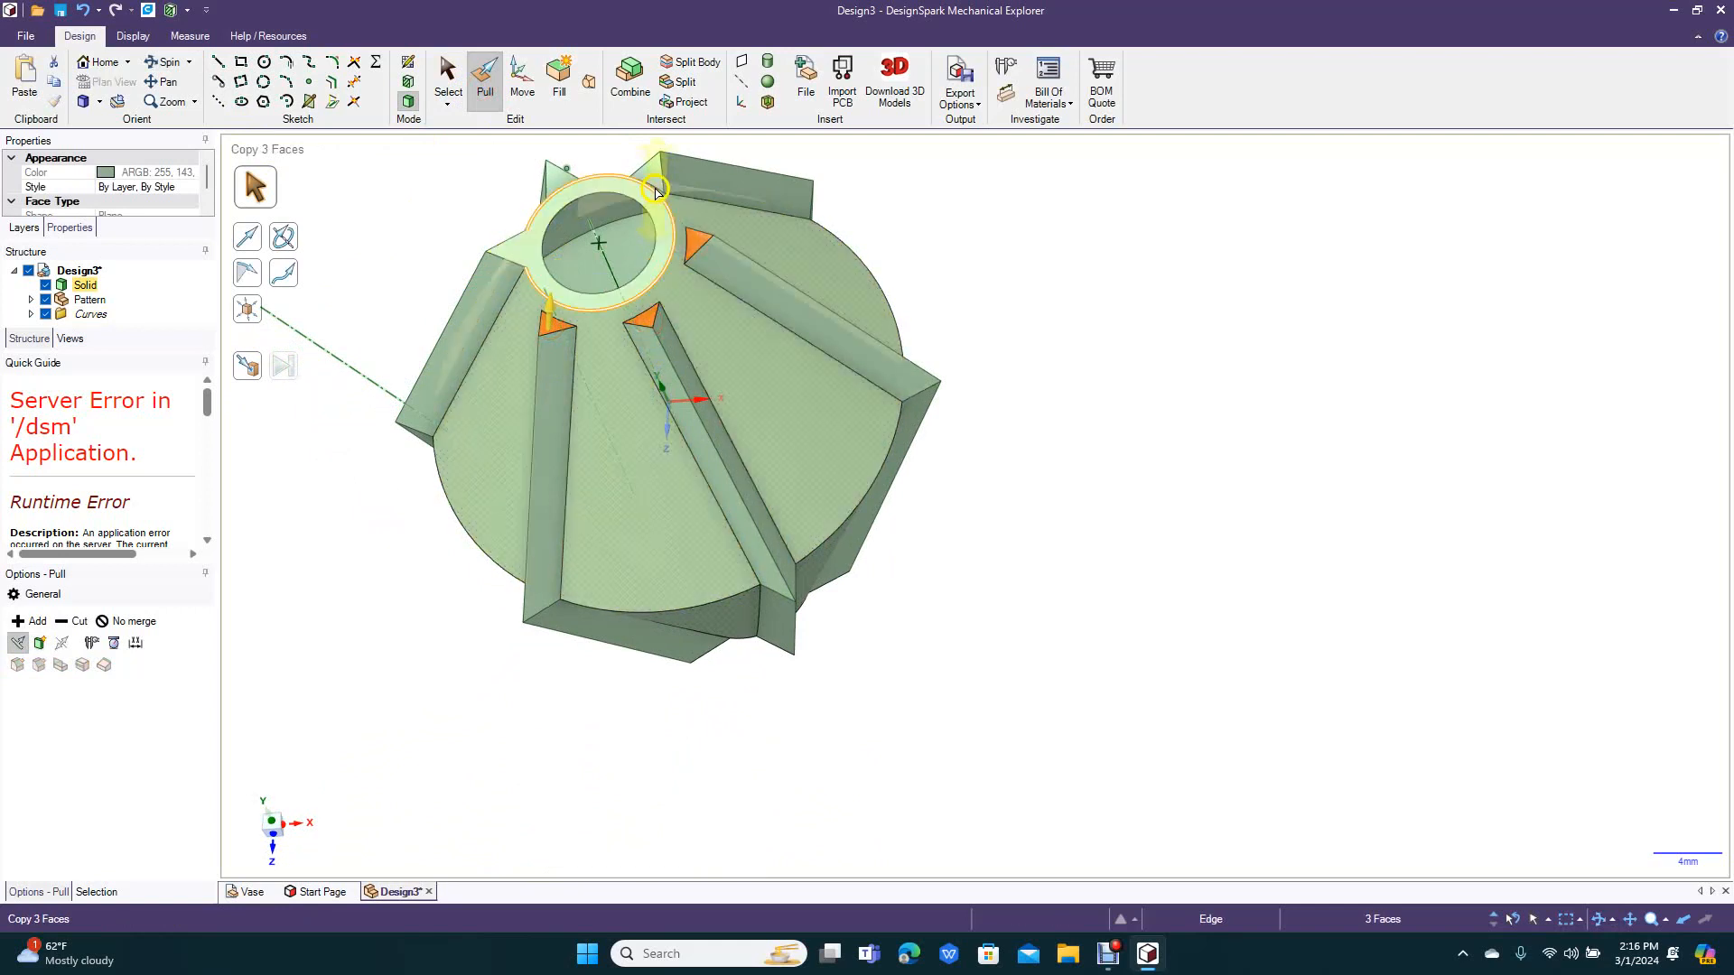
ctrl+click(654, 171)
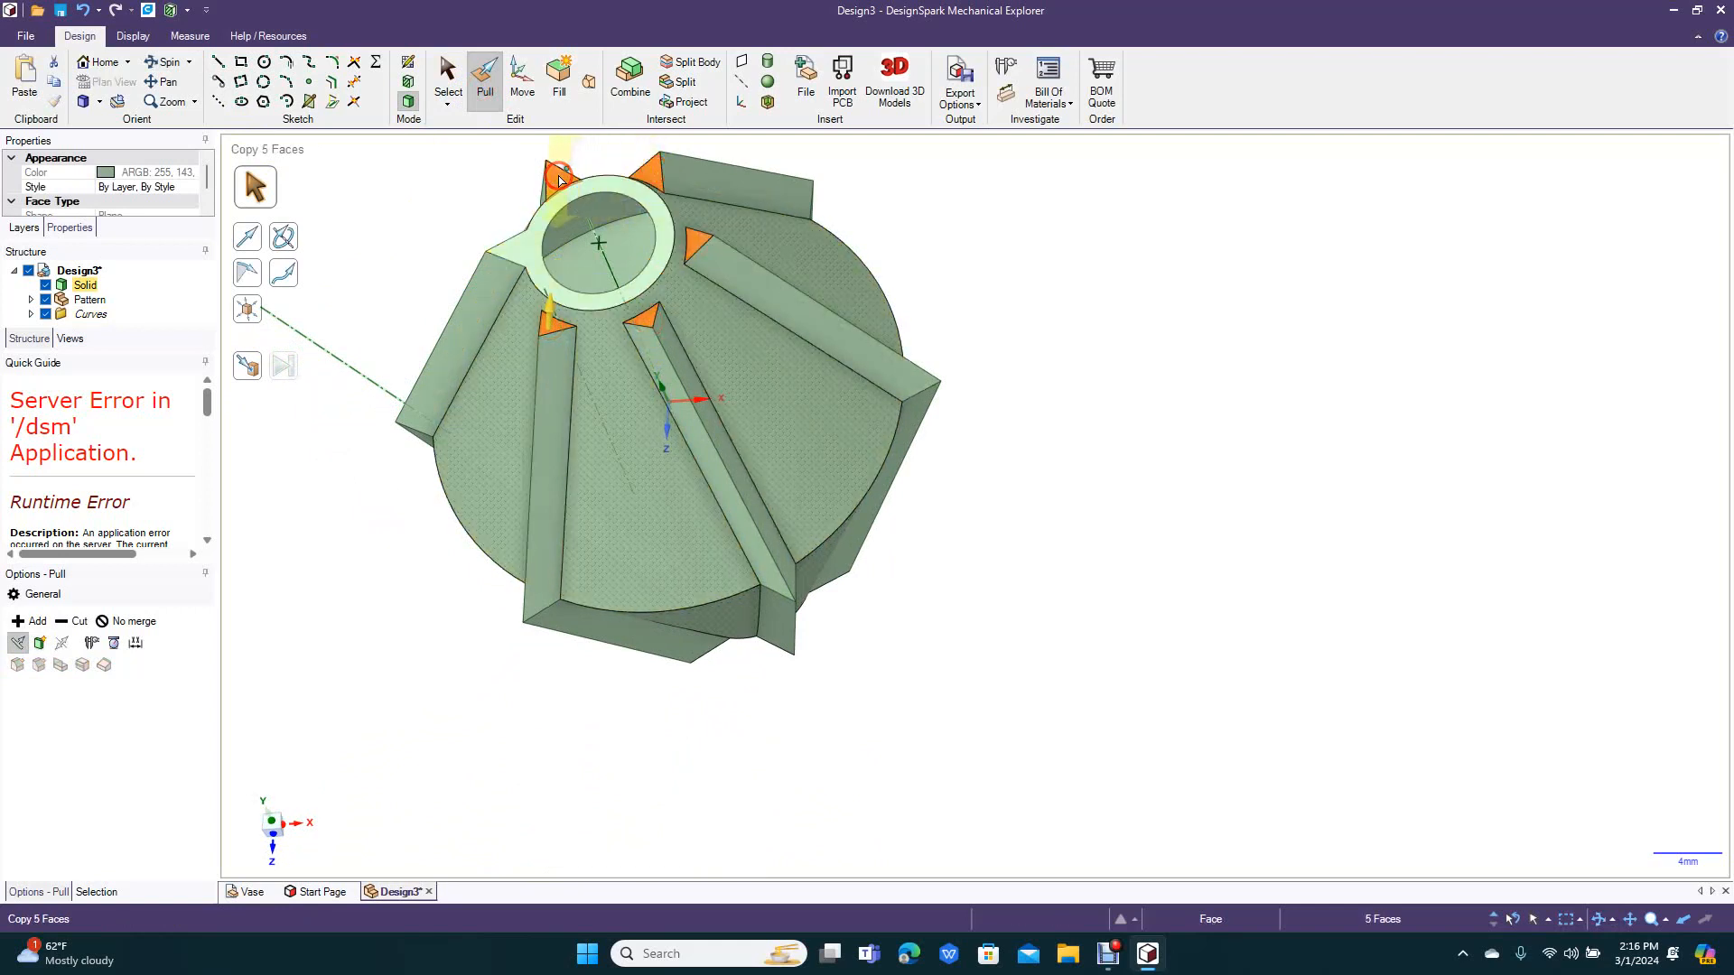
click(248, 370)
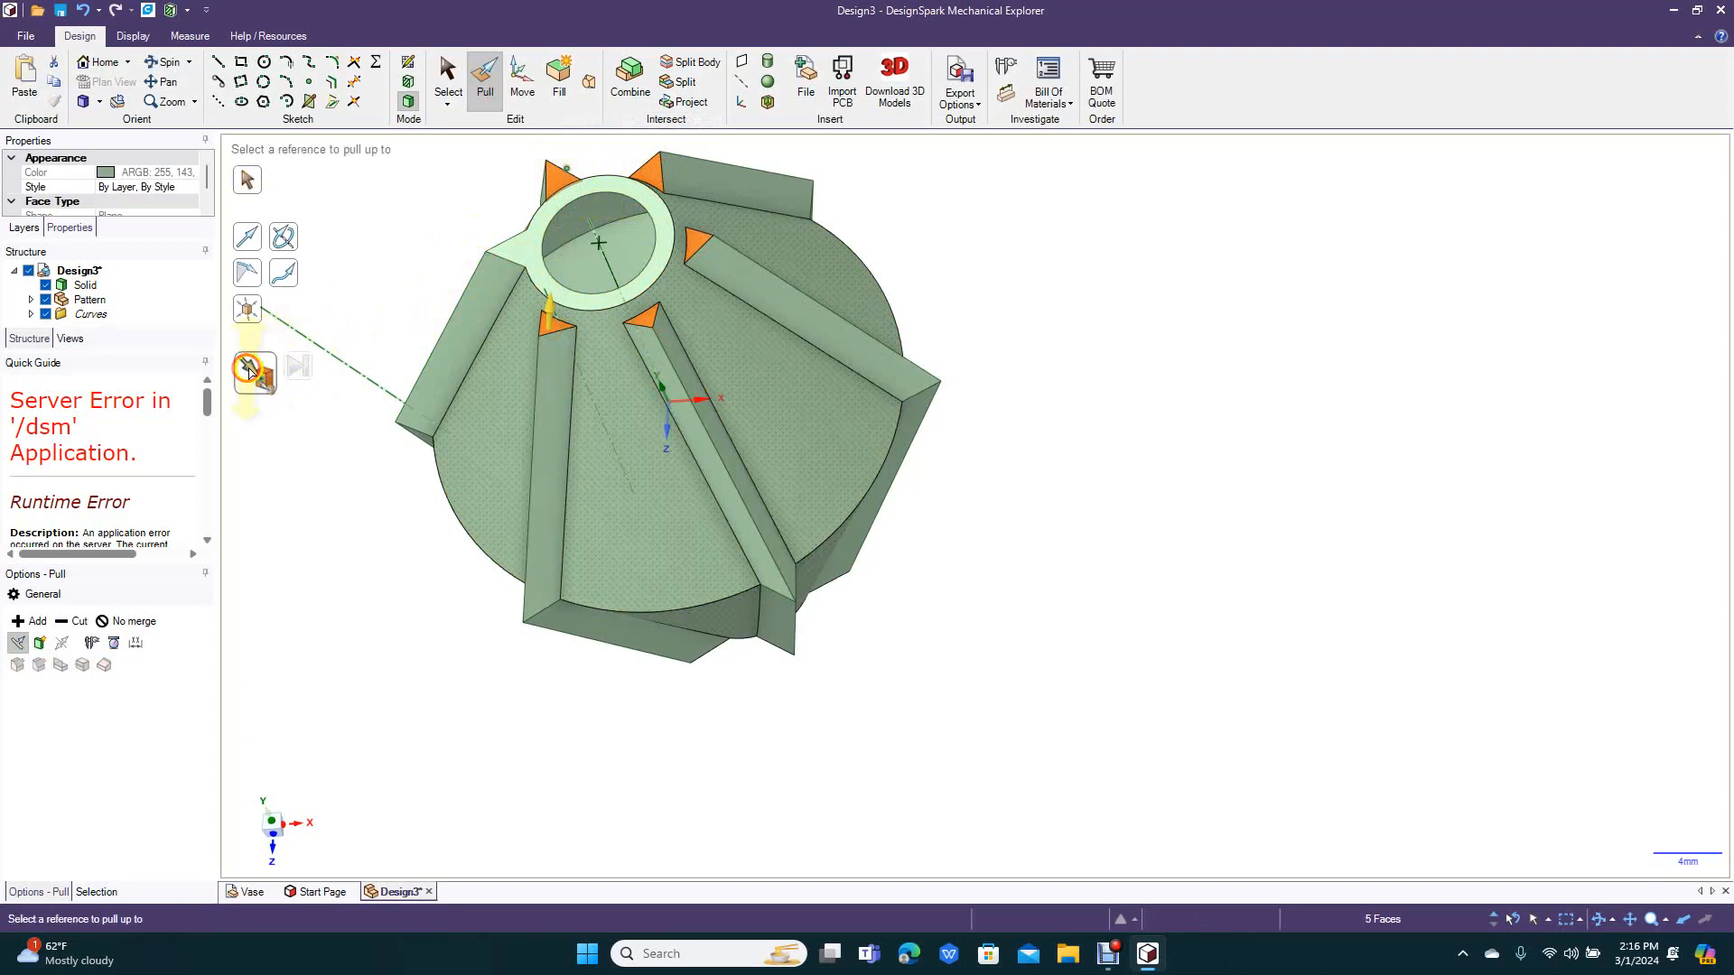
click(574, 314)
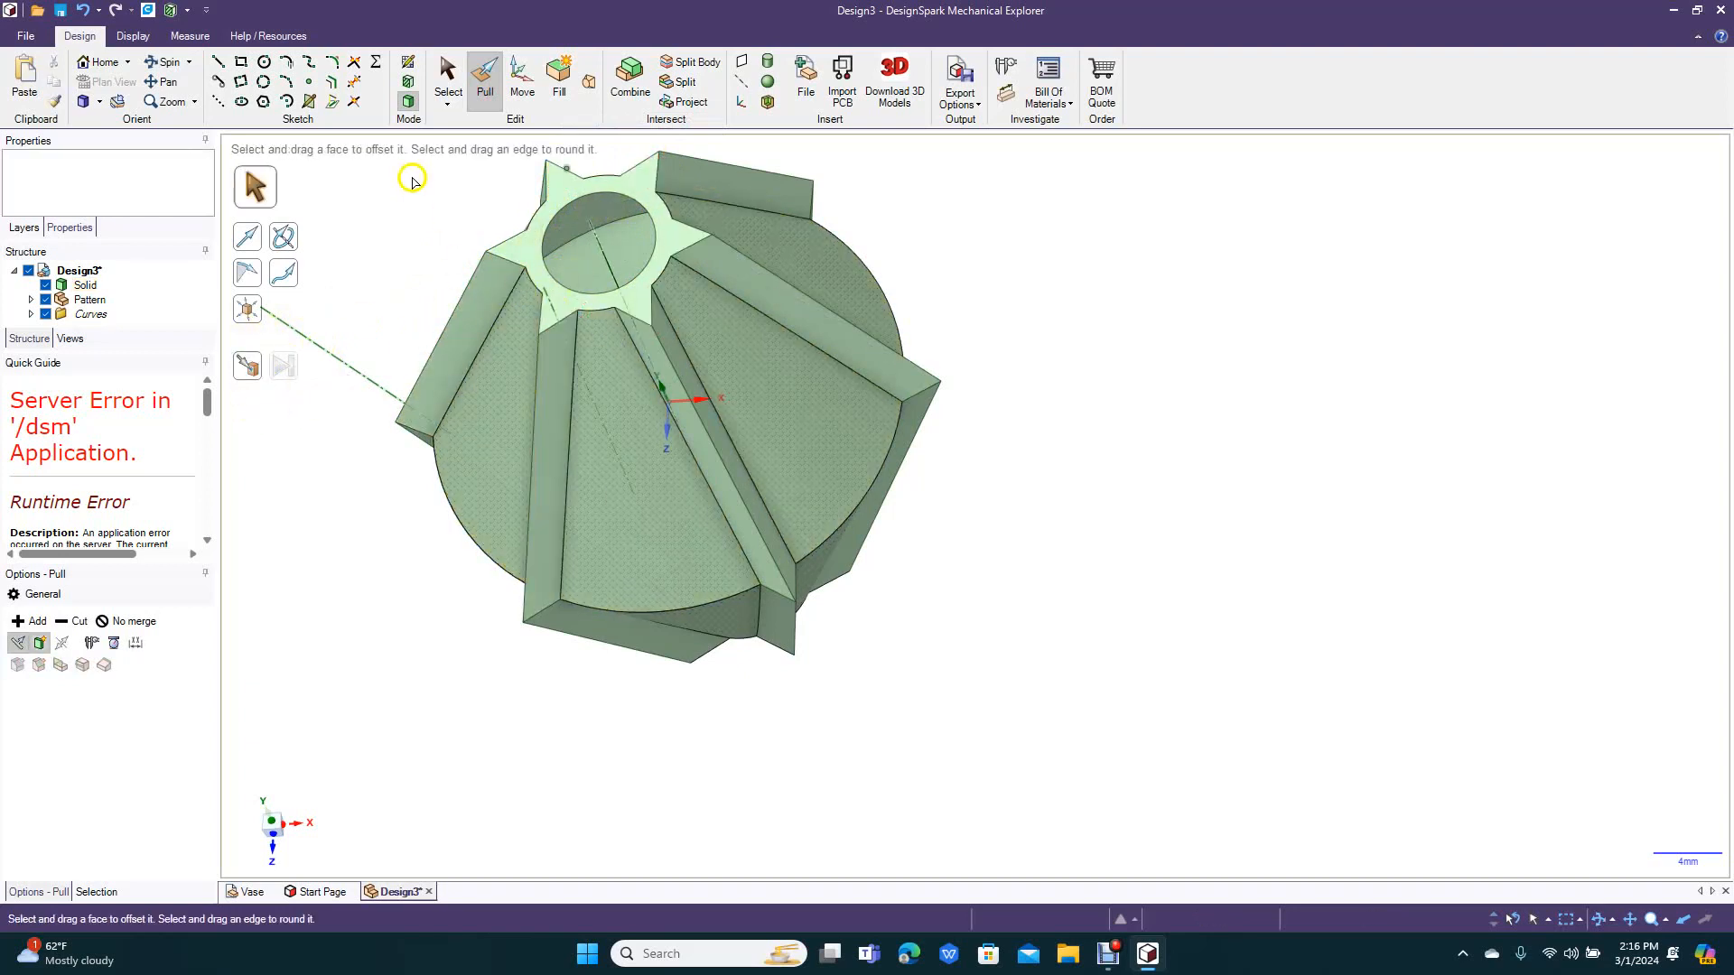
Step: Round the upper and lower outer edges of one rib with the Pull tool
click(166, 83)
drag(338, 279, 584, 449)
click(147, 68)
click(170, 63)
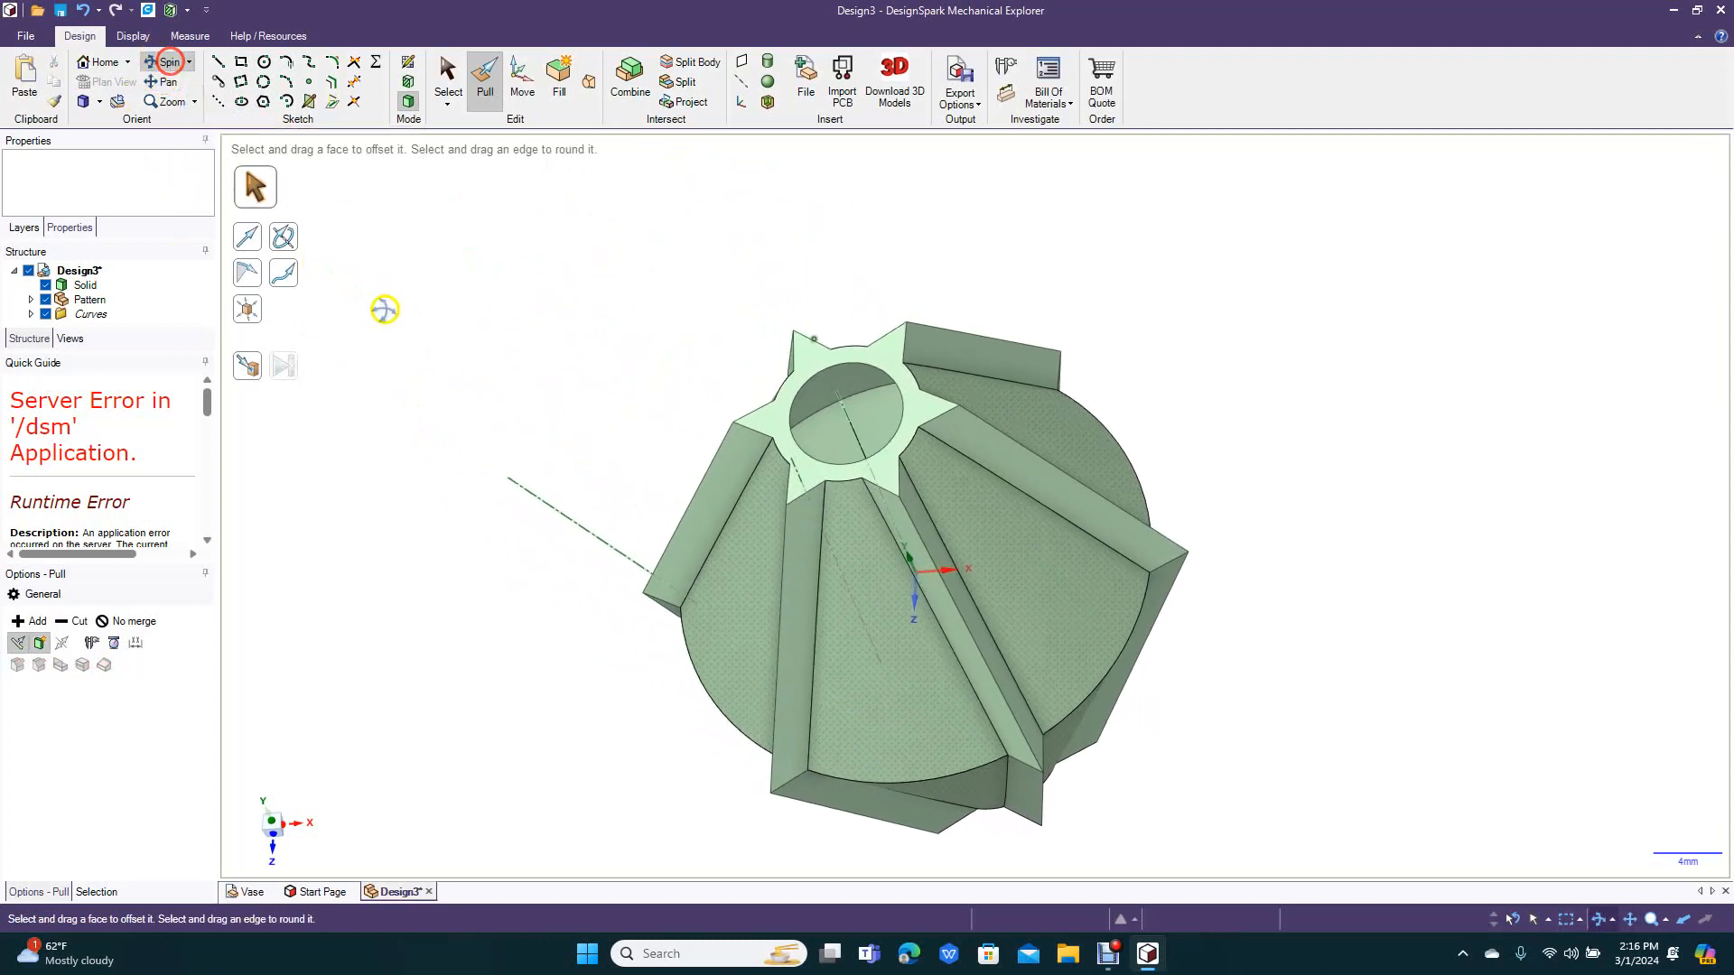
drag(428, 497, 746, 416)
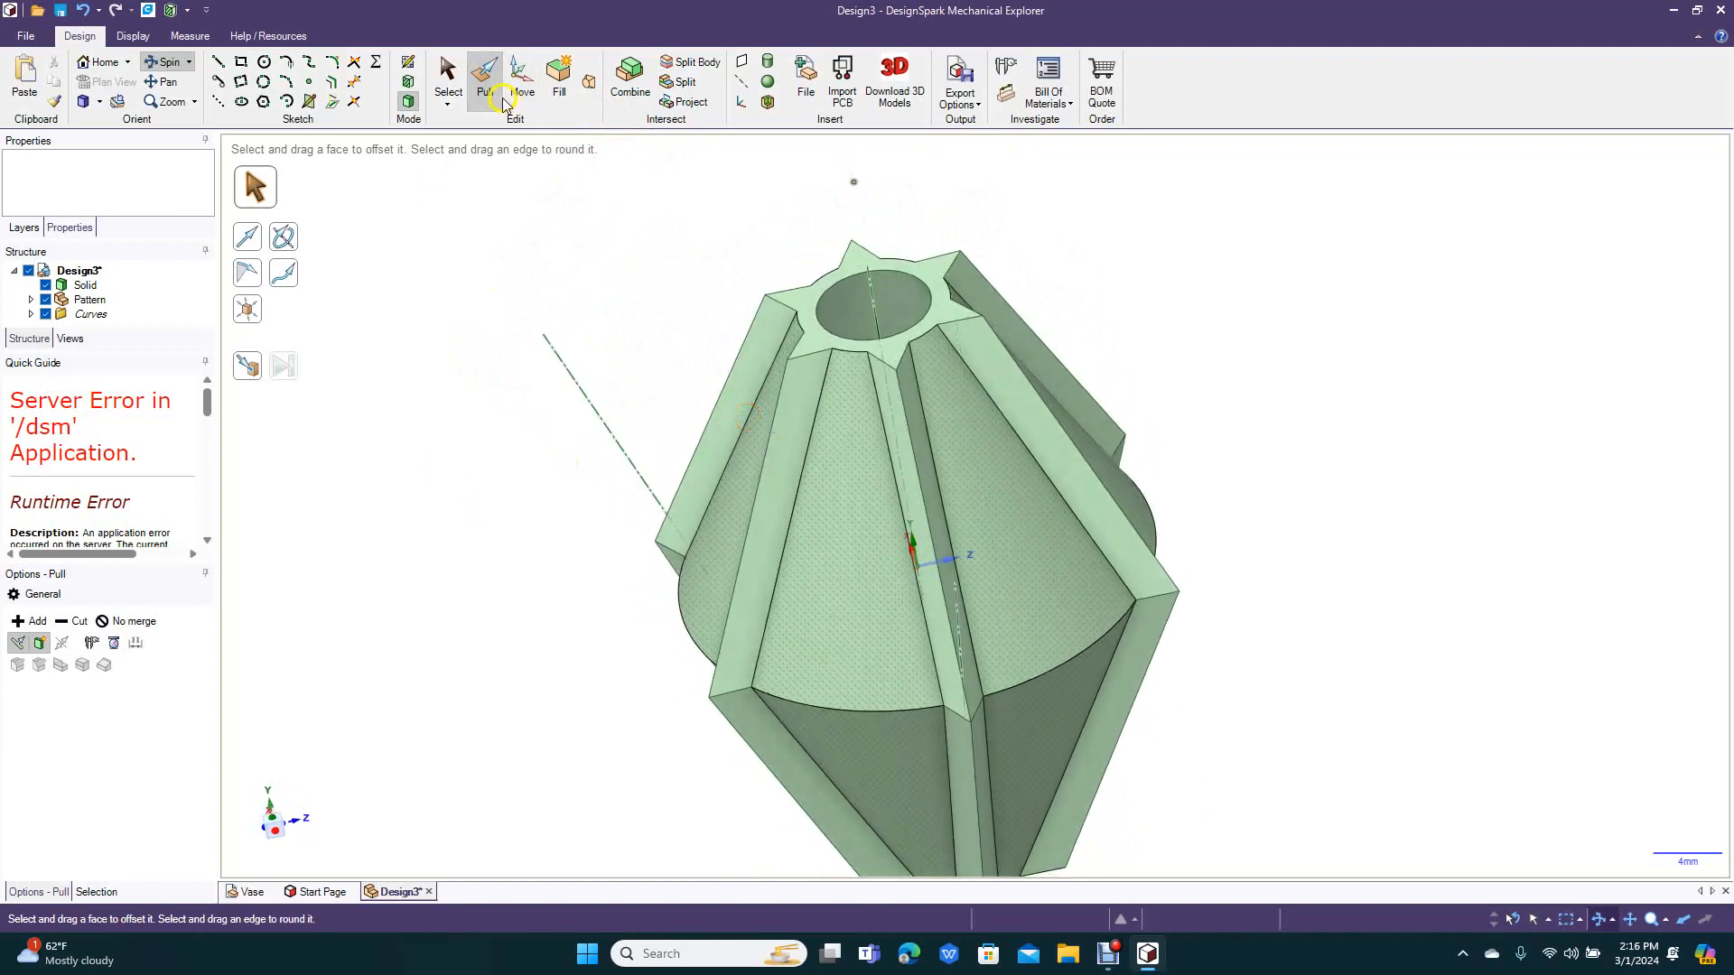
click(778, 420)
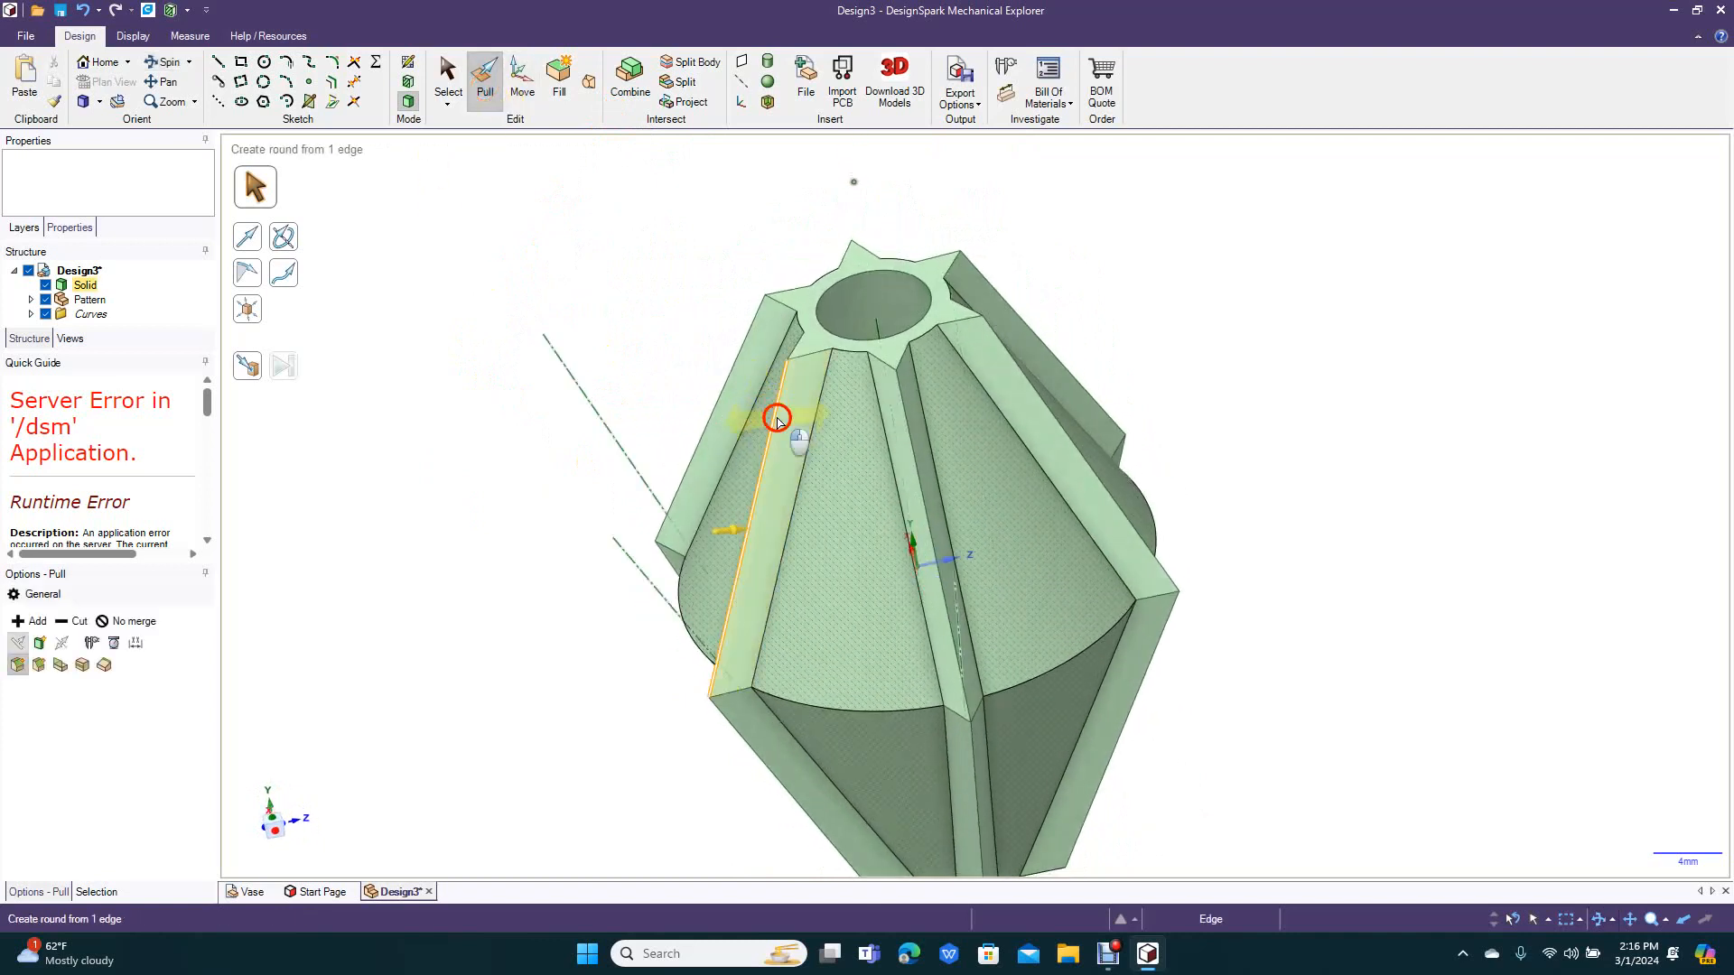
ctrl+click(734, 733)
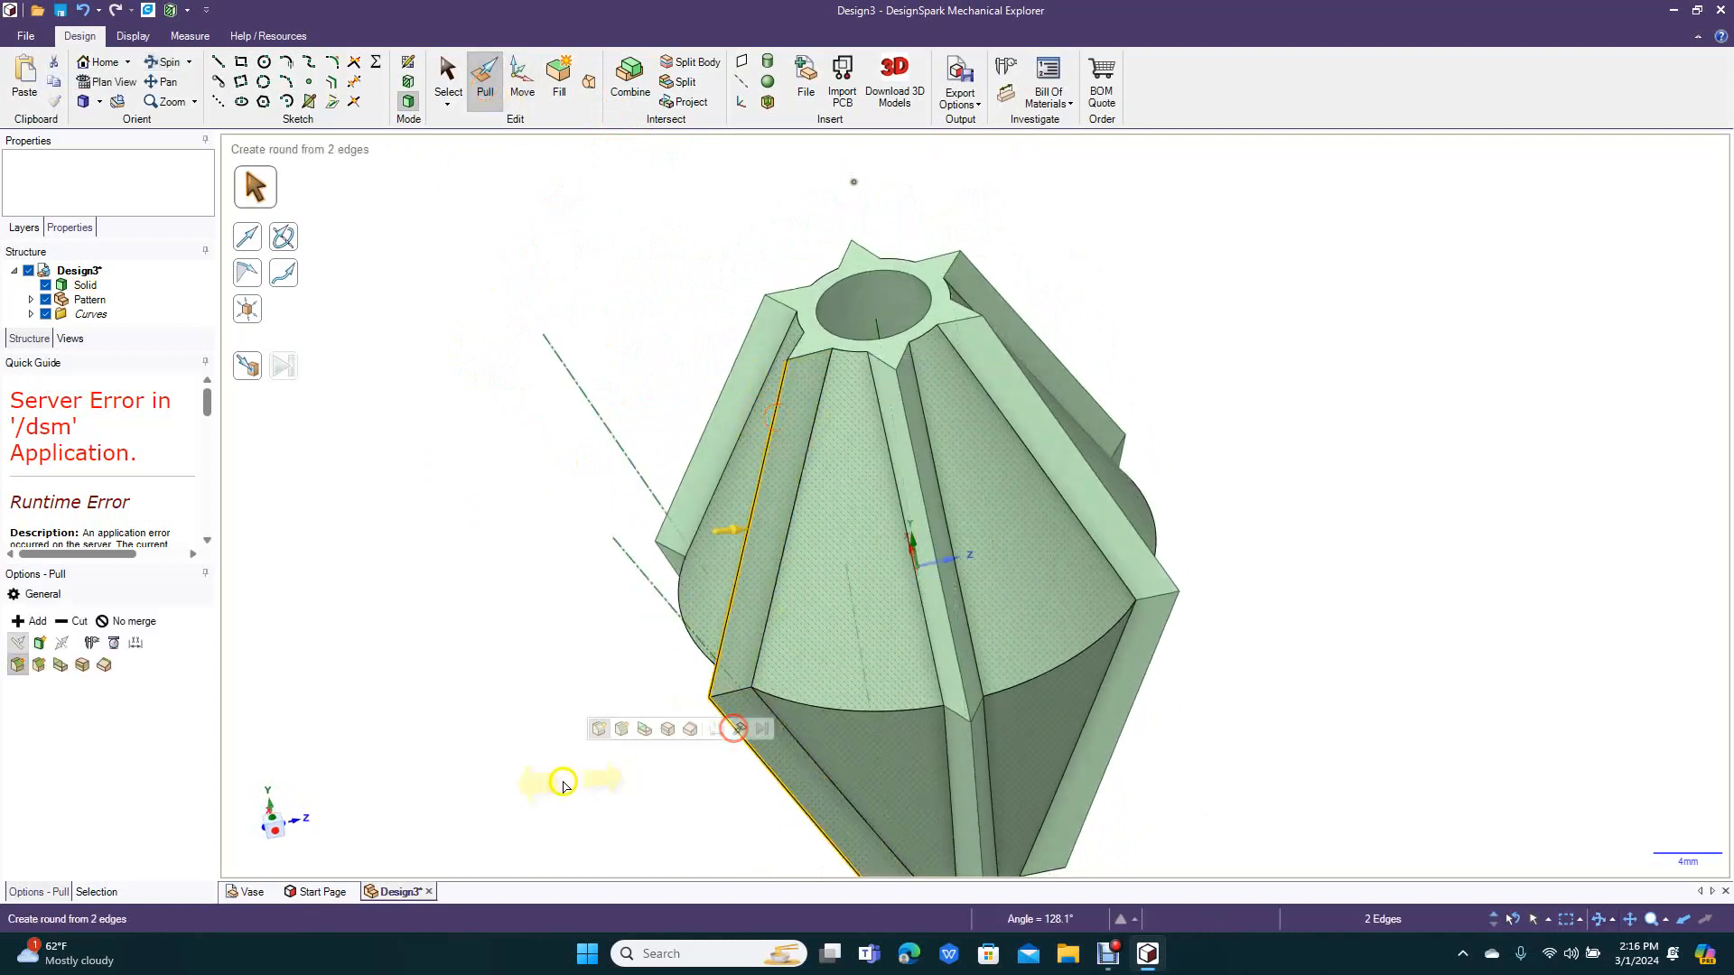
key(space)
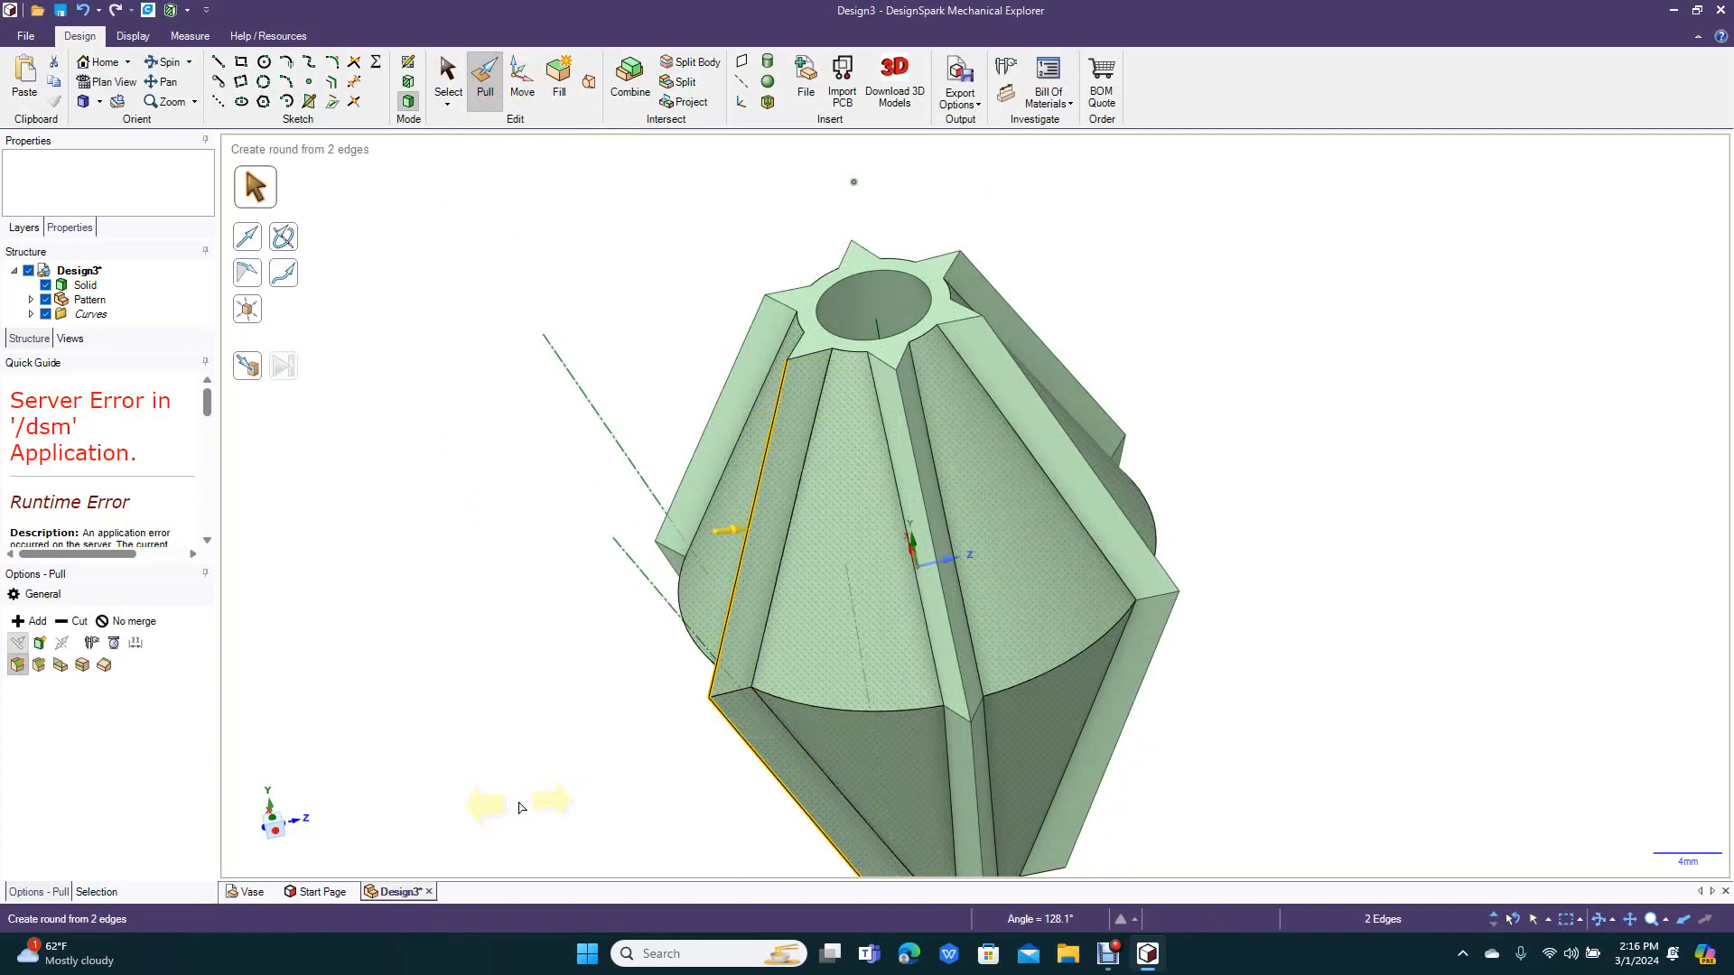
key(Return)
click(446, 690)
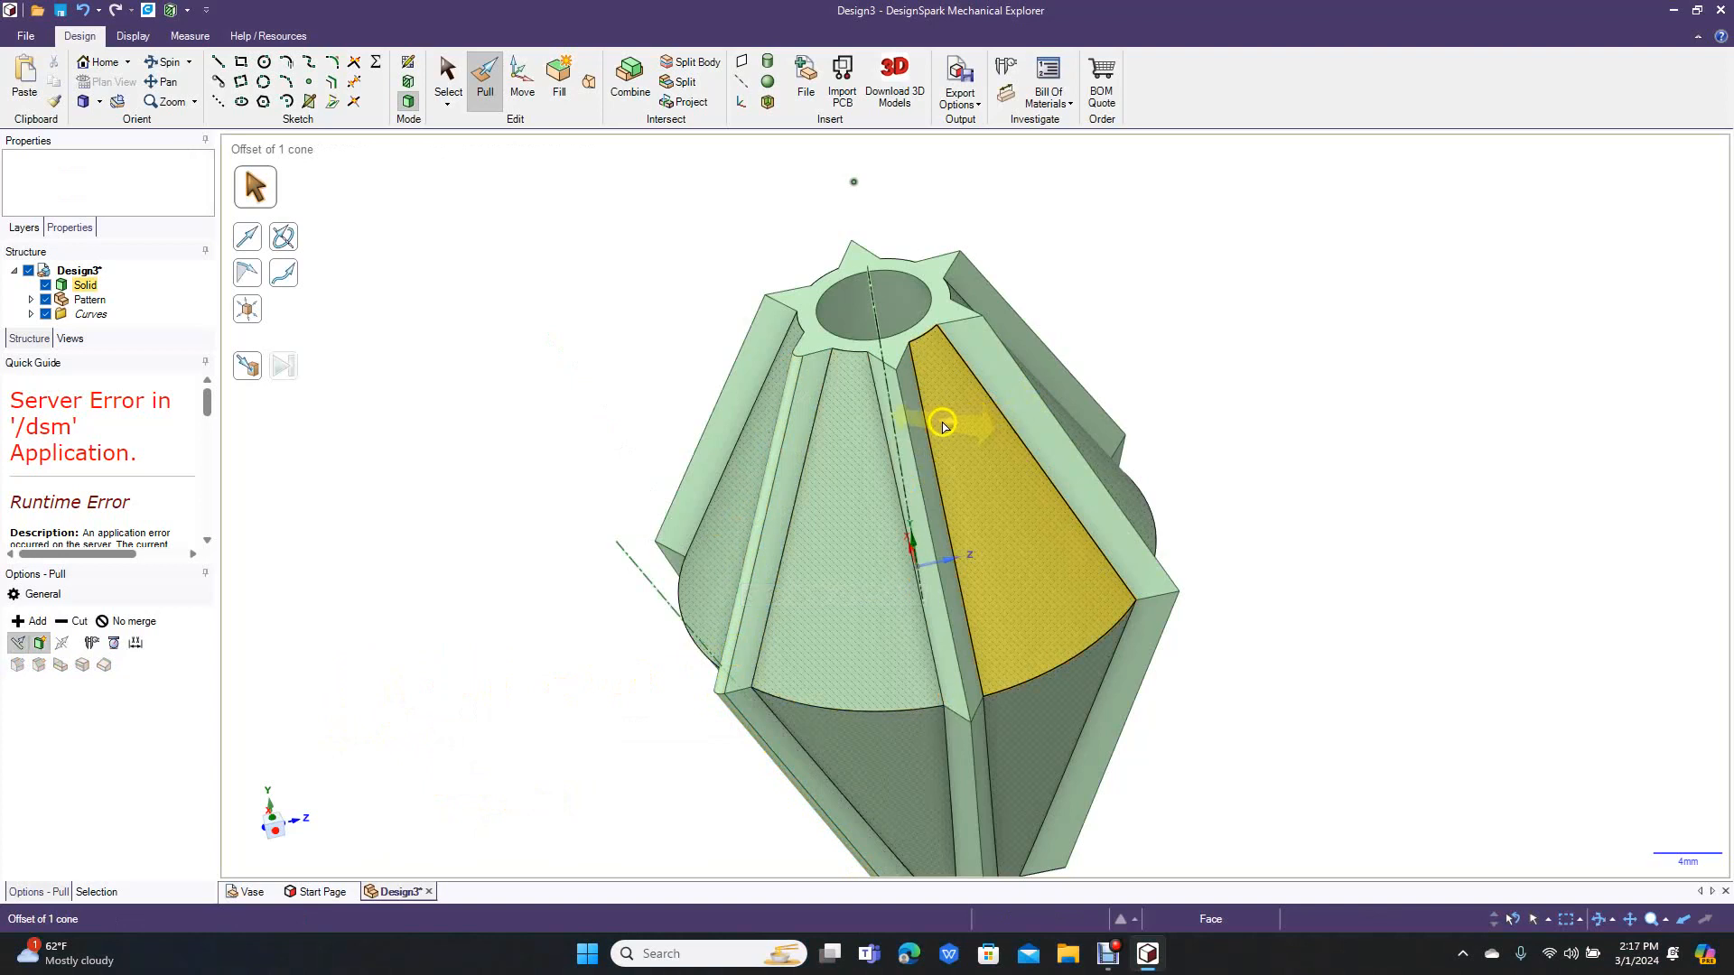
Step: Round the upper and lower outer edges of the adjacent second rib with a 0.5 mm radius
click(914, 445)
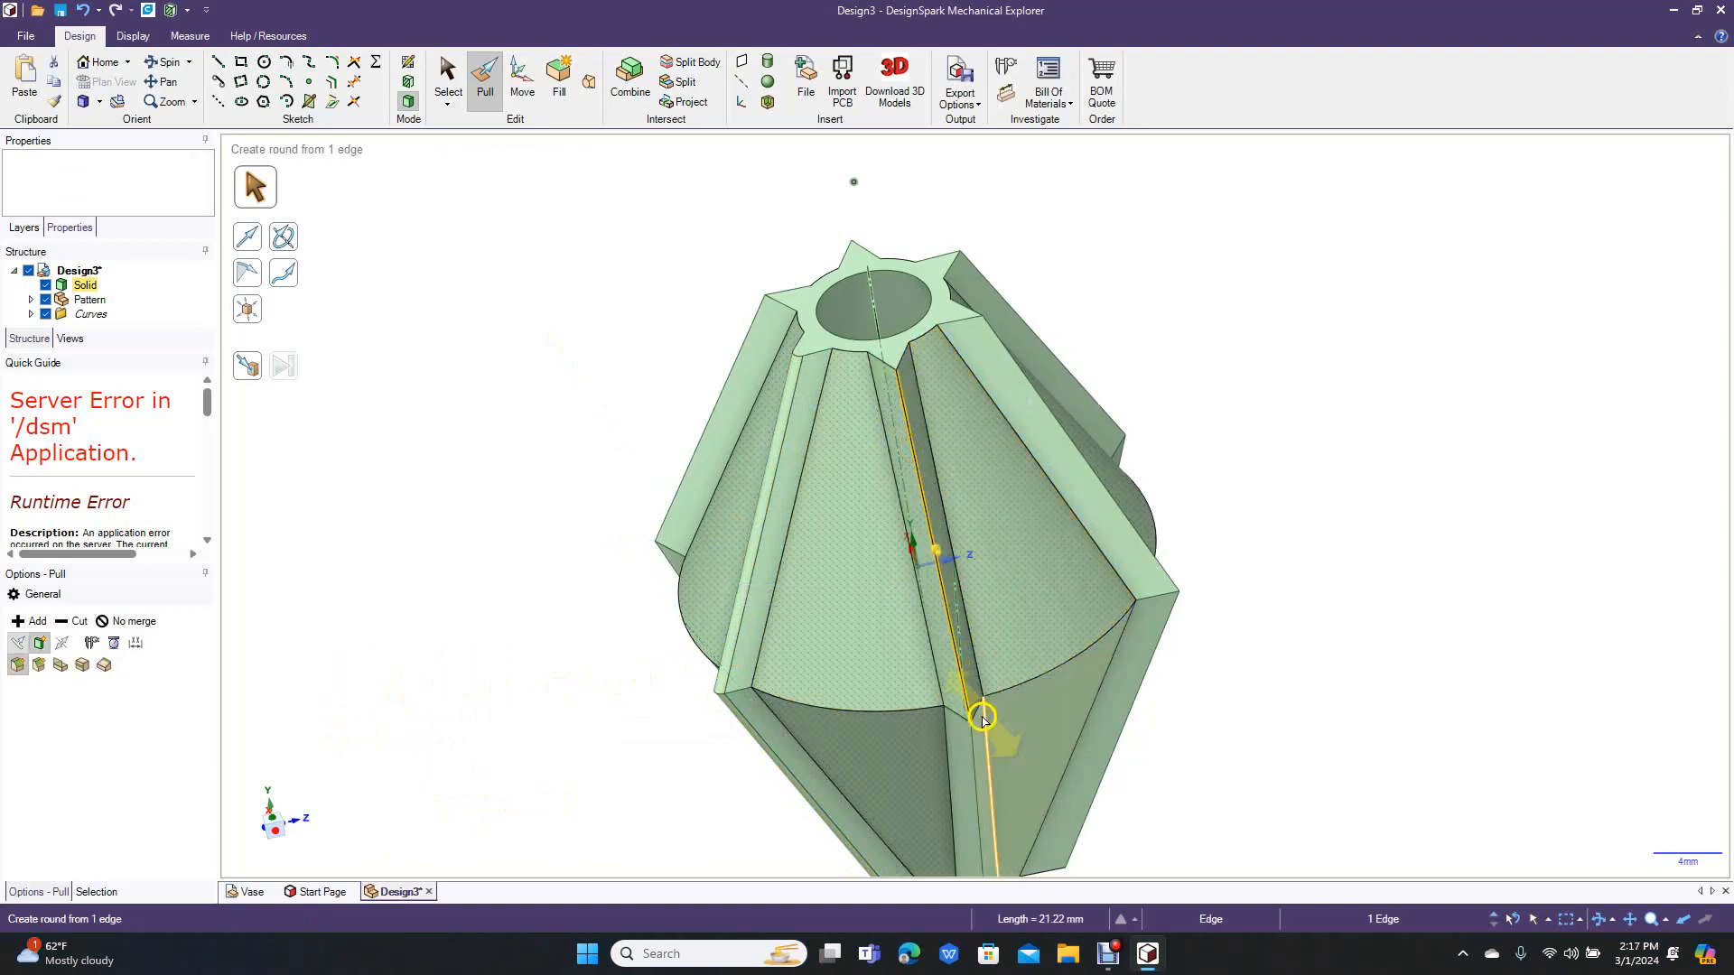
ctrl+click(973, 761)
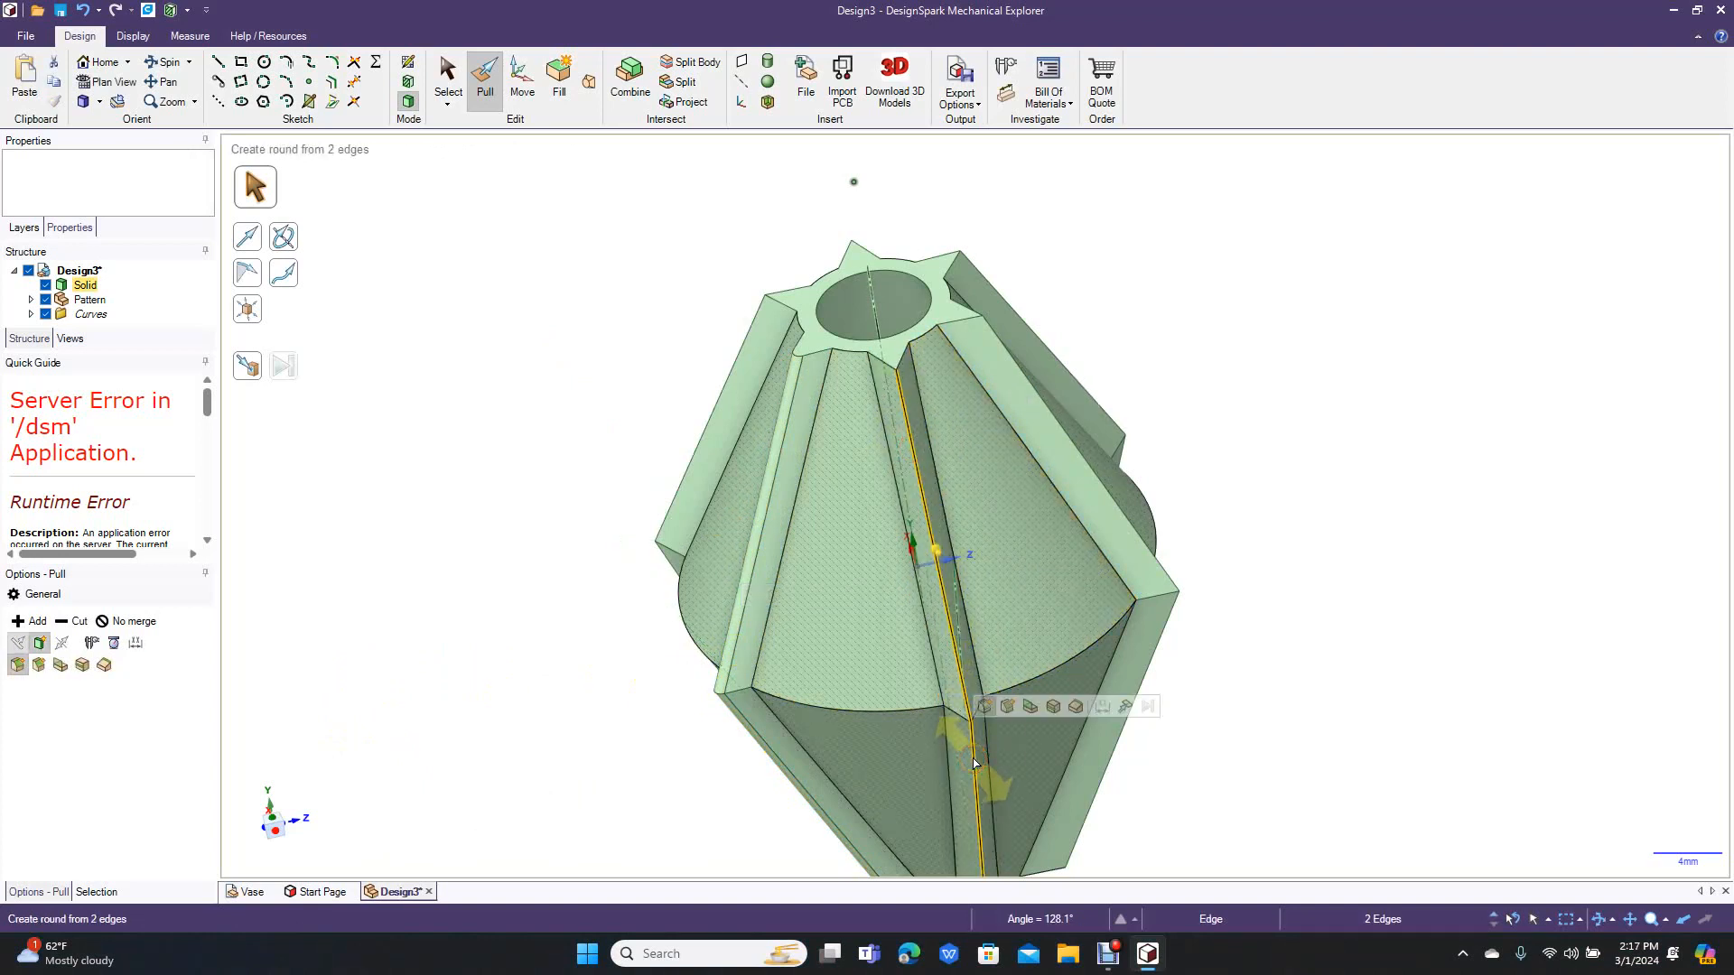
text(.5)
key(Return)
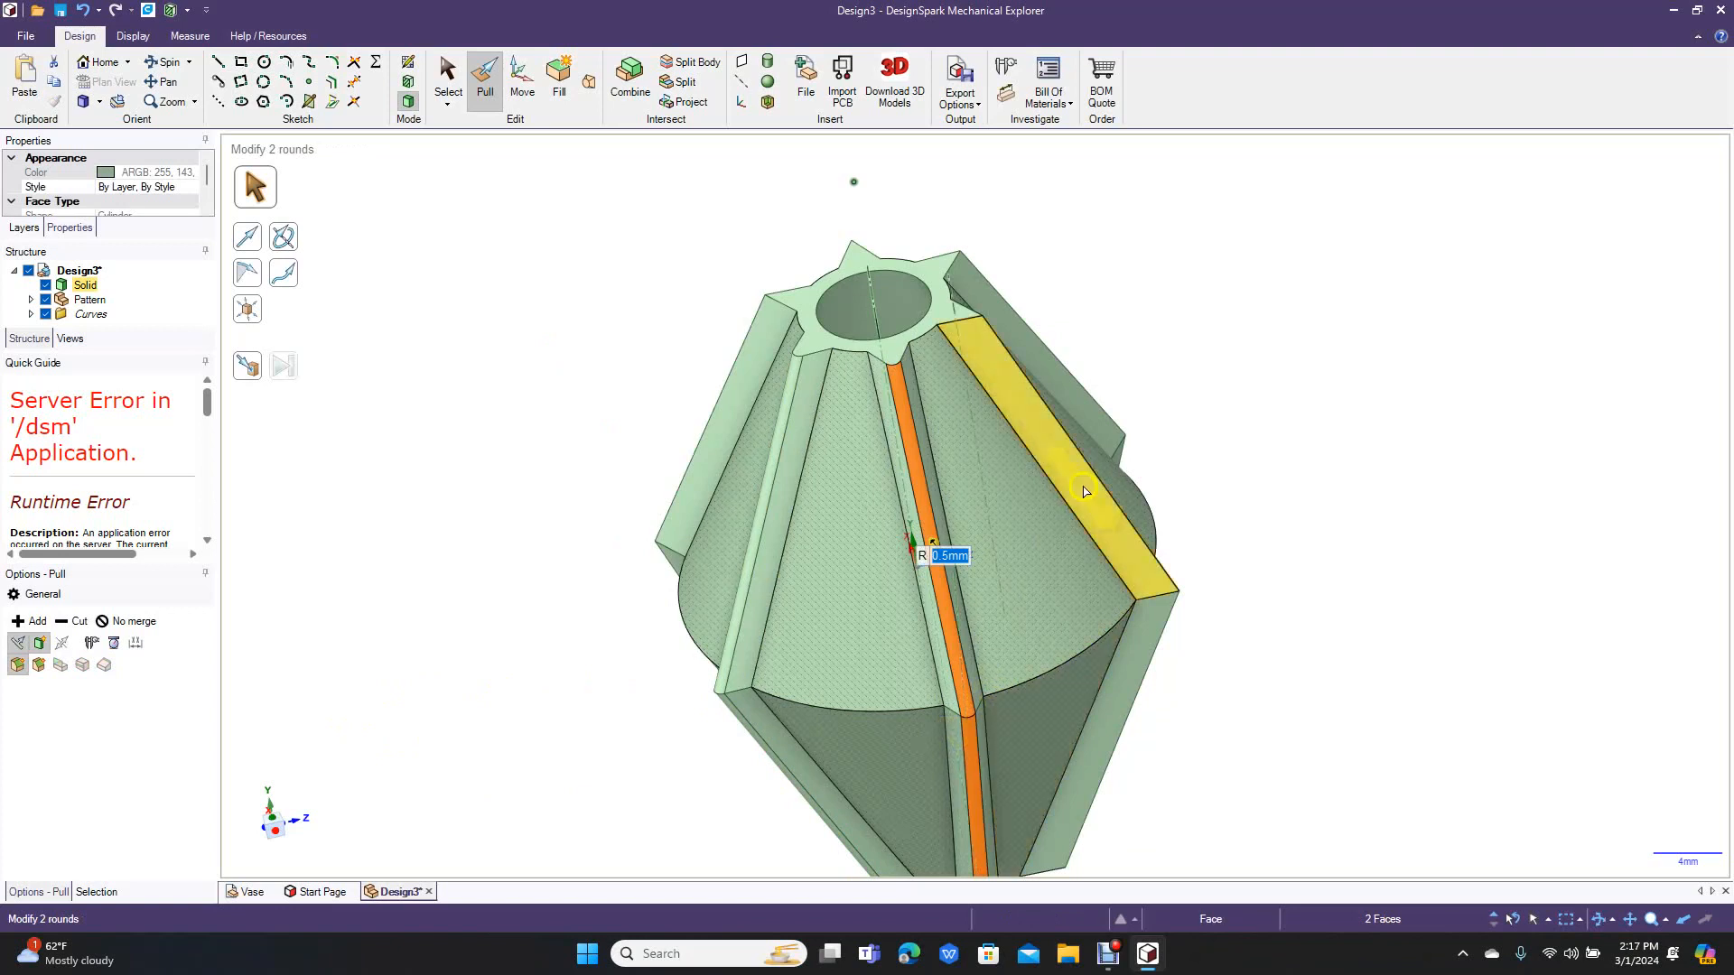
Step: Round the upper and lower outer edges of the third rib with a 0.5 mm radius
click(1077, 456)
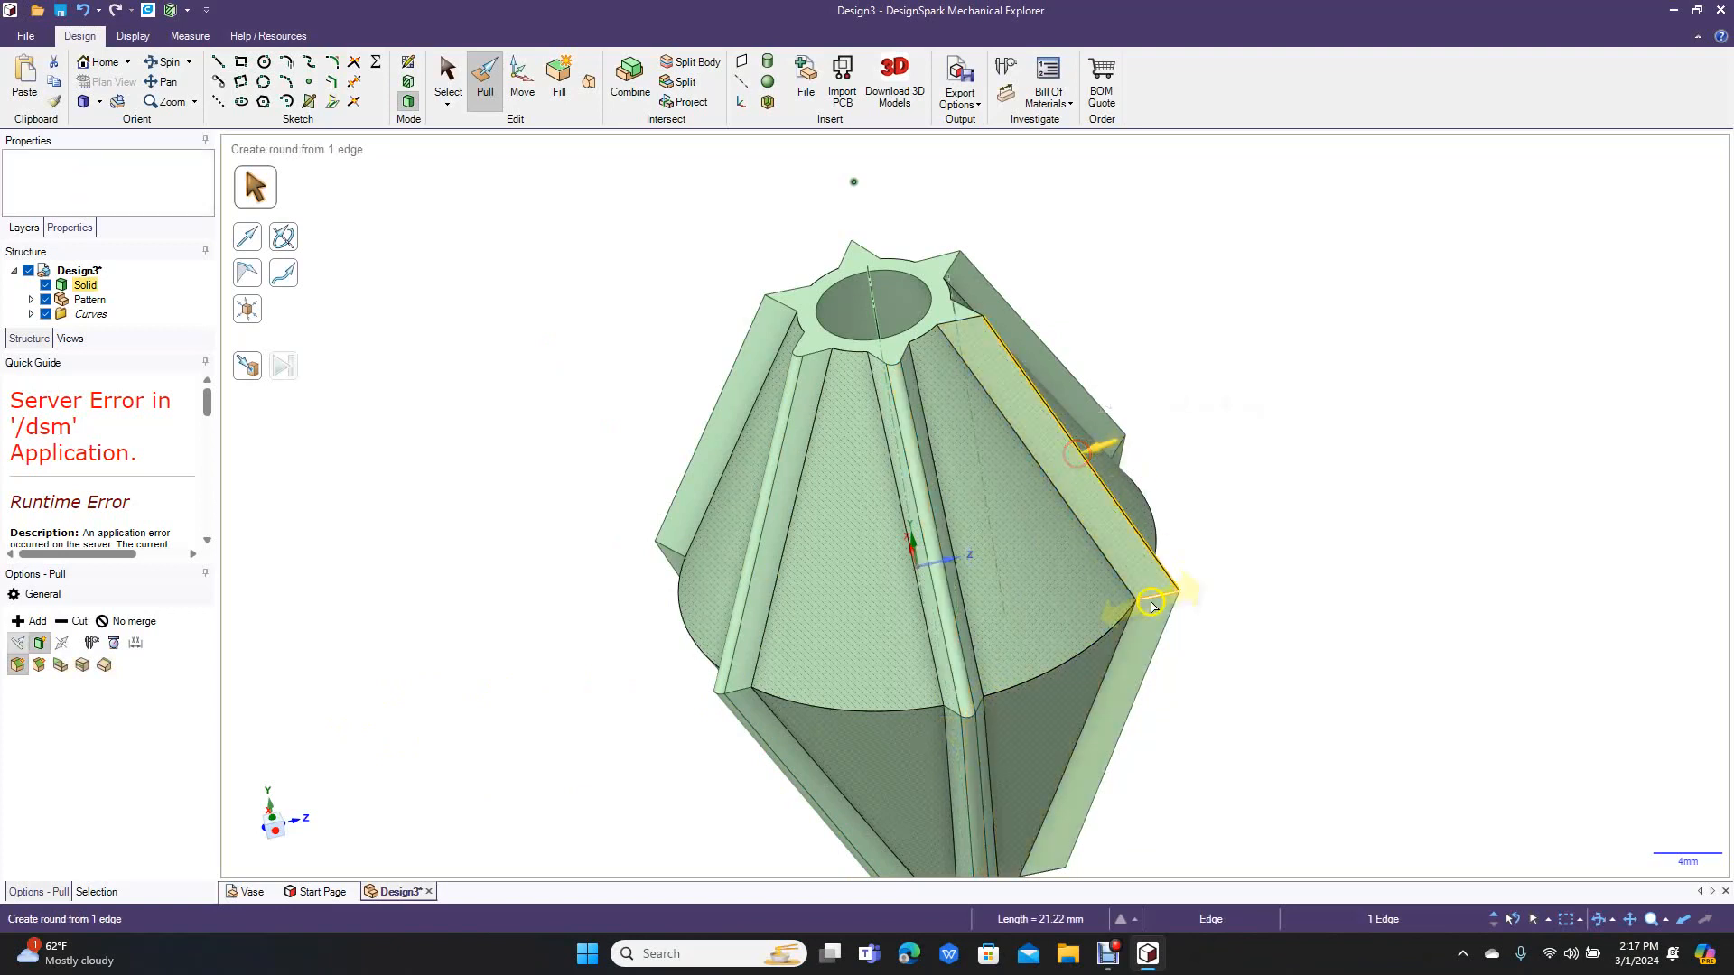
ctrl+click(1161, 646)
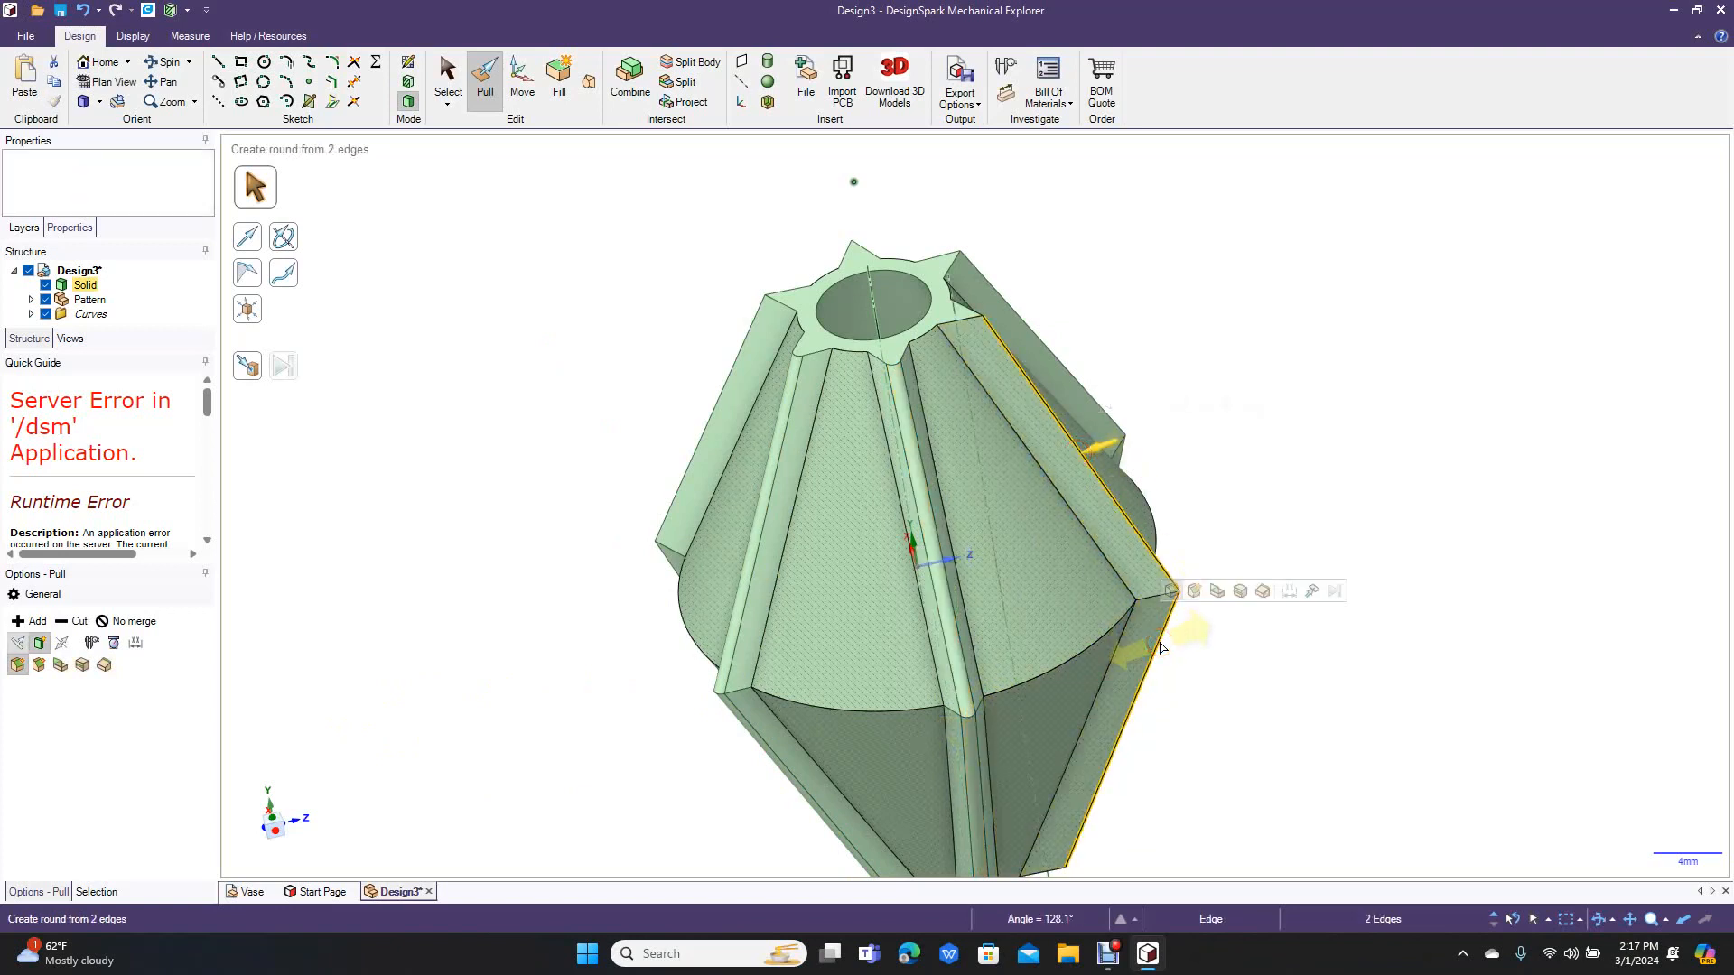
key(space)
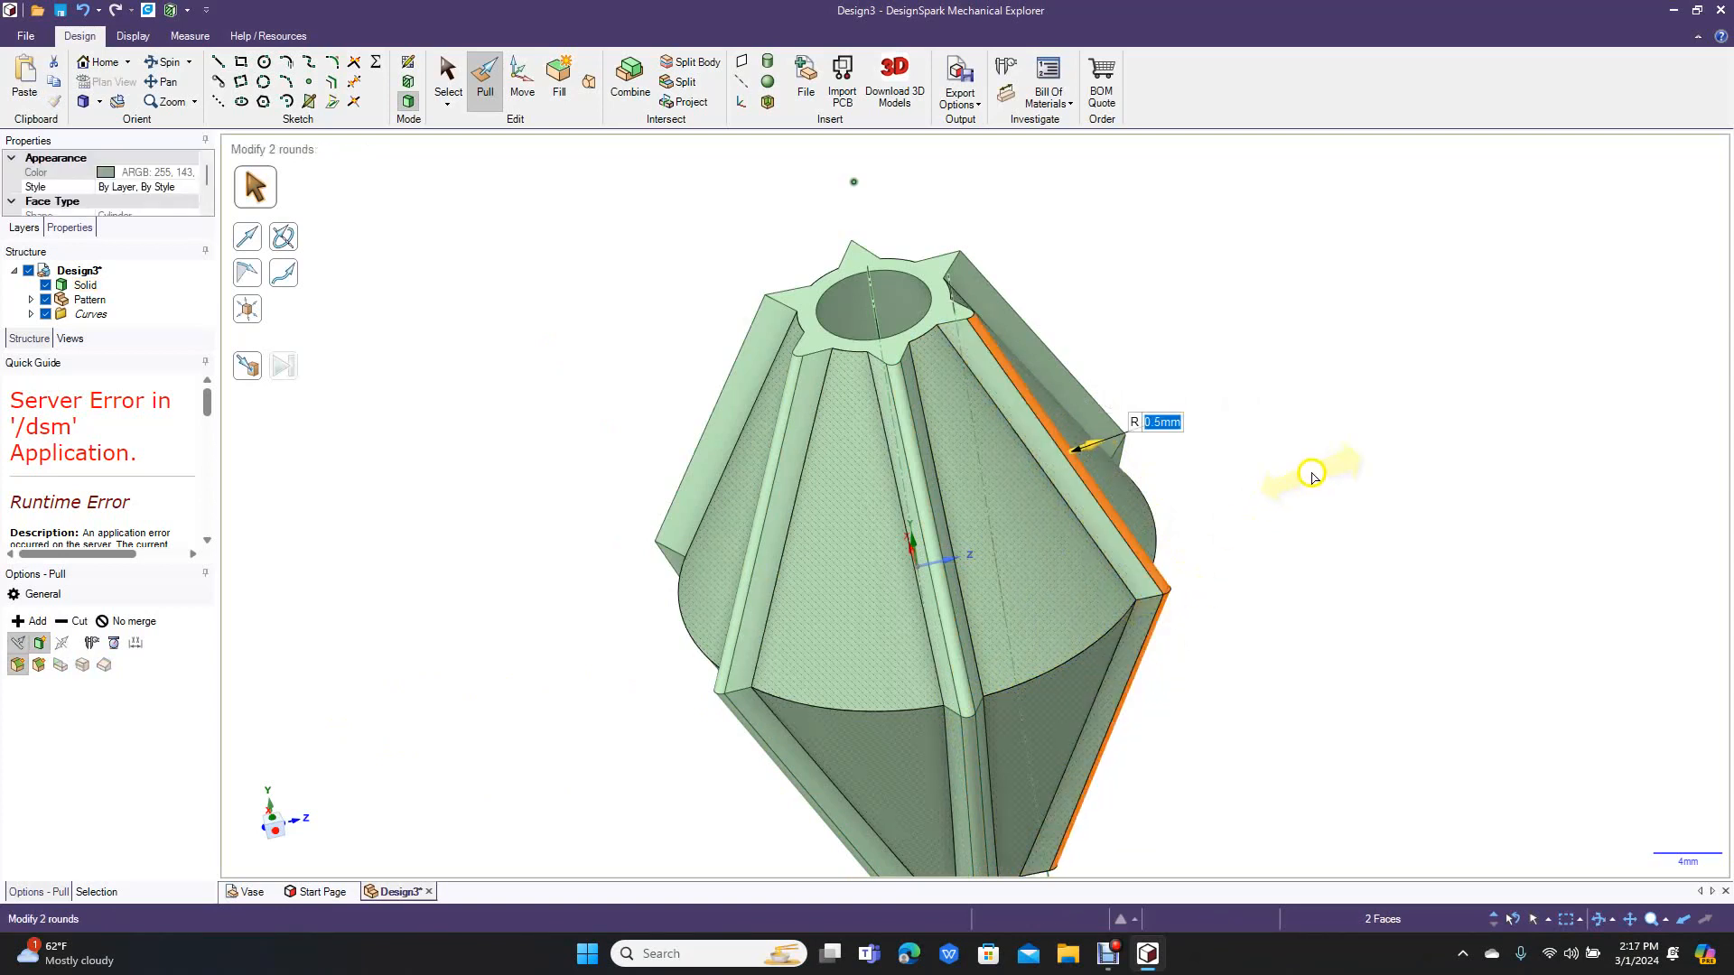
click(1312, 474)
Step: Round the upper and lower outer edges of the fourth rib with a 0.5 mm radius
click(172, 65)
drag(426, 402, 586, 344)
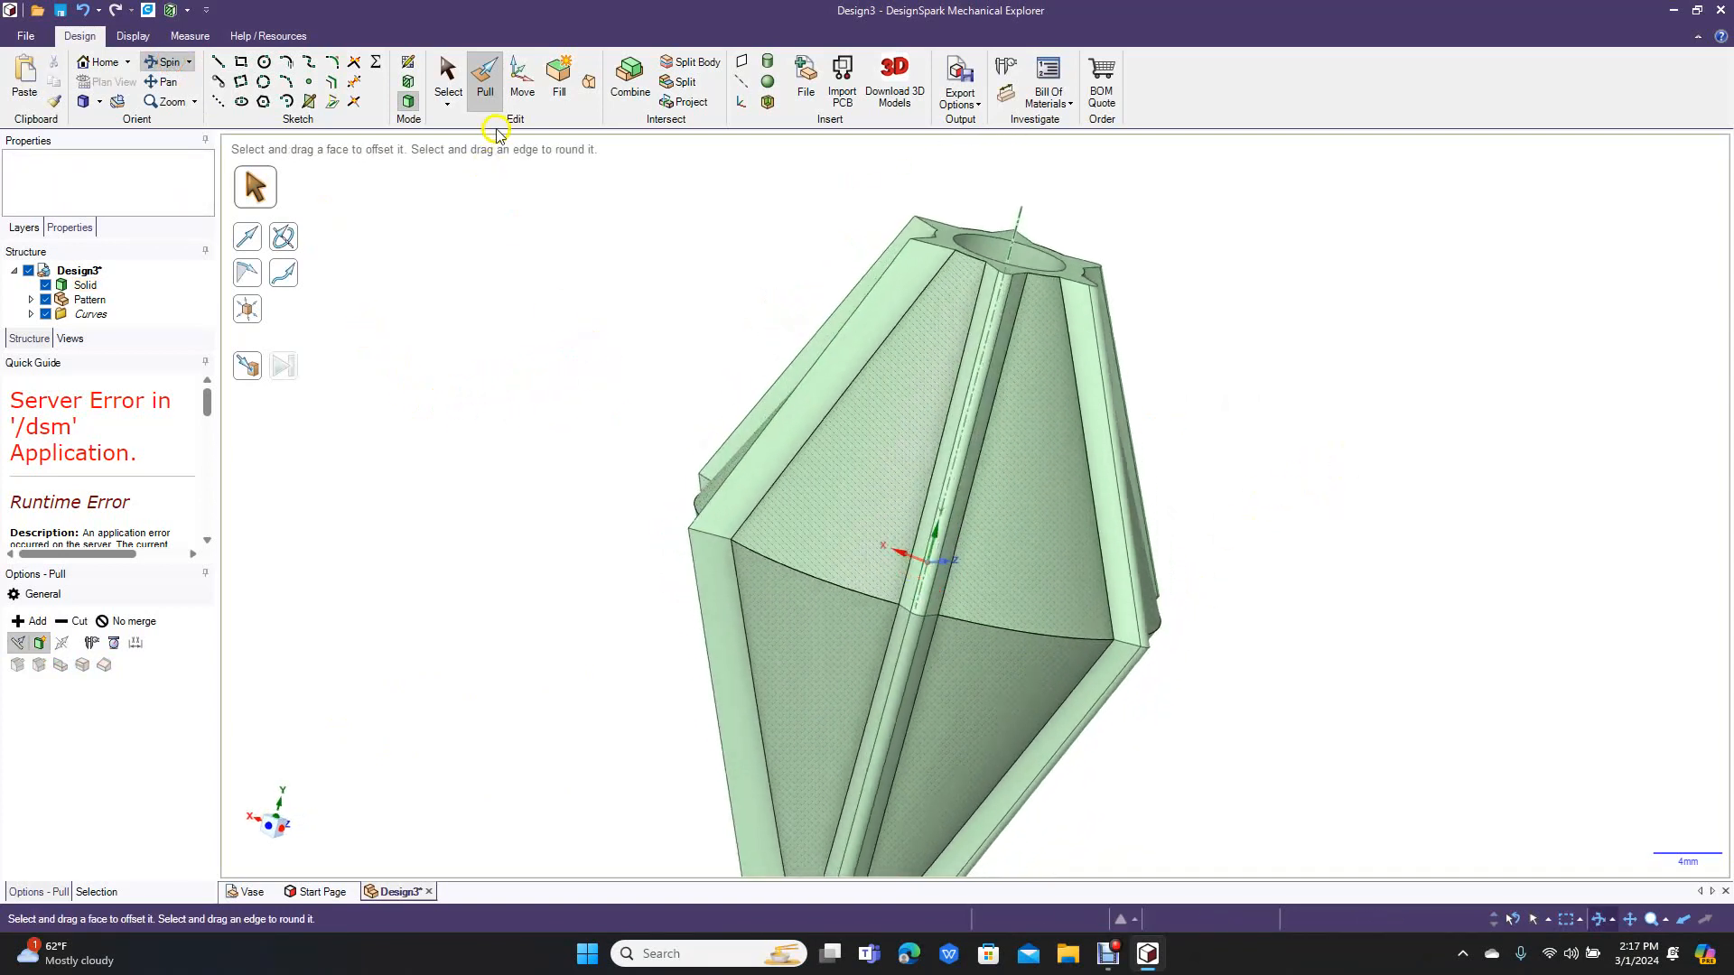
click(447, 79)
click(782, 403)
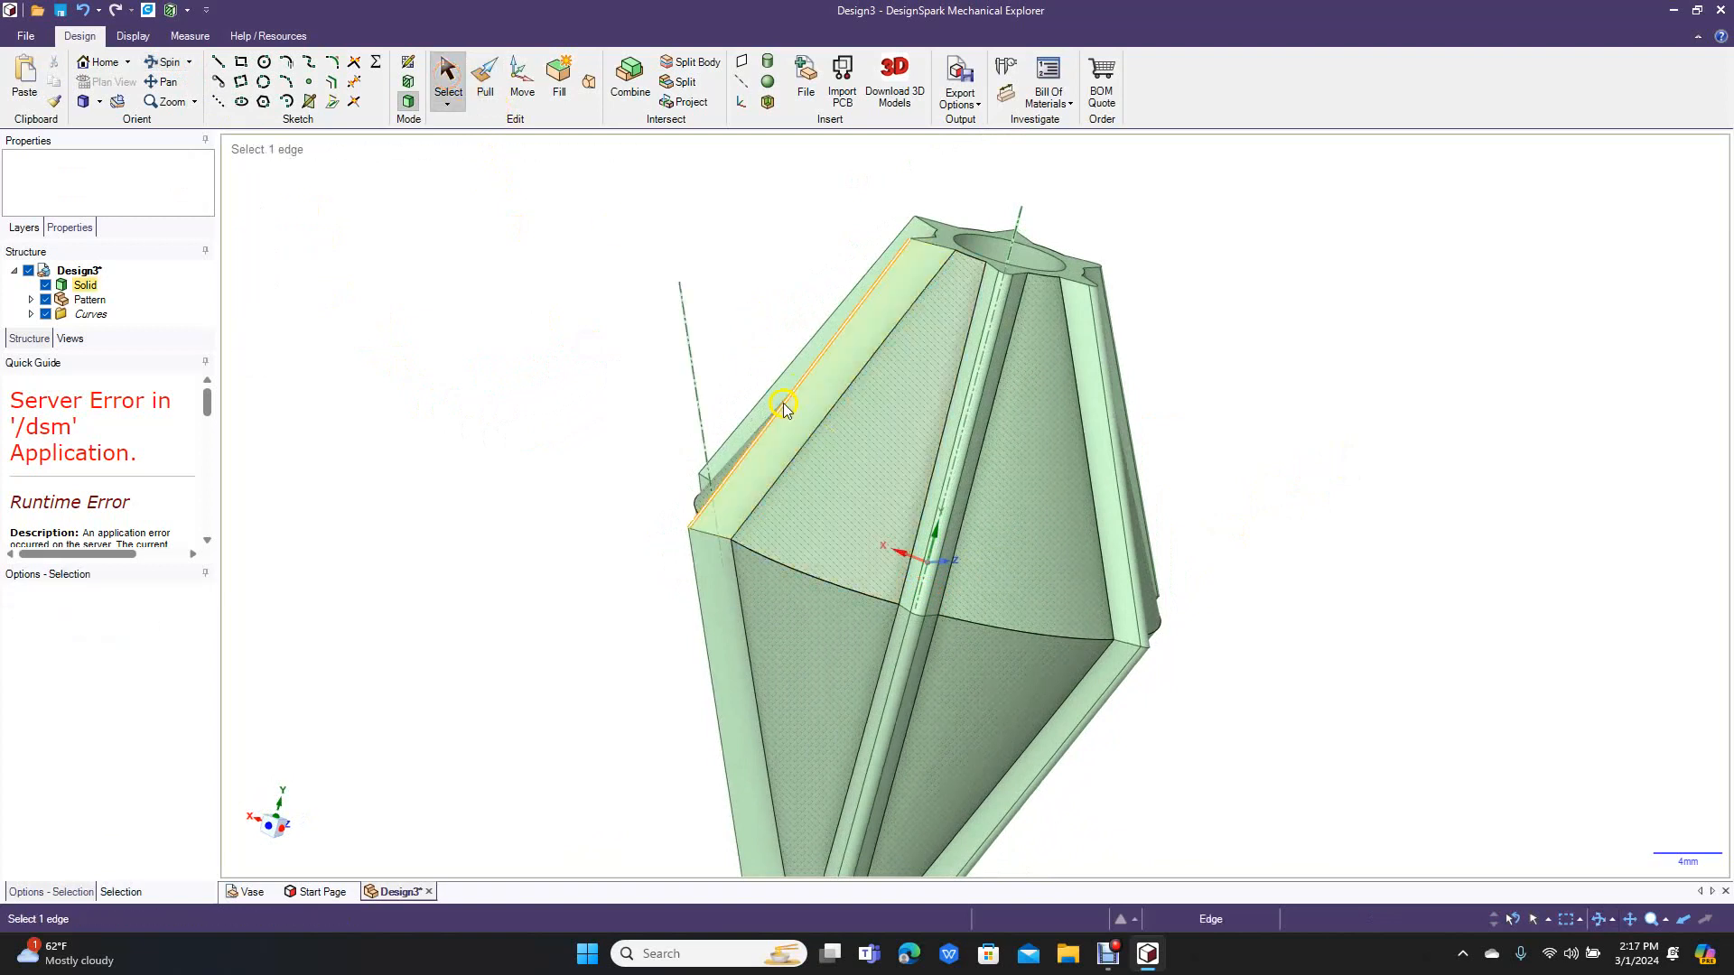
ctrl+click(703, 626)
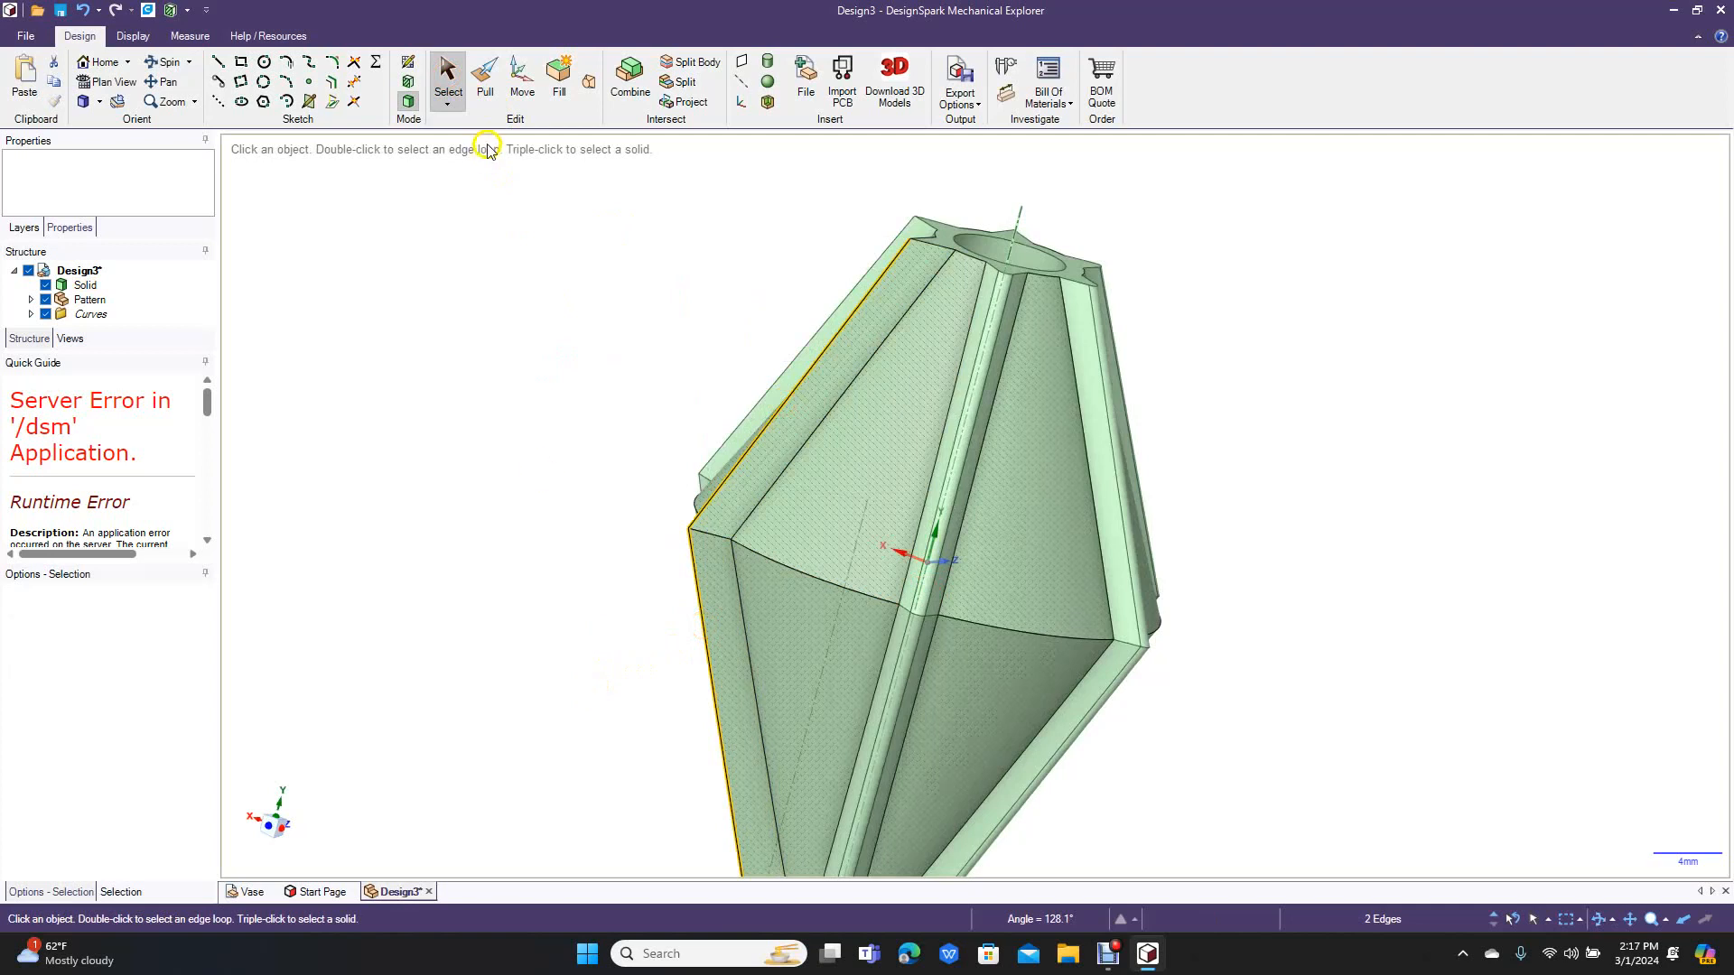
click(485, 92)
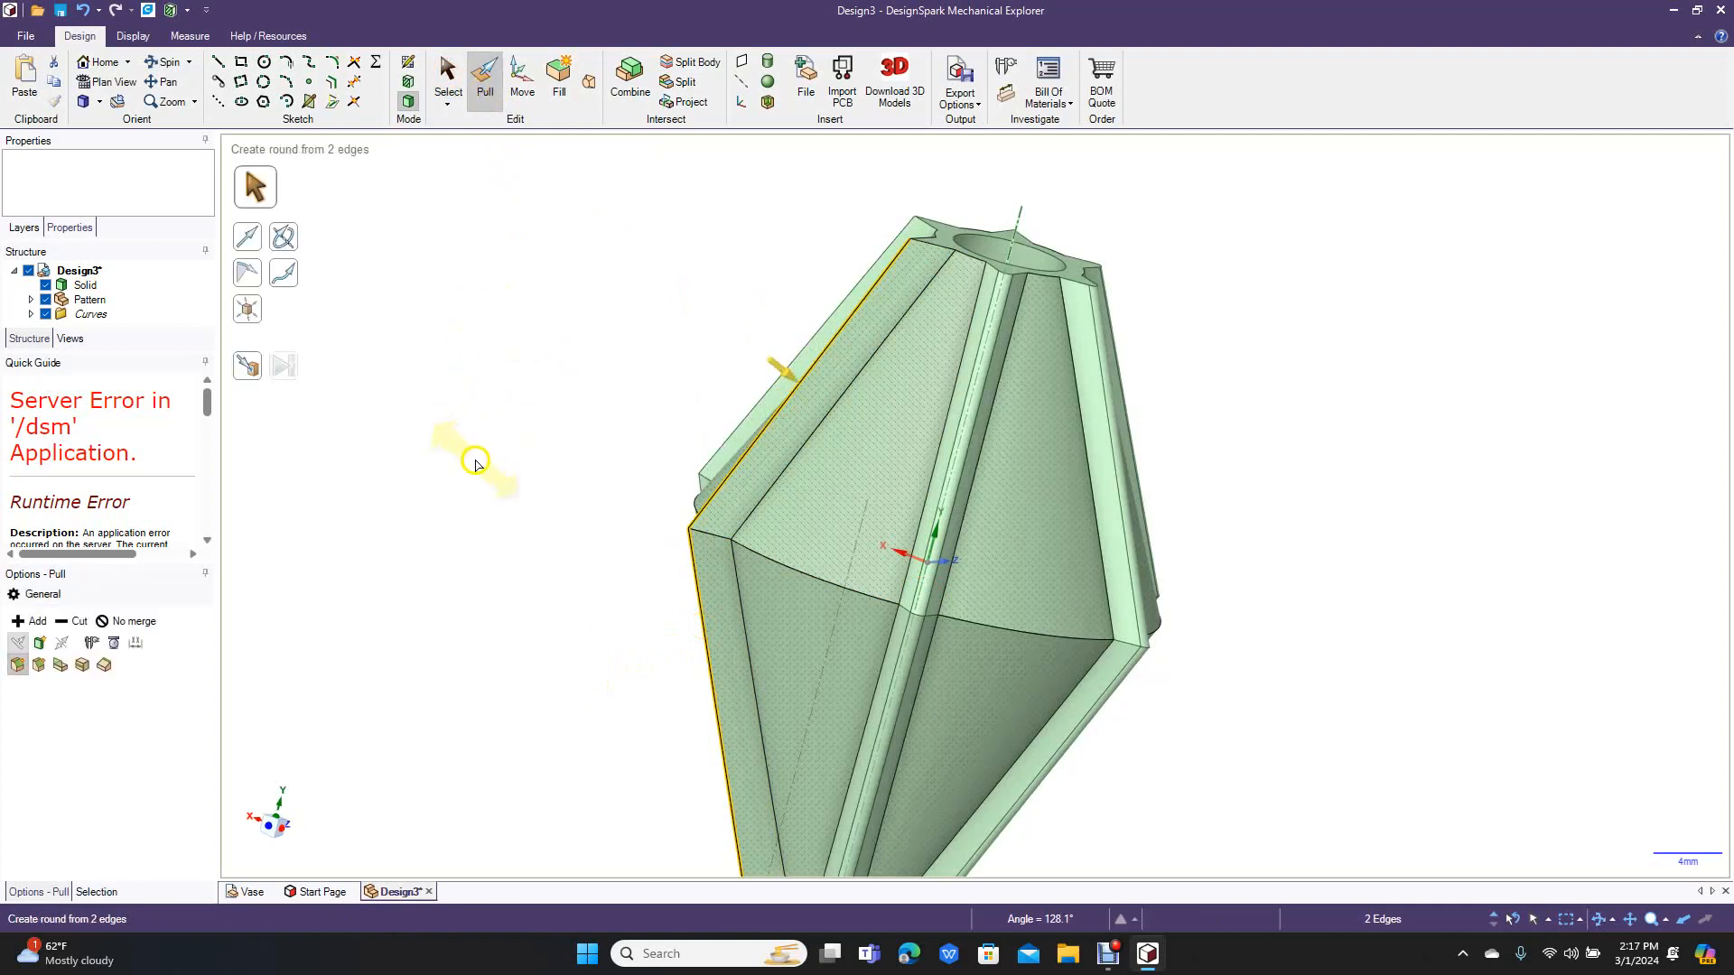
drag(476, 465, 472, 447)
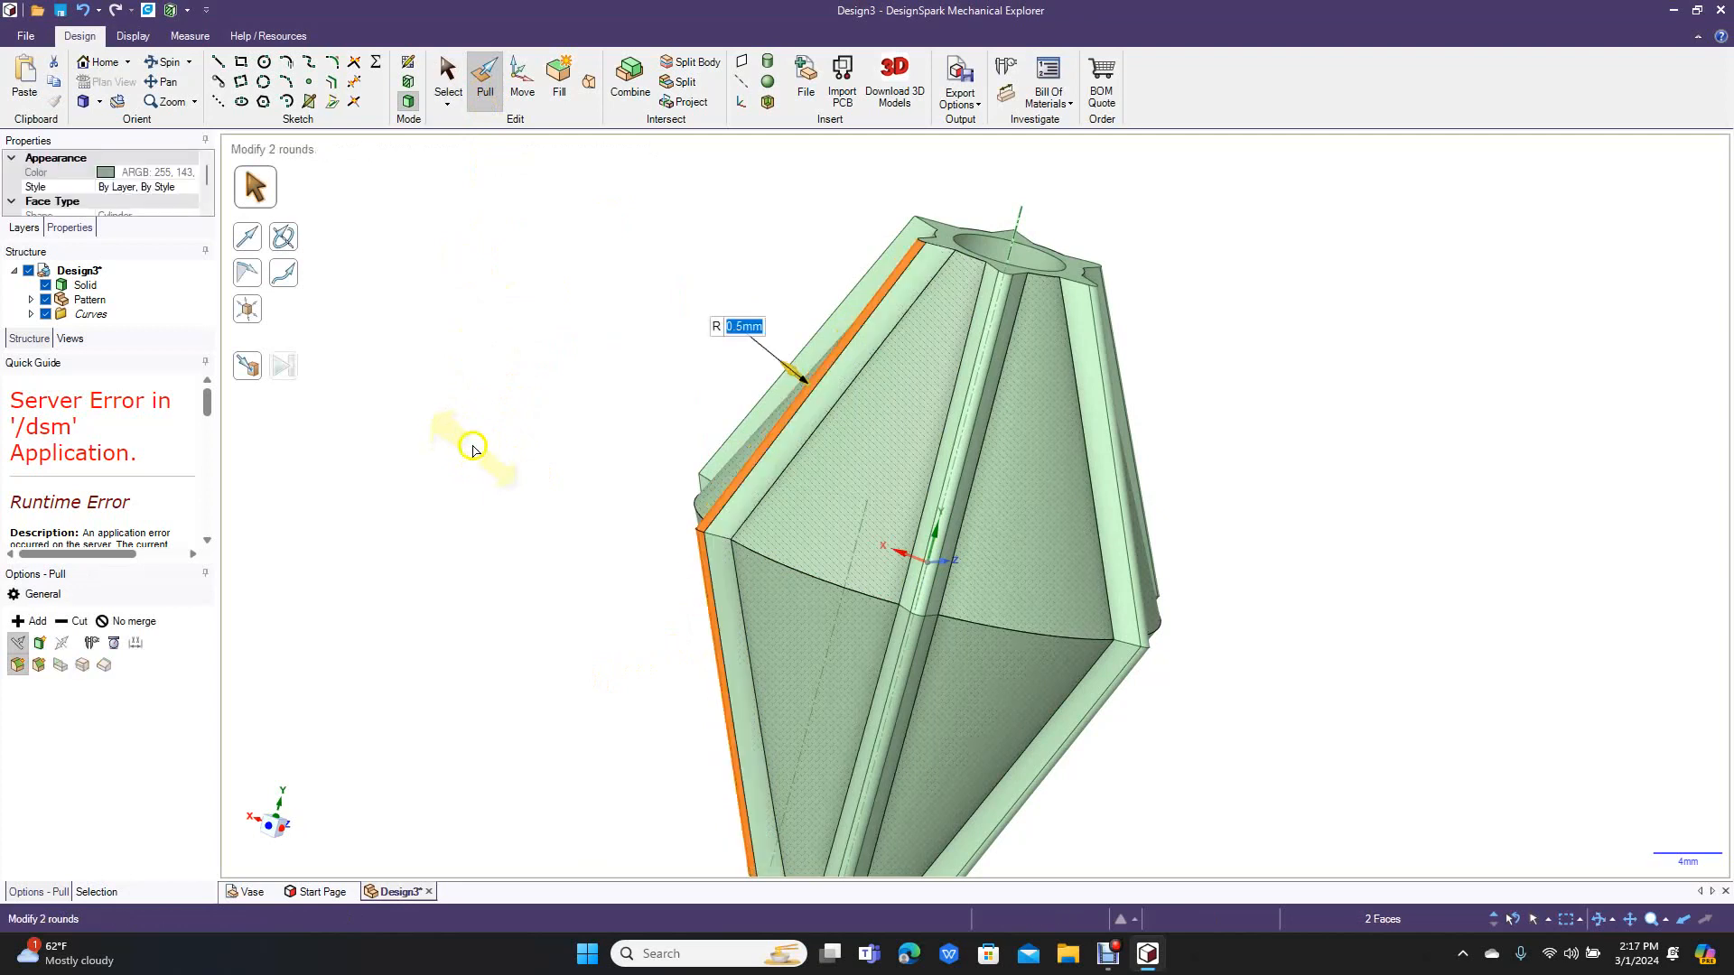
click(472, 371)
Step: Round the upper and lower outer edges of the fifth rib with a 0.5 mm radius
click(177, 62)
drag(375, 268, 572, 328)
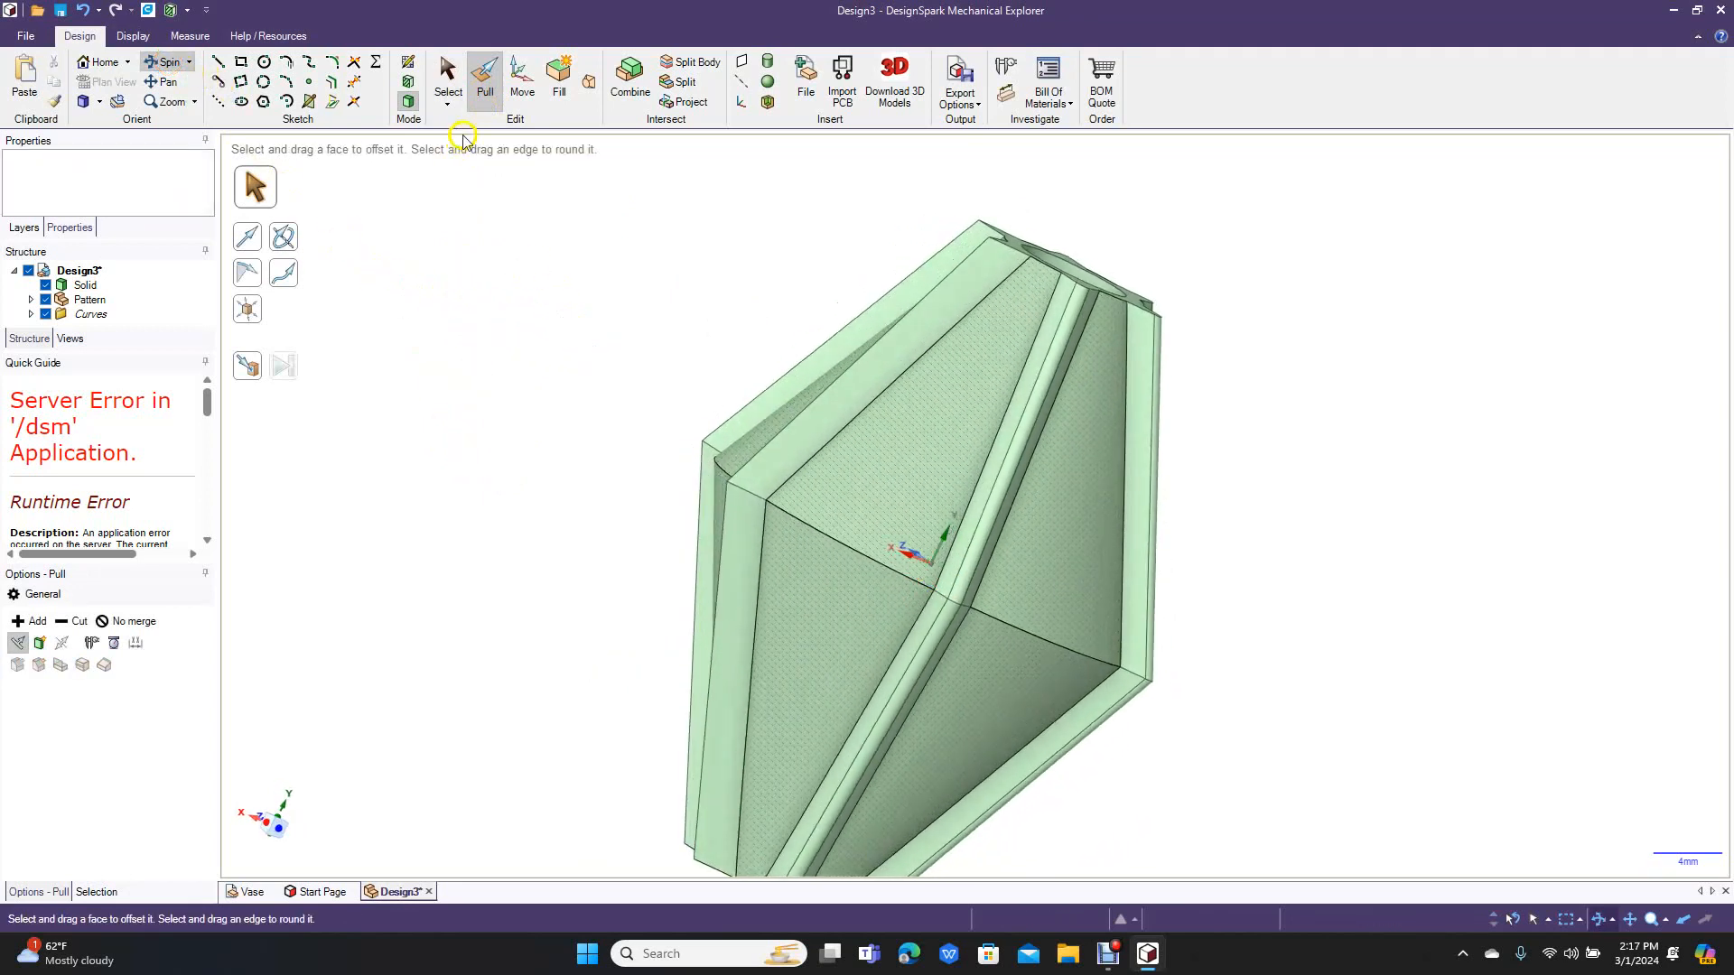
click(484, 86)
click(826, 403)
click(822, 397)
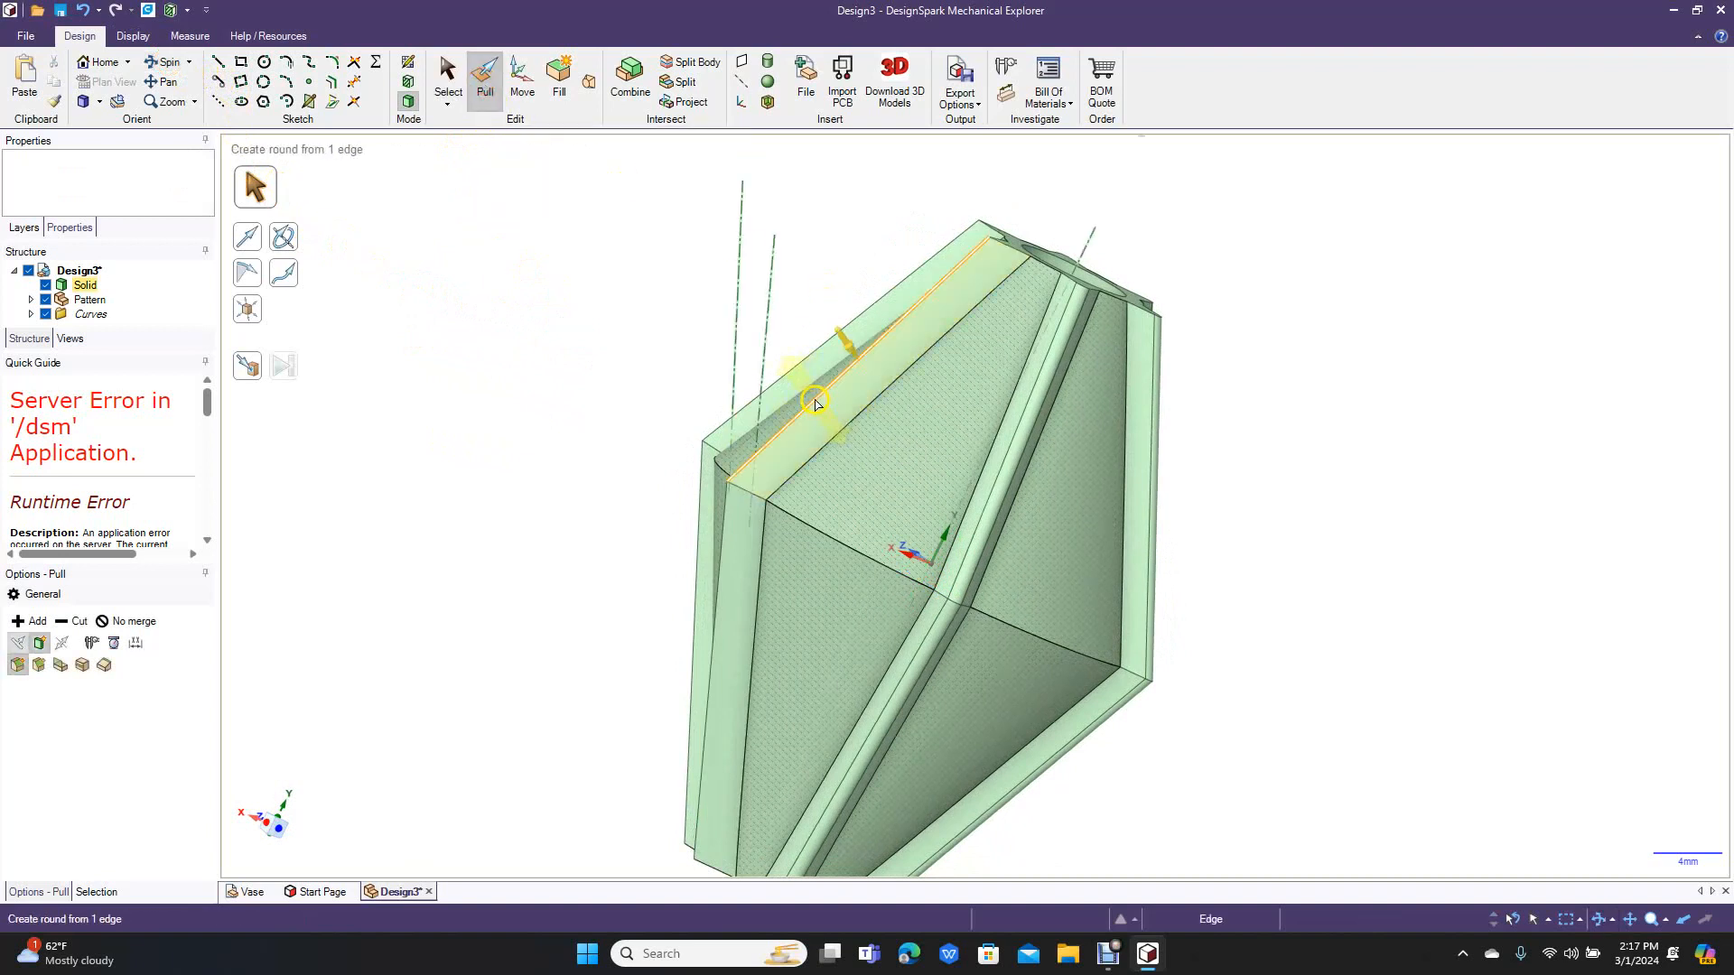
ctrl+click(721, 558)
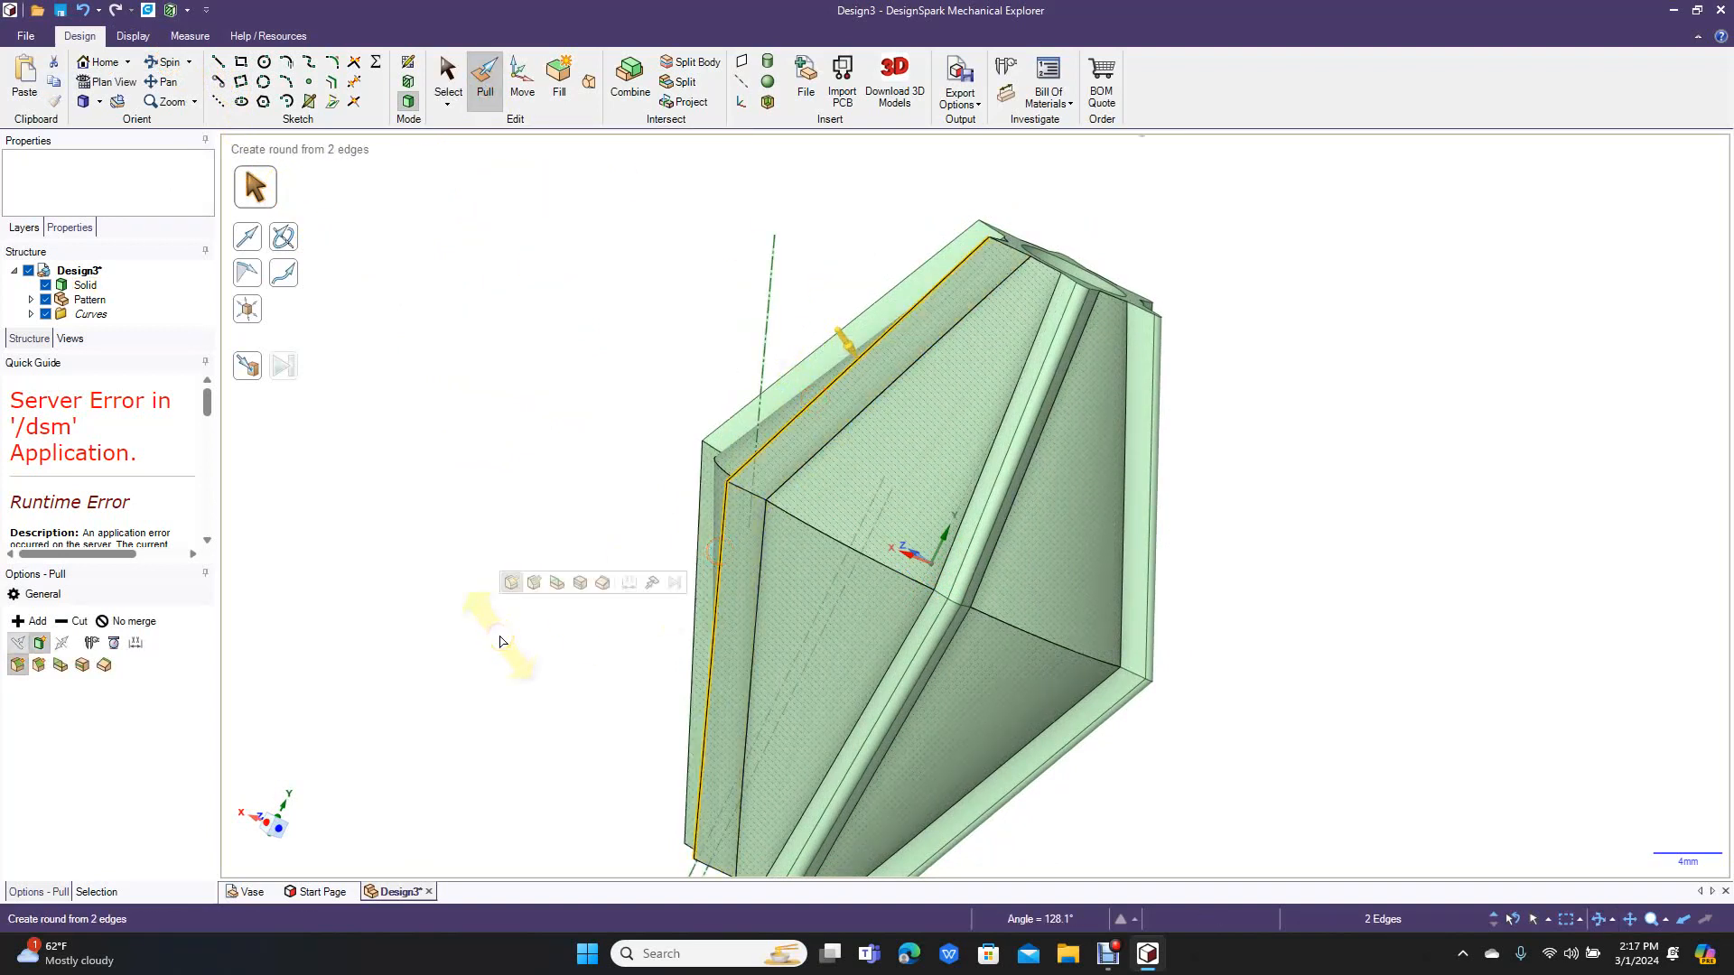
text(.5)
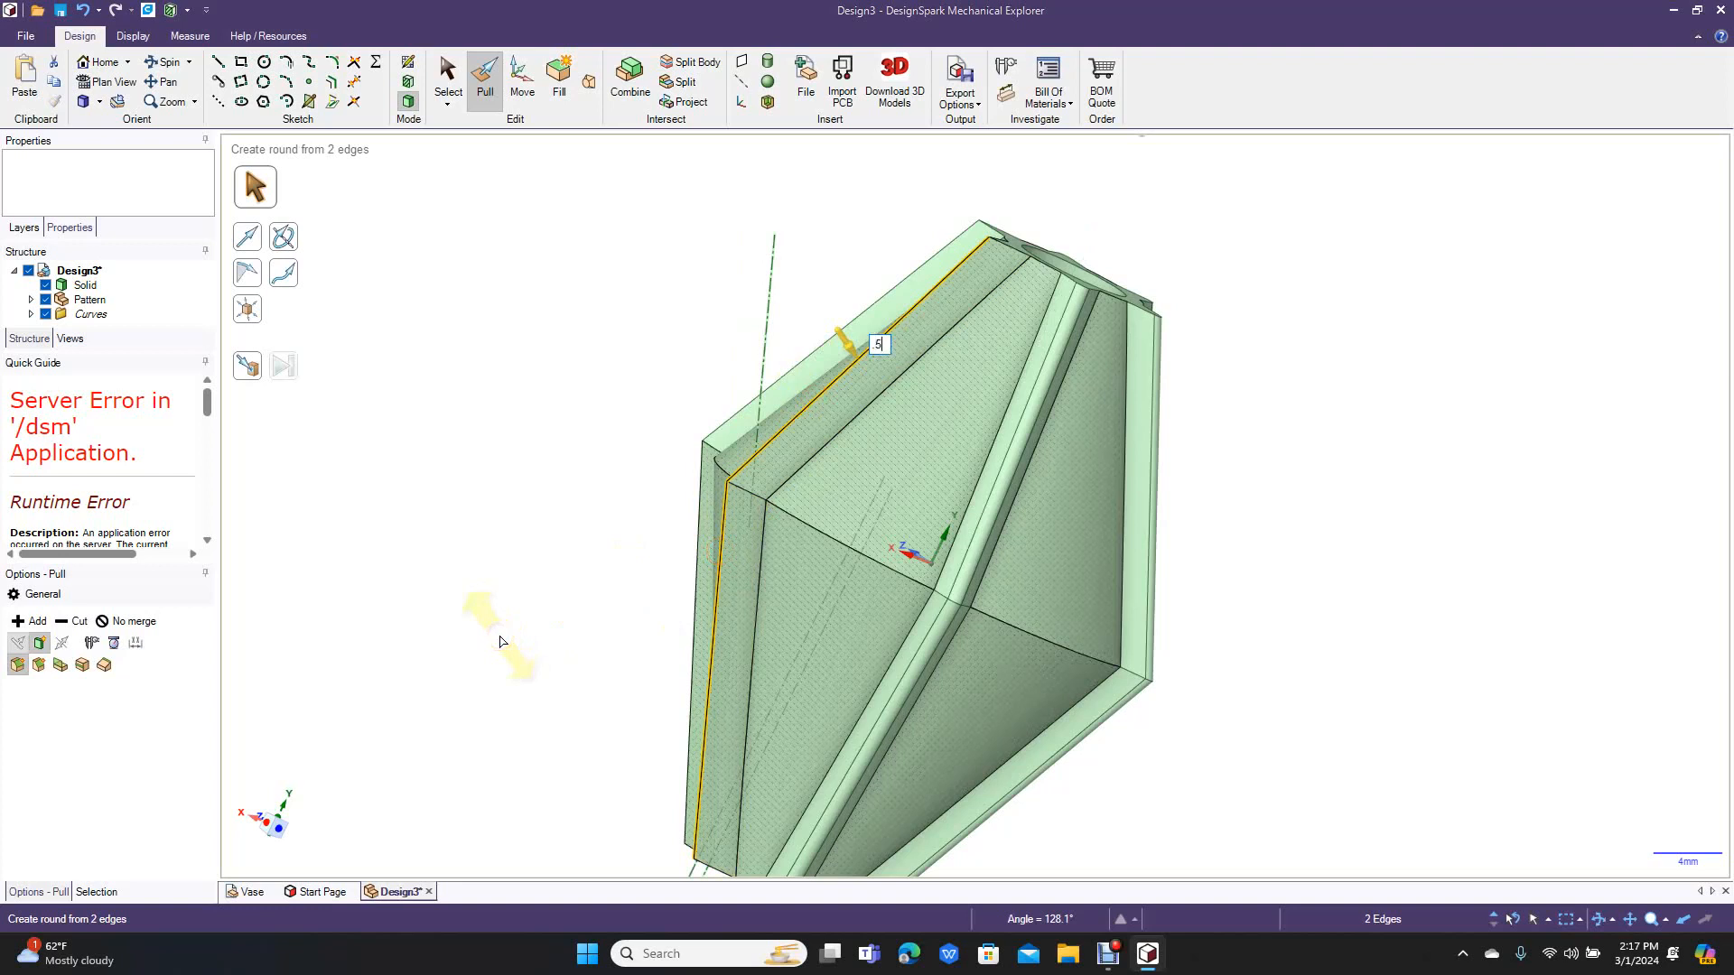
key(Return)
click(471, 547)
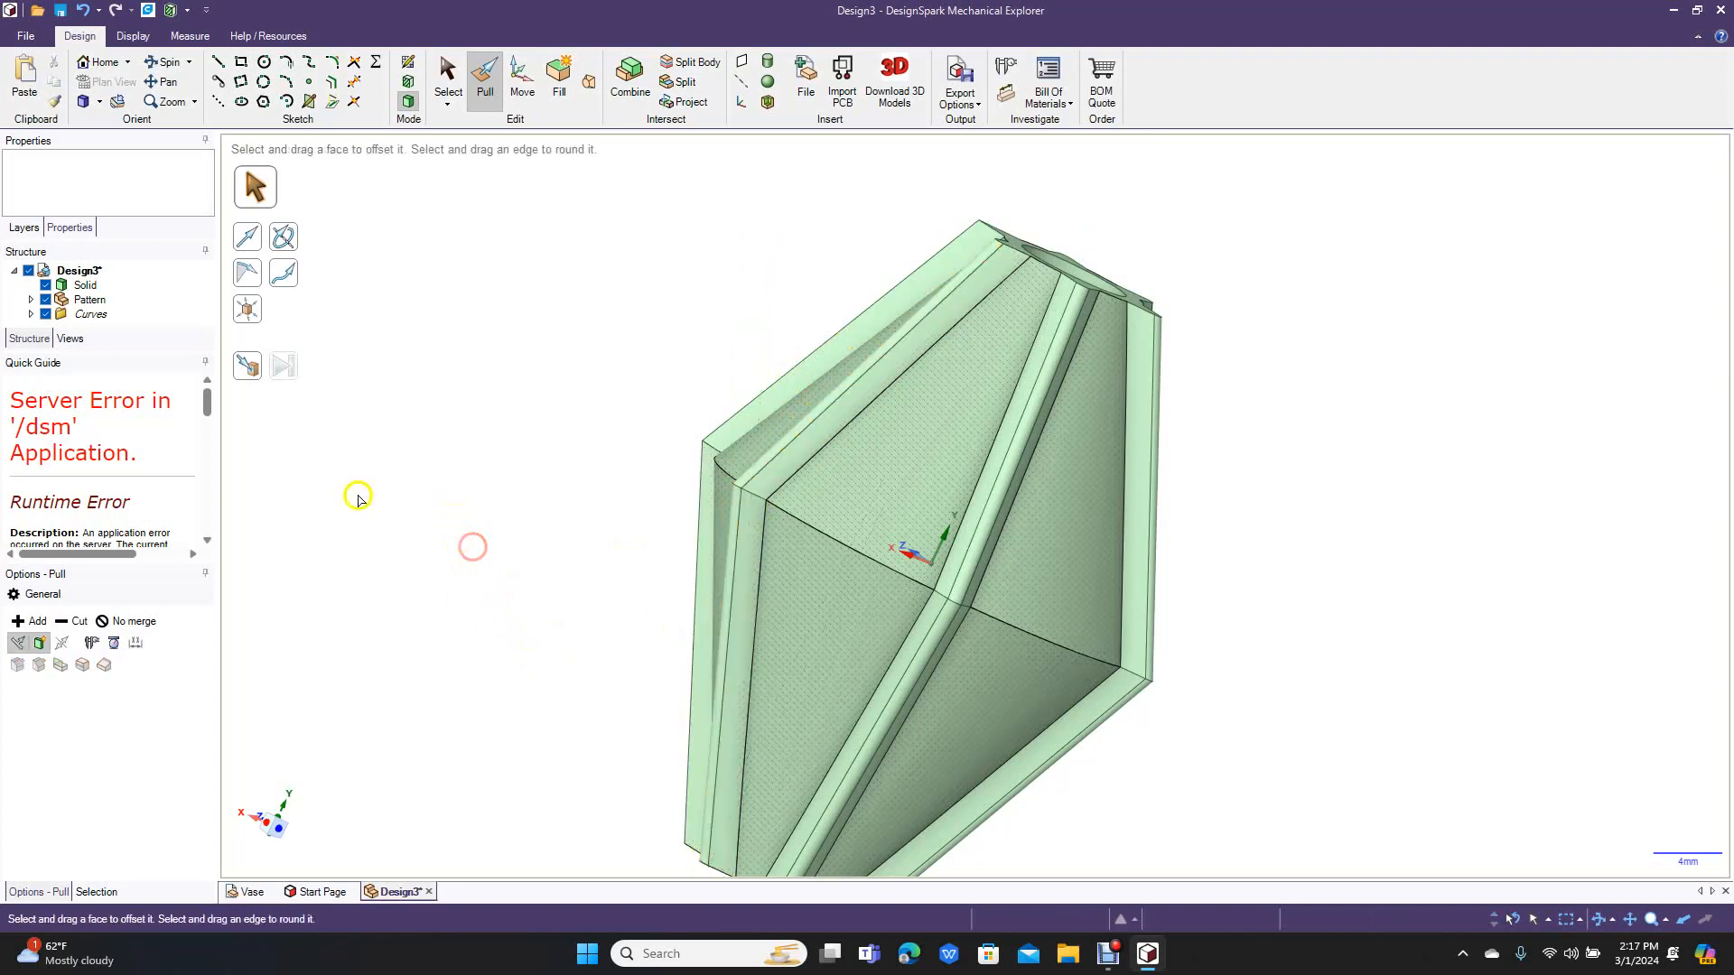
Step: Round the upper and lower outer edges of the sixth rib with a 0.5 mm radius
drag(424, 320, 513, 378)
click(483, 80)
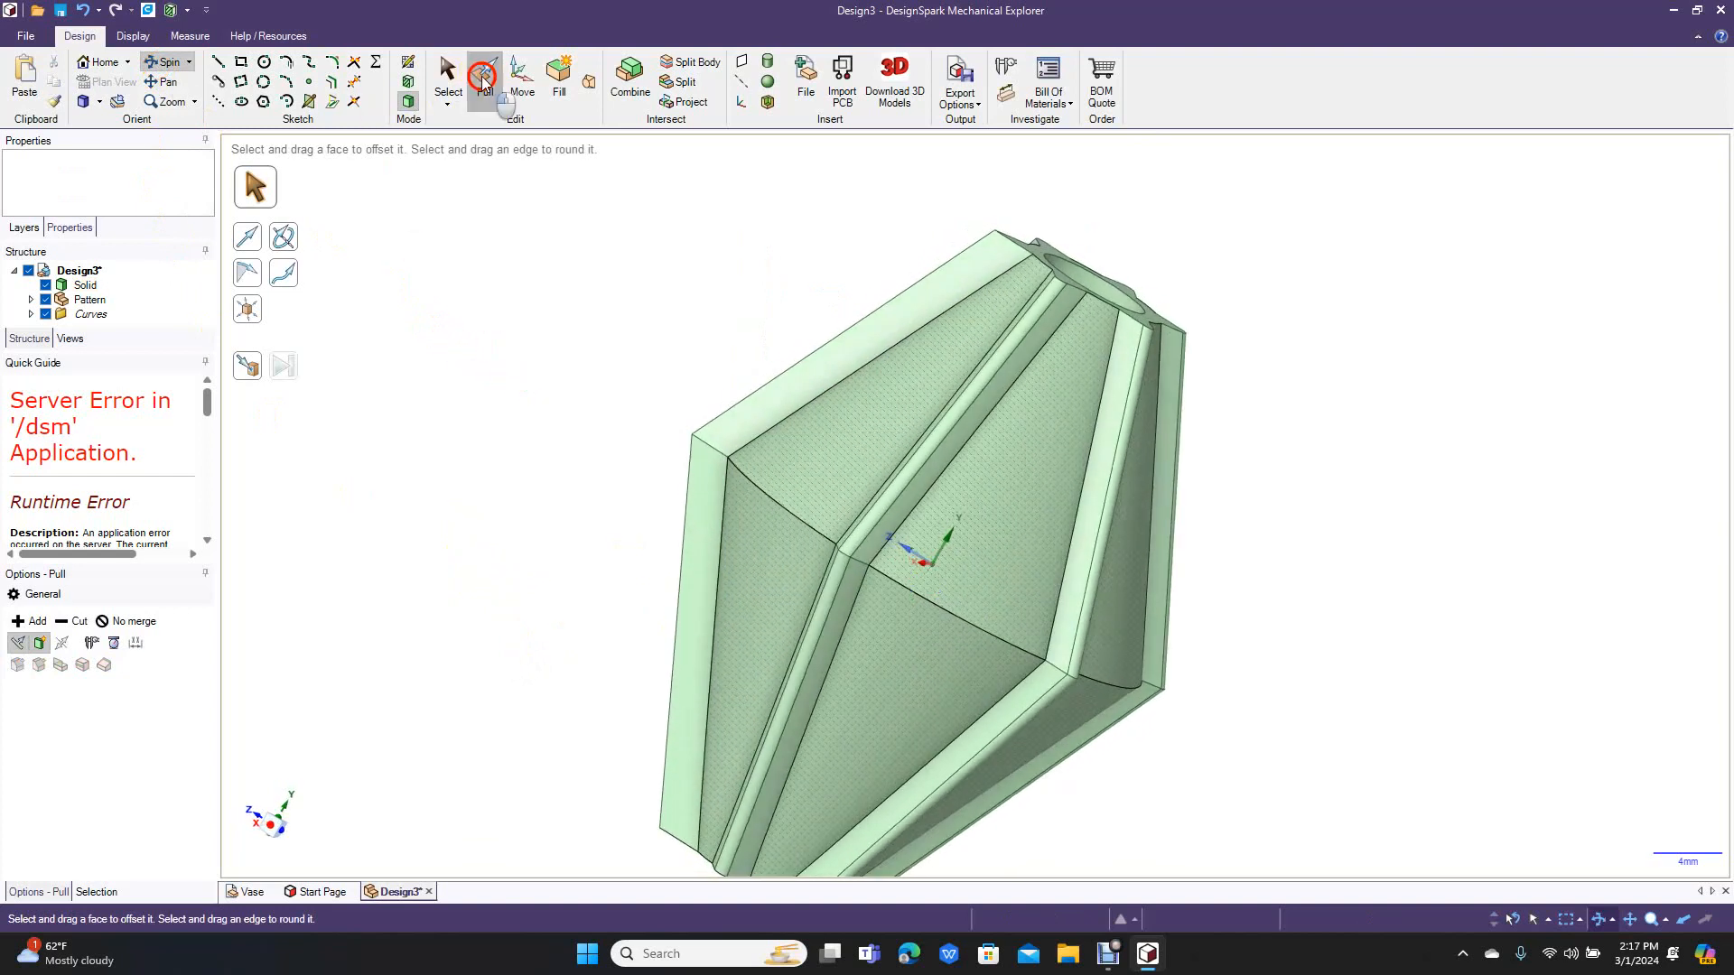
click(844, 331)
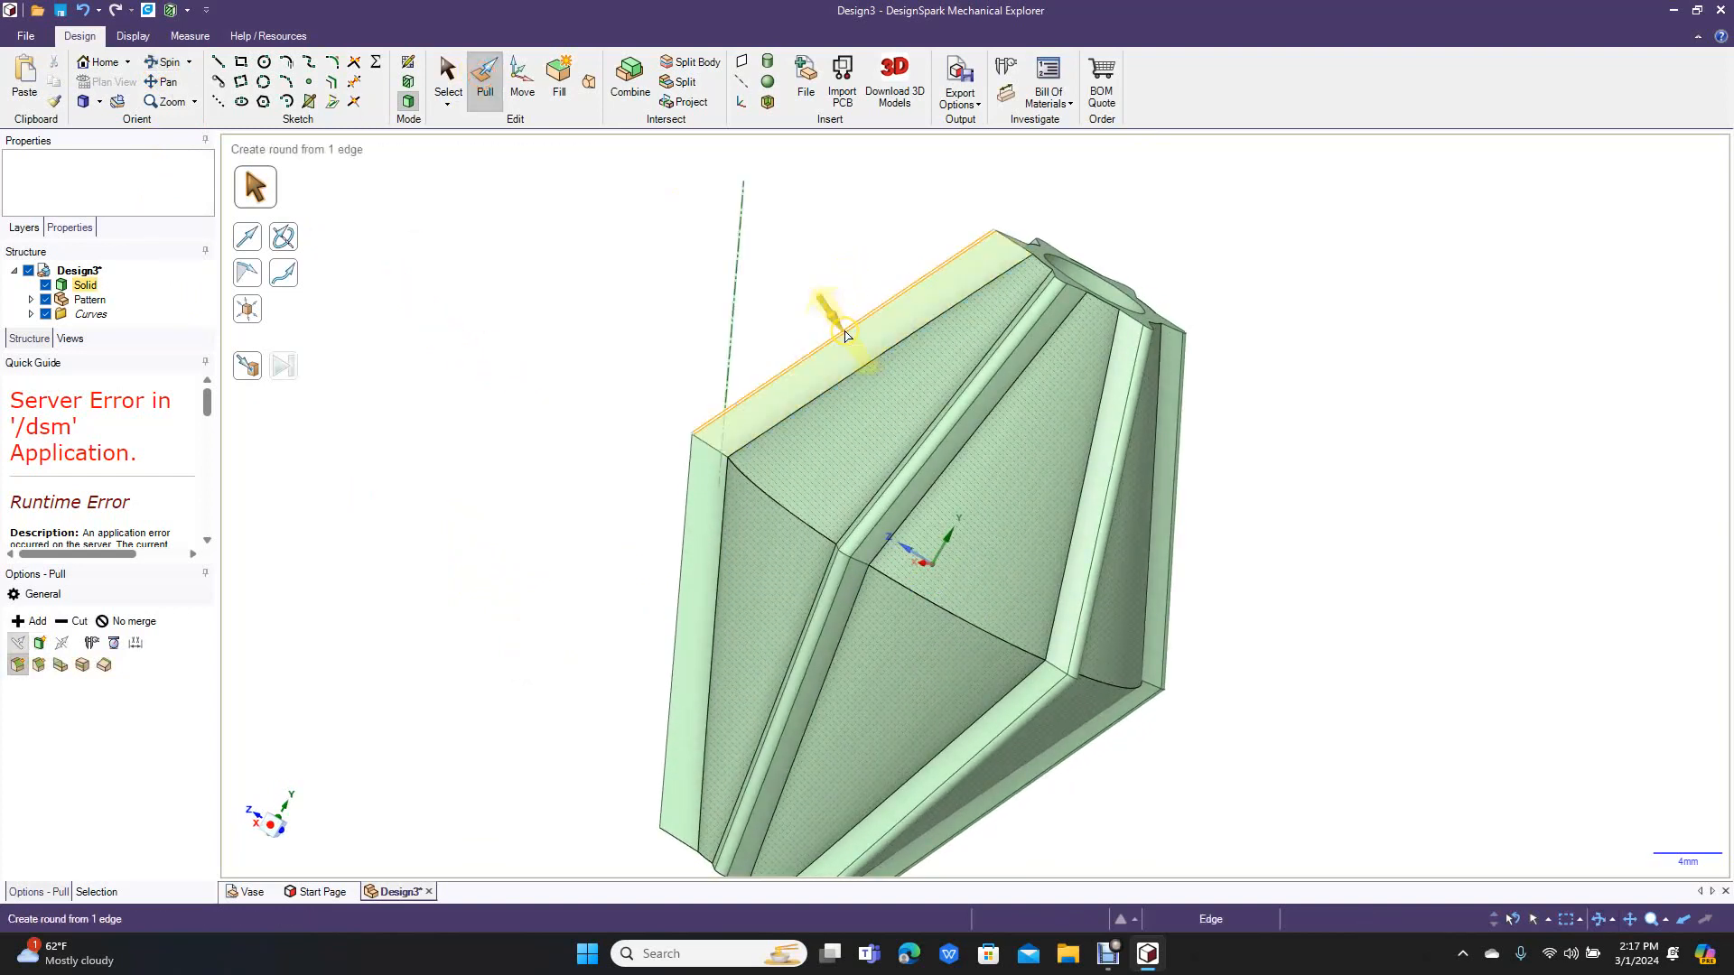
ctrl+click(673, 612)
text(.5)
key(Return)
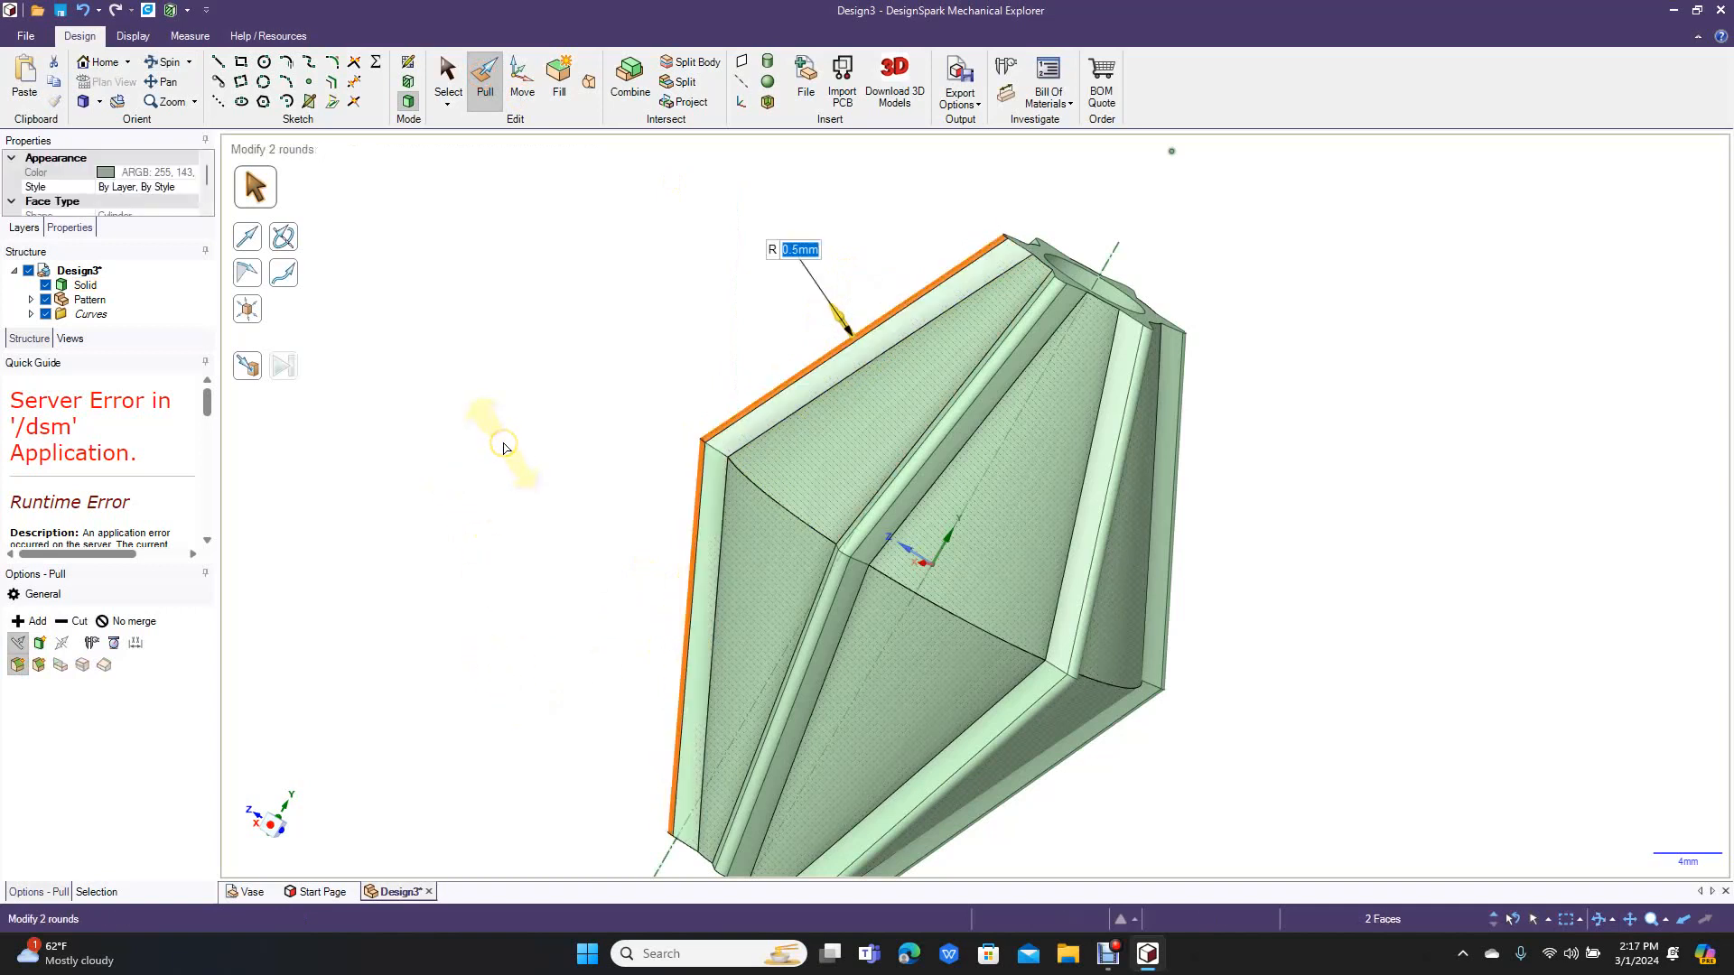
click(503, 447)
Step: Try to move a copy of the vase mouth's inner edge about 7.3 mm above the rim with the Move tool
click(172, 65)
drag(605, 257, 435, 234)
drag(494, 434, 569, 344)
drag(686, 311, 467, 302)
scroll(466, 302, down, 3)
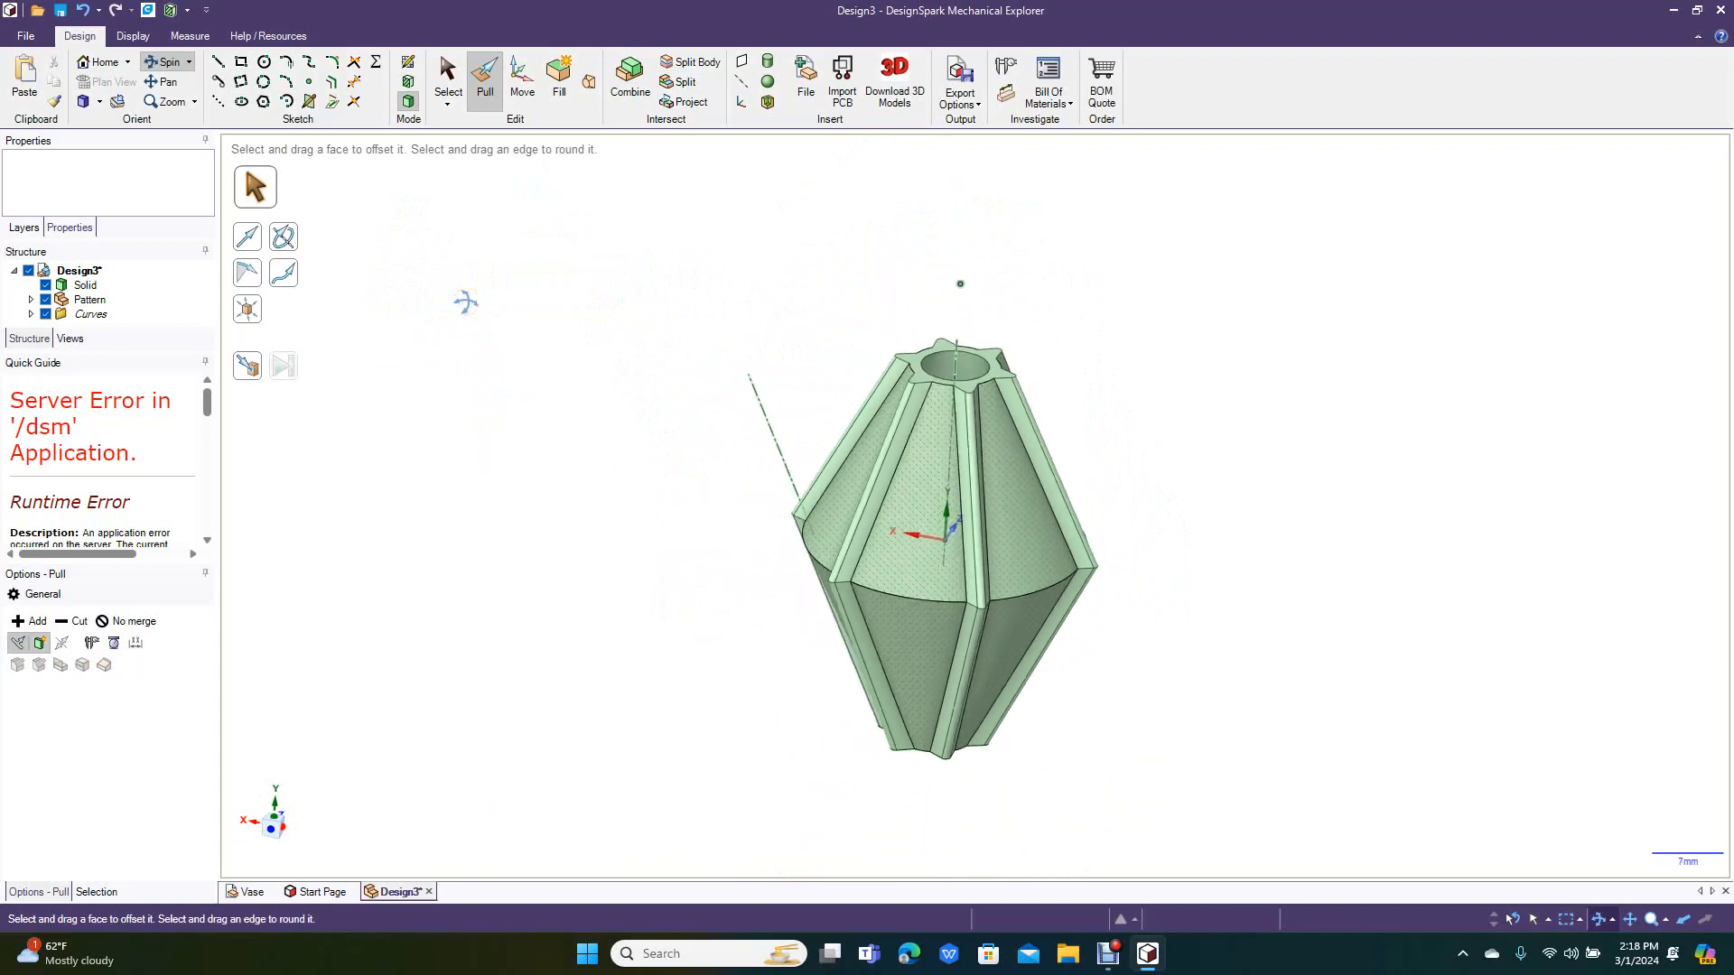
click(449, 95)
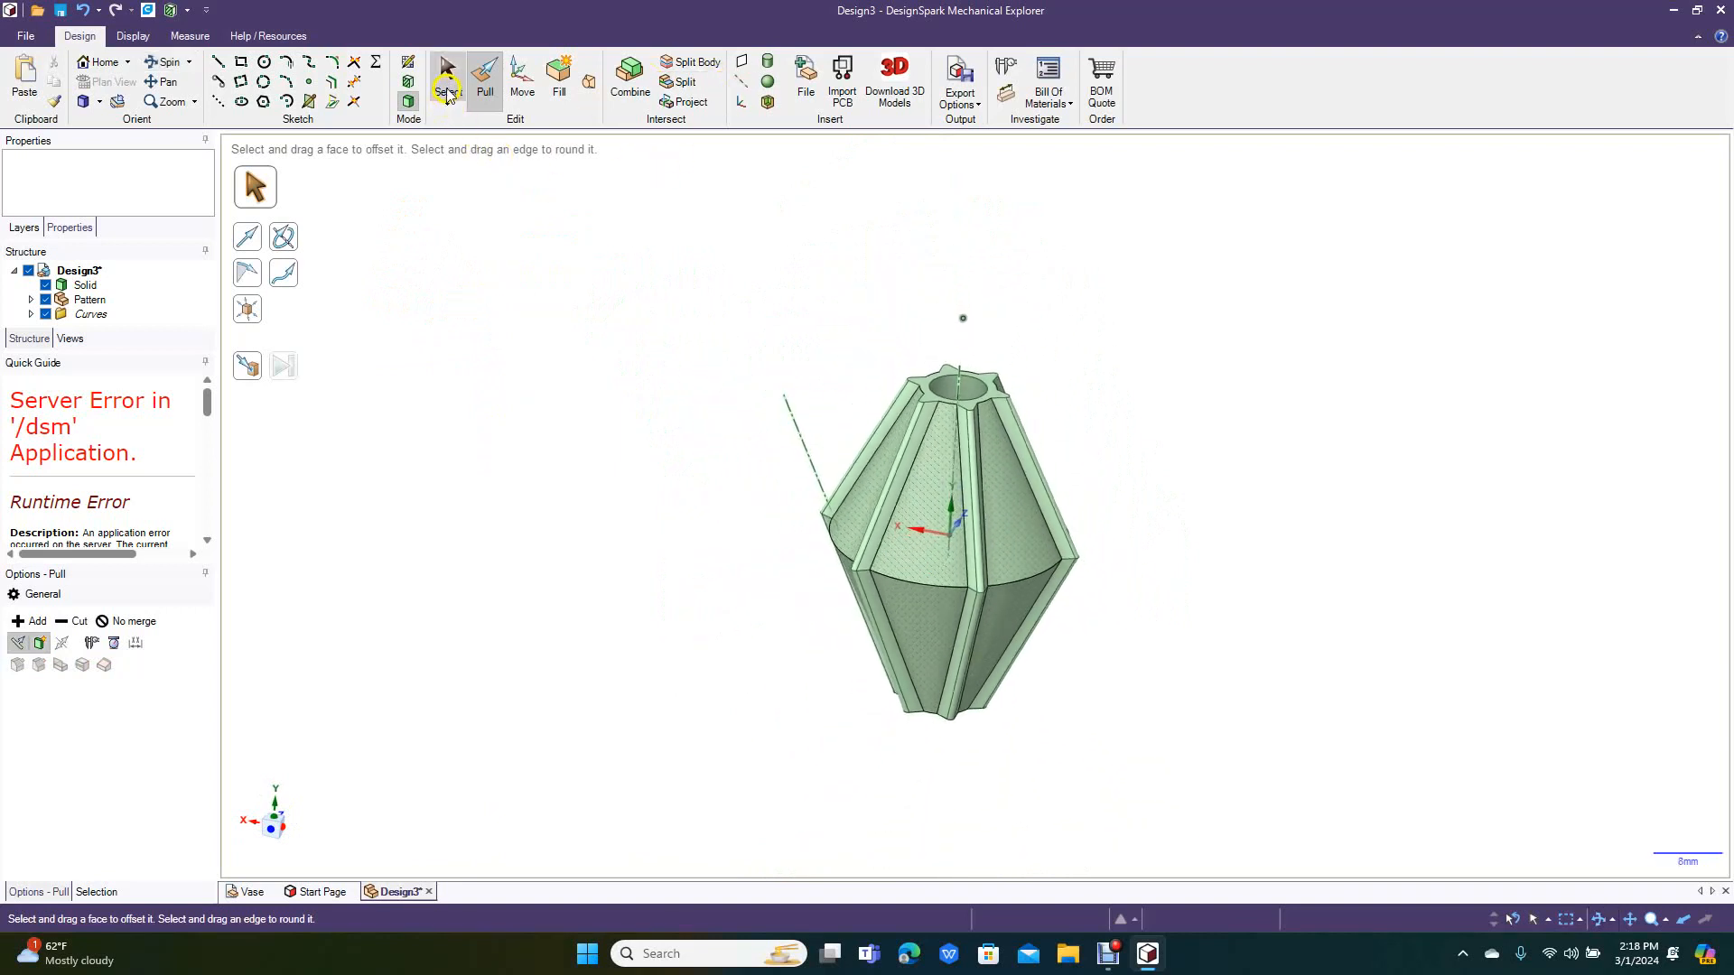
click(521, 86)
click(934, 386)
click(934, 386)
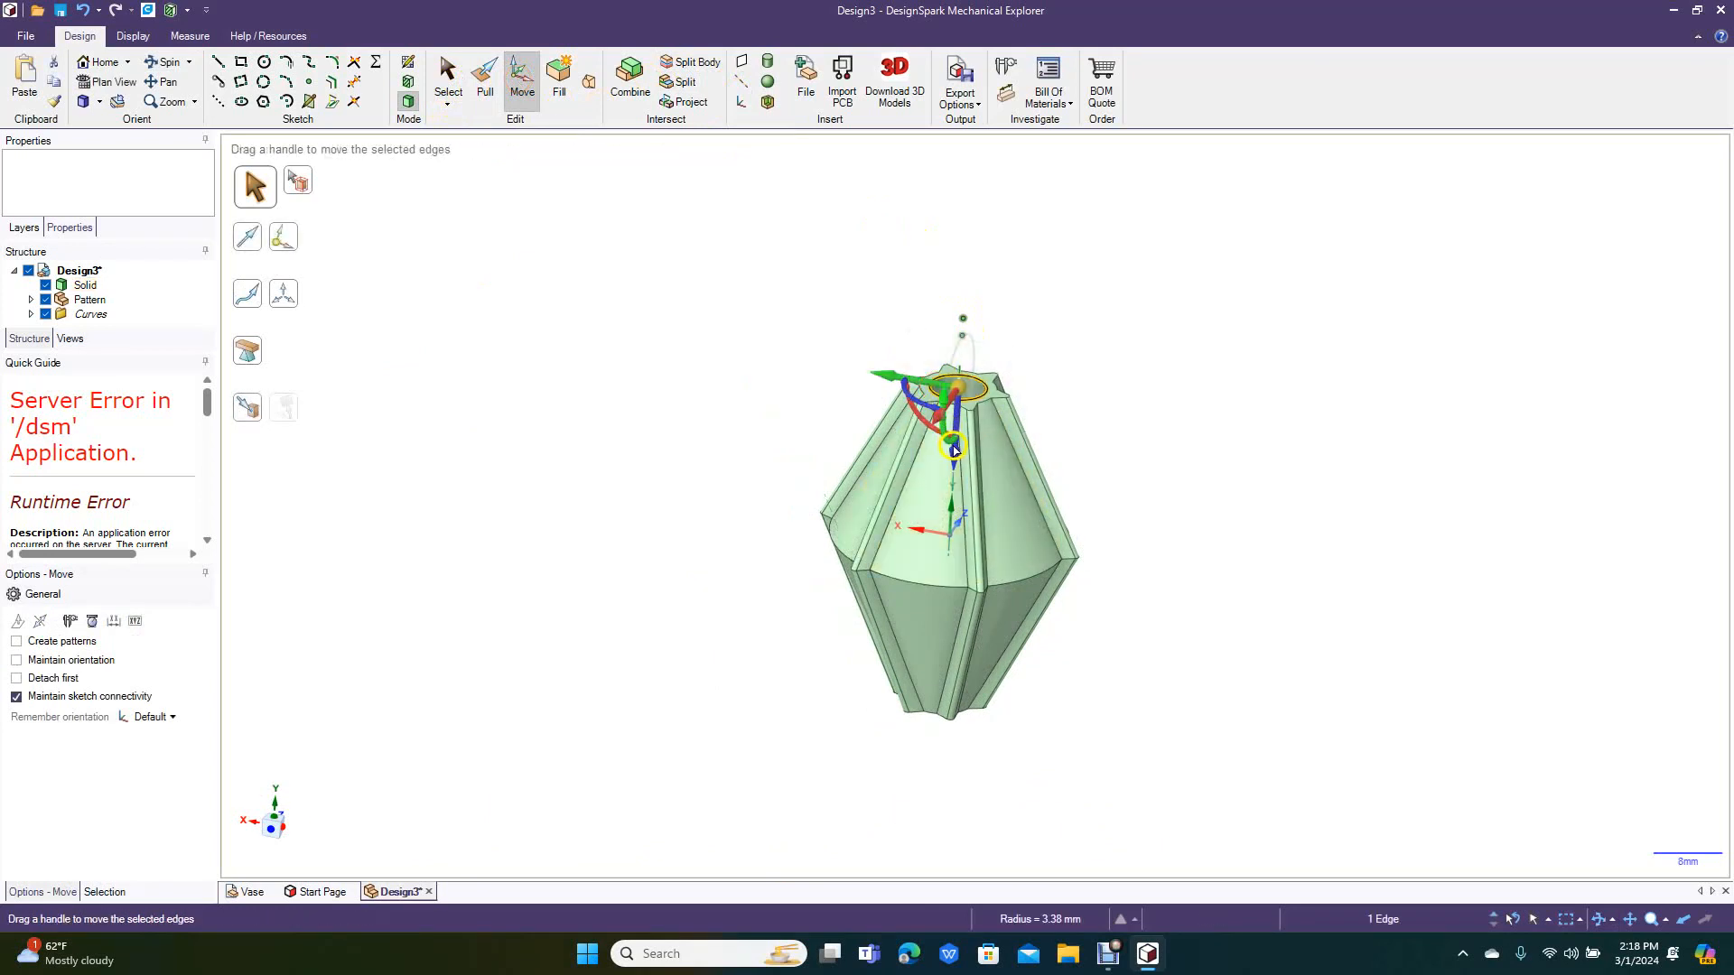
ctrl+drag(956, 457, 960, 394)
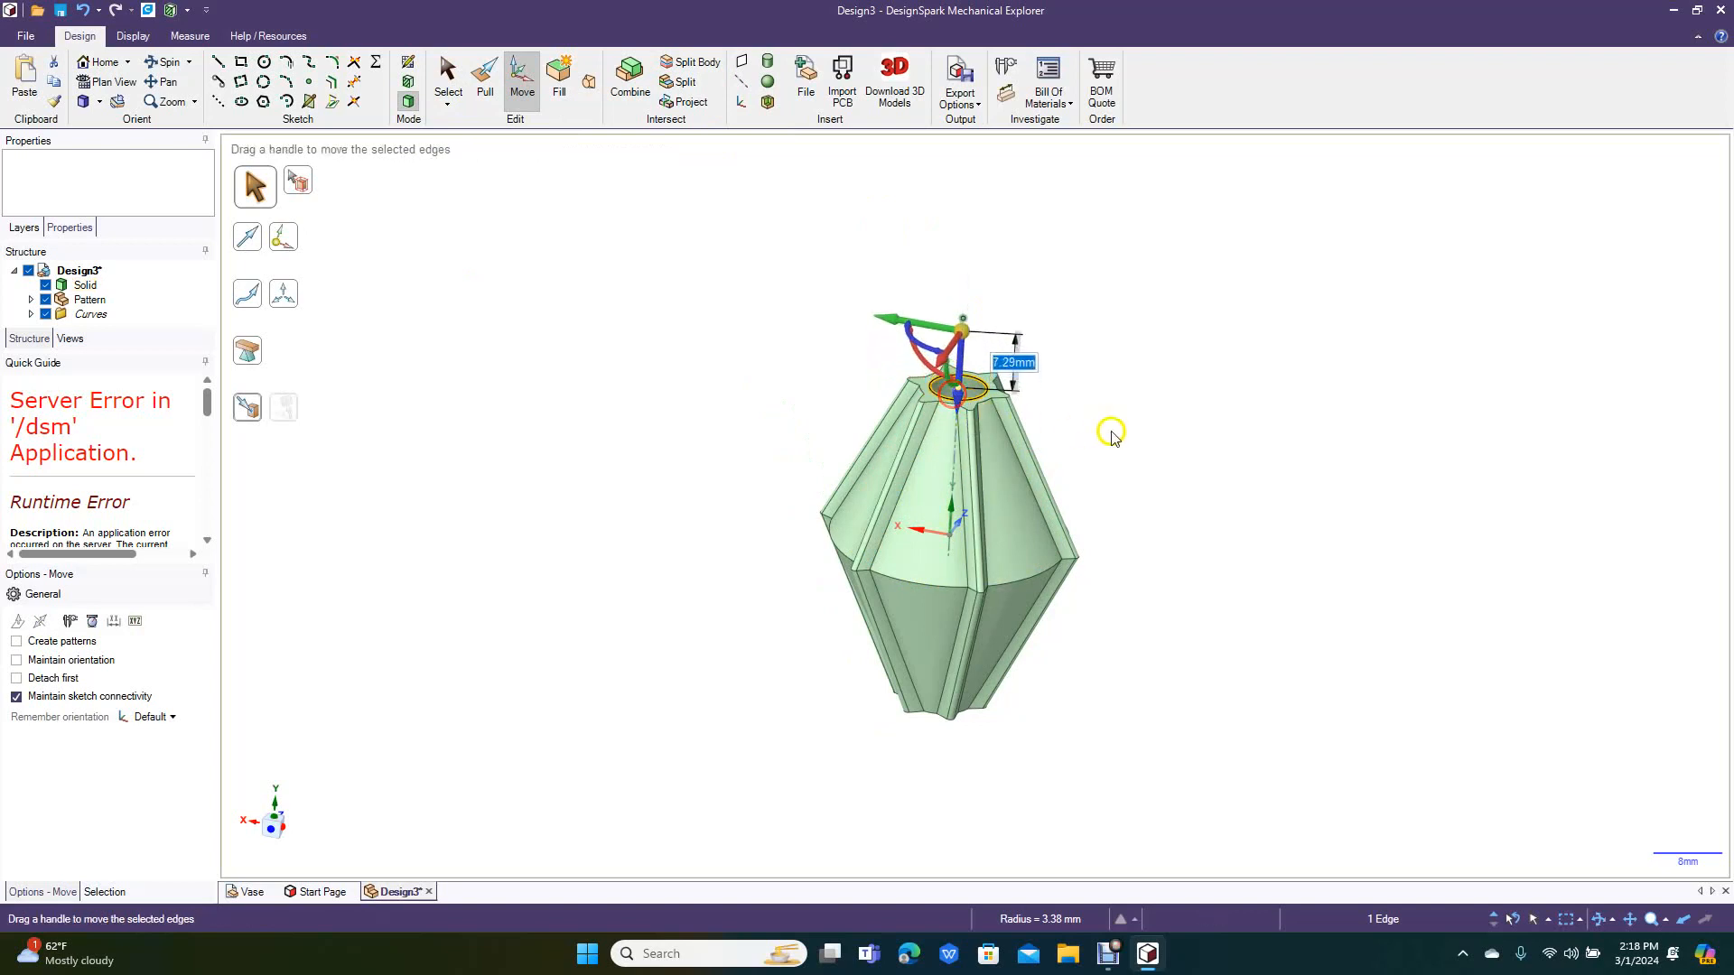
click(1118, 426)
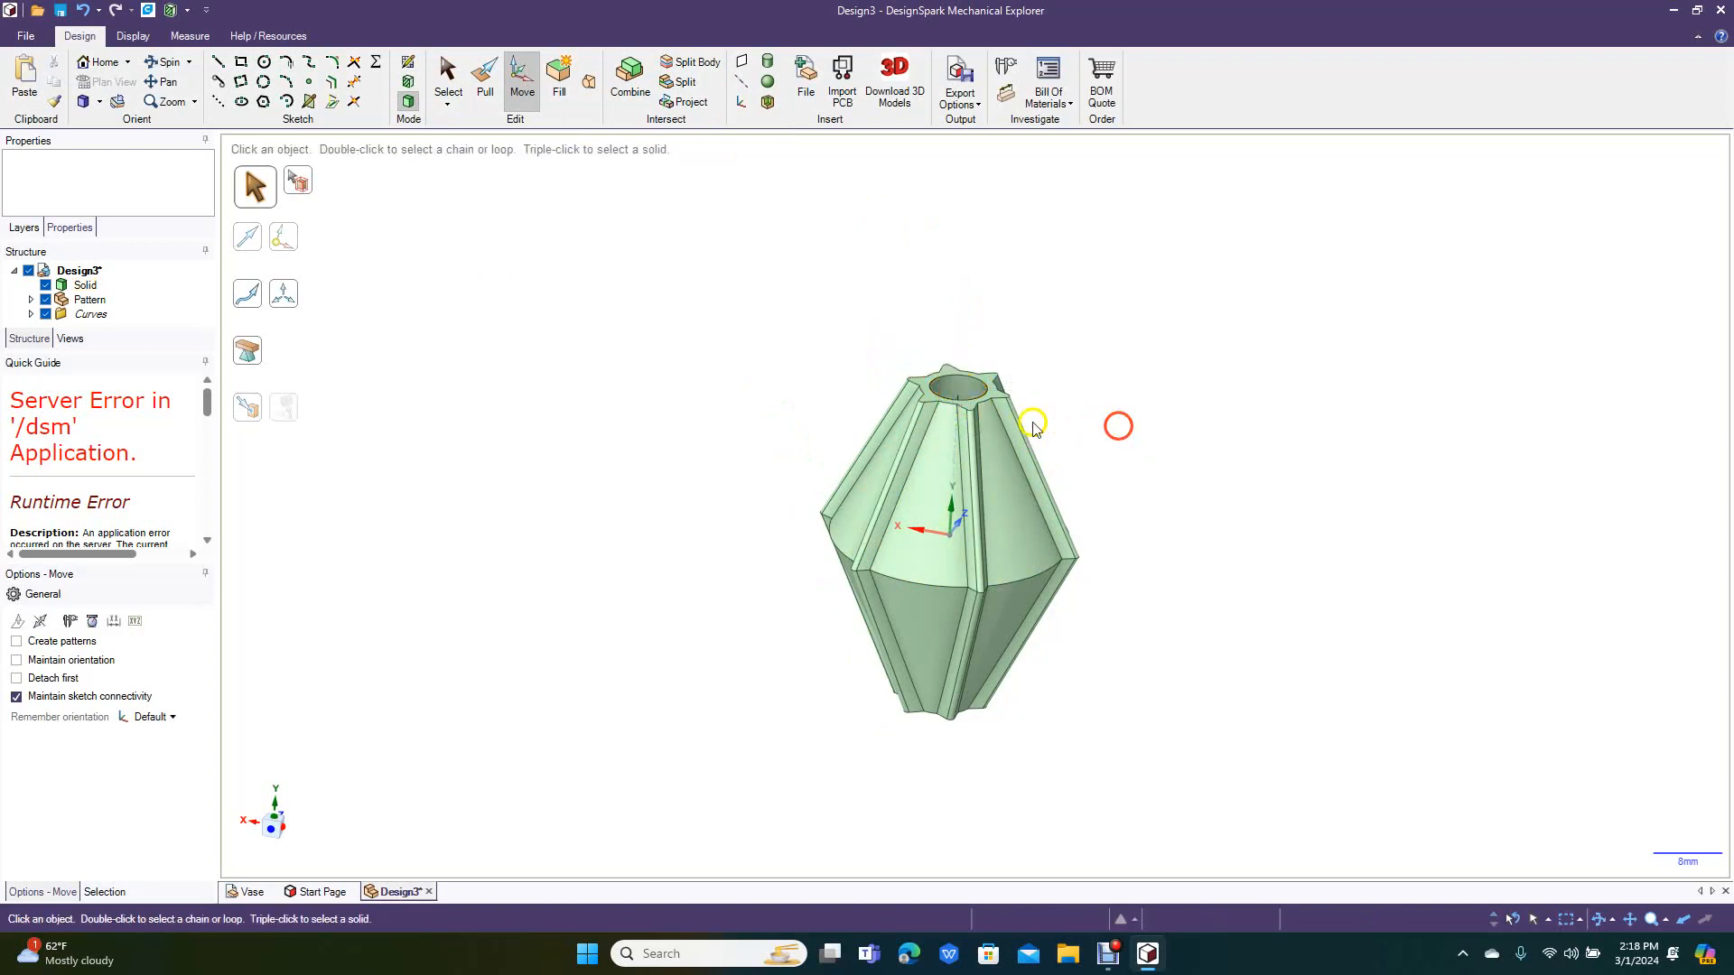
Step: Copy and paste the mouth's inner circular edge as a curve, and move it about 7.3 mm above the rim
click(947, 398)
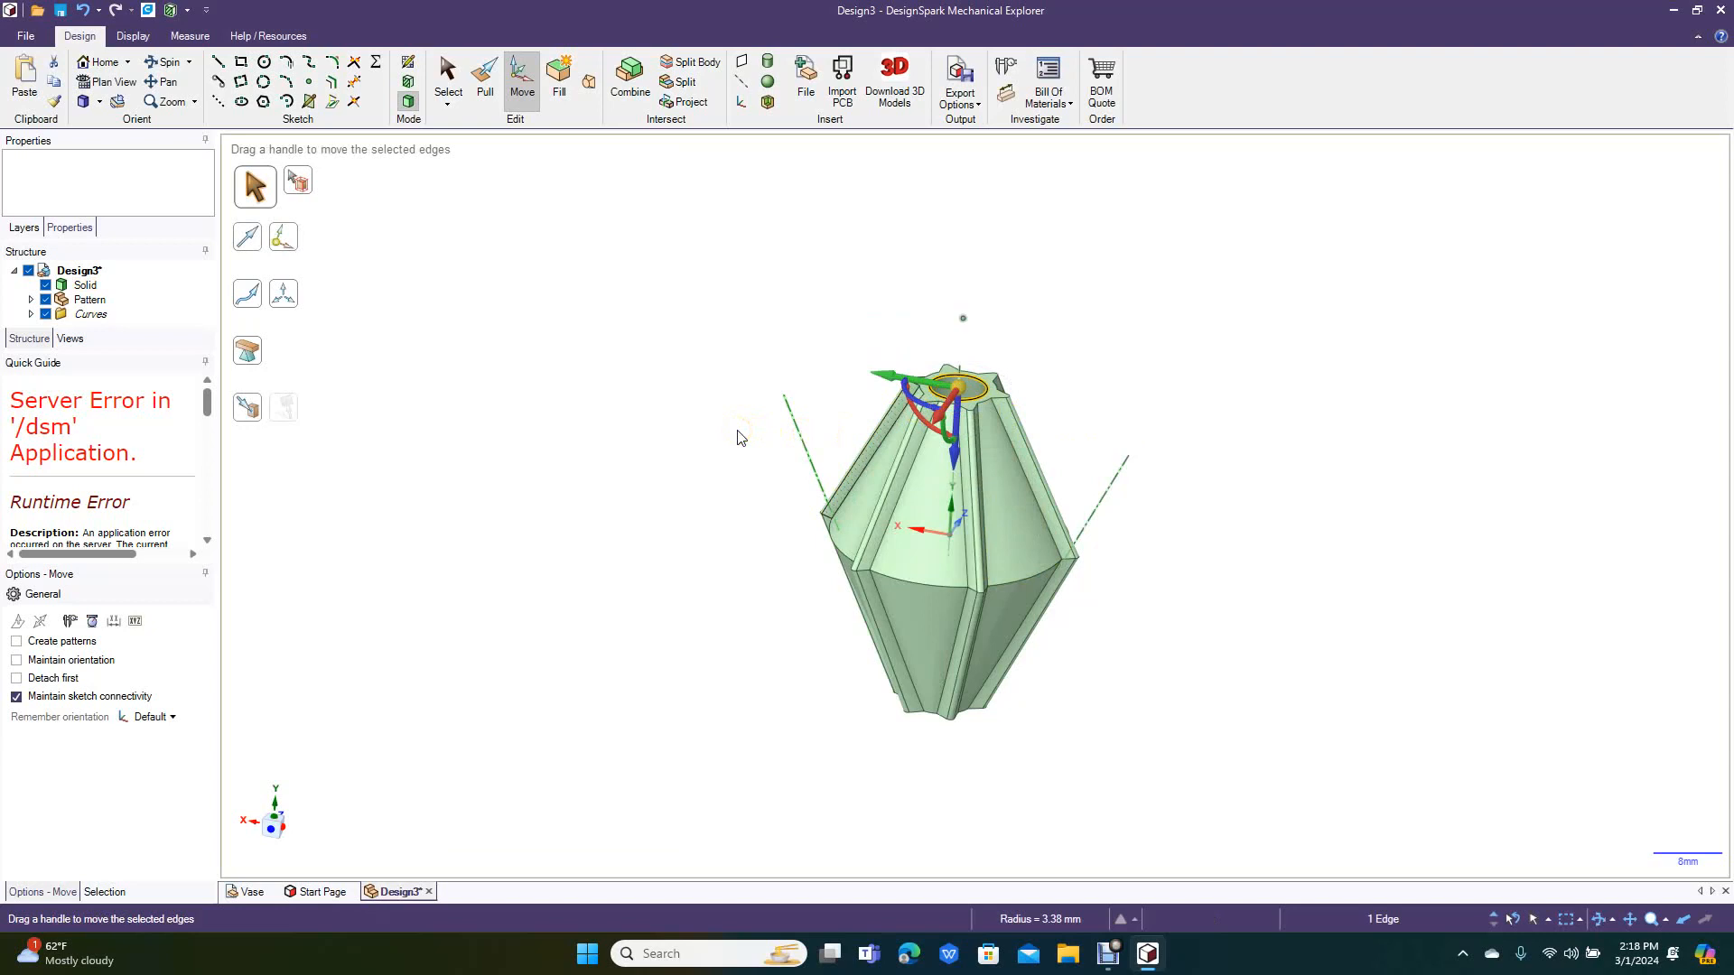
key(ctrl)
click(739, 437)
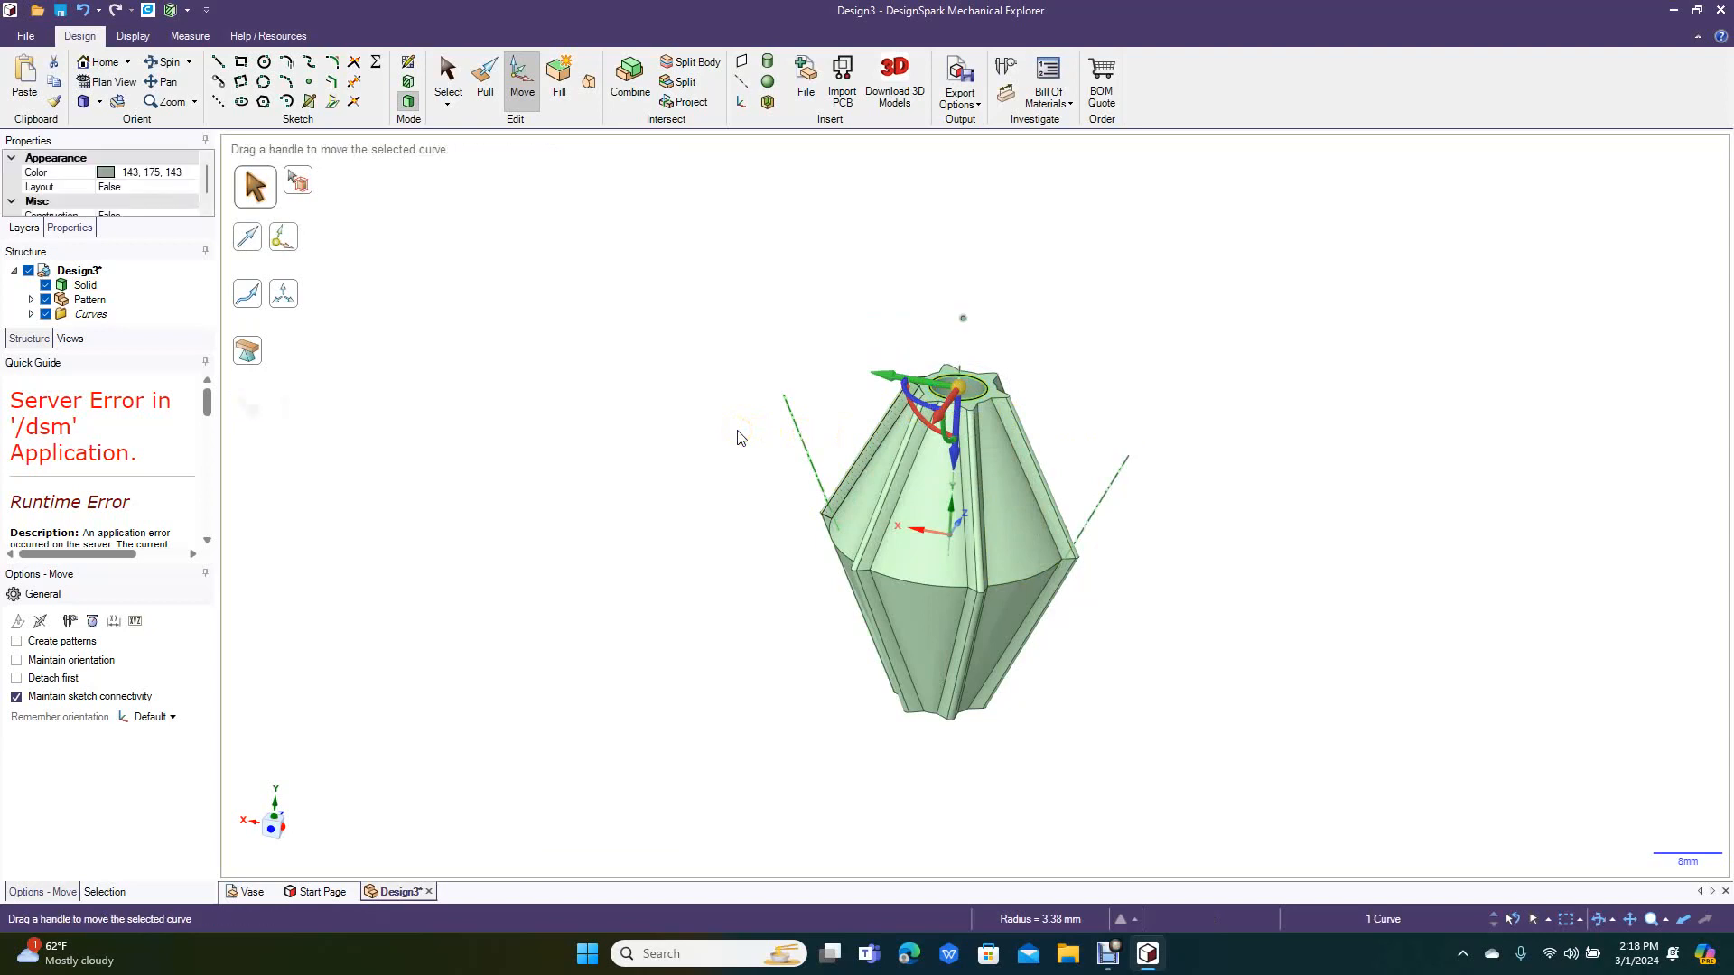
drag(954, 458, 950, 405)
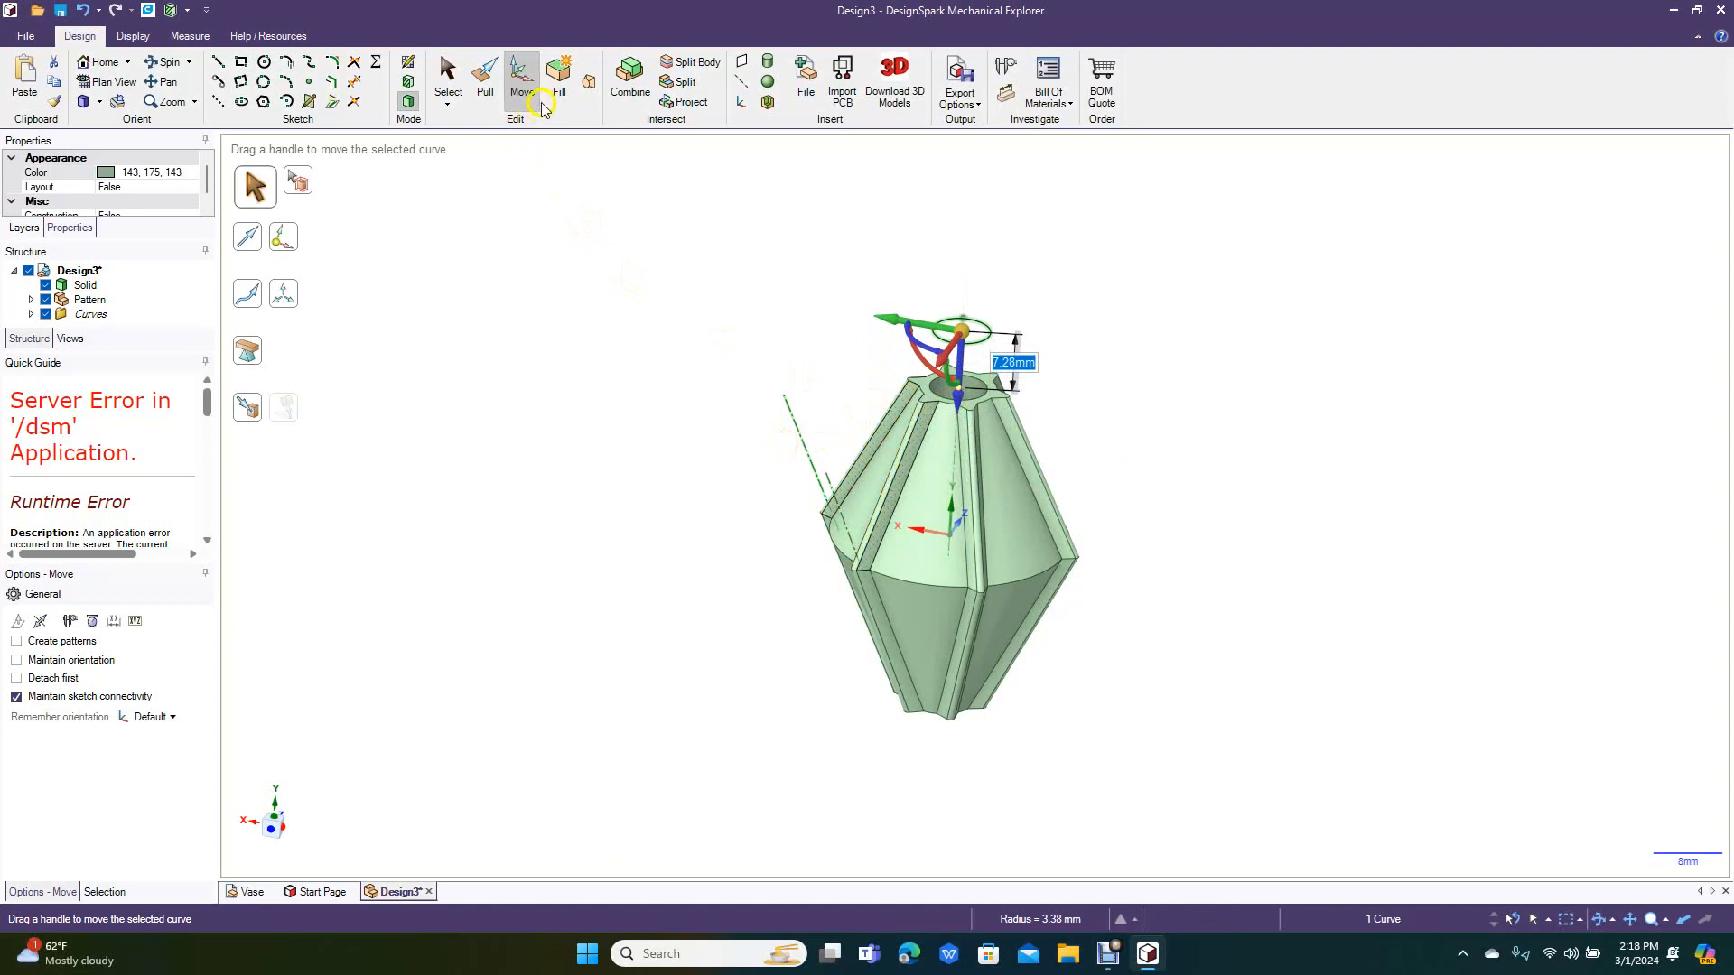
Step: Fill the raised circle into a surface and pull it upward into a solid cylinder above the vase mouth
click(560, 72)
click(643, 258)
click(485, 79)
click(965, 331)
drag(965, 331, 980, 302)
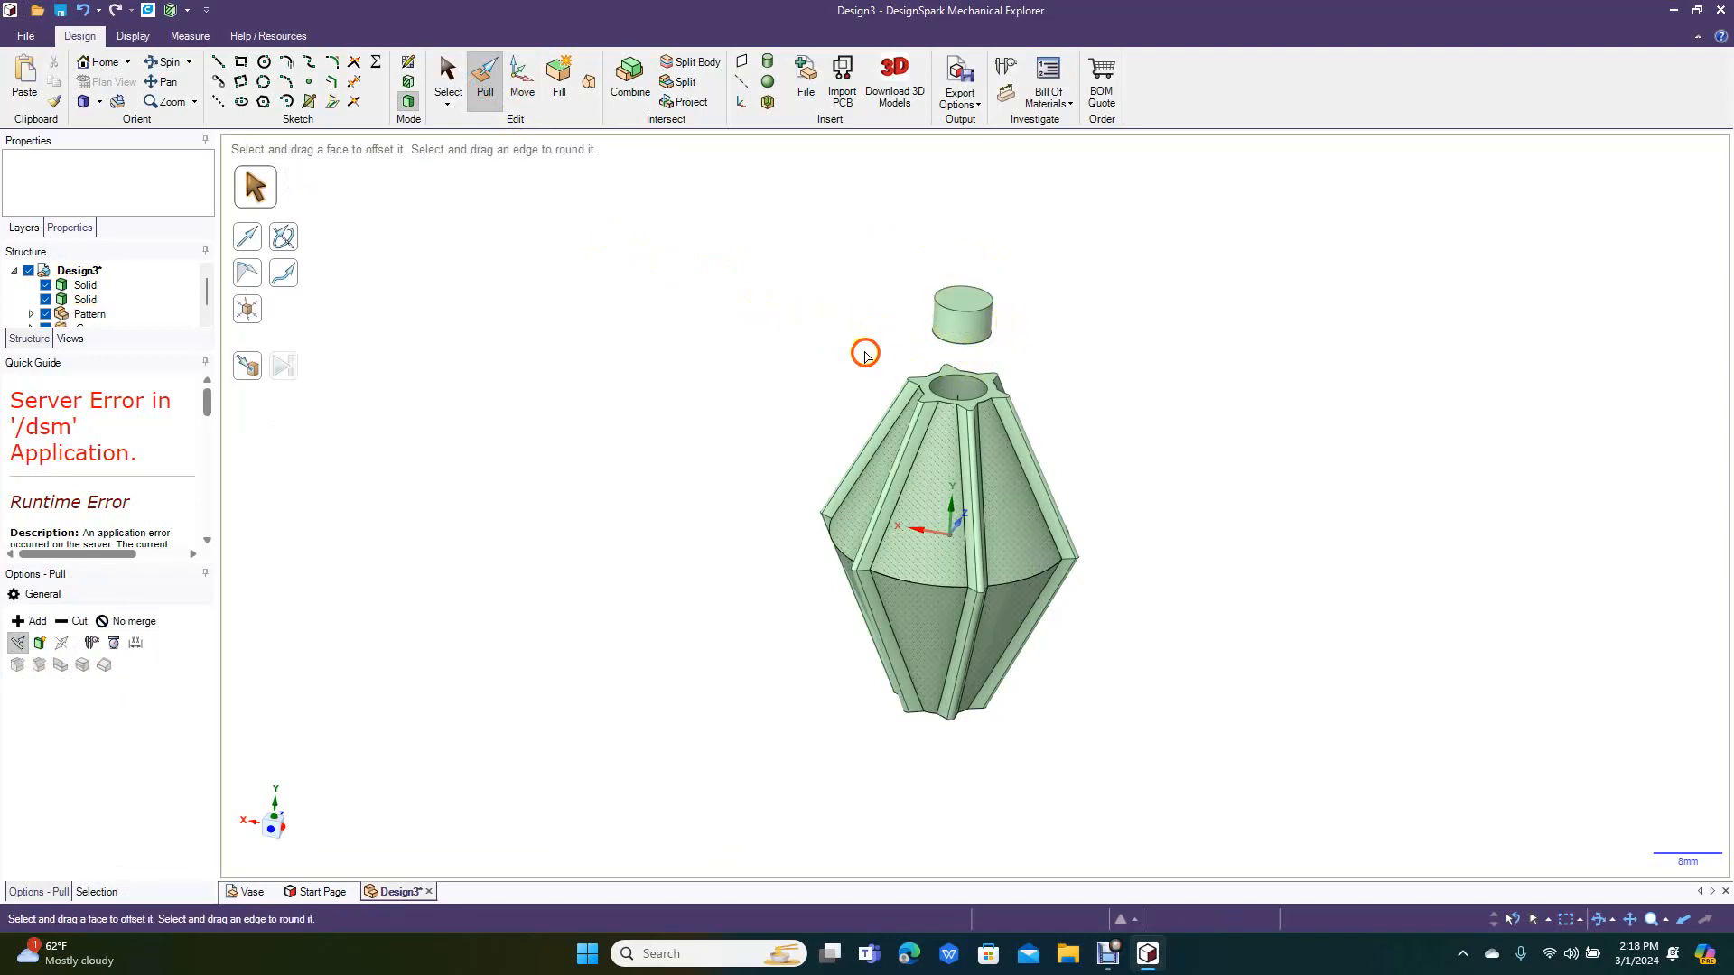
Step: Sketch a concentric circle about 12.65 mm in diameter on the cylinder's top face
scroll(739, 325, up, 3)
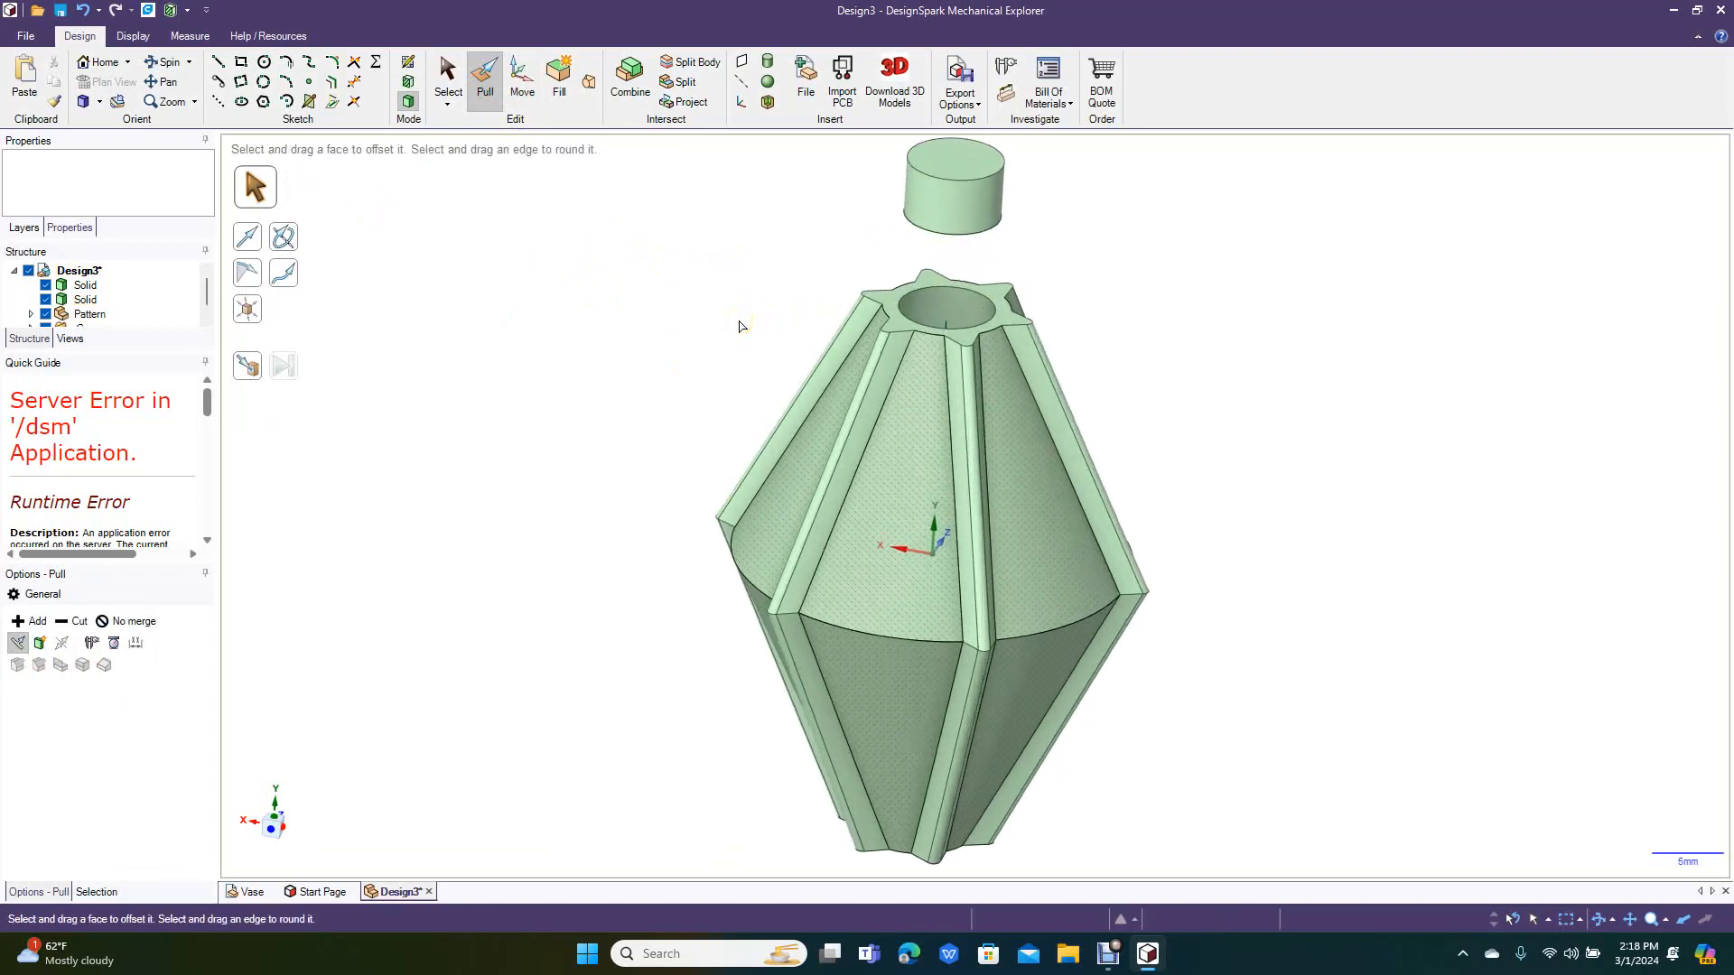
click(183, 95)
drag(519, 232, 476, 464)
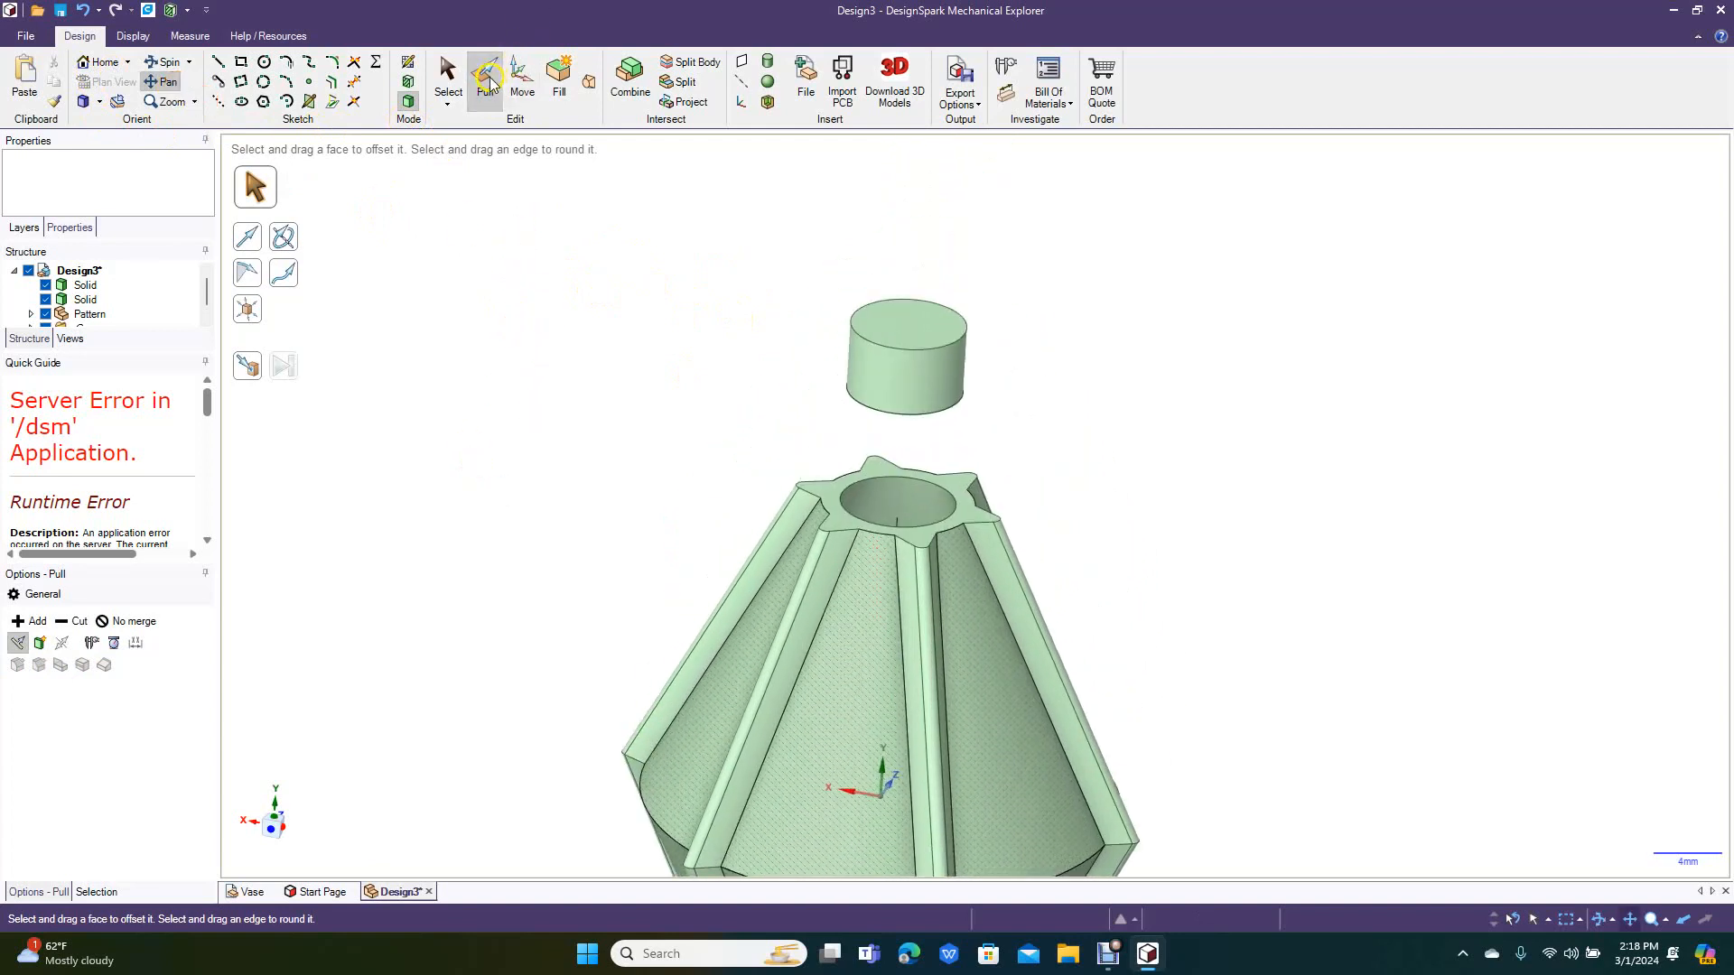
click(912, 320)
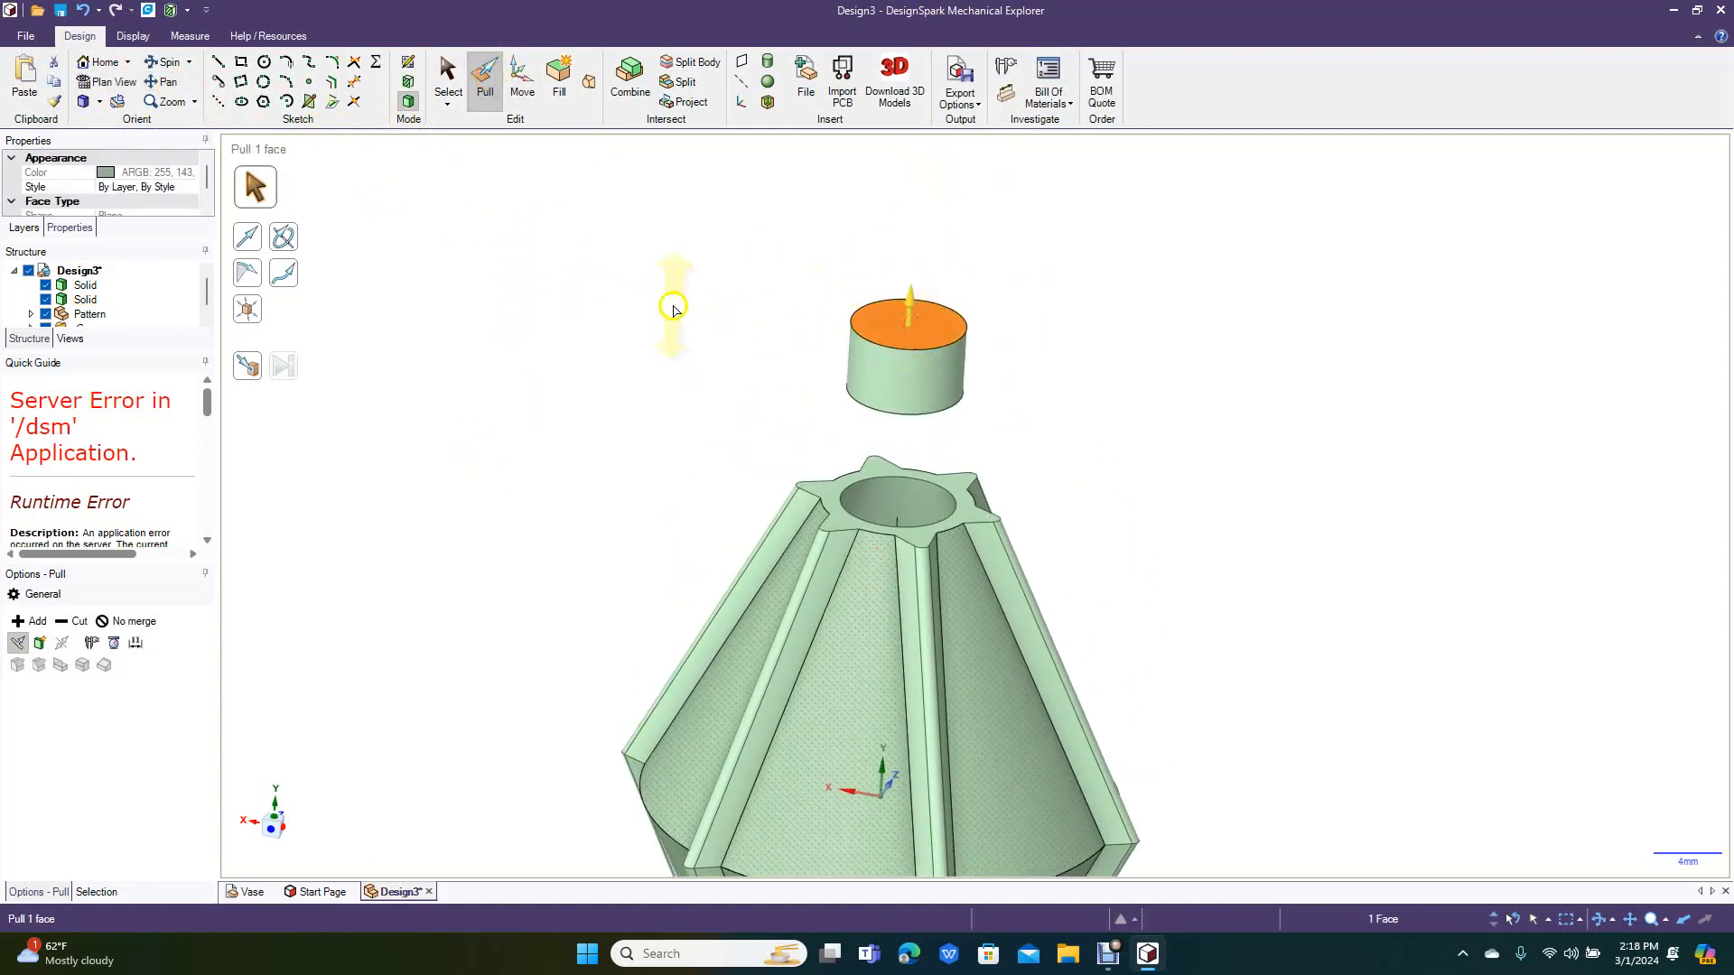
click(263, 62)
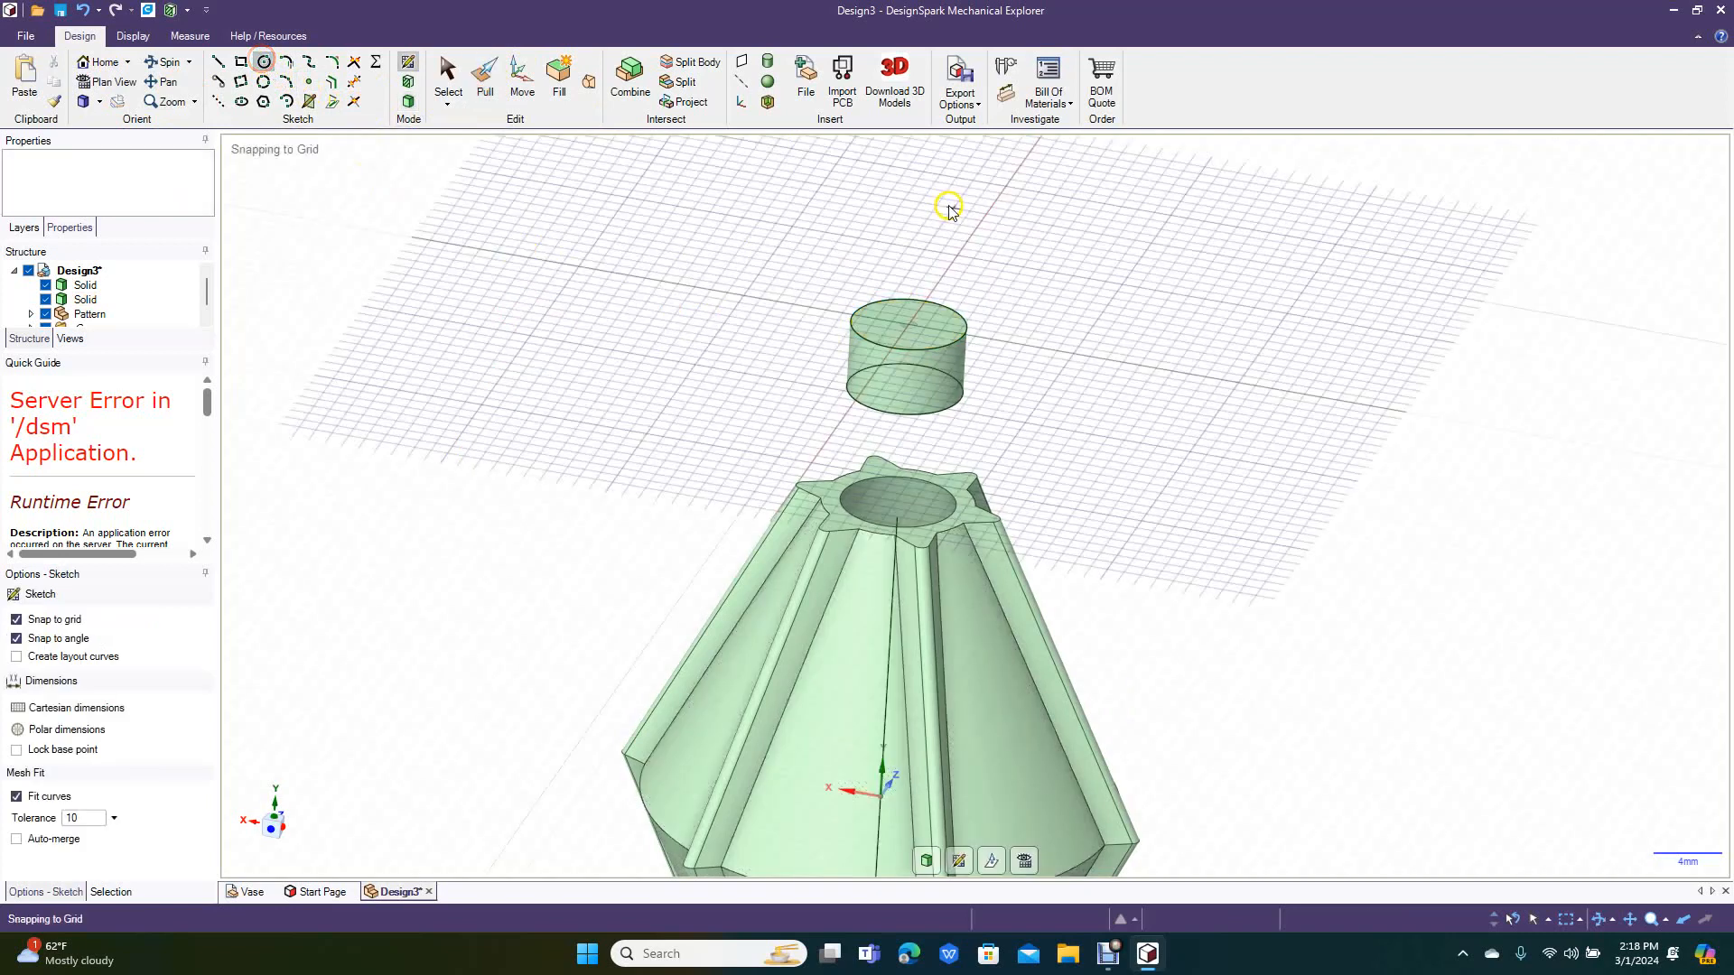
click(909, 324)
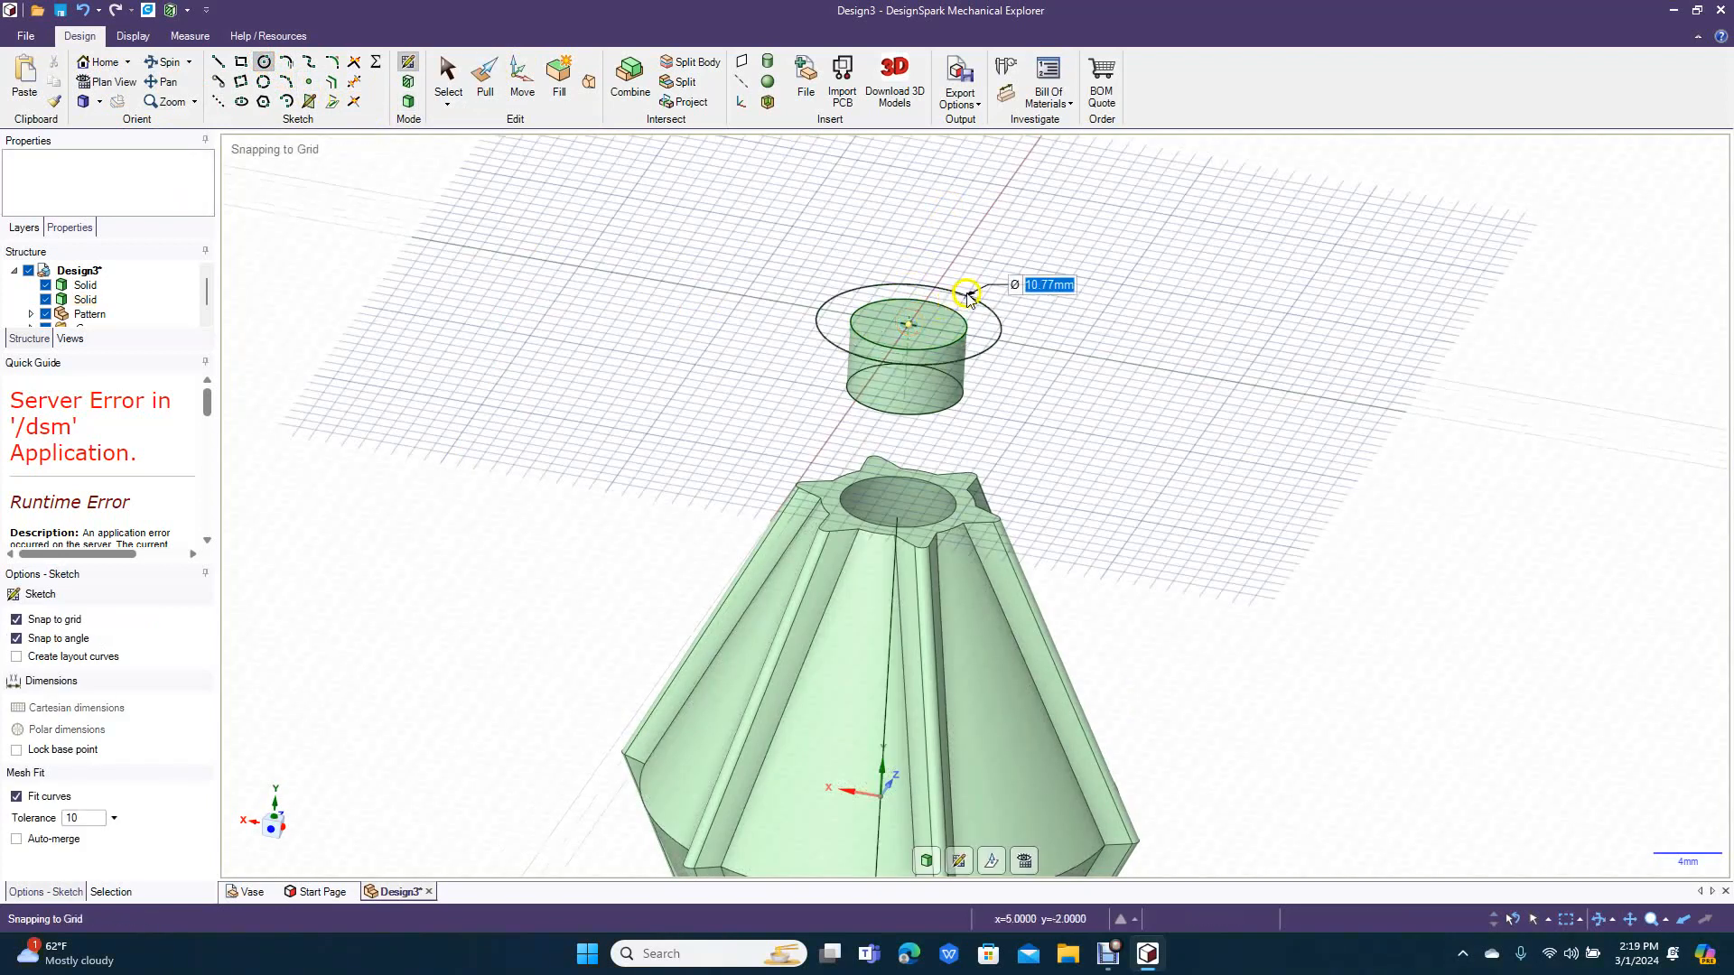
click(973, 295)
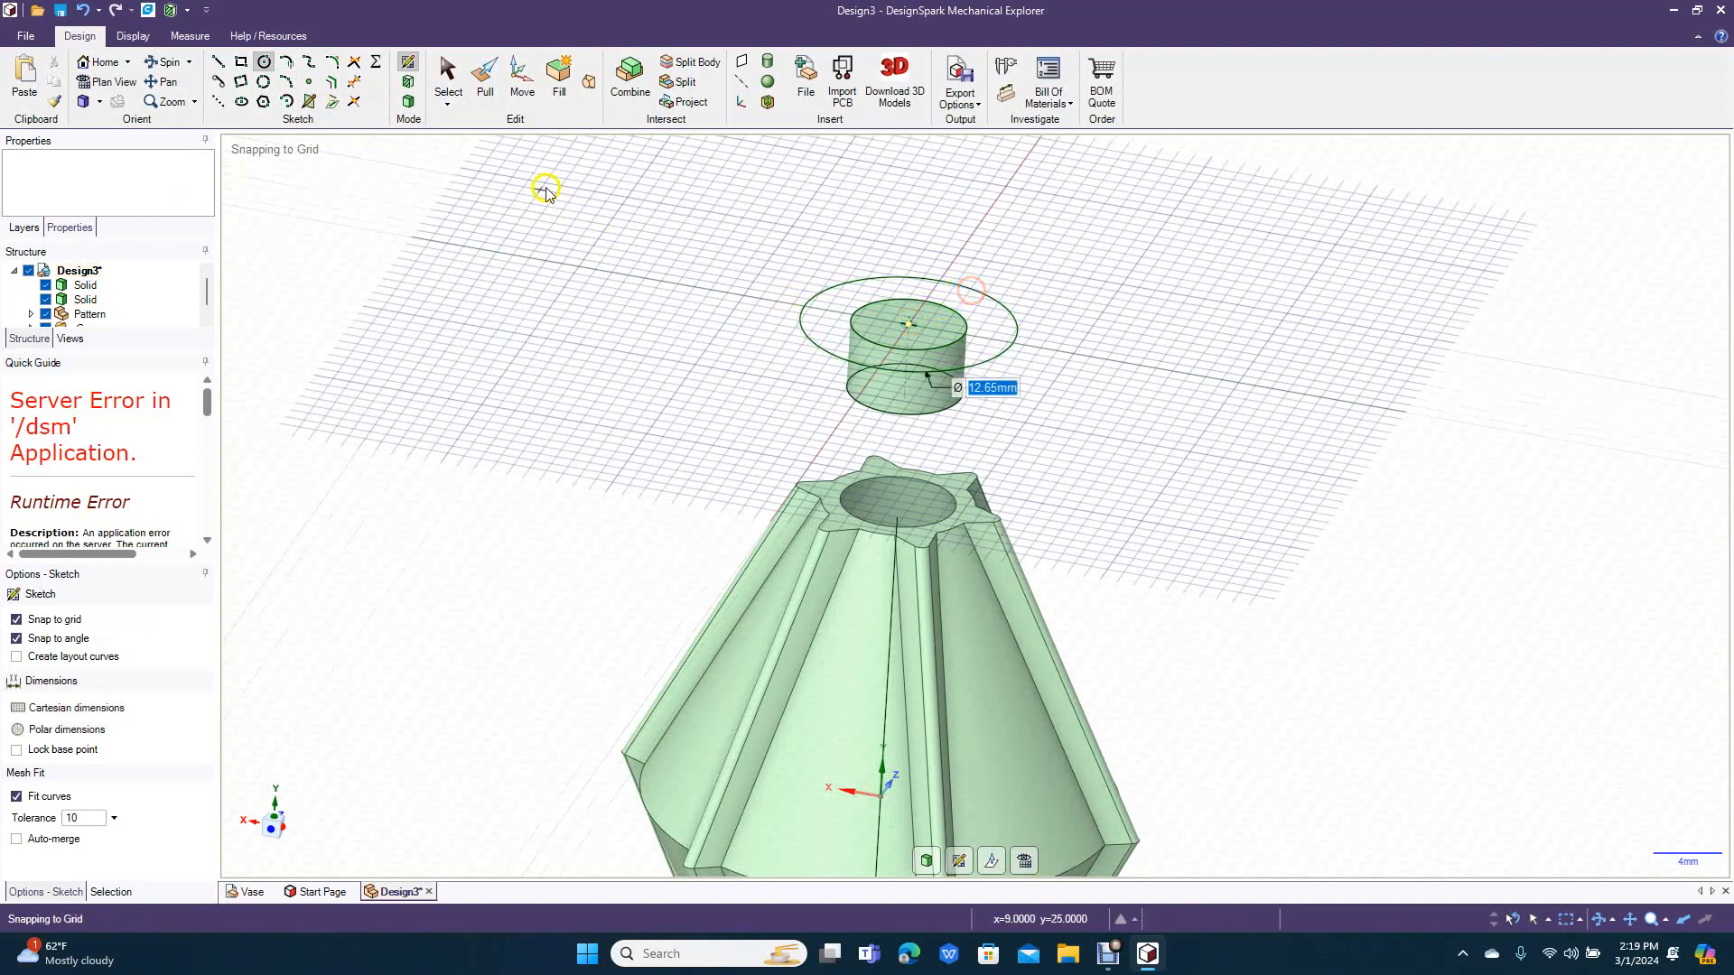
Step: Pull the large circular surface and the cylinder's top face together upward about 2.15 mm to form a wider cap
click(485, 80)
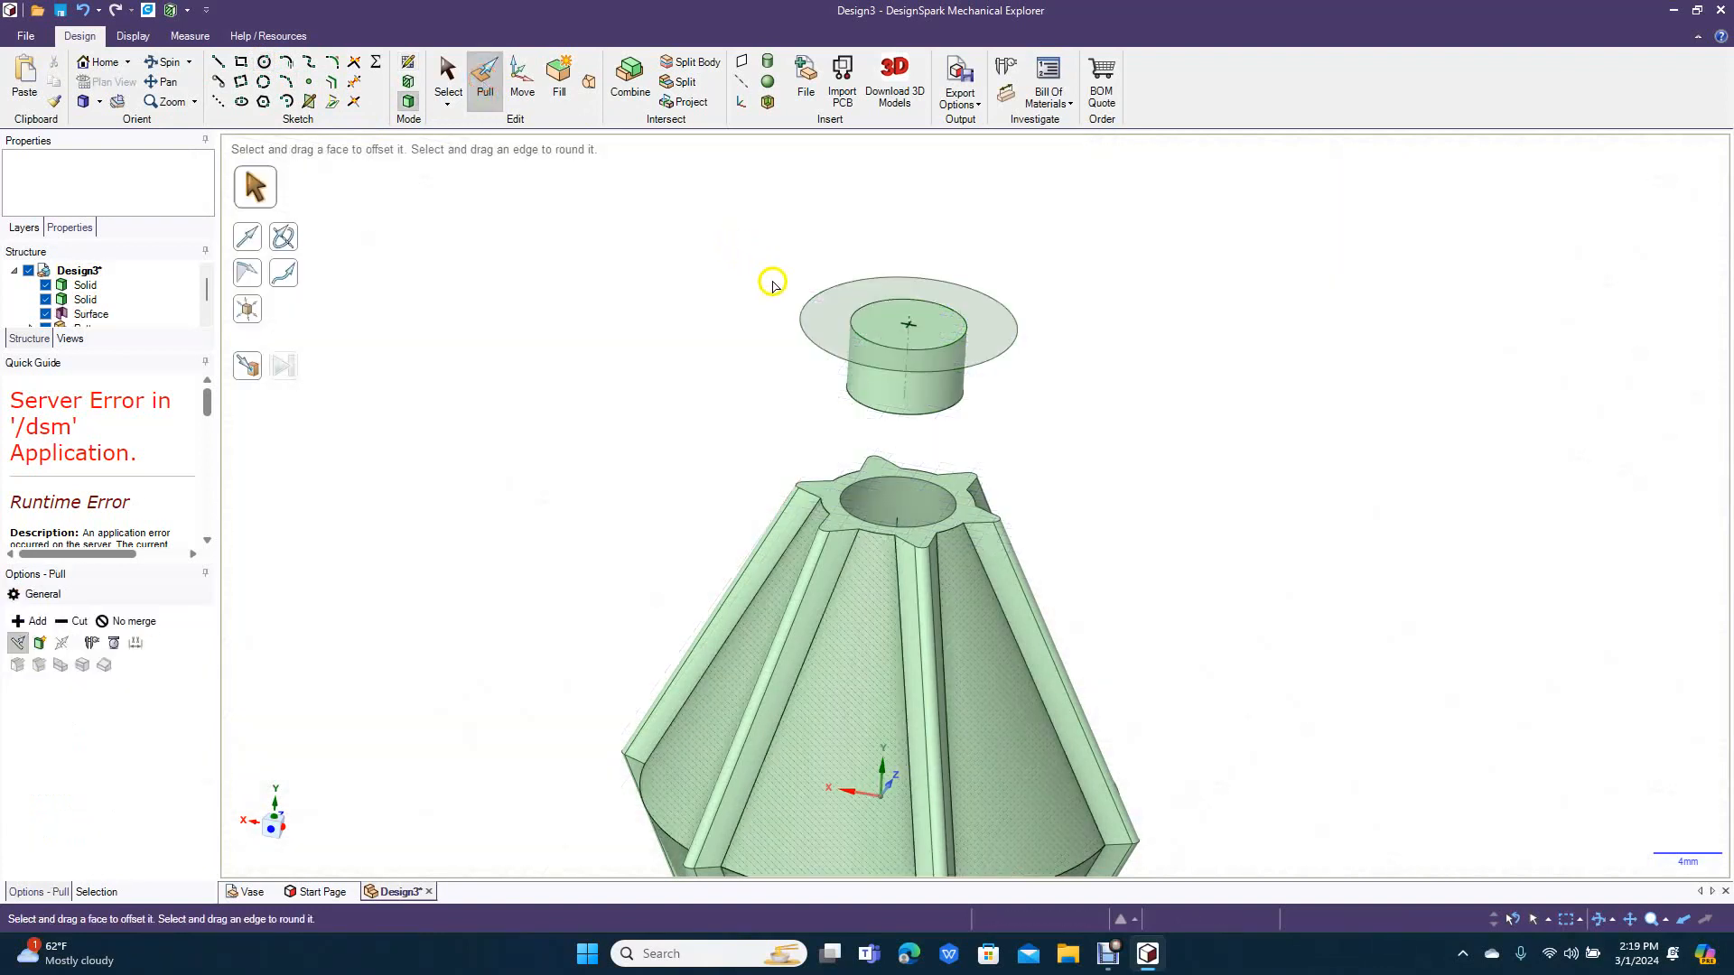
click(827, 311)
ctrl+click(872, 318)
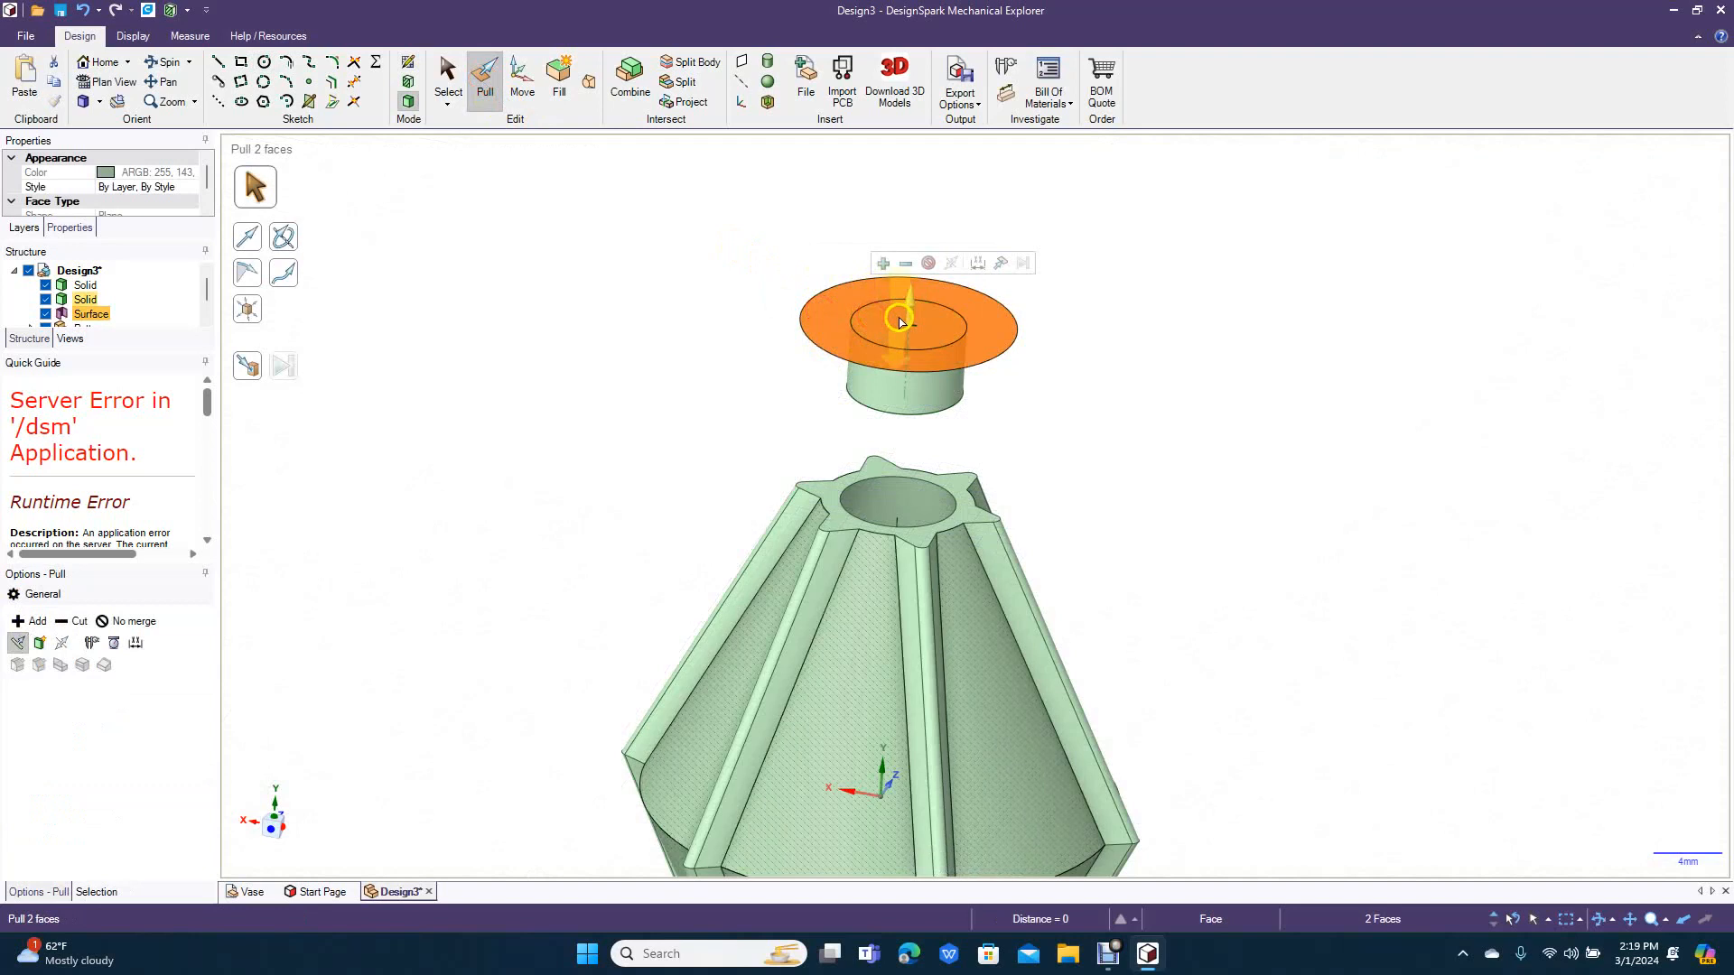
drag(877, 312, 892, 292)
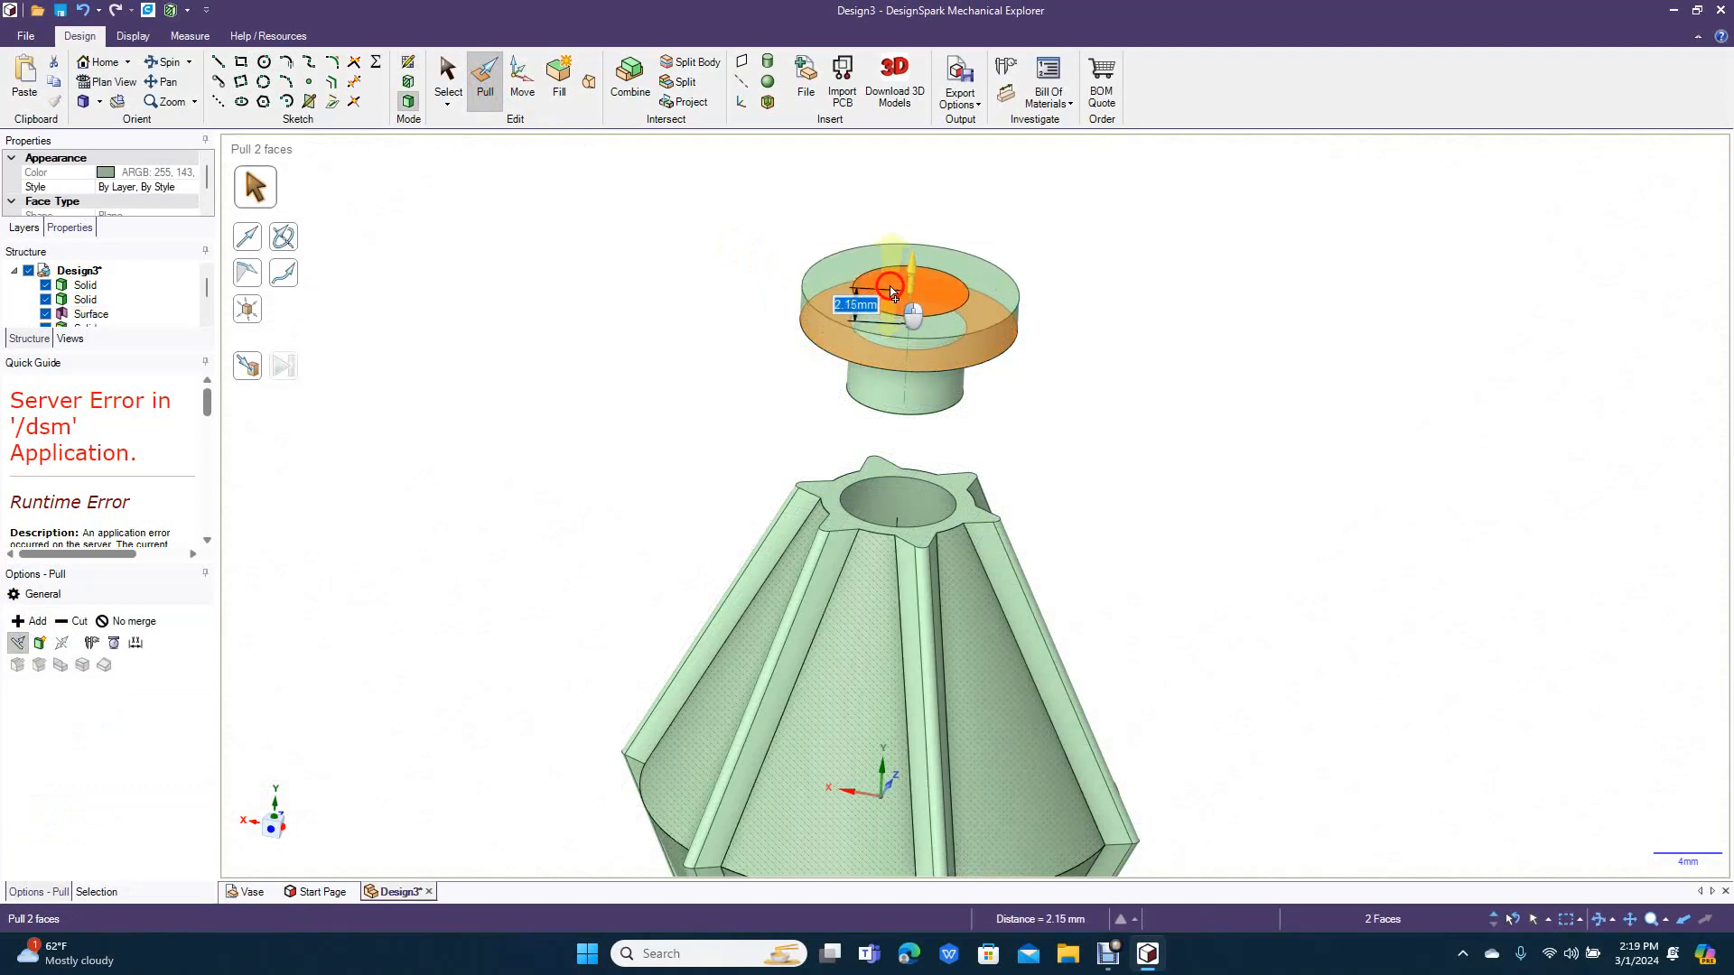
drag(893, 291, 893, 291)
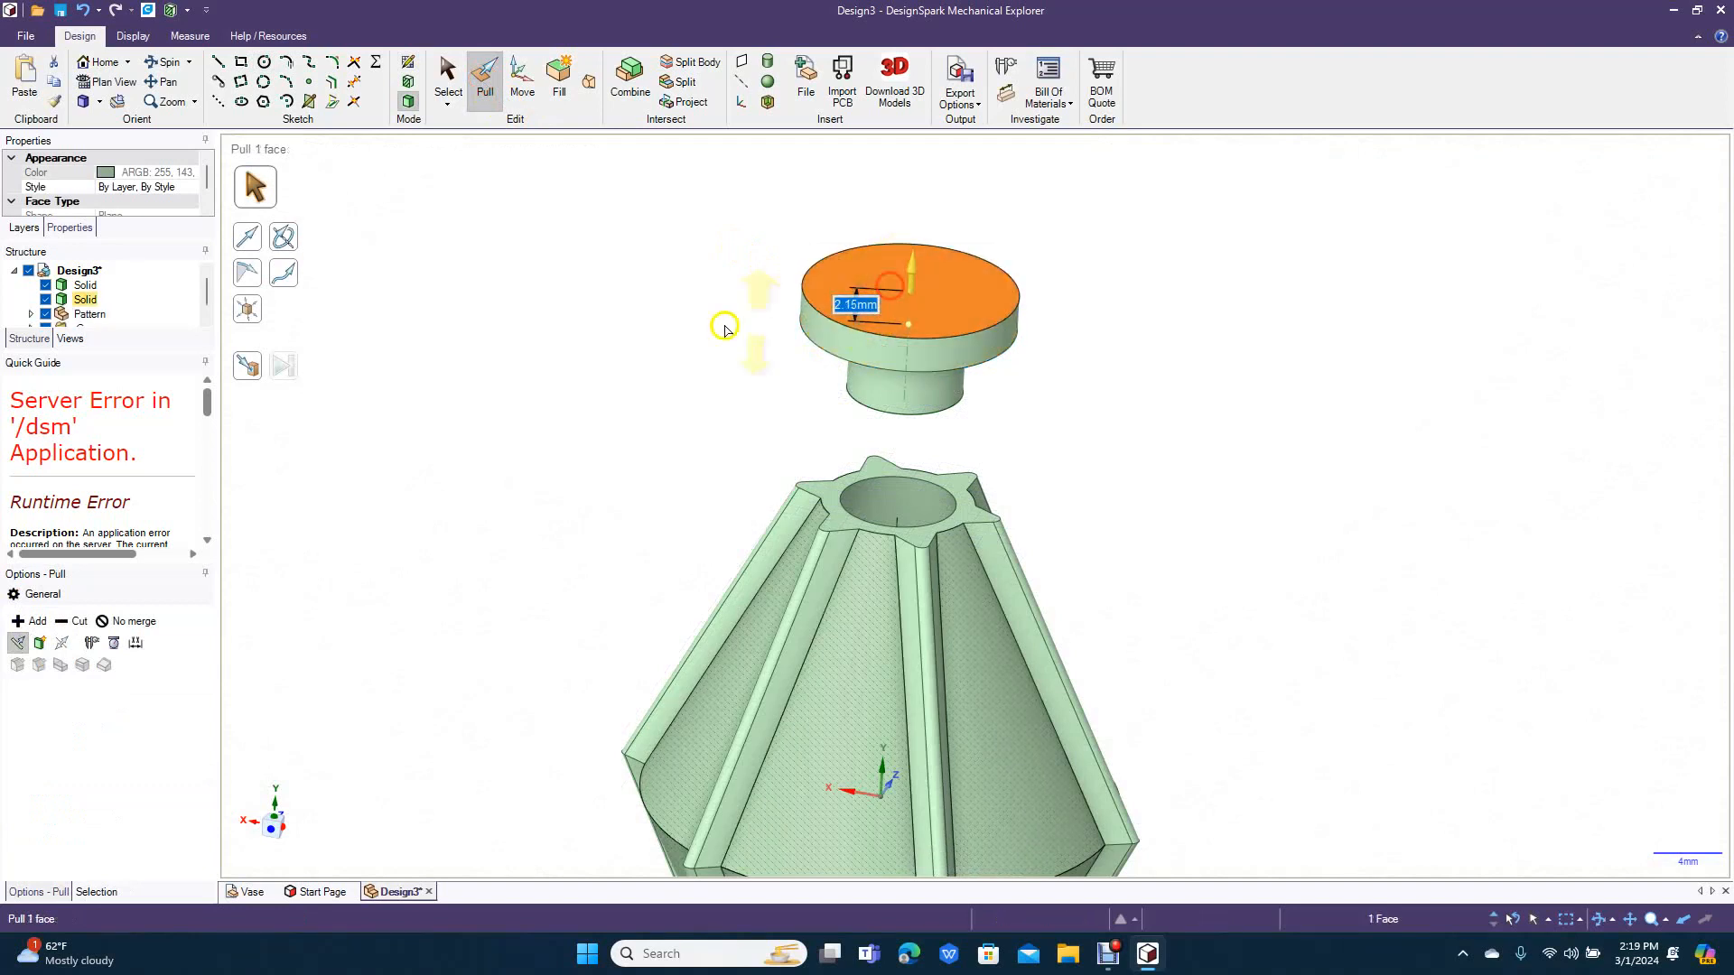
click(611, 362)
Step: Sketch a concentric circle about 6.32 mm in diameter on the cap's top face
mouse_move(616, 362)
middle_down()
mouse_move(639, 356)
mouse_move(618, 272)
mouse_move(577, 383)
mouse_move(658, 372)
mouse_move(624, 385)
middle_up()
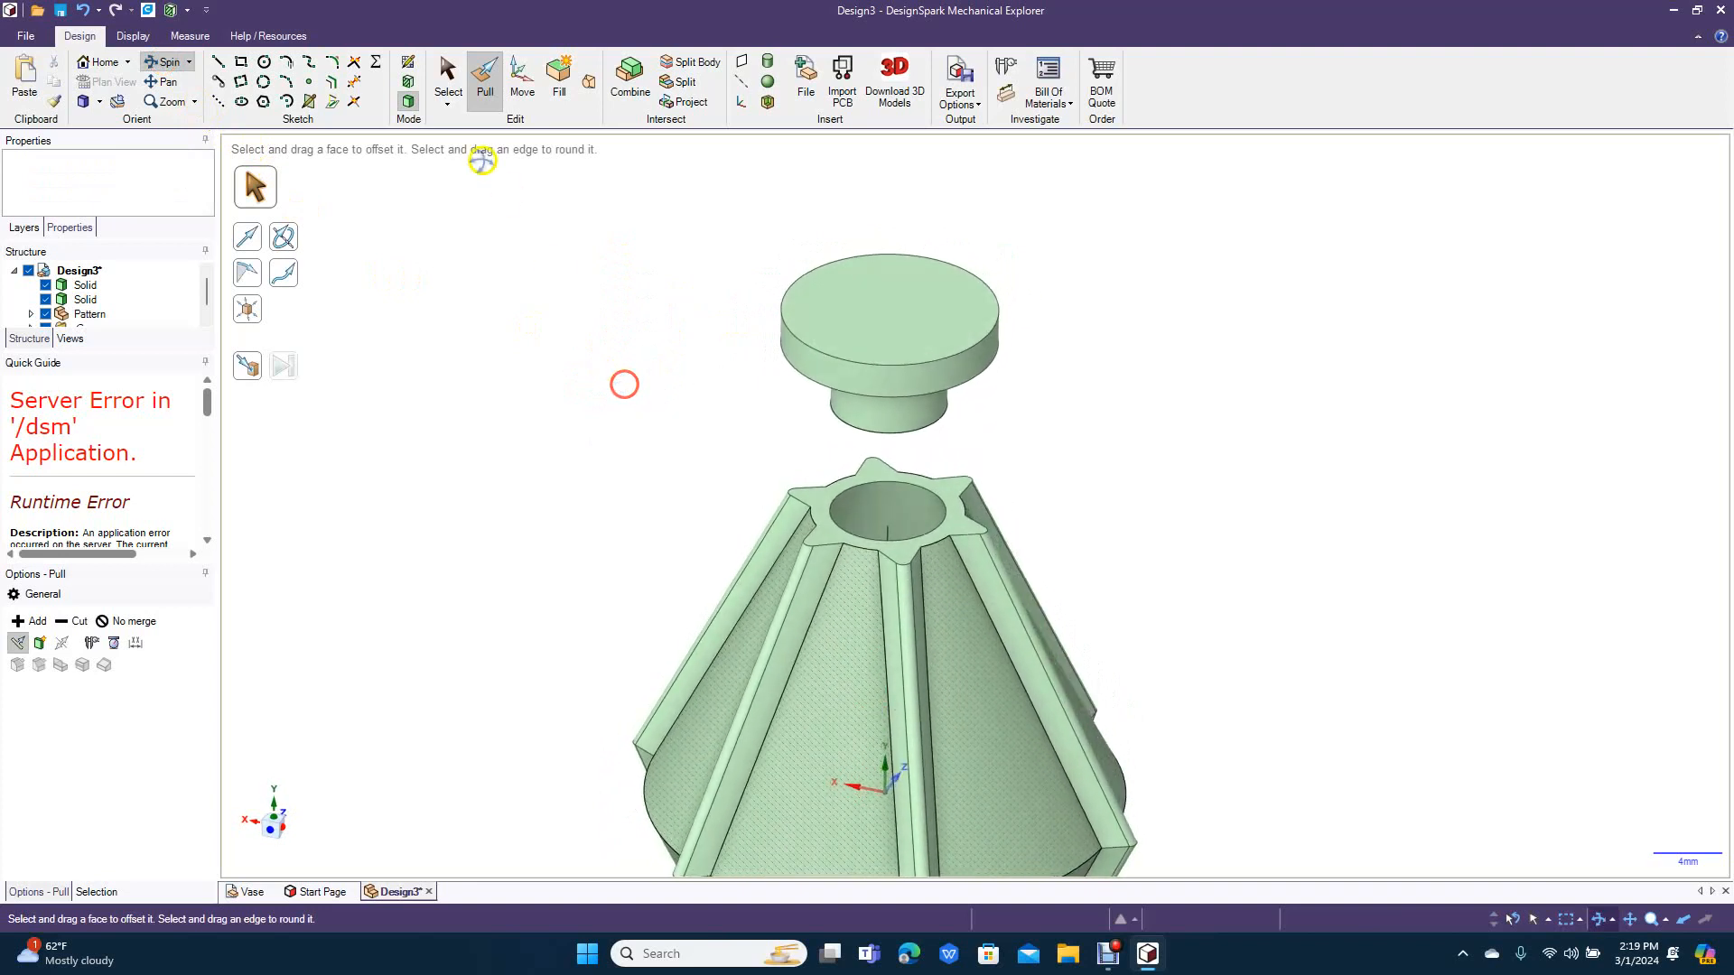
click(265, 65)
click(881, 348)
click(885, 321)
click(890, 312)
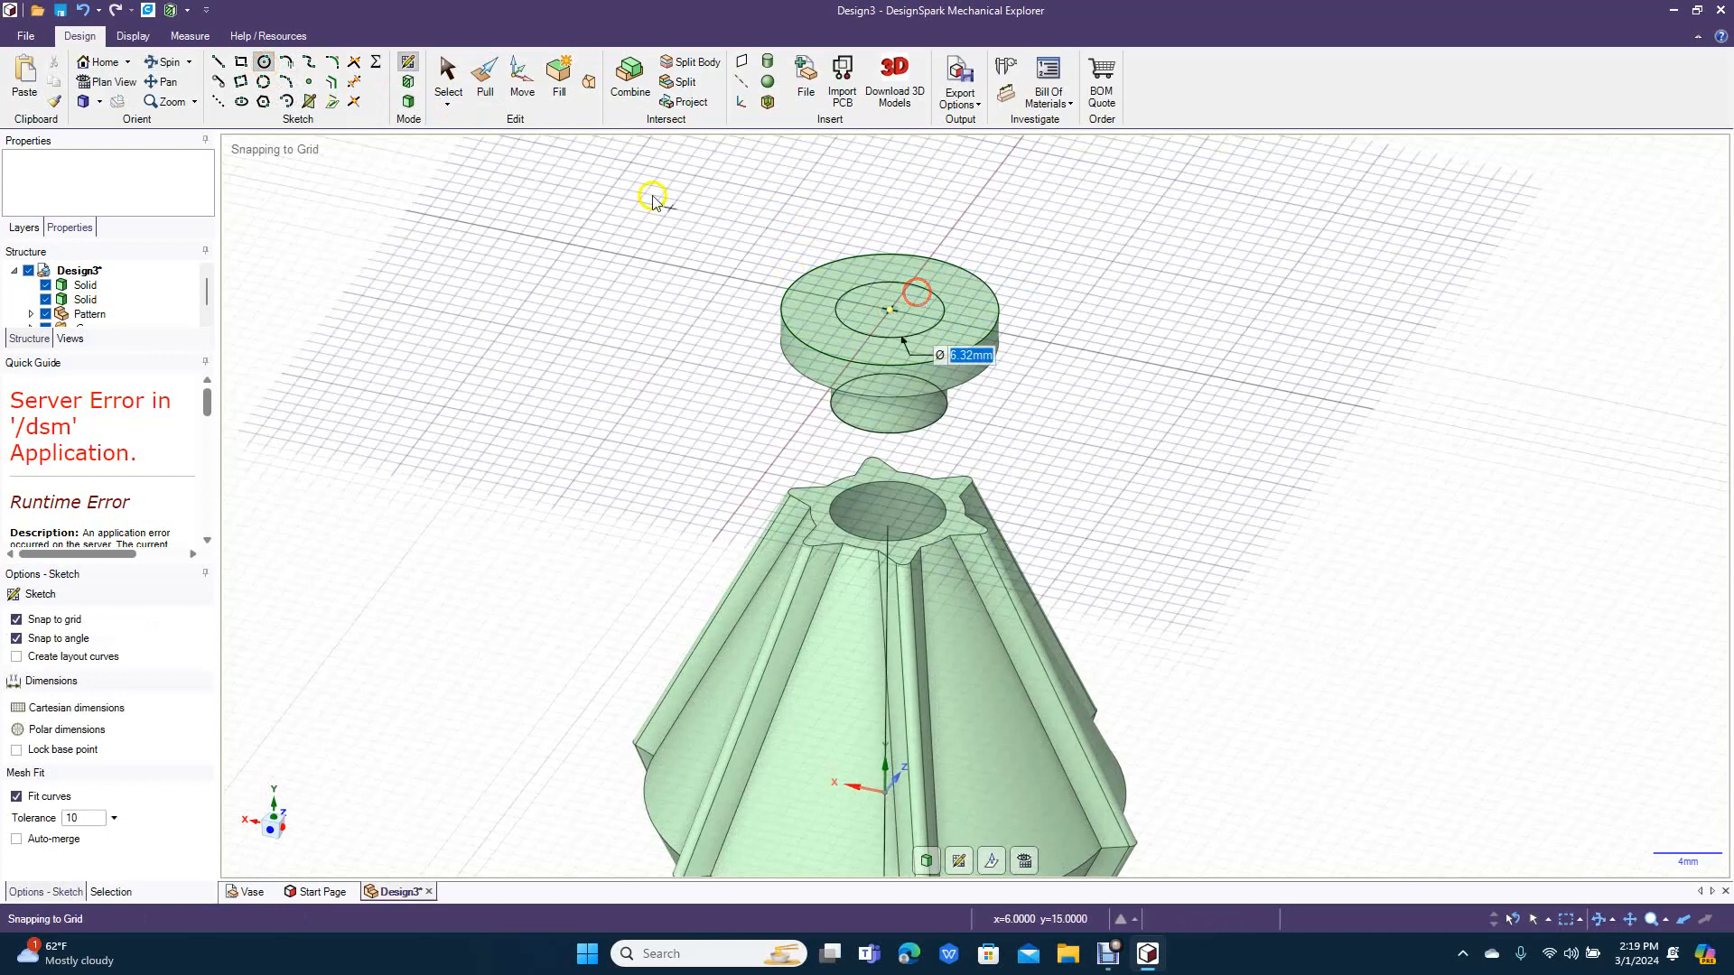
click(890, 338)
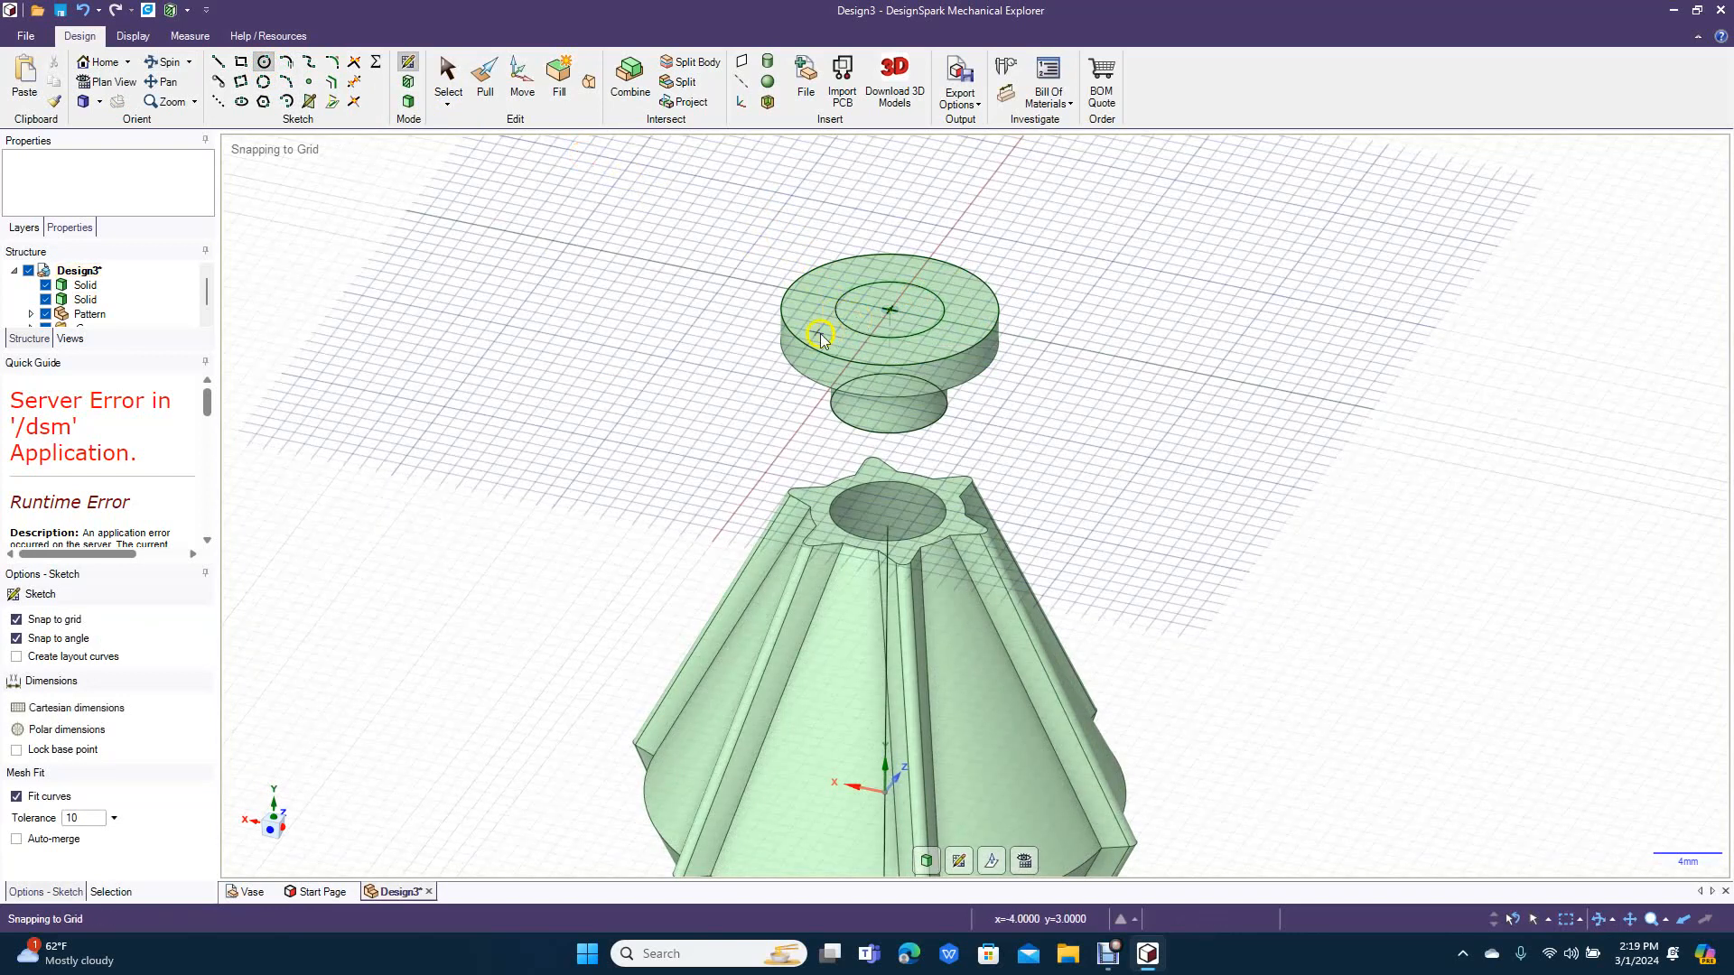
Step: Sketch a concentric 4 mm circle on the cap's top face and pull it upward into a small cylindrical knob
click(891, 313)
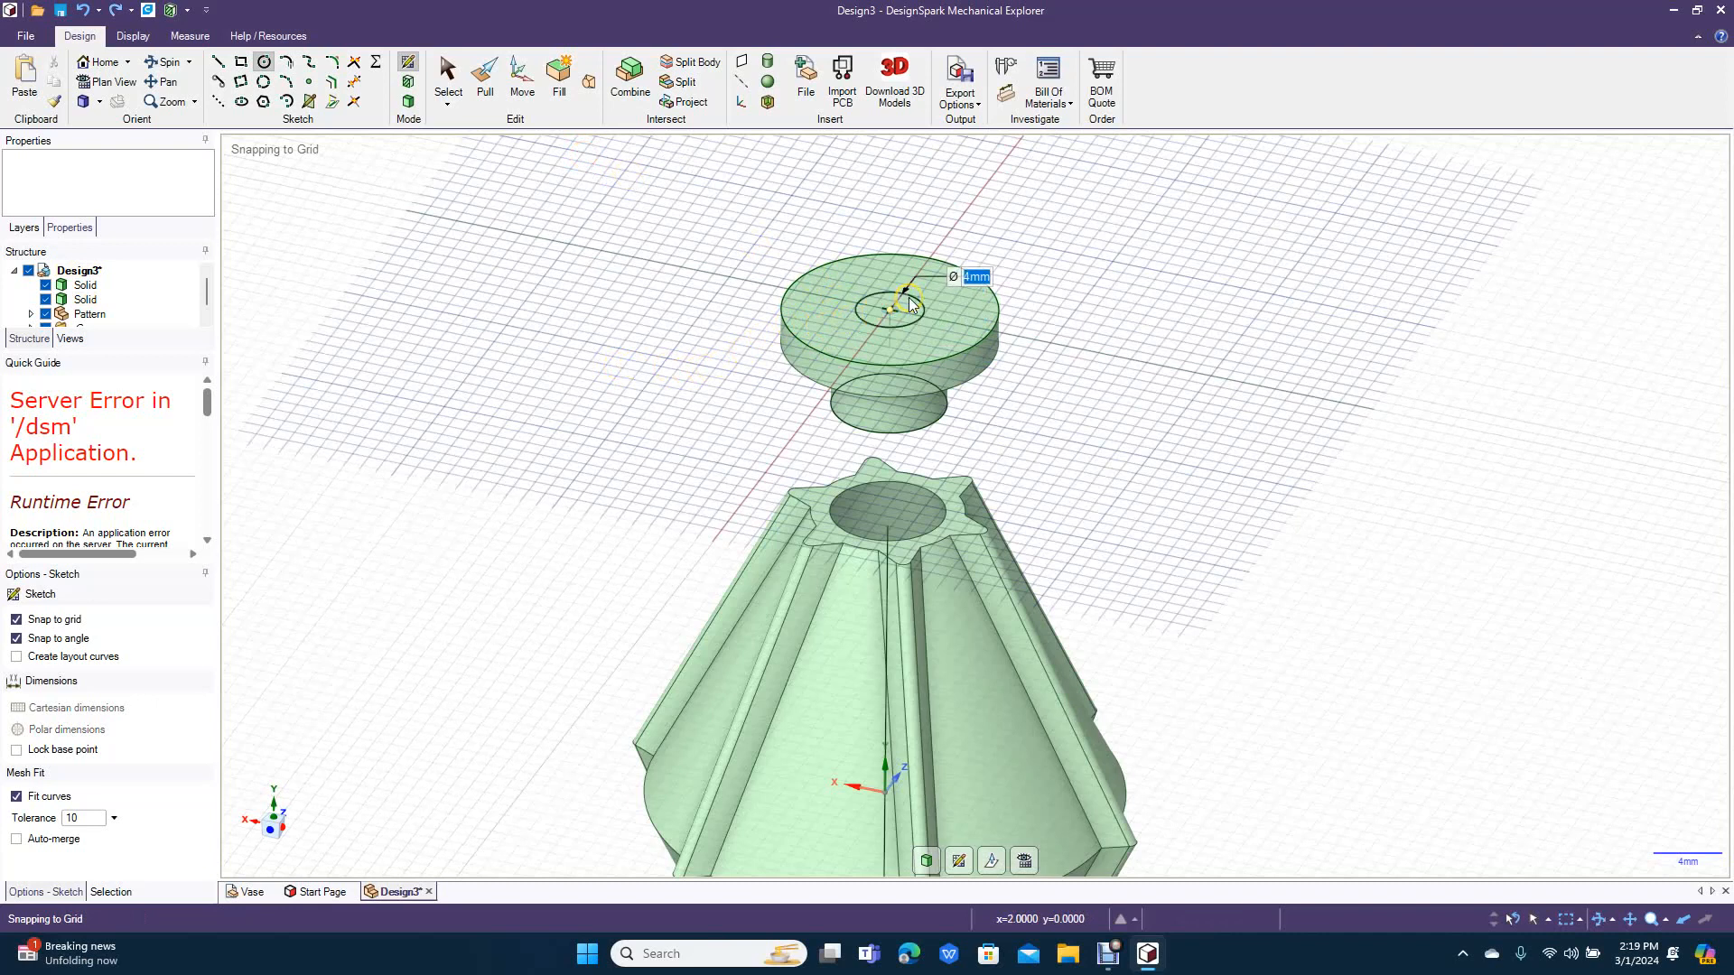
click(484, 80)
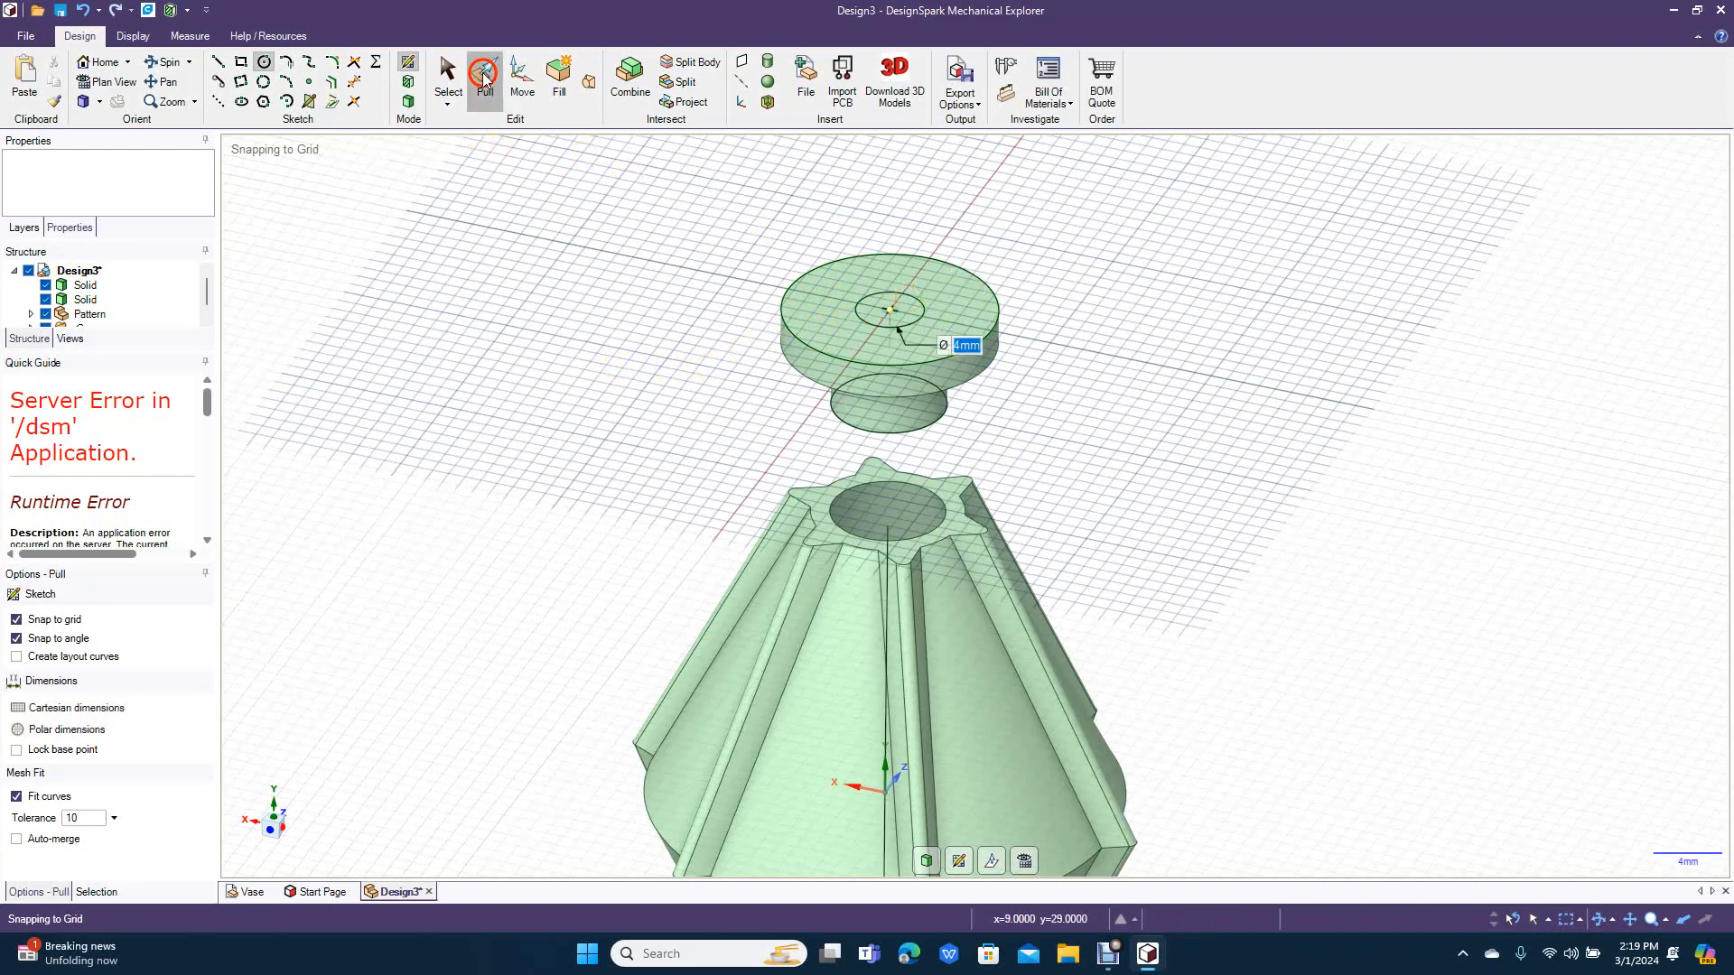
click(890, 310)
drag(878, 306, 876, 271)
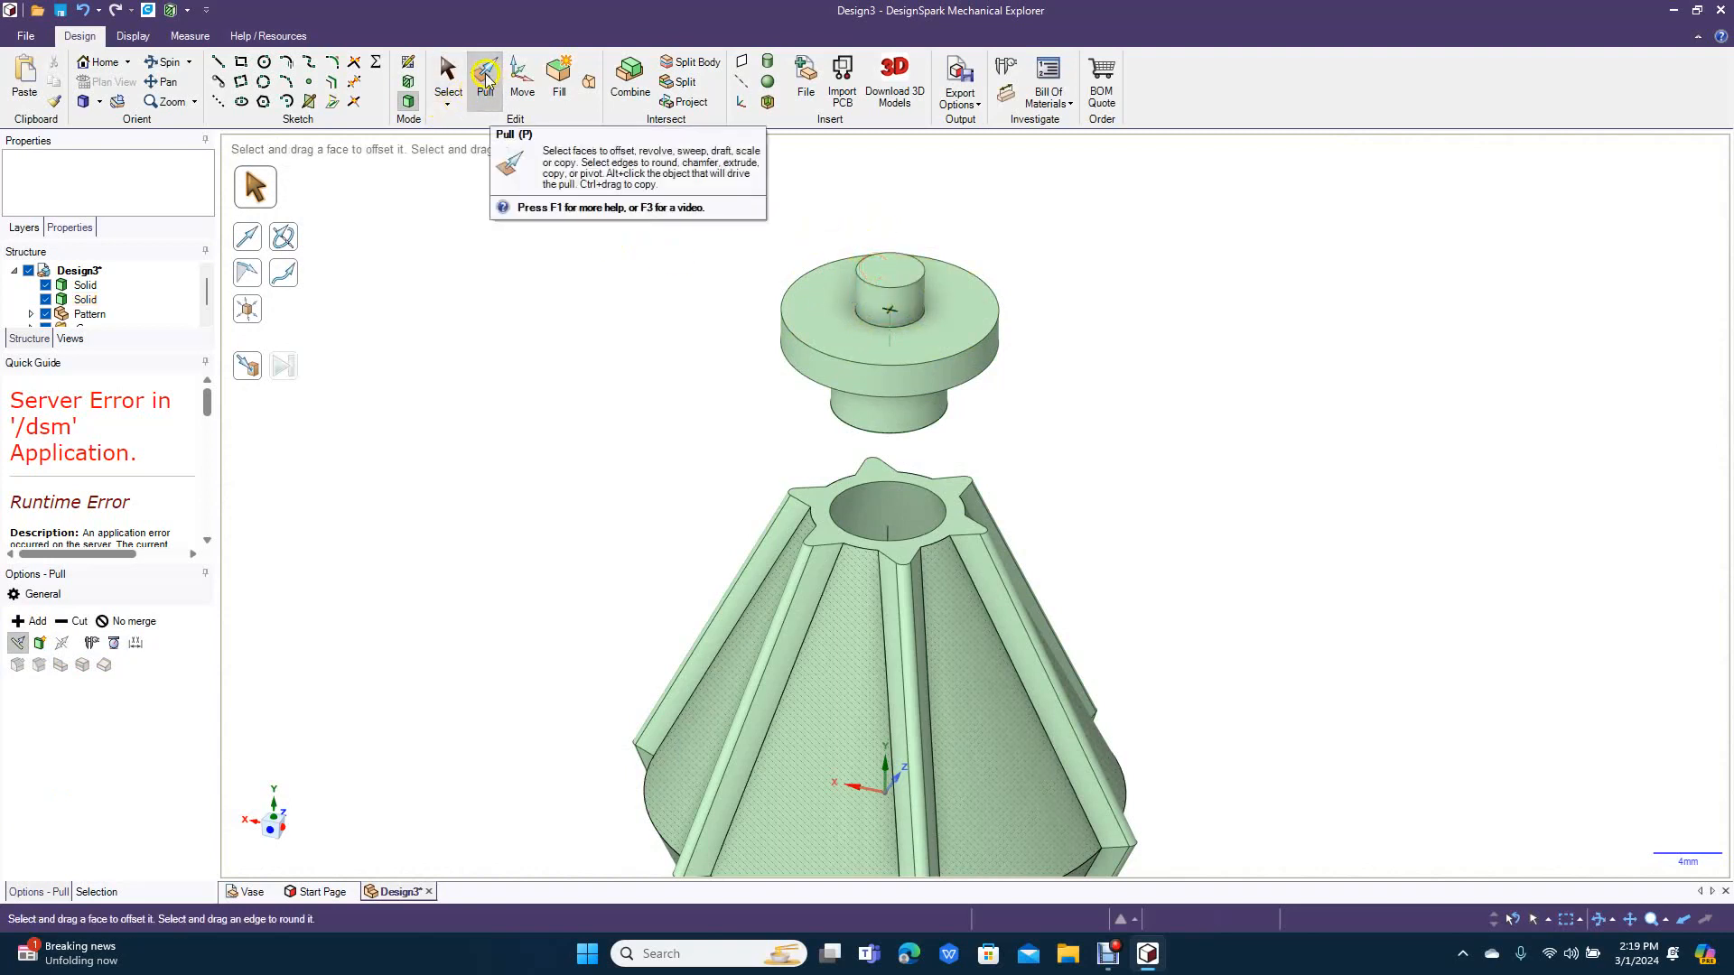
Step: Round the knob's top edge with a radius of about 0.62 mm
click(865, 265)
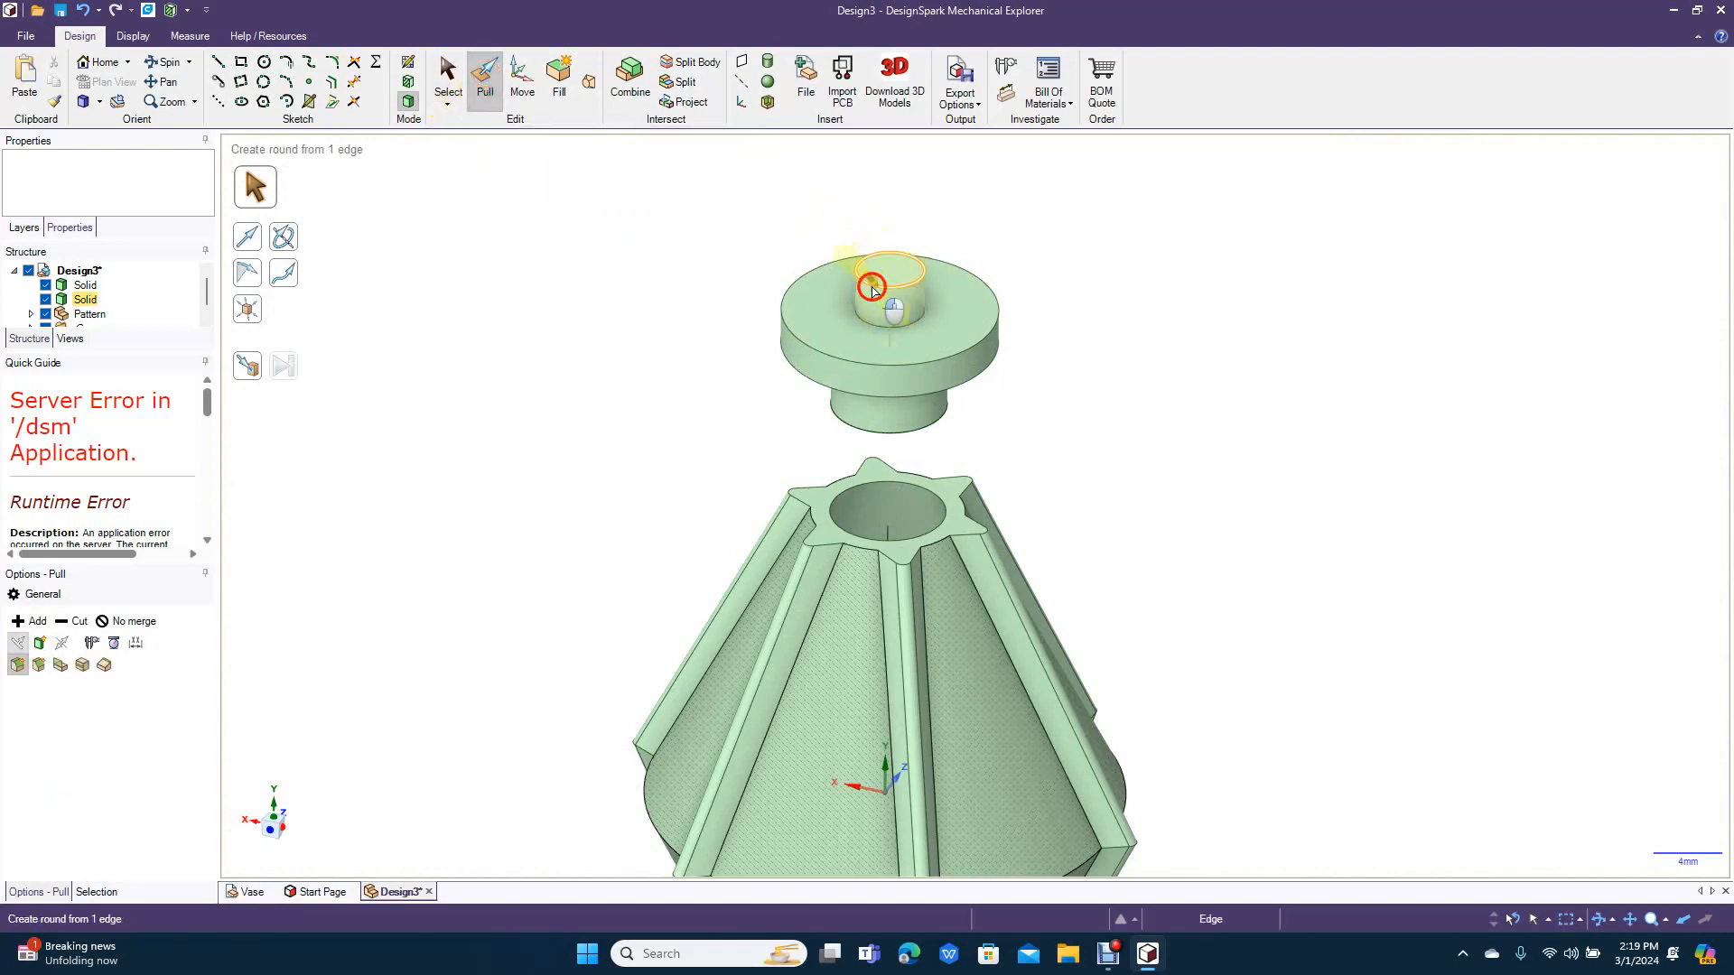
drag(868, 293, 885, 295)
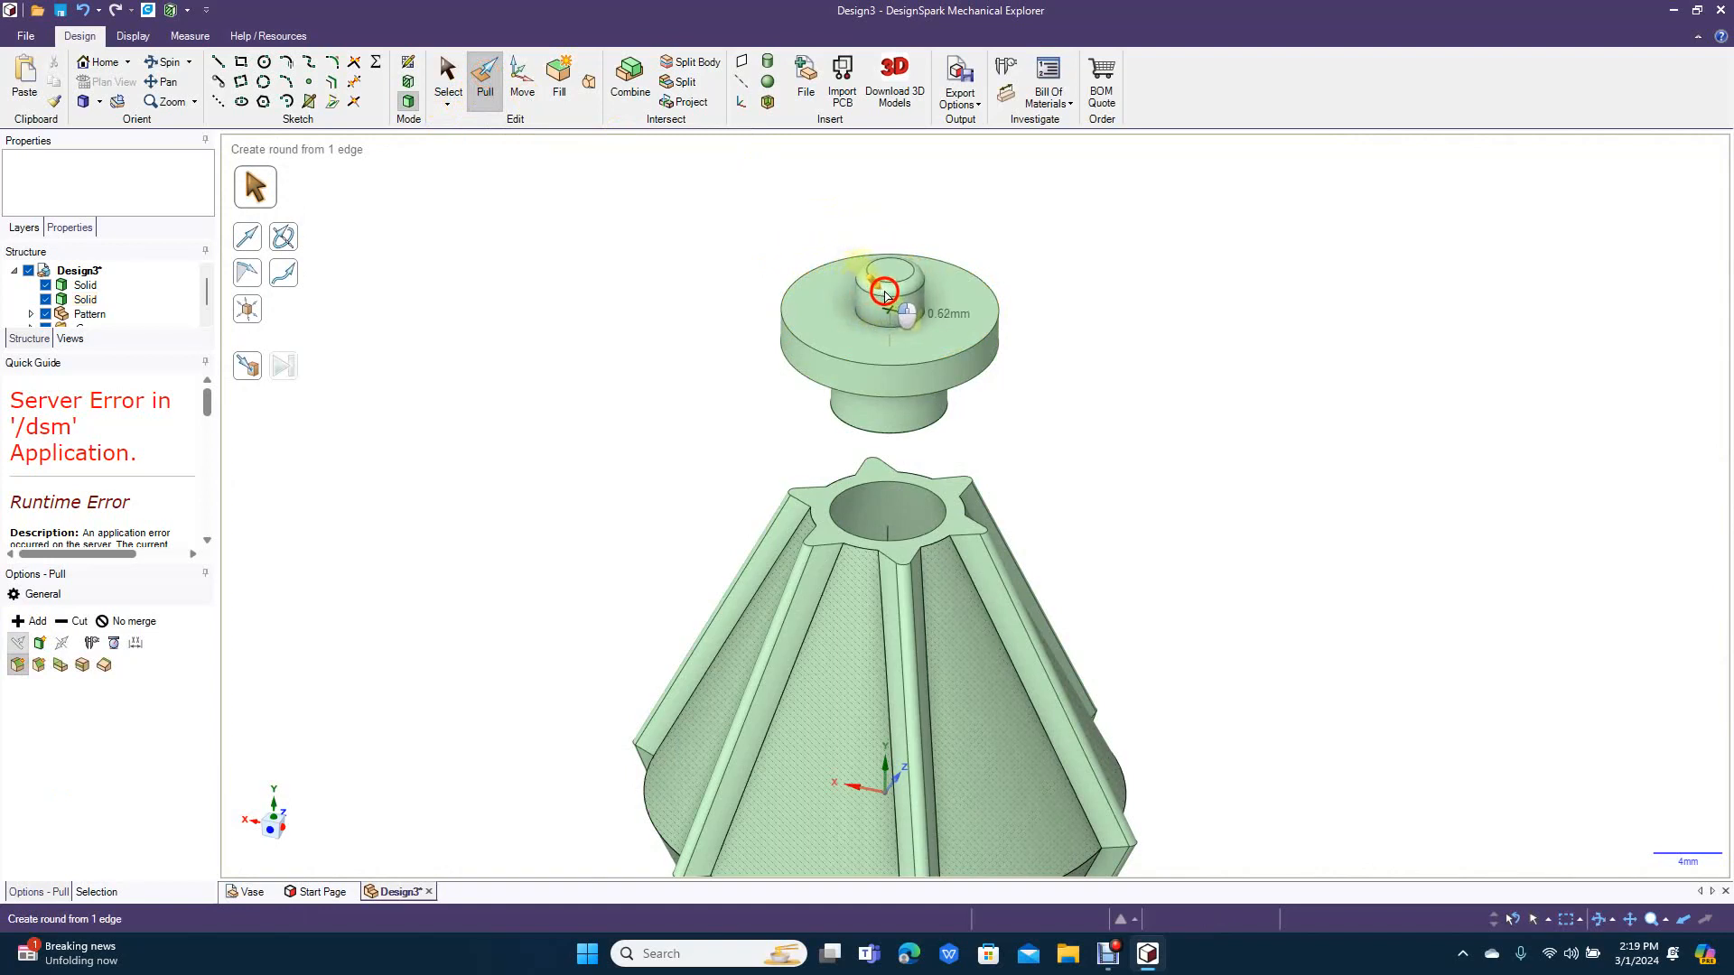
drag(885, 296, 886, 296)
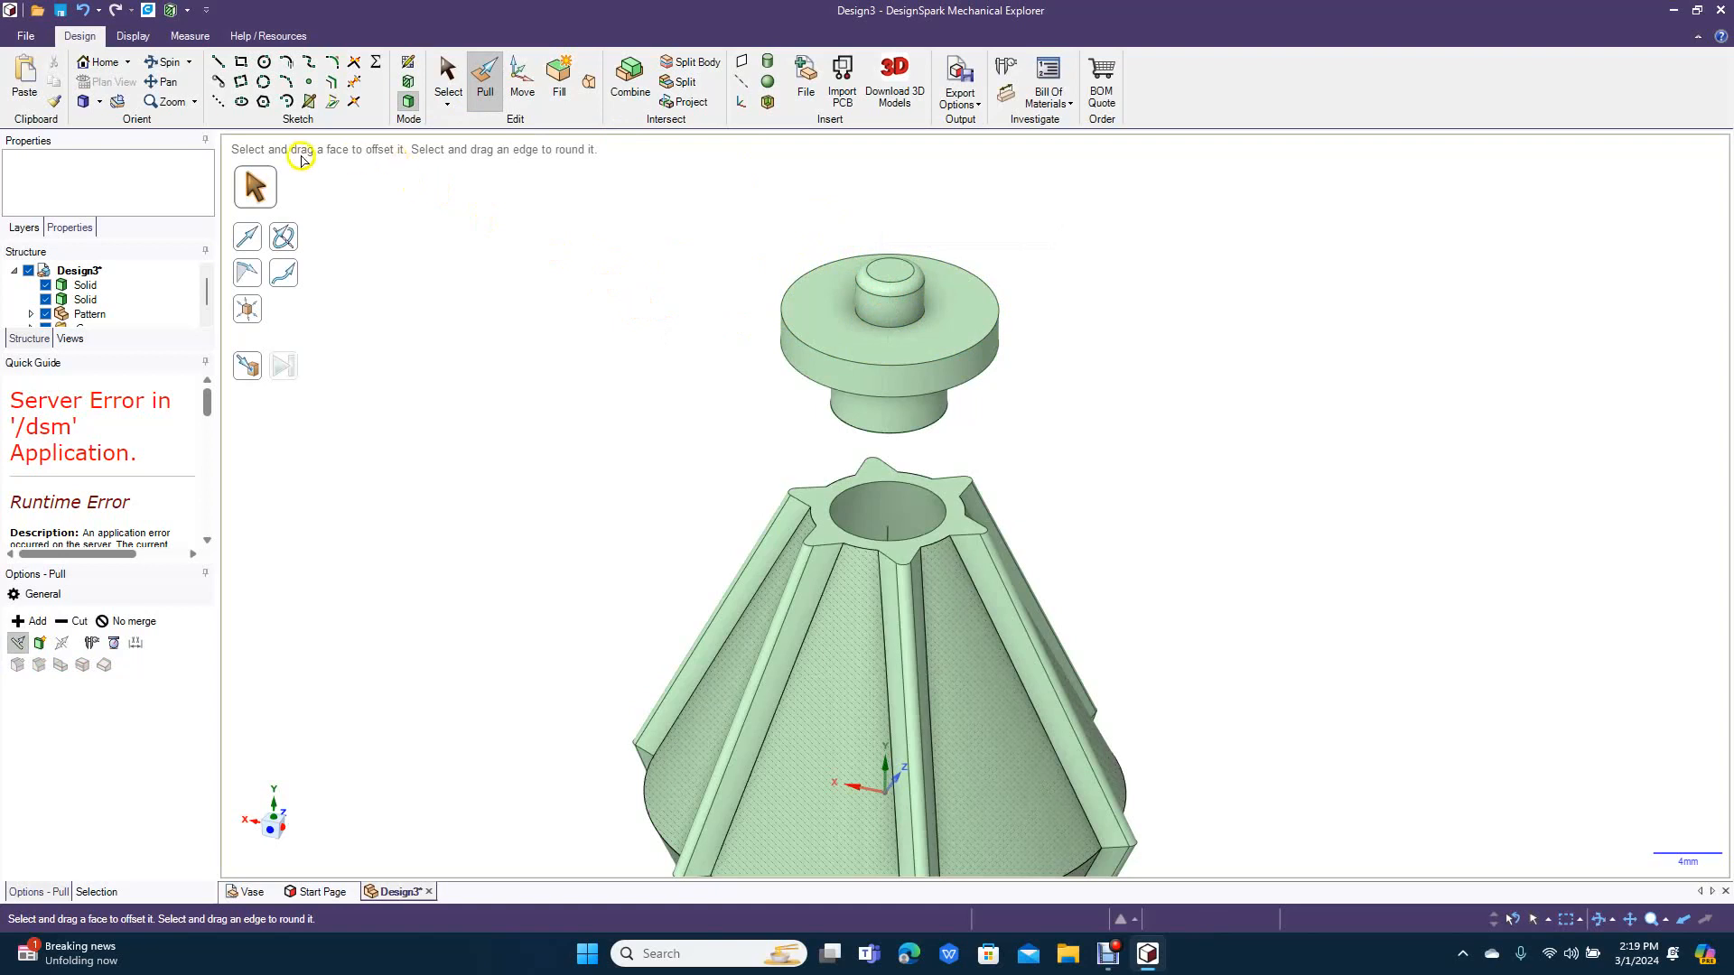
Step: Chamfer the upper outer edge of the stopper's wide cap
click(164, 62)
drag(425, 357, 445, 325)
click(815, 278)
key(Escape)
click(480, 88)
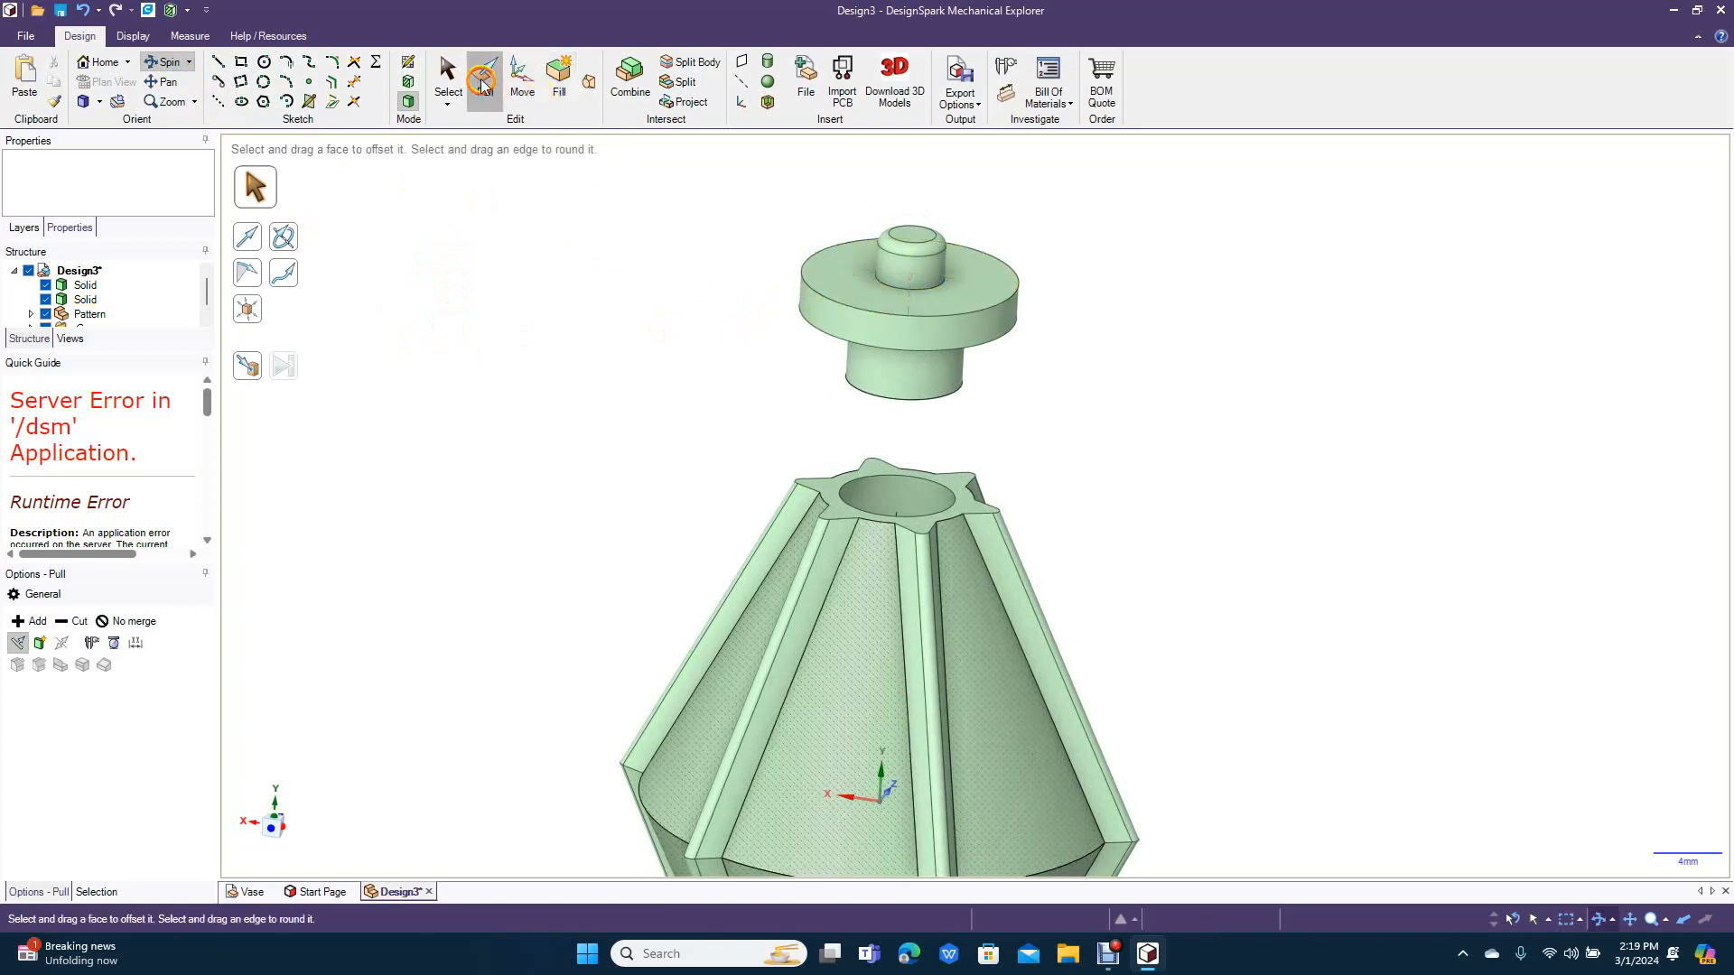
click(827, 301)
click(828, 301)
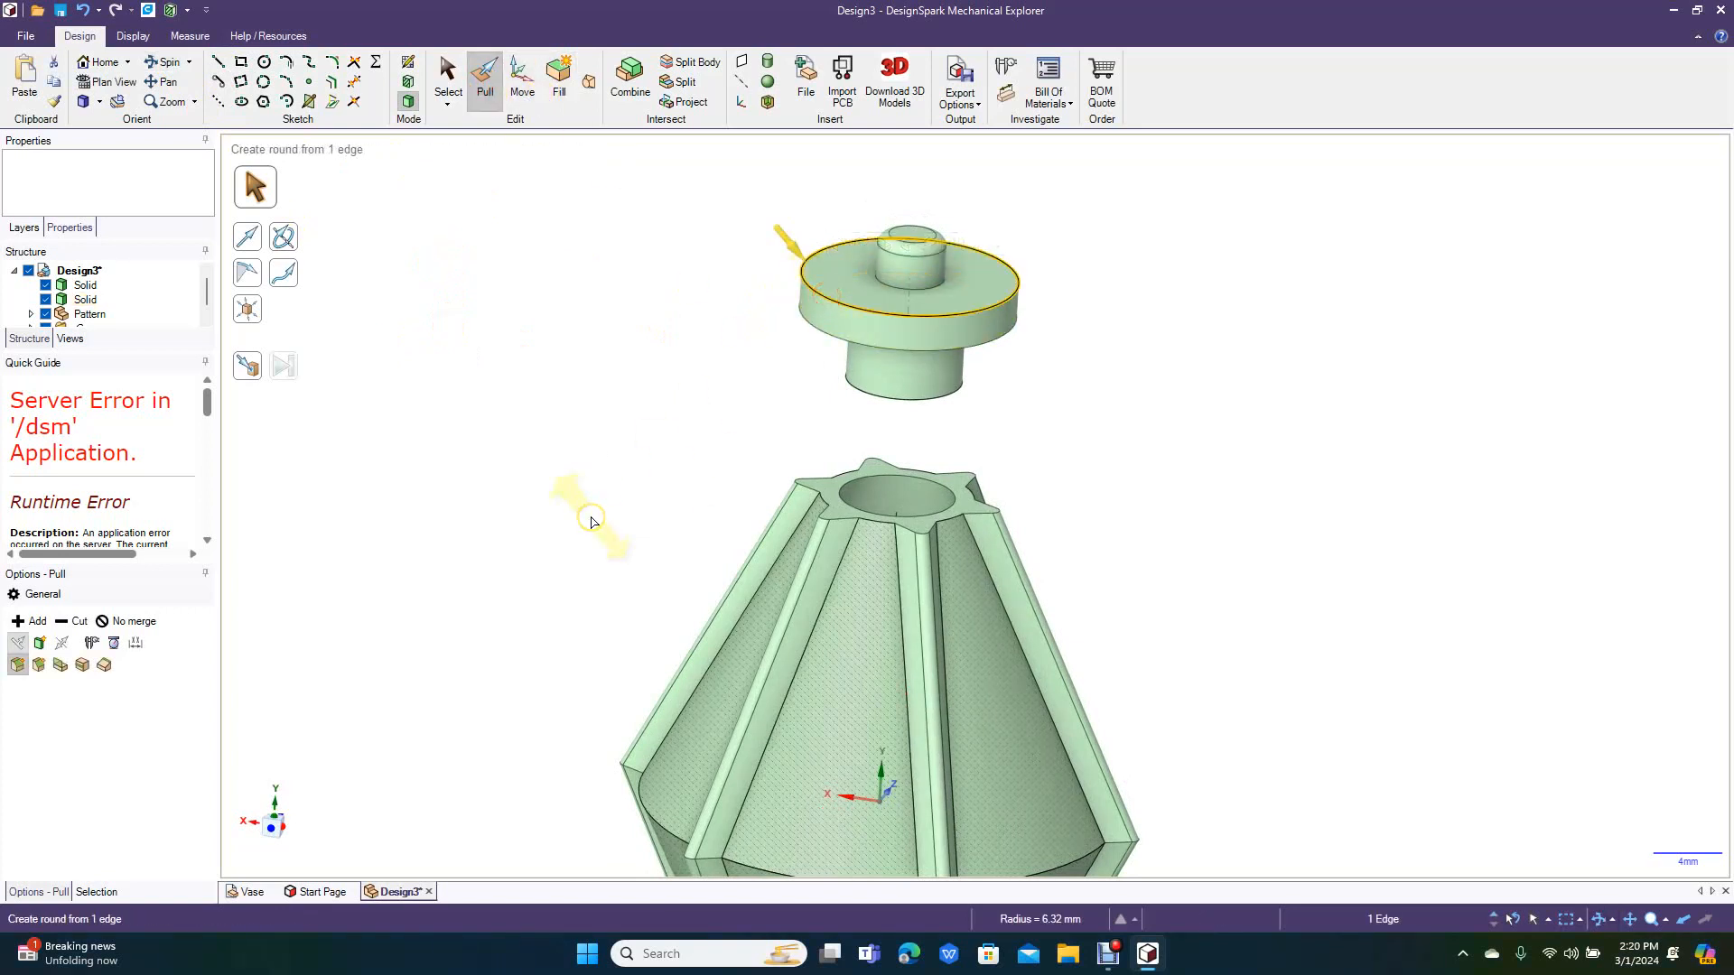
click(38, 666)
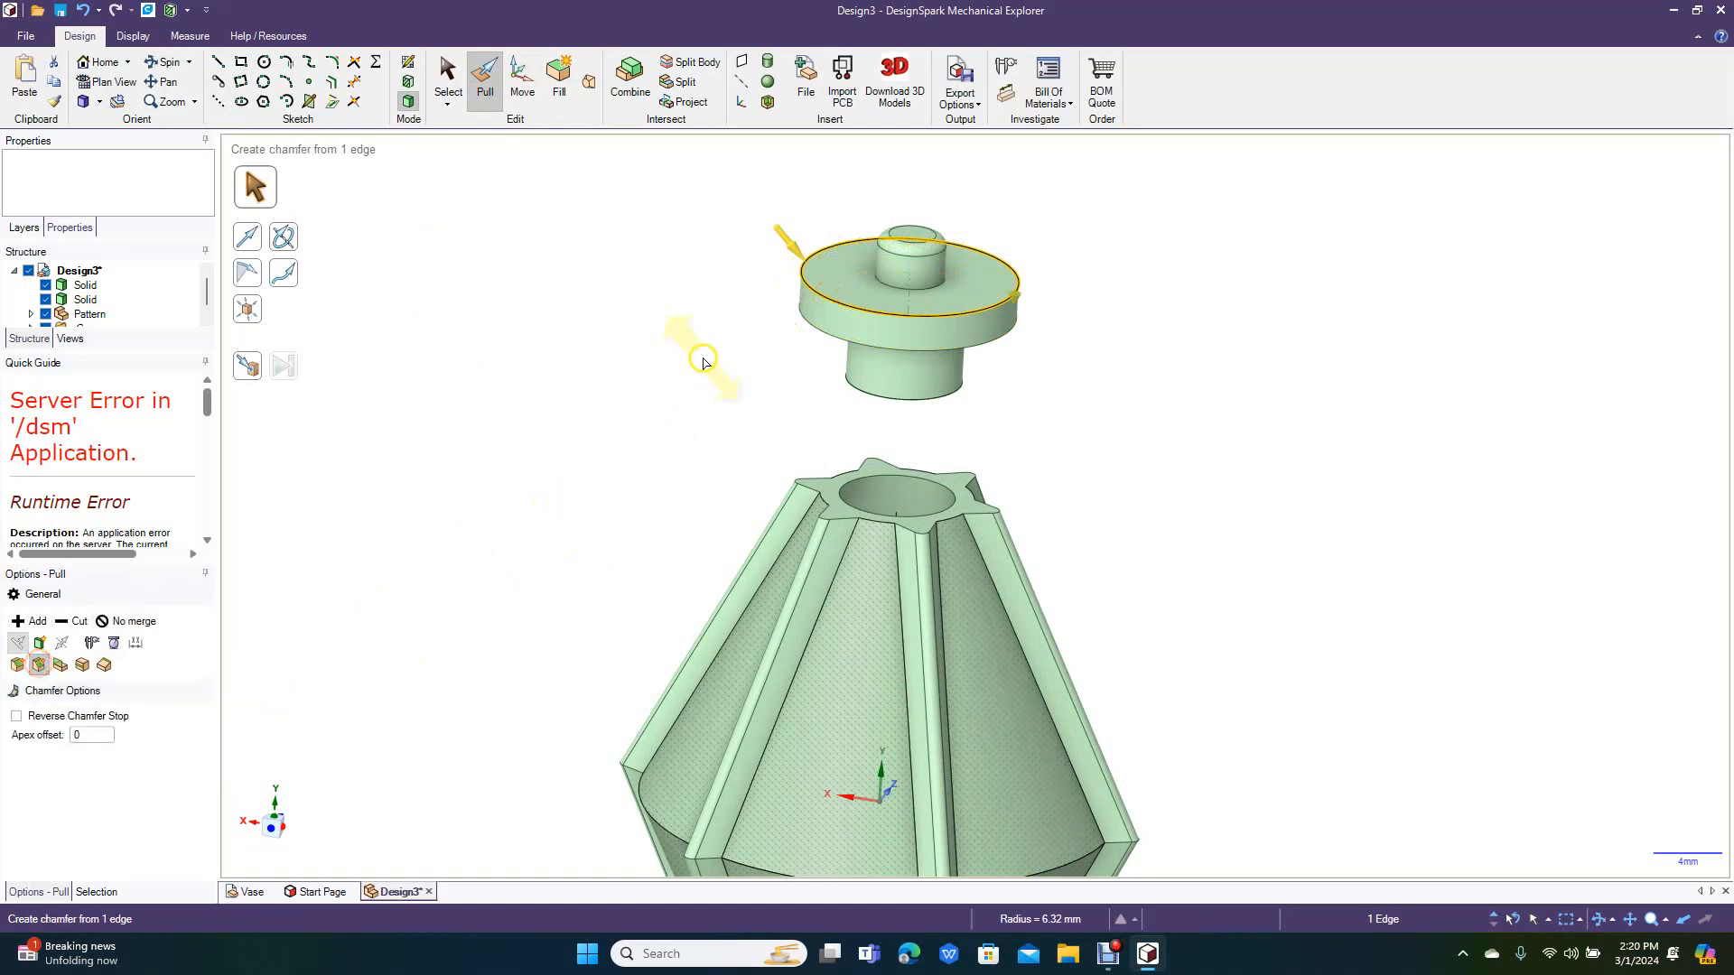
click(828, 313)
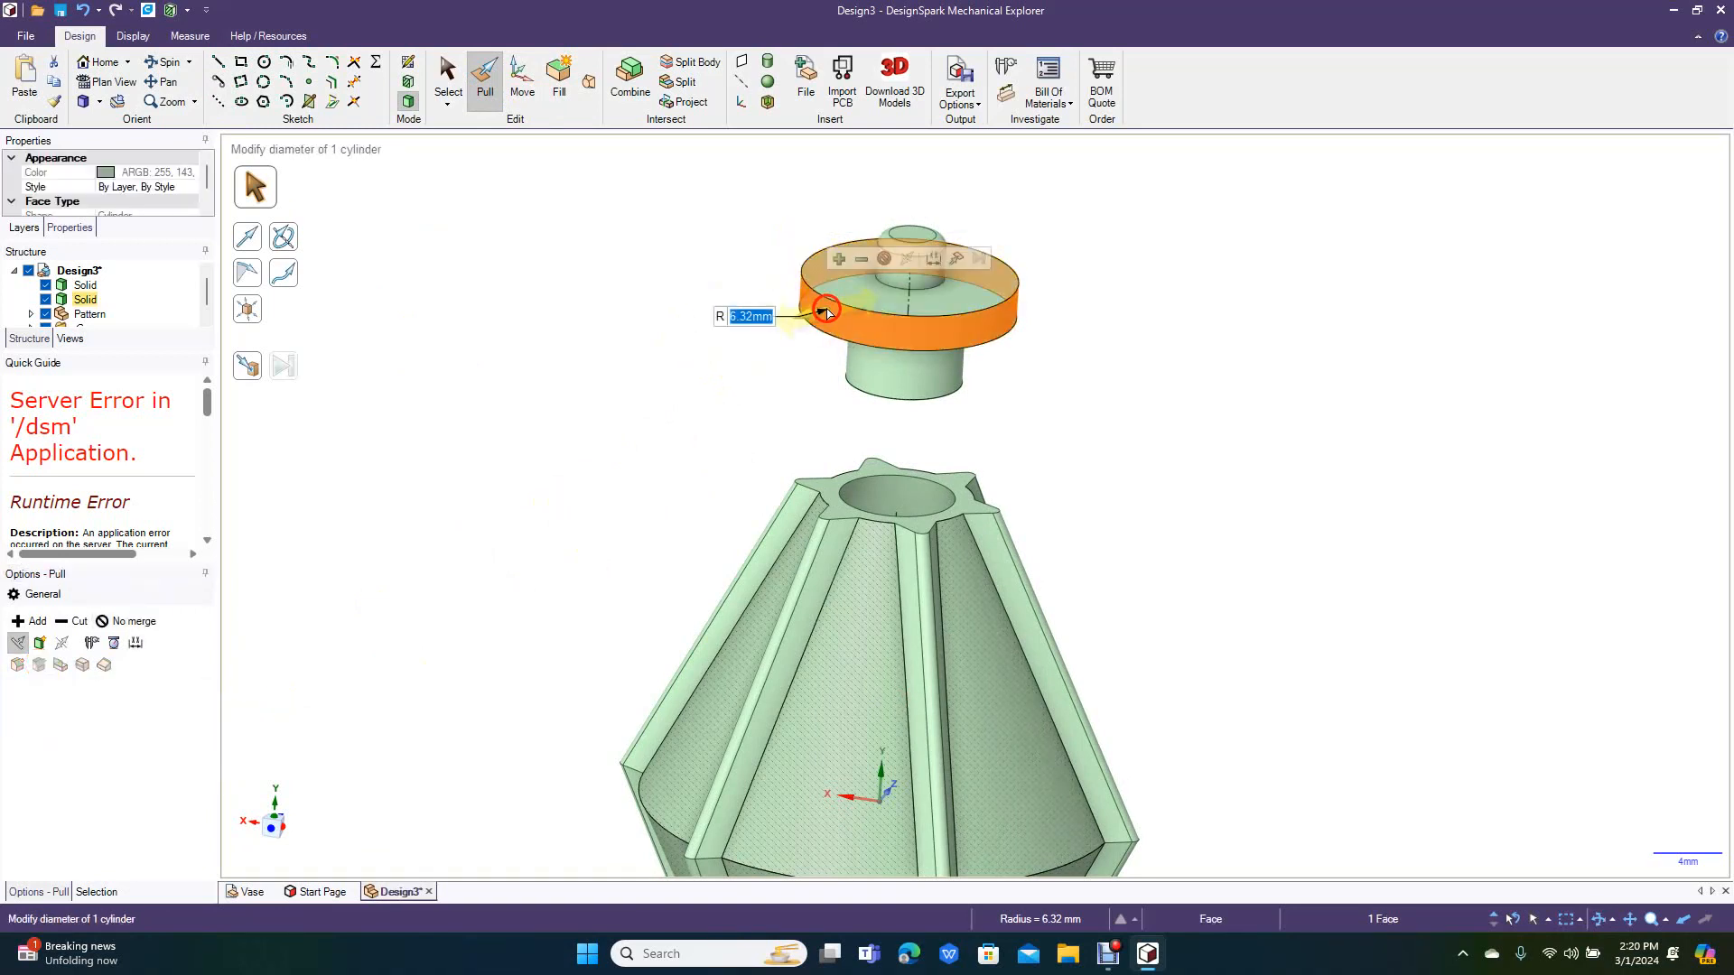
click(830, 302)
drag(830, 301, 854, 316)
click(633, 327)
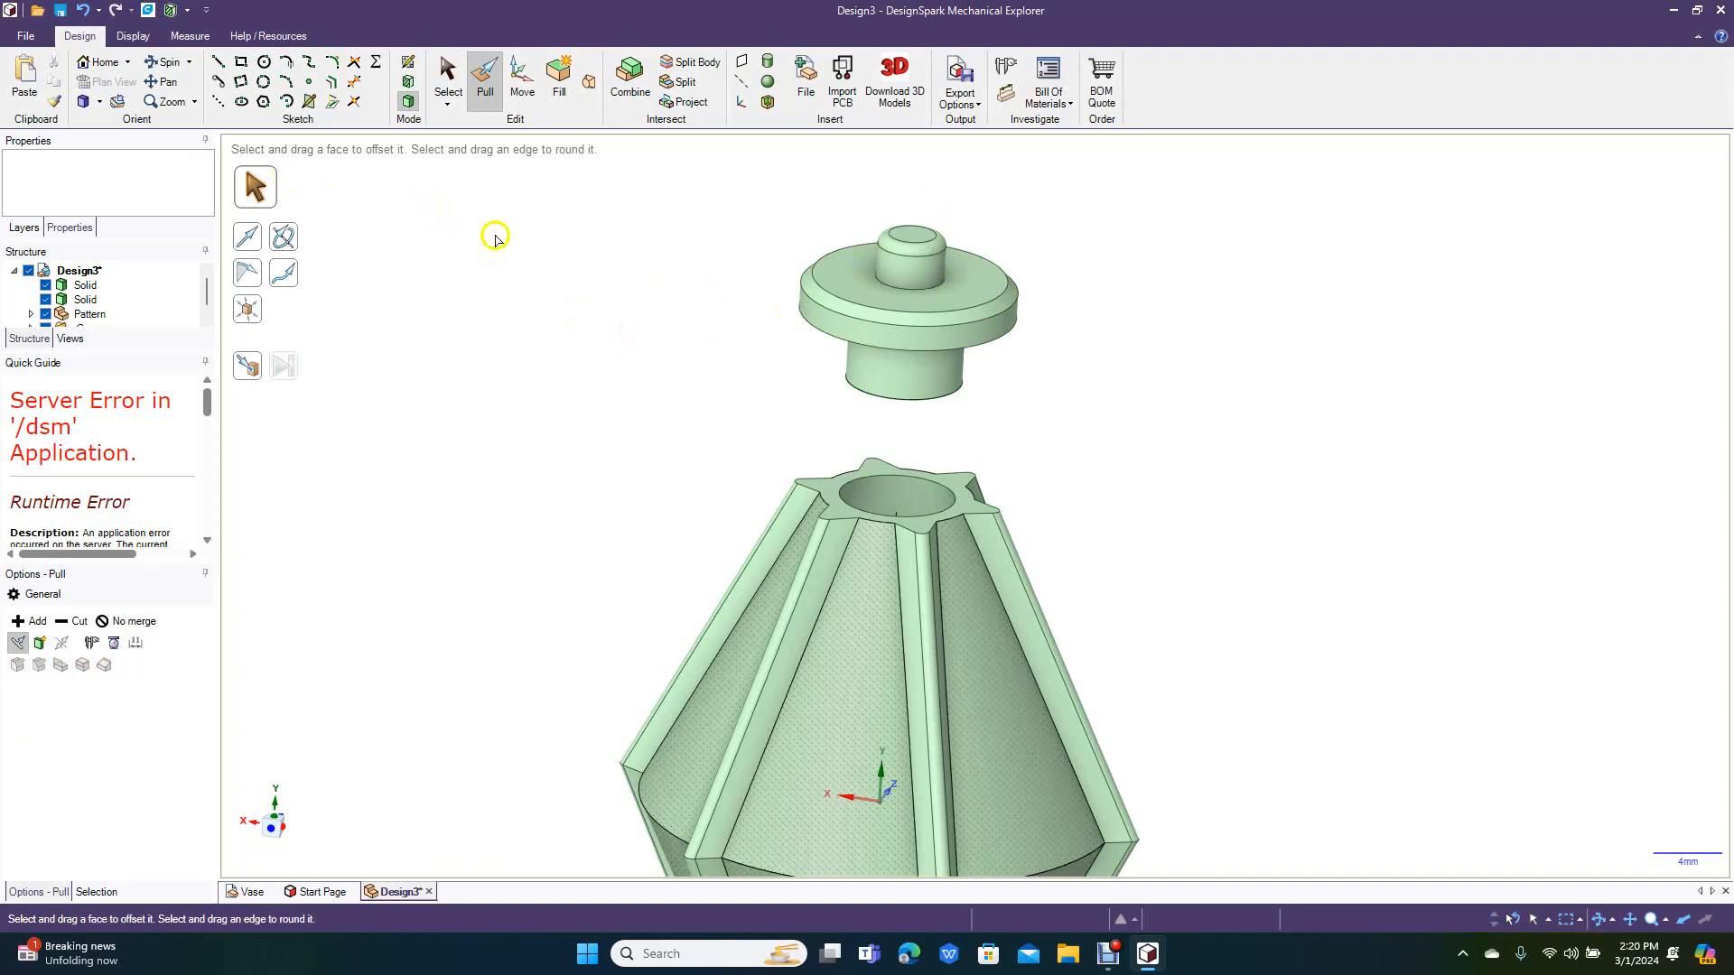
Step: Round the edge where the knob meets the cap's top face, using the round option instead of chamfer
click(481, 79)
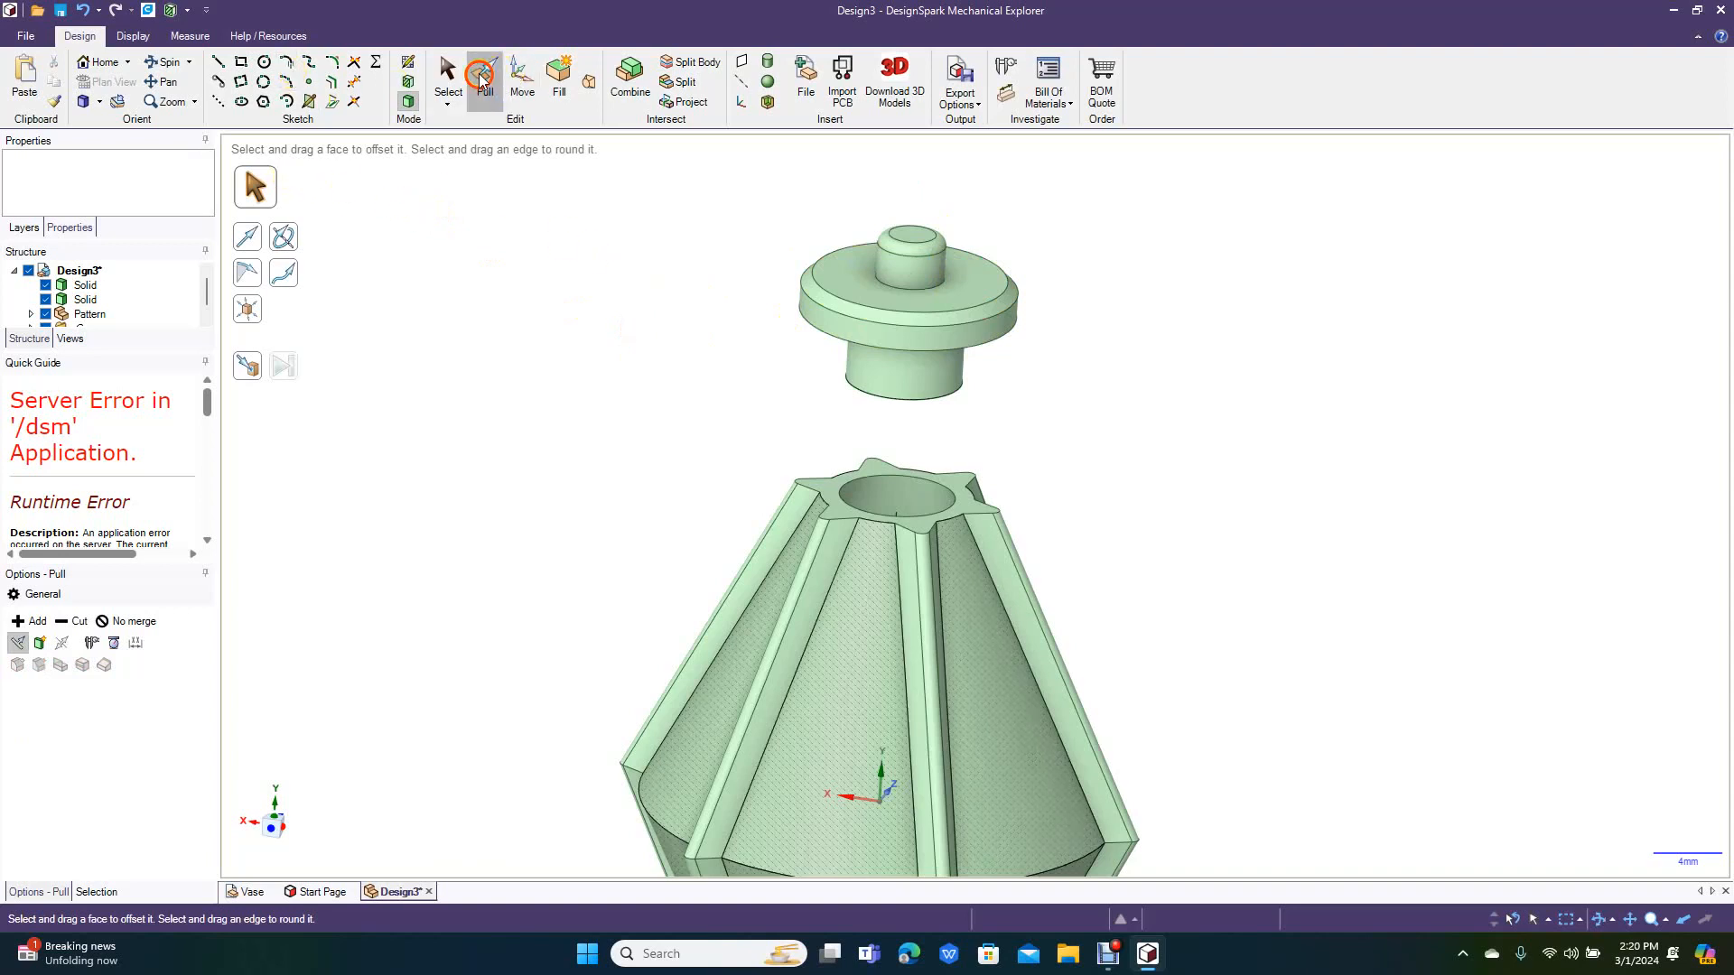
click(888, 306)
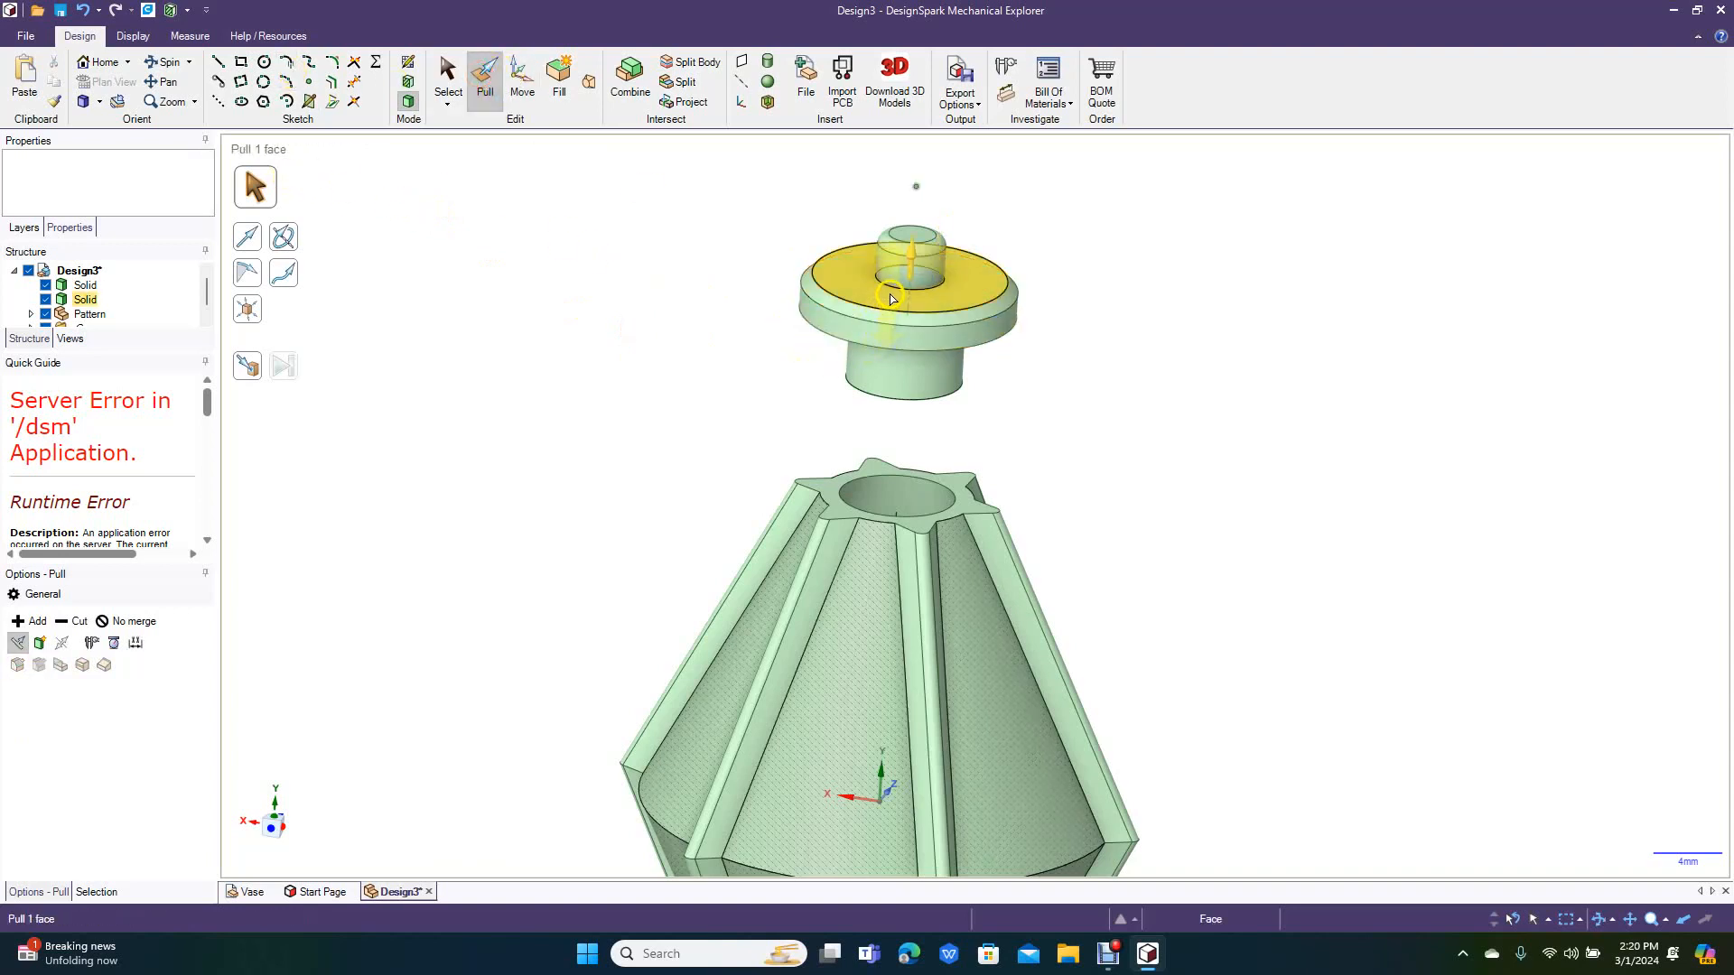
click(890, 291)
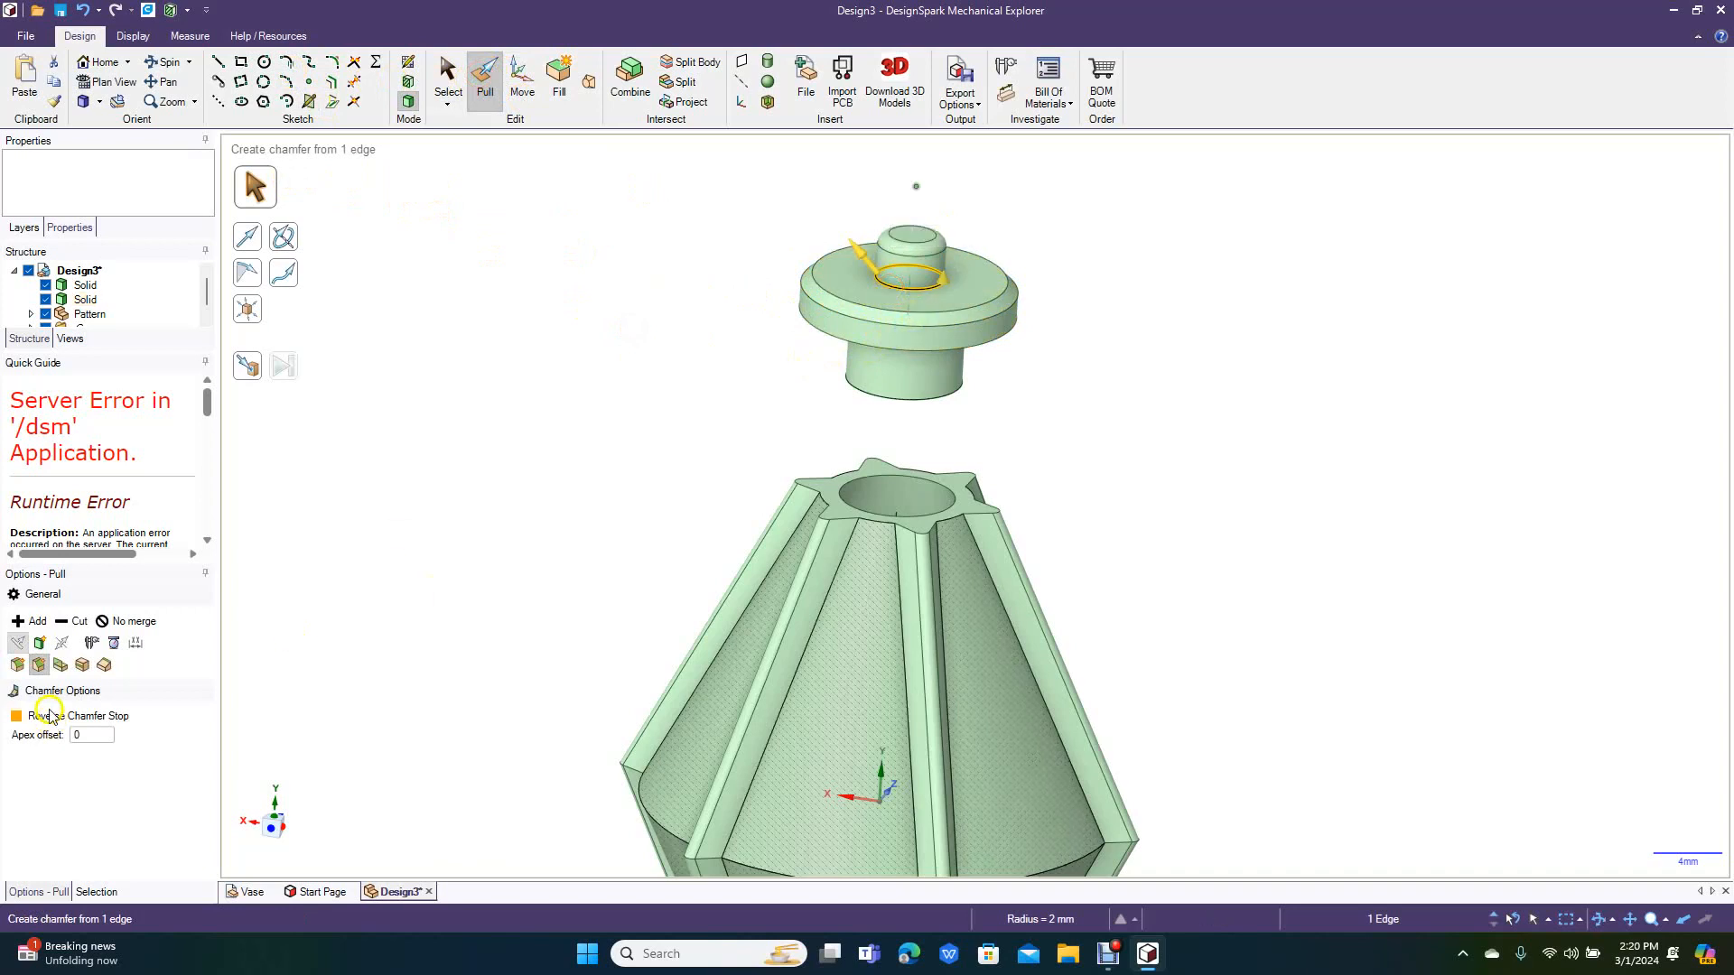
click(18, 667)
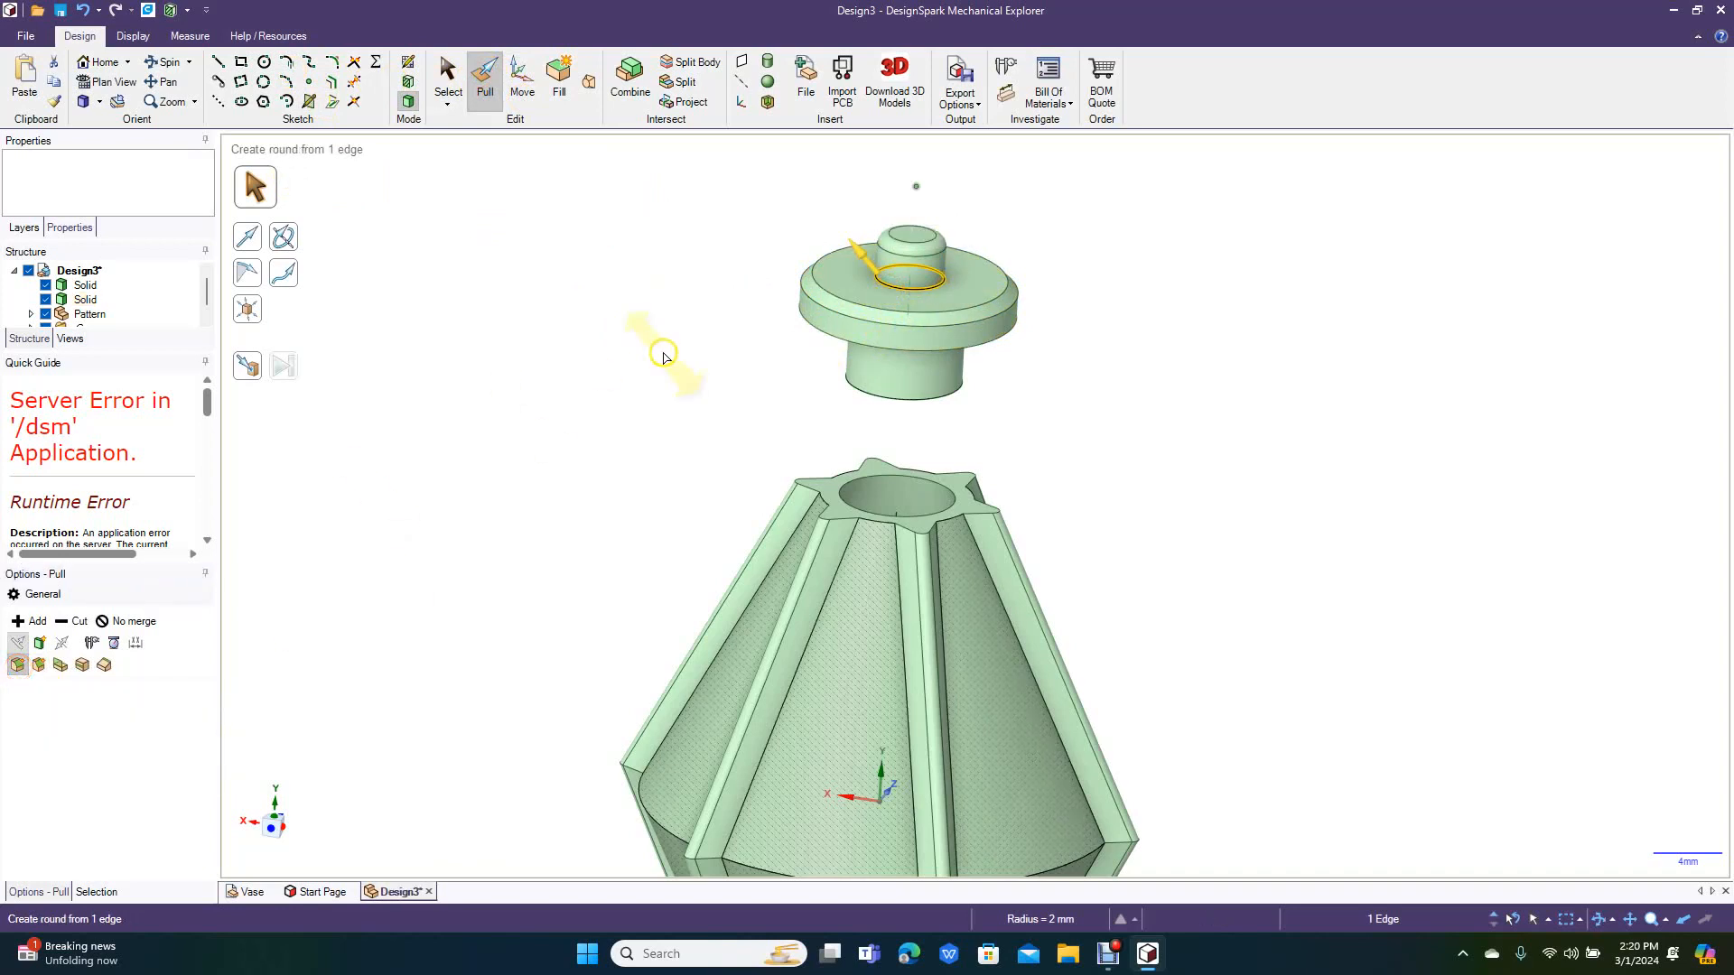
drag(897, 294, 869, 298)
click(708, 298)
Step: Chamfer the bottom edge of the stopper's lower cylinder
click(156, 63)
drag(526, 360, 515, 240)
drag(755, 376, 590, 408)
click(486, 94)
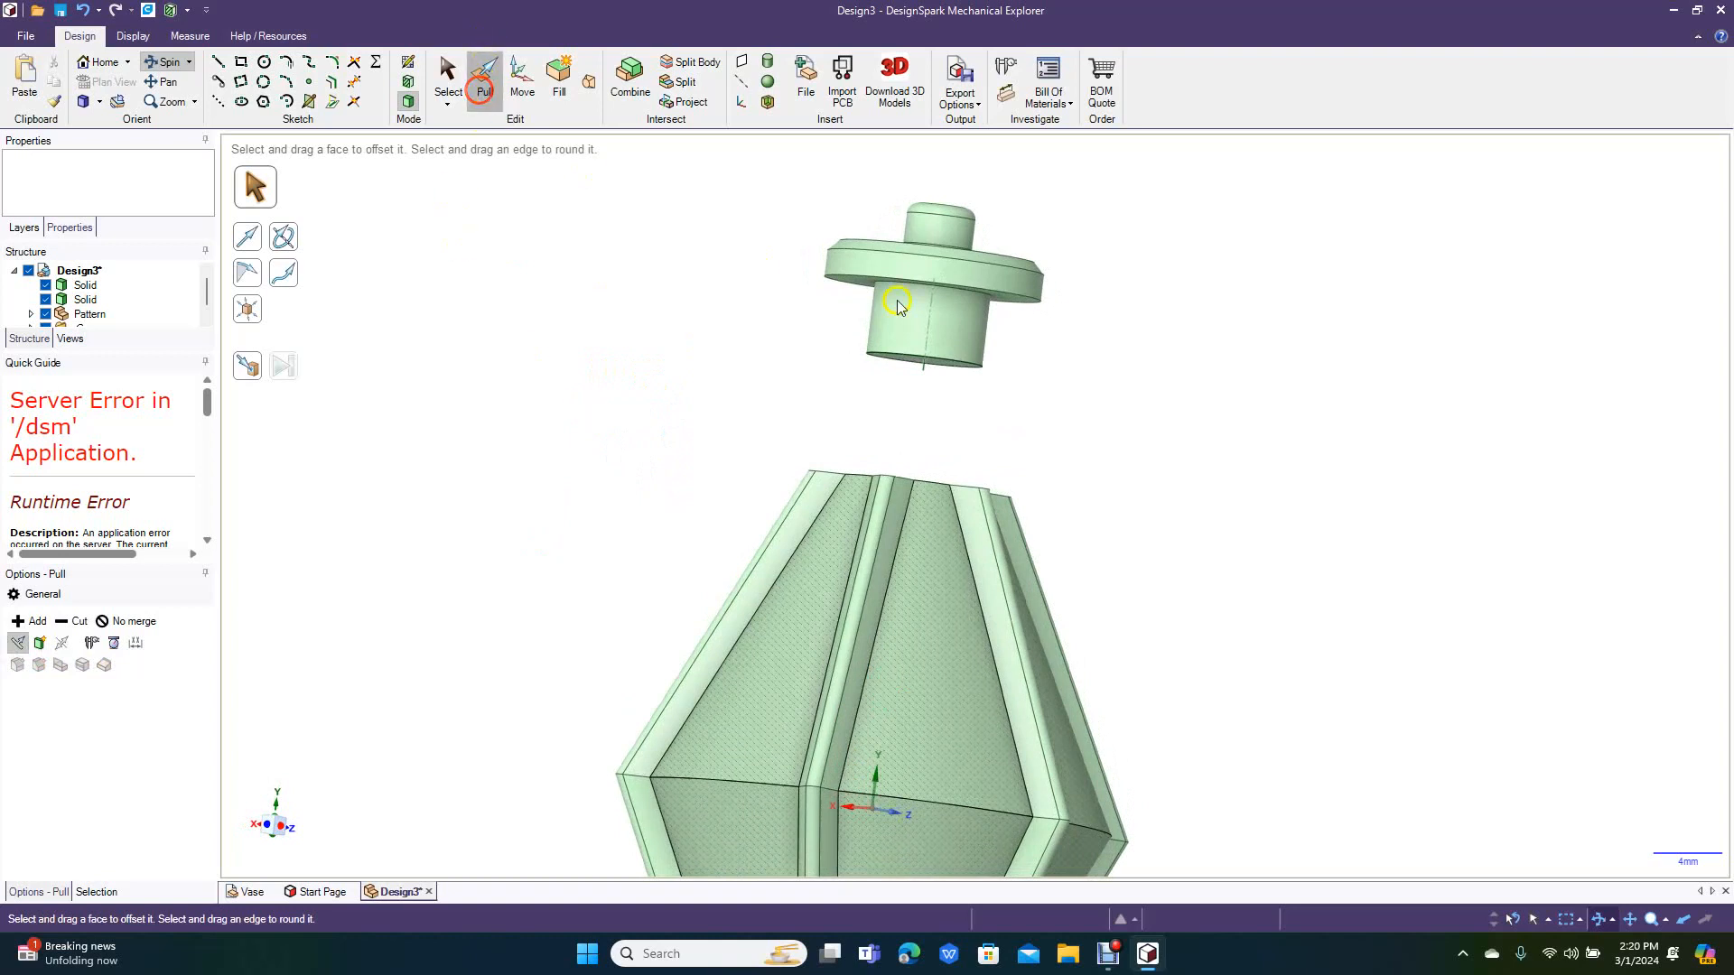
click(889, 354)
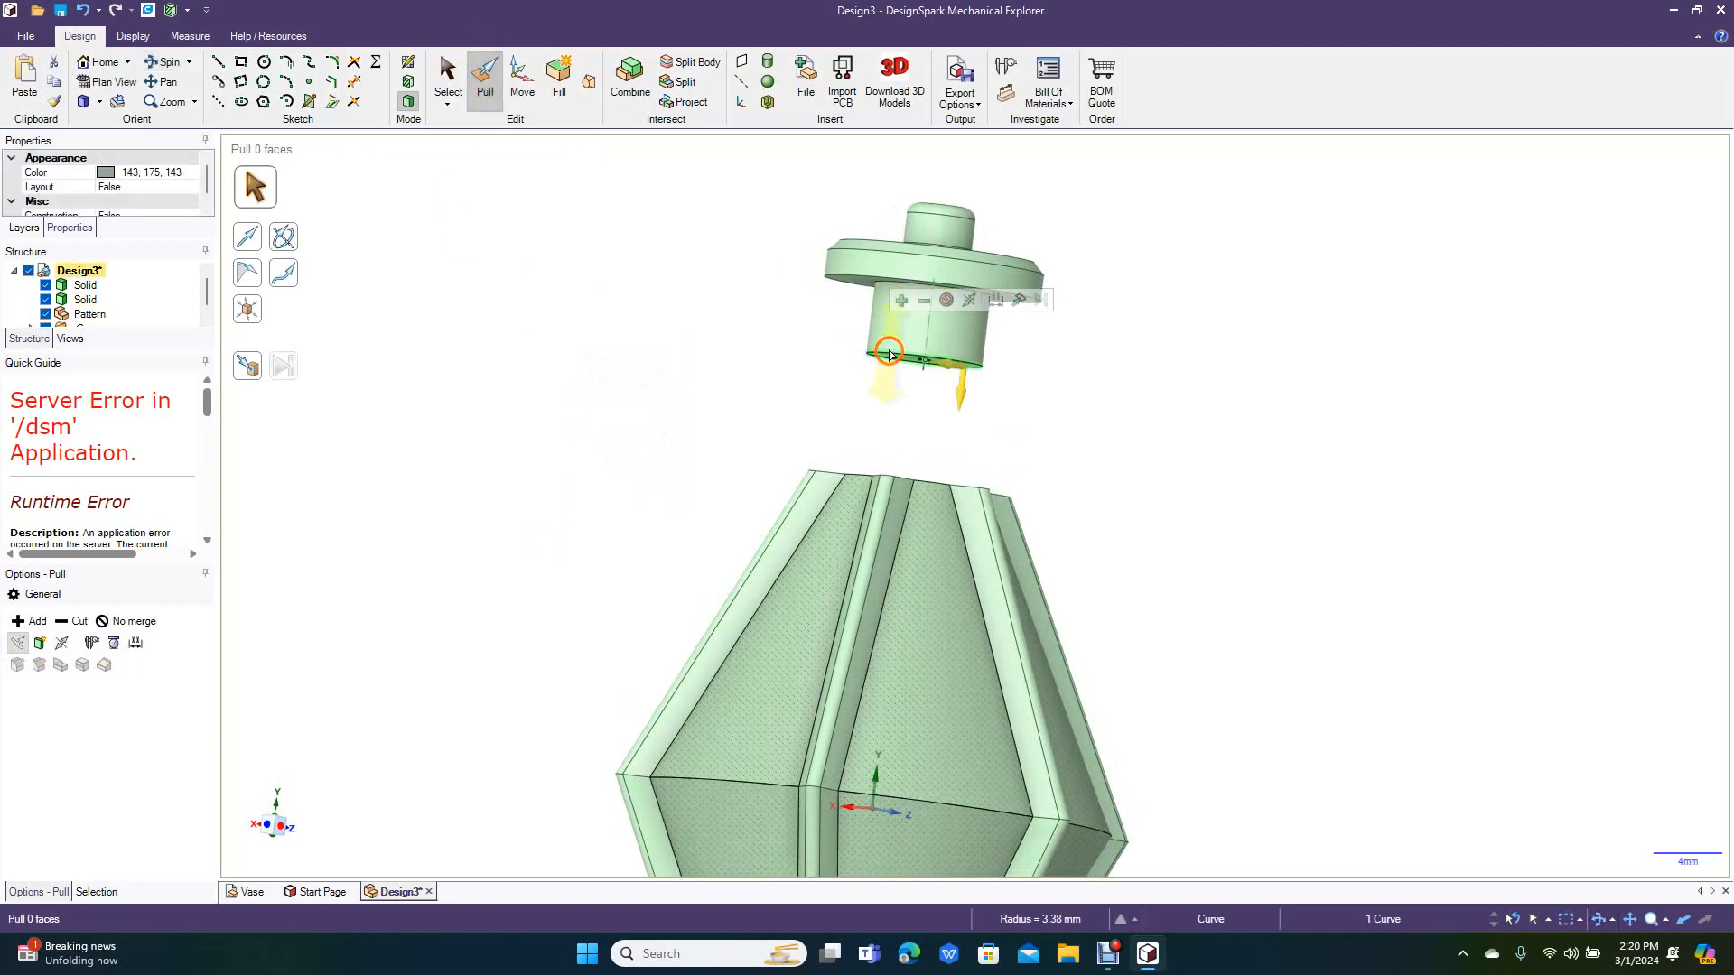
click(54, 642)
click(896, 352)
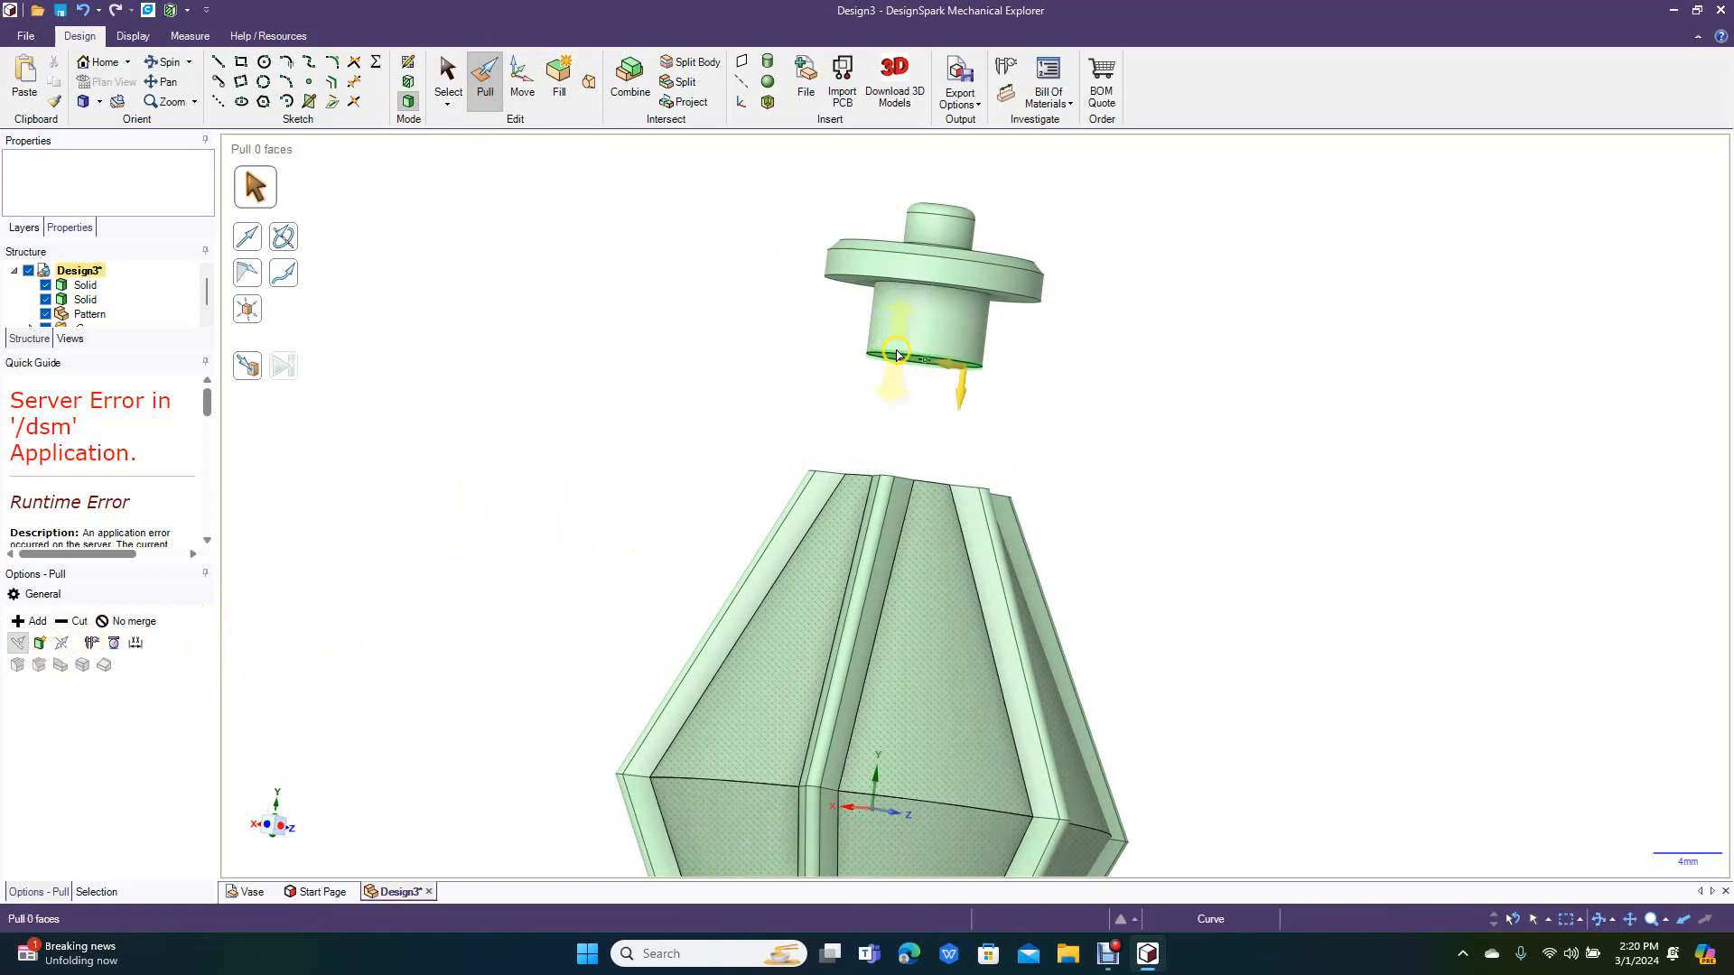
click(619, 497)
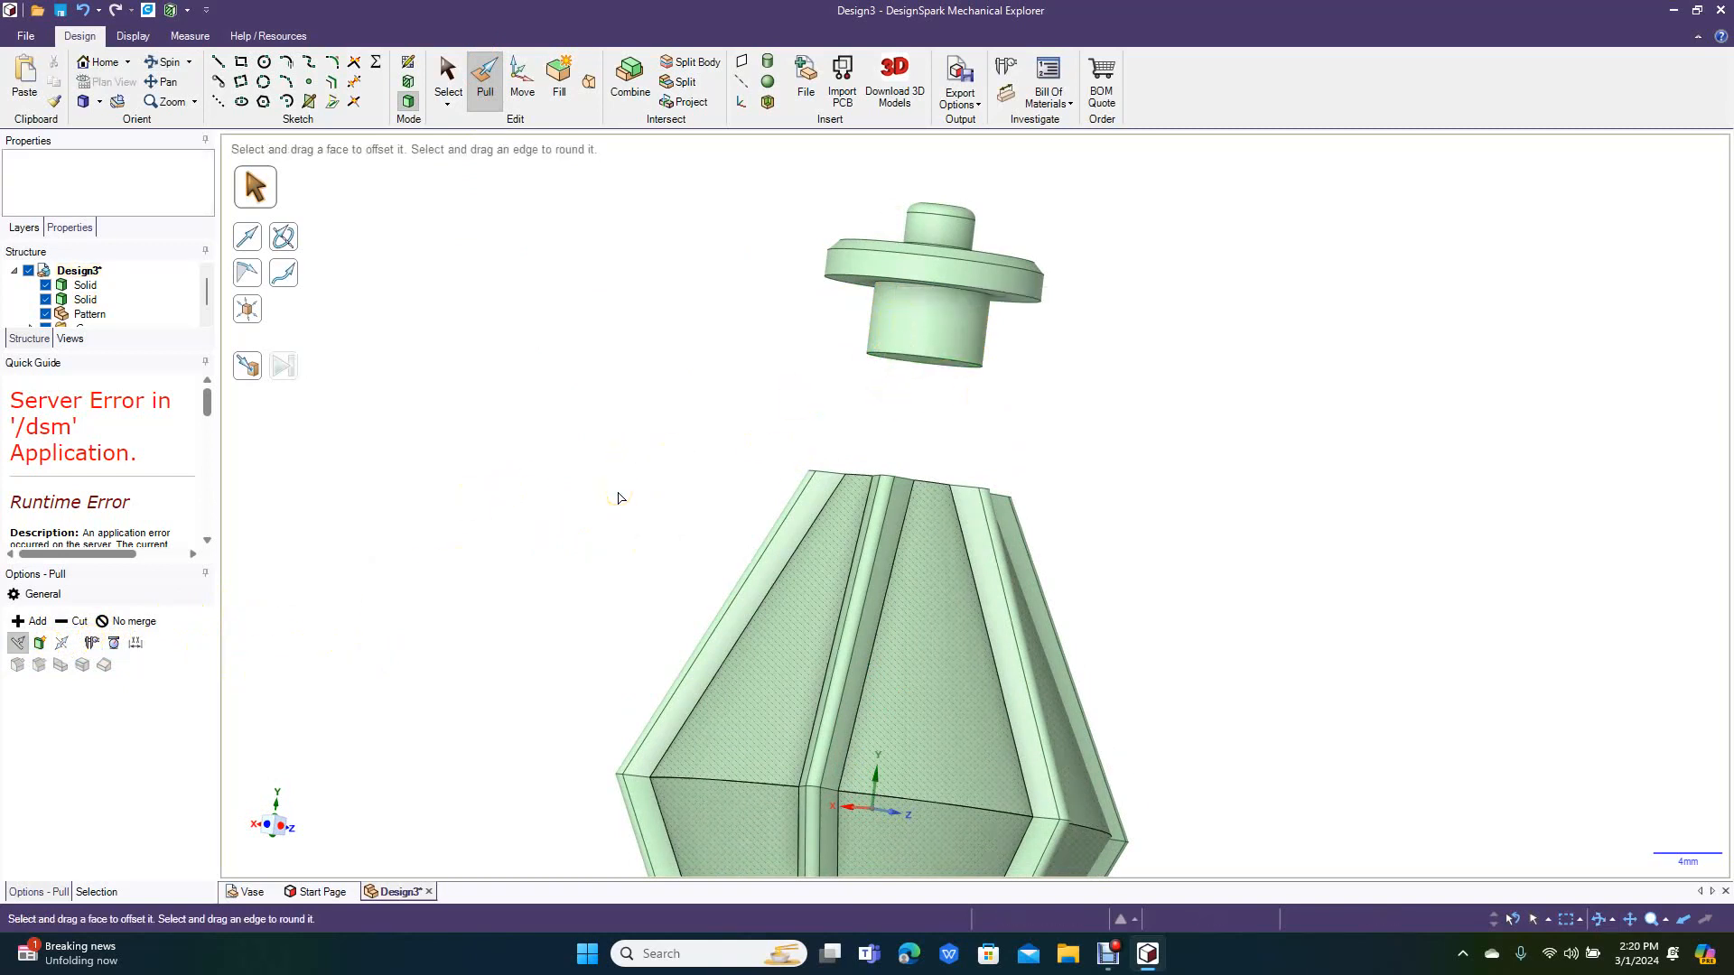
click(895, 355)
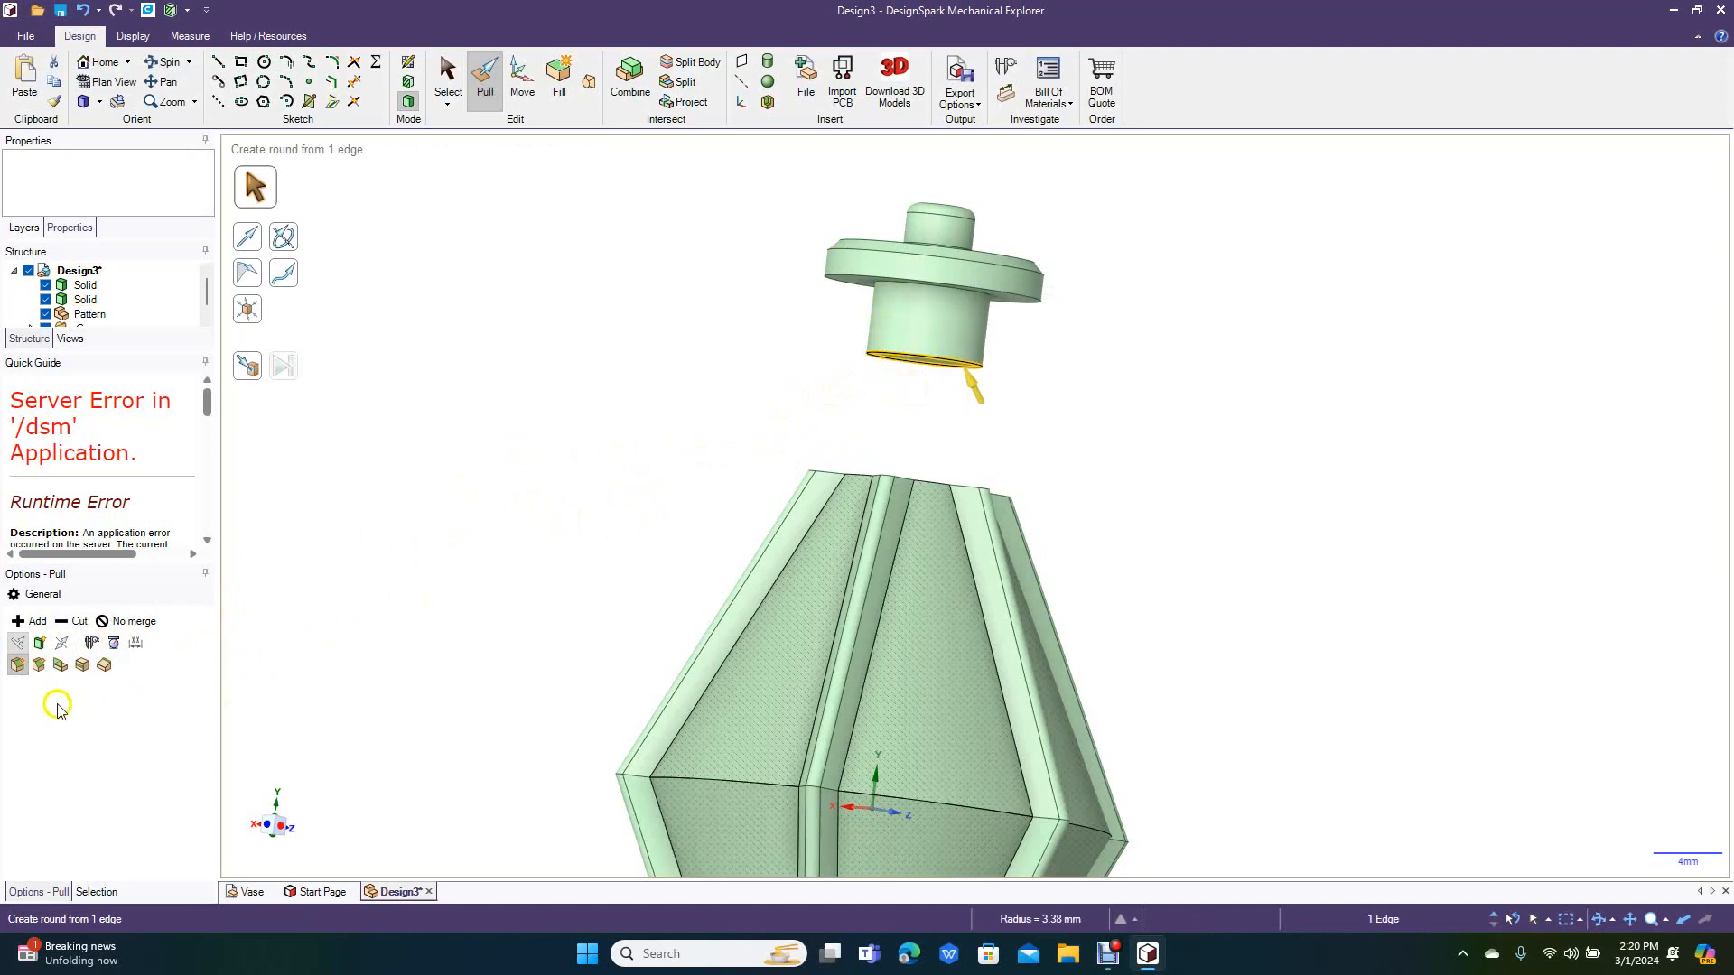
click(38, 666)
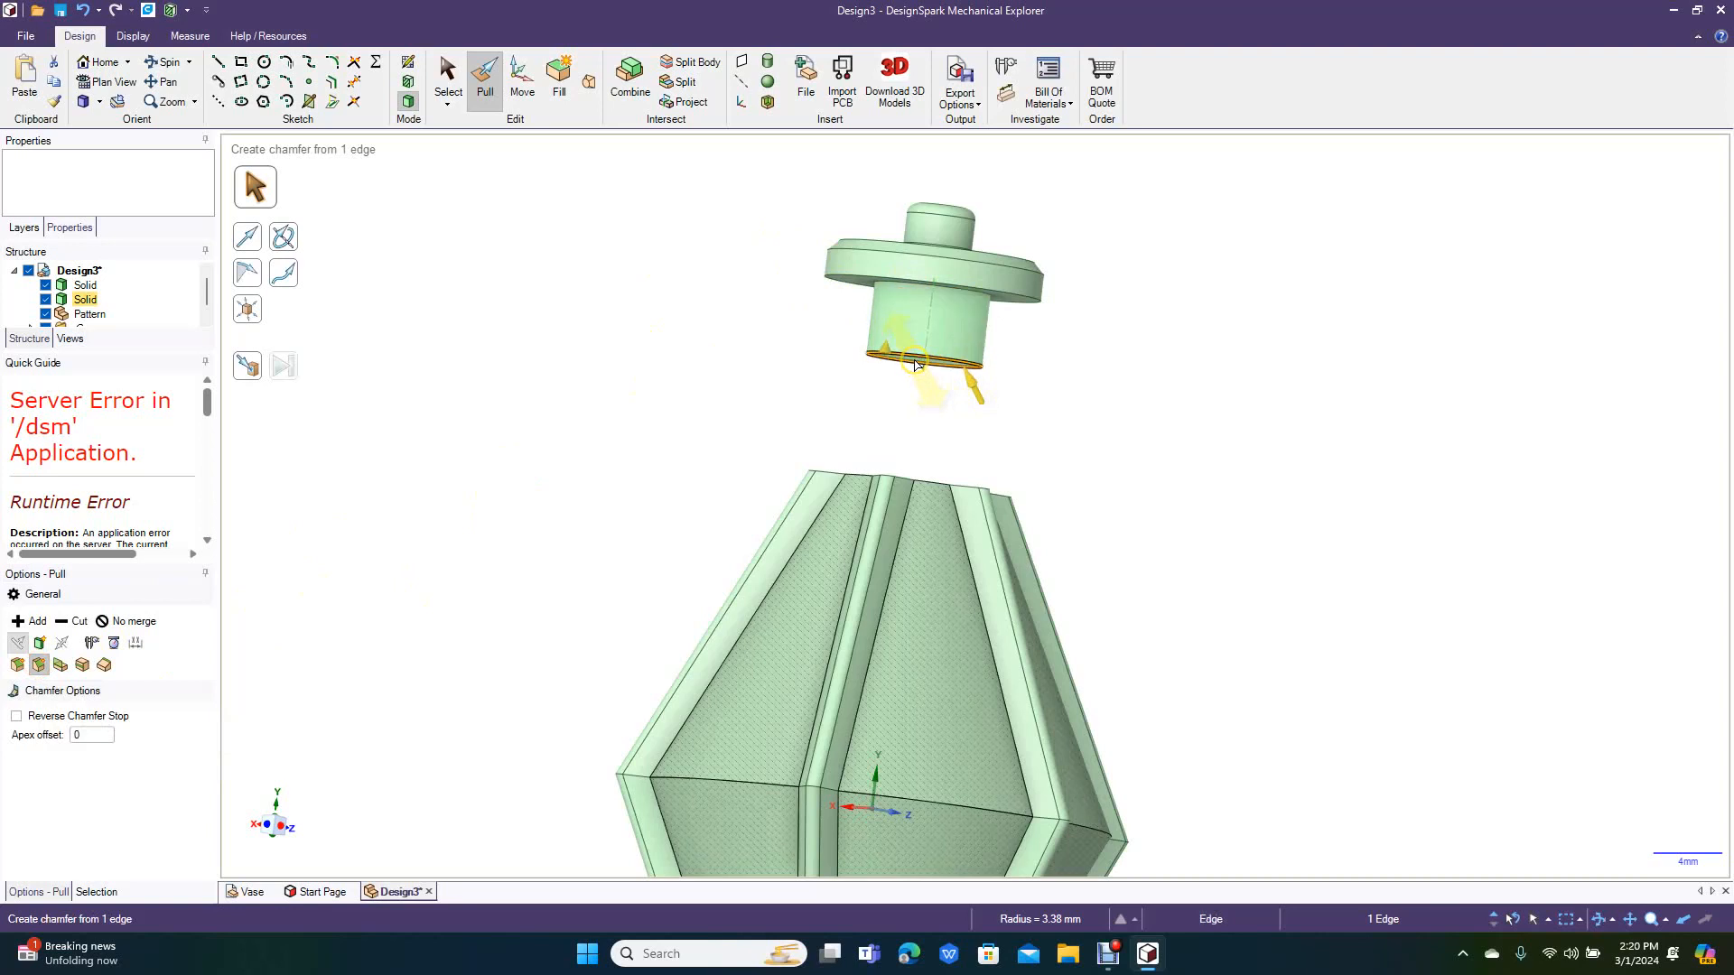
mouse_move(915, 358)
mouse_down()
mouse_move(913, 344)
mouse_move(766, 357)
mouse_up()
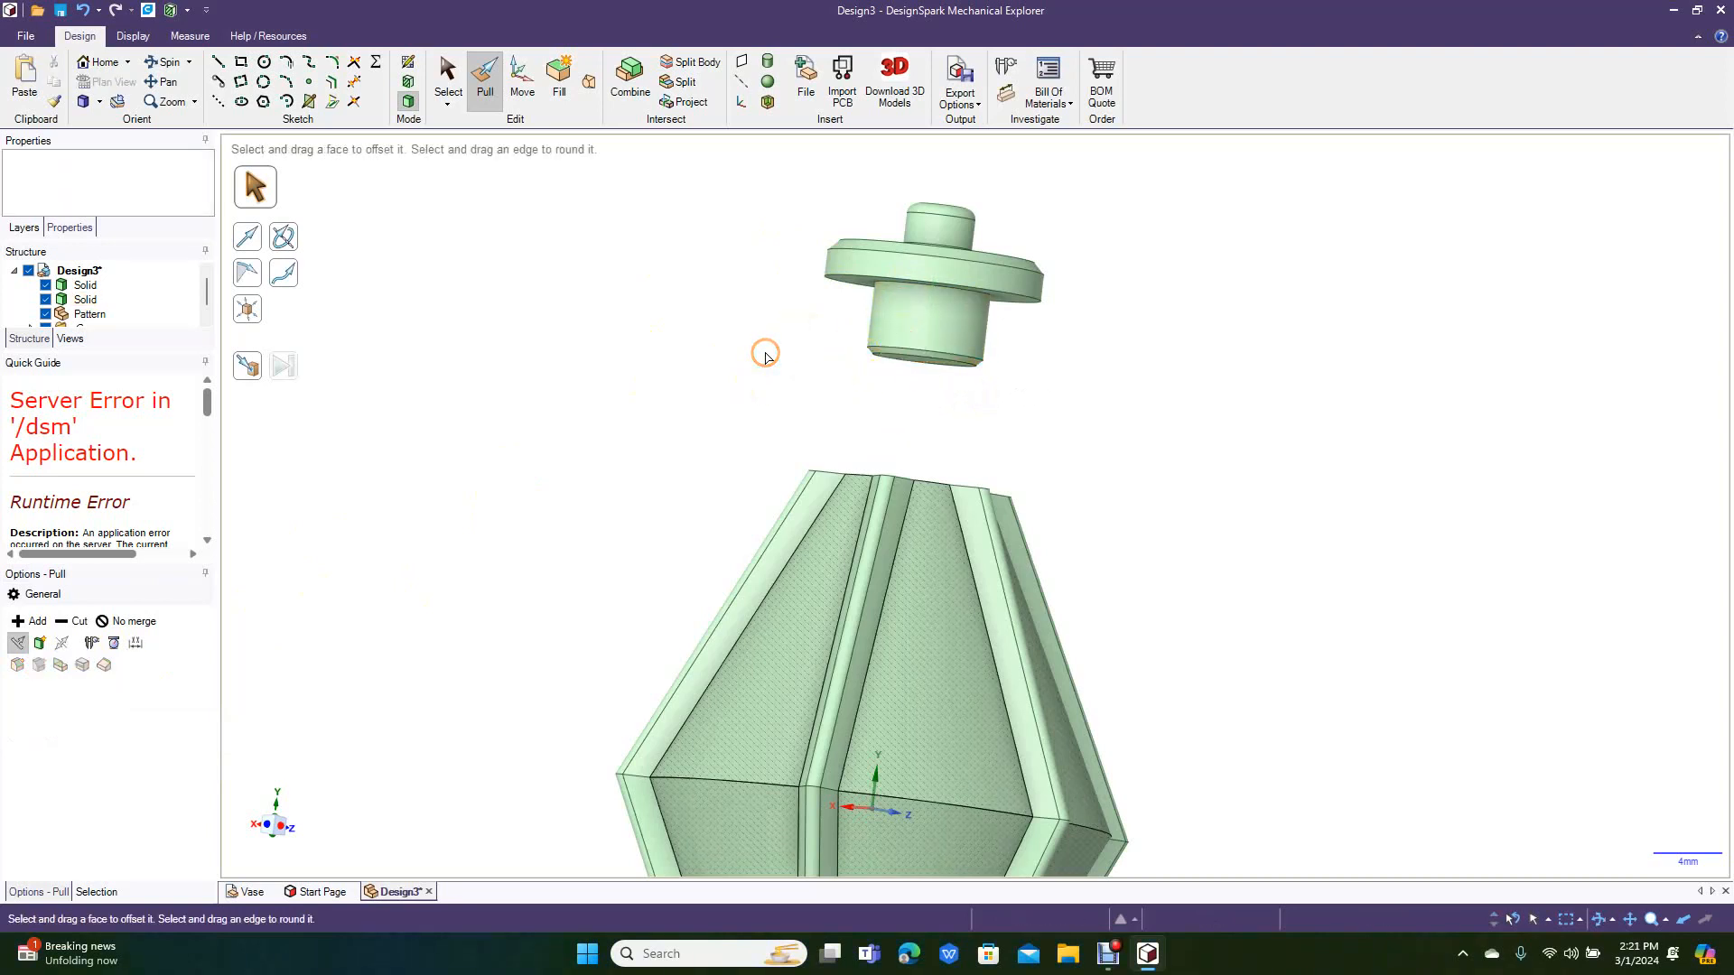
Step: Select the whole stopper body and move it straight down about 11.08 mm into the vase mouth
click(161, 62)
drag(545, 313, 450, 288)
click(99, 102)
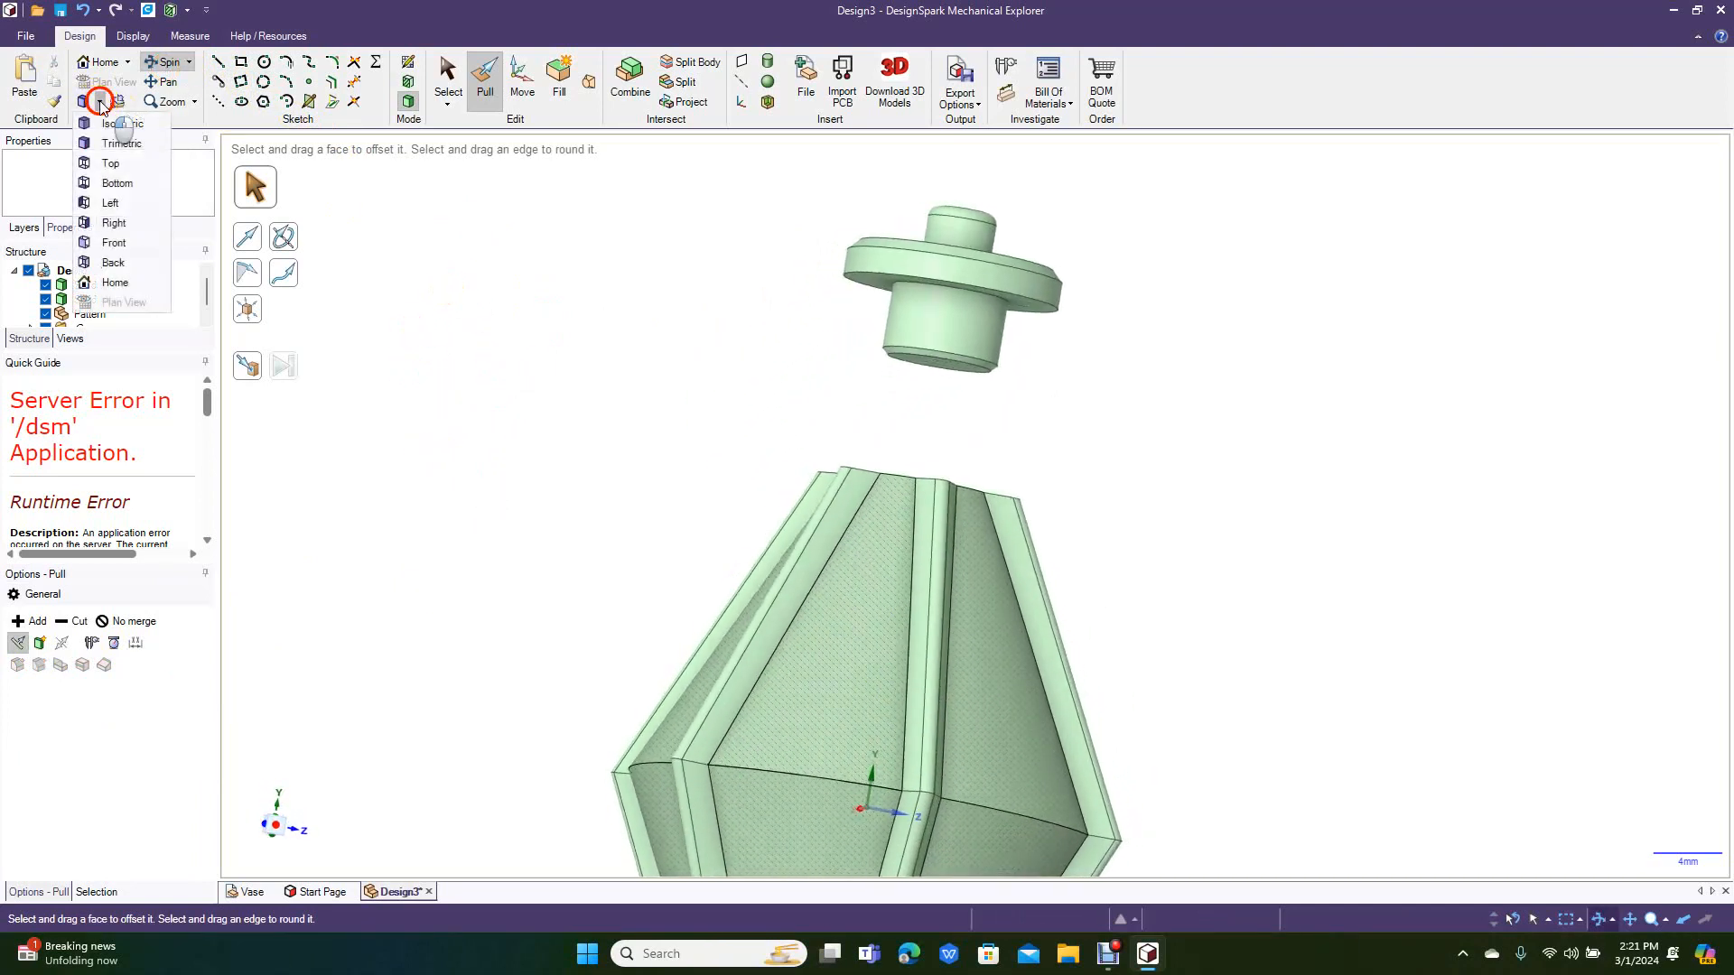
click(122, 169)
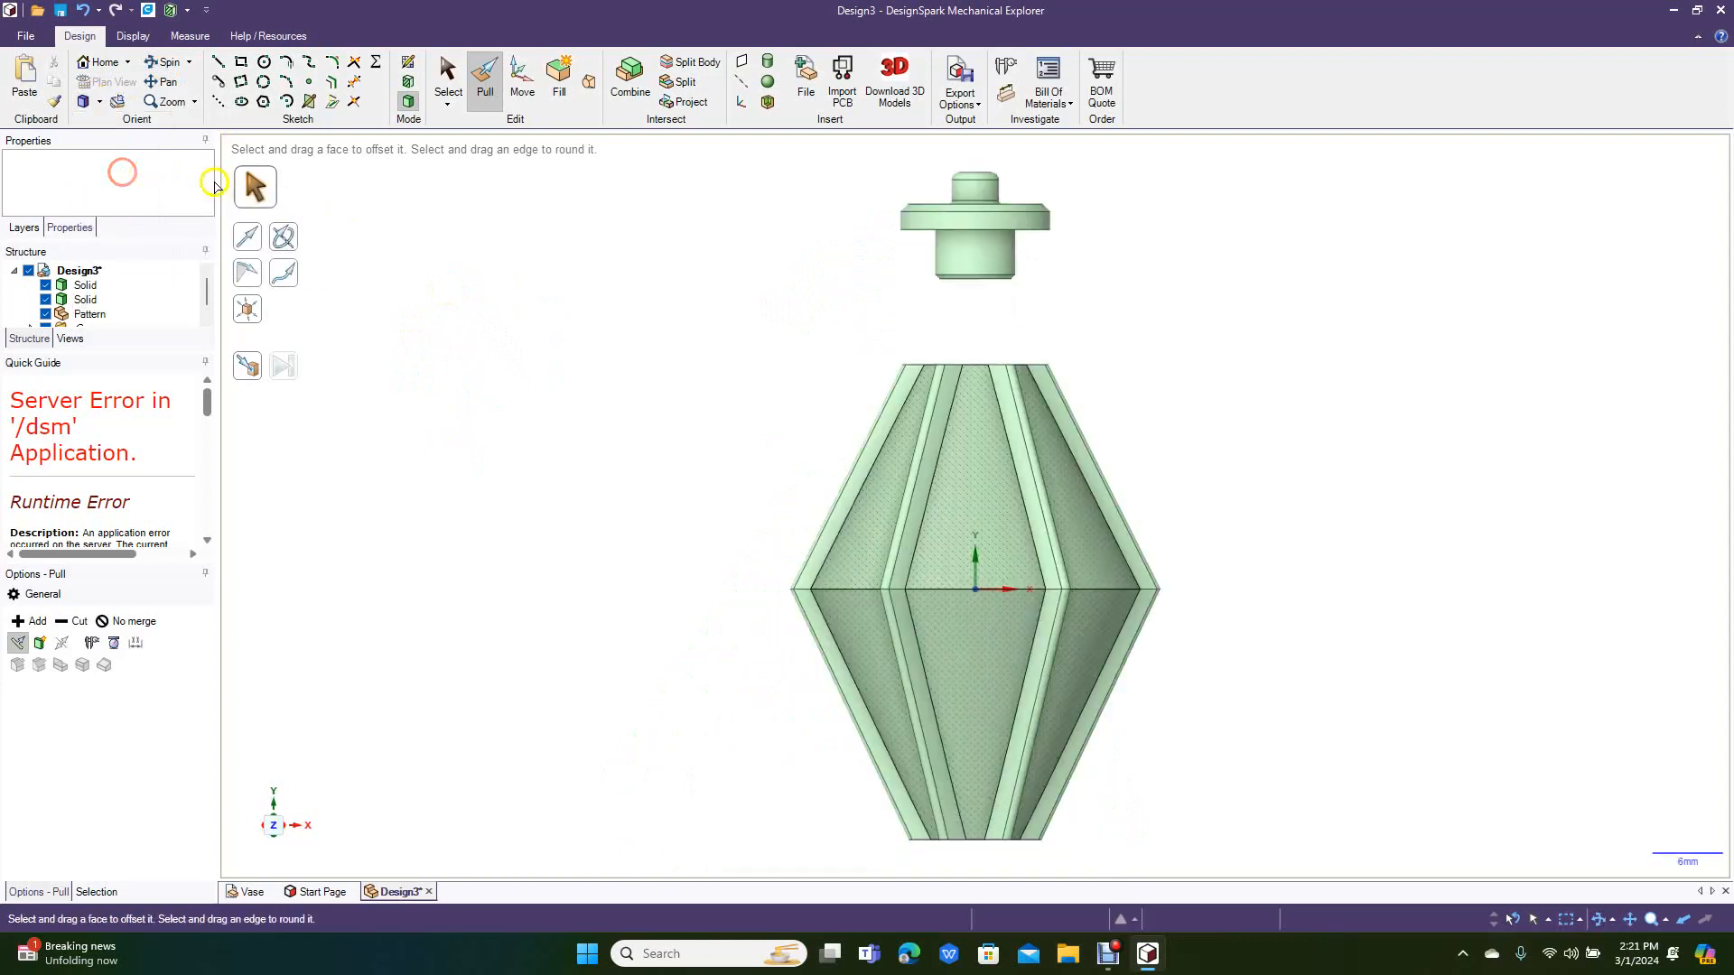
click(447, 74)
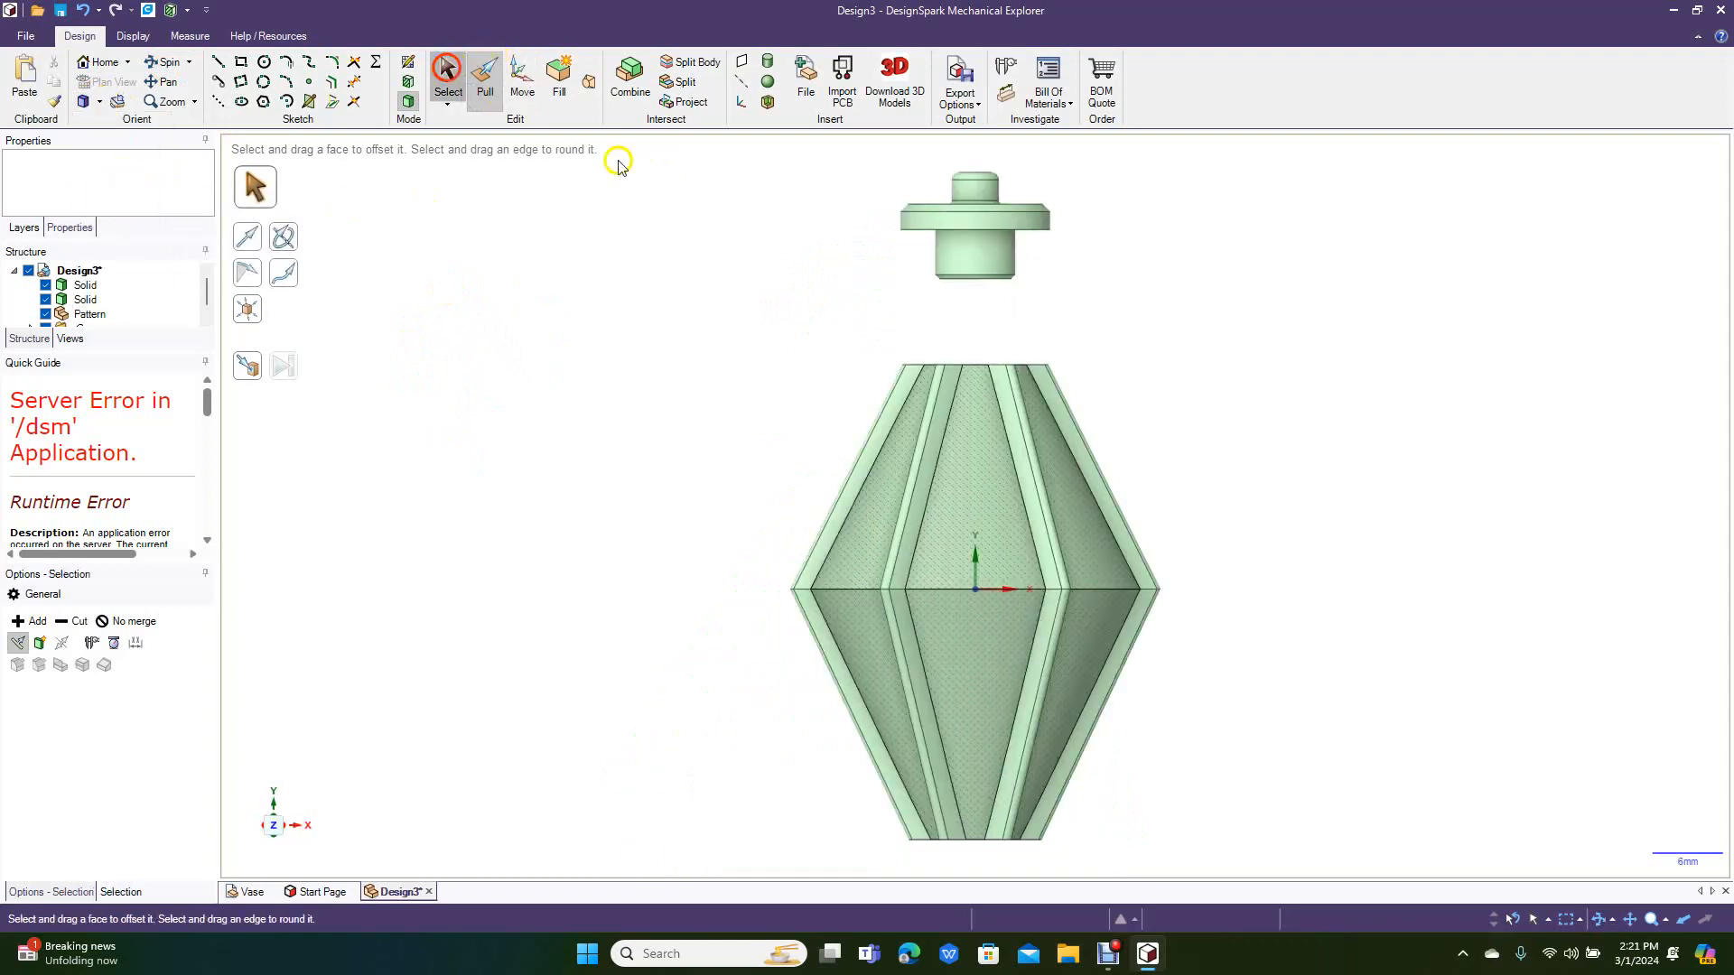
drag(856, 154, 1123, 338)
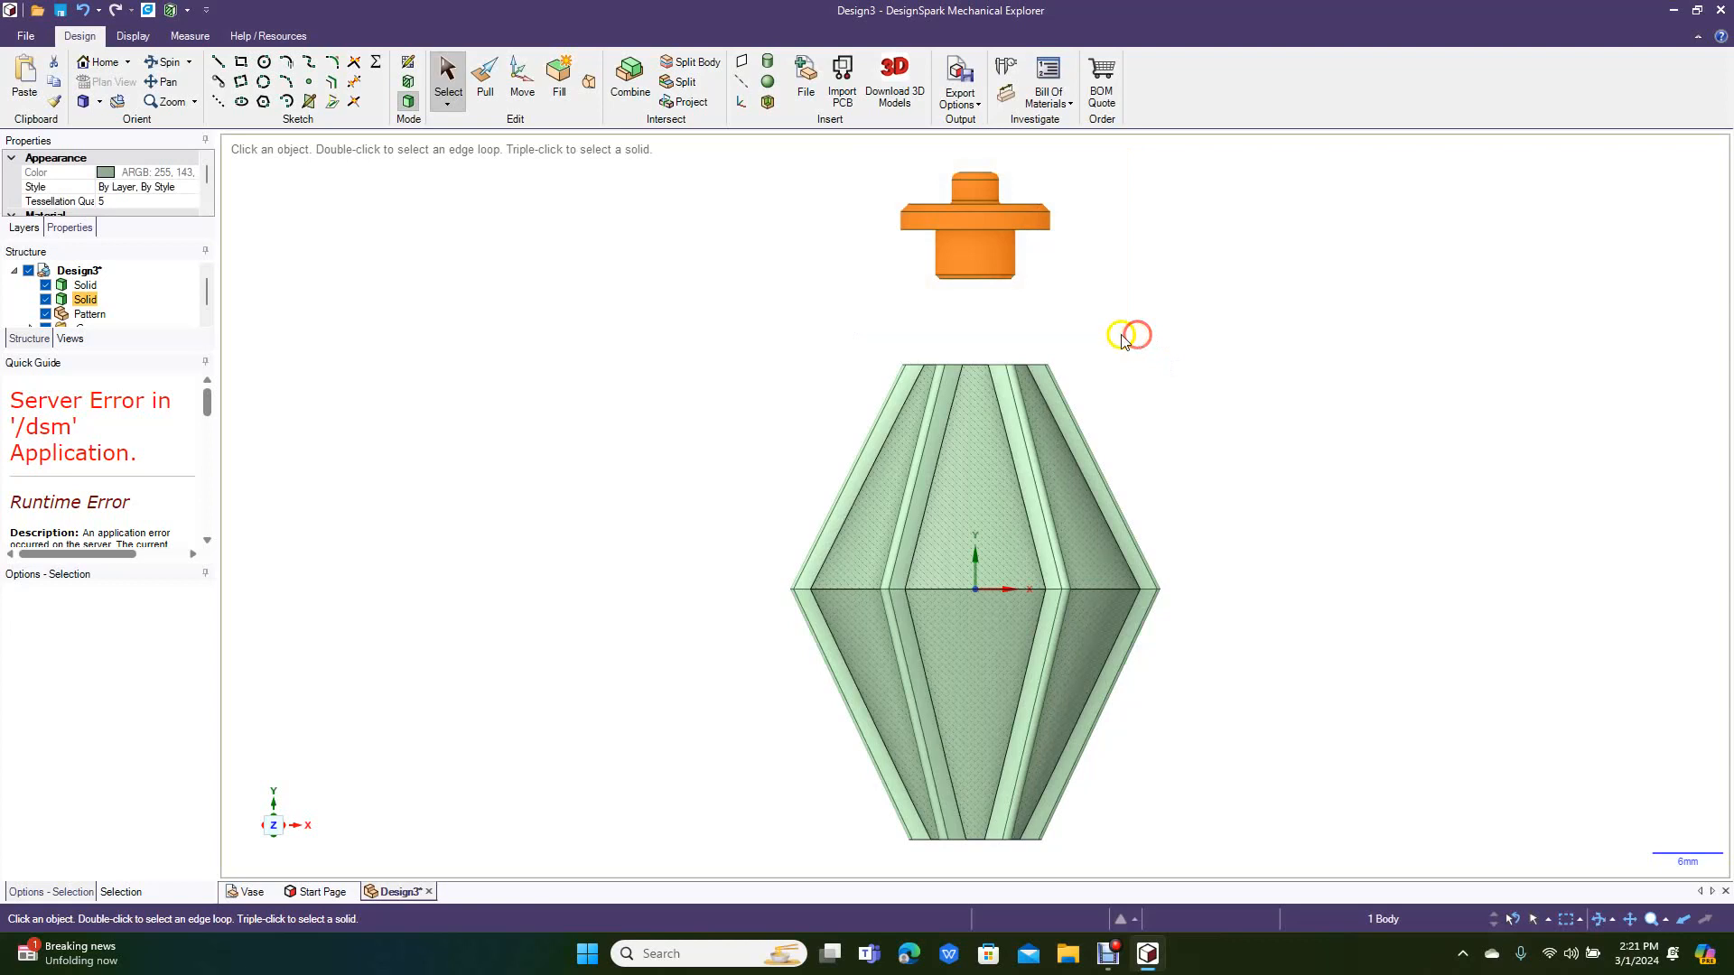
click(514, 81)
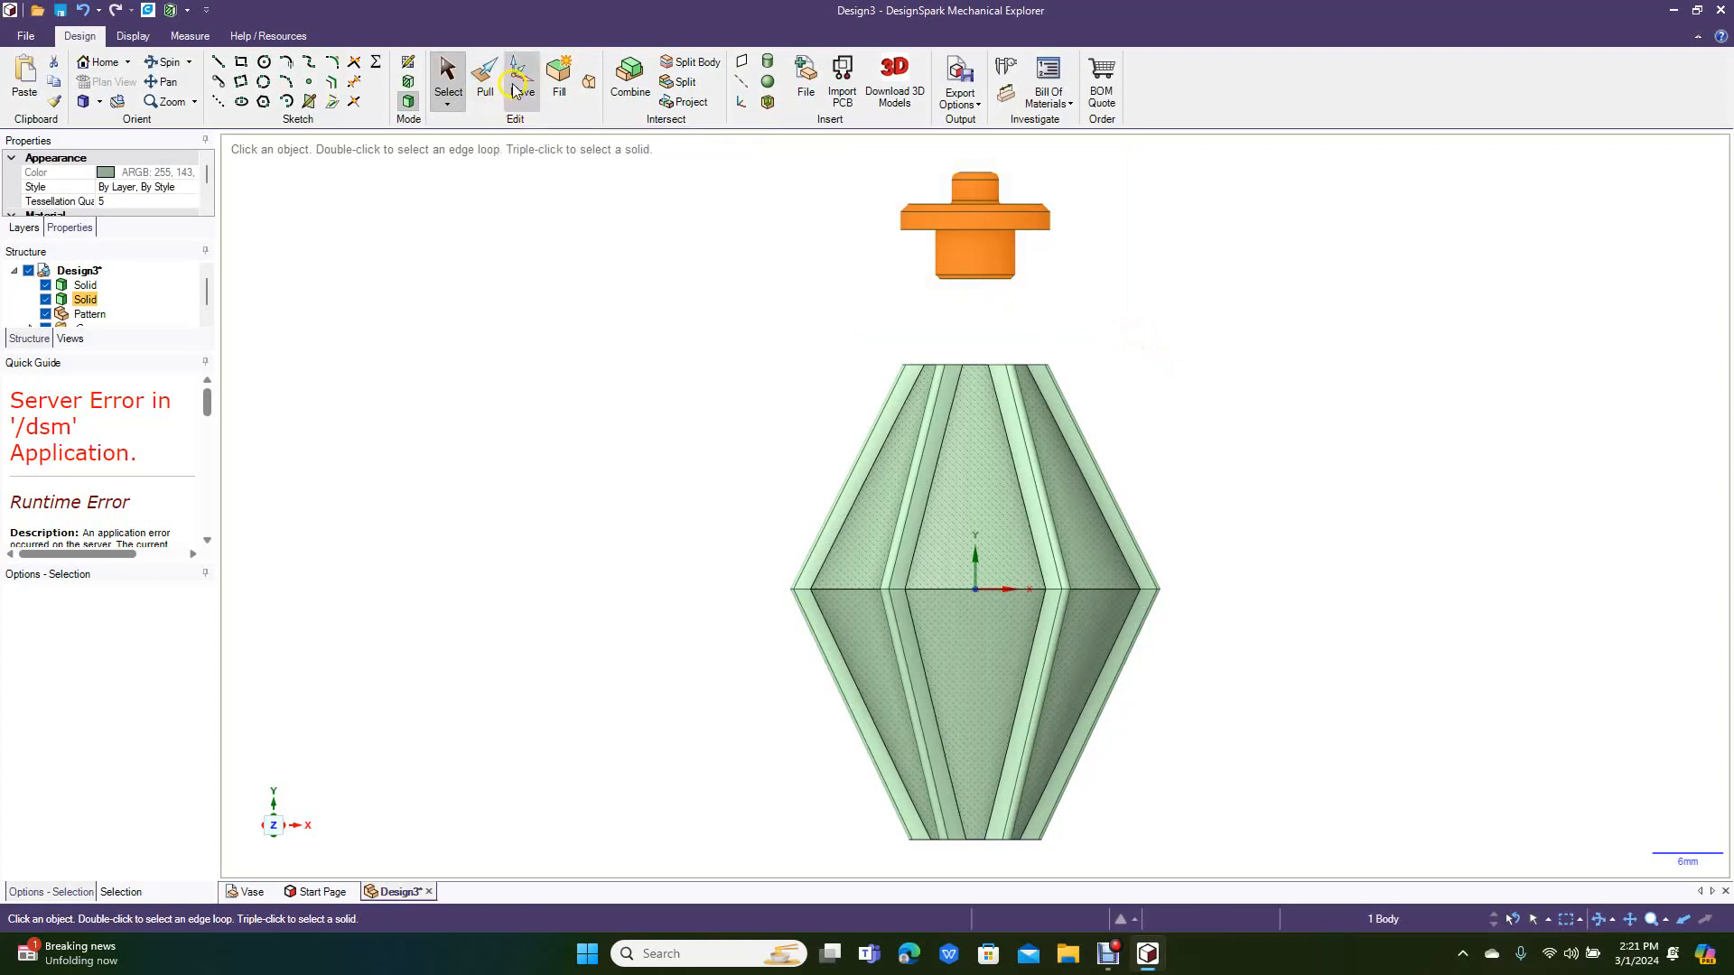
drag(978, 153, 989, 284)
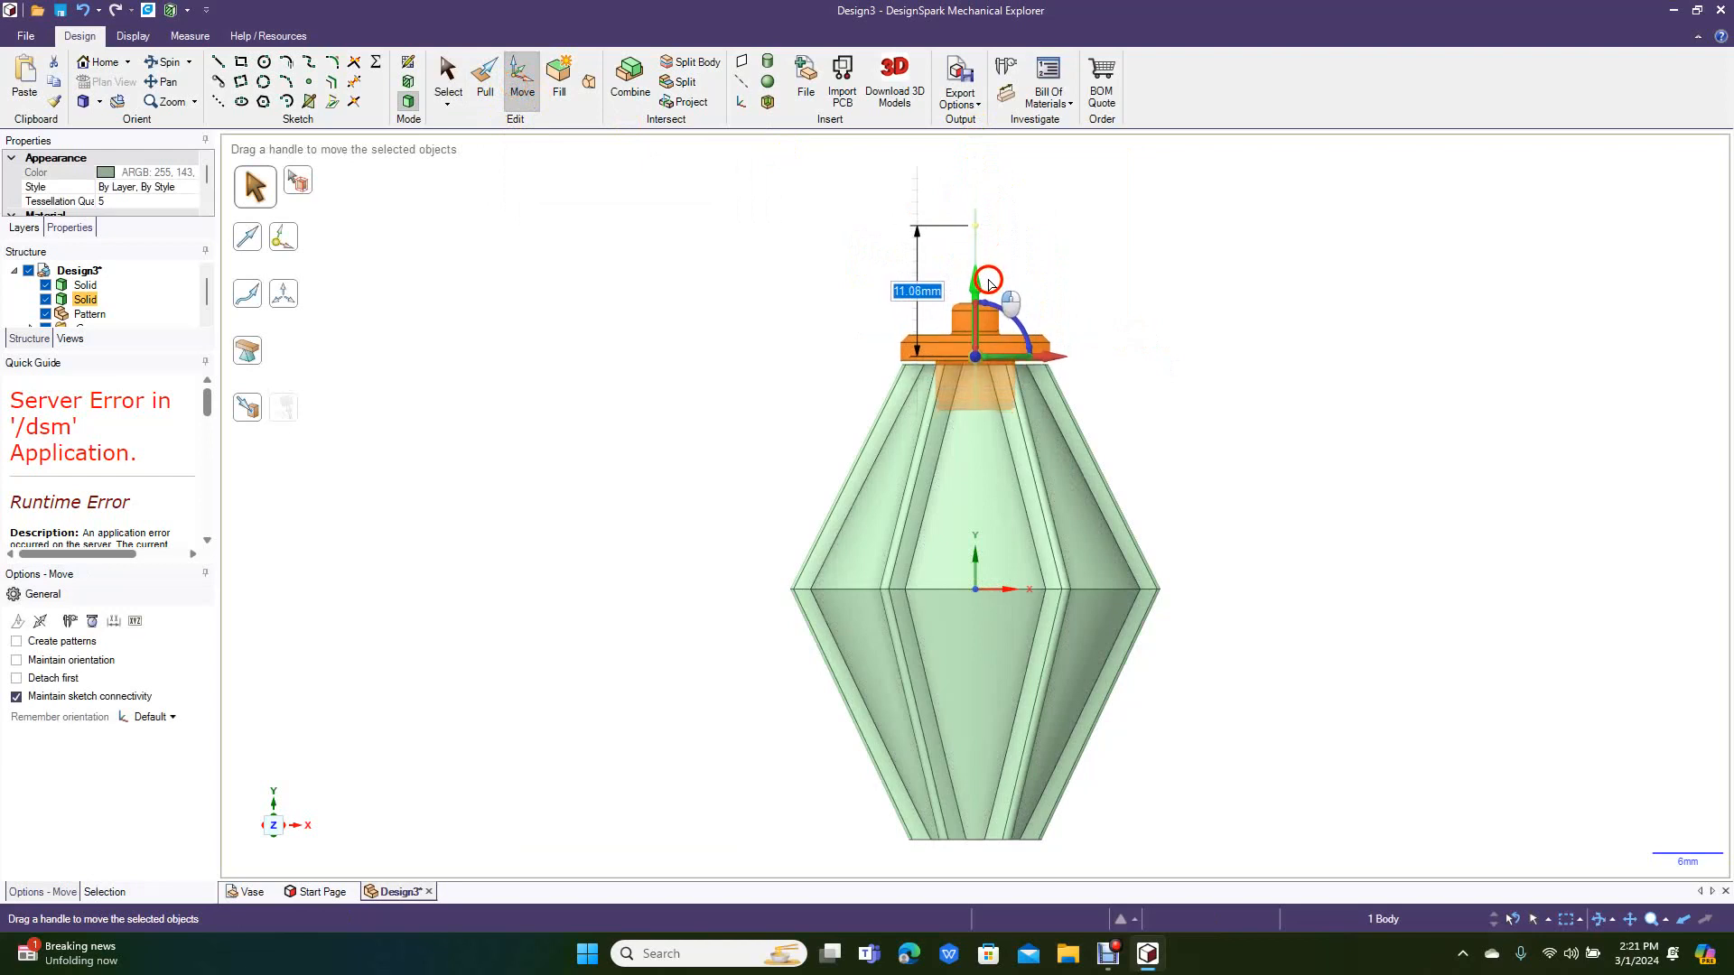
Step: Undo the stopper's move and lower it about 10.17 mm, leaving a gap between cap and vase rim
click(165, 62)
drag(691, 462, 767, 473)
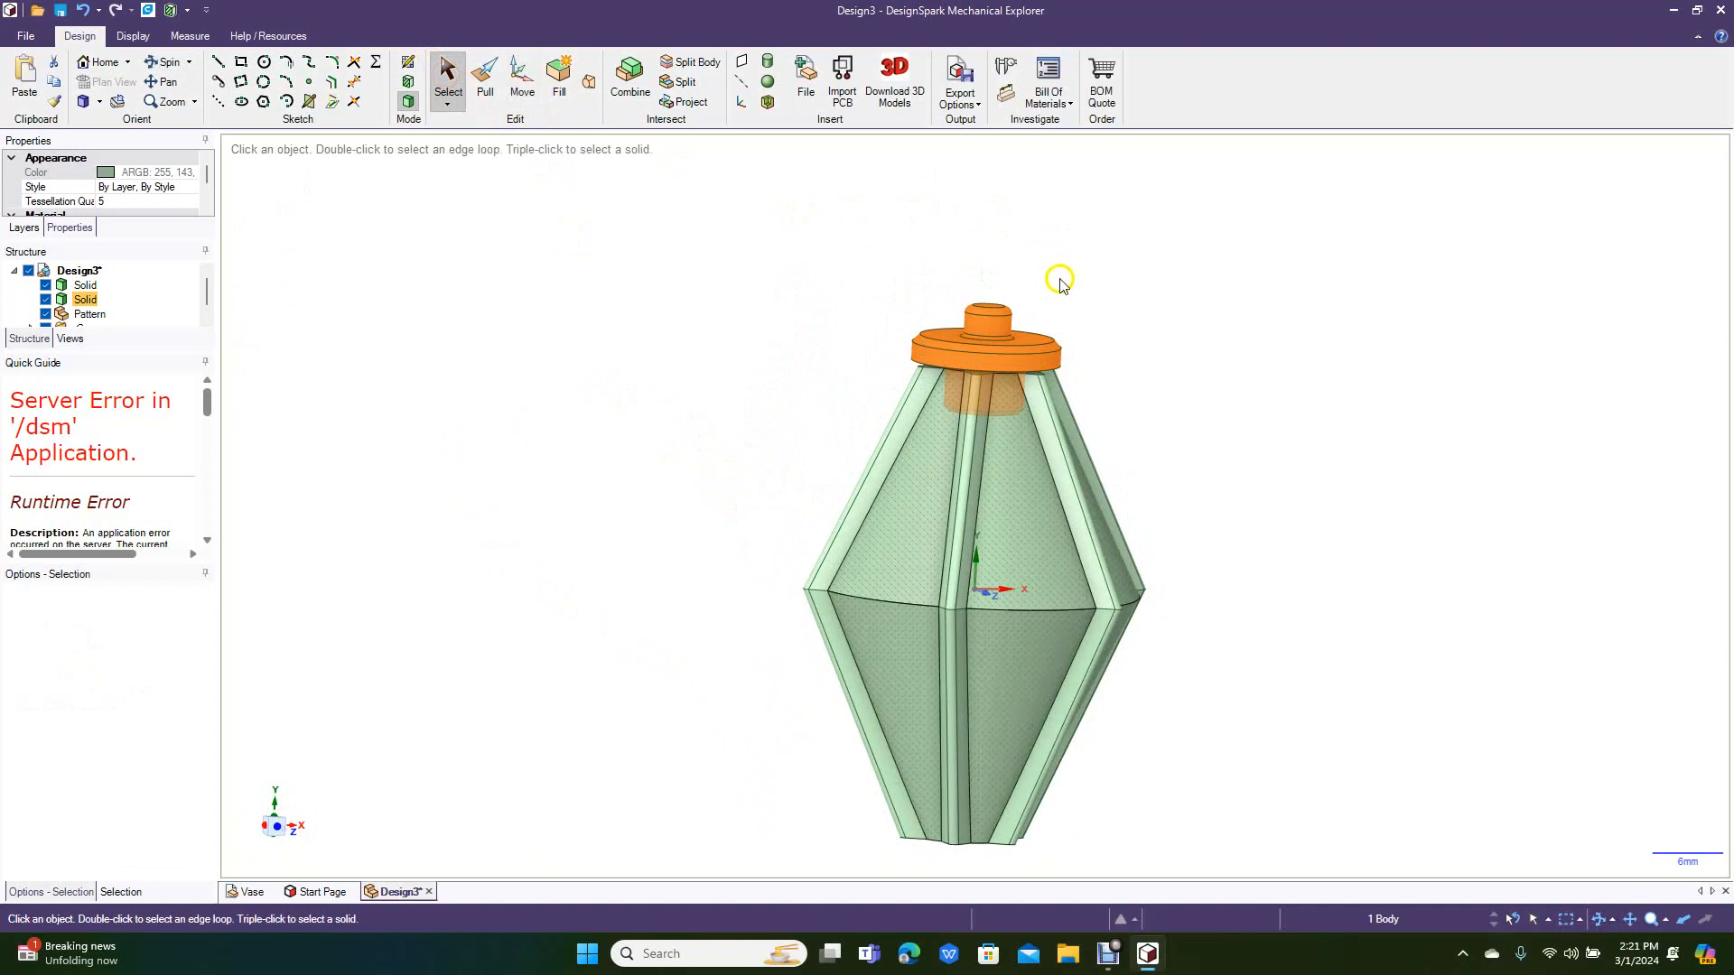
key(ctrl+z)
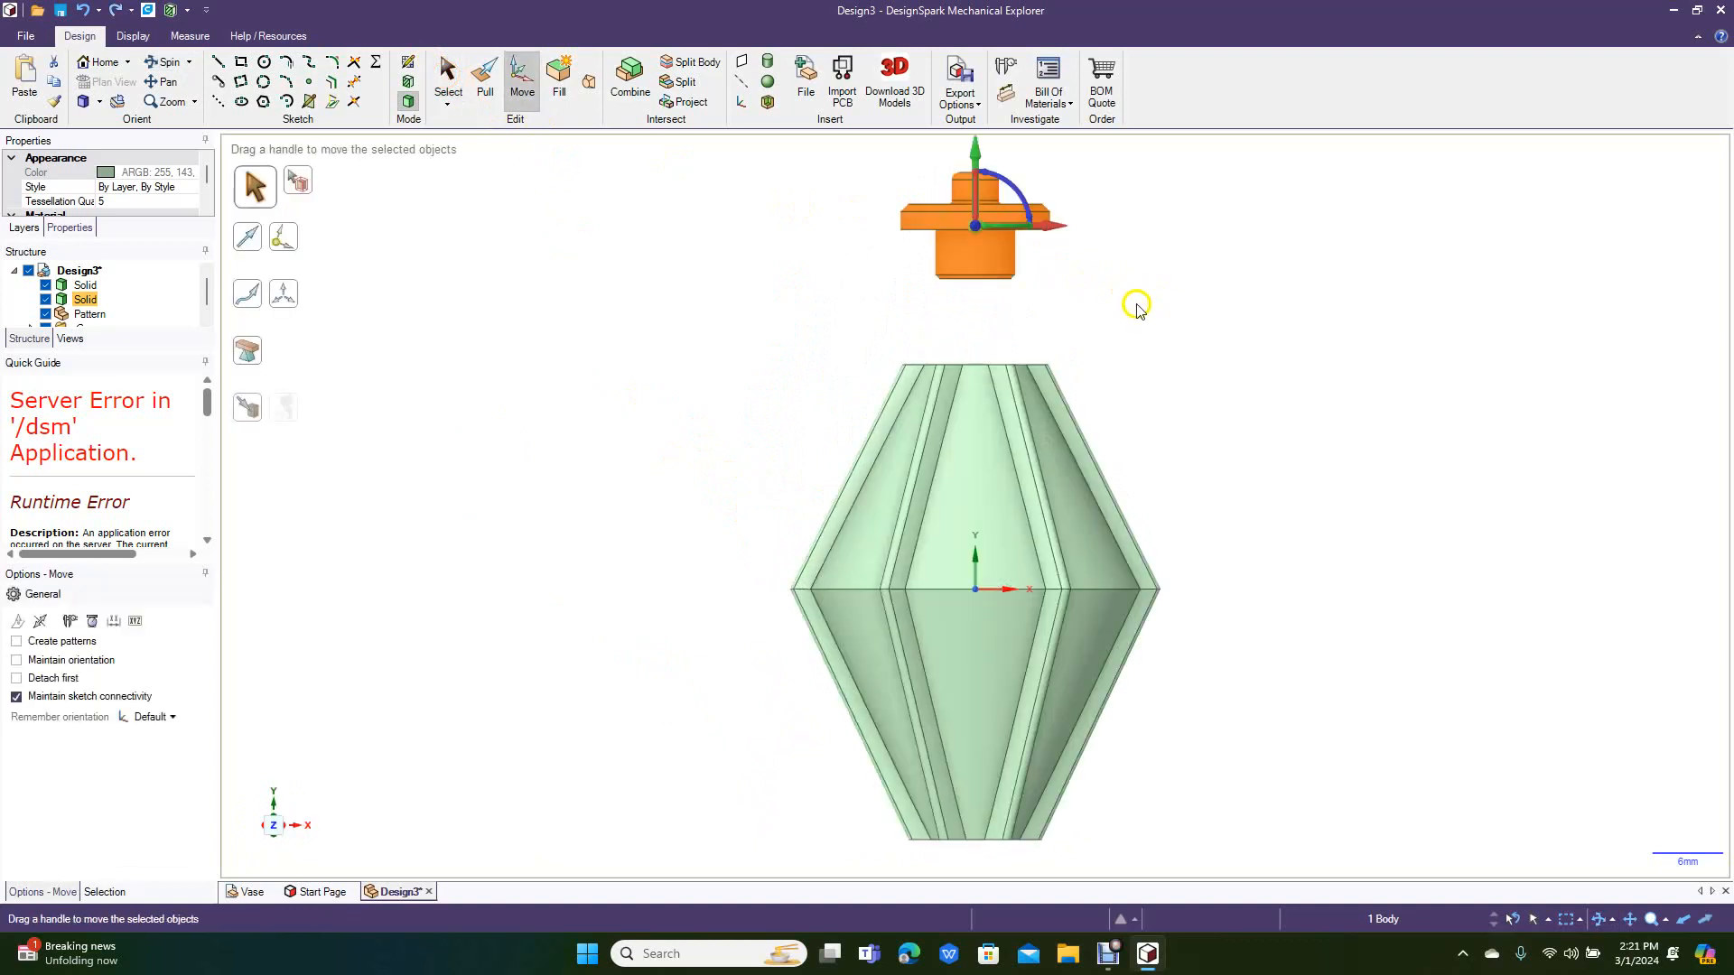
drag(977, 156, 987, 272)
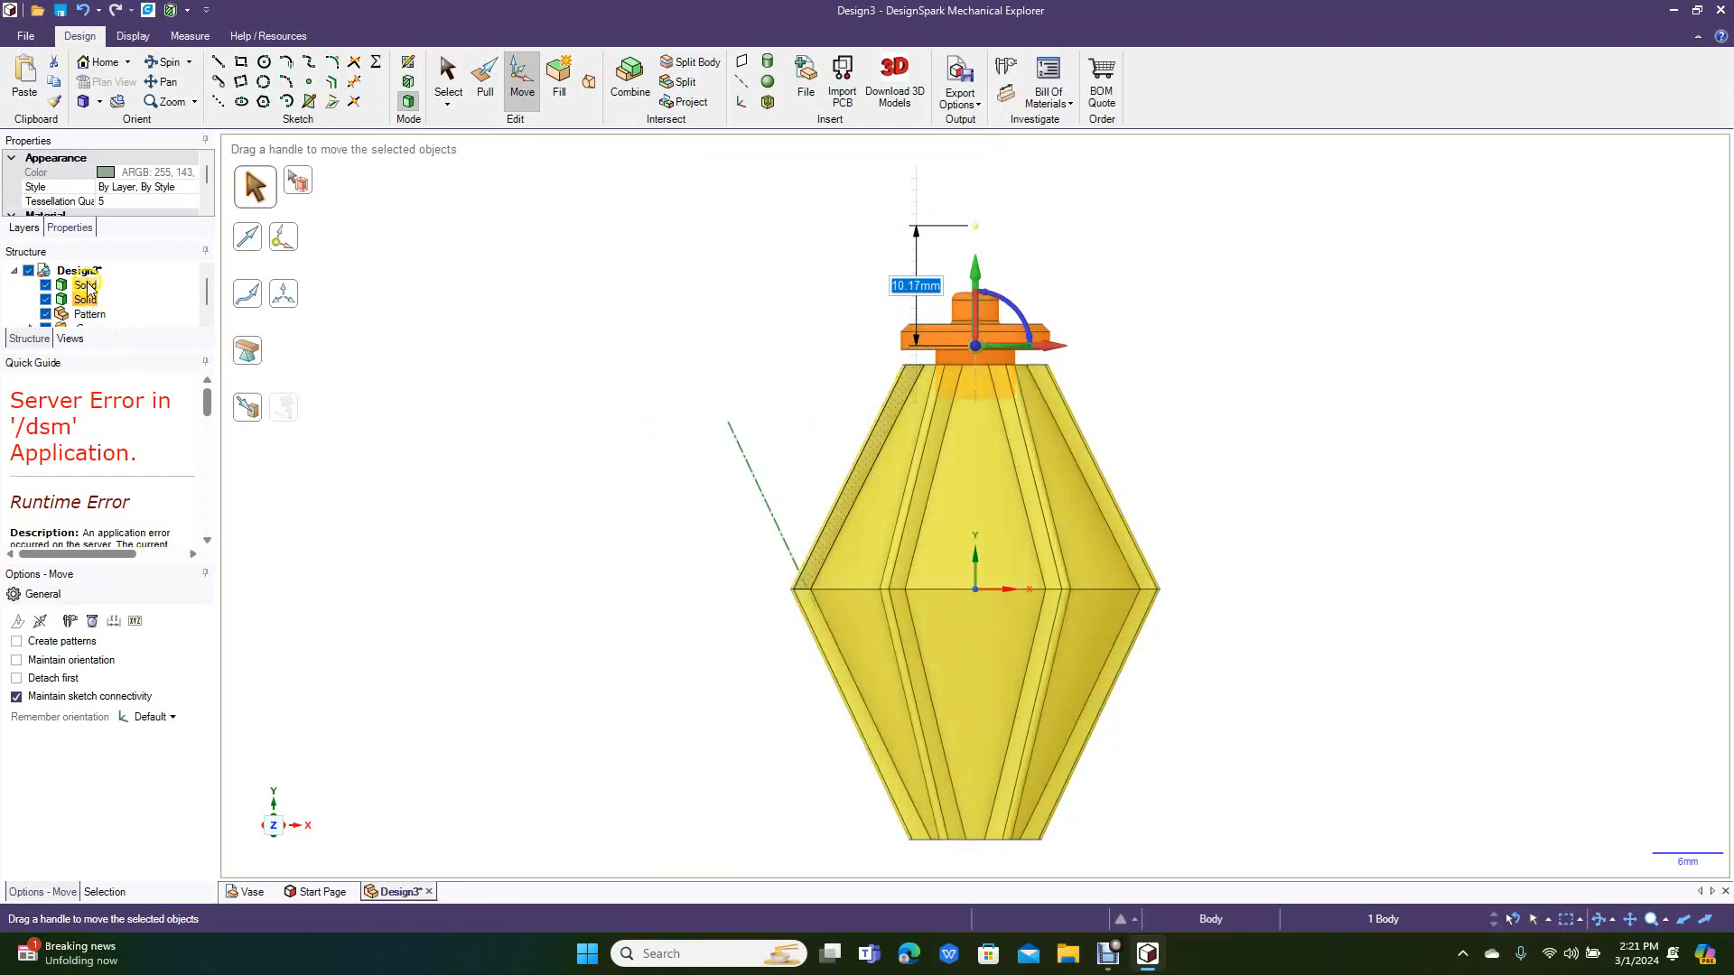
click(686, 408)
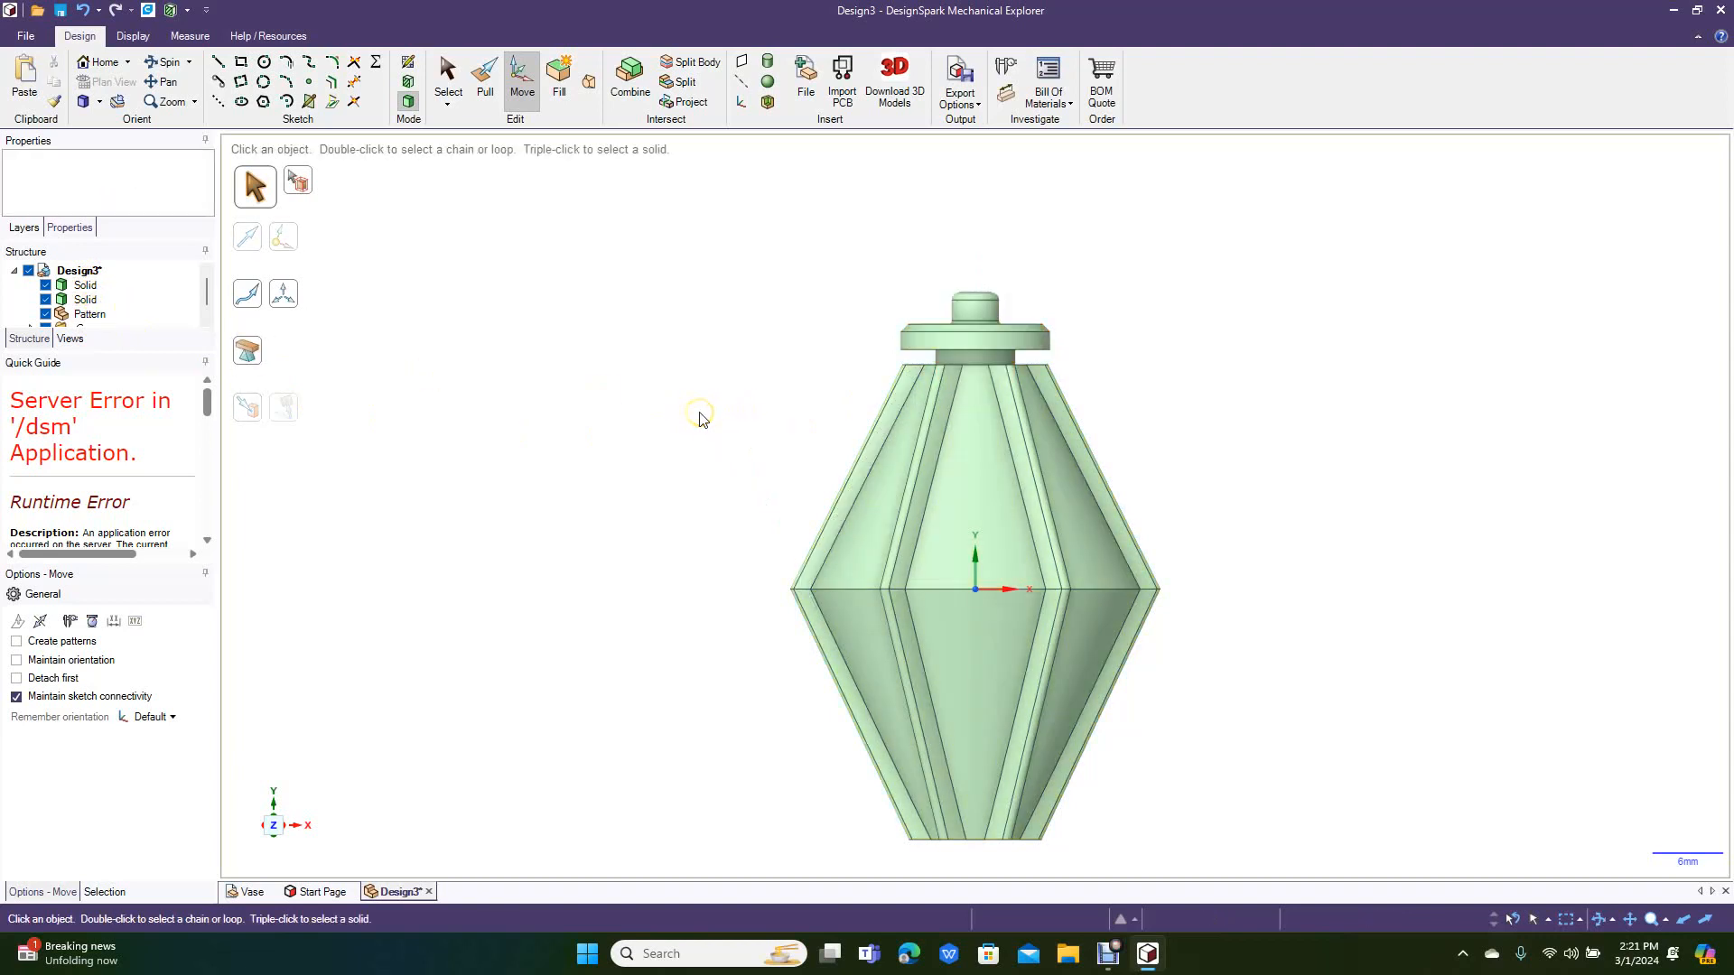
Step: Create a vertical plane through the vase's centre, perpendicular to the X axis
click(171, 62)
drag(600, 368, 567, 419)
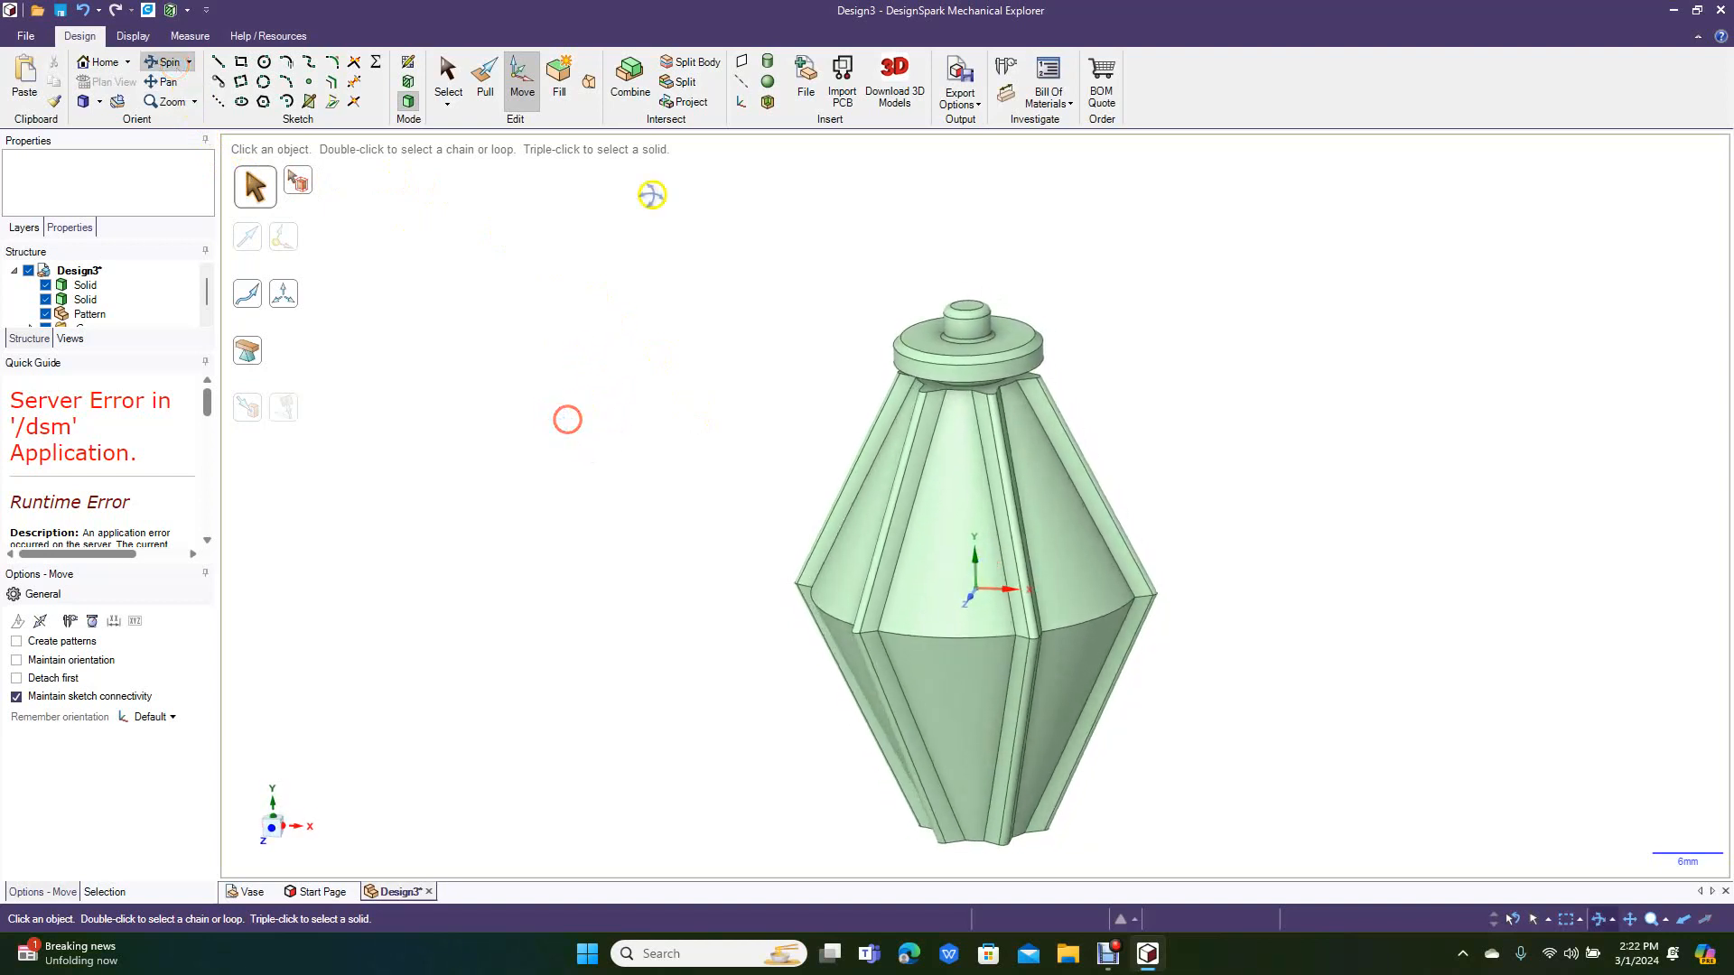
click(744, 64)
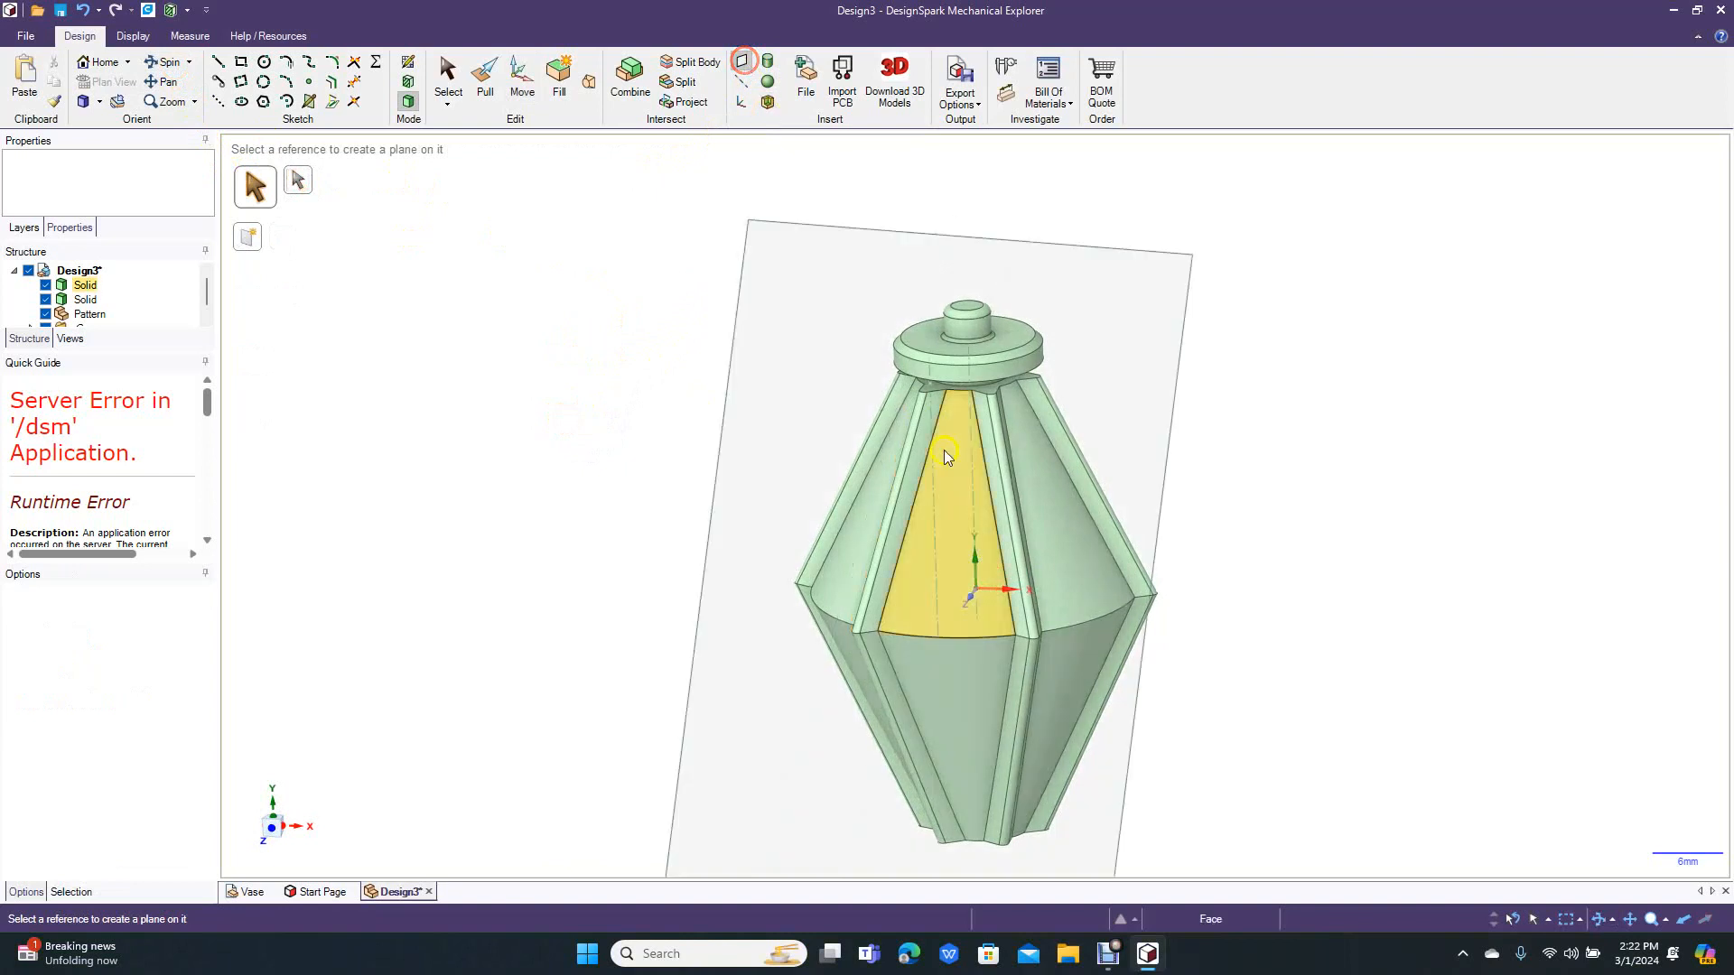
click(992, 591)
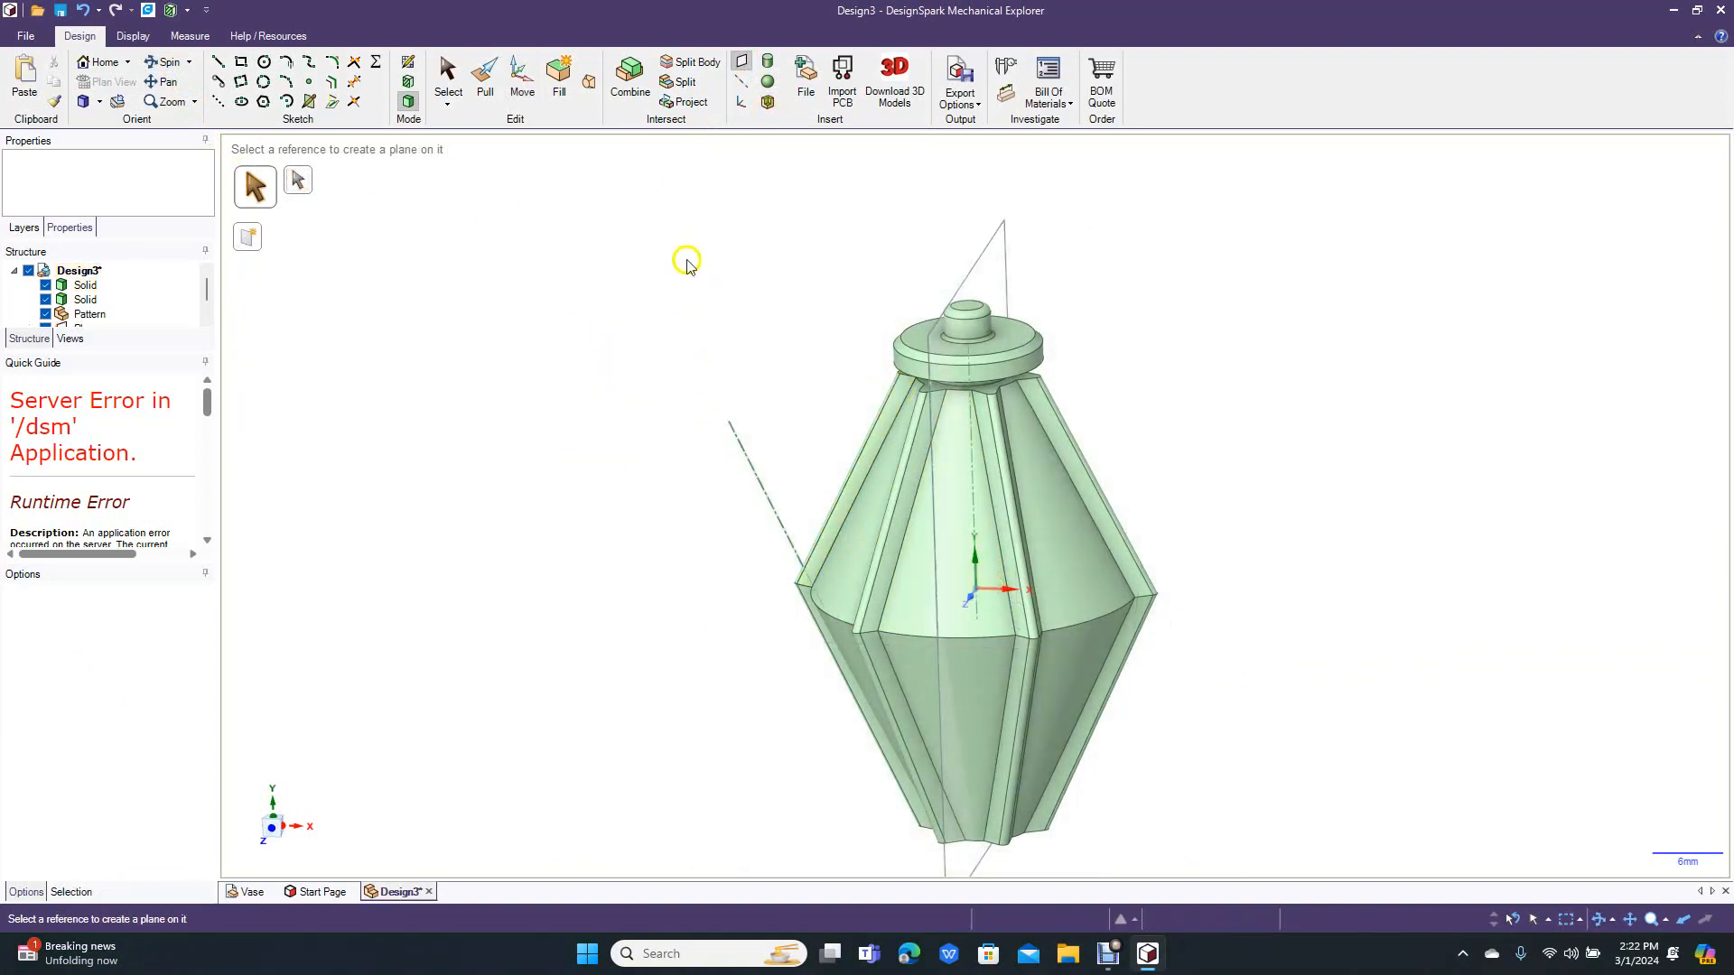
Step: Examine the vase and stopper in cross-section on the vertical centre plane, then return to the 3D view
click(448, 74)
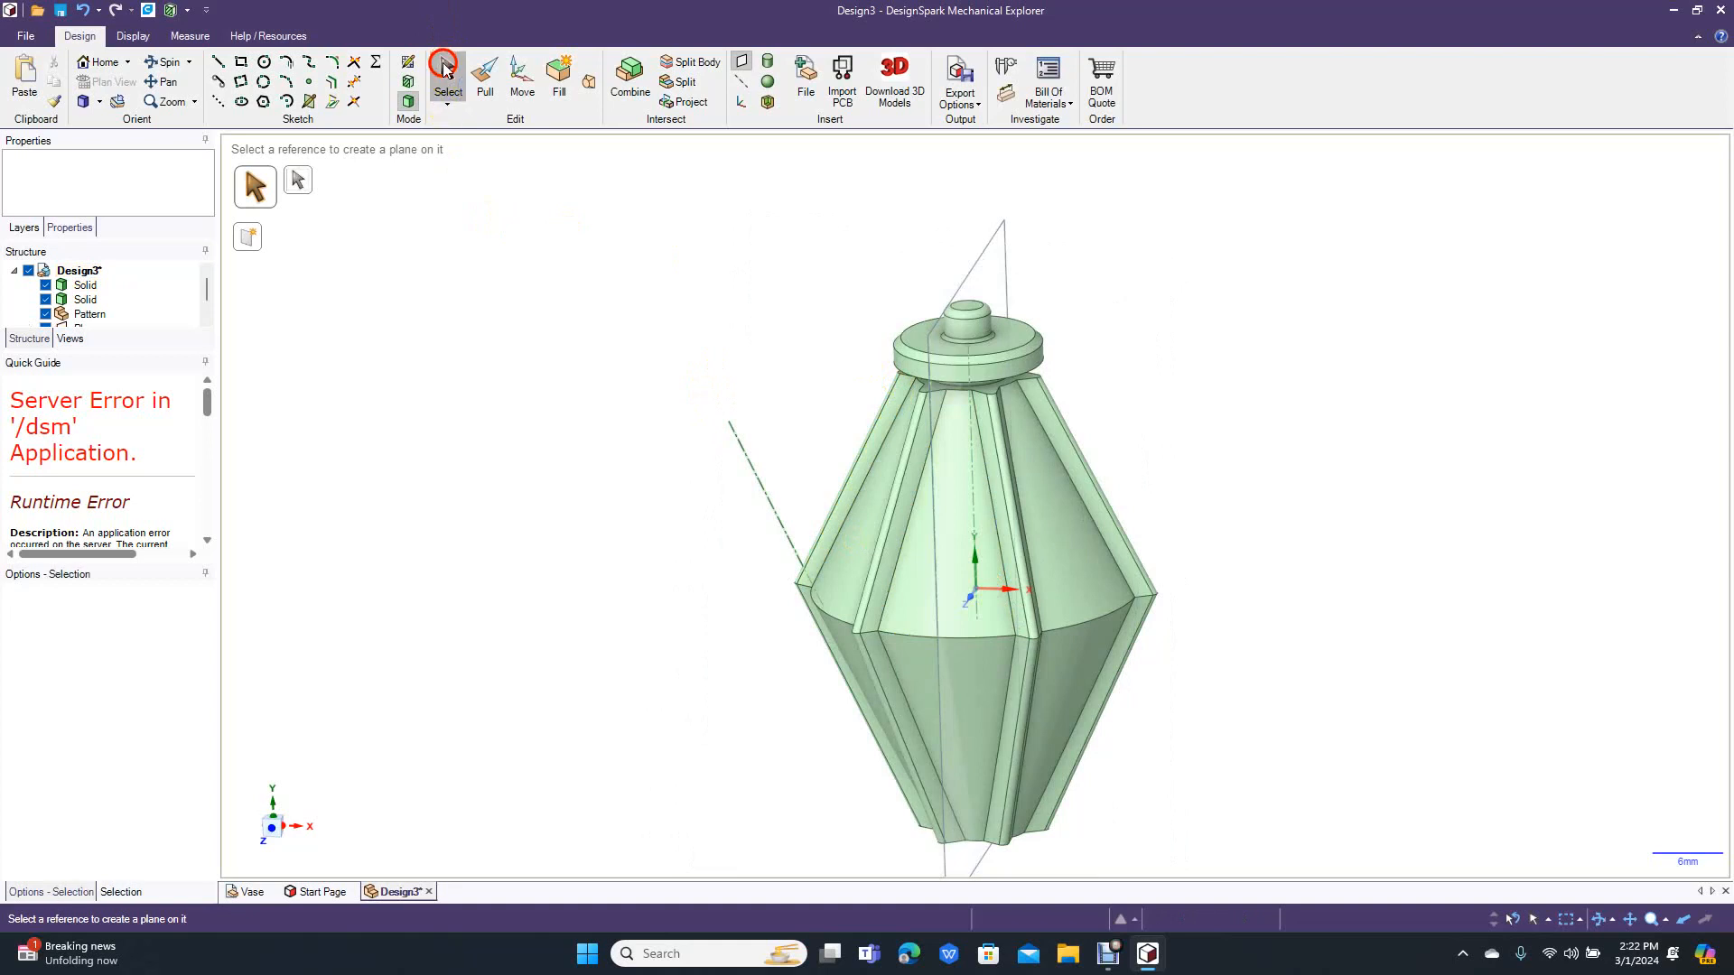
click(960, 301)
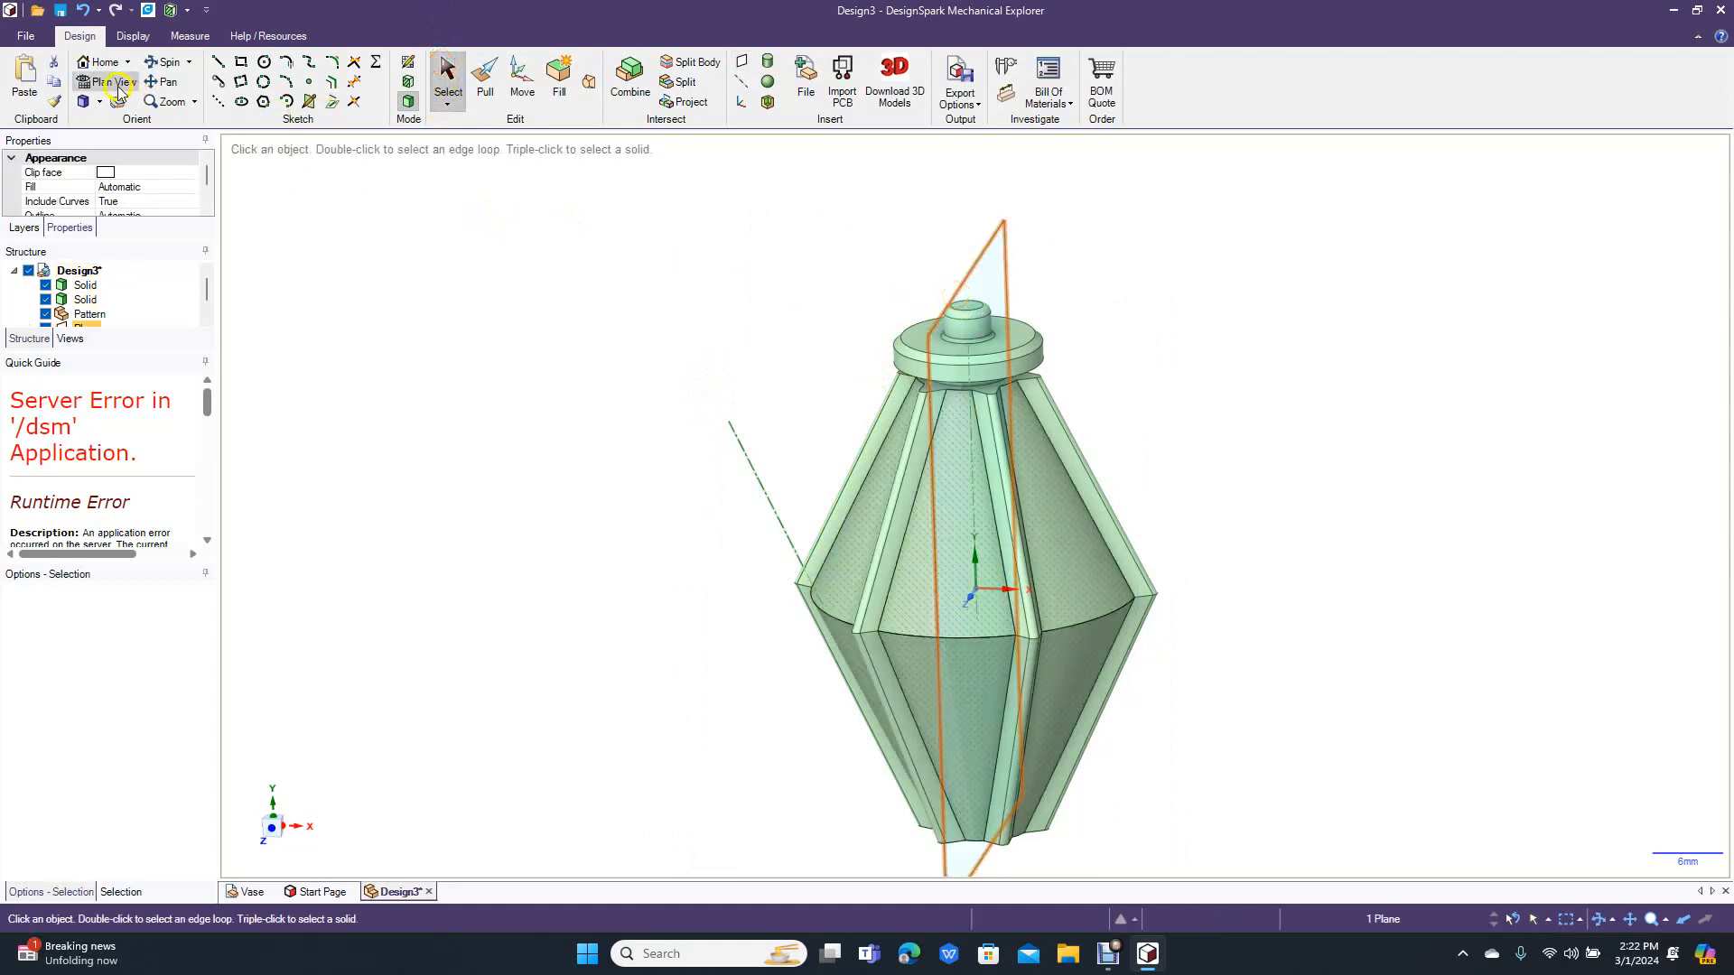
click(108, 83)
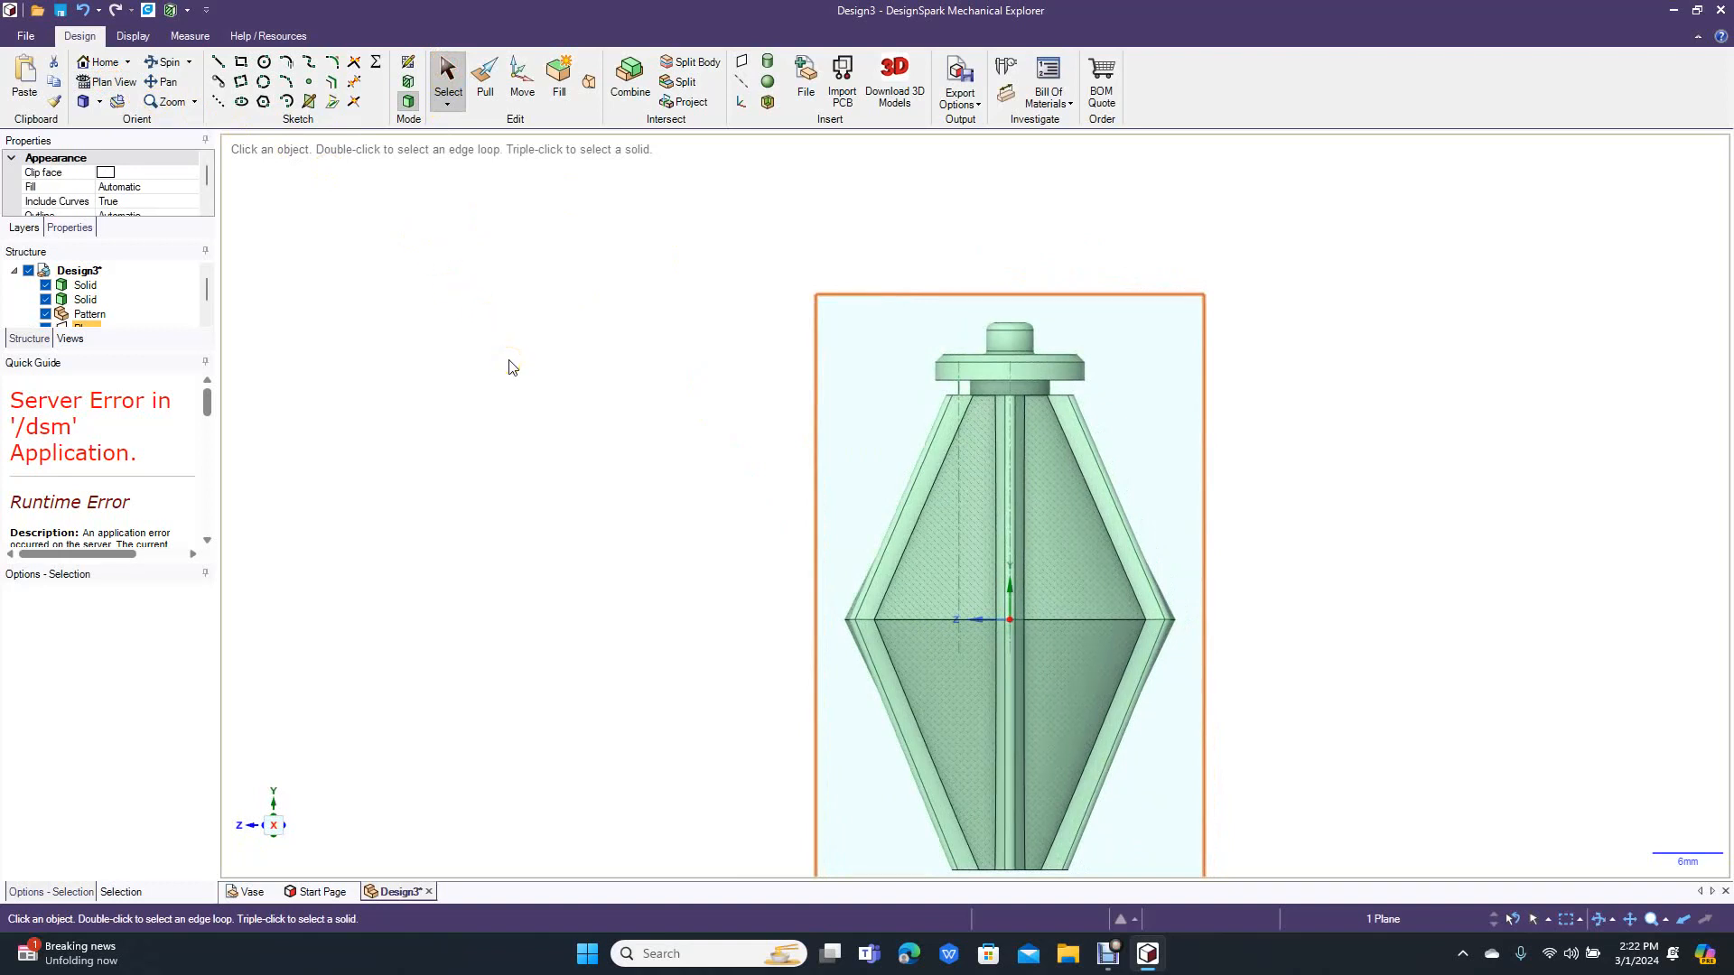
key(k)
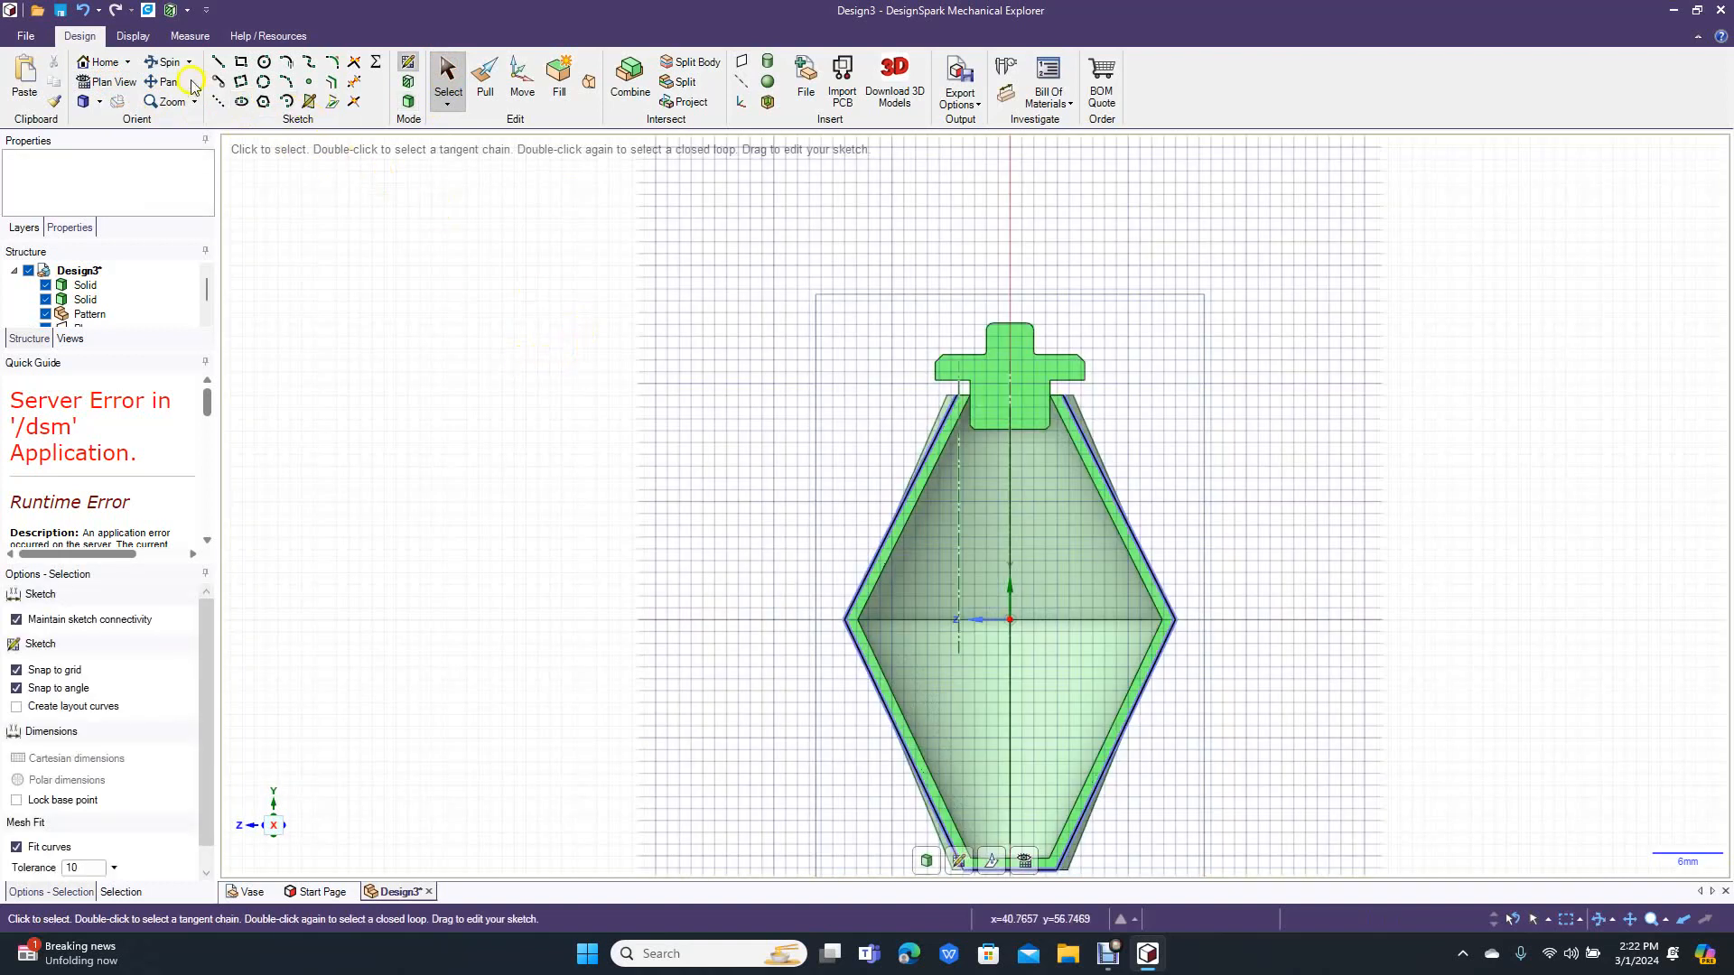
click(163, 69)
mouse_move(844, 391)
mouse_down()
mouse_move(791, 341)
mouse_move(913, 380)
mouse_move(875, 325)
mouse_move(864, 379)
mouse_move(809, 417)
mouse_move(812, 325)
mouse_move(987, 344)
mouse_move(816, 484)
mouse_move(701, 513)
mouse_move(813, 387)
mouse_move(832, 315)
mouse_move(821, 274)
mouse_move(975, 310)
mouse_up()
mouse_move(1057, 388)
mouse_down()
mouse_move(1287, 382)
mouse_move(948, 371)
mouse_move(894, 503)
mouse_move(1044, 517)
mouse_move(1040, 554)
mouse_move(987, 402)
mouse_move(975, 416)
mouse_move(886, 368)
mouse_move(946, 423)
mouse_up()
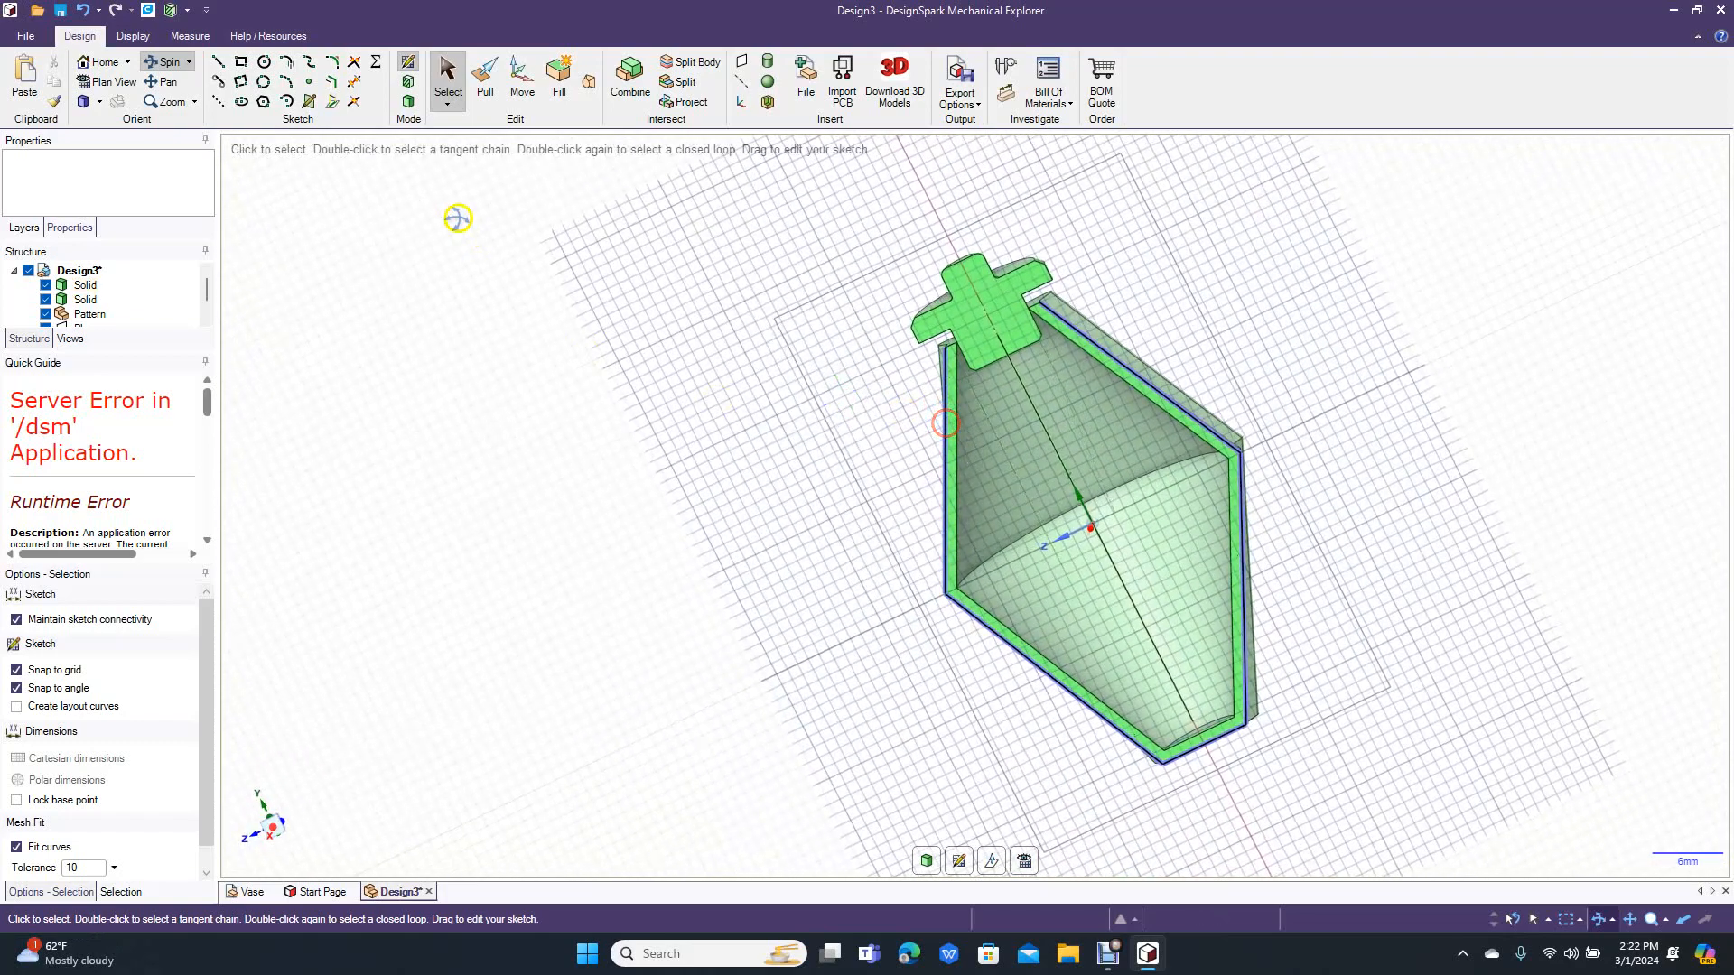
click(408, 102)
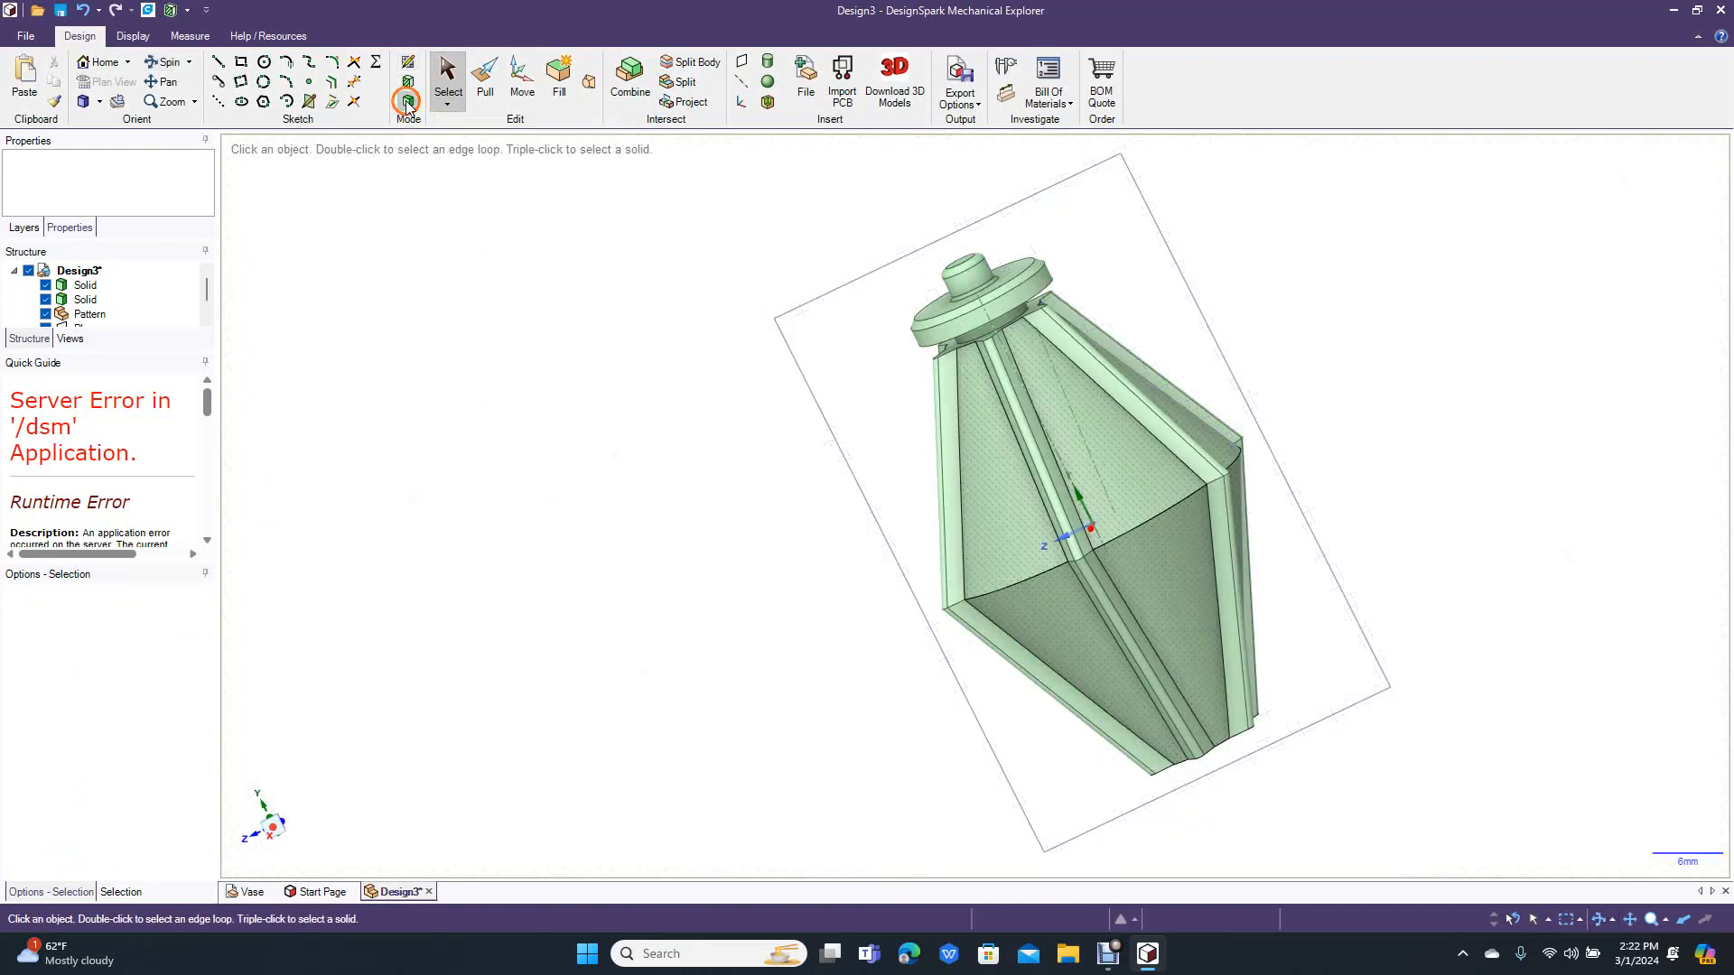
Step: Pull the outer cylindrical face of the stopper's cap outward to enlarge its diameter
click(98, 102)
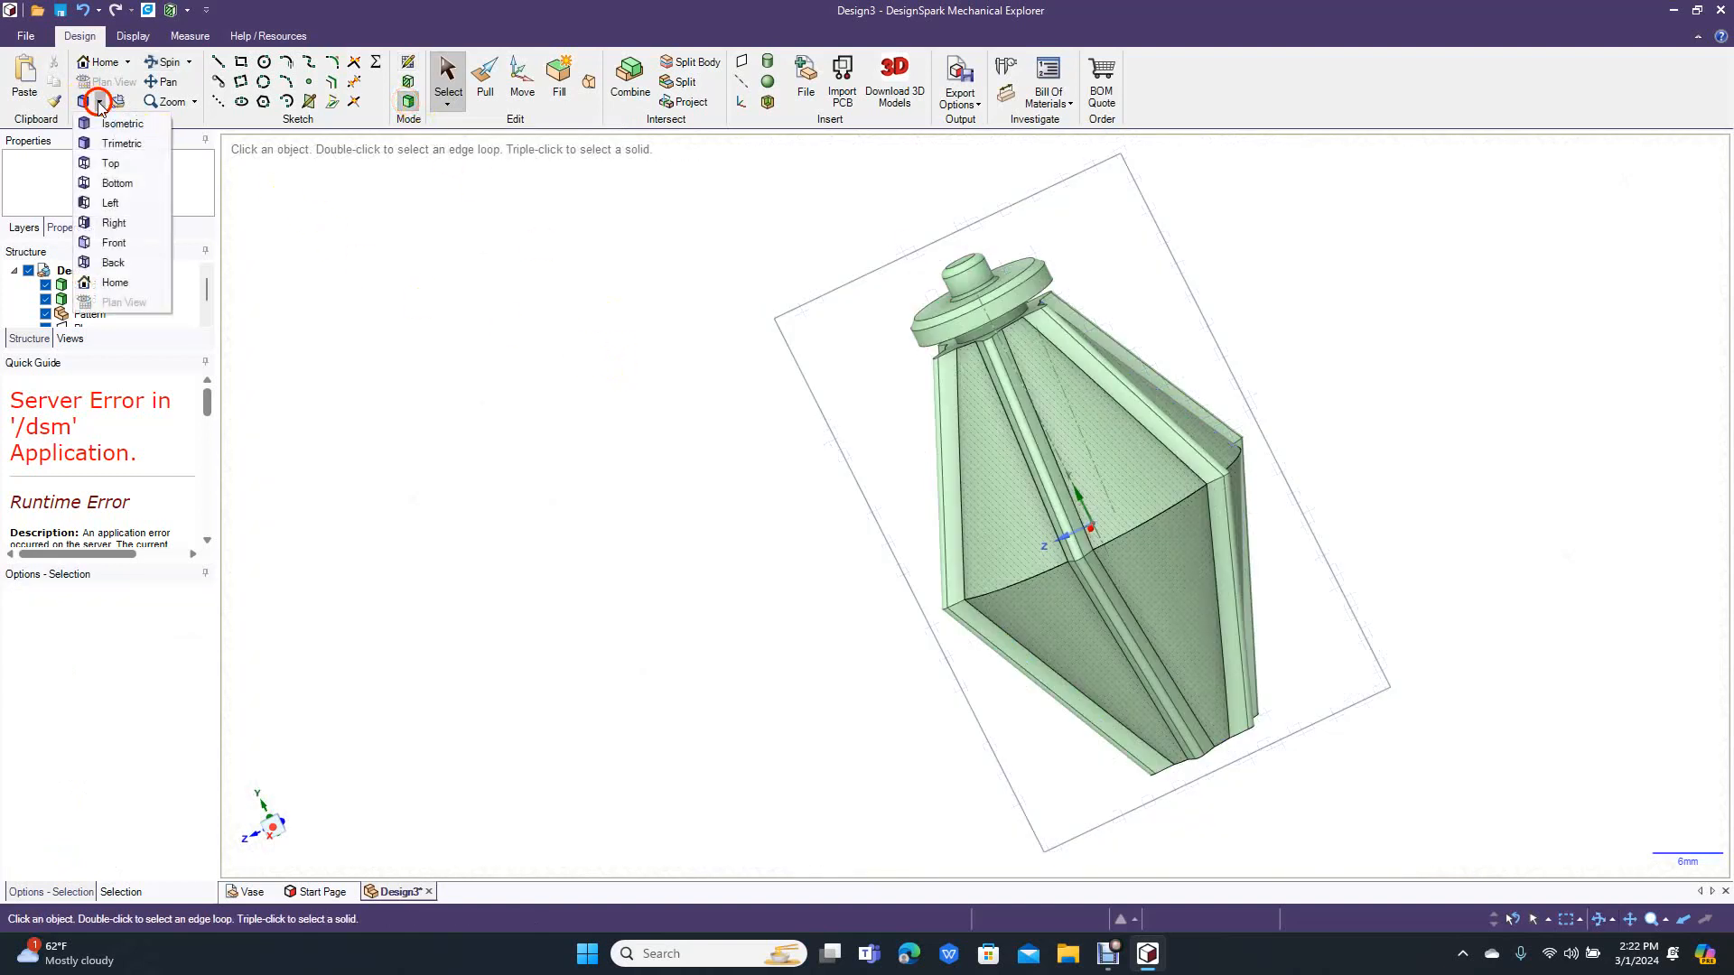
click(118, 163)
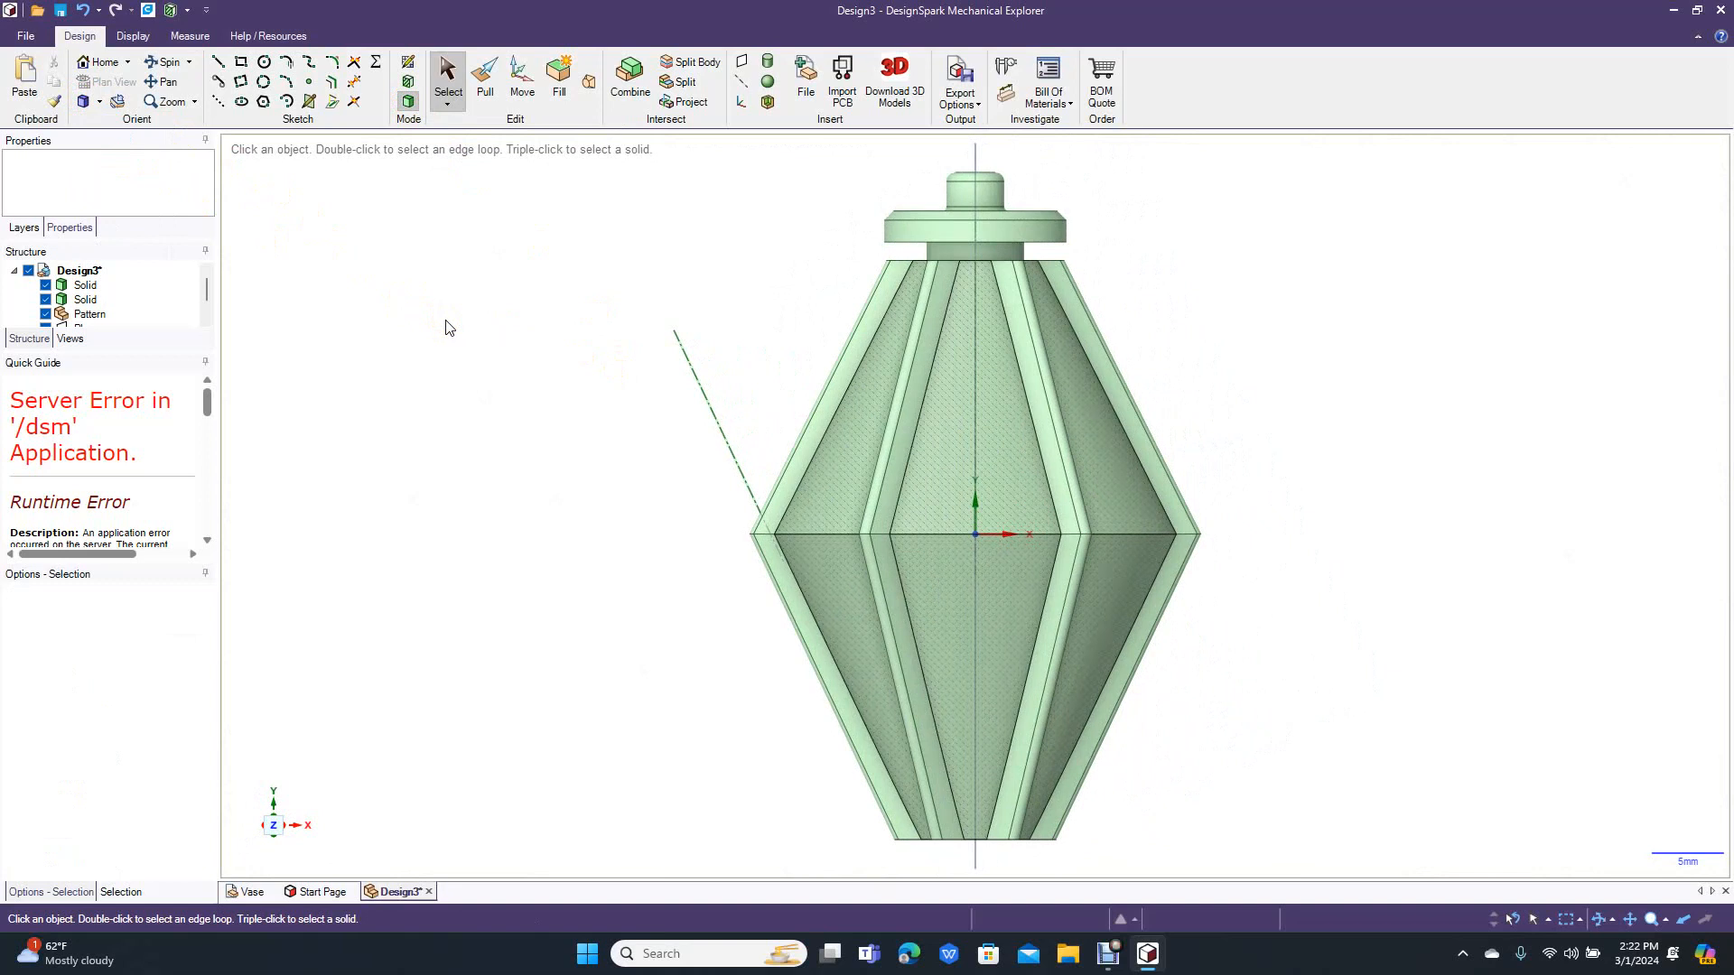
click(485, 79)
click(1061, 239)
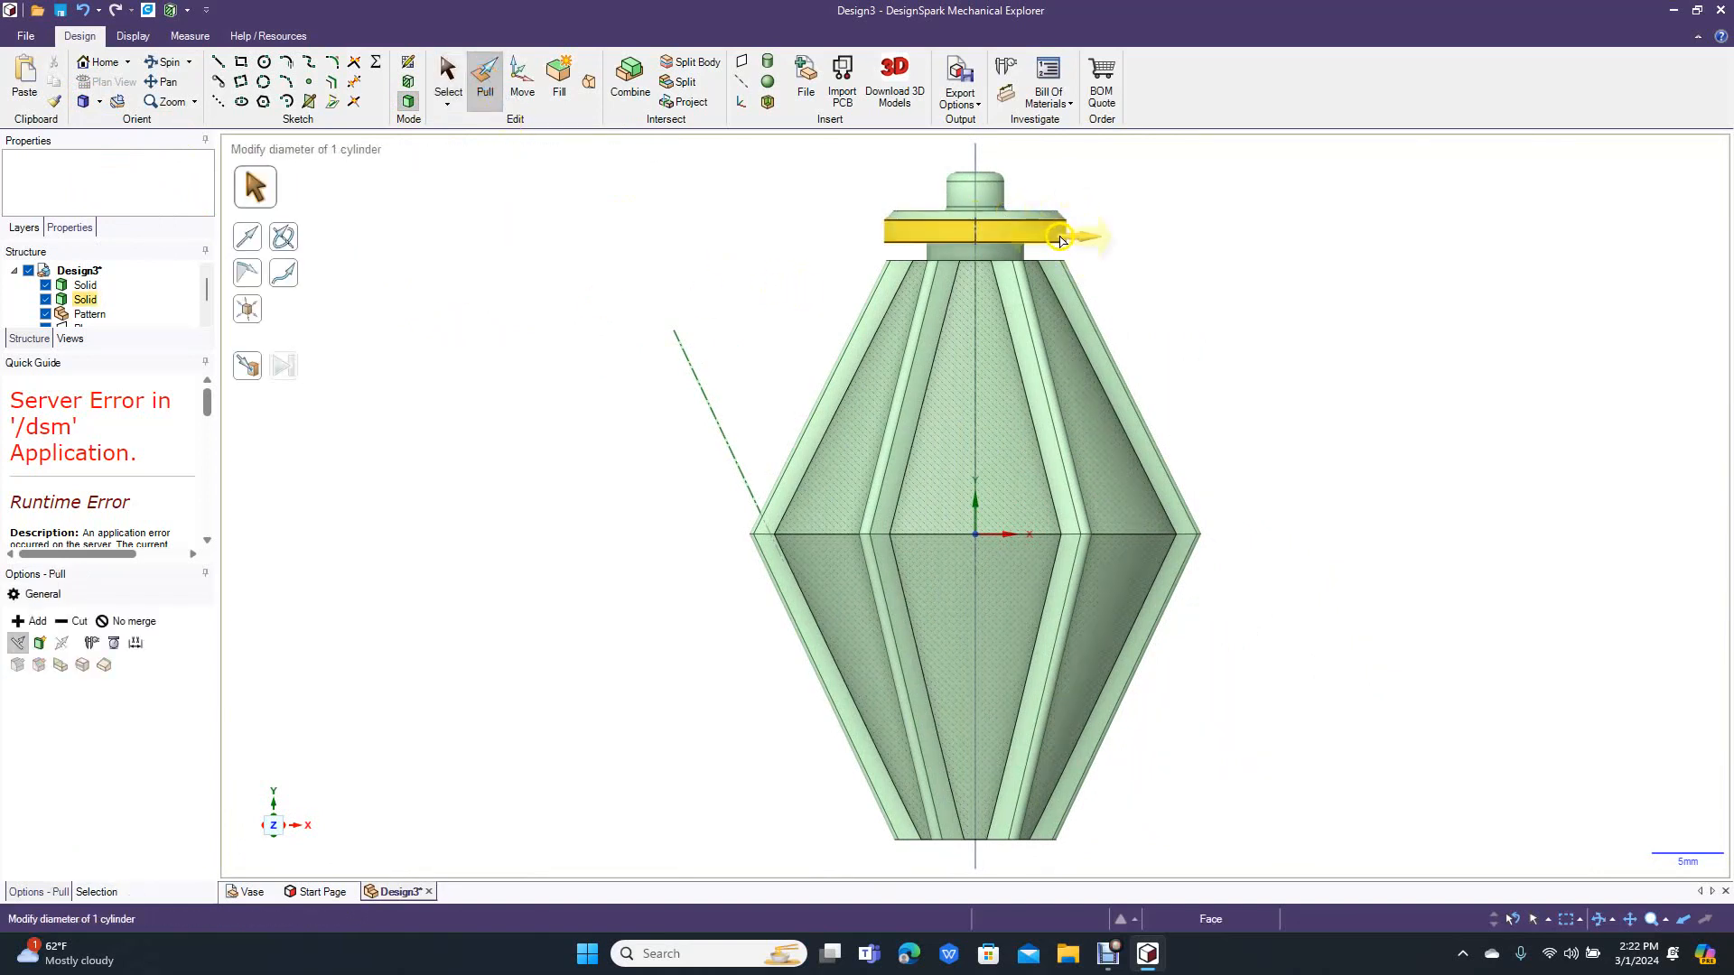
drag(1061, 239, 1117, 246)
click(578, 263)
Step: Delete the vertical plane through the vase's centre
click(166, 62)
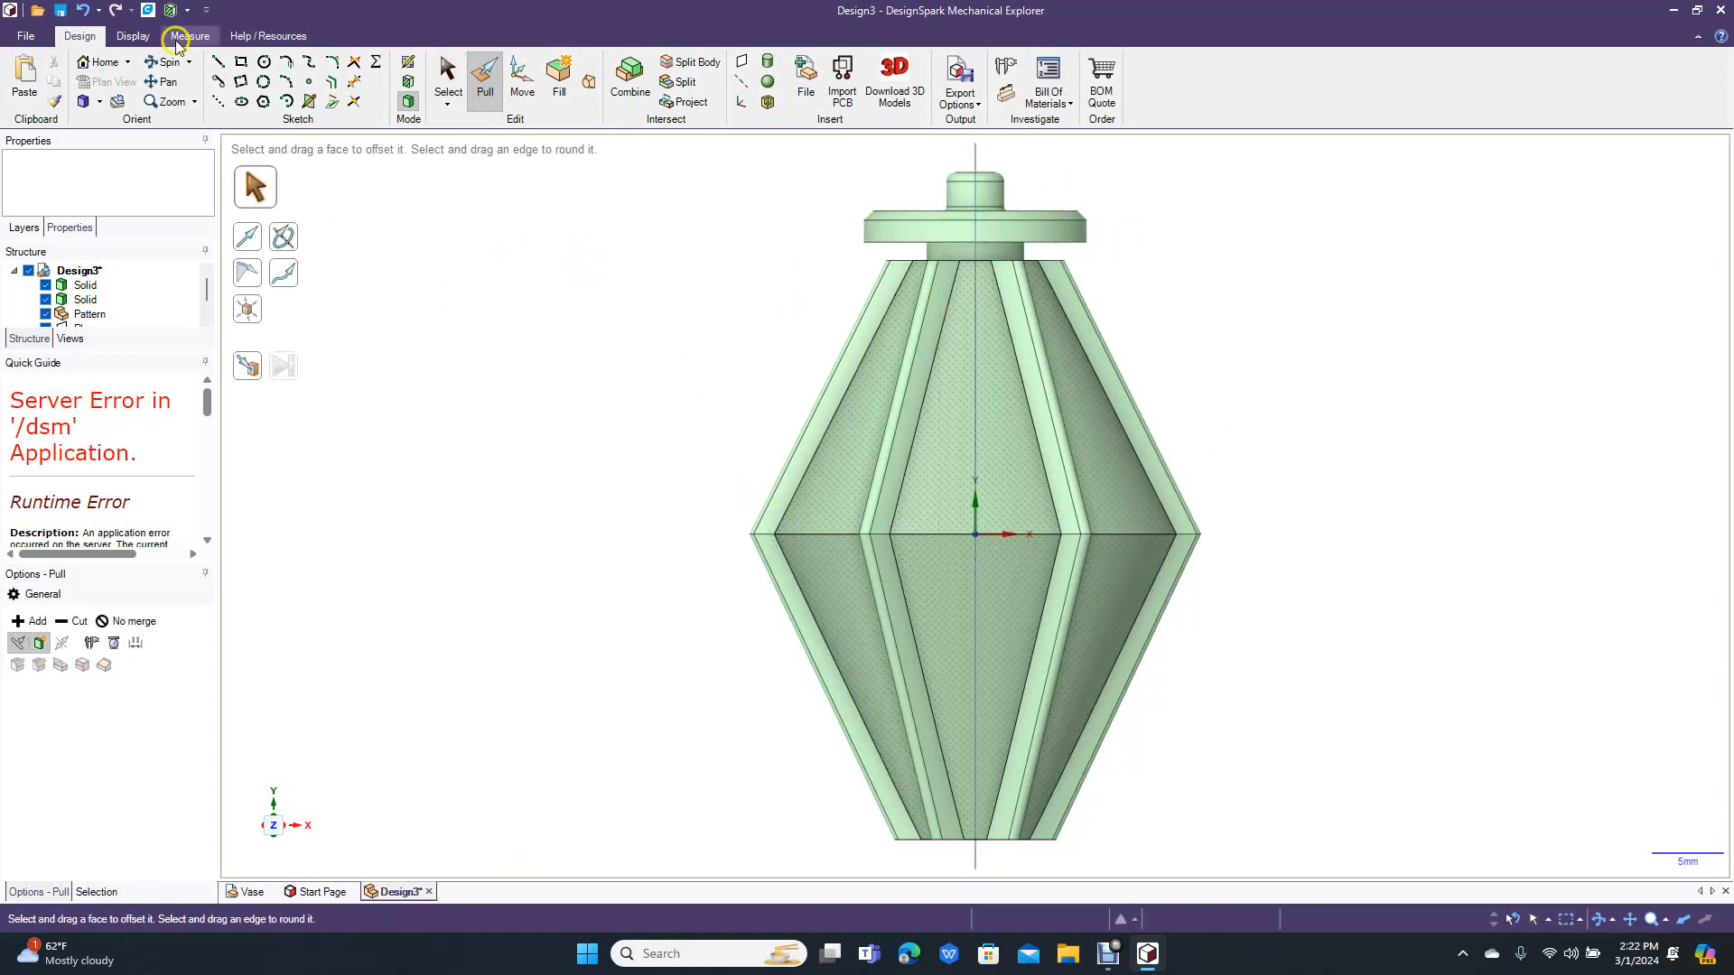
drag(512, 301, 539, 327)
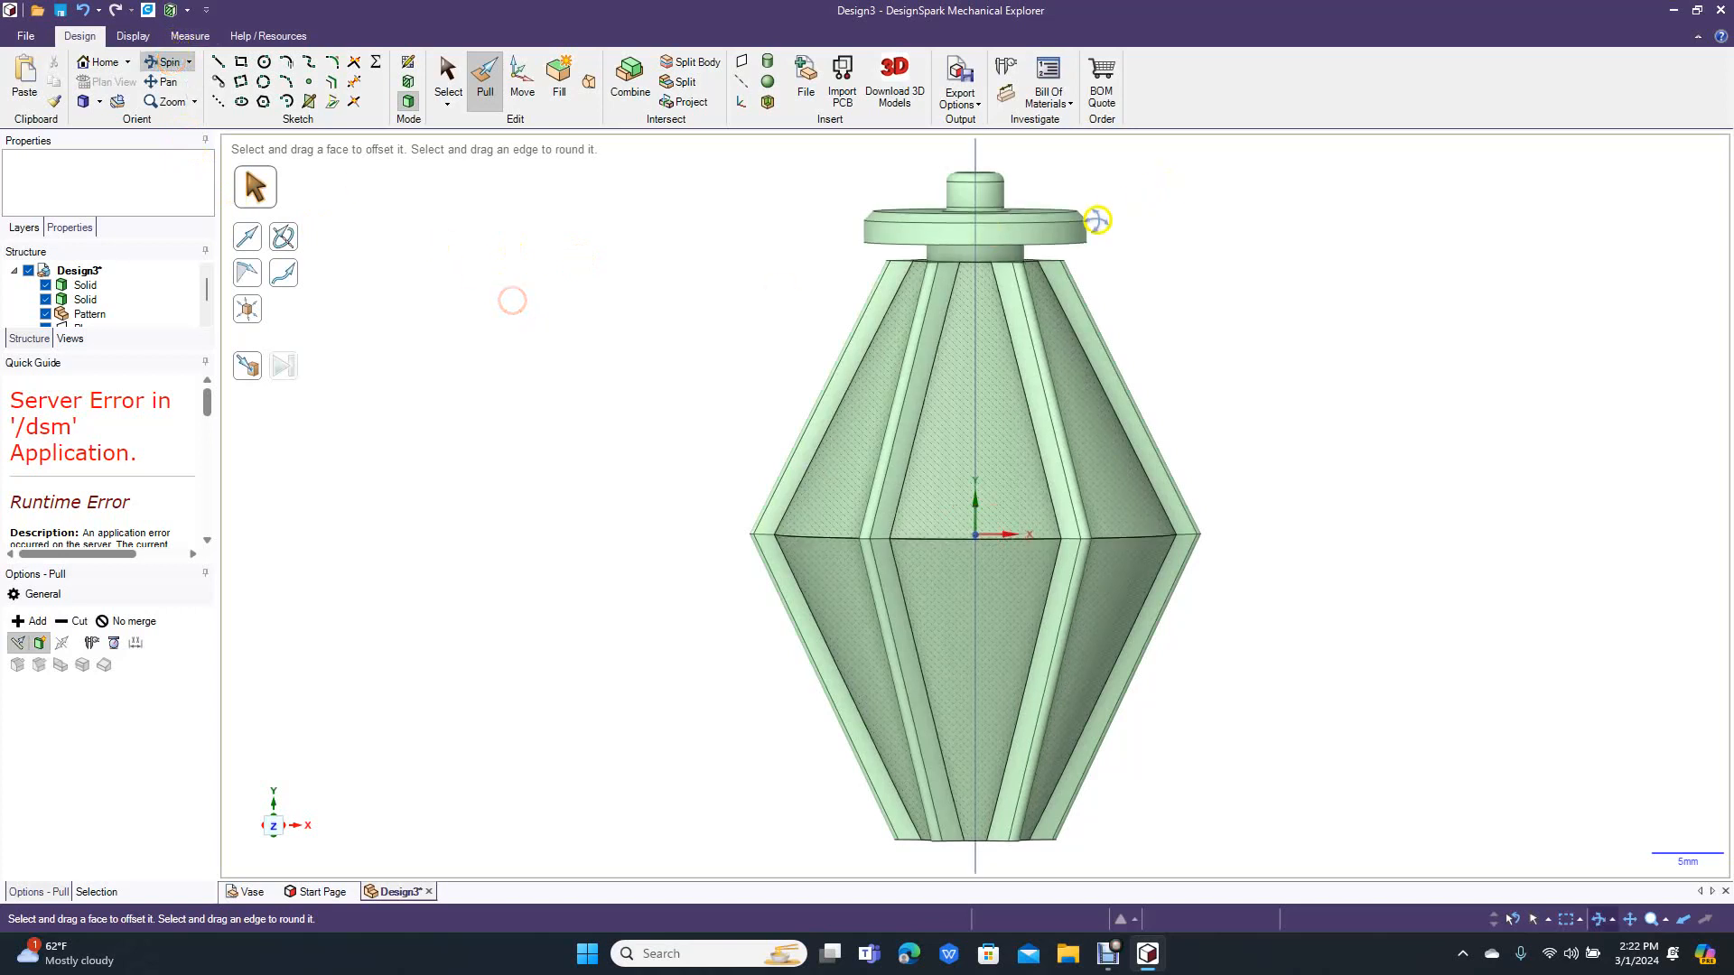
click(1007, 253)
click(255, 133)
click(168, 61)
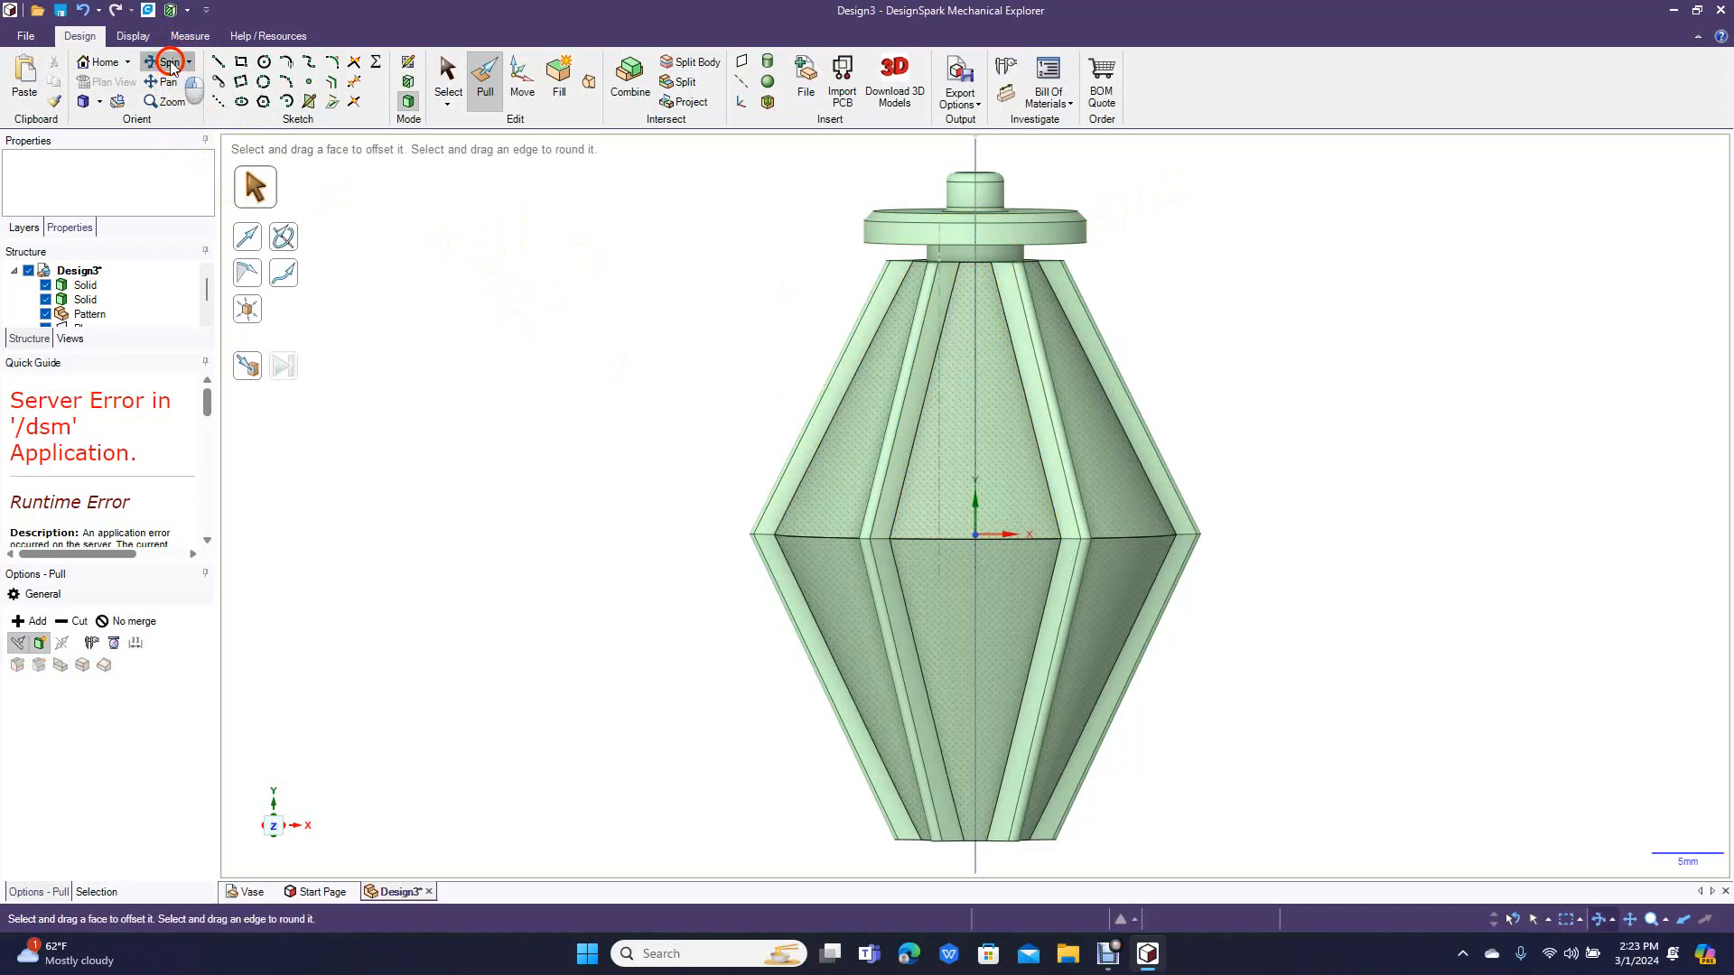
click(168, 63)
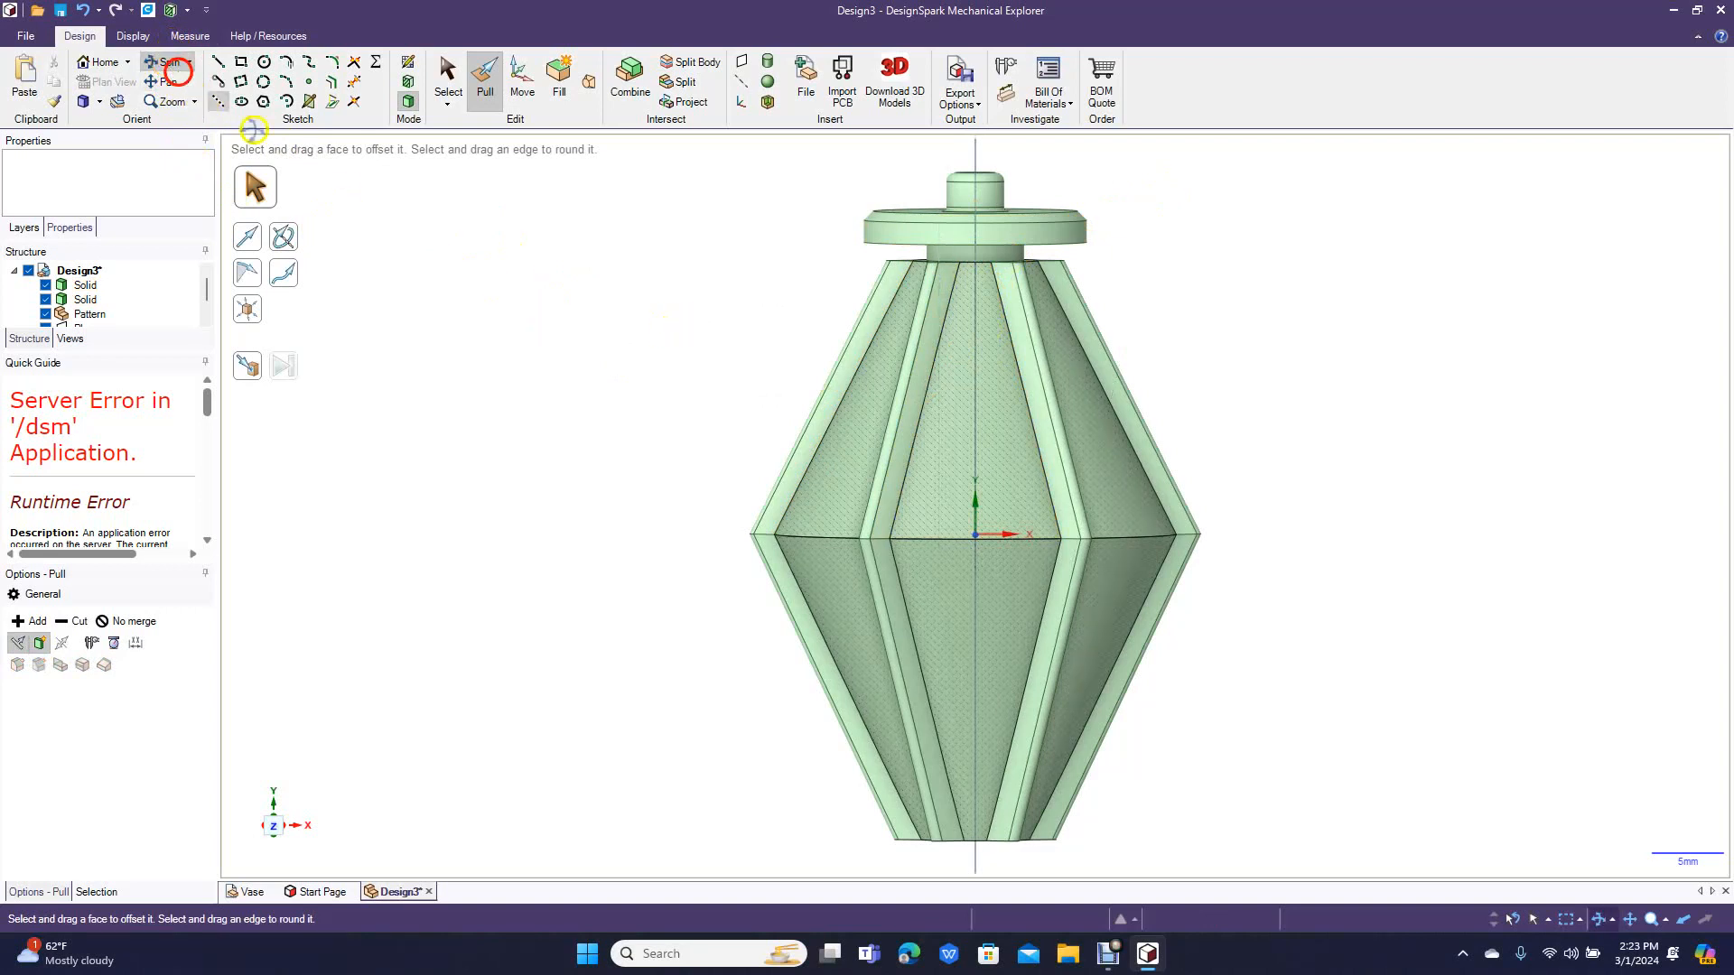
drag(542, 311, 523, 342)
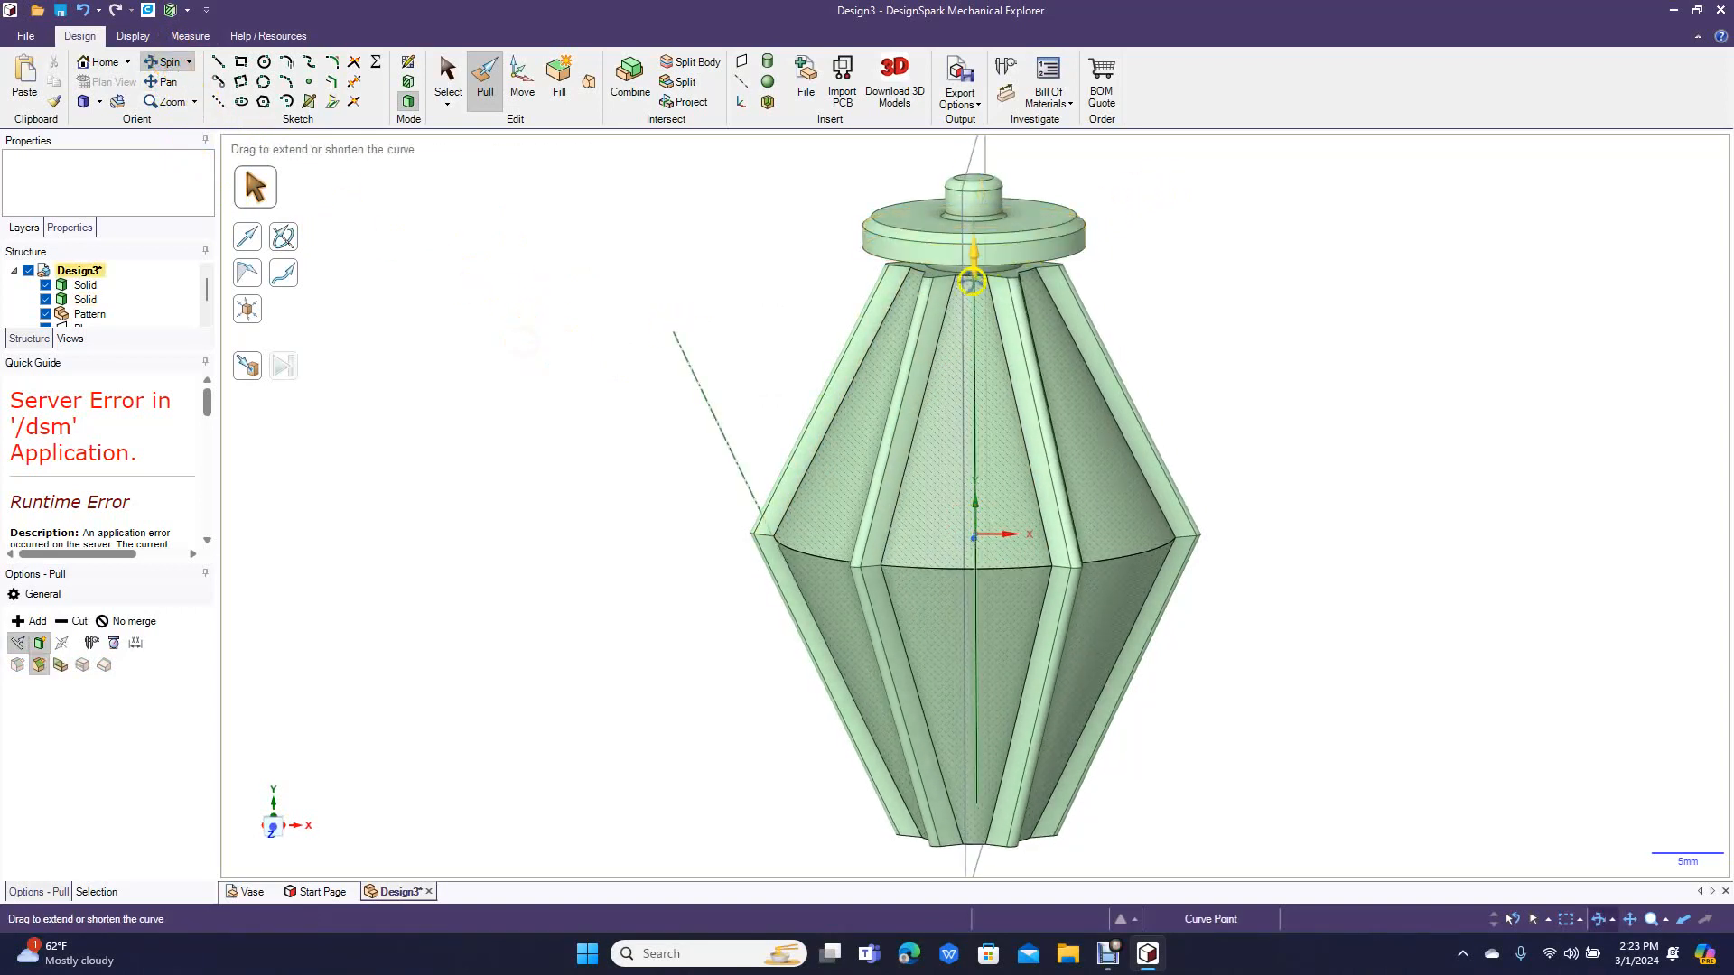
drag(749, 296, 675, 271)
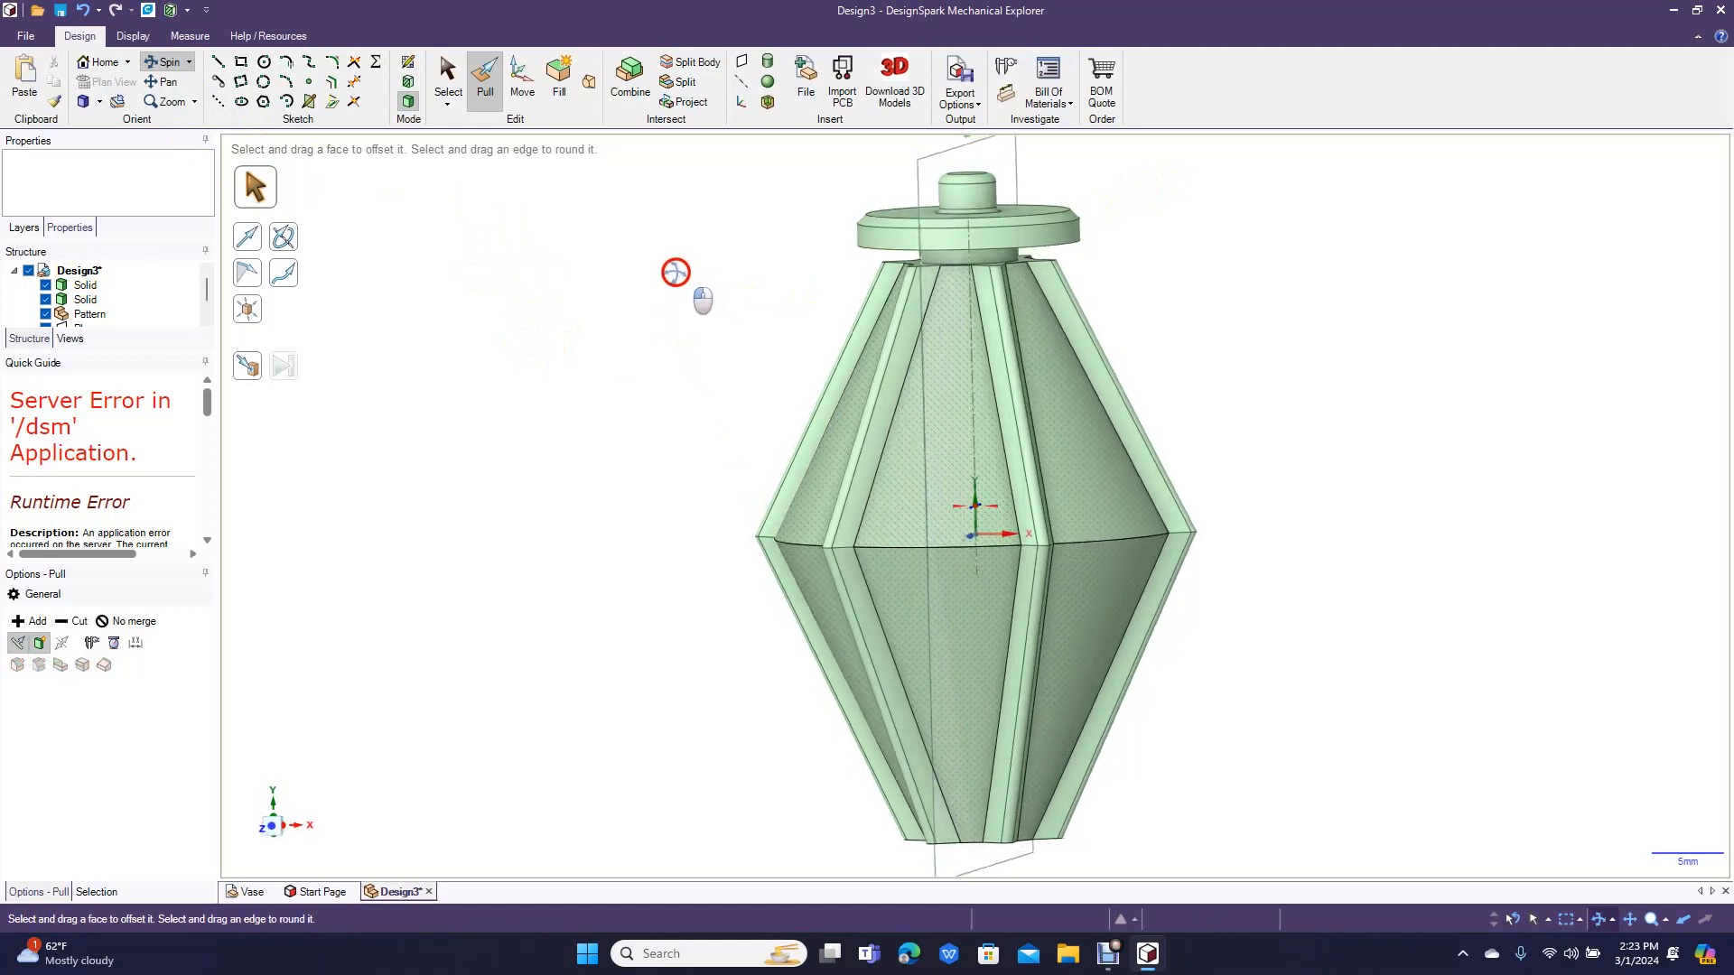
scroll(682, 285, up, 5)
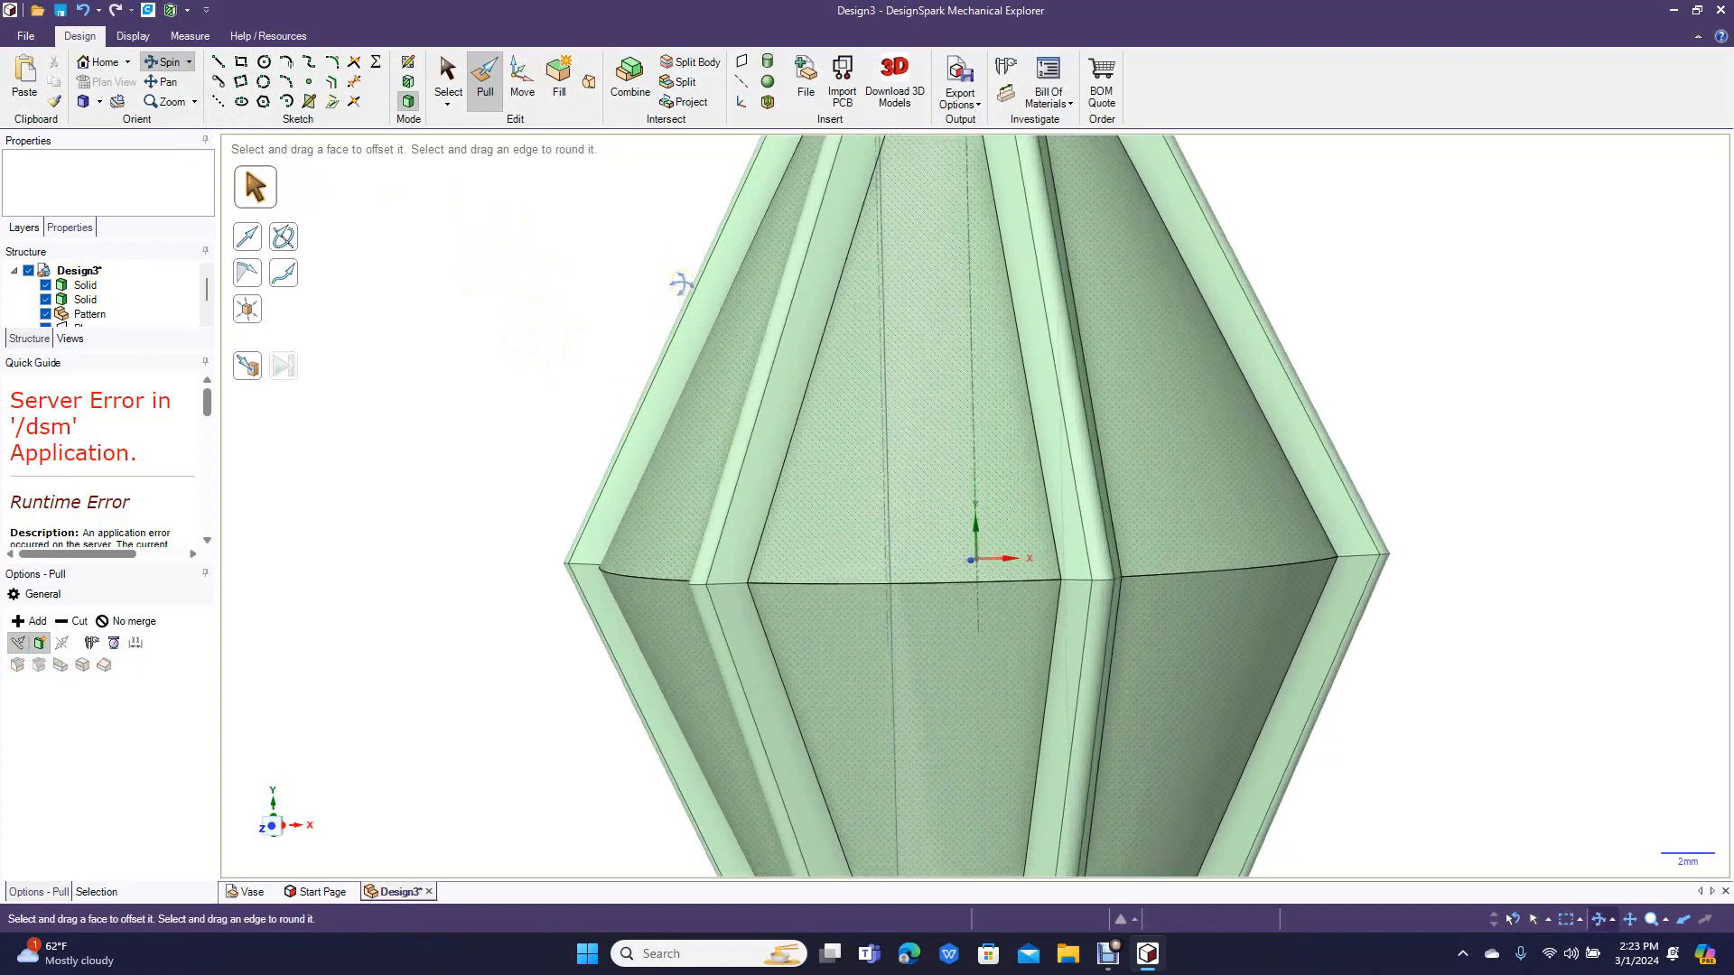
click(168, 81)
drag(368, 271, 360, 573)
click(448, 77)
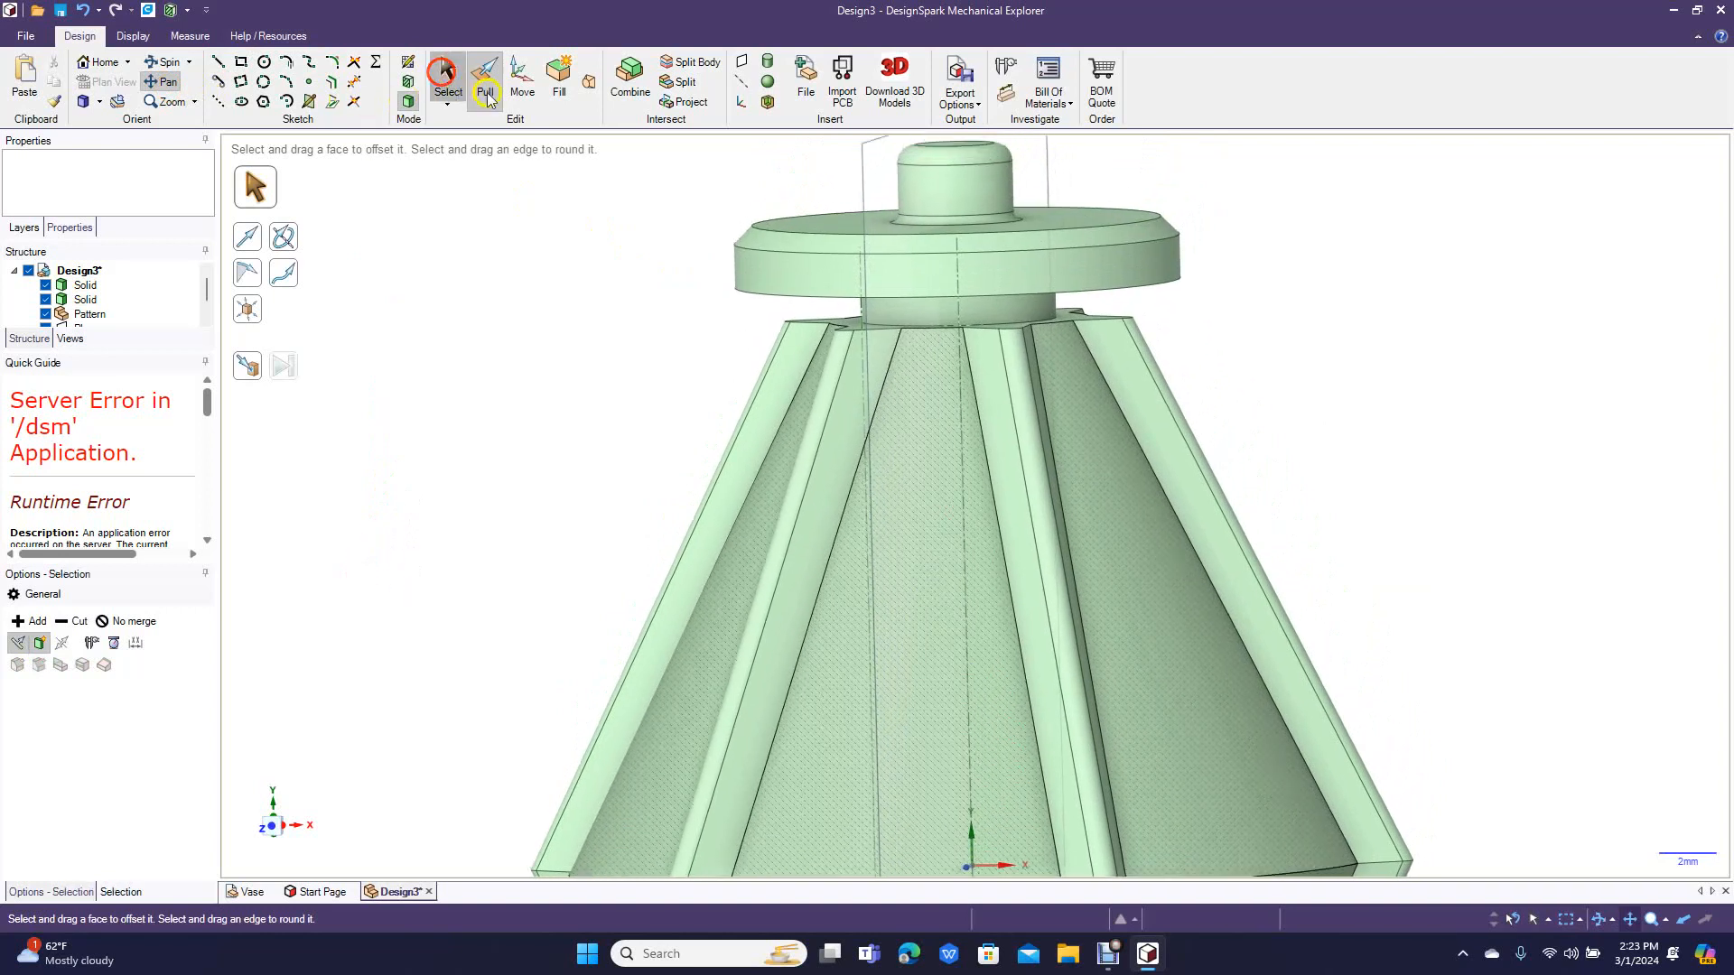
click(862, 187)
key(Delete)
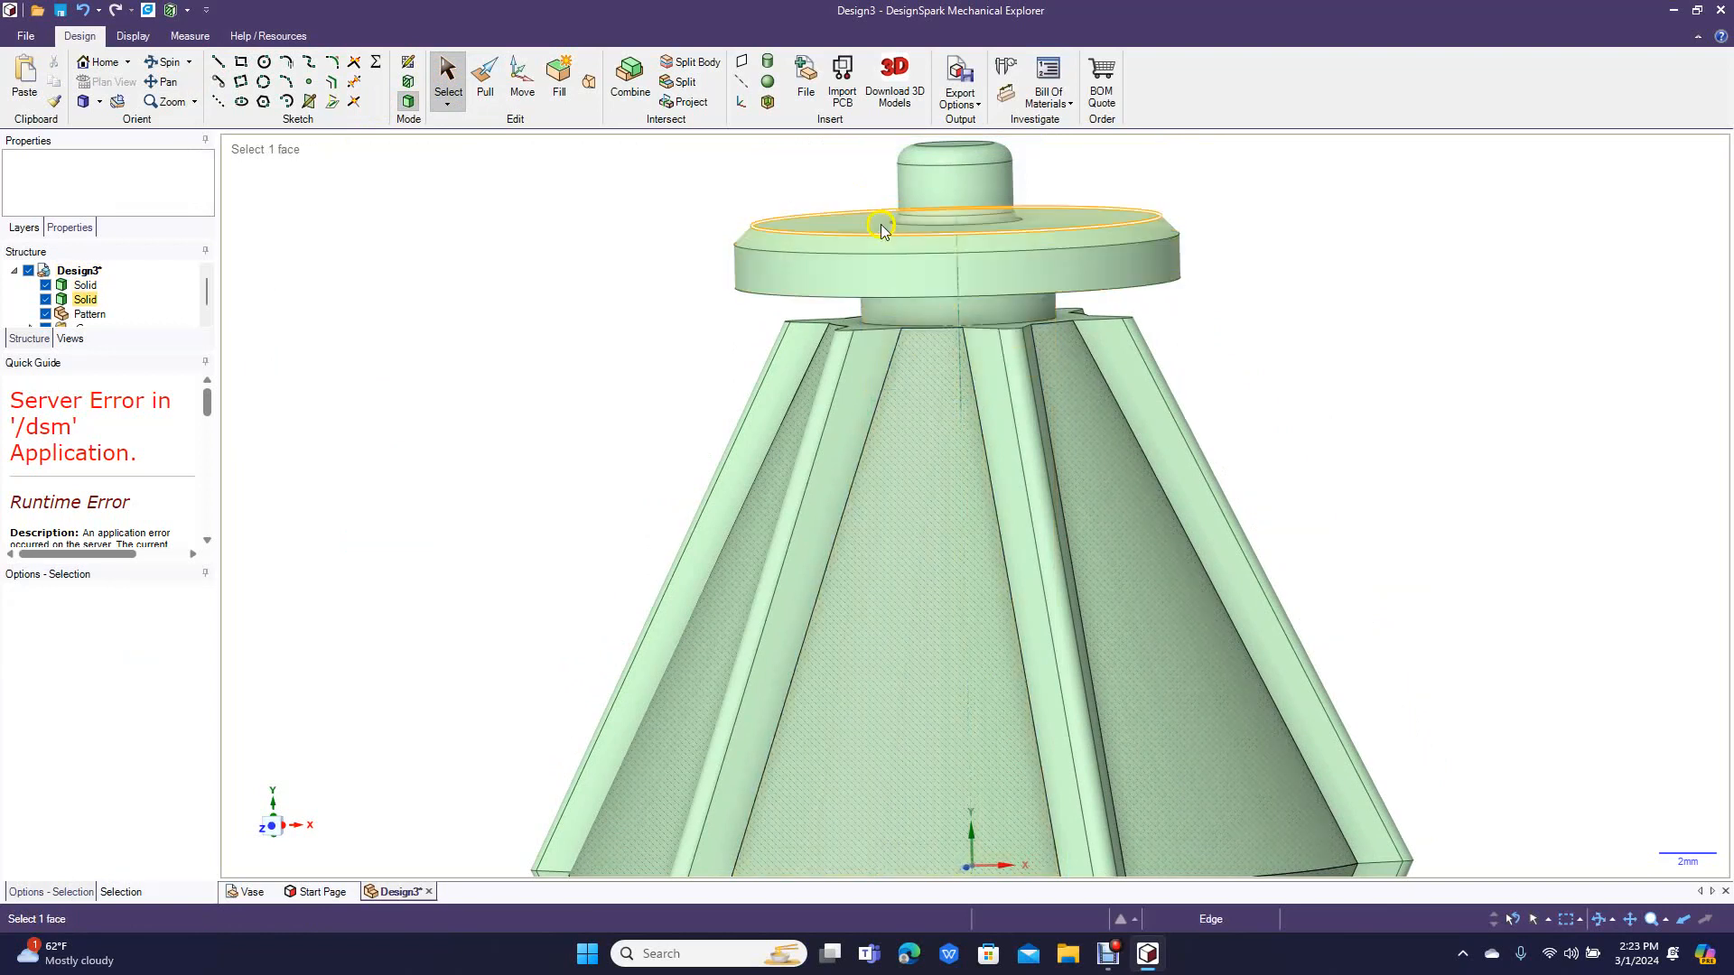
Step: Pull the side face of the stopper's lower cylinder slightly inward to reduce its diameter
click(486, 81)
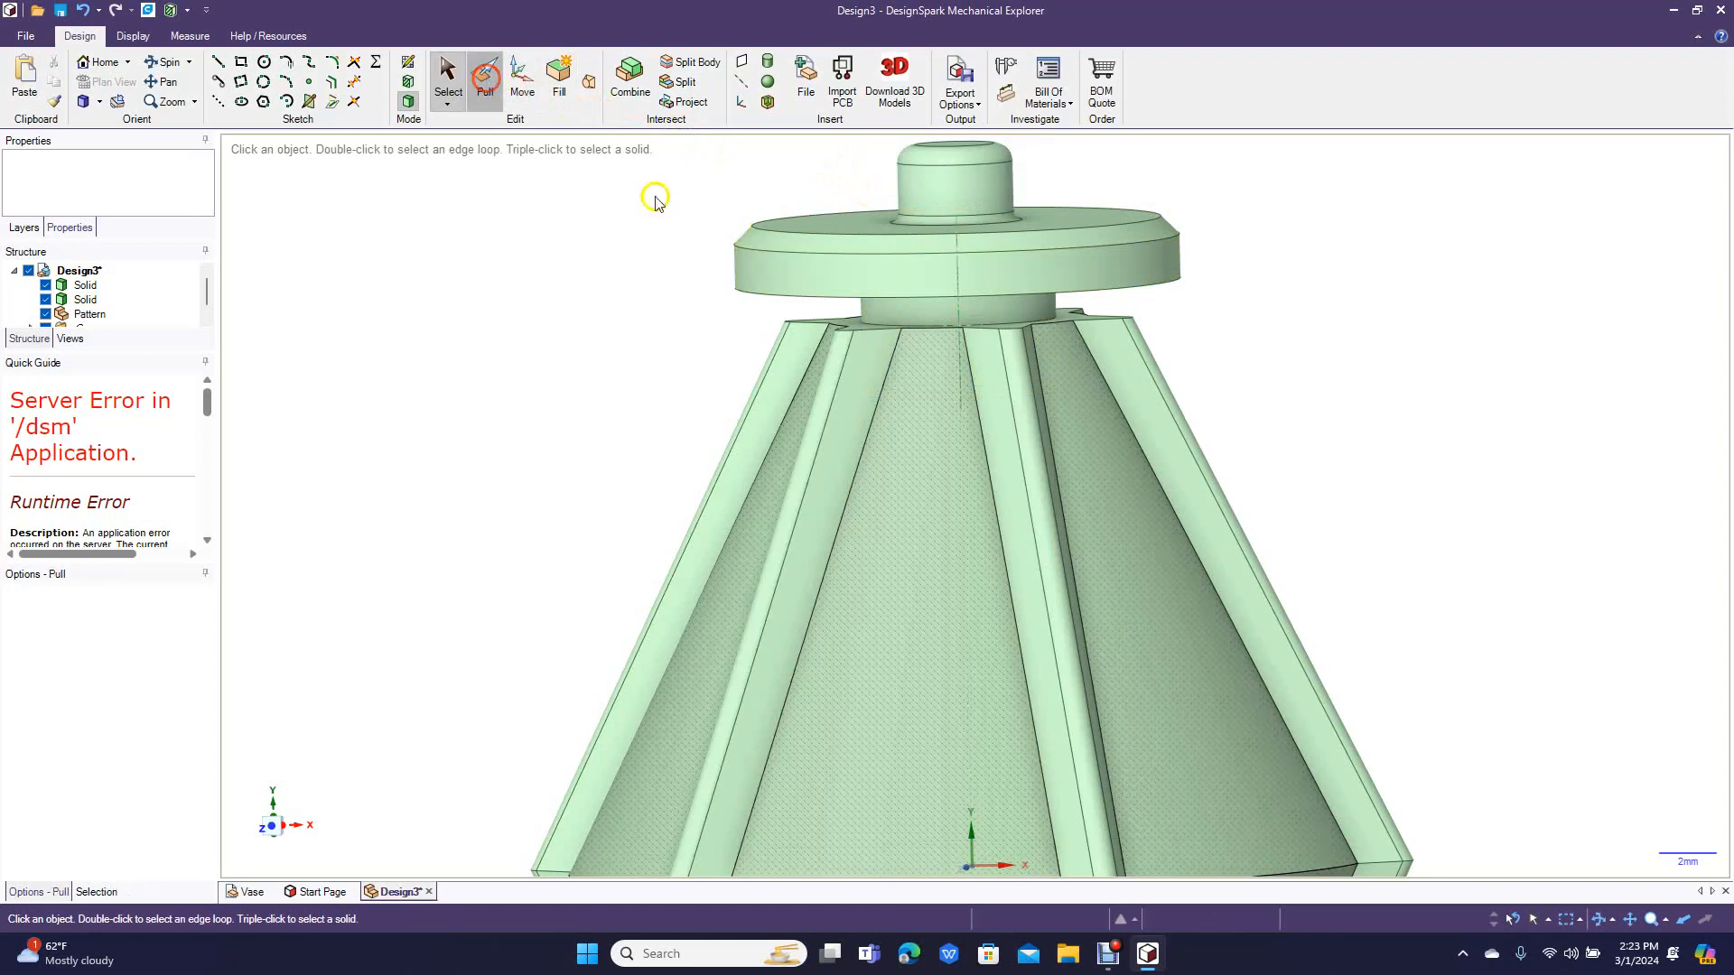
click(977, 317)
drag(1002, 322, 1000, 323)
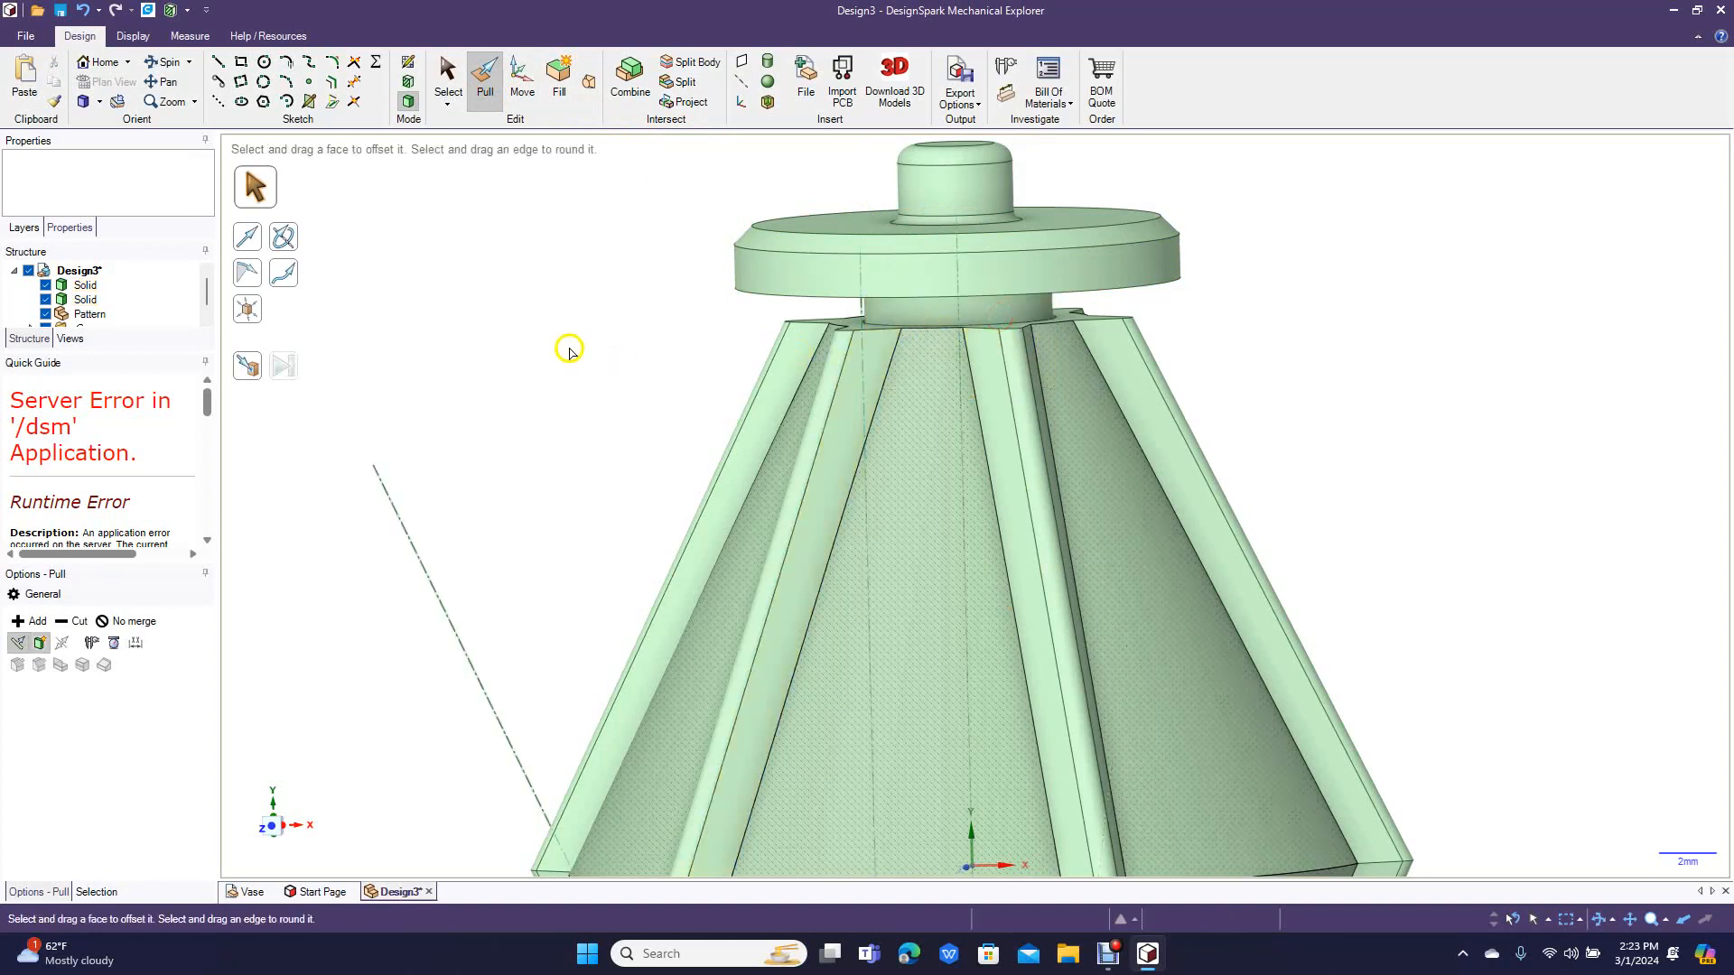
click(600, 289)
Step: Create new reference planes through the origin at the vase's centre, including one facing the front
click(159, 63)
drag(894, 340, 930, 349)
key(Escape)
click(456, 83)
click(739, 65)
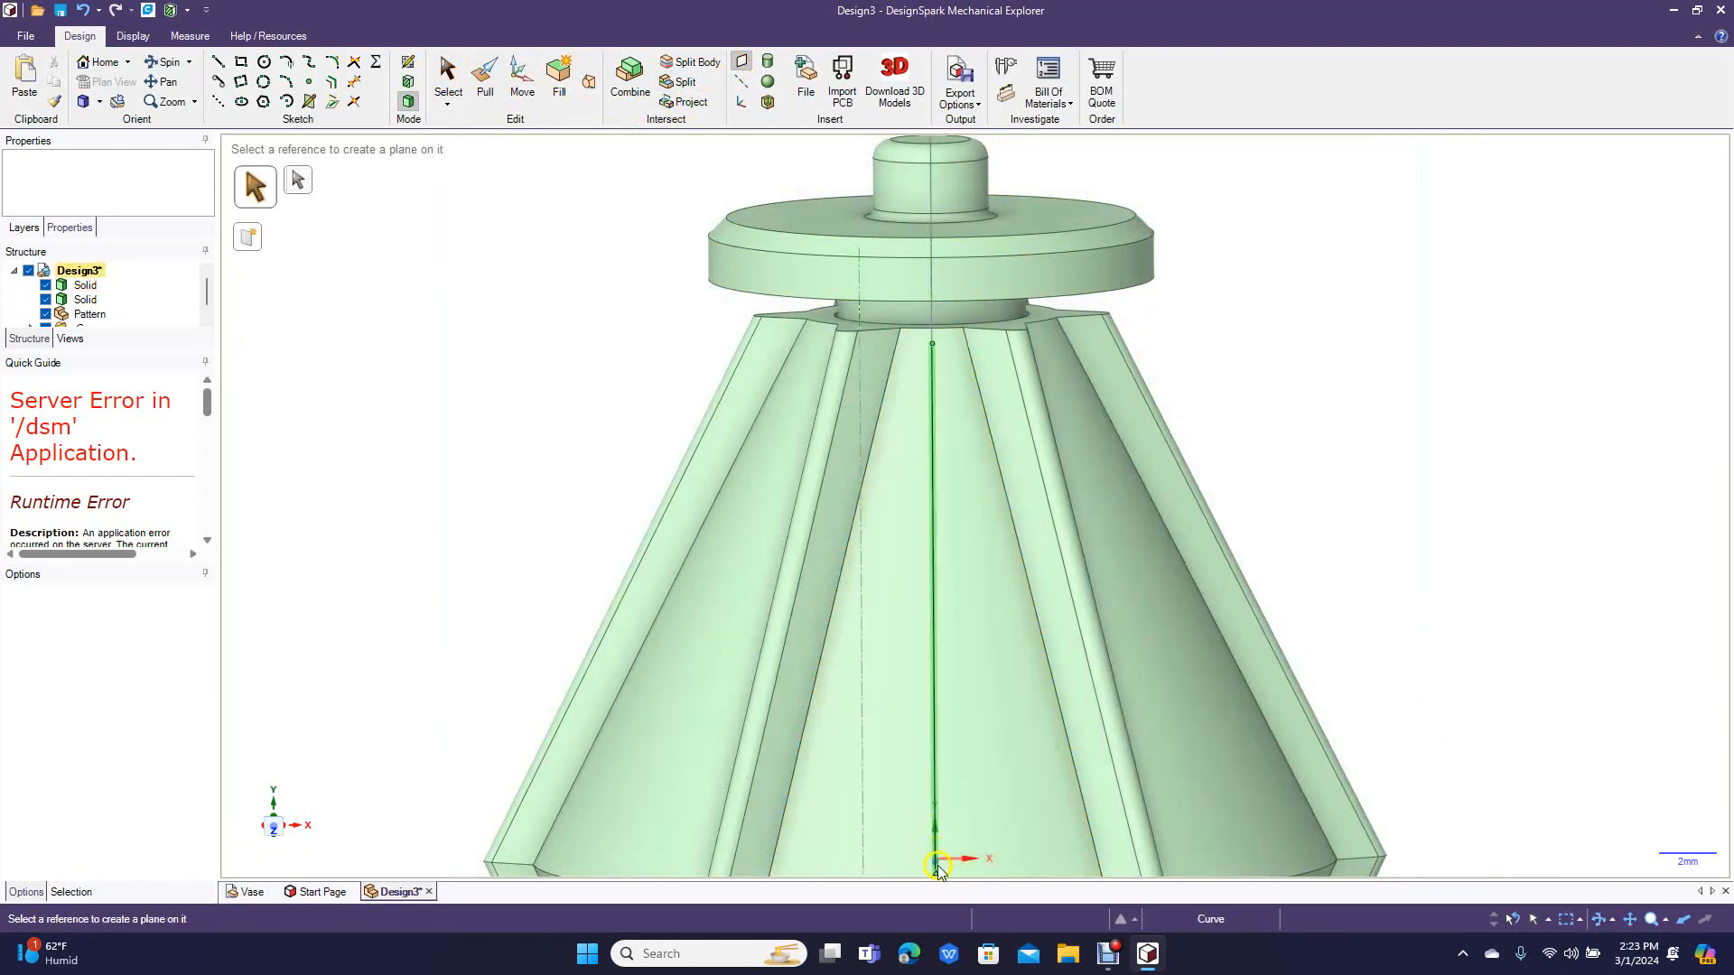
click(945, 859)
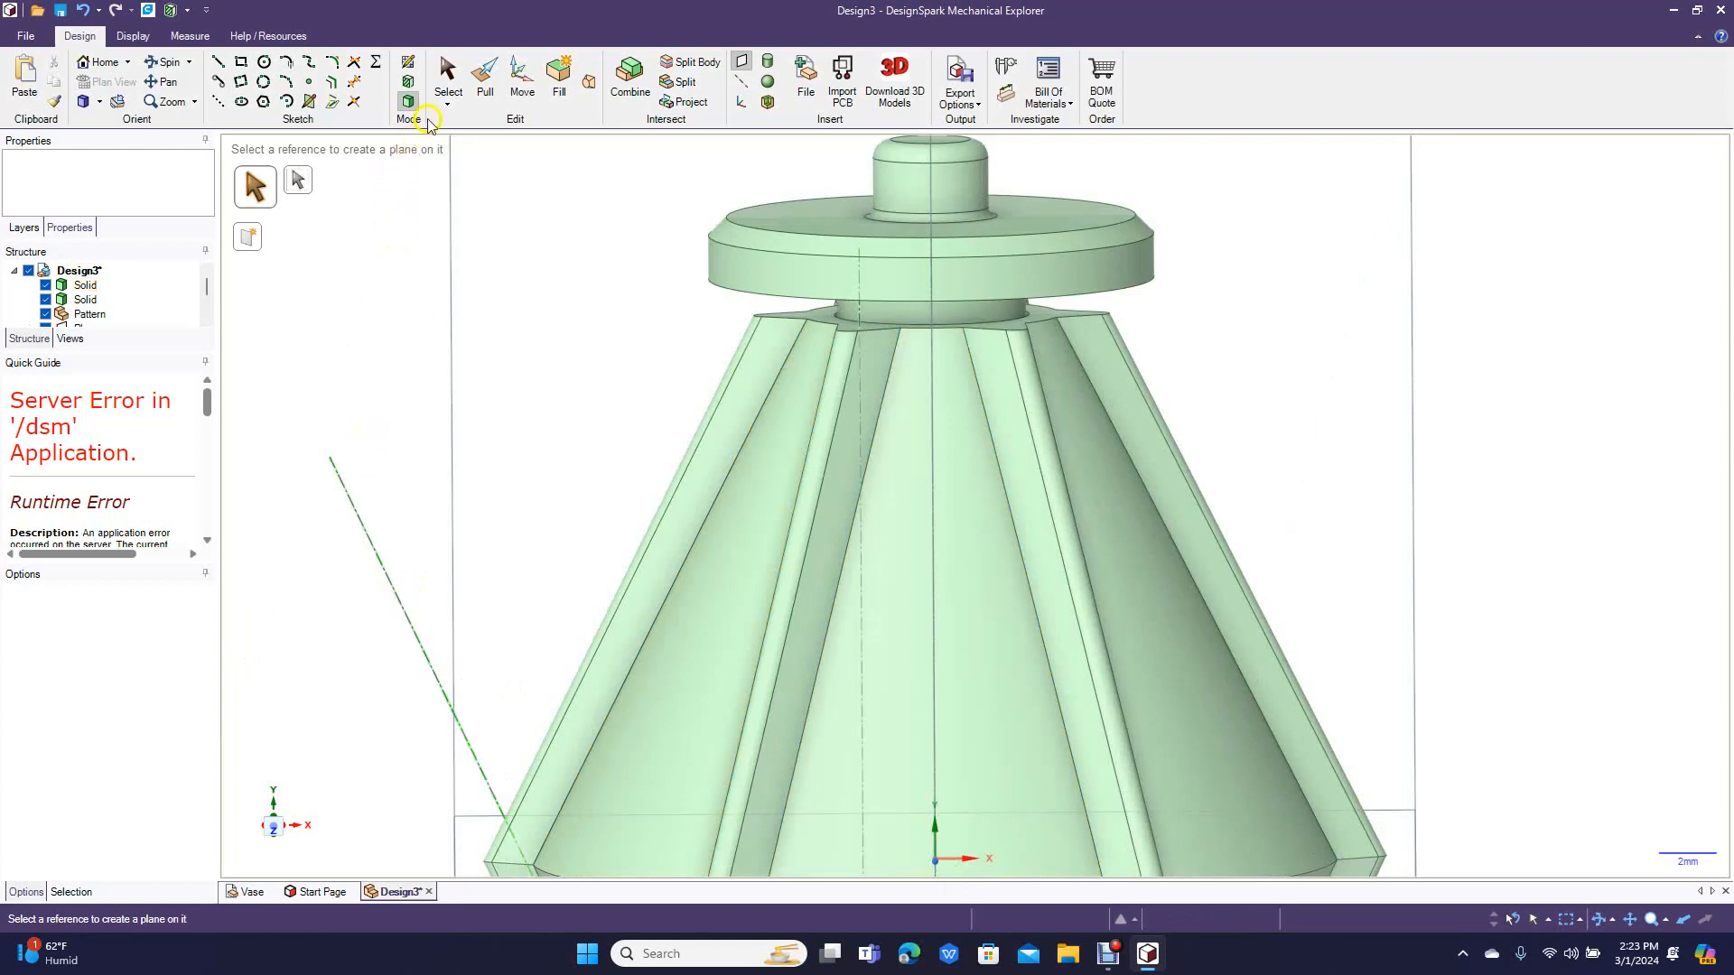
Step: Examine the stopper's fit in the vase mouth in cross-section on the front-facing plane
click(448, 76)
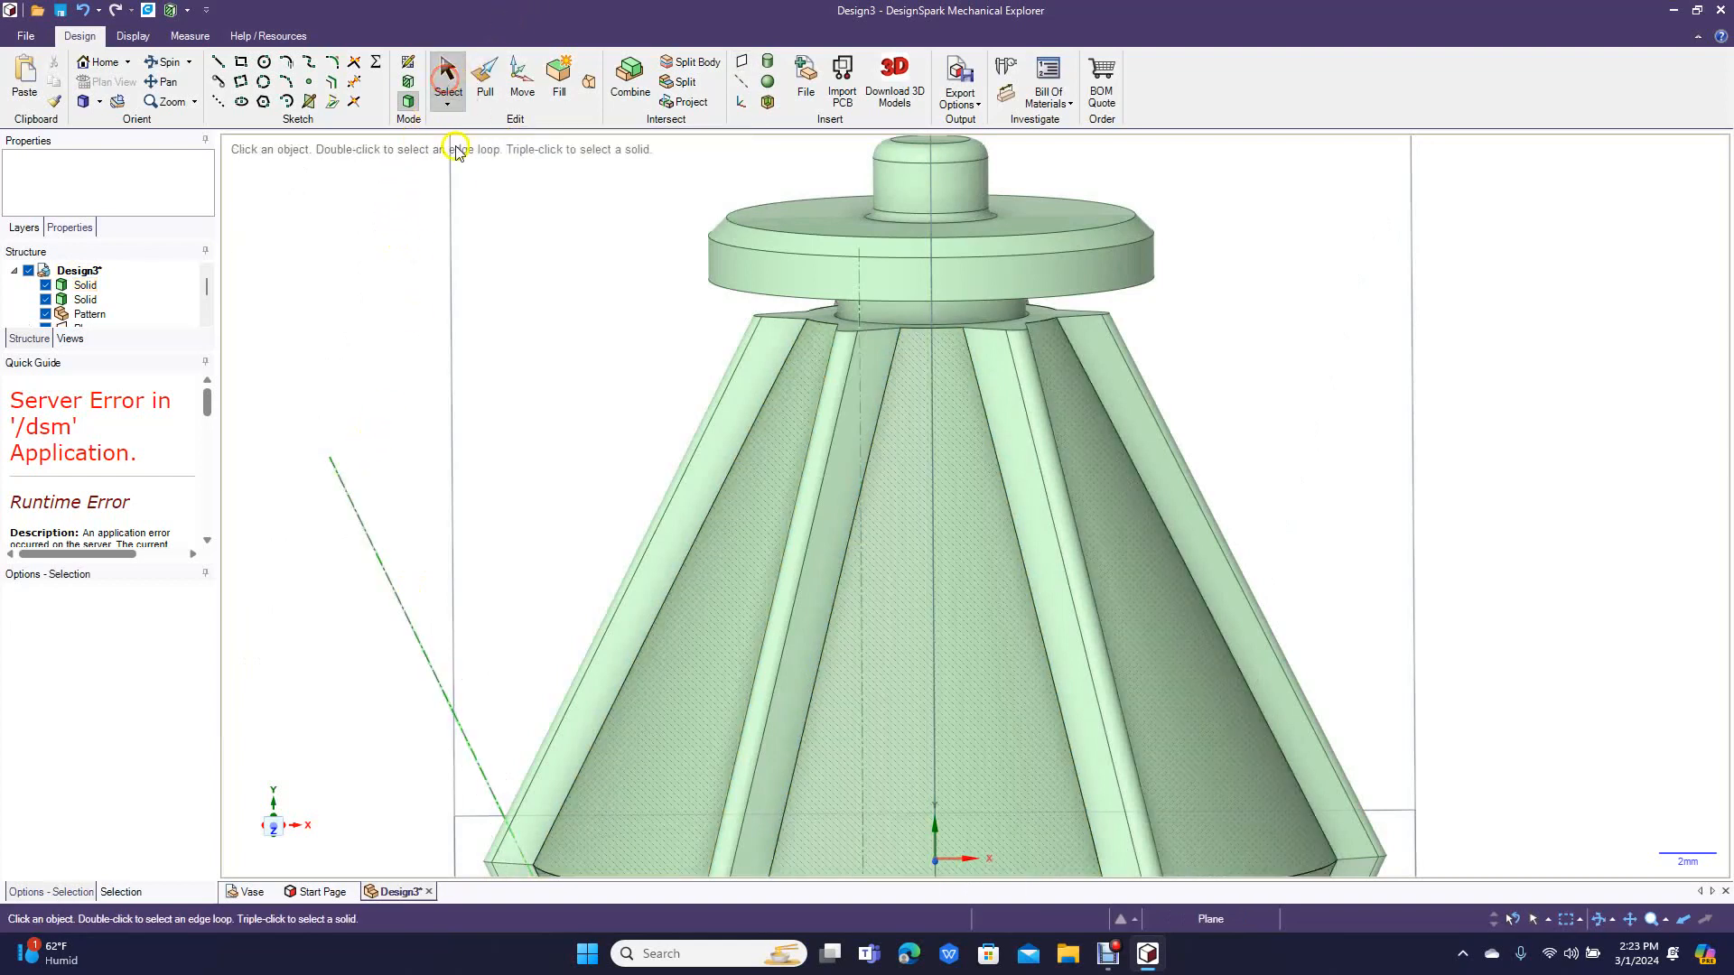
click(452, 218)
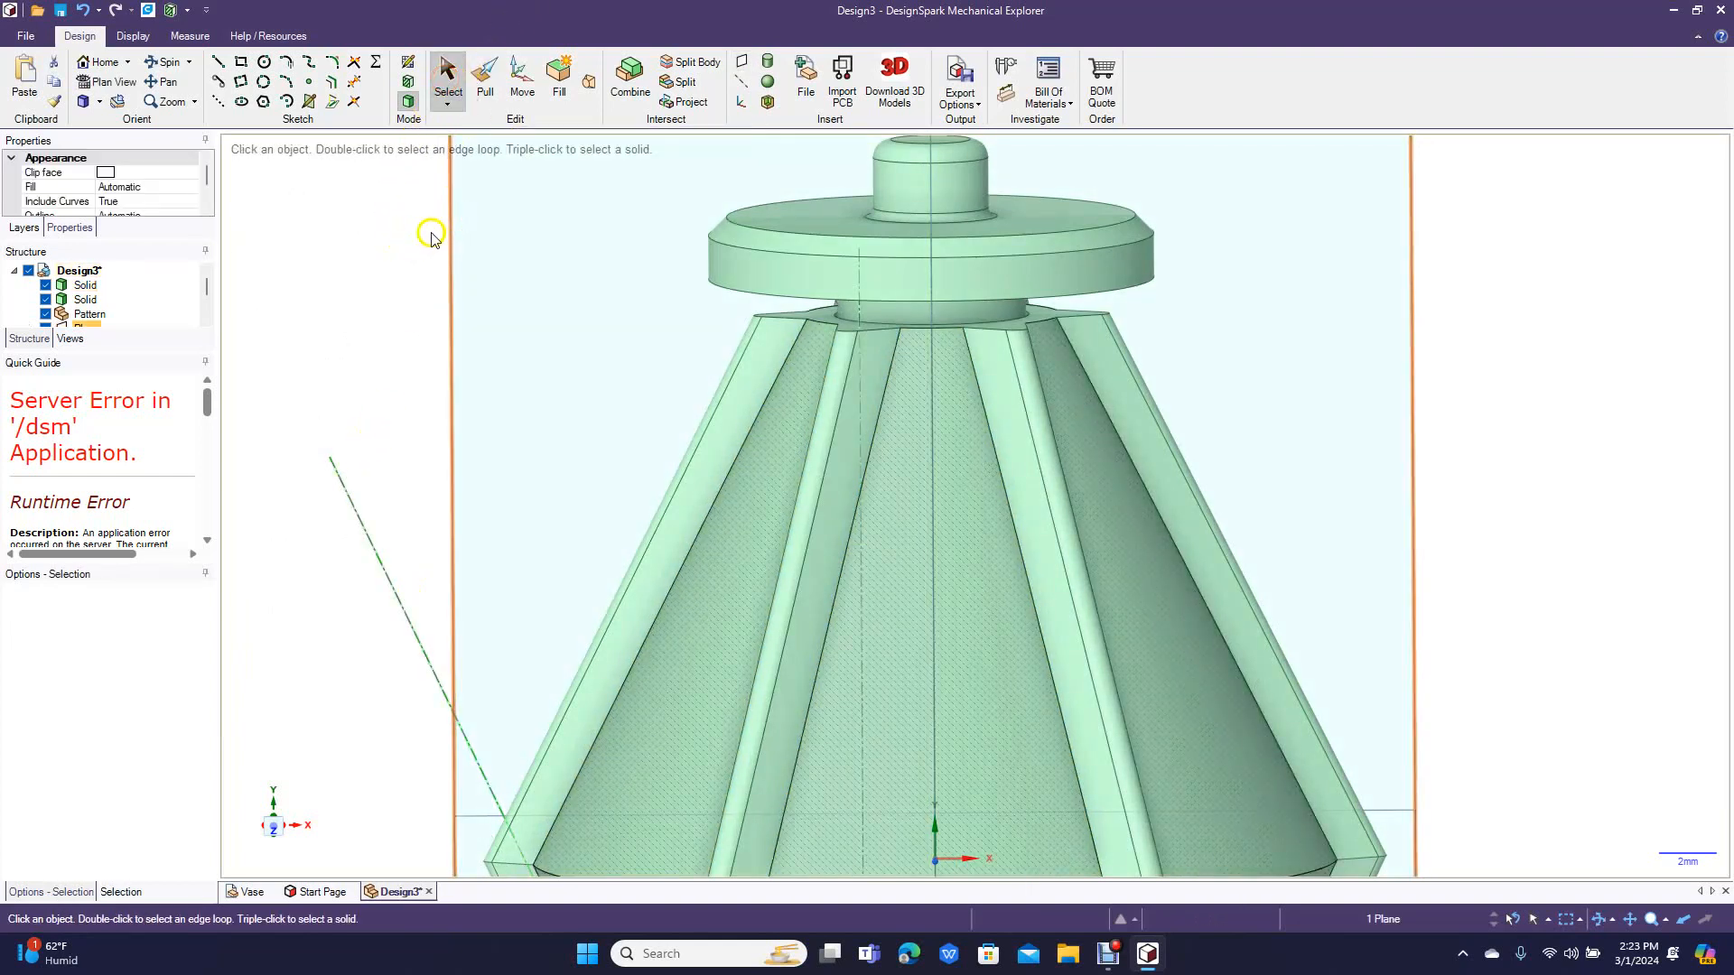
key(k)
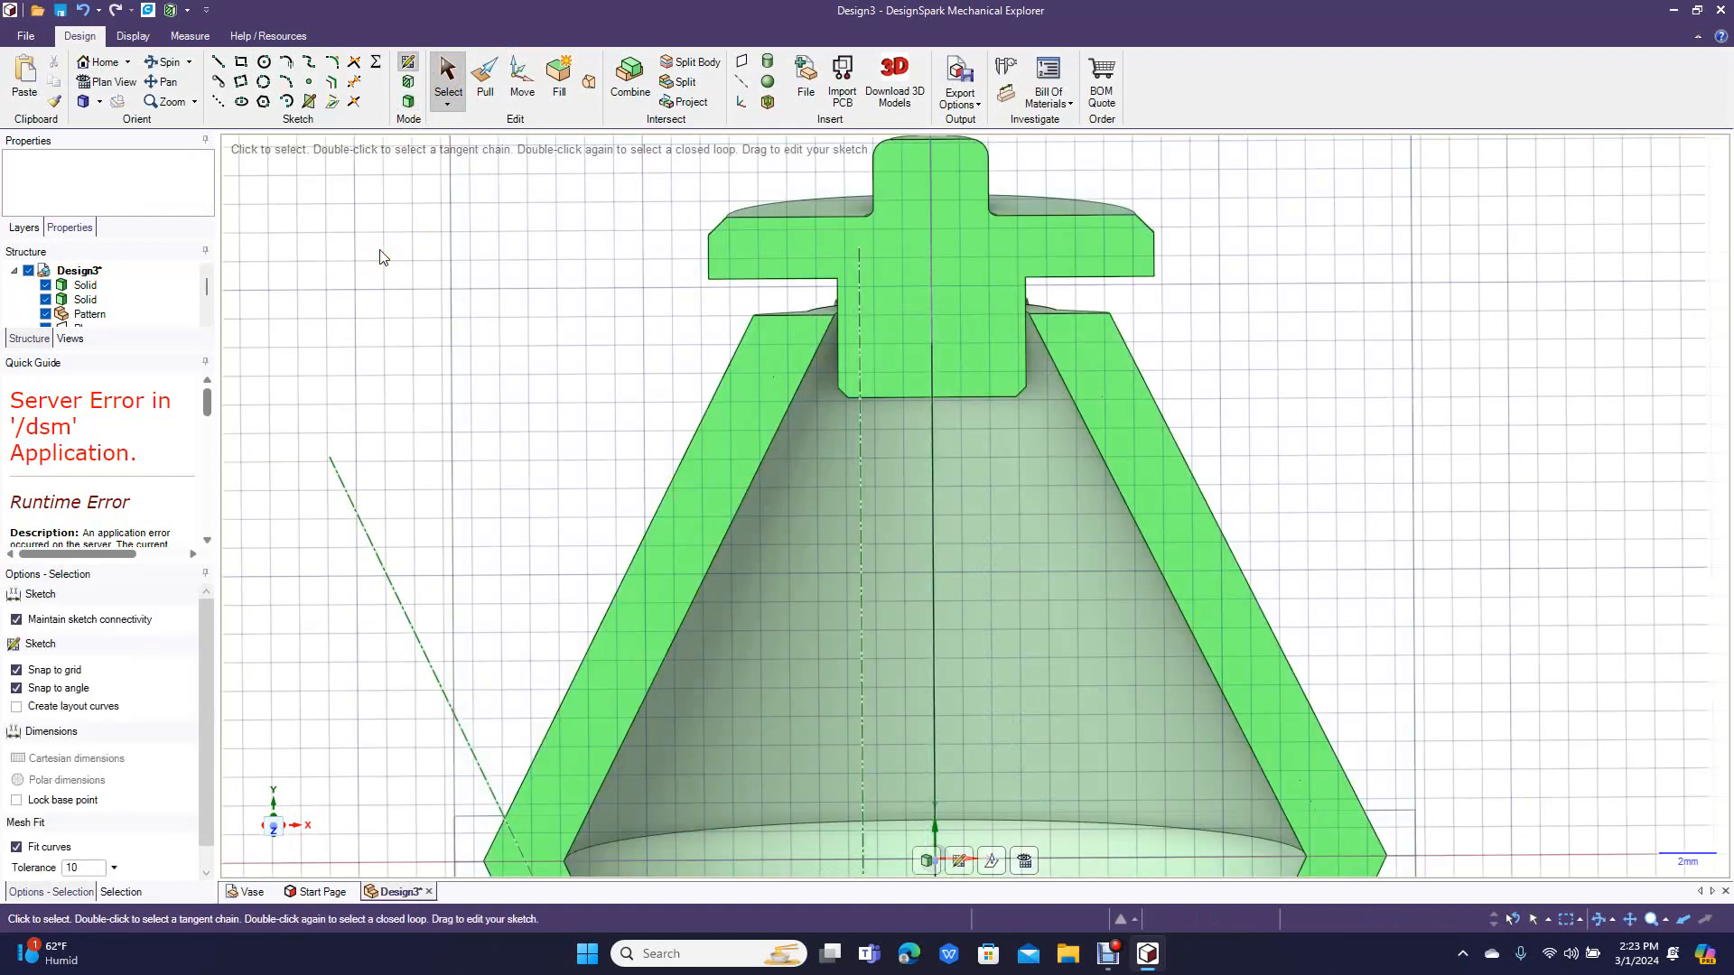
ctrl+scroll(1041, 213, up, 4)
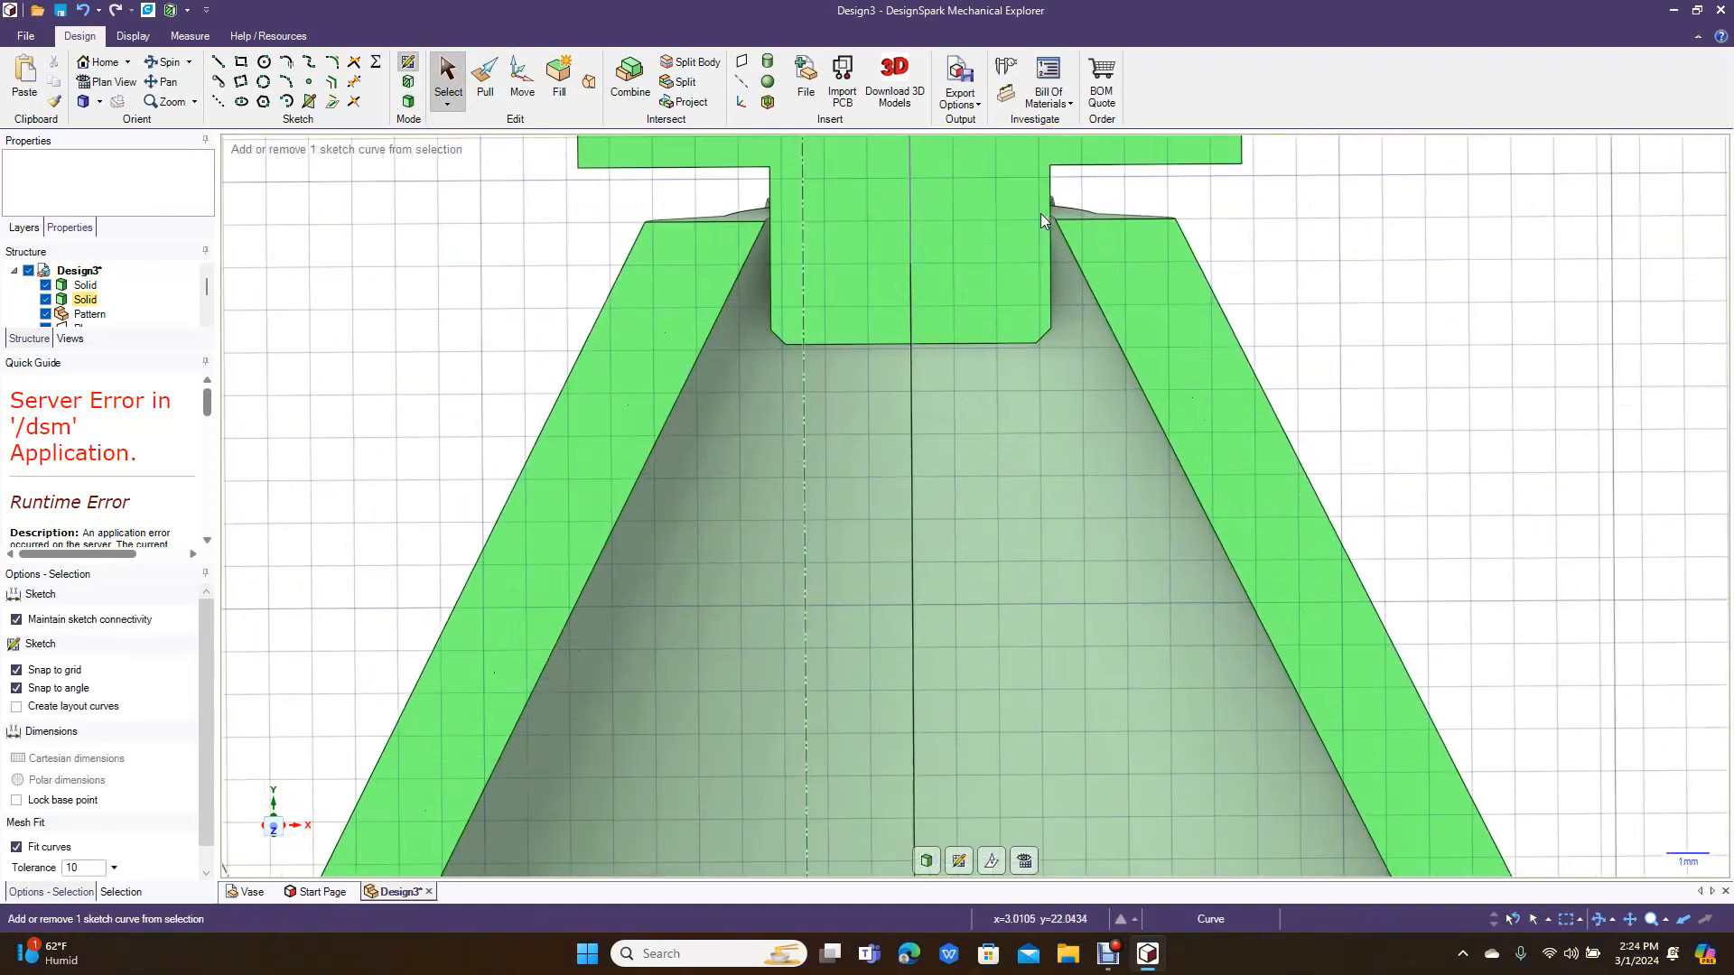
click(165, 84)
drag(507, 391, 534, 491)
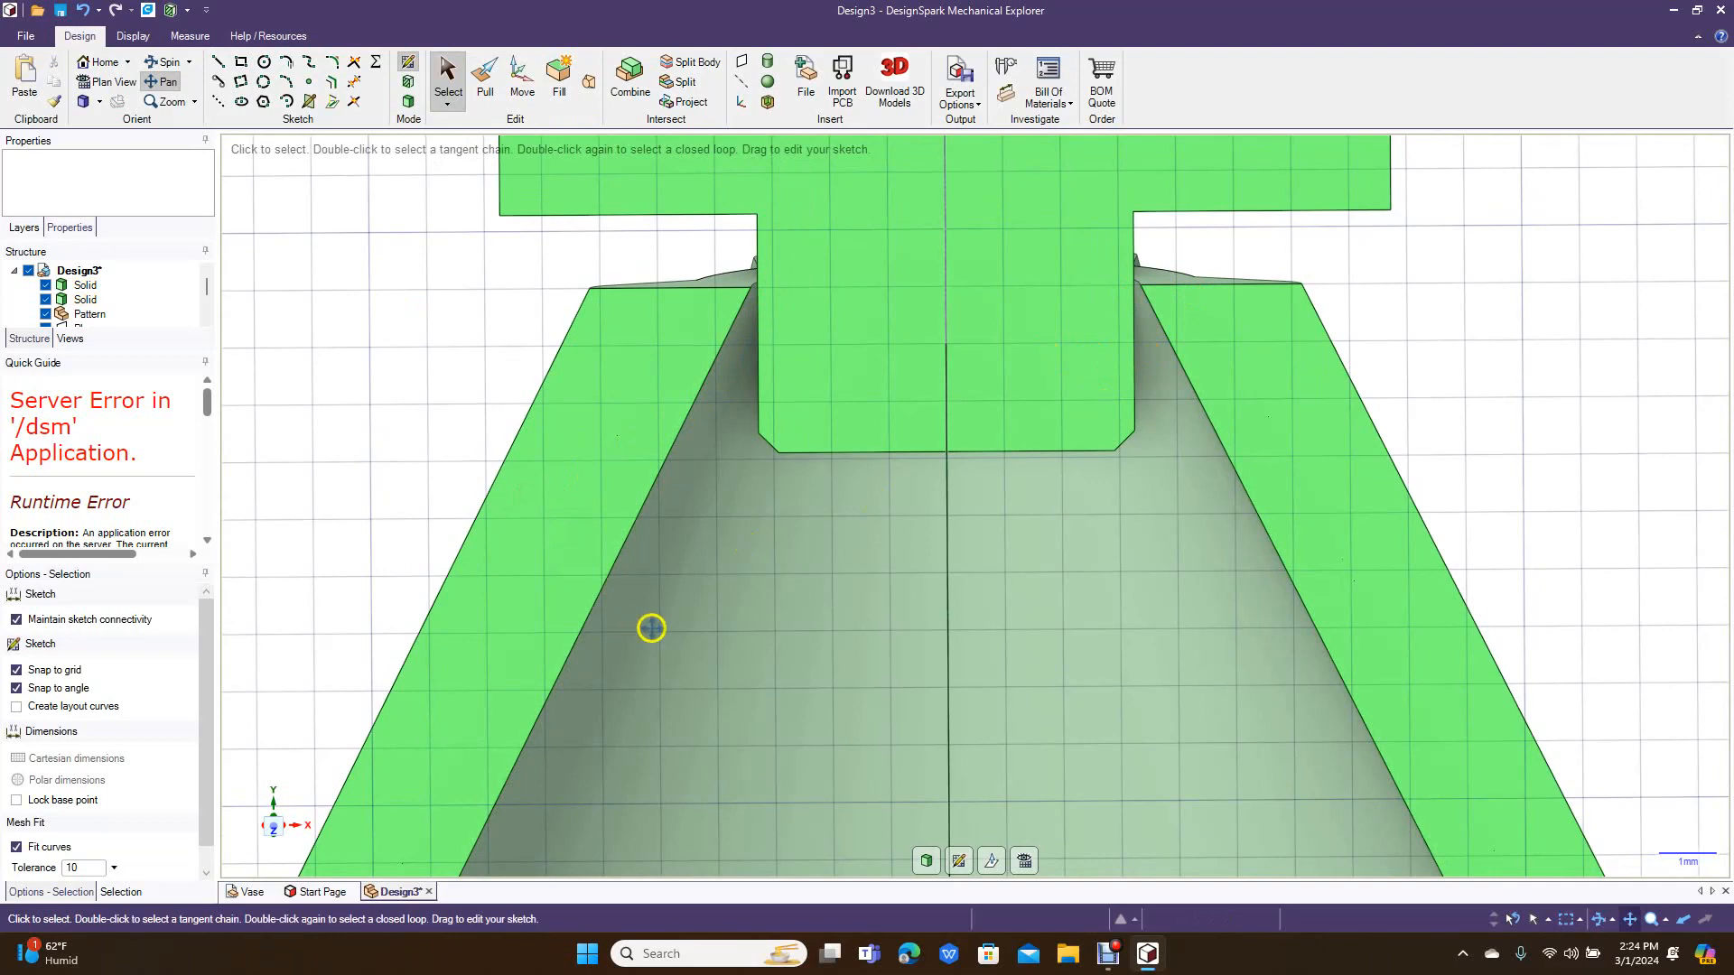
ctrl+scroll(652, 628, down, 6)
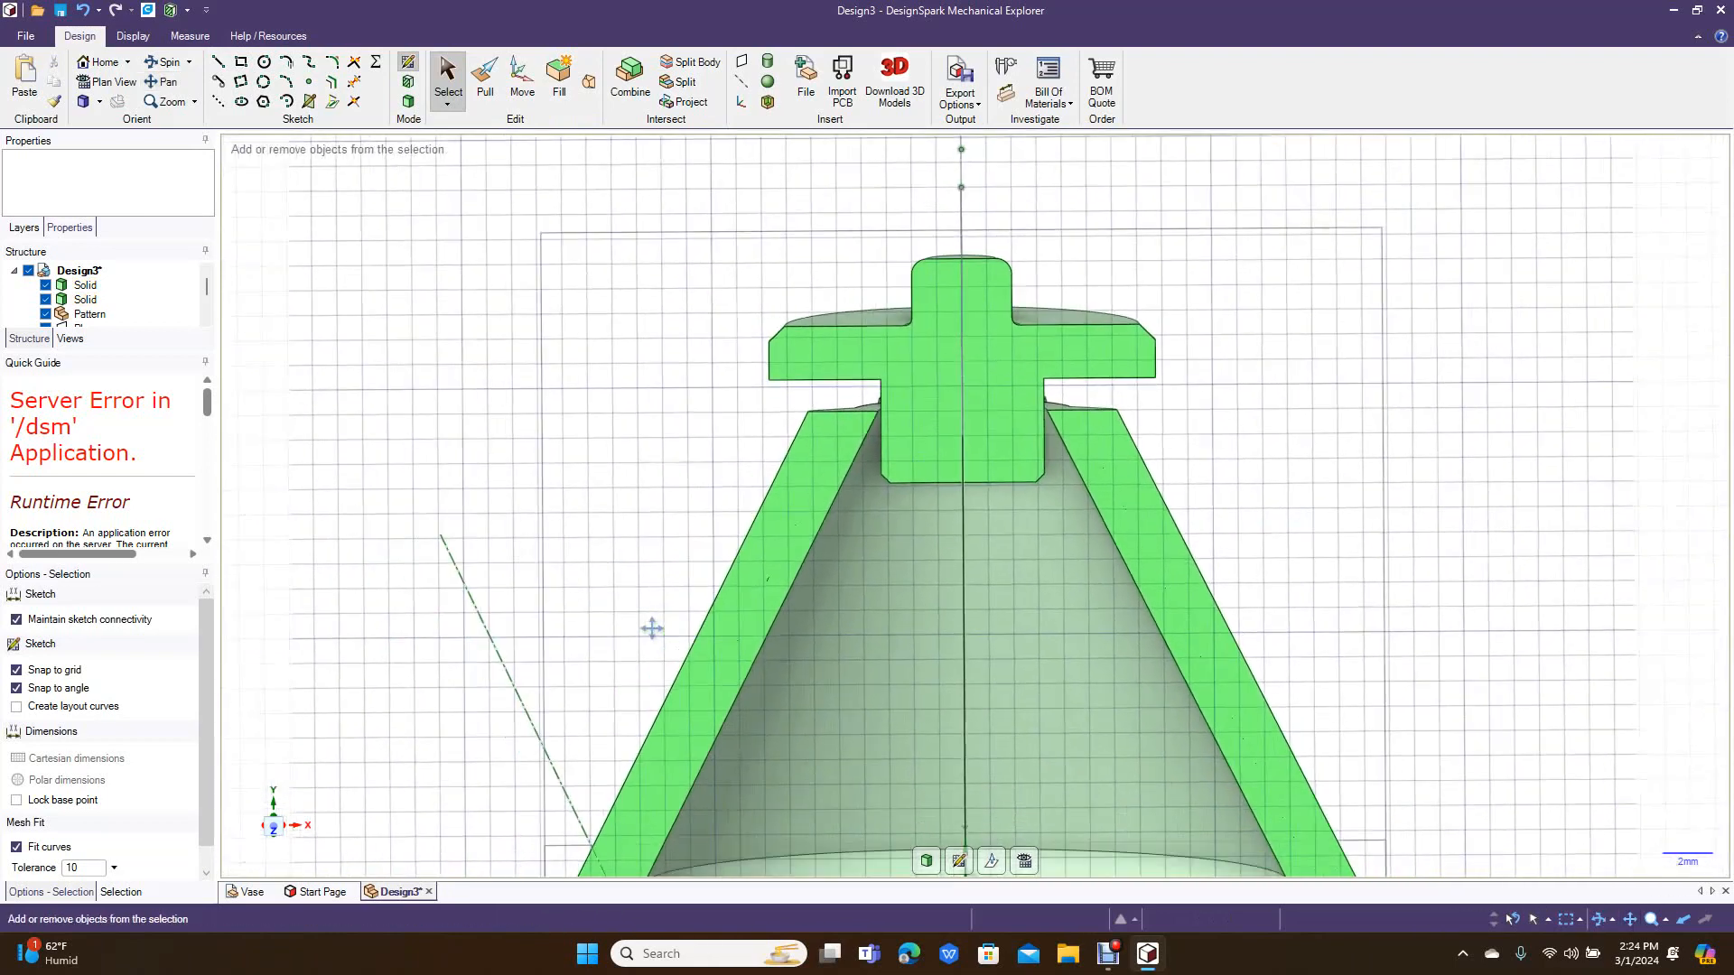
ctrl+scroll(652, 629, down, 1)
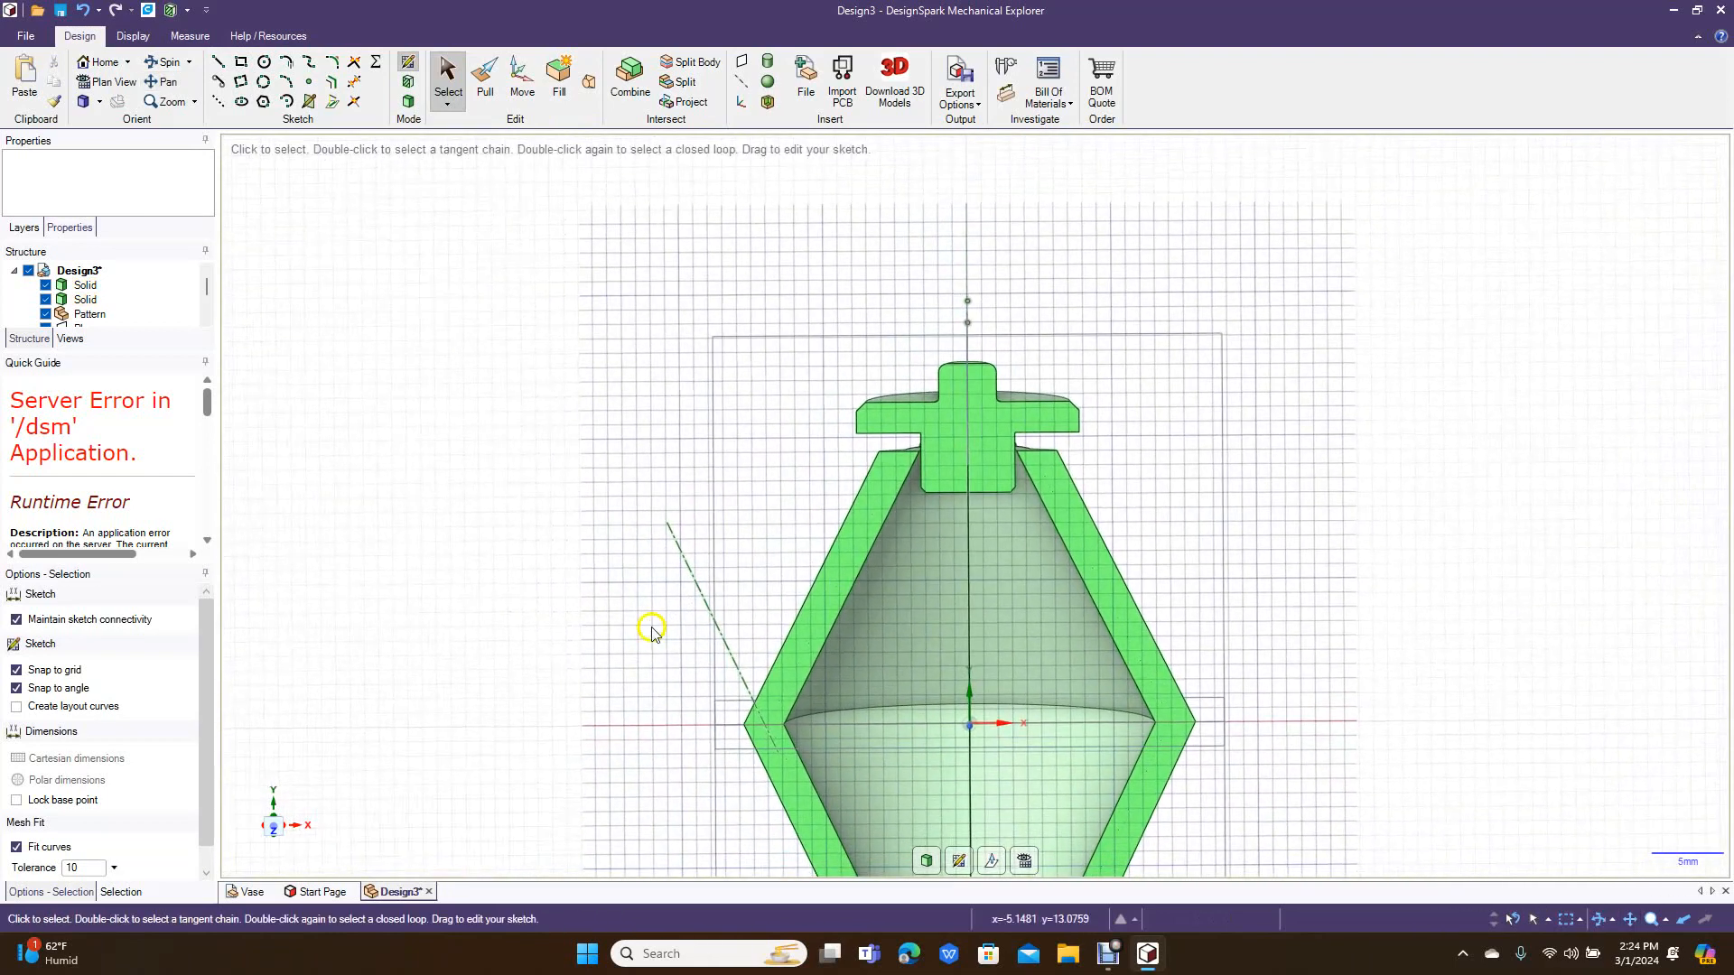
click(411, 103)
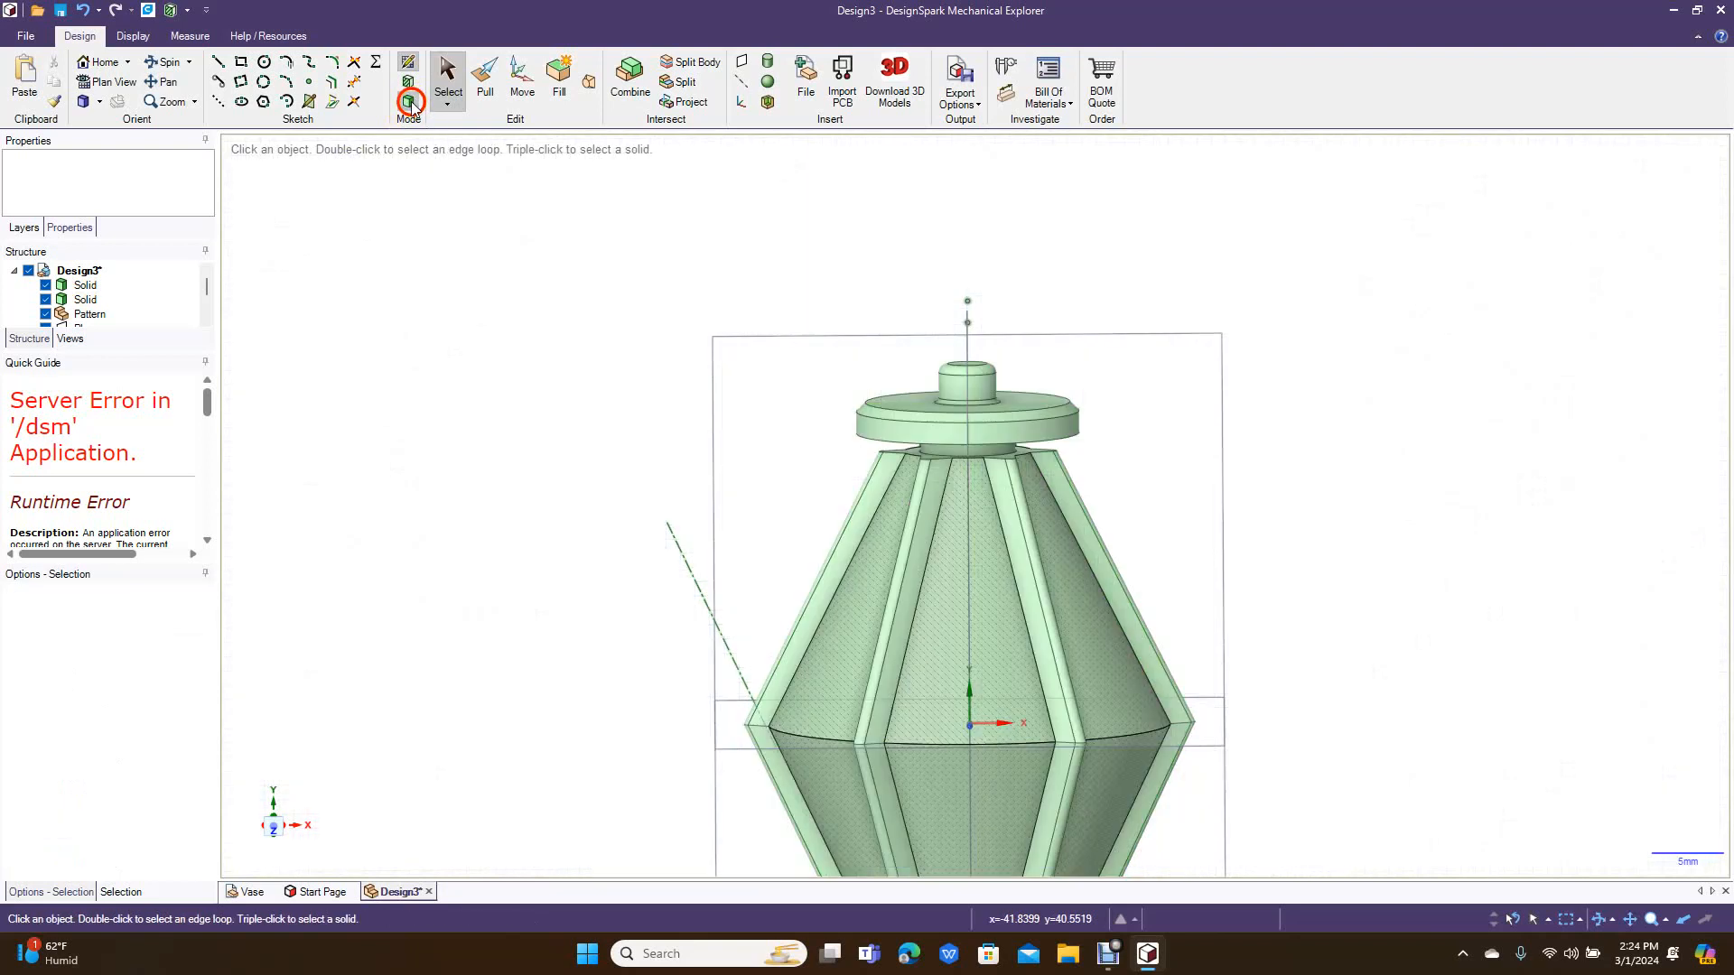
Step: Remove the front-facing plane and the horizontal plane around the vase's middle
click(689, 569)
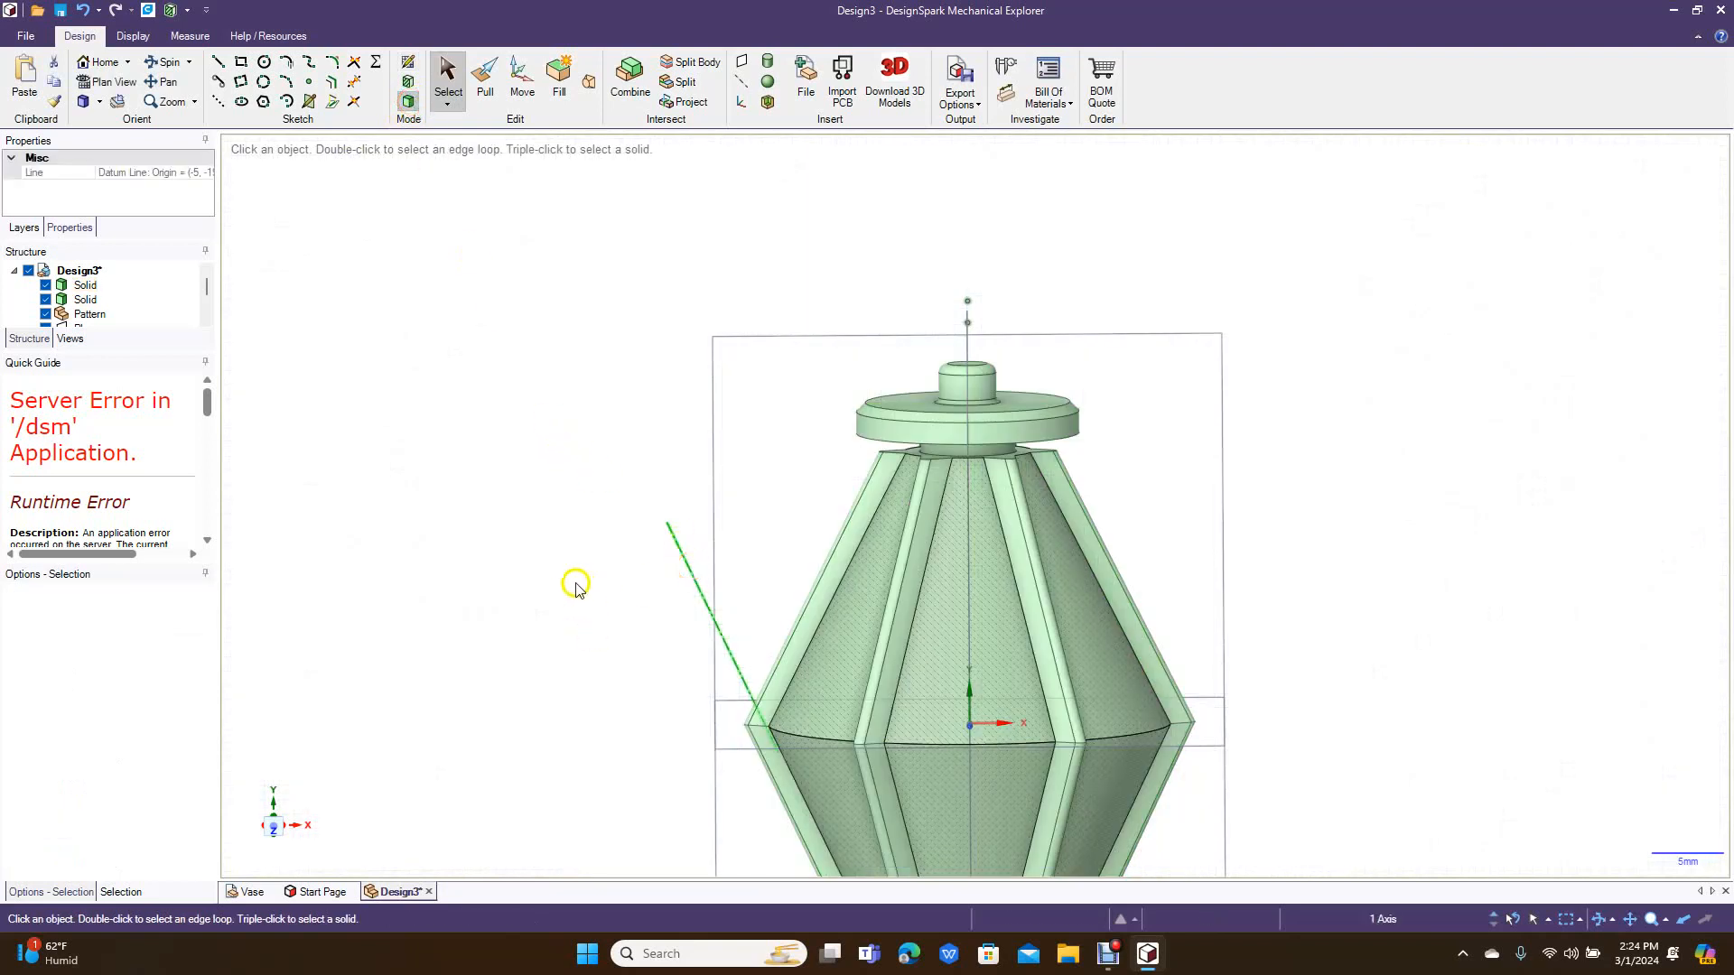
click(710, 460)
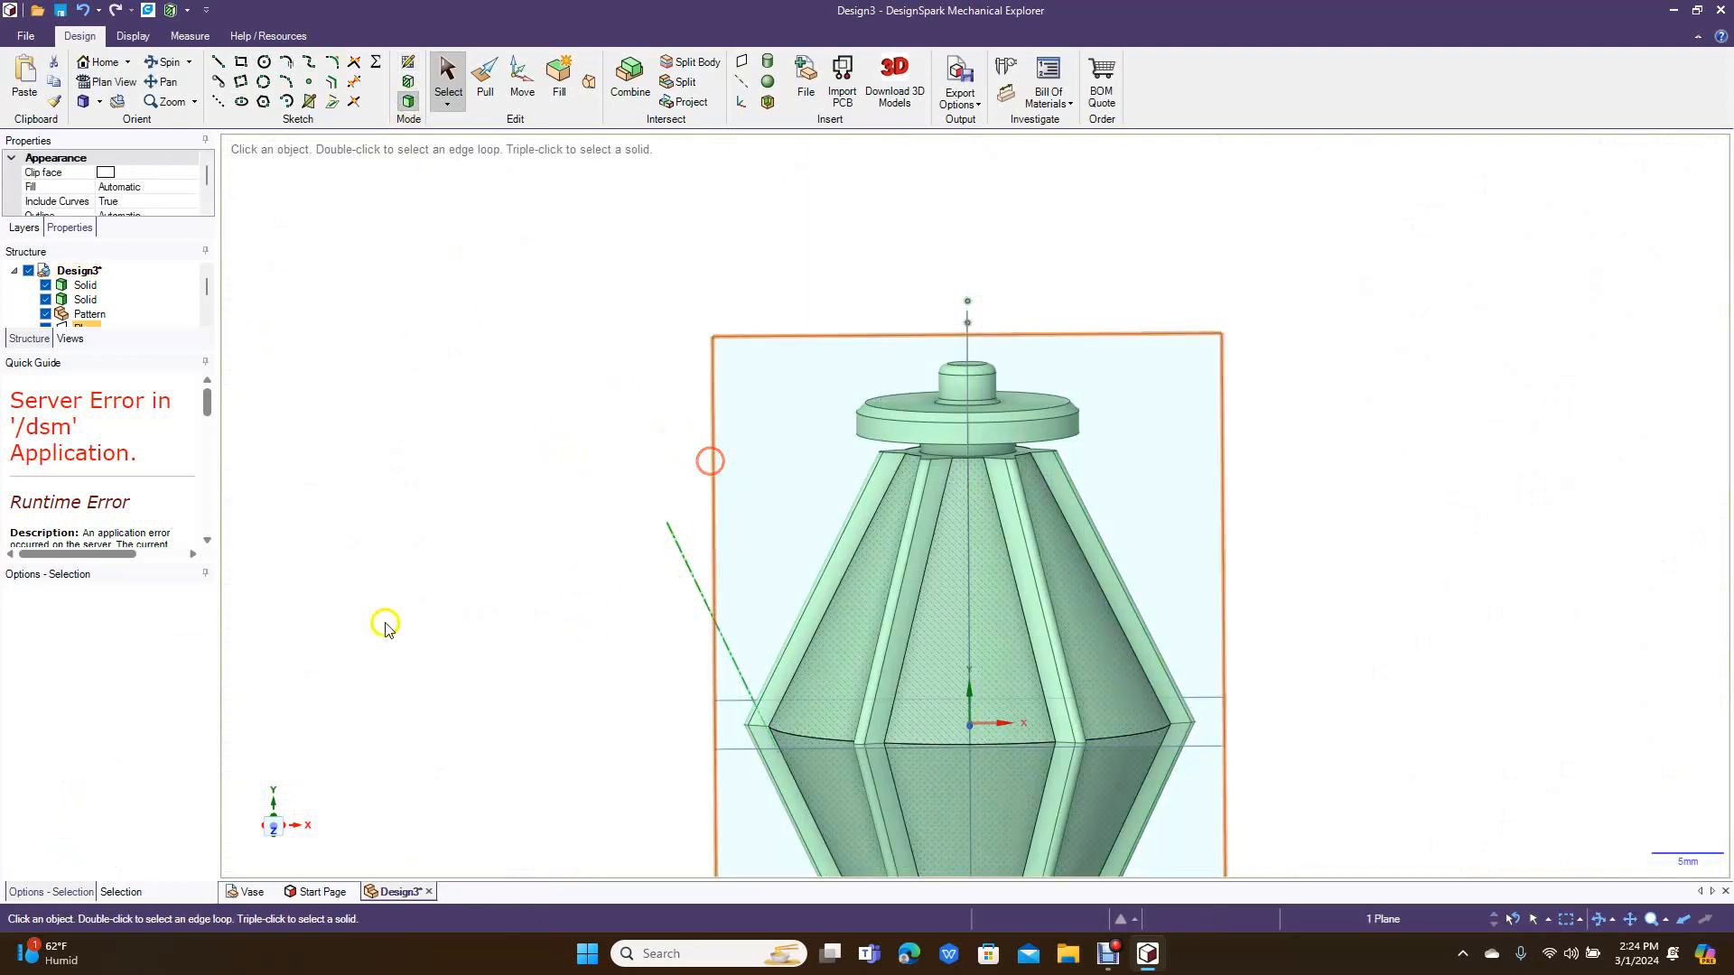
click(389, 630)
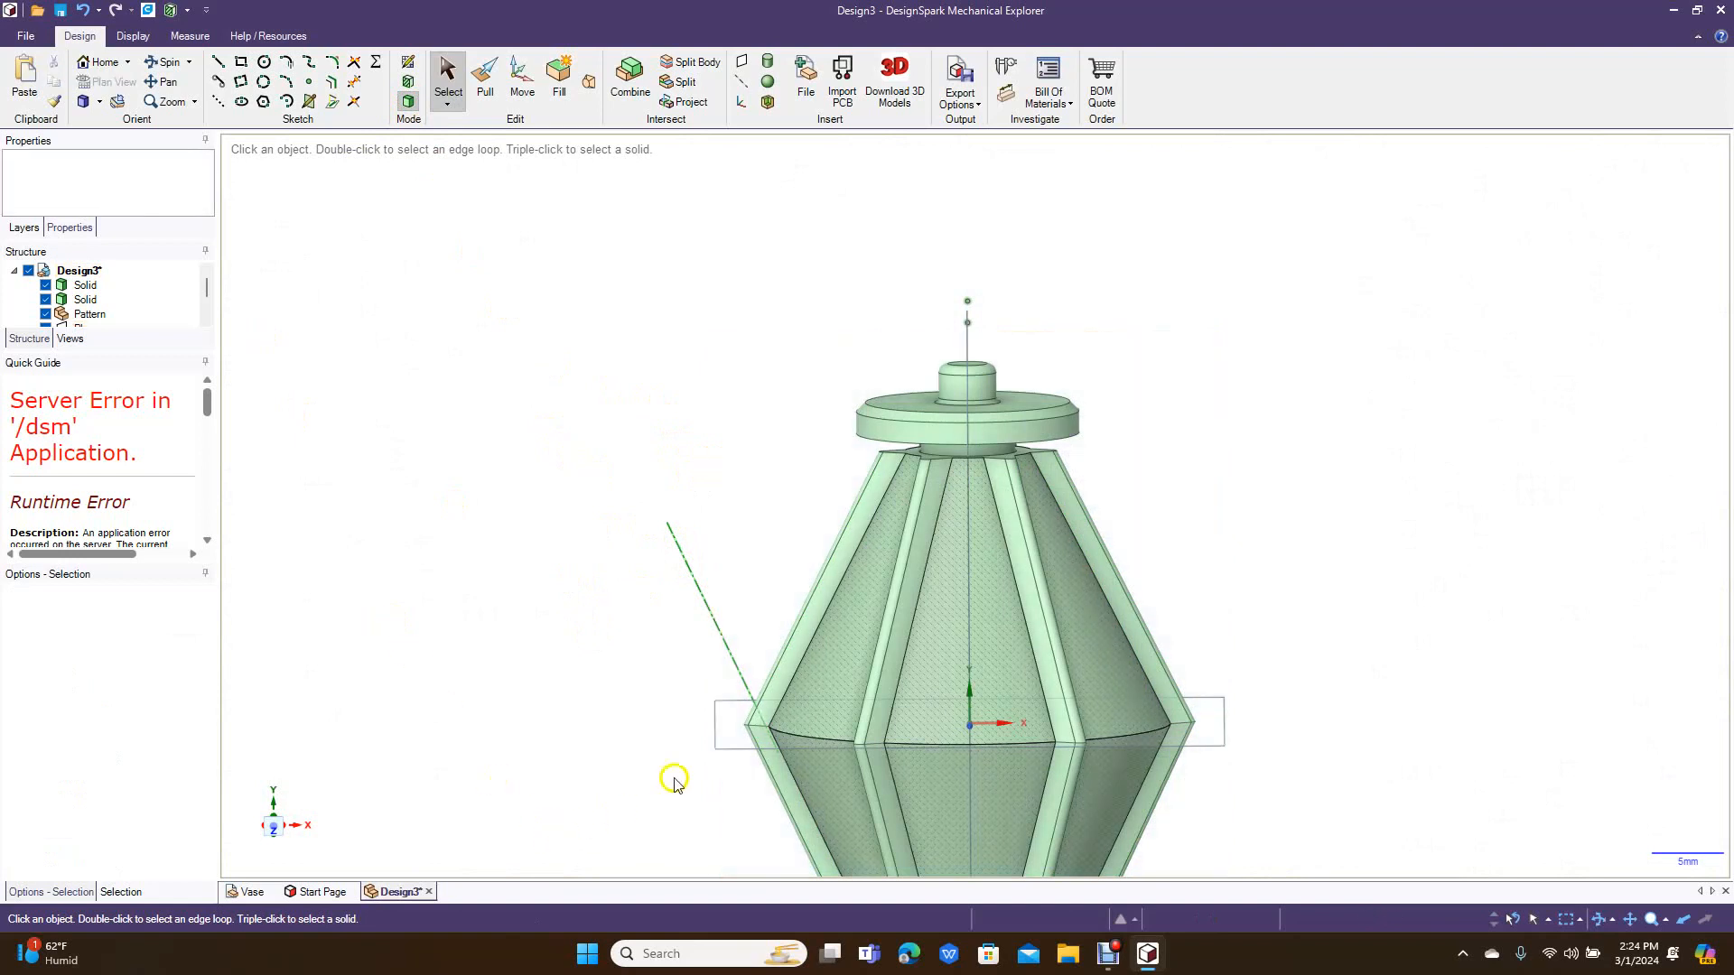
click(714, 730)
click(574, 761)
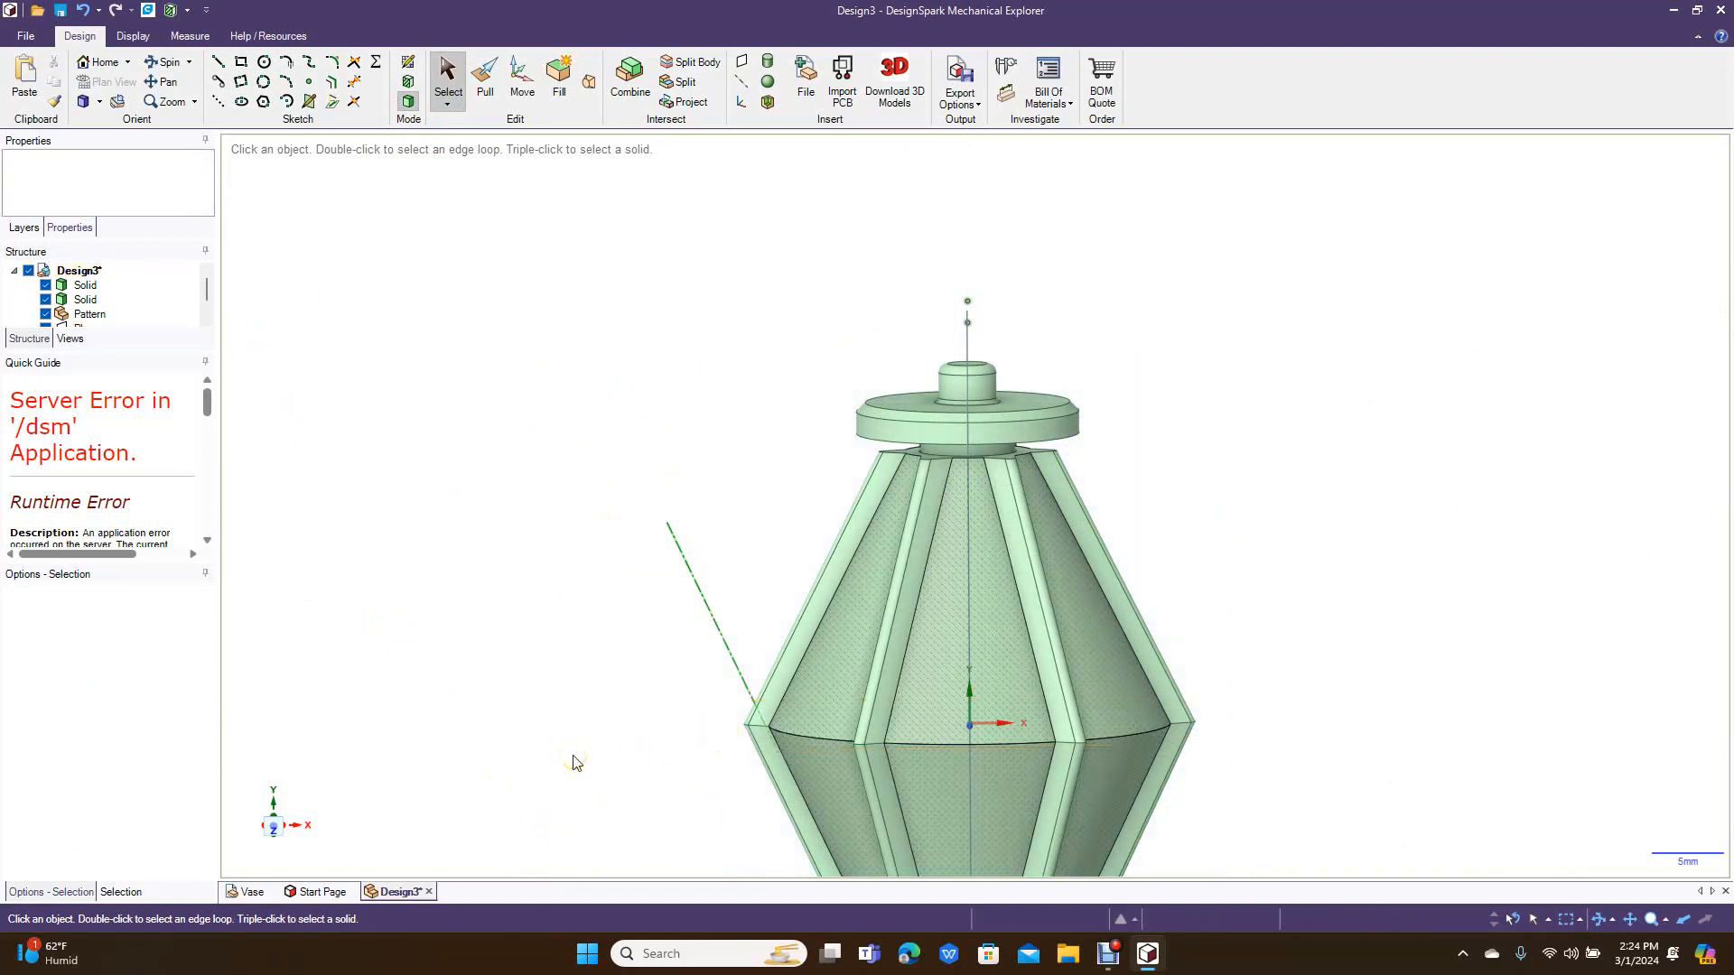
click(163, 80)
drag(394, 380, 376, 228)
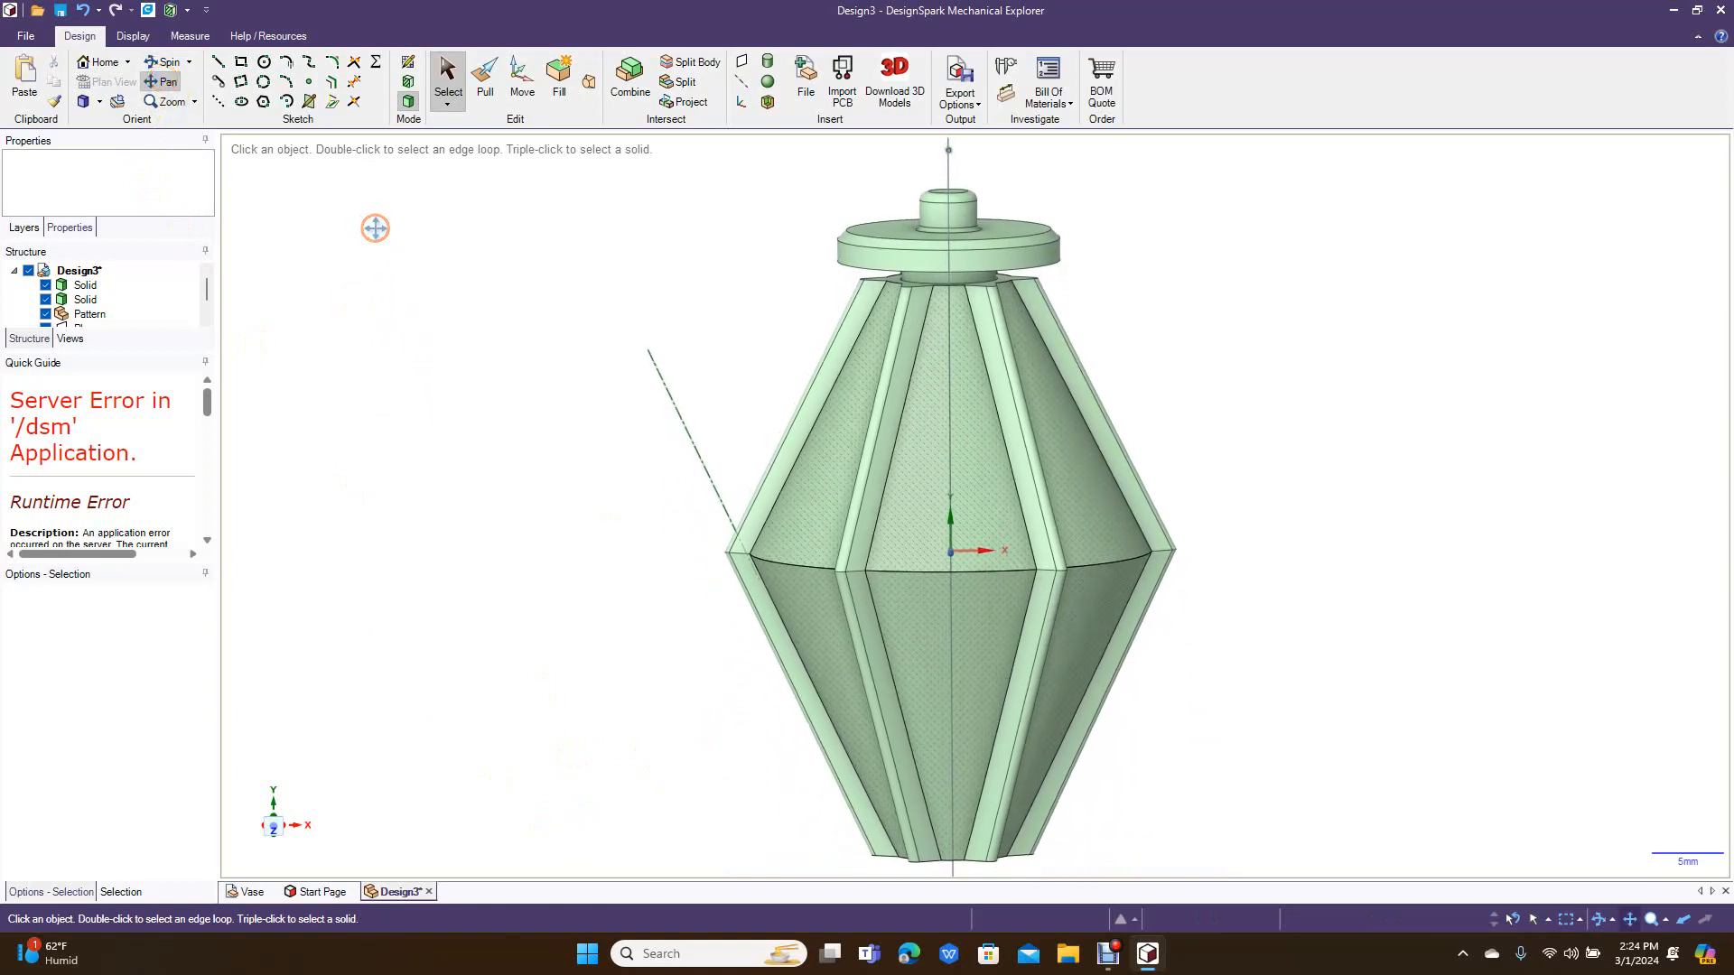
Step: Examine the assembled vase and stopper as a whole from the sides, from underneath and from above
key(ctrl+minus)
key(ctrl+minus)
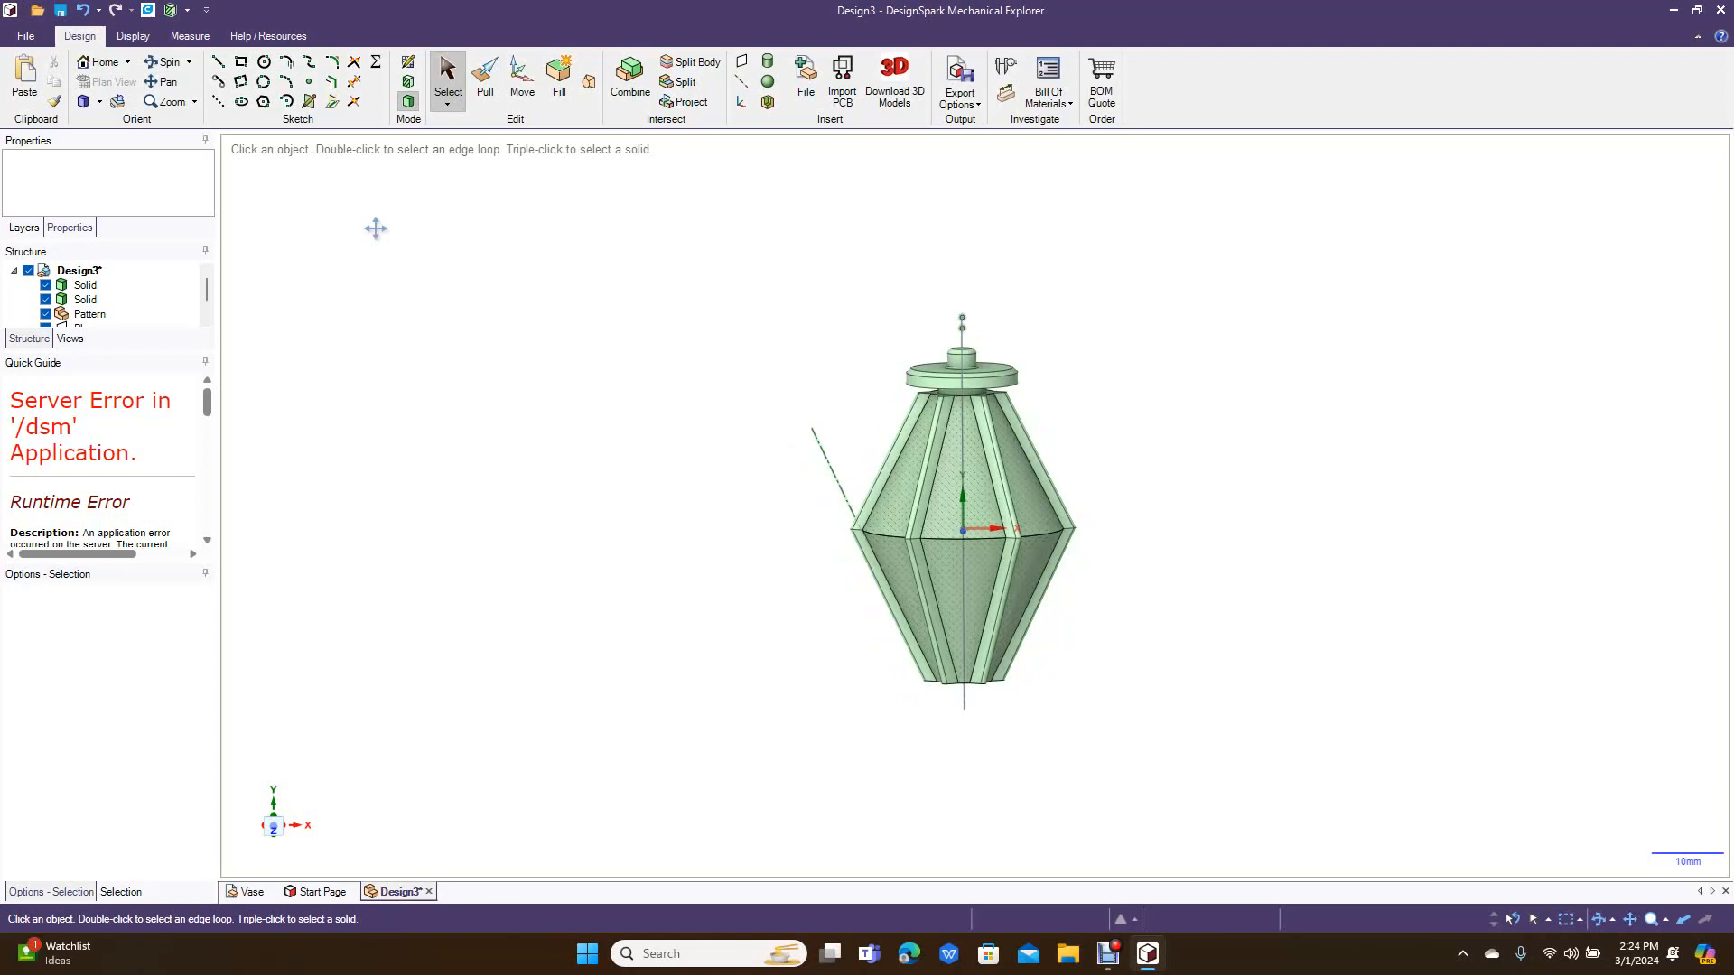
click(152, 69)
drag(546, 345, 757, 313)
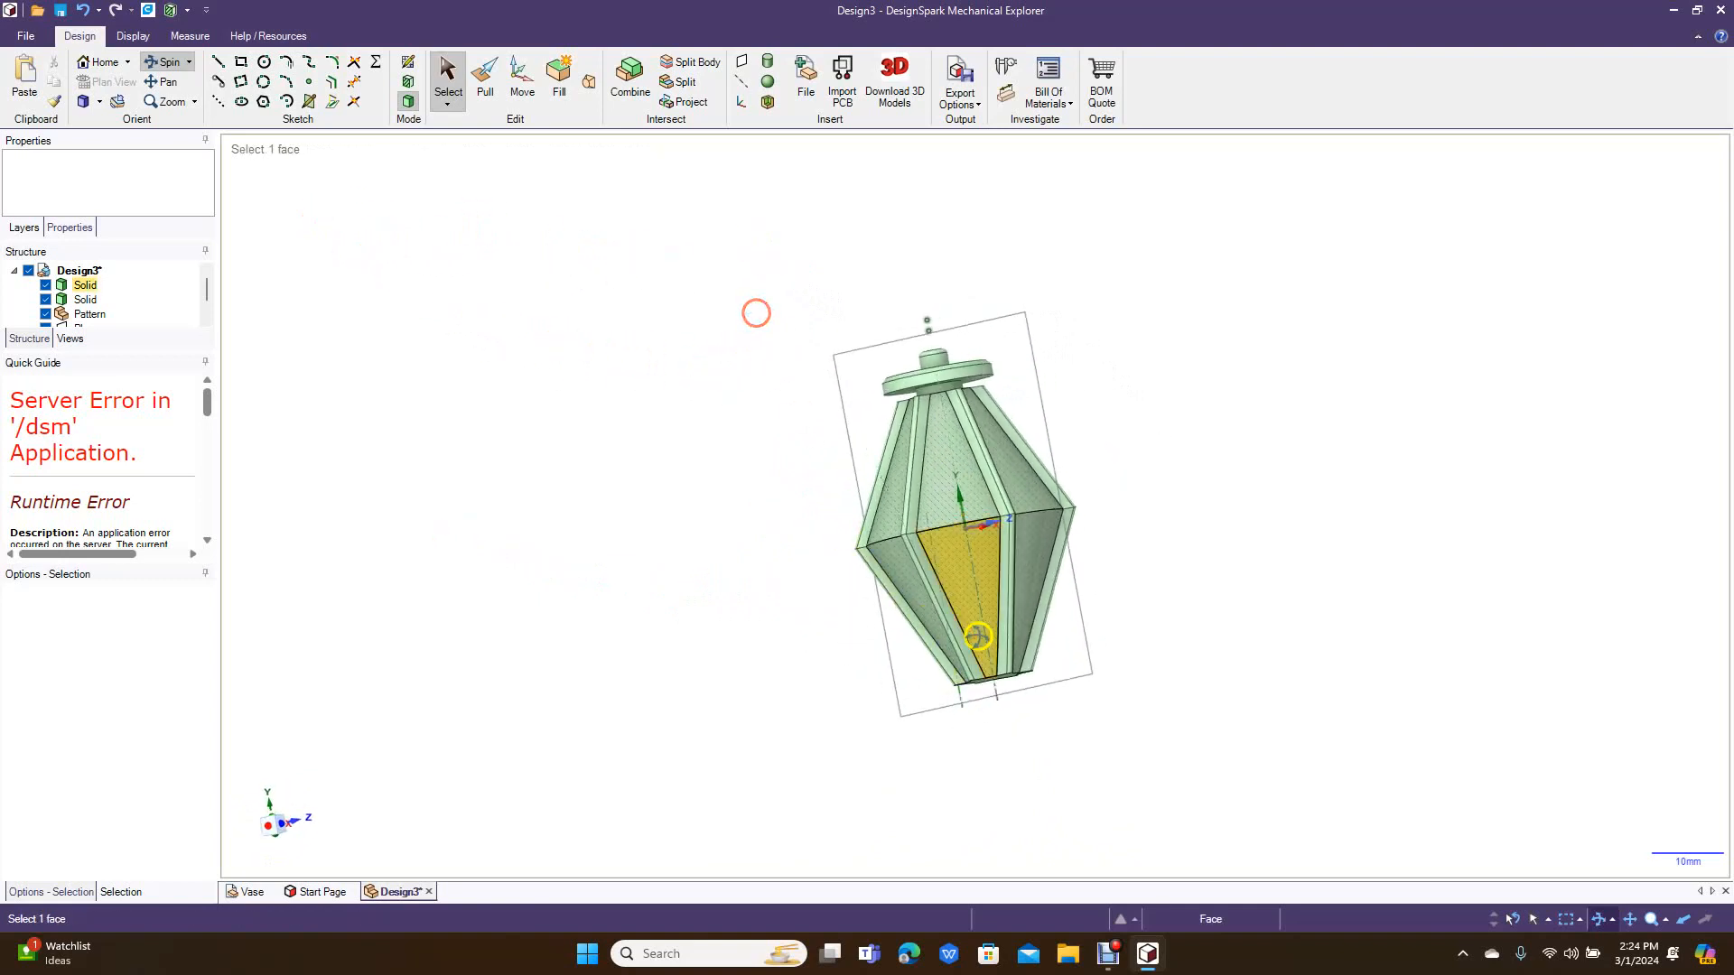
drag(666, 472, 452, 172)
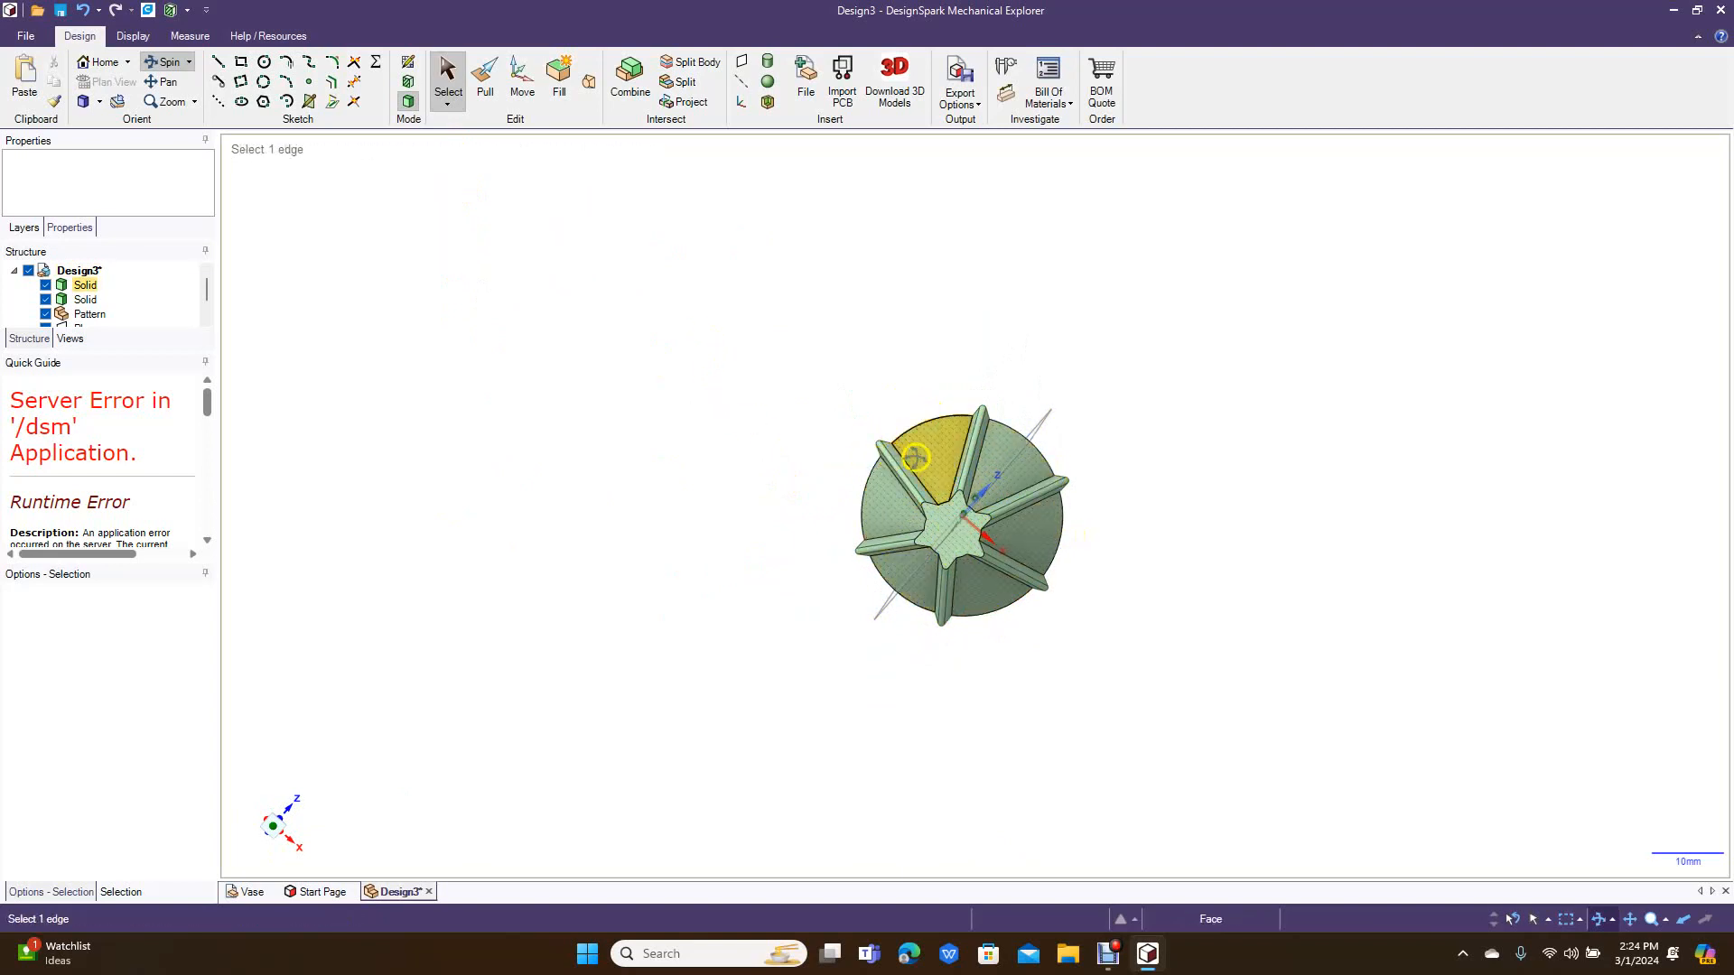
drag(848, 321, 872, 524)
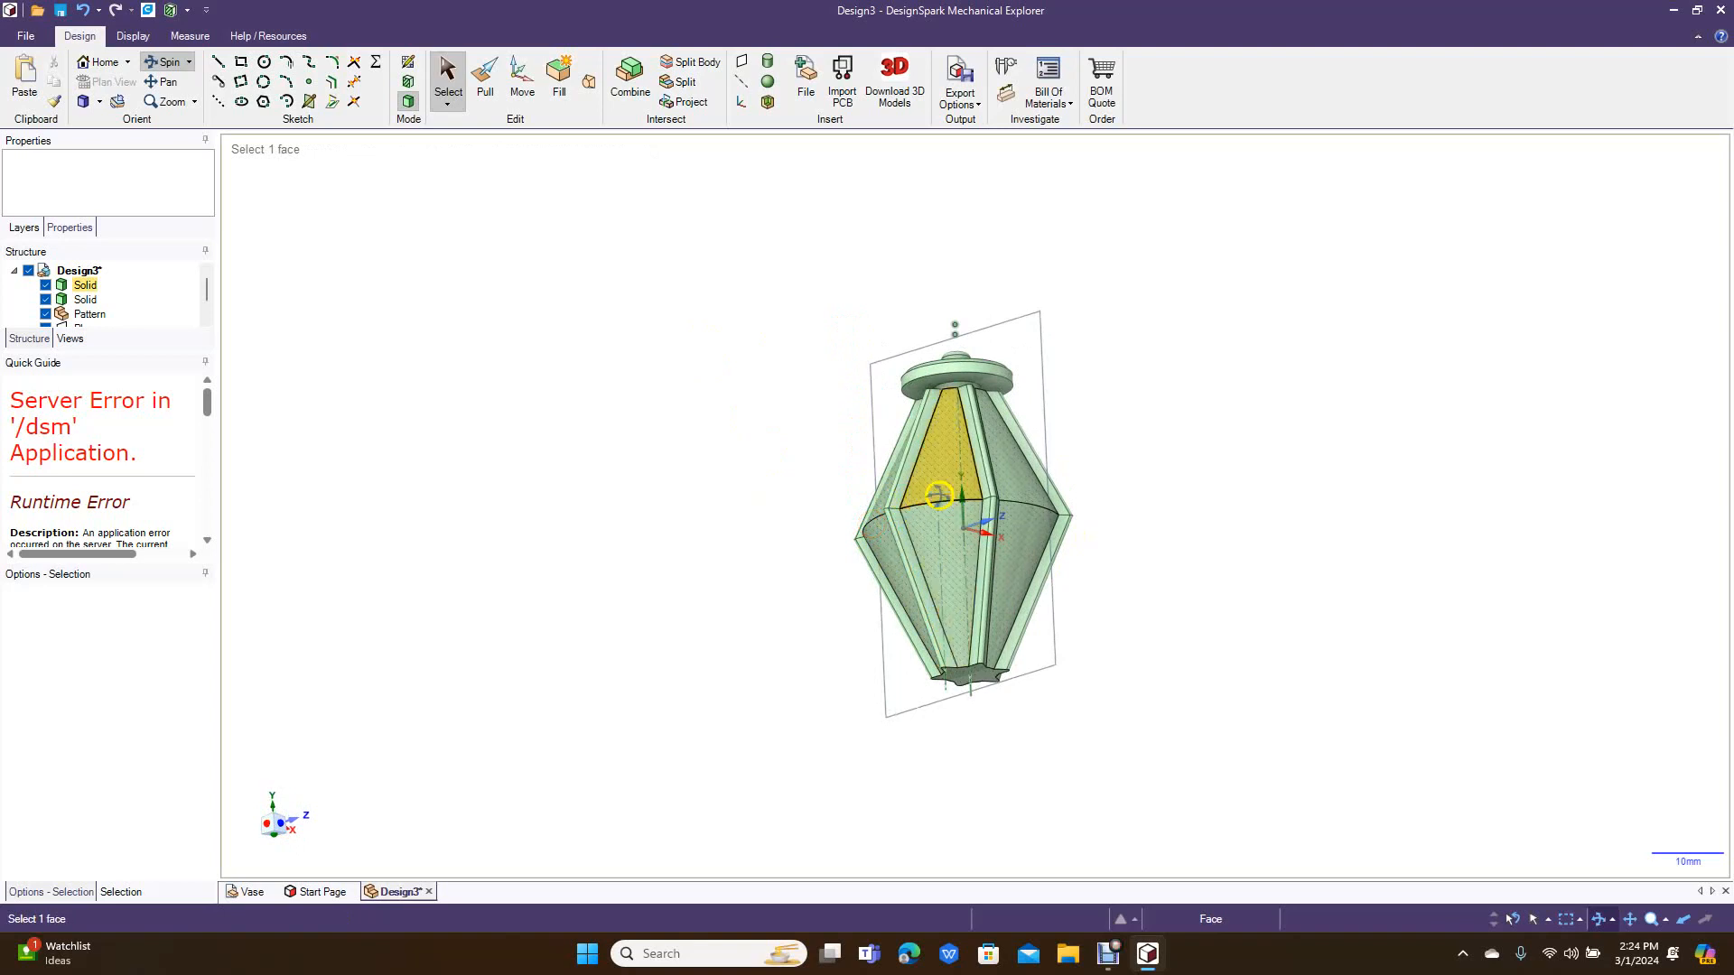
drag(911, 495, 732, 313)
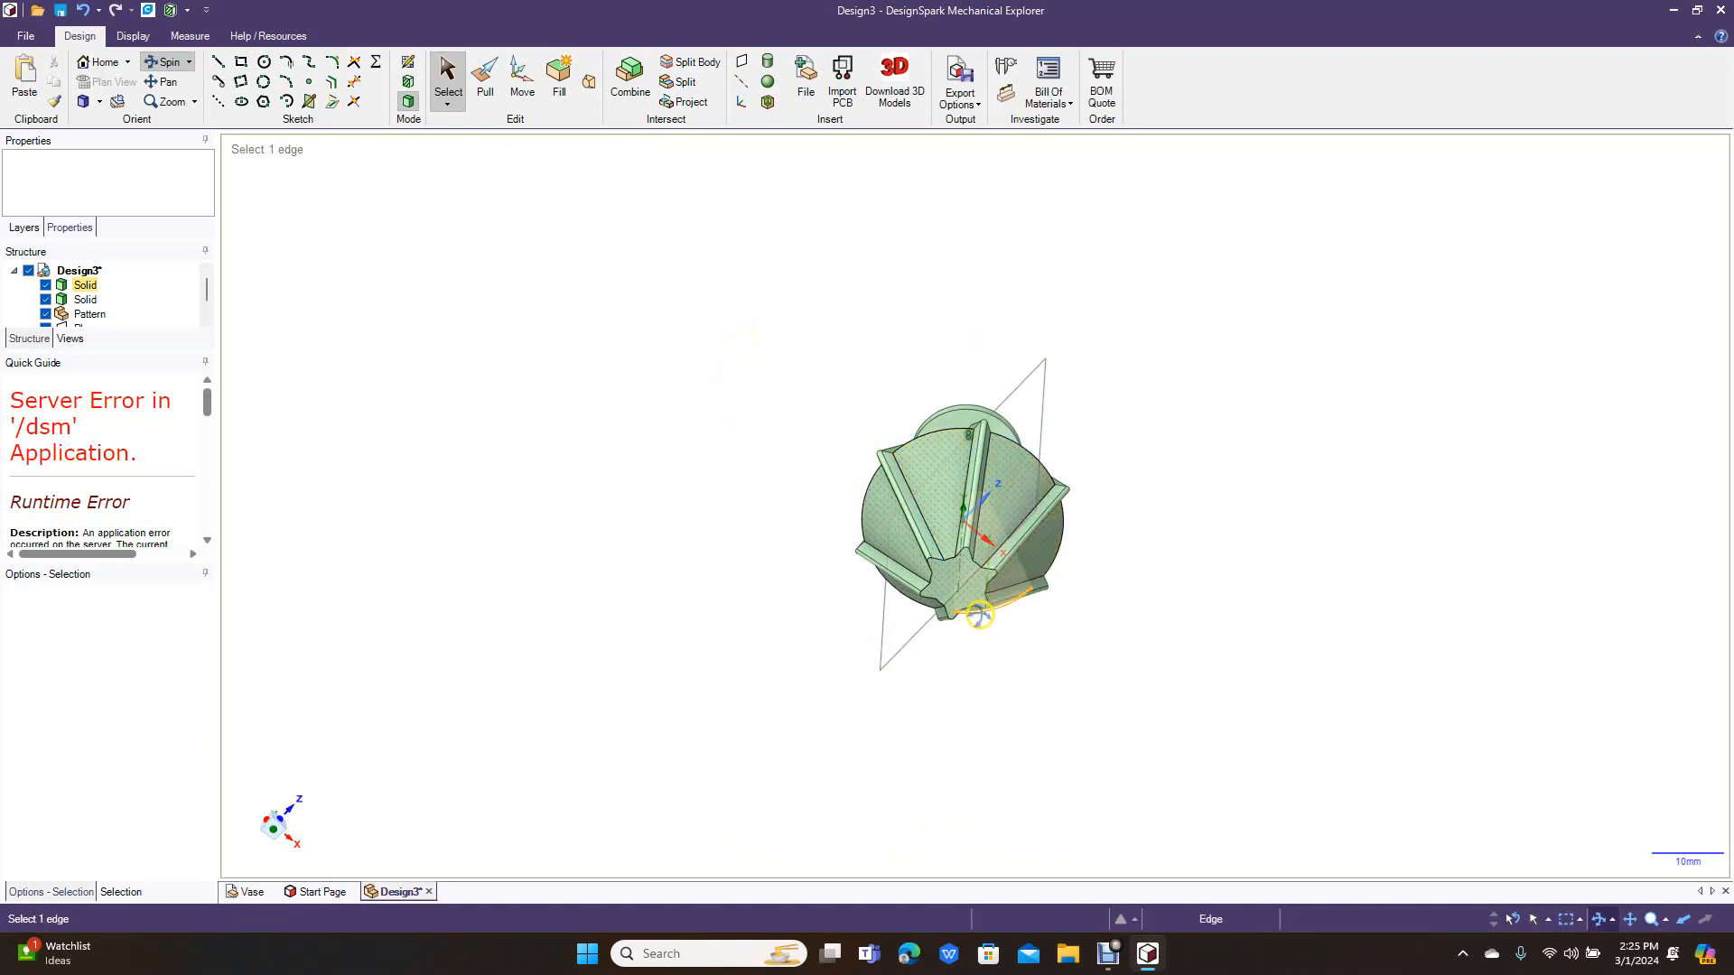
drag(708, 519, 844, 492)
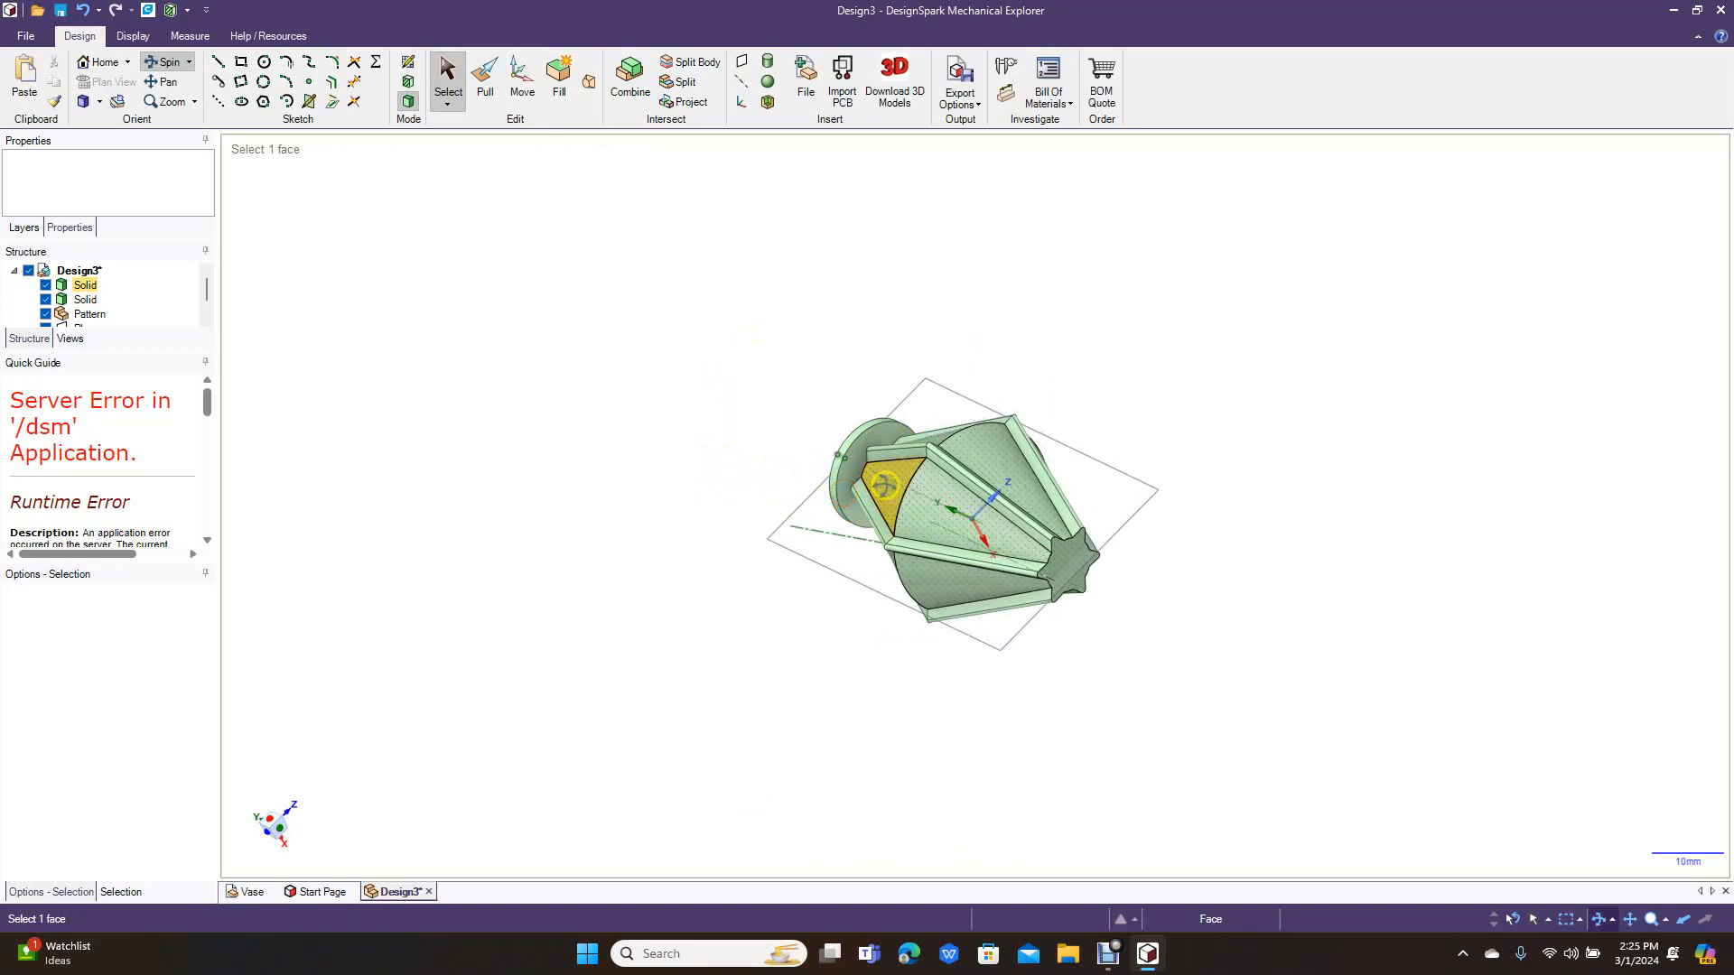
drag(687, 477, 387, 697)
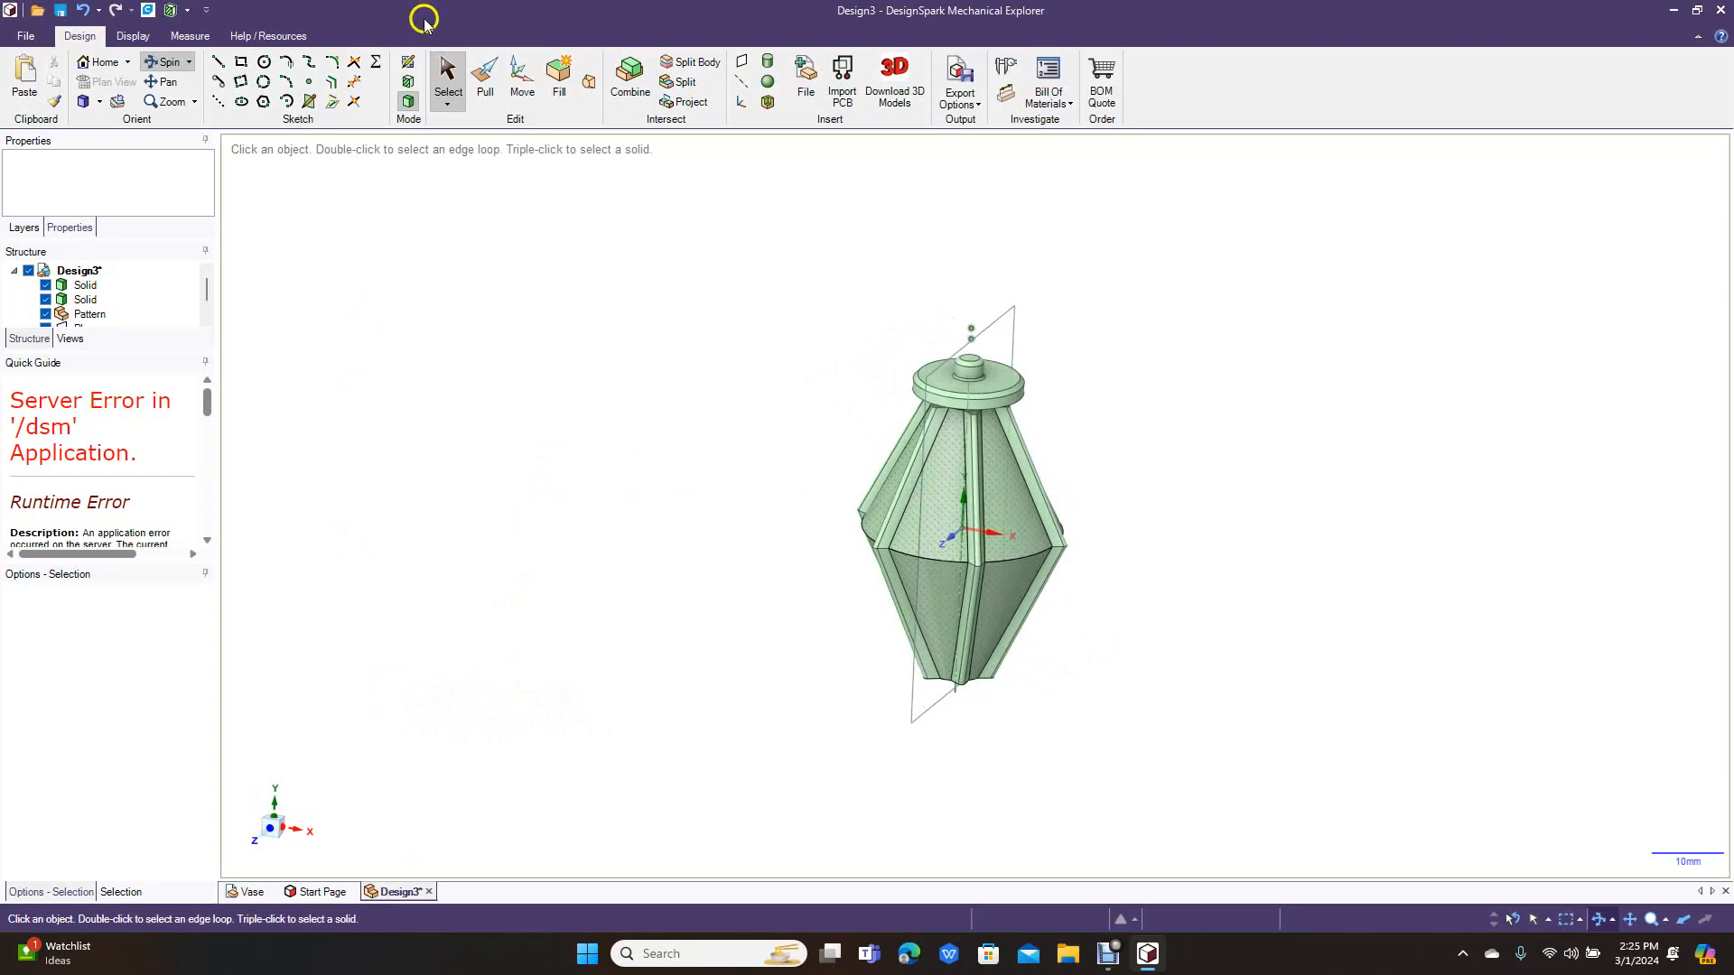
Step: Delete the remaining vertical reference plane through the vase's centre
click(447, 84)
click(1011, 311)
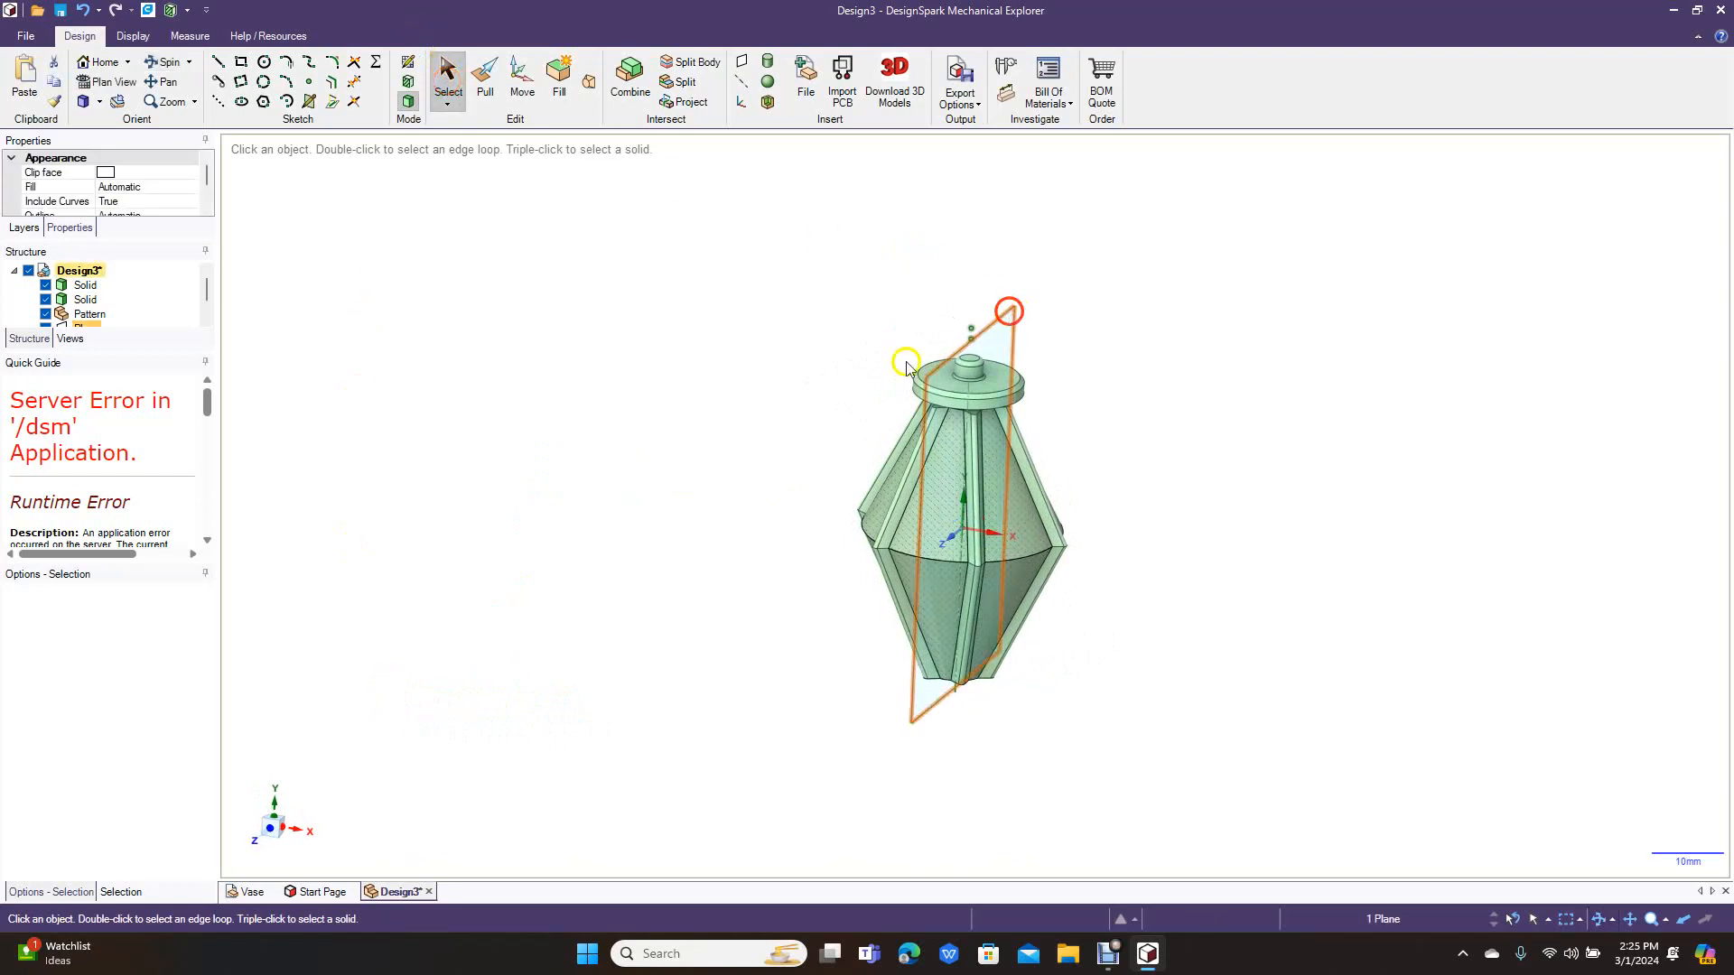
click(528, 613)
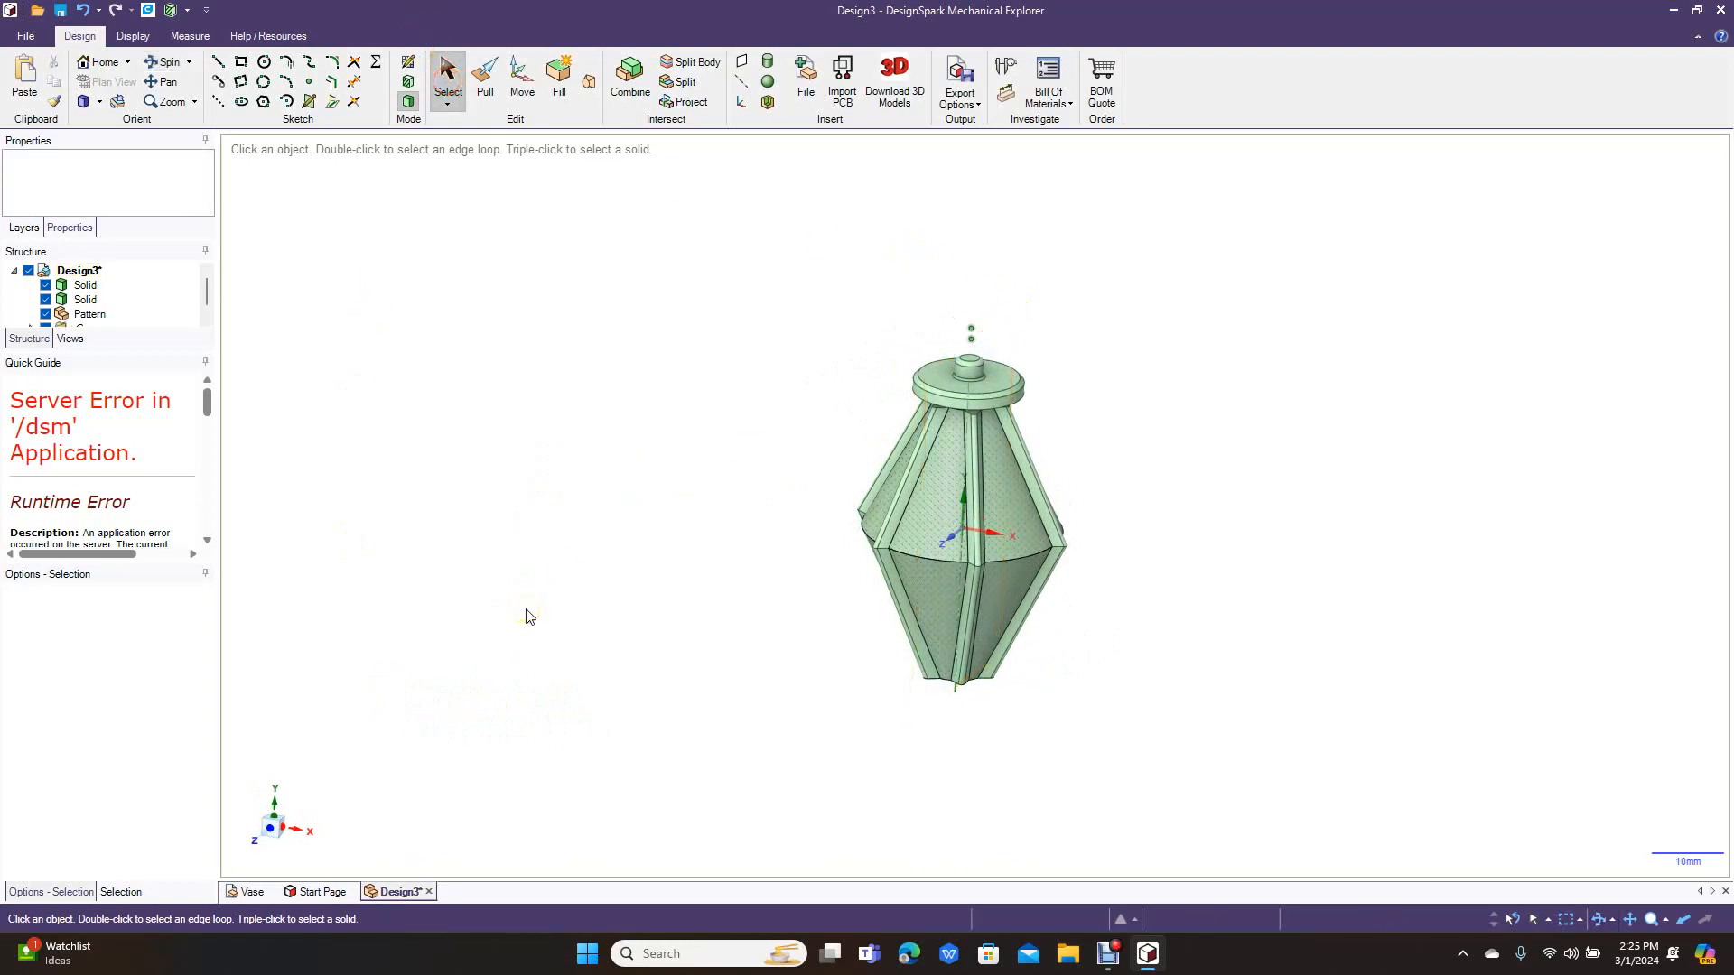
Step: Switch to the standard top view of the vase and stopper
click(102, 105)
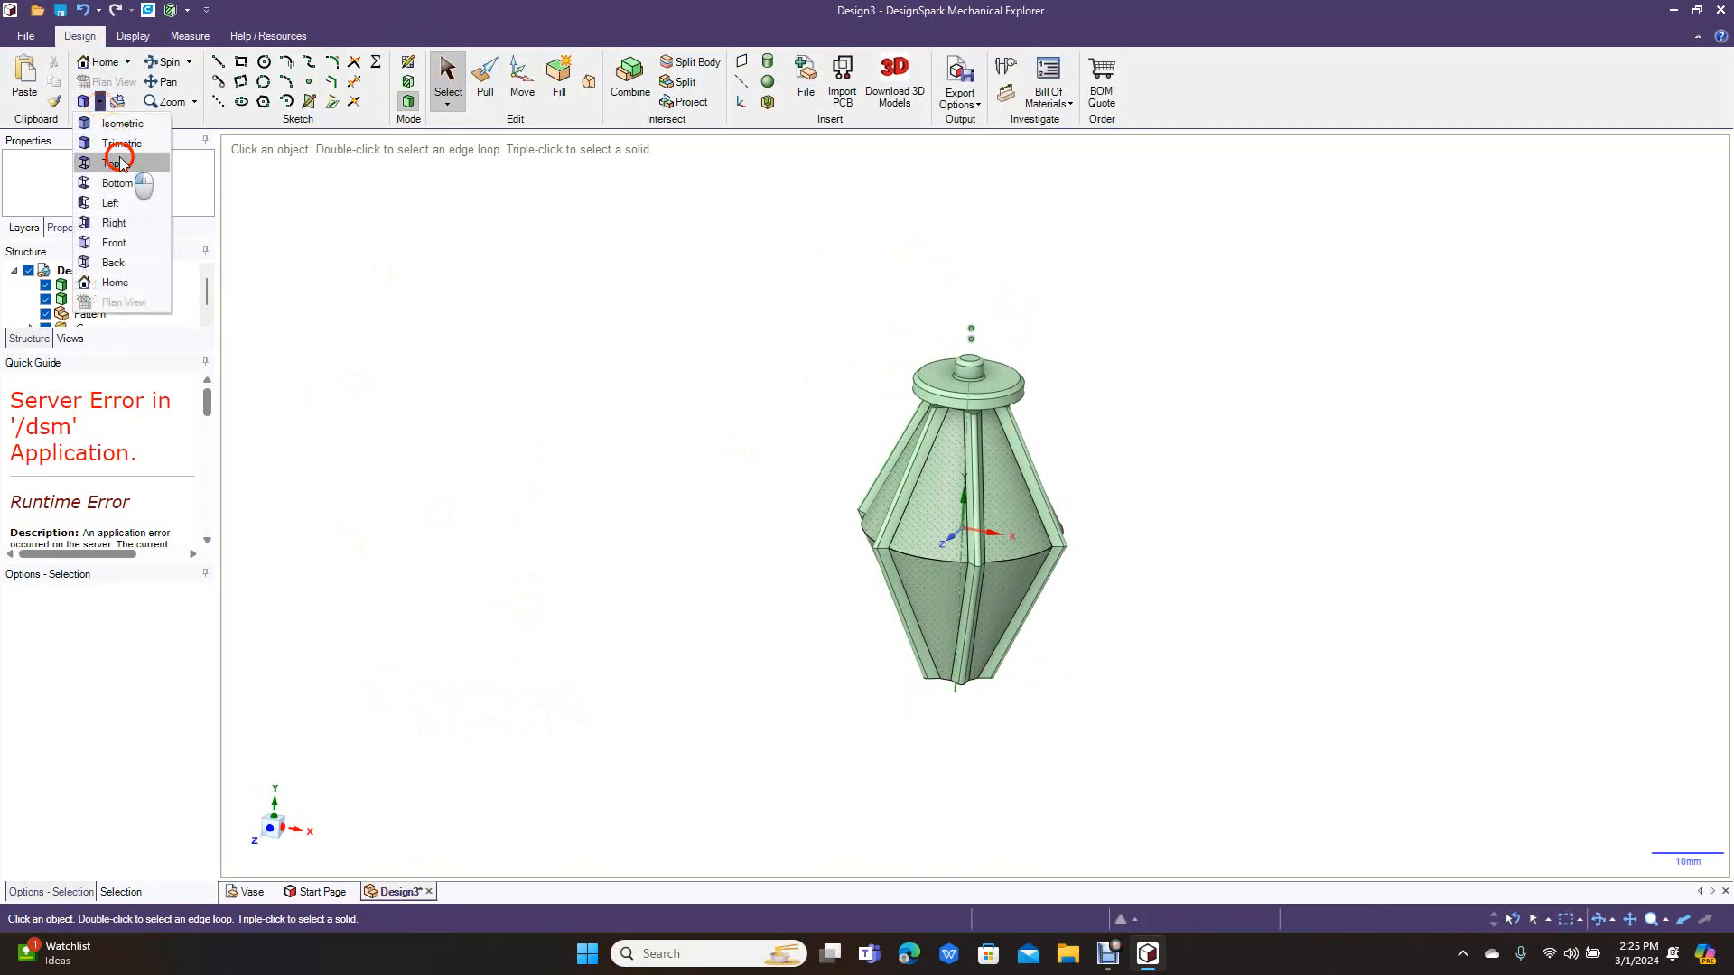